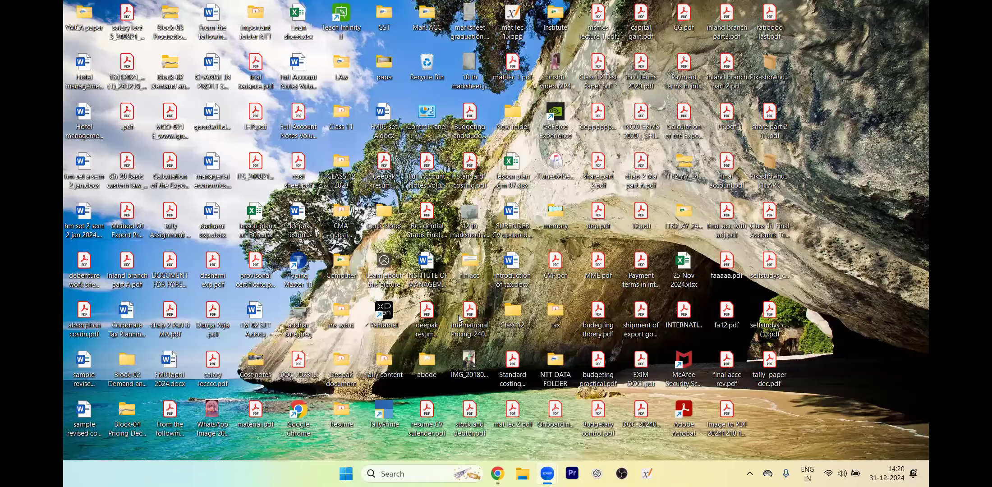
# - Launch TallyPrime in Educational Mode and start creating a new company
pyautogui.doubleClick(384, 411)
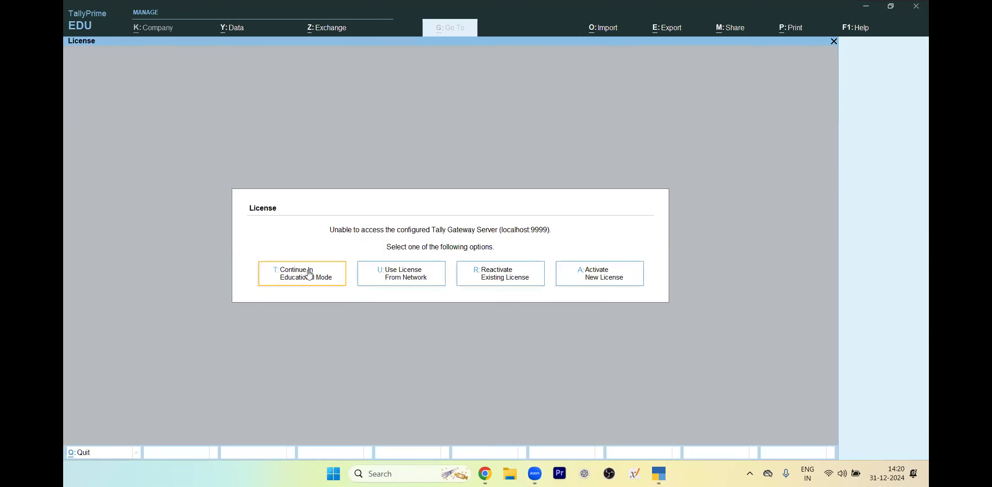
pyautogui.click(307, 270)
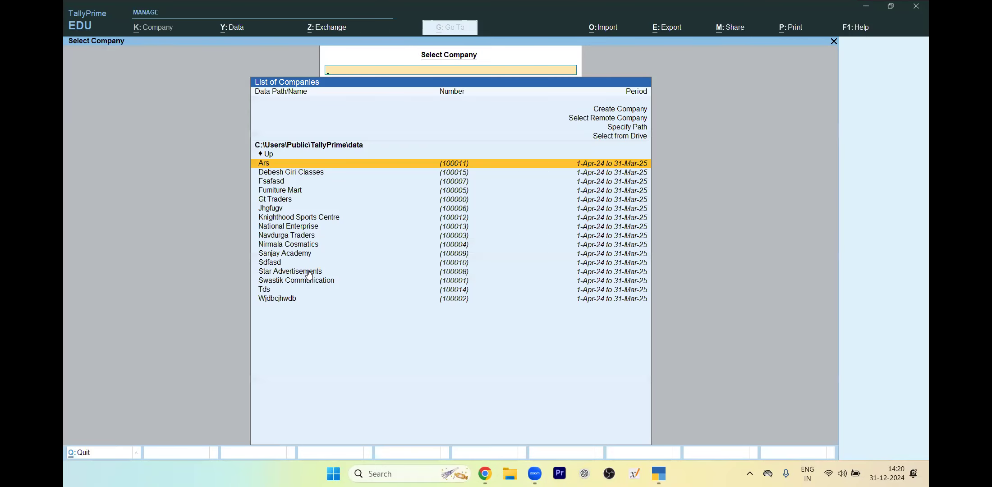
pyautogui.press('Up')
pyautogui.press('Up')
pyautogui.press('Up')
pyautogui.press('Up')
pyautogui.press('Up')
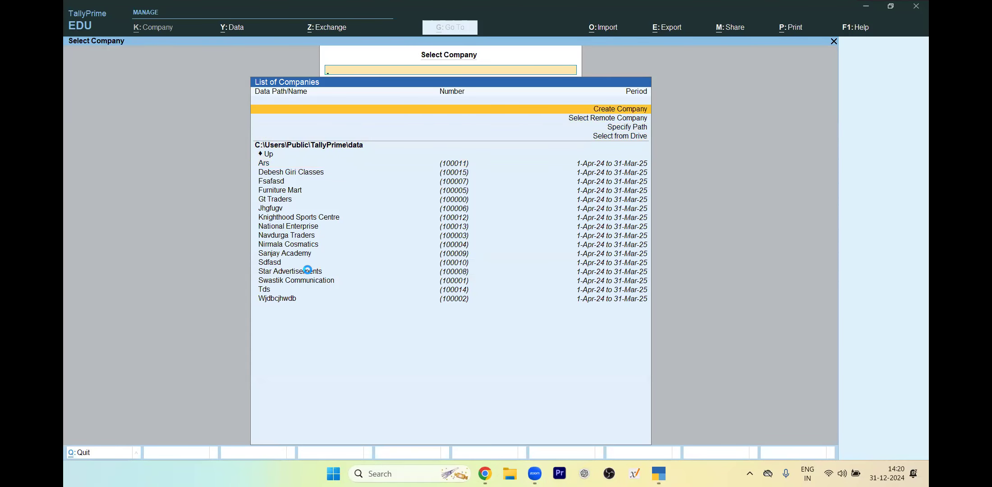
pyautogui.press('Return')
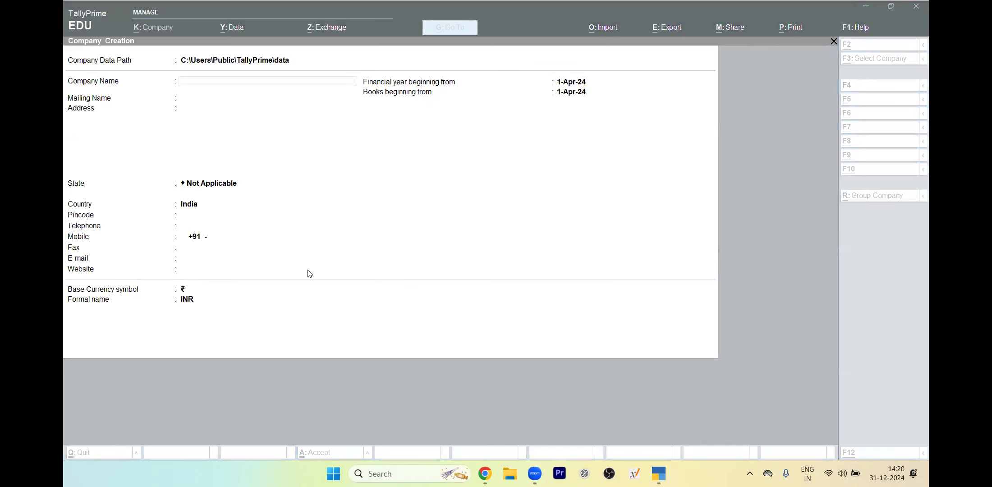
# - Check the company particulars in the question paper PDF and create the company SSKI with state Delhi, keeping the other defaults
pyautogui.hotkey('alt', 'Tab')
pyautogui.hotkey('alt', 'Tab')
pyautogui.hotkey('alt', 'Tab')
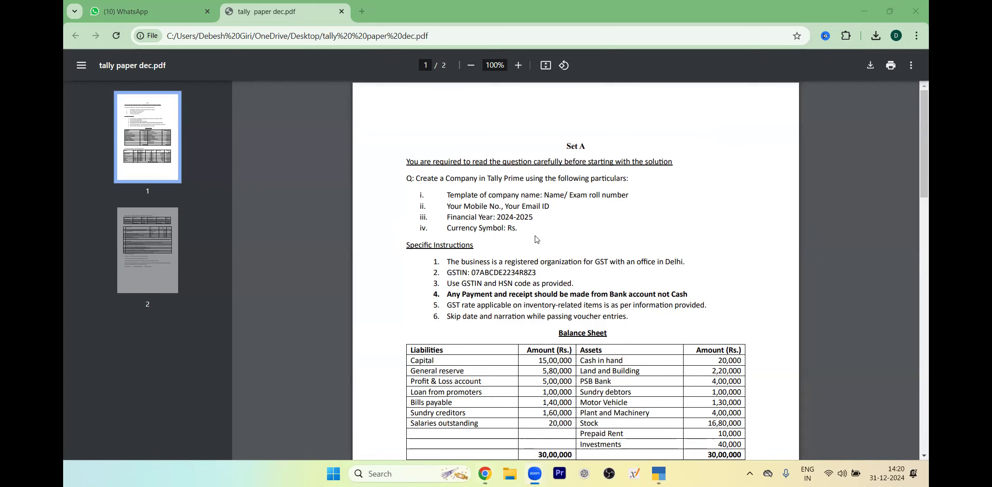
pyautogui.hotkey('alt', 'Tab')
pyautogui.press('Tab')
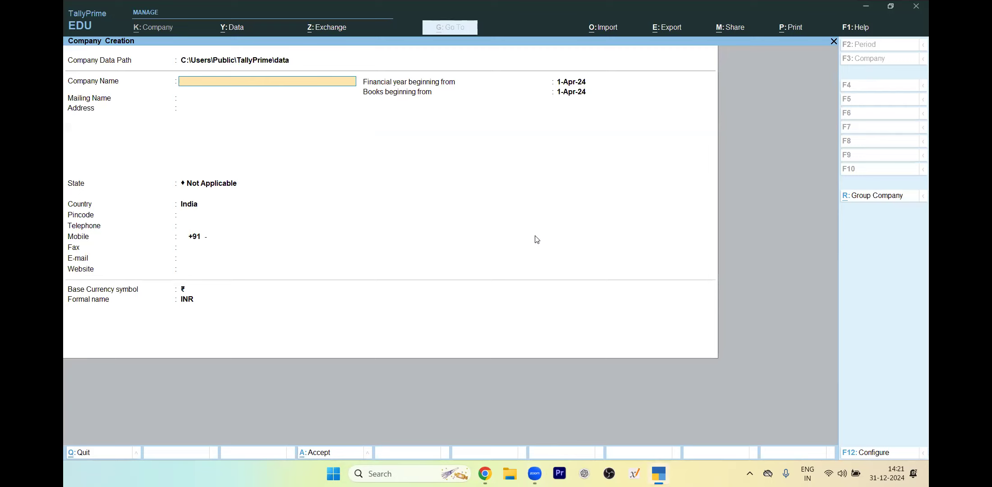
pyautogui.write('KI')
pyautogui.press('Return')
pyautogui.press('Return')
pyautogui.press('Return')
pyautogui.write('de')
pyautogui.press('Return')
pyautogui.press('Return')
pyautogui.press('Return')
pyautogui.press('Return')
pyautogui.press('Return')
pyautogui.press('Return')
pyautogui.press('Return')
pyautogui.press('Return')
pyautogui.press('Return')
pyautogui.press('Return')
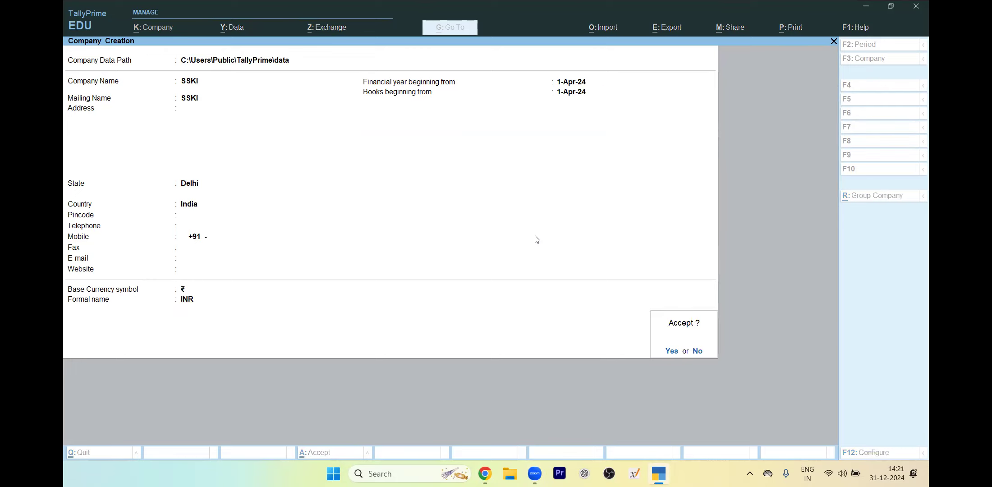
pyautogui.press('Return')
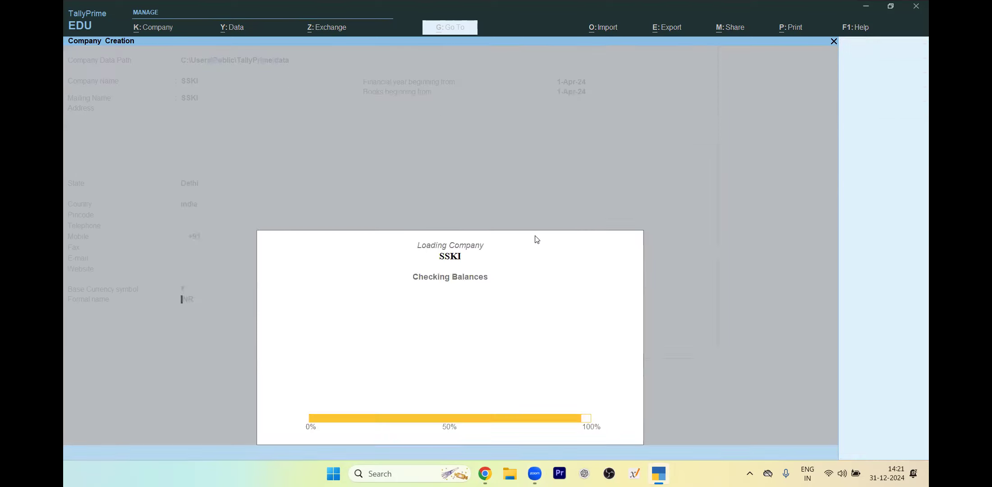
# - Keep the default accounting and inventory features, leave GST enabled, and open the company's GST registration details
pyautogui.press('Return')
pyautogui.press('Return')
pyautogui.press('Return')
pyautogui.press('Return')
pyautogui.press('Return')
pyautogui.press('Return')
pyautogui.press('Return')
pyautogui.press('Return')
pyautogui.press('Return')
pyautogui.press('Return')
pyautogui.press('Return')
pyautogui.press('Return')
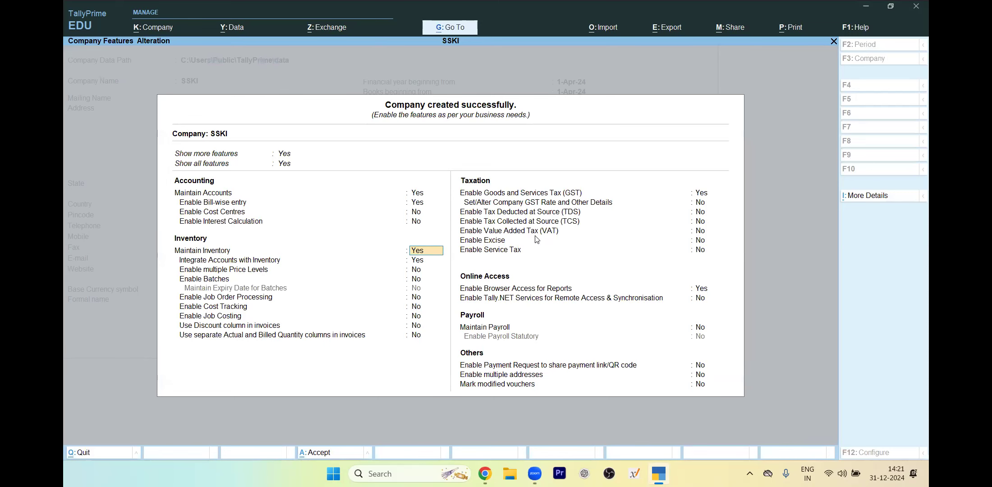
pyautogui.press('Return')
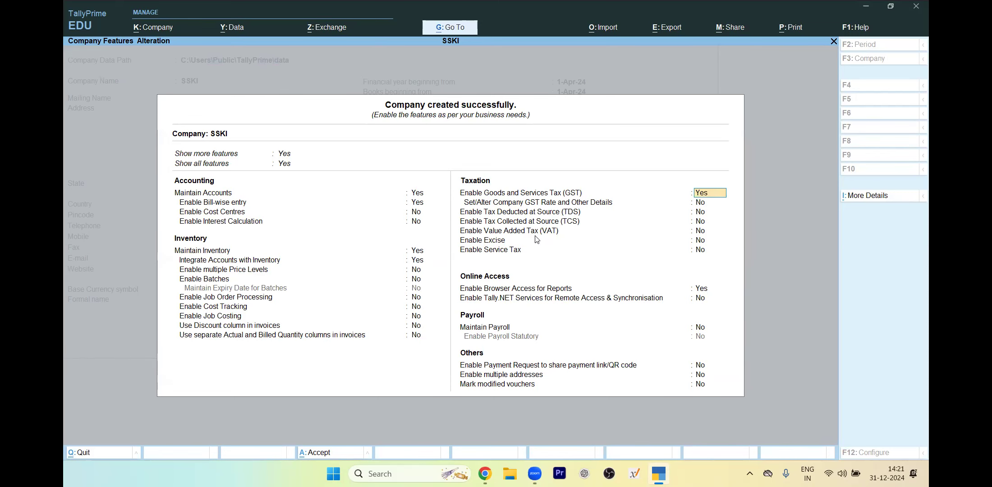
pyautogui.press('Return')
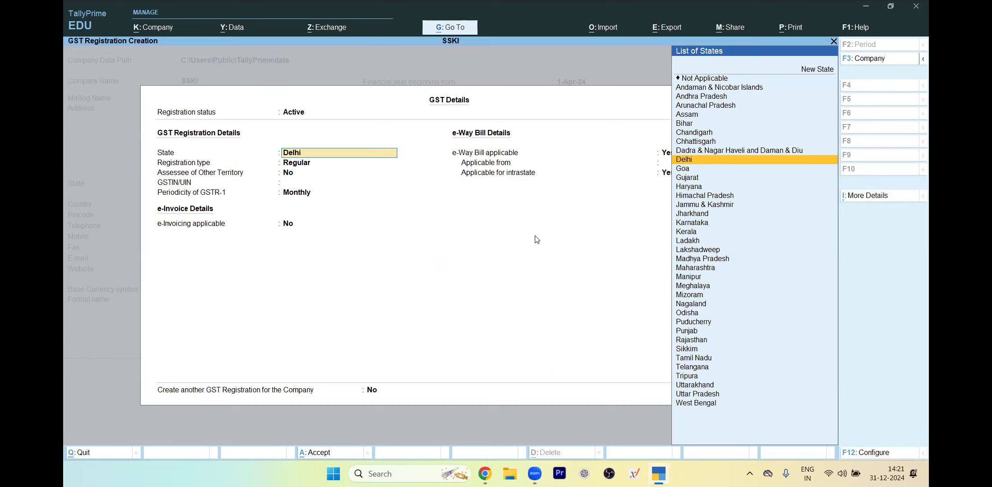
# - Keep state Delhi and registration type Regular, and enter the company's GSTIN from the question paper PDF
pyautogui.press('Return')
pyautogui.press('Return')
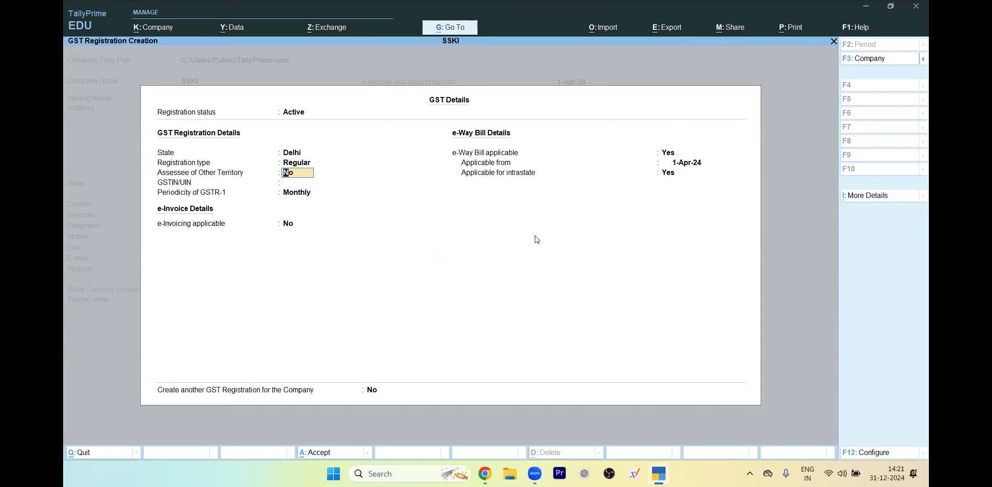
pyautogui.press('Return')
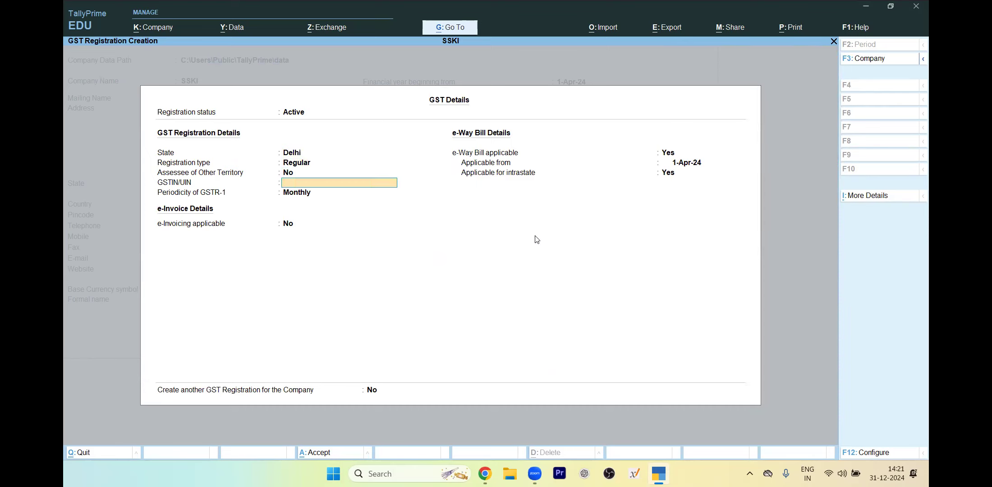
pyautogui.hotkey('alt', 'Tab')
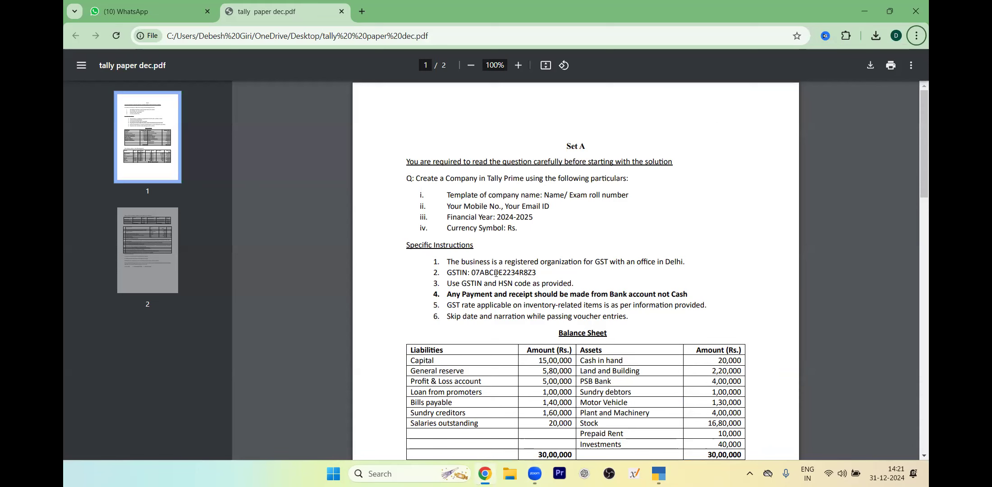
pyautogui.hotkey('alt', 'Tab')
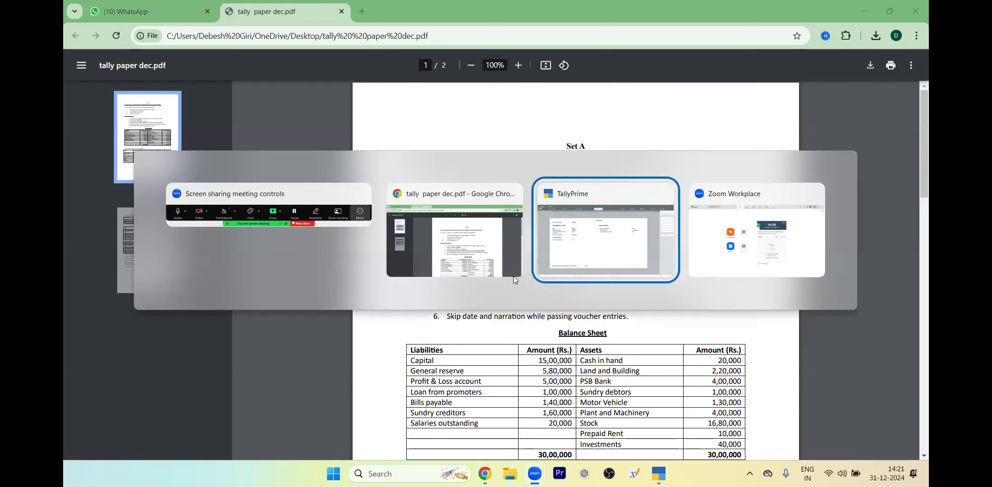
pyautogui.write('07AB')
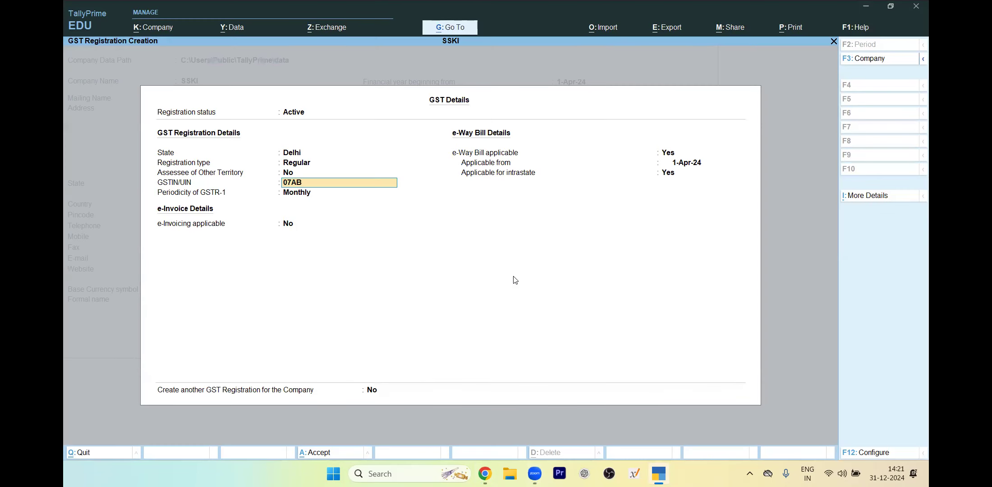
pyautogui.write('CDE')
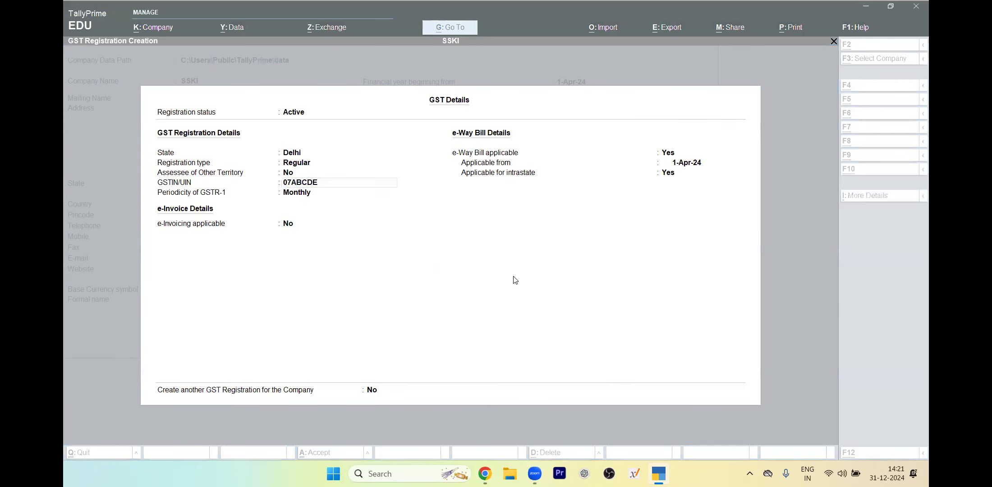
pyautogui.hotkey('alt', 'Tab')
pyautogui.hotkey('alt', 'Tab')
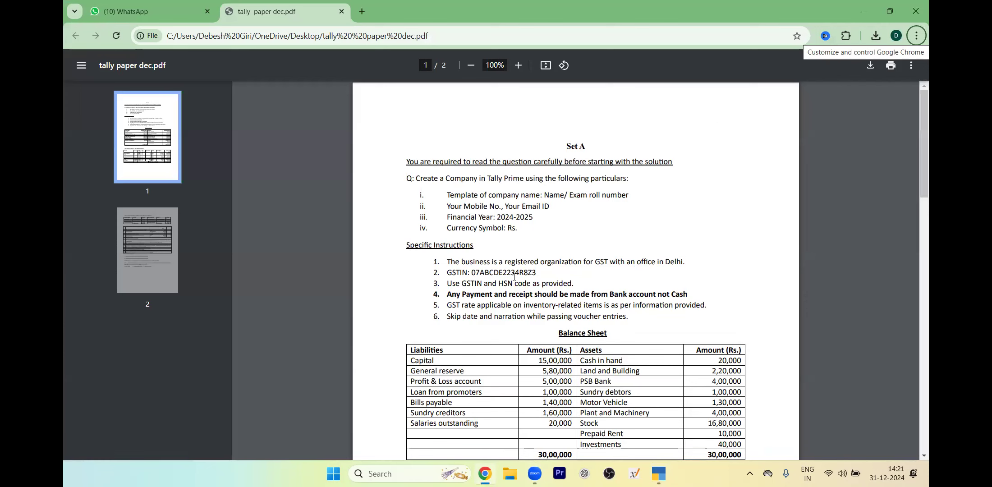
pyautogui.hotkey('alt', 'Tab')
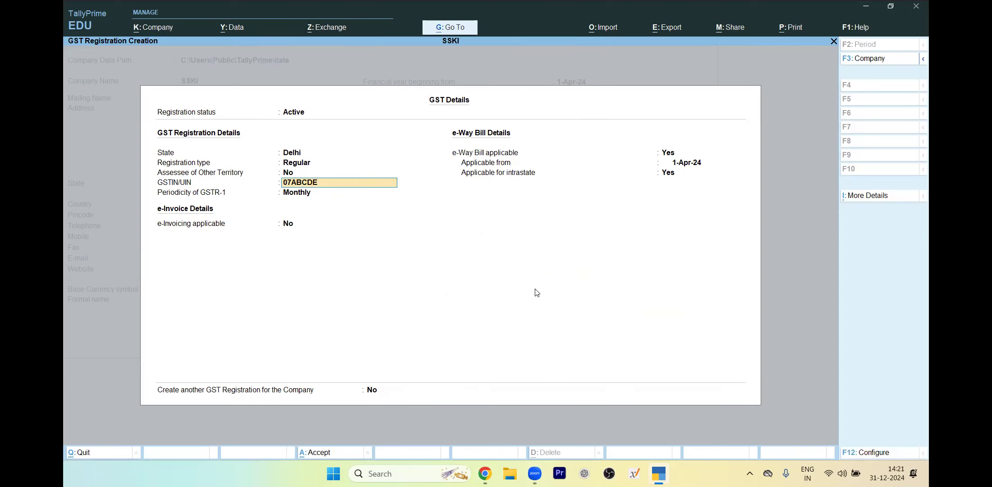
pyautogui.write('2234R')
pyautogui.hotkey('alt', 'Tab')
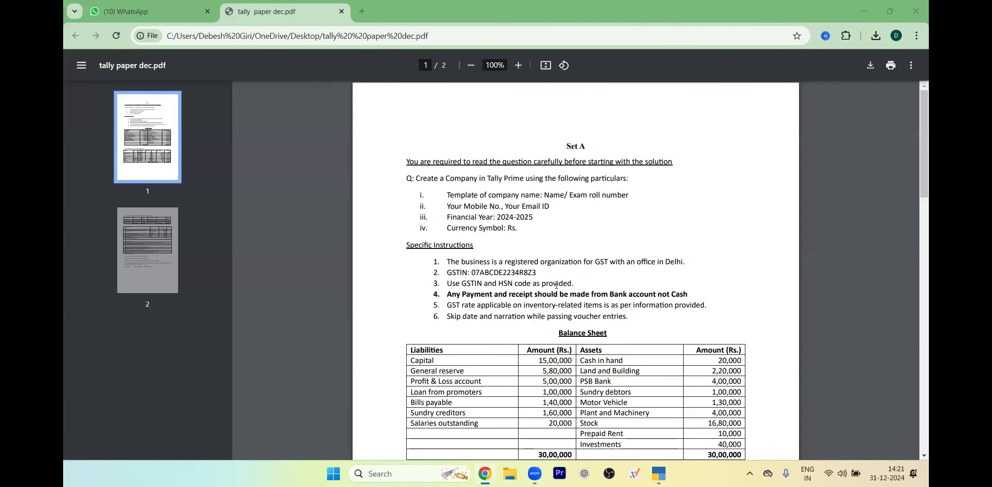
pyautogui.hotkey('alt', 'Tab')
pyautogui.write('8Z')
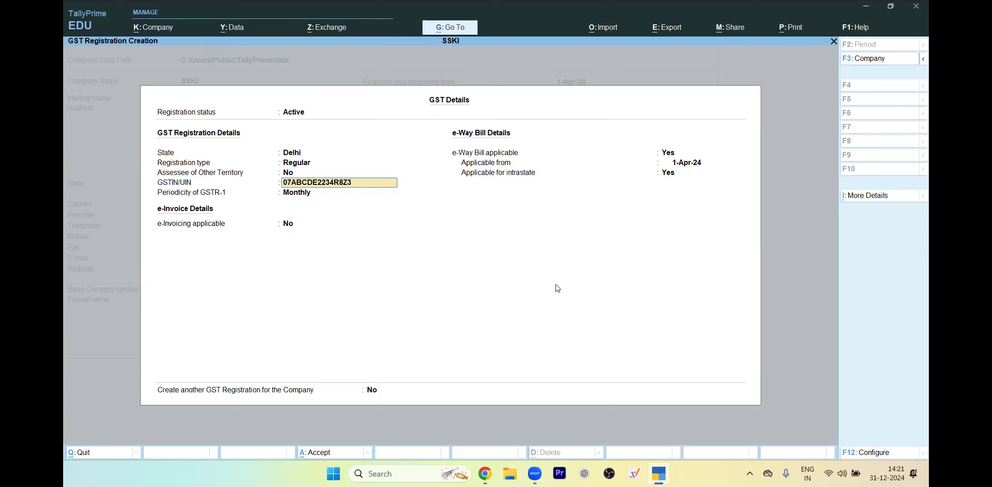
pyautogui.write('3')
pyautogui.press('Return')
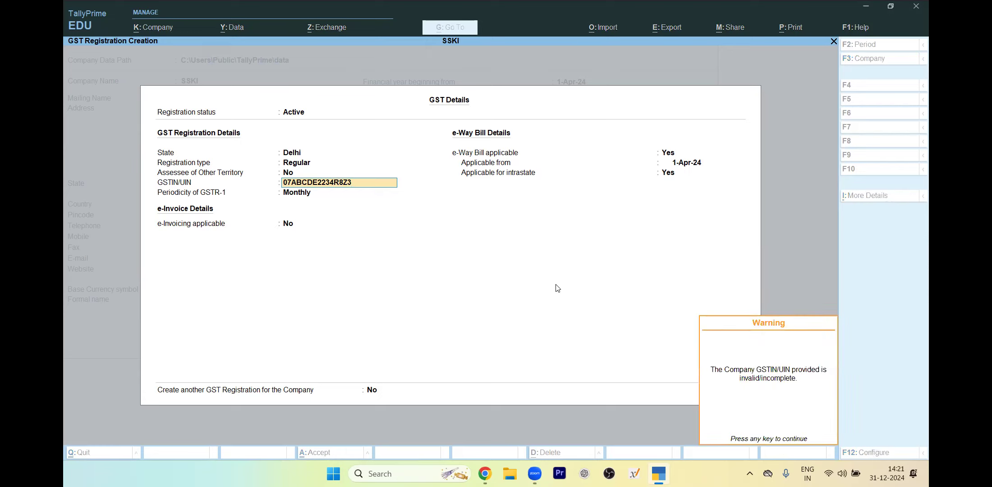
# - Keep the GSTR-1 periodicity Monthly and e-Invoicing set to No, and accept the GST registration
pyautogui.press('Return')
pyautogui.press('Return')
pyautogui.press('Return')
pyautogui.press('Return')
pyautogui.press('Return')
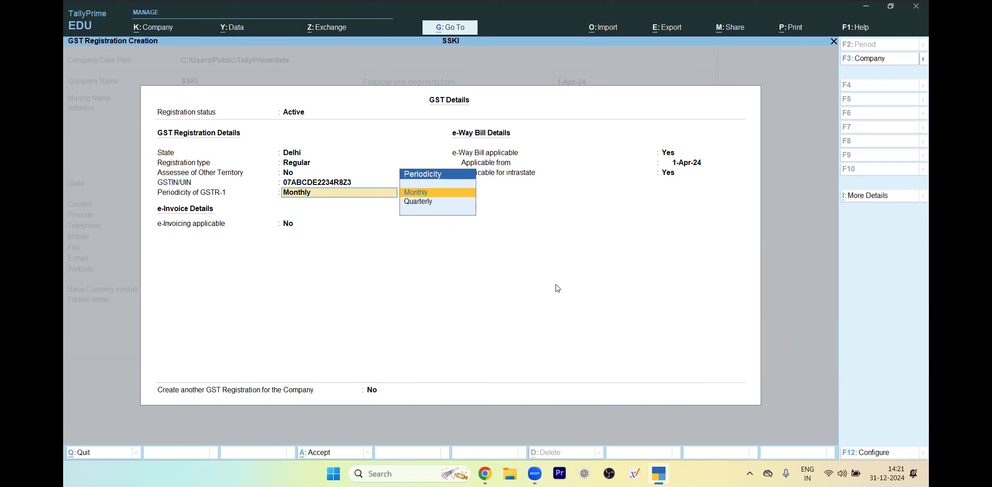
pyautogui.press('Return')
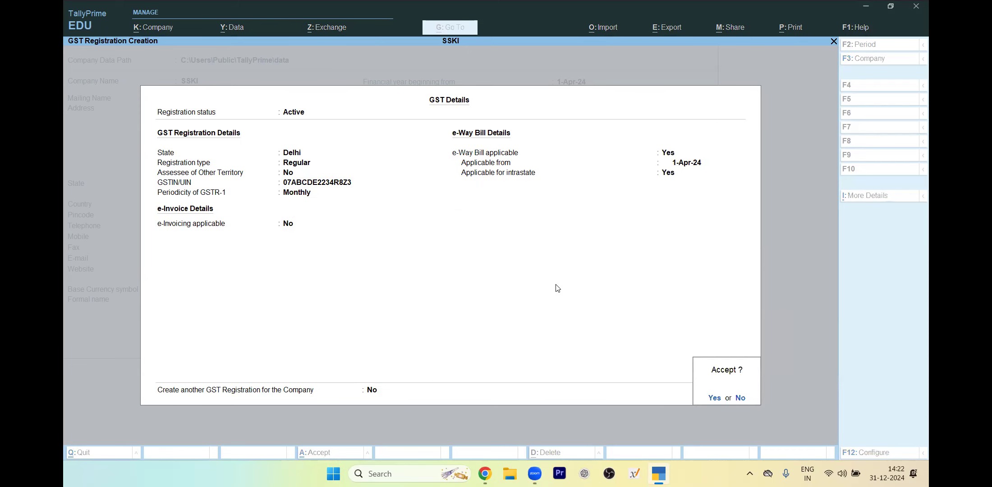
pyautogui.press('Return')
# - Enable Set/Alter Company GST Rate and Other Details, leave HSN/SAC and GST rate details Not Defined, and save the company features
pyautogui.press('Return')
pyautogui.press('Return')
pyautogui.press('Up')
pyautogui.press('Up')
pyautogui.write('y')
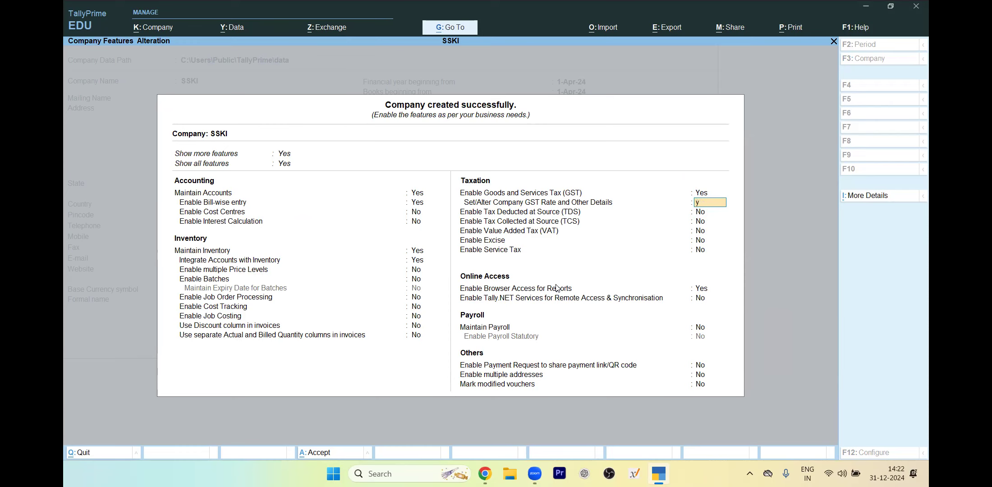
pyautogui.press('Return')
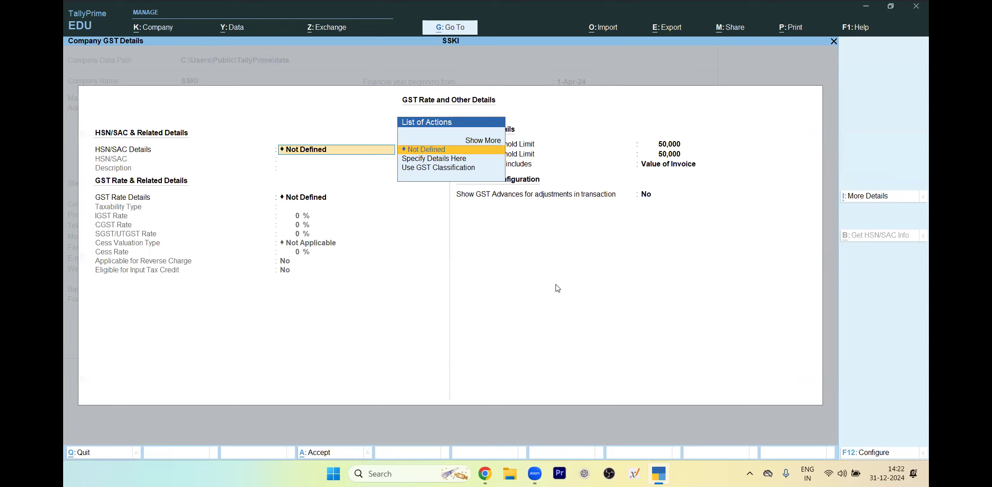
pyautogui.press('Return')
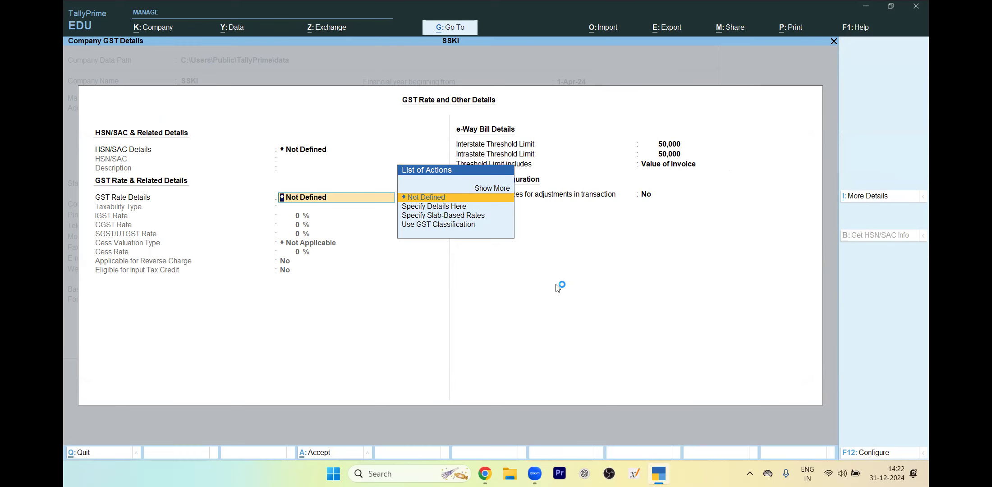
pyautogui.press('Return')
pyautogui.press('Return')
pyautogui.press('Return')
pyautogui.press('Return')
pyautogui.press('Return')
pyautogui.press('Return')
pyautogui.press('Return')
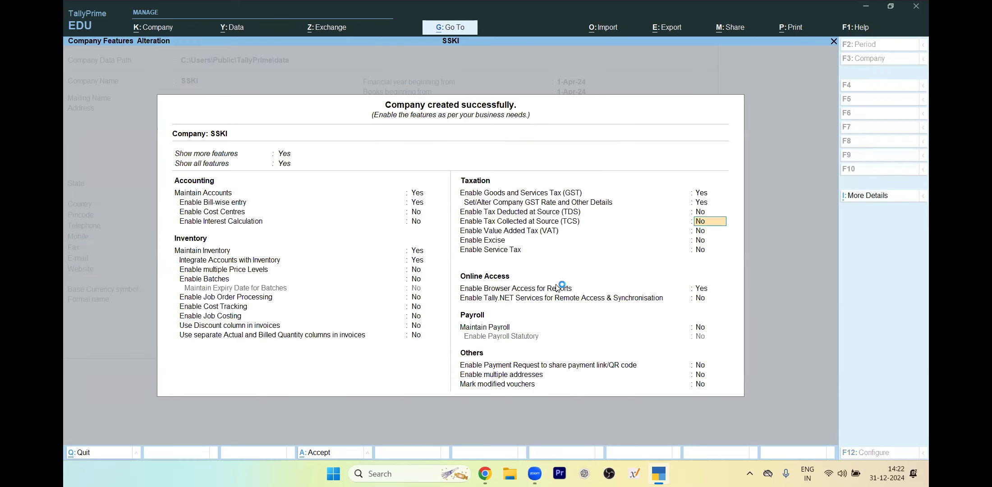
pyautogui.hotkey('ctrl', 'a')
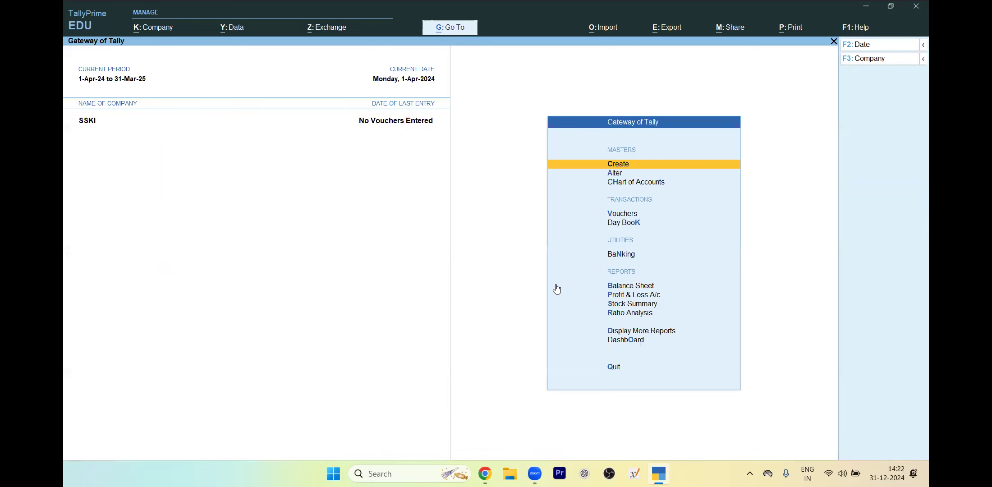
# - Review the balance sheet items in the question paper PDF and return to TallyPrime
pyautogui.hotkey('alt', 'Tab')
pyautogui.hotkey('alt', 'f')
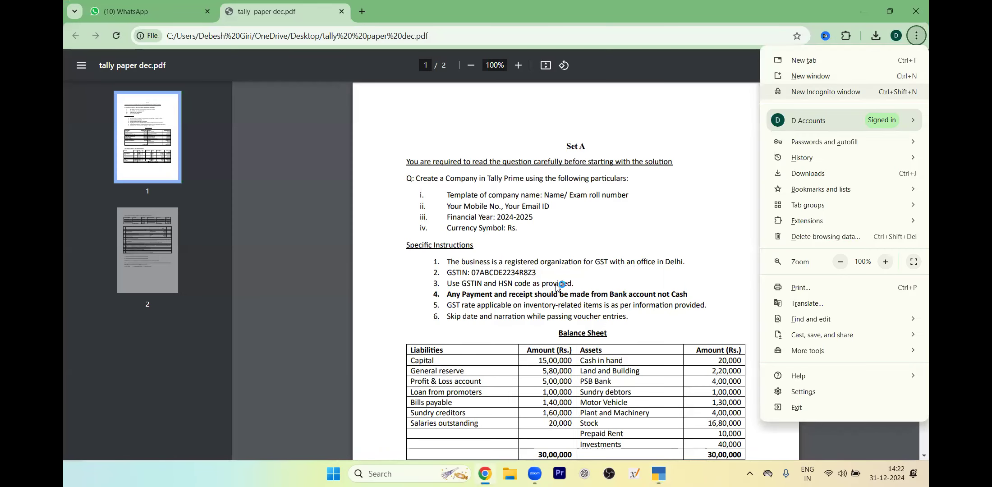
pyautogui.click(675, 229)
pyautogui.moveTo(926, 149); pyautogui.dragTo(929, 216)
pyautogui.hotkey('alt', 'Tab')
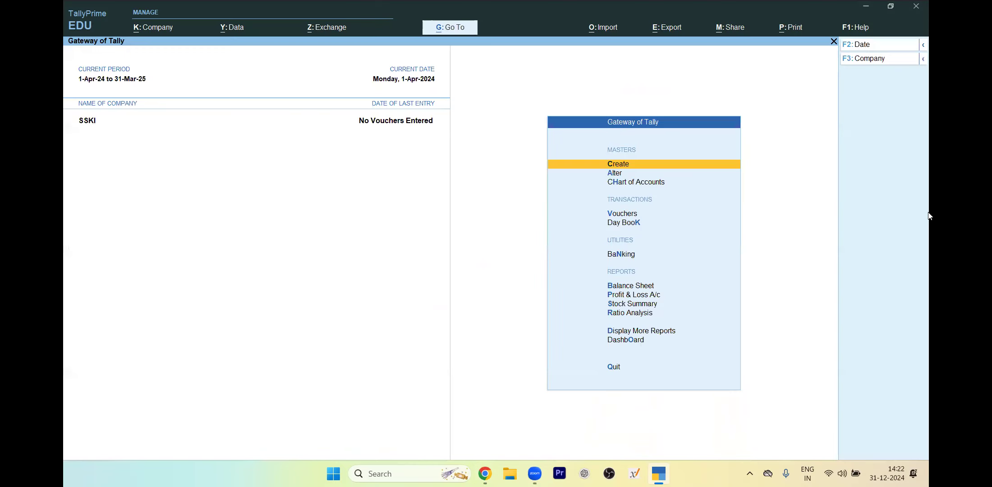
pyautogui.press('Return')
pyautogui.press('Down')
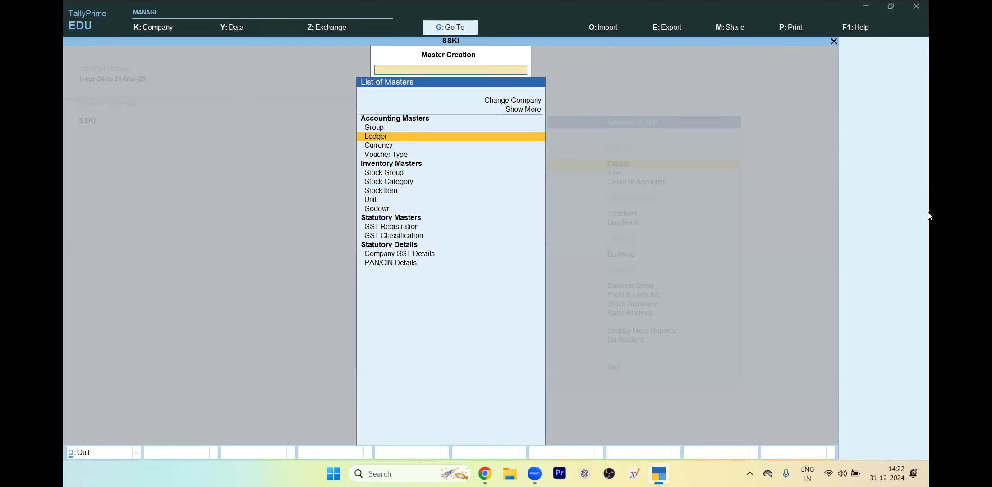
pyautogui.press('Escape')
# - Open the Chart of Accounts list of ledgers
pyautogui.press('Down')
pyautogui.press('Down')
pyautogui.press('Return')
pyautogui.press('Down')
pyautogui.press('Down')
pyautogui.press('Down')
pyautogui.press('Down')
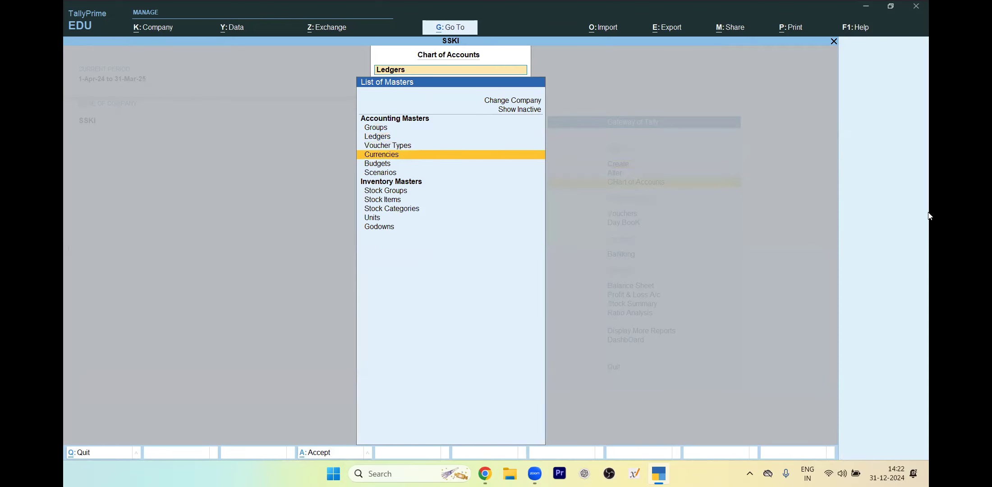
pyautogui.press('Up')
pyautogui.press('Up')
pyautogui.press('Up')
pyautogui.press('Up')
pyautogui.press('Return')
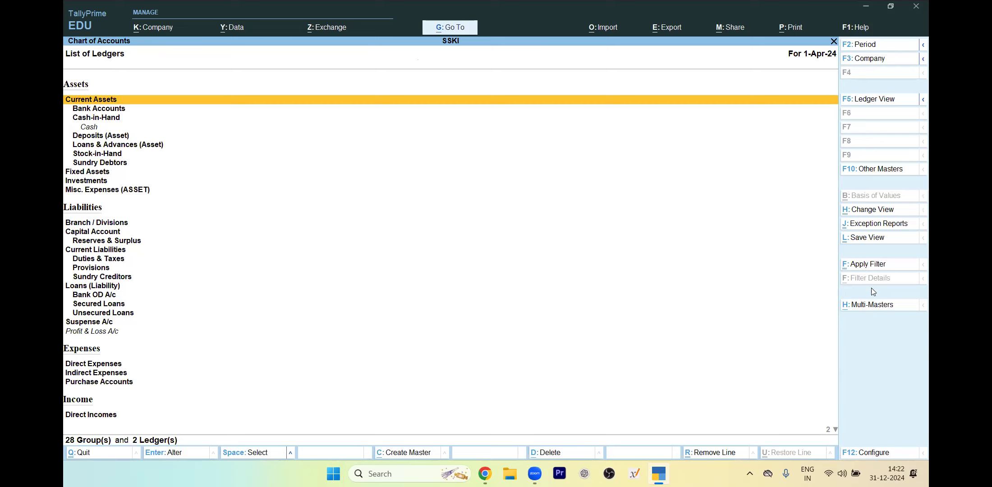
# - Start creating multiple ledgers at once, keeping Under Group as All Items
pyautogui.click(872, 305)
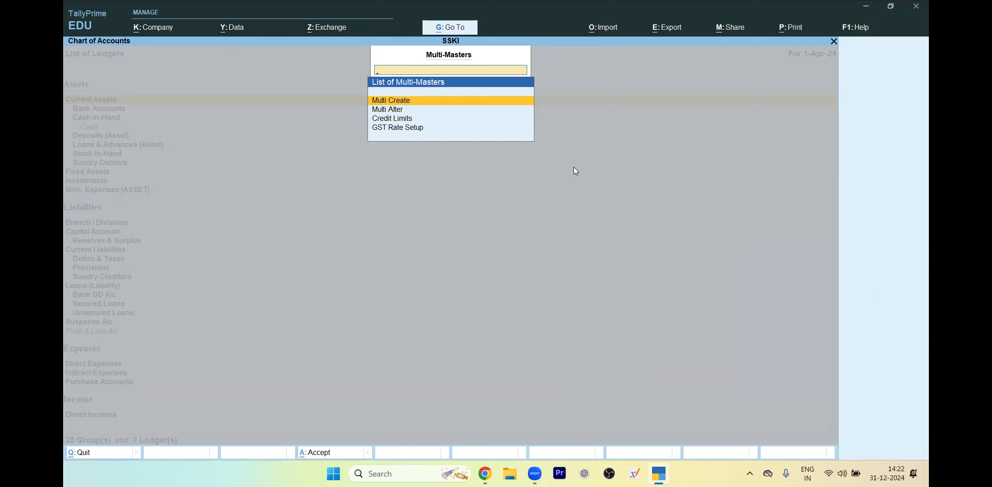
pyautogui.press('Return')
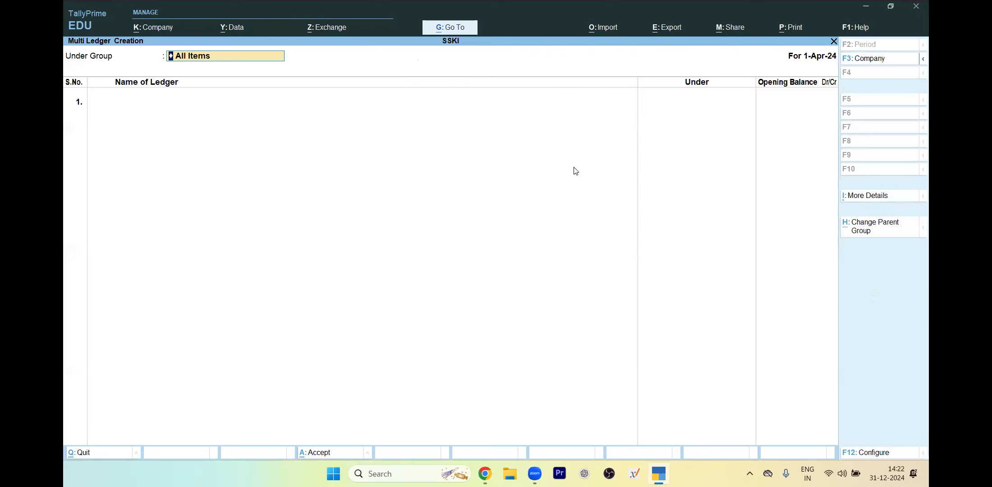
pyautogui.press('Return')
# - Add the first balance sheet ledger, Capital, under the Capital Account group
pyautogui.hotkey('alt', 'Tab')
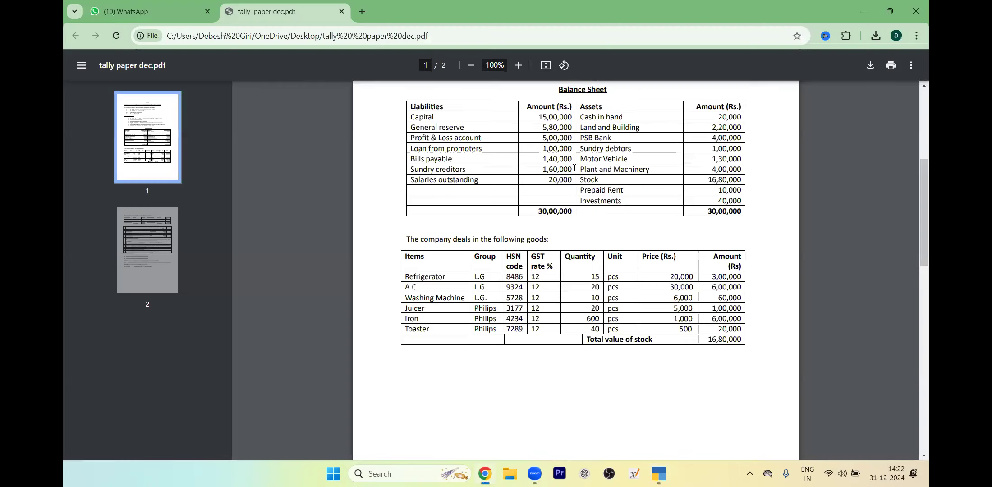
pyautogui.hotkey('alt', 'Tab')
pyautogui.write('Capi')
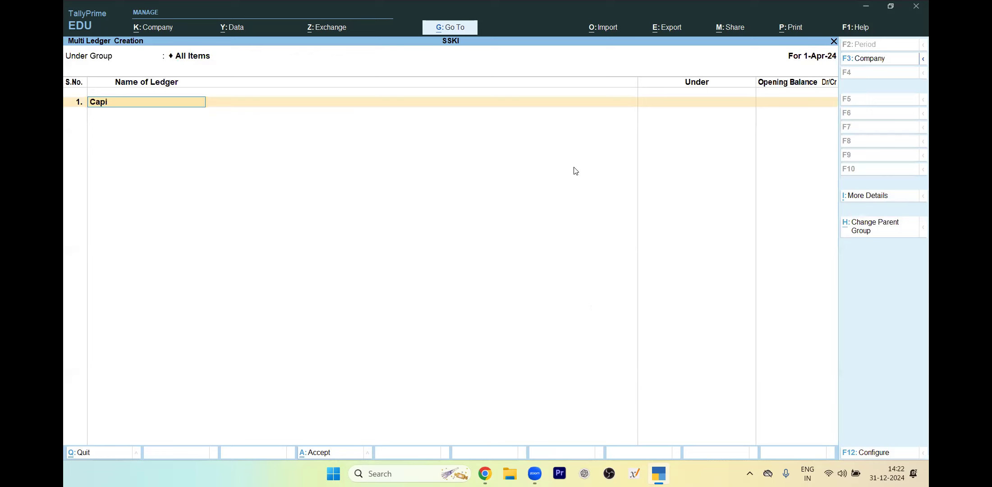
pyautogui.press('Return')
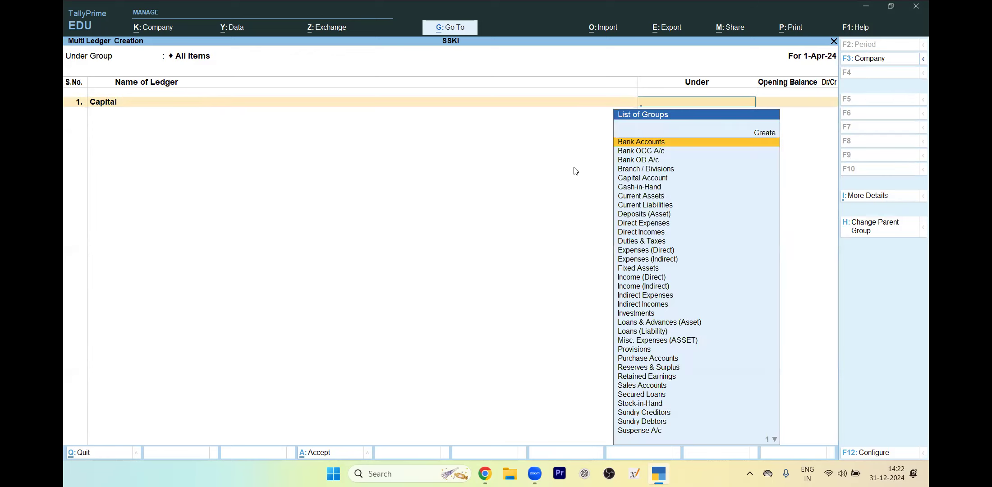
pyautogui.write('Ca')
pyautogui.press('Return')
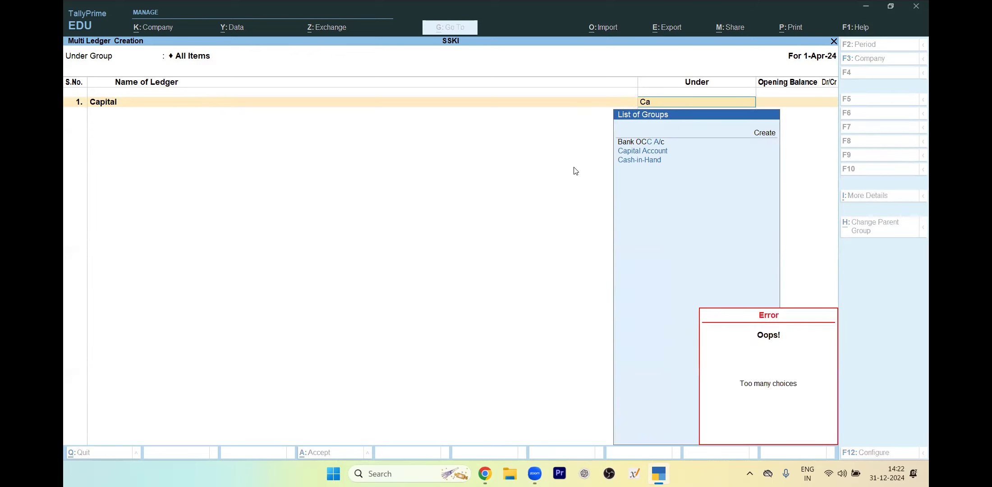
pyautogui.press('Down')
pyautogui.press('Return')
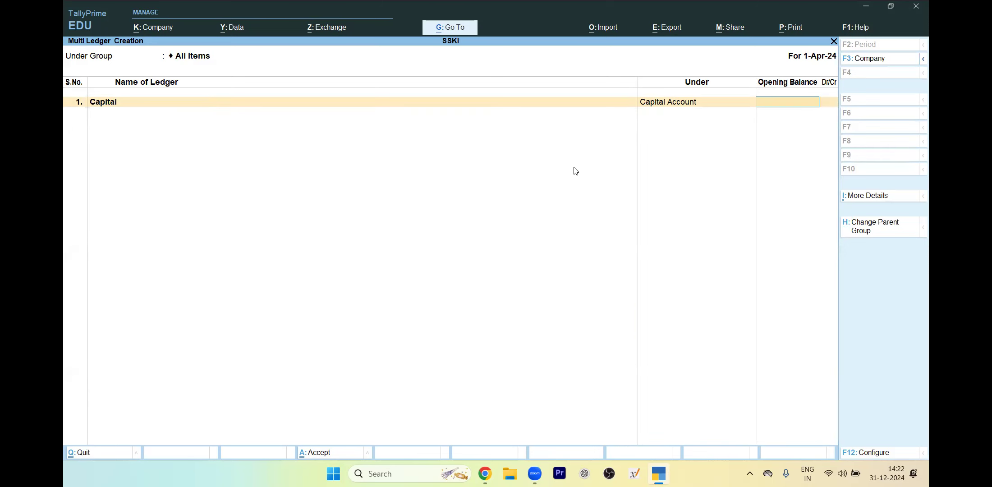
# - Check the amount in the question paper PDF and enter Capital's opening balance as 15,00,000 Cr
pyautogui.hotkey('alt', 'Tab')
pyautogui.hotkey('alt', 'Tab')
pyautogui.write('15,00,000')
pyautogui.press('Return')
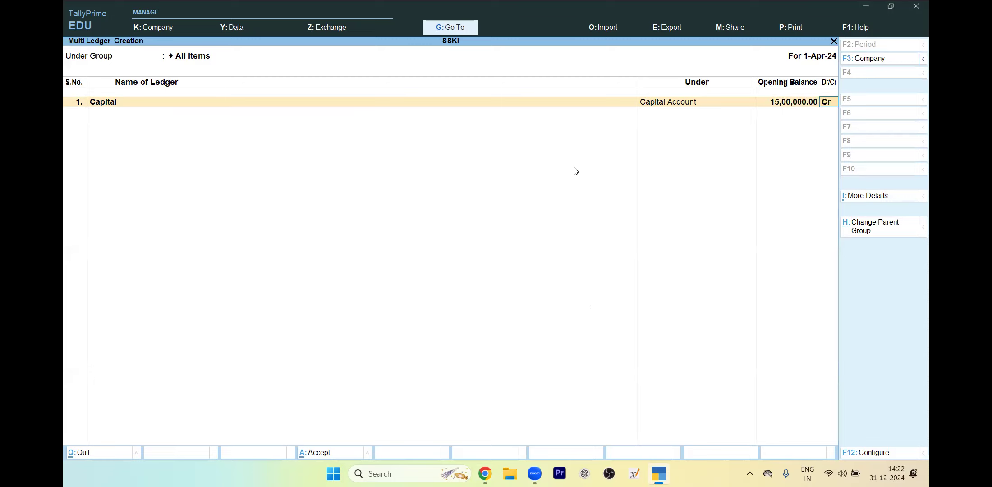
pyautogui.press('Return')
# - Add a General Reserve ledger under the Reserves & Surplus group
pyautogui.write('Gene')
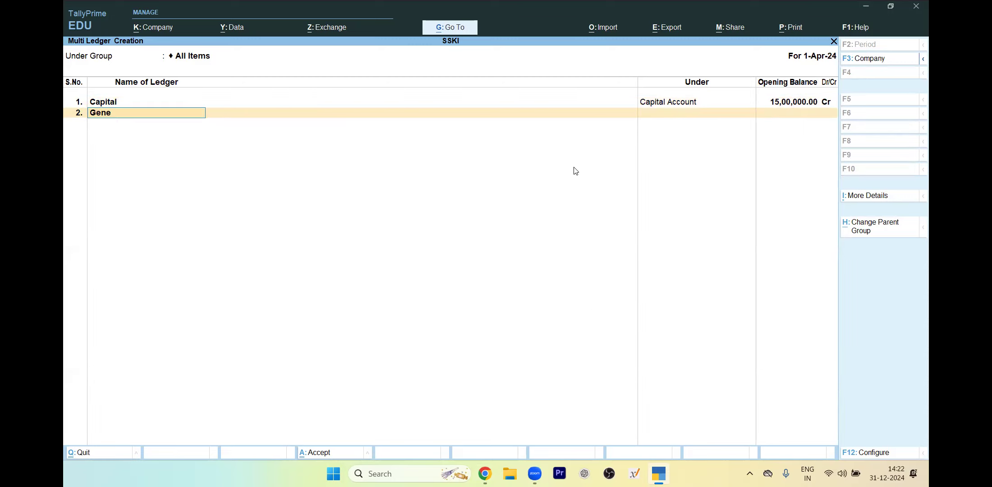
pyautogui.write('ral Reserve')
pyautogui.press('Return')
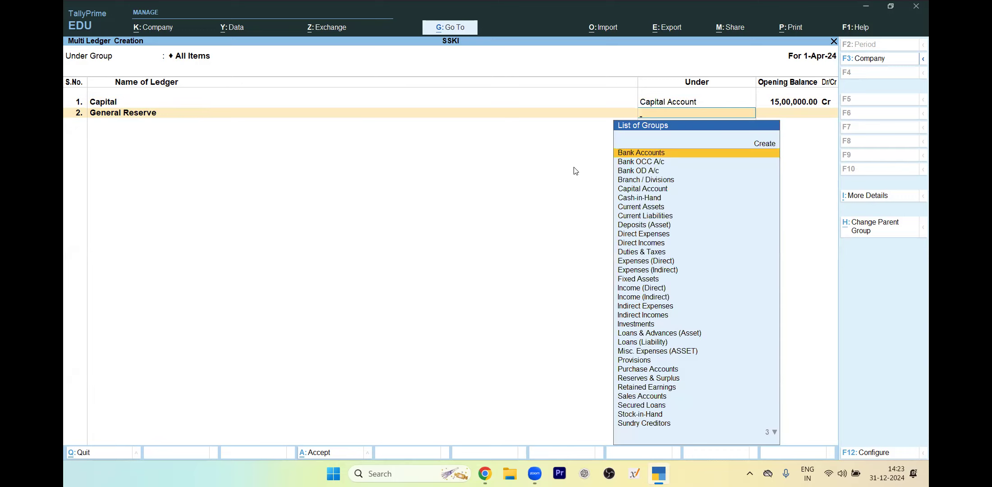
pyautogui.write('R')
pyautogui.press('Down')
pyautogui.press('Up')
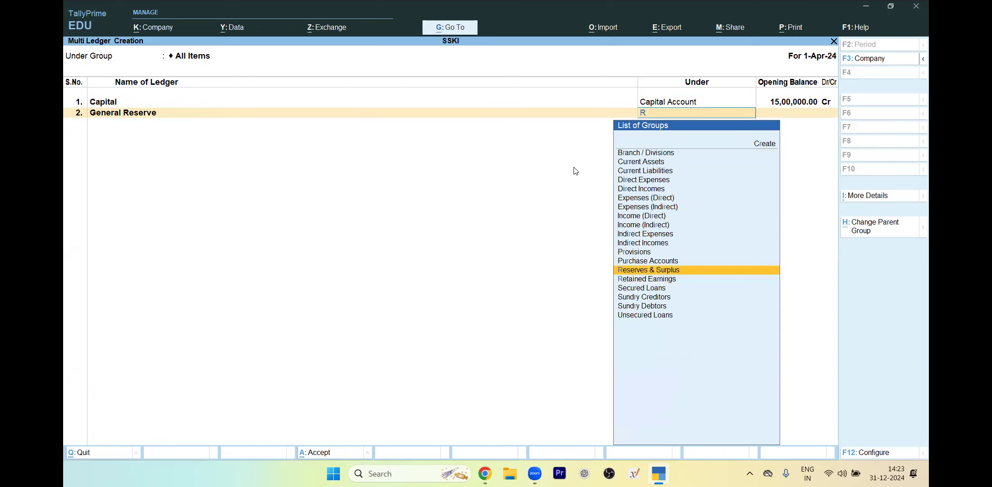
pyautogui.press('Return')
# - Check the question paper PDF and enter General Reserve's opening balance as 5,80,000 Cr
pyautogui.hotkey('alt', 'Tab')
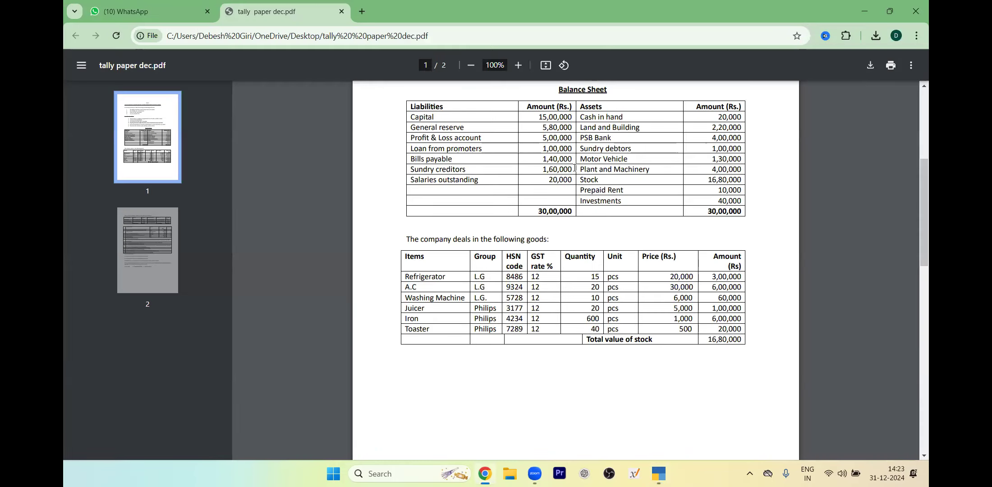
pyautogui.hotkey('alt', 'Tab')
pyautogui.write('580000')
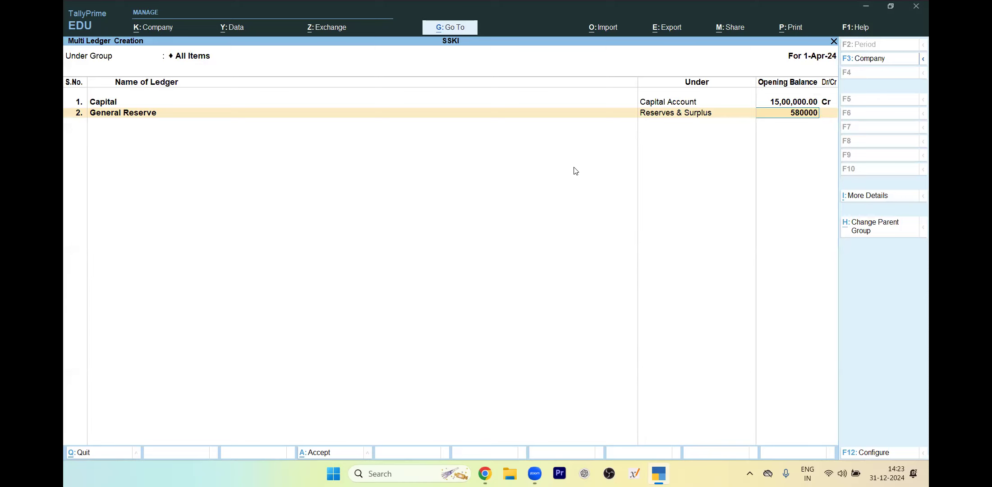
pyautogui.press('Return')
pyautogui.press('Return')
# - Check the liabilities in the question paper PDF and name the third ledger Loan From Promoters
pyautogui.write('P')
pyautogui.press('BackSpace')
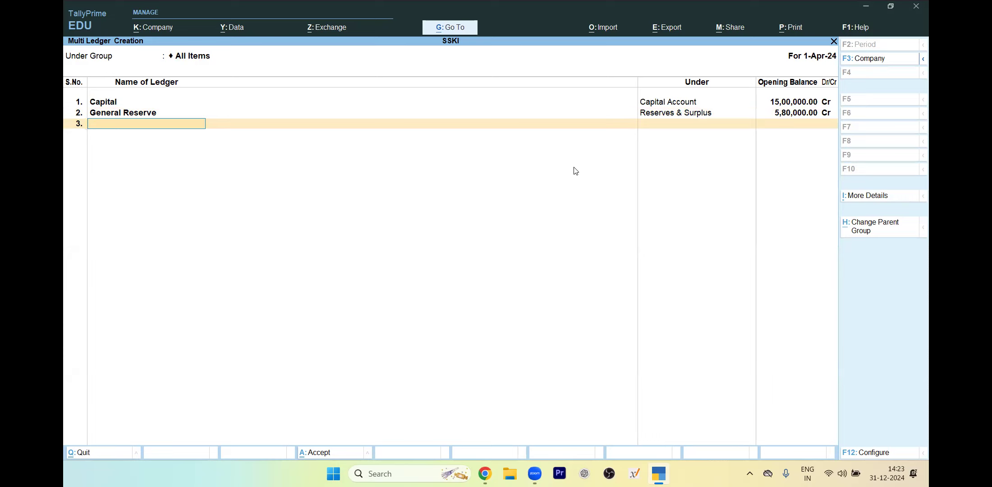
pyautogui.hotkey('alt', 'Tab')
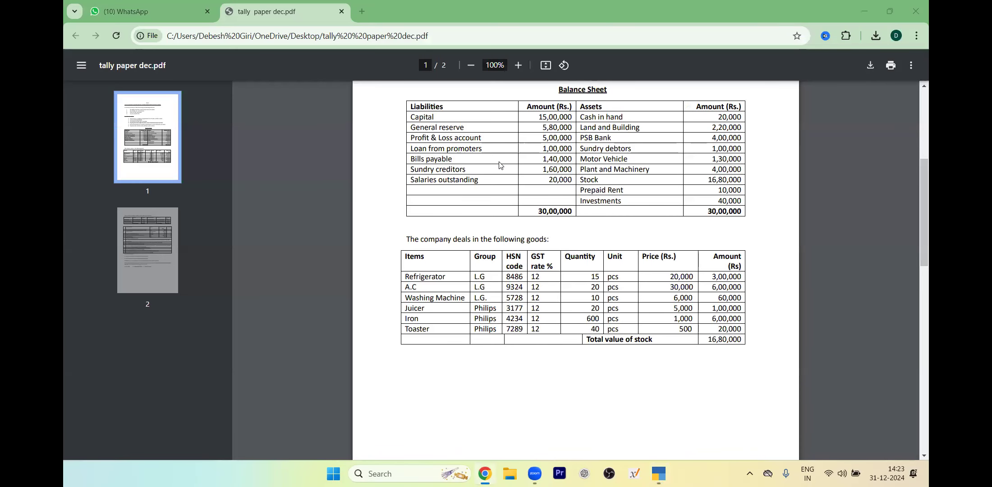
pyautogui.hotkey('alt', 'Tab')
pyautogui.write('Loan From Prom')
pyautogui.write('ters')
pyautogui.press('Return')
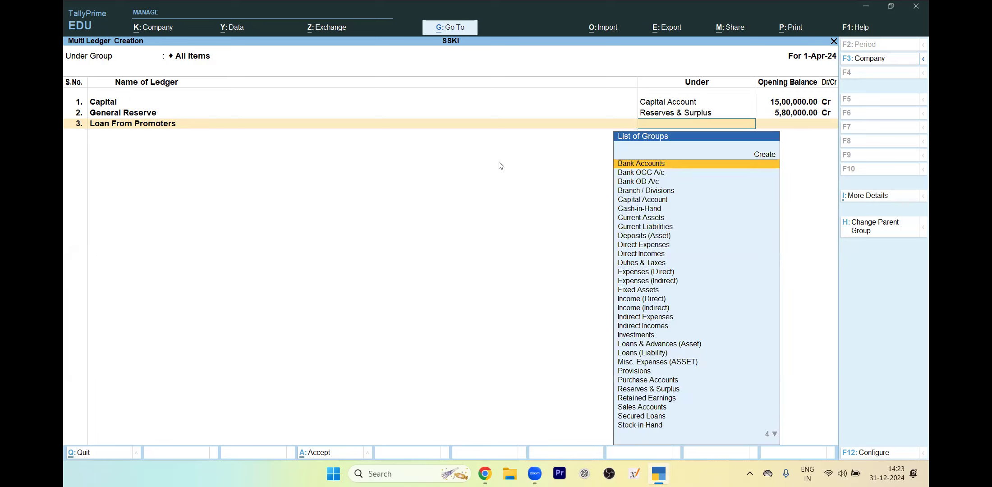
# - Place the Loan From Promoters ledger under the Loans (Liability) group
pyautogui.hotkey('alt', 'Tab')
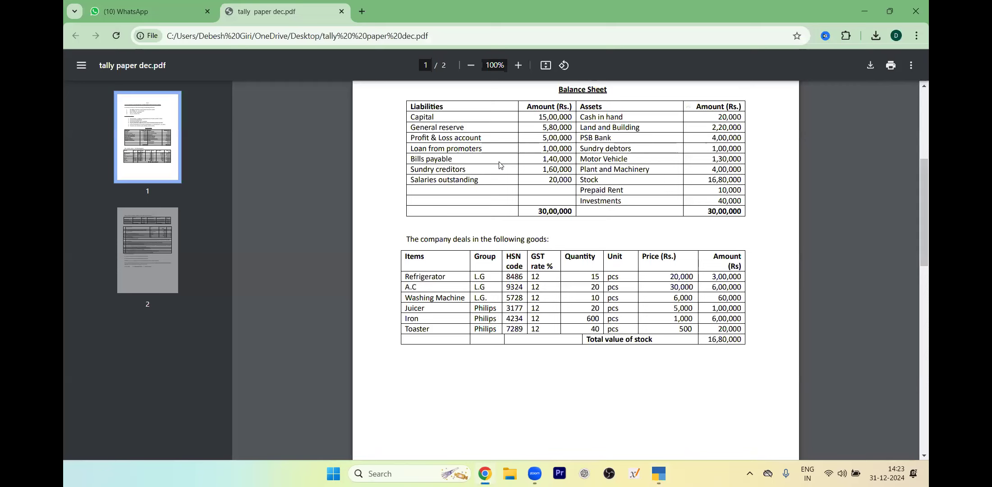
pyautogui.hotkey('alt', 'Tab')
pyautogui.press('Down')
pyautogui.press('Down')
pyautogui.press('Down')
pyautogui.press('Down')
pyautogui.press('Down')
pyautogui.press('Down')
pyautogui.press('Down')
pyautogui.press('Down')
pyautogui.press('Down')
pyautogui.press('Down')
pyautogui.press('Down')
pyautogui.press('Down')
pyautogui.press('Down')
pyautogui.press('Down')
pyautogui.press('Down')
pyautogui.press('Down')
pyautogui.press('Down')
pyautogui.press('Down')
pyautogui.press('Down')
pyautogui.press('Down')
pyautogui.press('Down')
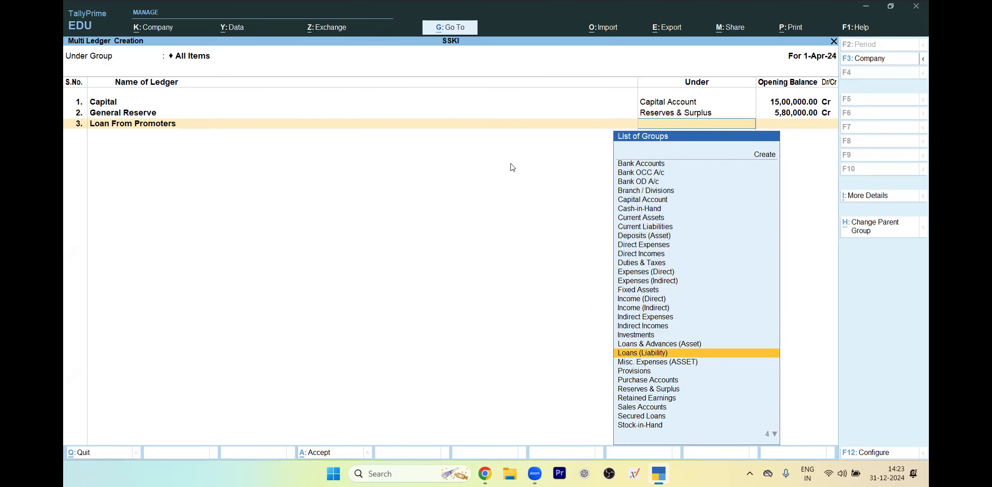
pyautogui.press('Return')
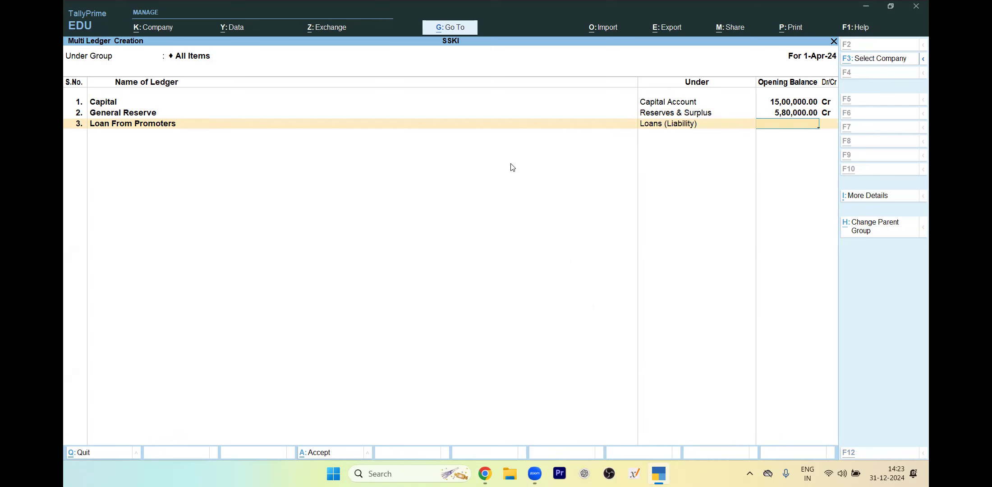
# - Check the question paper PDF and enter Loan From Promoters' opening balance as 1,00,000 Cr
pyautogui.hotkey('alt', 'Tab')
pyautogui.hotkey('alt', 'Tab')
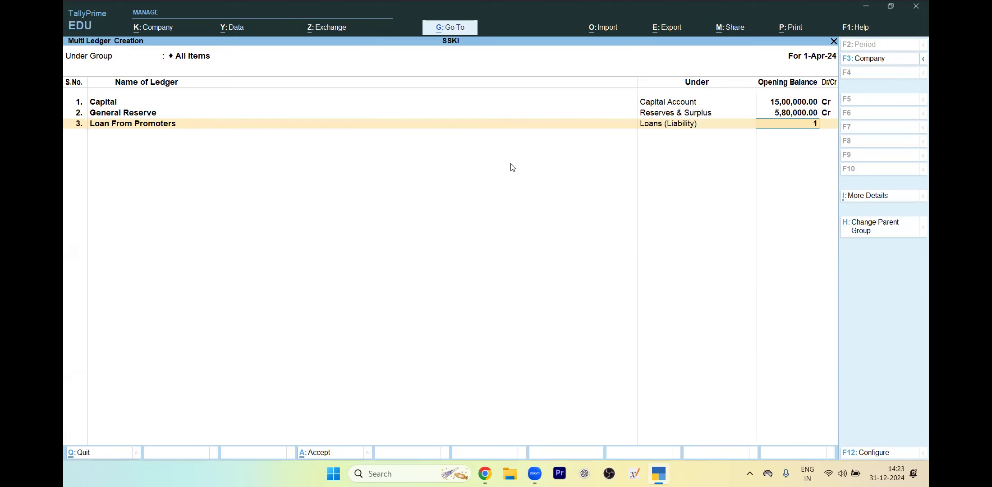
pyautogui.hotkey('alt', 'Tab')
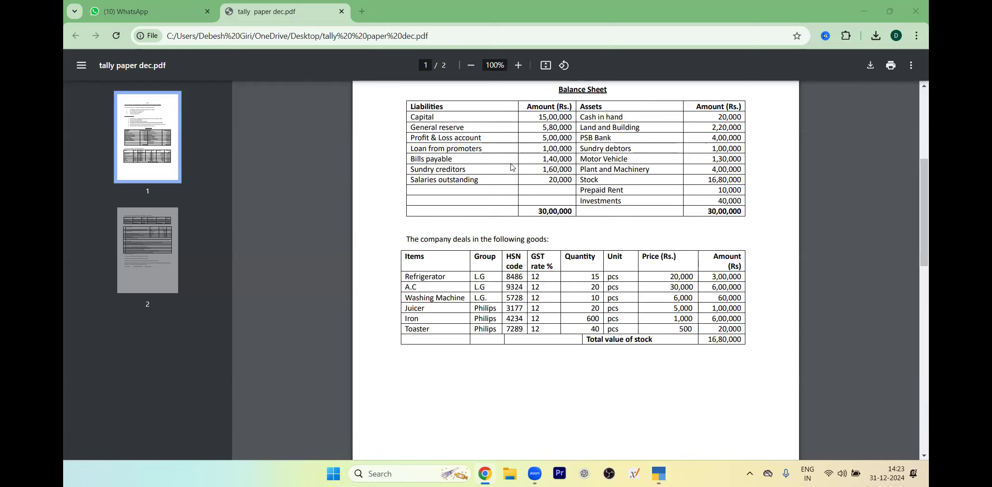
pyautogui.hotkey('alt', 'Tab')
pyautogui.write('100000')
pyautogui.press('Return')
pyautogui.press('Return')
# - Add a Bills Payable ledger under Current Liabilities with an opening balance of 1,40,000 Cr
pyautogui.hotkey('alt', 'Tab')
pyautogui.hotkey('alt', 'Tab')
pyautogui.write('Bills Payable')
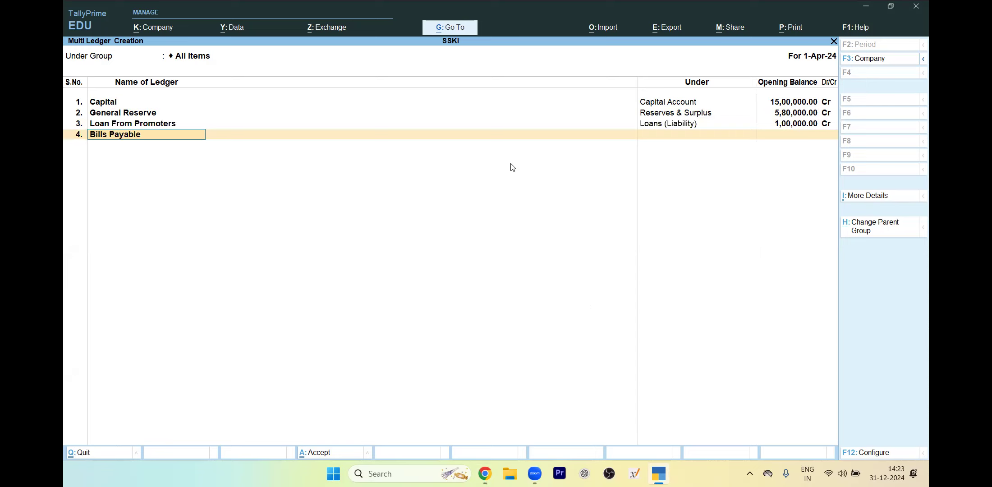
pyautogui.press('Return')
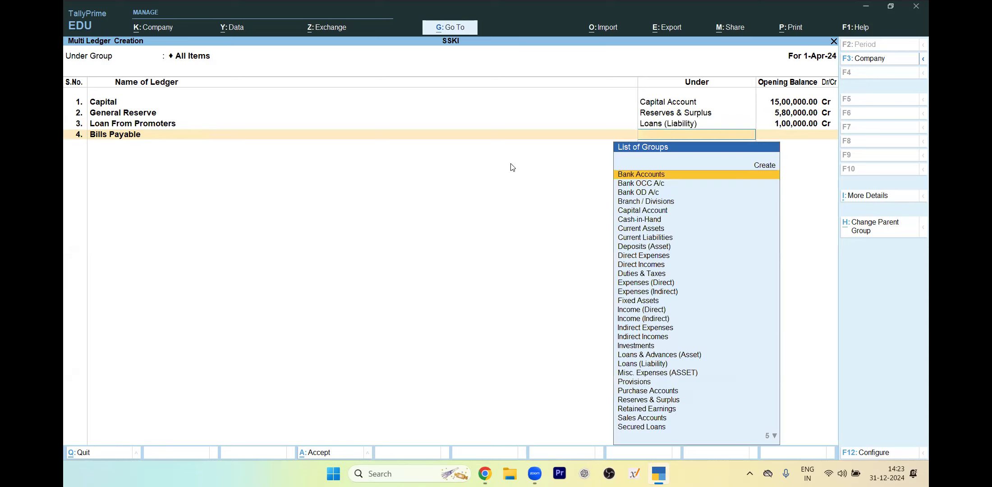
pyautogui.write('C')
pyautogui.press('Return')
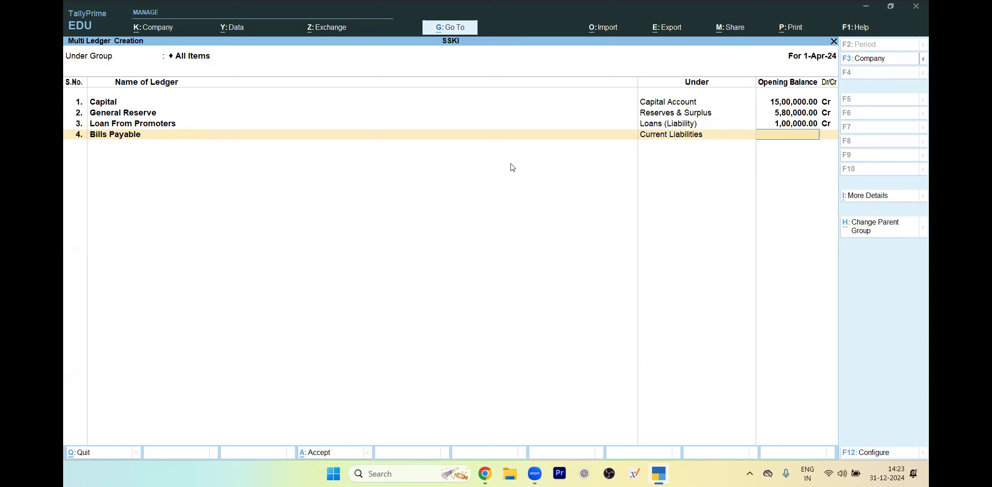
pyautogui.write('1400000')
pyautogui.press('Return')
pyautogui.press('Return')
# - Check the next liability in the question paper PDF and name the fifth ledger Sundry Creditor
pyautogui.hotkey('alt', 'Tab')
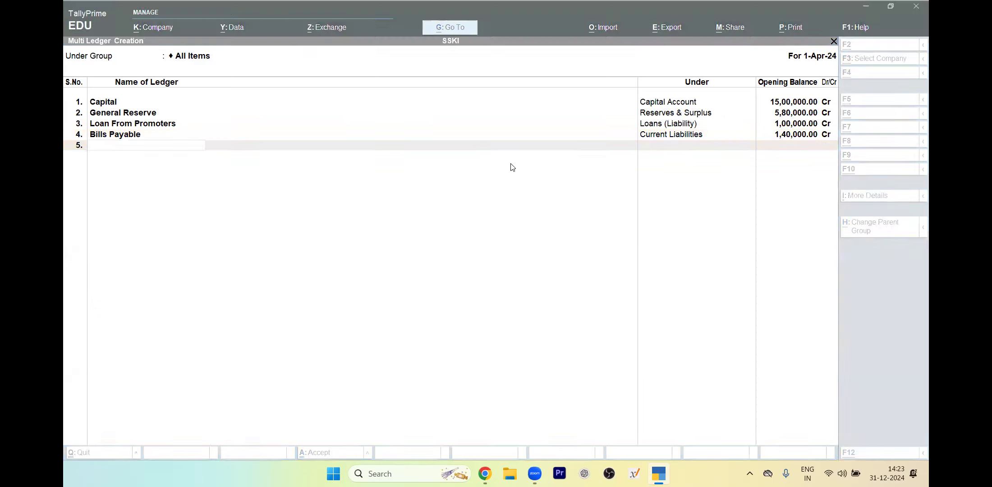
pyautogui.hotkey('alt', 'Tab')
pyautogui.write('Sundry cred')
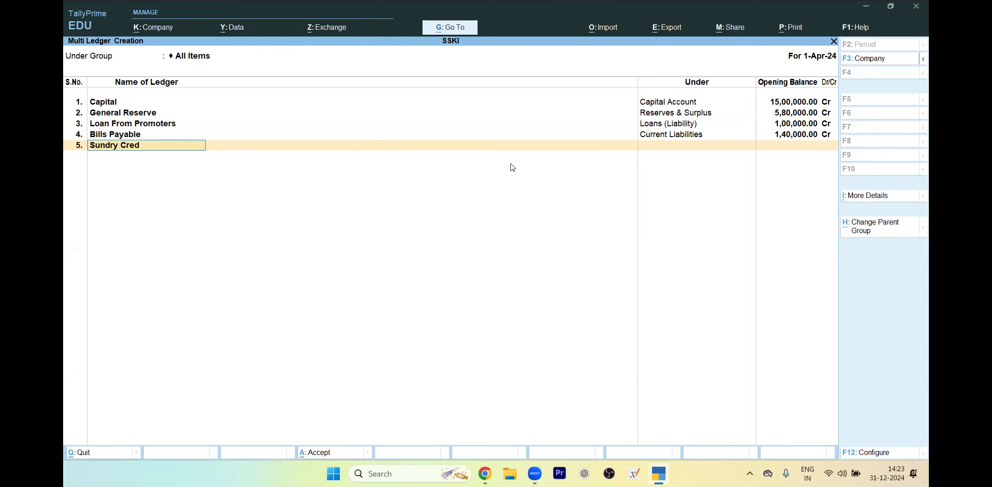
pyautogui.write('oty')
pyautogui.press('BackSpace')
pyautogui.press('BackSpace')
pyautogui.write('or')
pyautogui.press('Return')
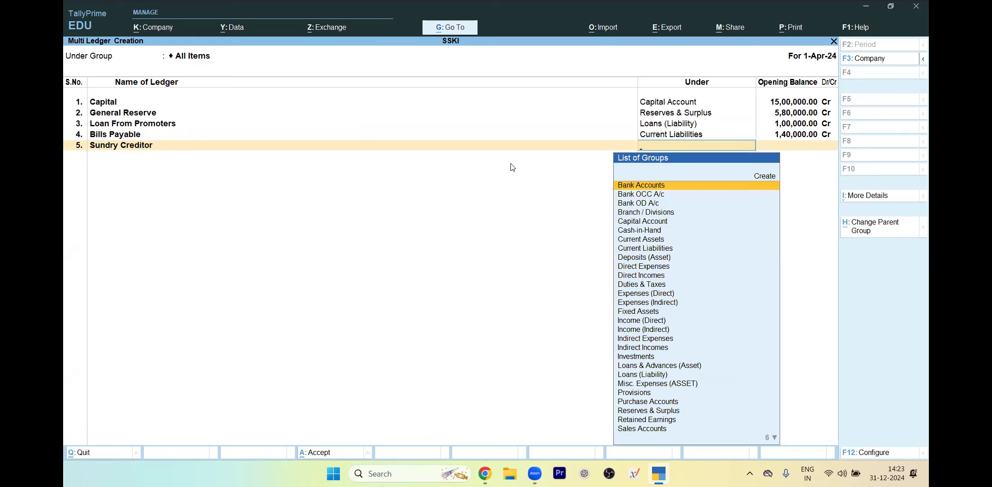
# - Place the Sundry Creditor ledger under the Sundry Creditors group
pyautogui.write('S')
pyautogui.press('Up')
pyautogui.press('Up')
pyautogui.press('Up')
pyautogui.press('Up')
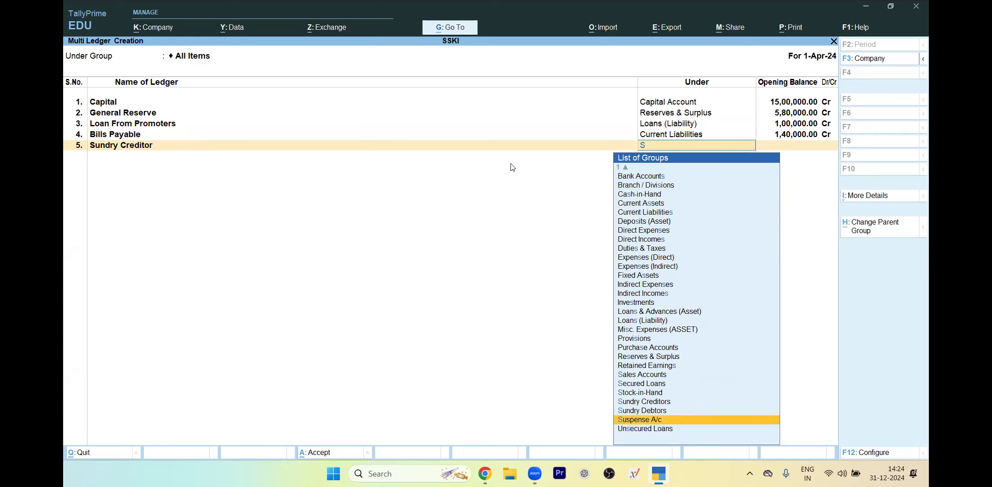
pyautogui.press('Return')
# - Enter Sundry Creditor's opening balance as 1,60,000 Cr, checked against the question paper, and leave the bill-wise breakup on account
pyautogui.write('160000')
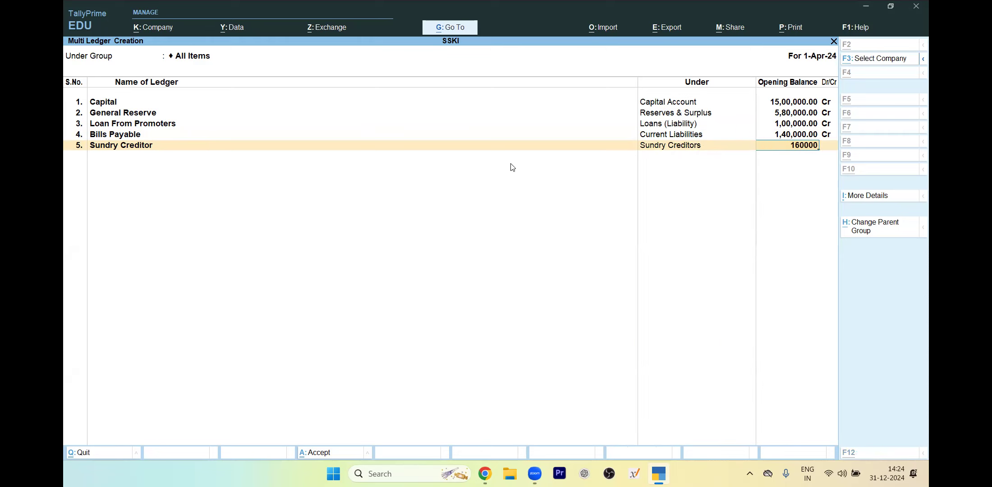
pyautogui.hotkey('alt', 'Tab')
pyautogui.hotkey('alt', 'Tab')
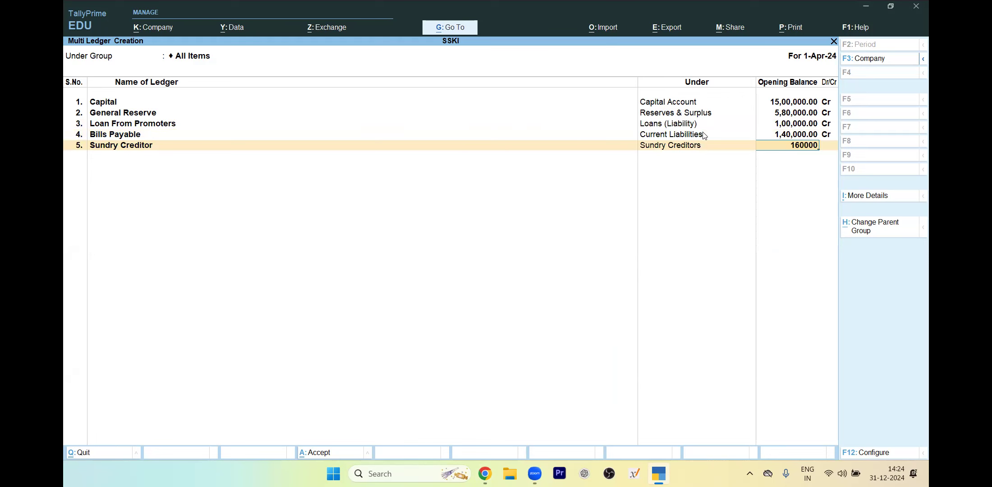
pyautogui.hotkey('alt', 'Tab')
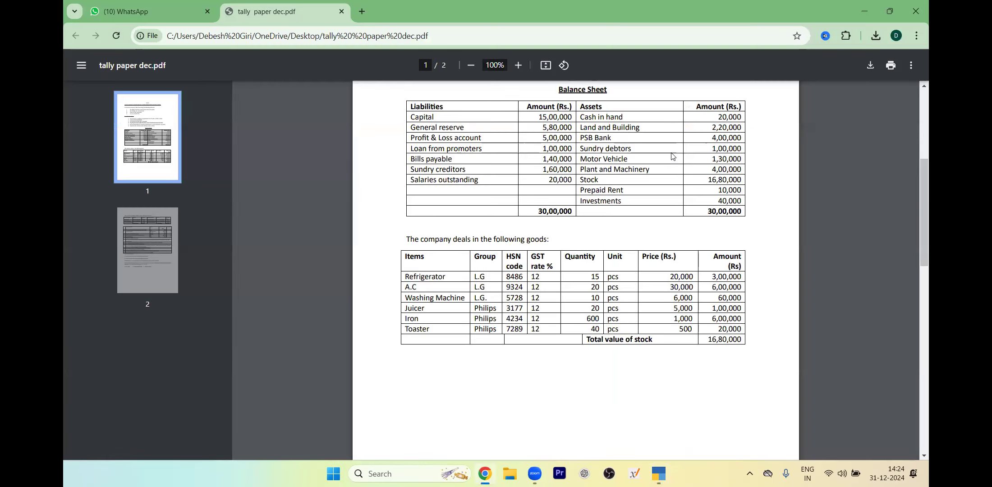
pyautogui.hotkey('alt', 'Tab')
pyautogui.press('Return')
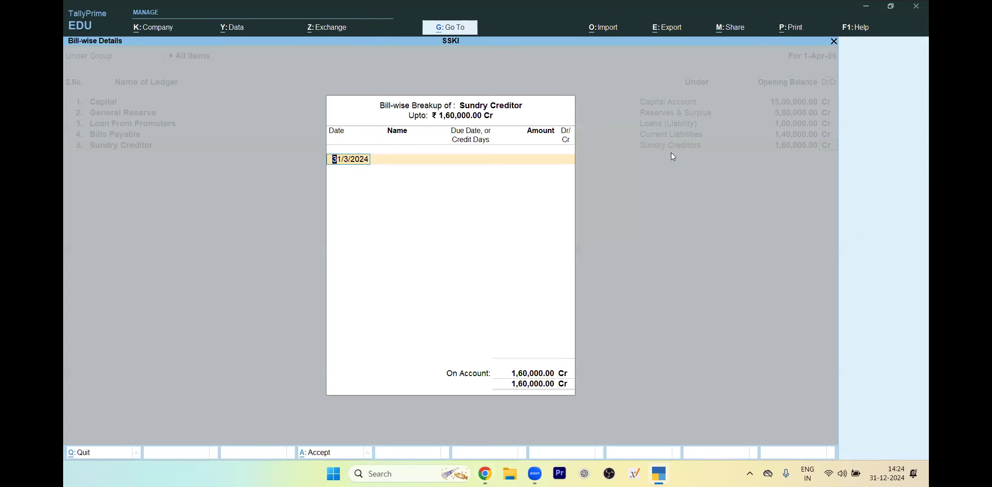
pyautogui.press('Return')
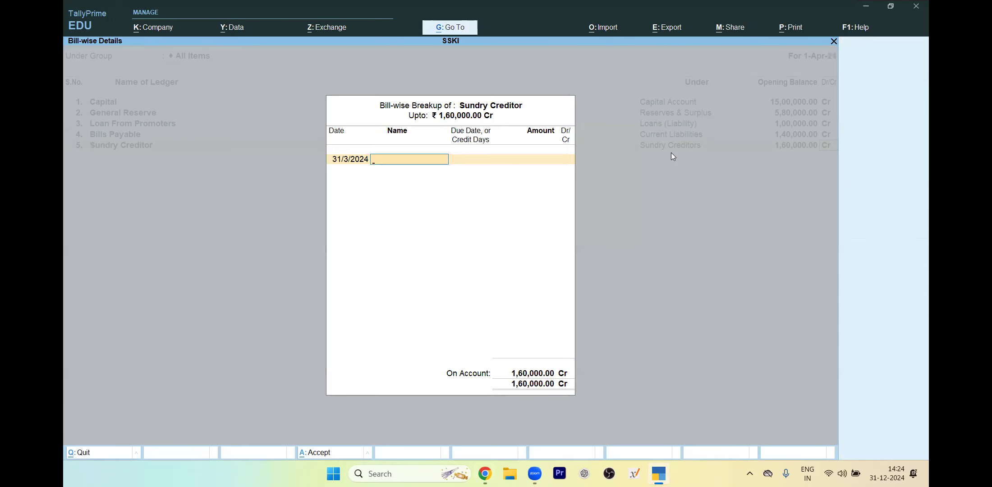
pyautogui.press('Return')
# - Check the next liability in the question paper PDF and add an Outstanding Salary ledger under Current Liabilities
pyautogui.hotkey('alt', 'Tab')
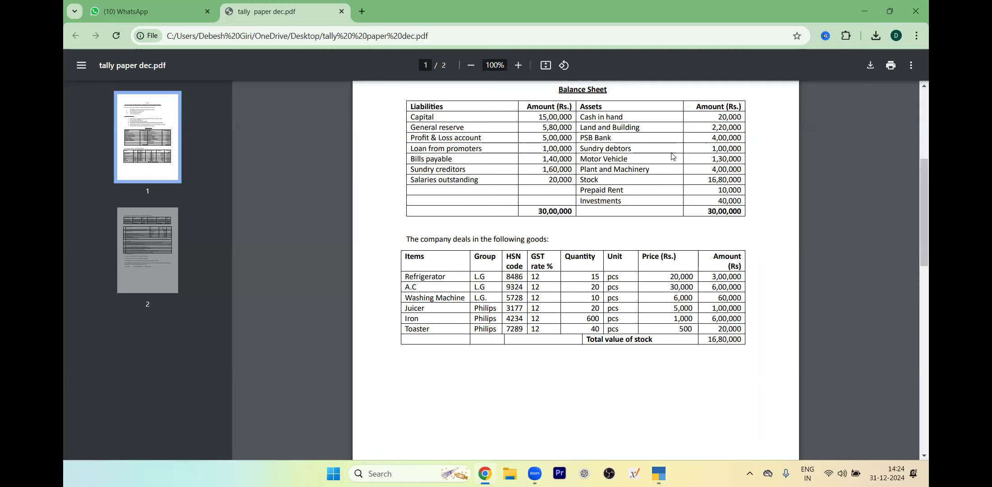
pyautogui.hotkey('alt', 'Tab')
pyautogui.write('Outstan')
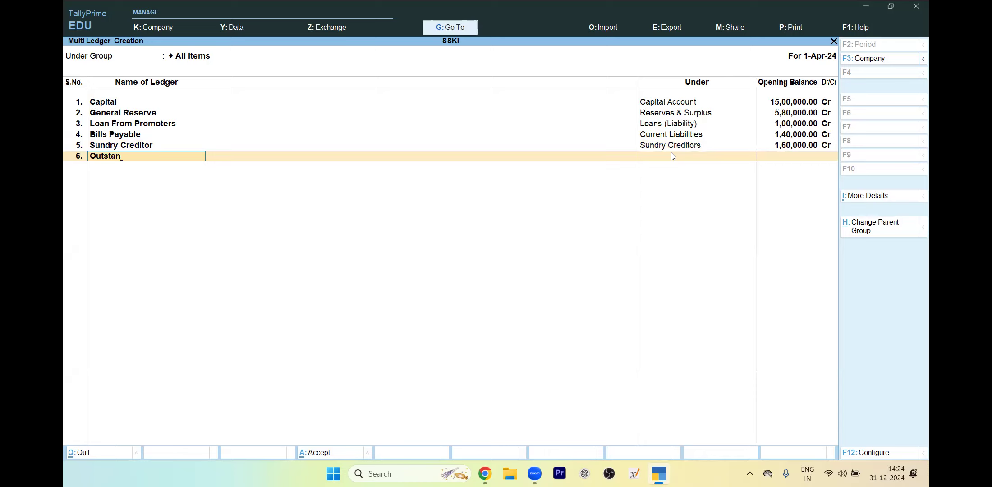
pyautogui.write('ding Salary')
pyautogui.press('Return')
pyautogui.write('c')
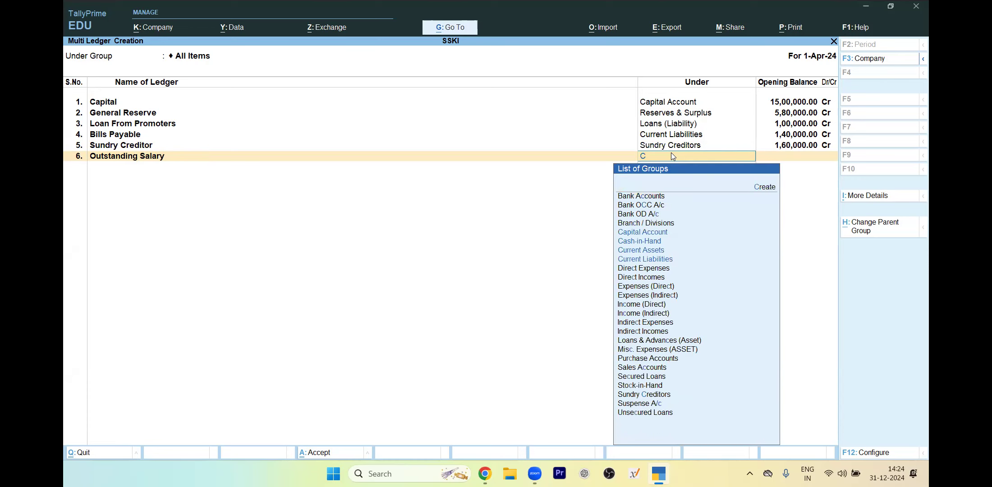
pyautogui.press('Down')
pyautogui.press('Down')
pyautogui.press('Down')
pyautogui.press('Down')
pyautogui.press('Return')
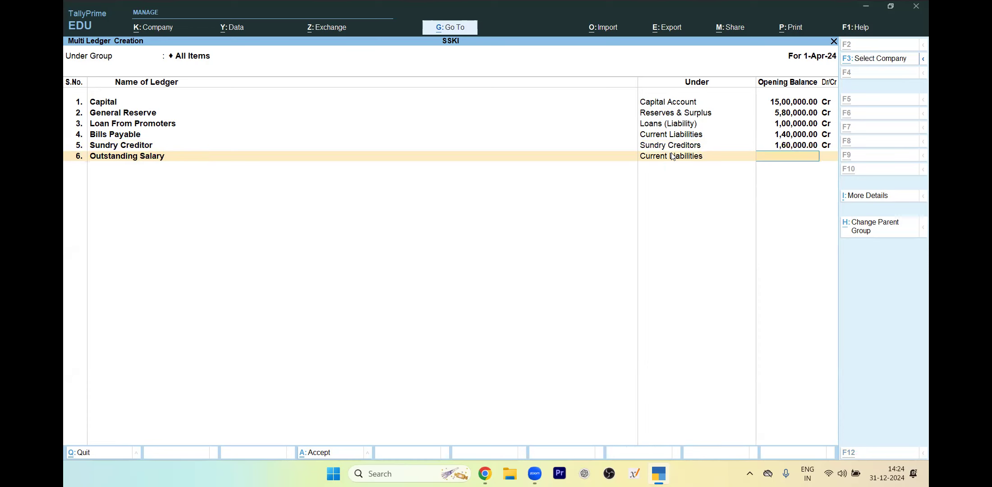
# - Check the amount in the question paper PDF and enter Outstanding Salary's opening balance as 20,000 Cr
pyautogui.hotkey('alt', 'Tab')
pyautogui.hotkey('alt', 'Tab')
pyautogui.write('20,000')
pyautogui.press('Return')
pyautogui.press('Return')
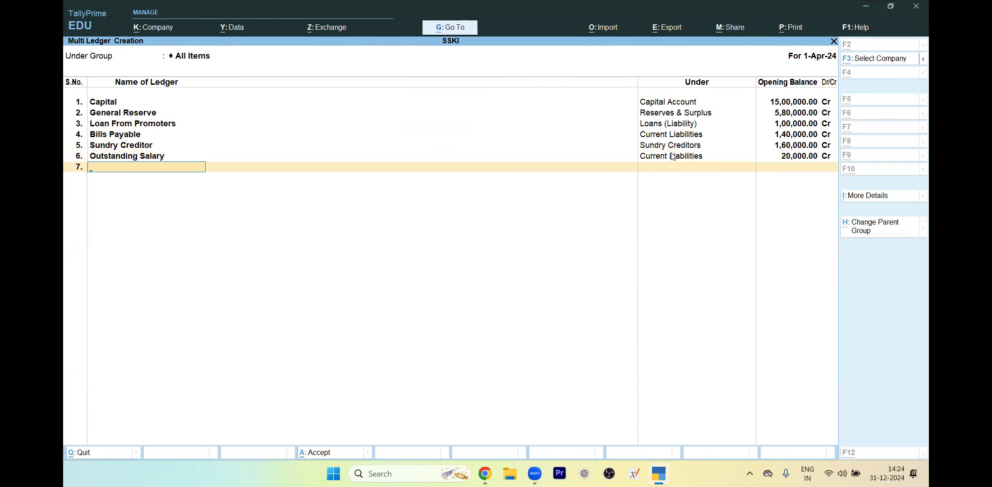
# - Check the assets in the question paper PDF and name the seventh ledger Land & Building
pyautogui.hotkey('alt', 'Tab')
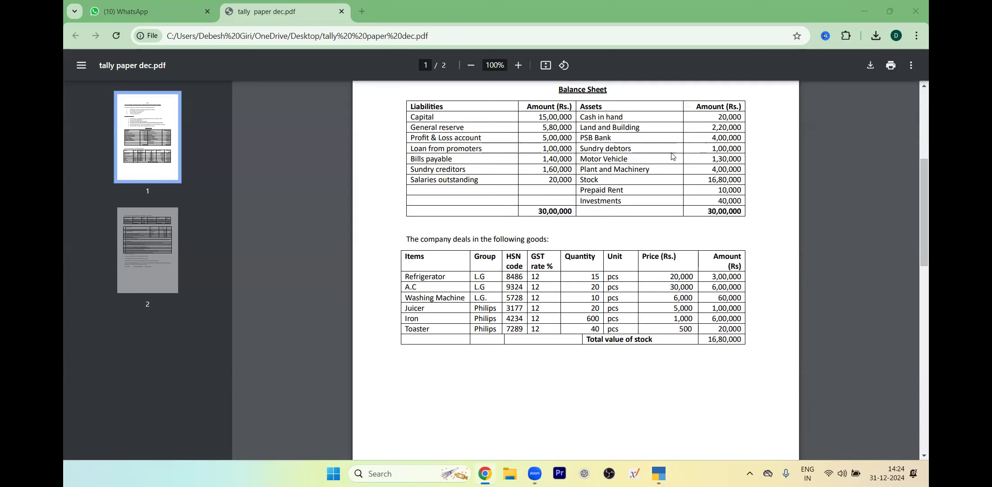
pyautogui.hotkey('alt', 'Tab')
pyautogui.write('Land & Building 22')
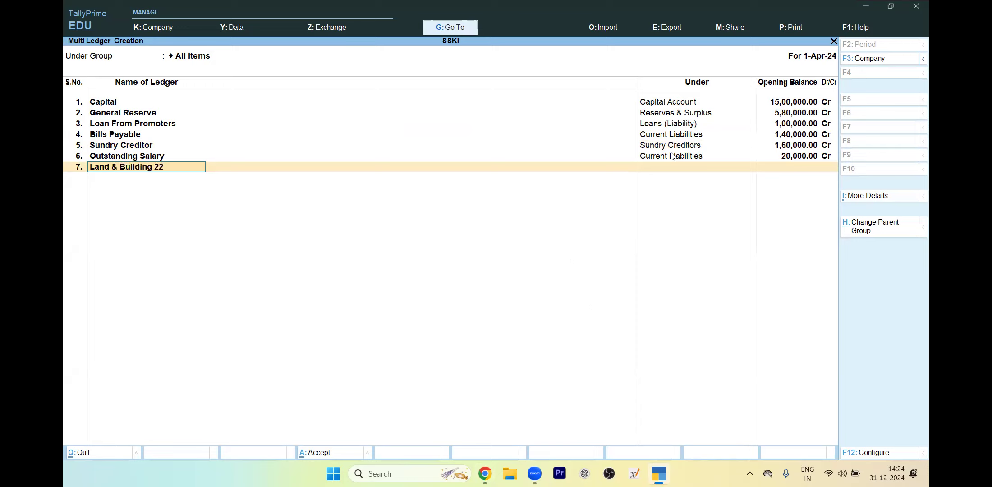
pyautogui.press('BackSpace')
pyautogui.press('BackSpace')
pyautogui.press('BackSpace')
pyautogui.press('Return')
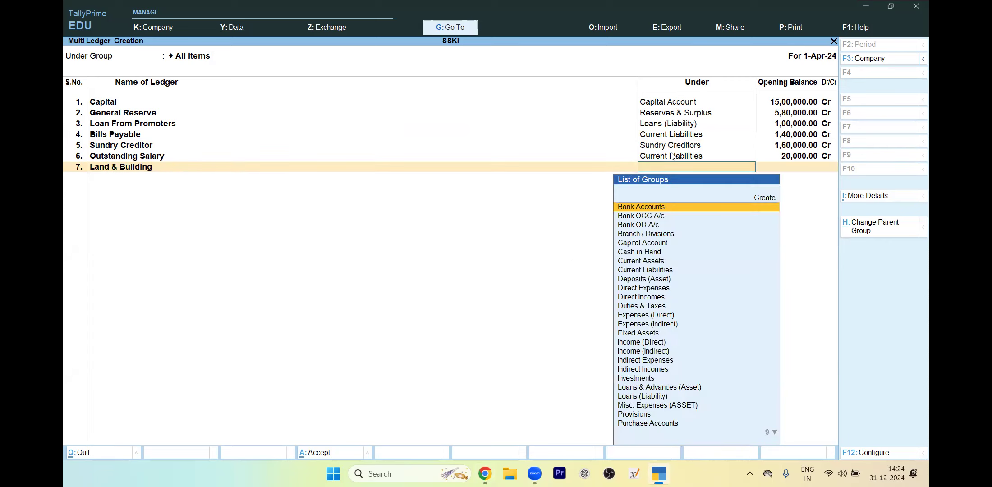
# - Place Land & Building under Fixed Assets with an opening balance of 2,20,000 Dr
pyautogui.write('fix')
pyautogui.press('Return')
pyautogui.write('220000')
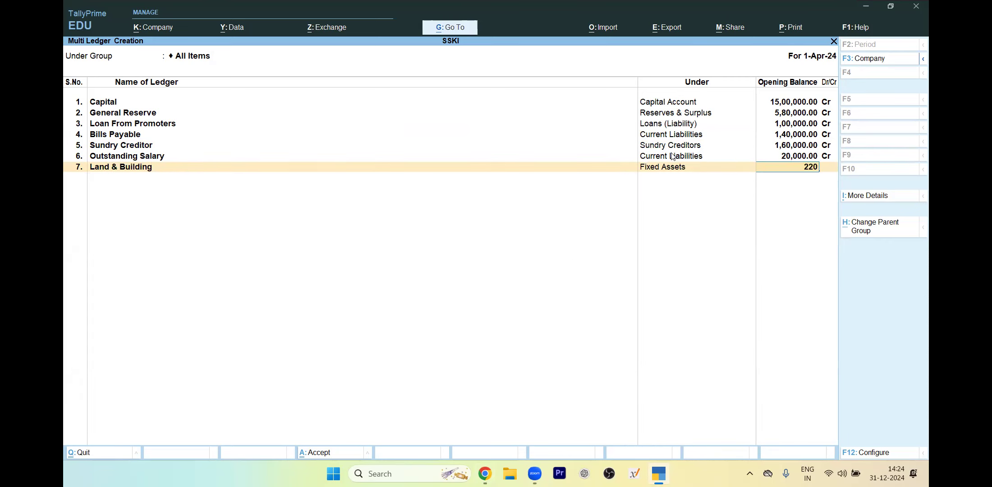
pyautogui.press('Return')
pyautogui.press('Return')
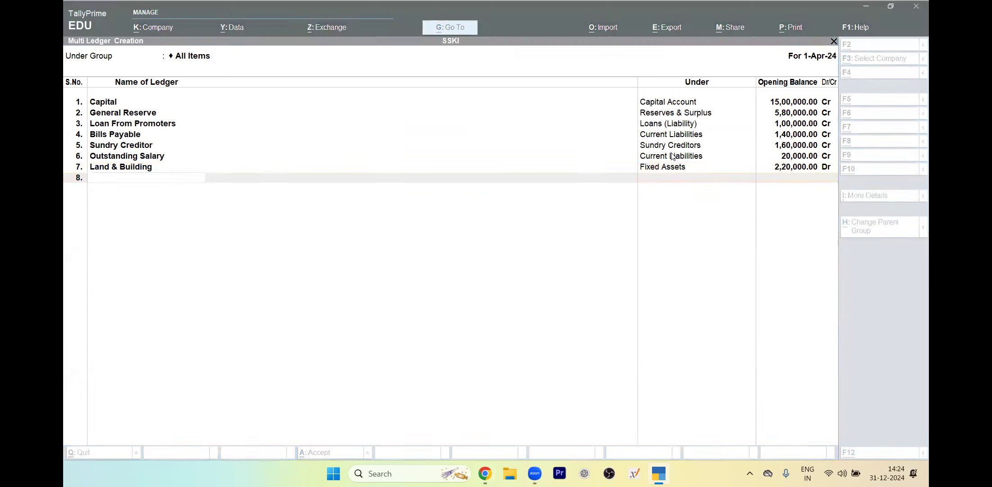
# - Check the question paper PDF and add a Psb Bank ledger under Bank Accounts with an opening balance of 4,00,000 Dr
pyautogui.hotkey('alt', 'Tab')
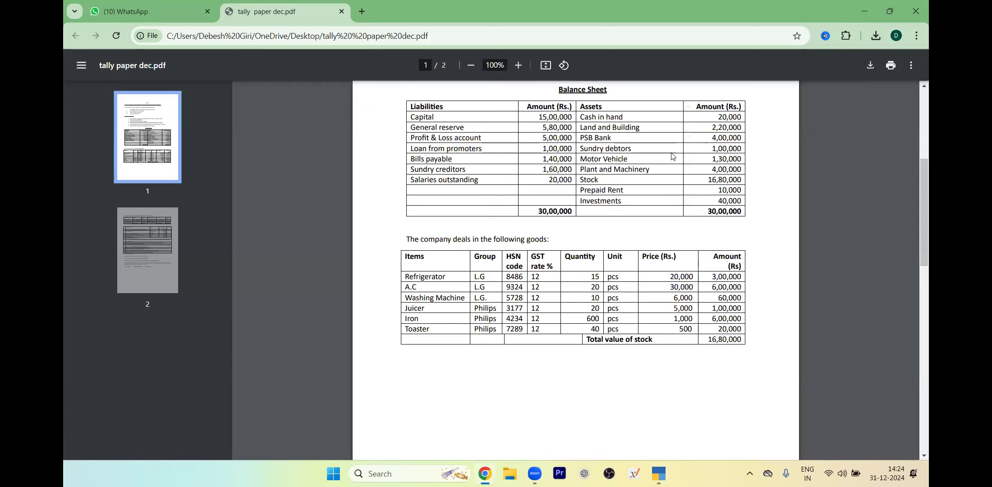
pyautogui.hotkey('alt', 'Tab')
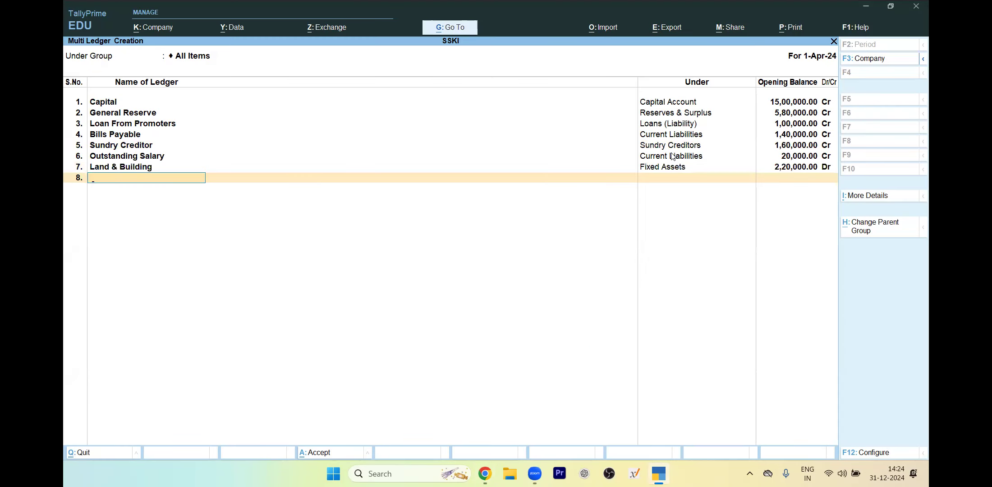
pyautogui.write('Psb Bank')
pyautogui.press('Return')
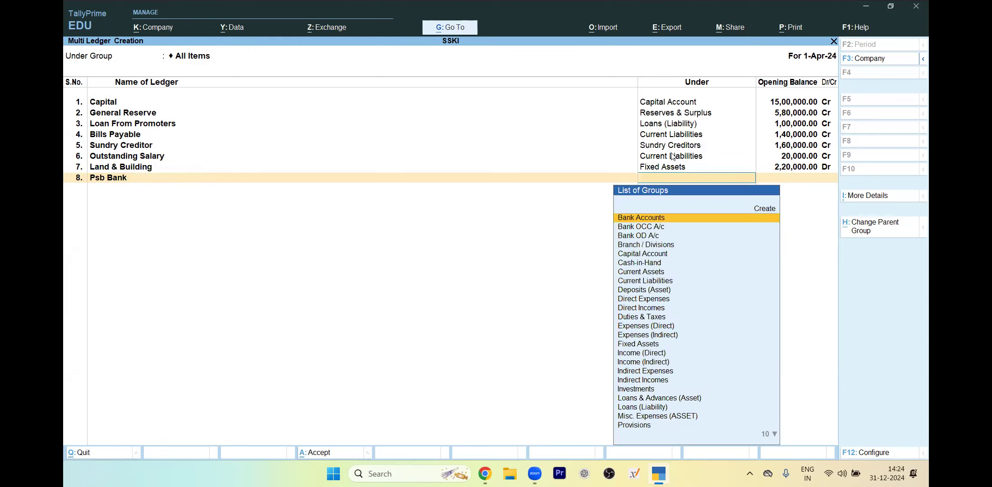
pyautogui.press('Return')
pyautogui.write('400000')
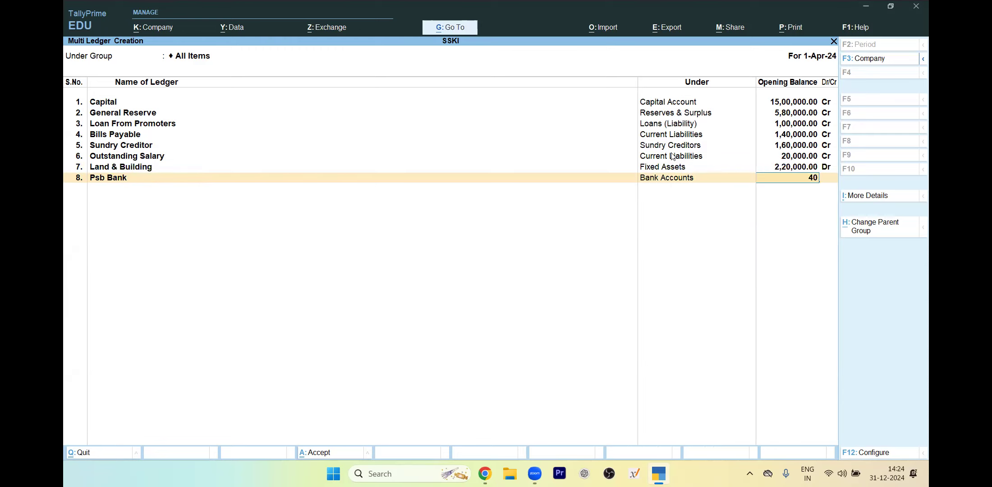
pyautogui.press('Return')
pyautogui.press('Return')
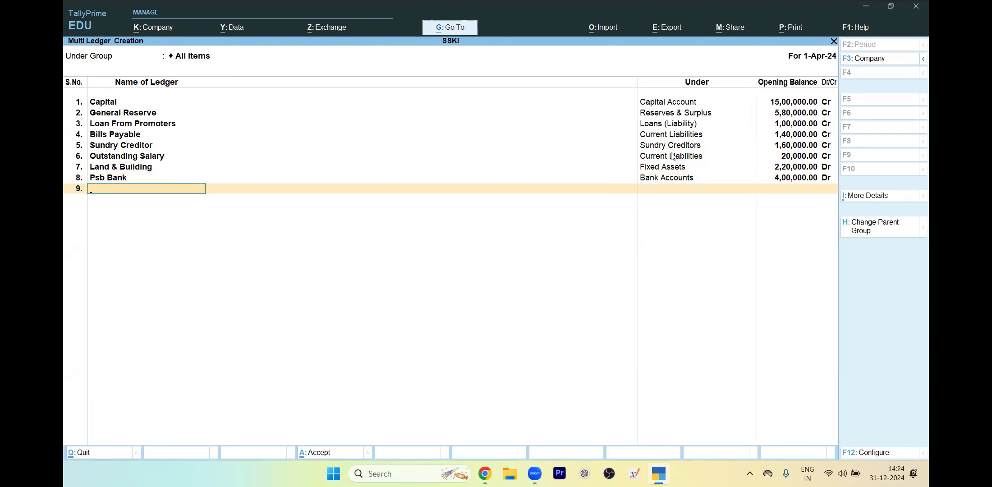
pyautogui.press('Return')
# - Check the next asset in the question paper PDF and name the ninth ledger Sundry Debtor
pyautogui.hotkey('alt', 'Tab')
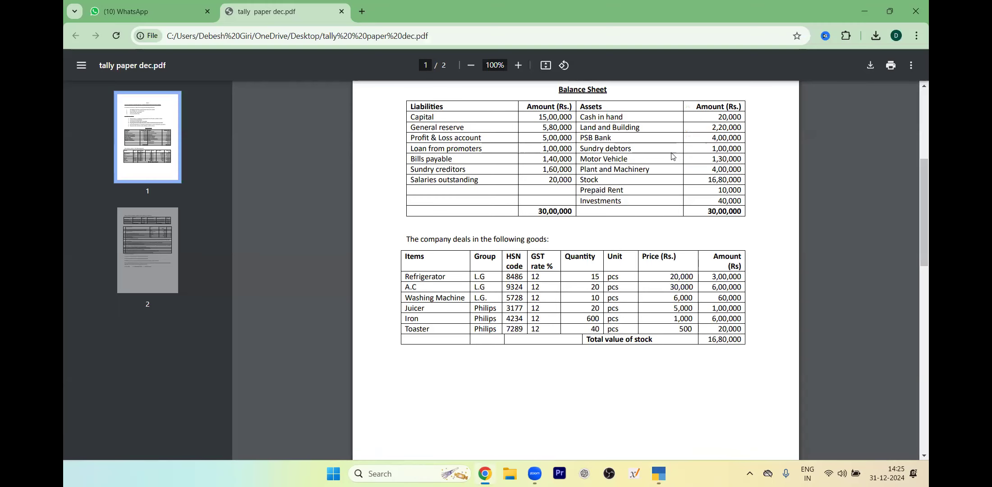
pyautogui.hotkey('alt', 'Tab')
pyautogui.write('Sundery')
pyautogui.press('BackSpace')
pyautogui.write('ry Debtor')
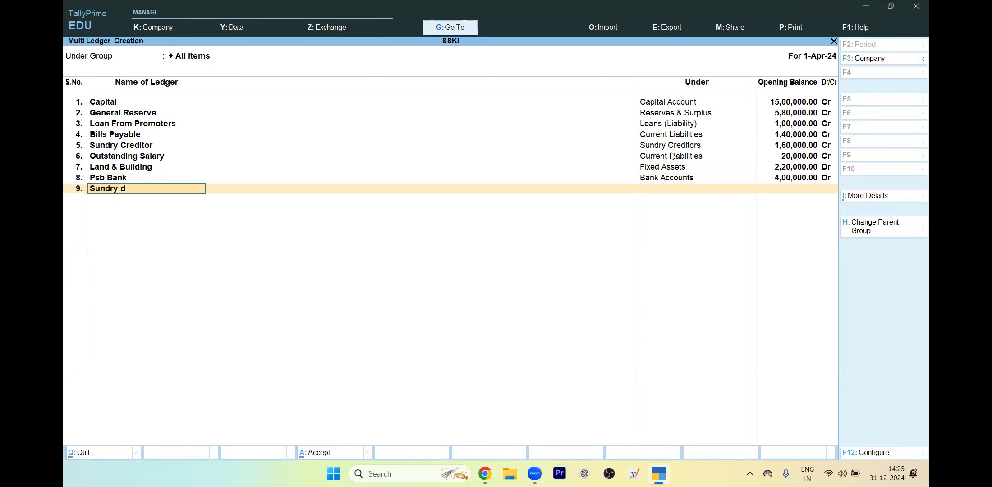
pyautogui.press('Return')
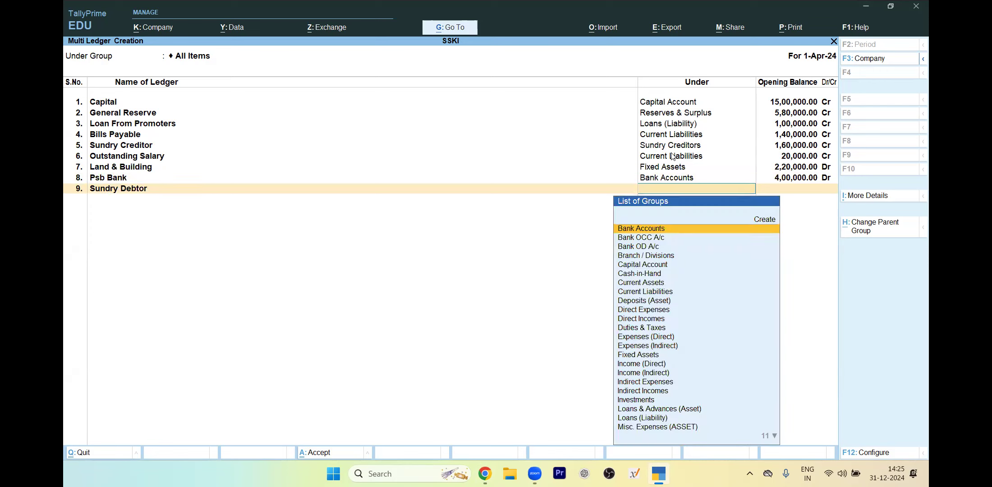
# - Place the Sundry Debtor ledger under the Sundry Debtors group
pyautogui.write('s')
pyautogui.press('Down')
pyautogui.press('Down')
pyautogui.press('Down')
pyautogui.press('Down')
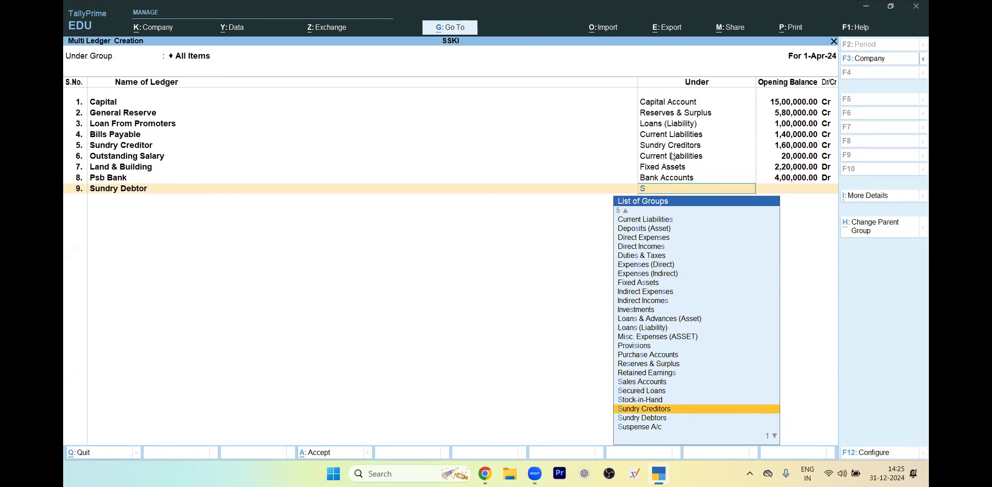
pyautogui.press('Return')
# - Enter Sundry Debtor's opening balance as 1,00,000 Dr and leave its bill-wise breakup on account
pyautogui.write('100000')
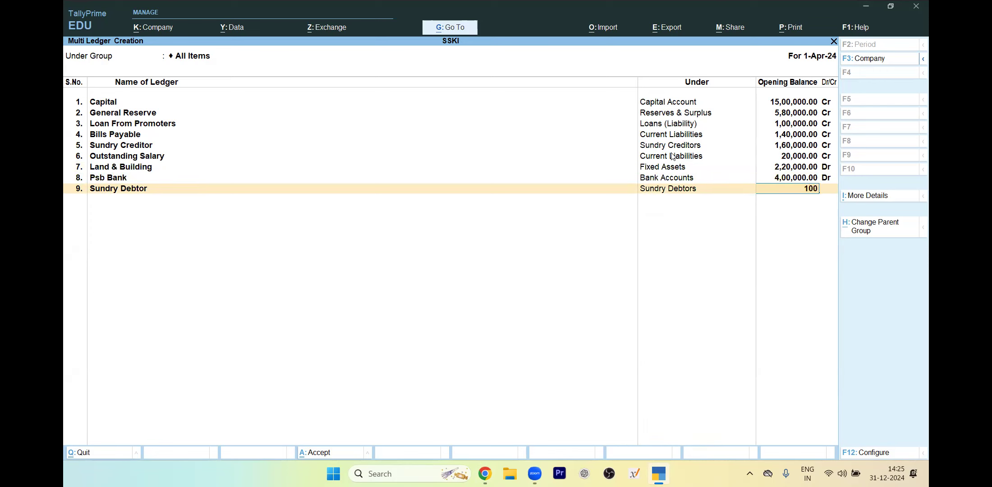
pyautogui.press('Return')
pyautogui.press('Return')
pyautogui.press('Return')
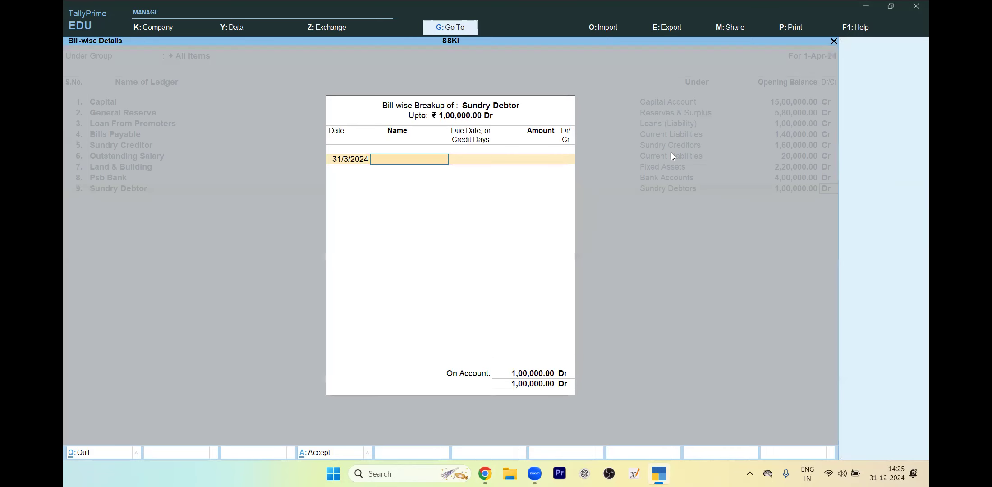
pyautogui.press('Return')
# - Check the question paper PDF and add a Motor Vehicle ledger under Fixed Assets with an opening balance of 1,30,000 Dr
pyautogui.hotkey('alt', 'Tab')
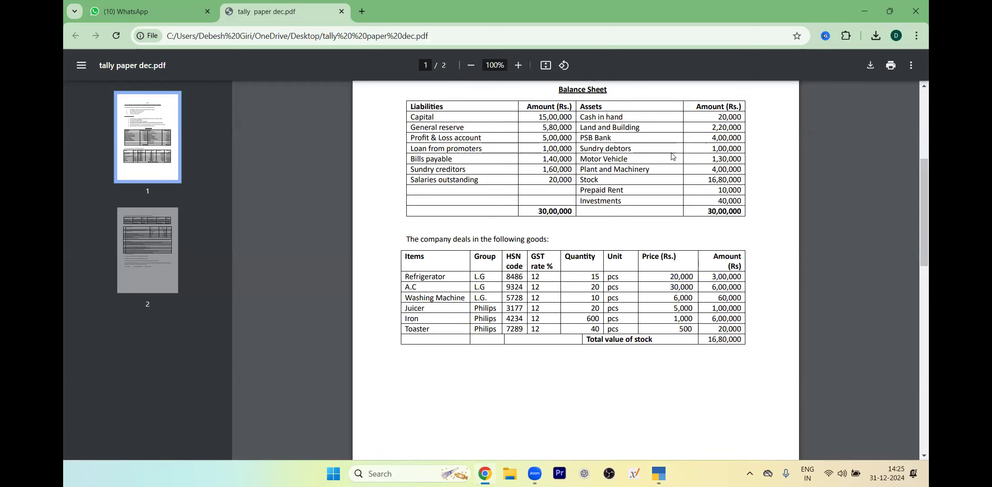
pyautogui.hotkey('alt', 'Tab')
pyautogui.write('Motor Vehicle')
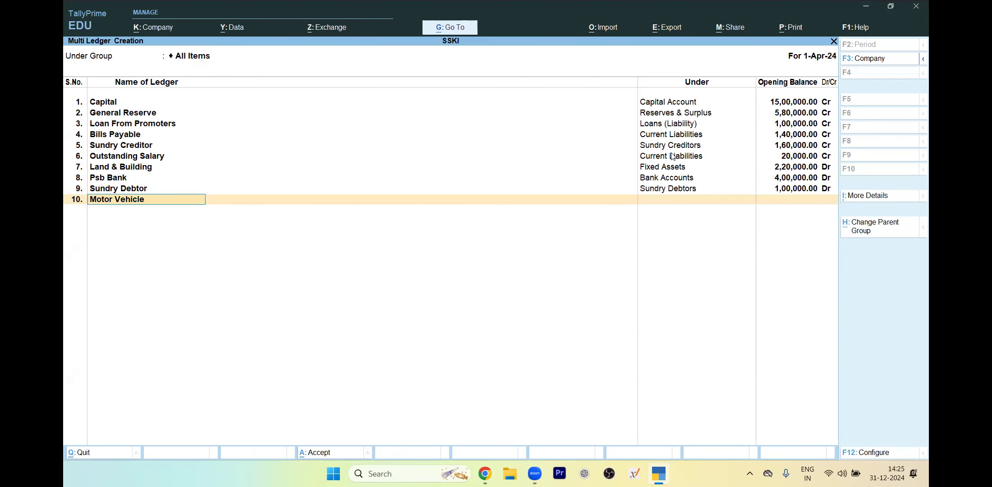
pyautogui.press('Return')
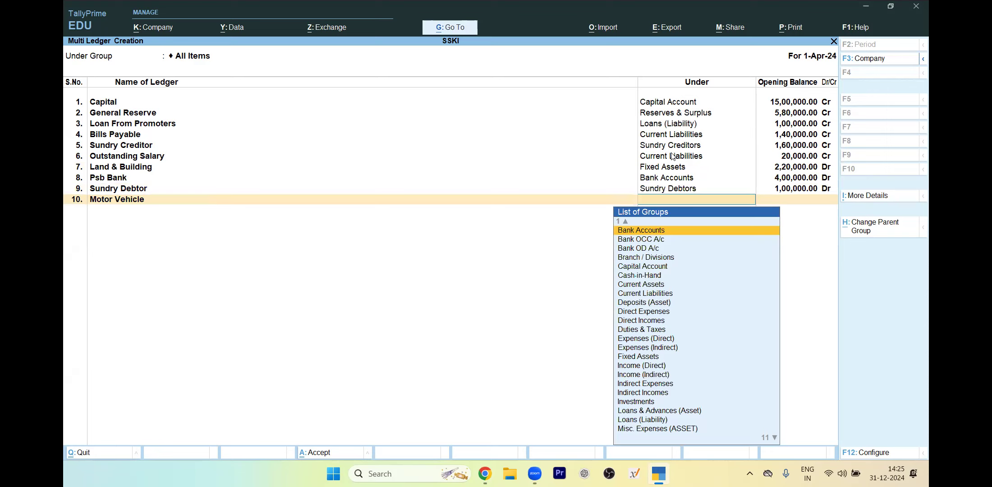
pyautogui.write('M')
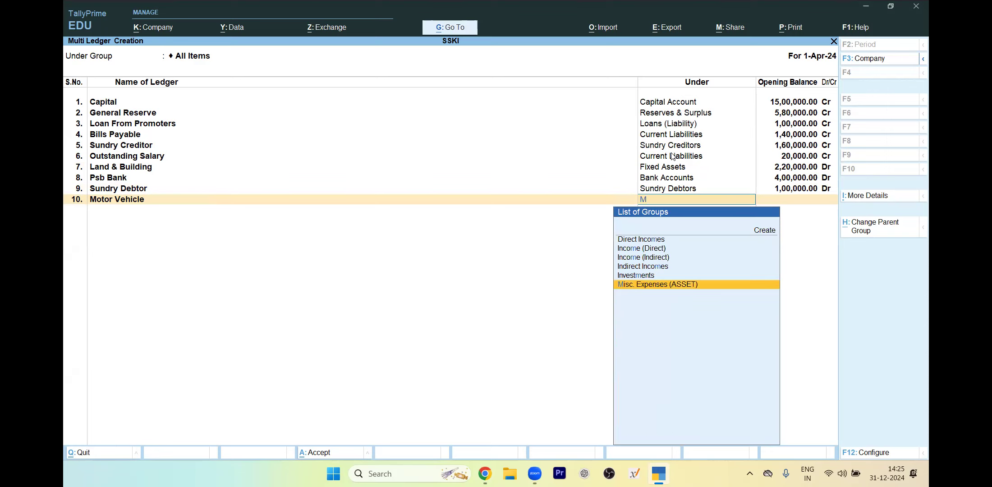
pyautogui.press('BackSpace')
pyautogui.write('Fixed Assets')
pyautogui.press('Return')
pyautogui.write('1,30,000')
pyautogui.press('Return')
pyautogui.press('Return')
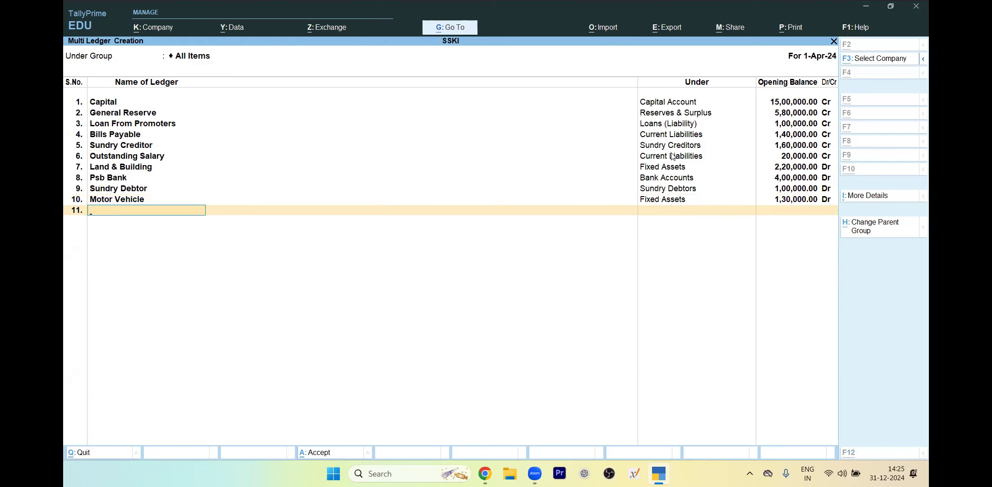
# - Check the next asset in the question paper PDF and add a Plant & Machinery ledger under Fixed Assets
pyautogui.hotkey('alt', 'Tab')
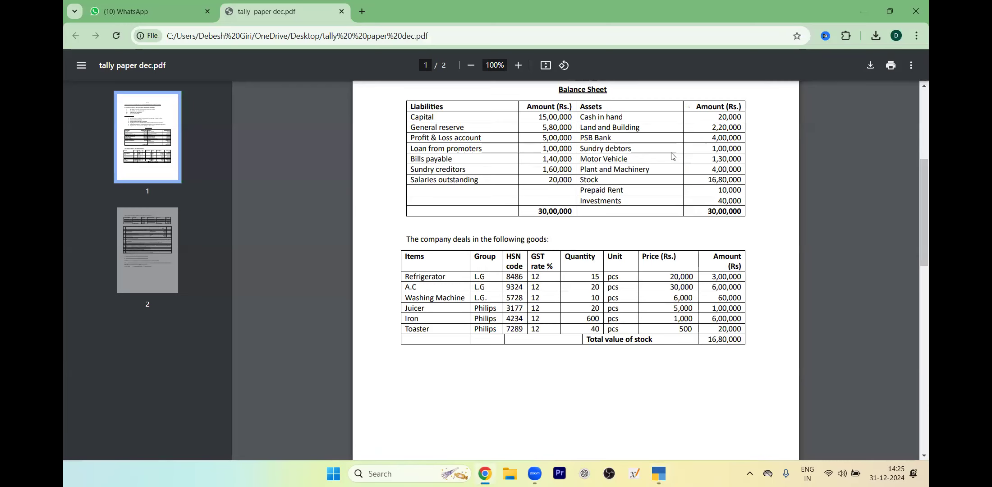
pyautogui.hotkey('alt', 'Tab')
pyautogui.write('Plantr')
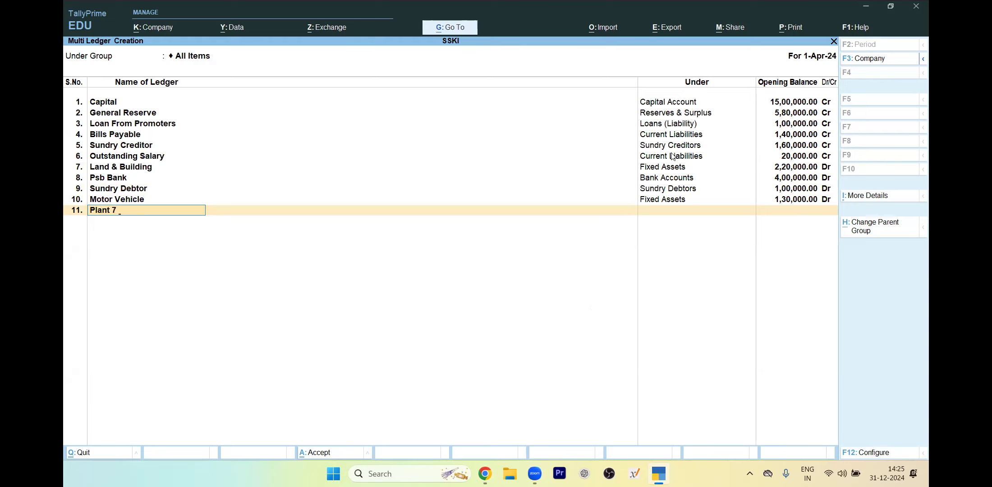
pyautogui.write('& Machinery')
pyautogui.press('Return')
pyautogui.write('fix')
pyautogui.press('Return')
# - Check the amount in the question paper PDF and enter Plant & Machinery's opening balance as 4,00,000 Dr
pyautogui.write('400000')
pyautogui.hotkey('alt', 'Tab')
pyautogui.hotkey('alt', 'Tab')
pyautogui.press('BackSpace')
pyautogui.press('BackSpace')
pyautogui.press('BackSpace')
pyautogui.press('BackSpace')
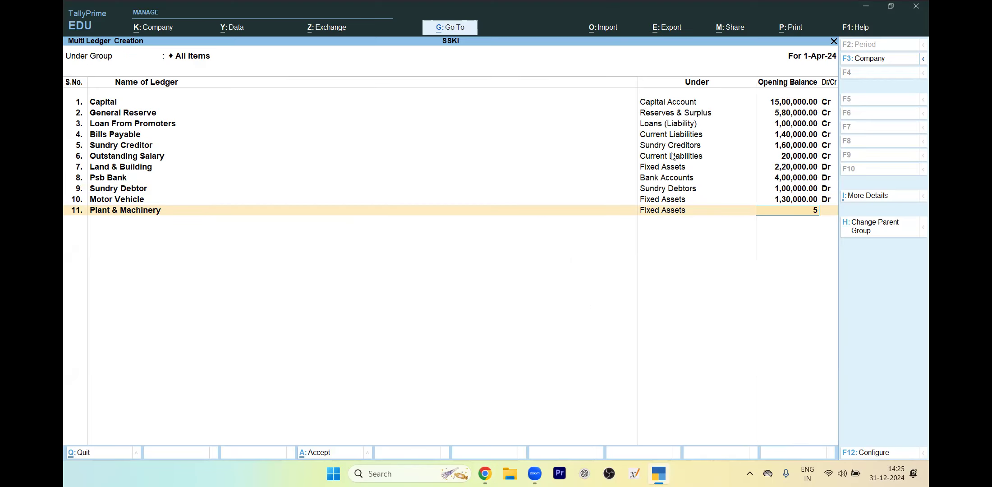
pyautogui.write('400000')
pyautogui.press('Return')
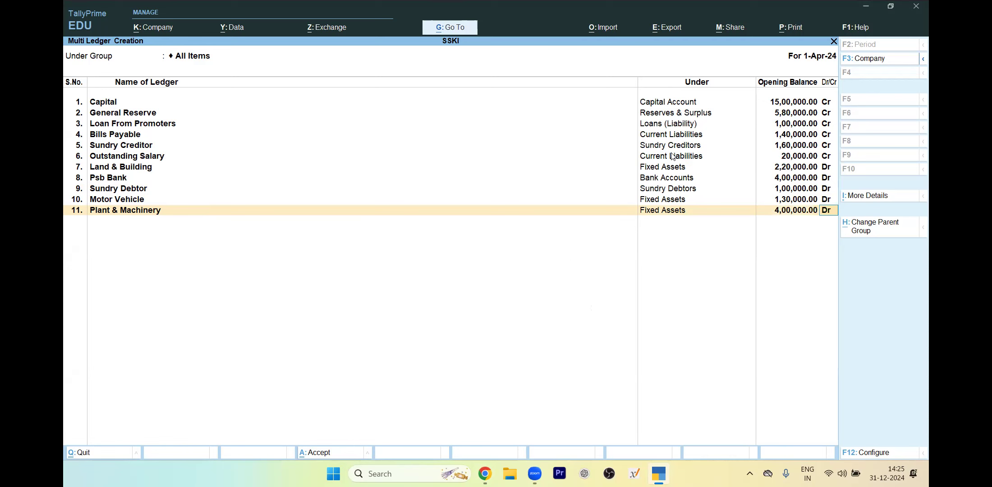
# - Finish the Plant & Machinery entry and check the next asset in the question paper PDF
pyautogui.press('Return')
pyautogui.hotkey('alt', 'Tab')
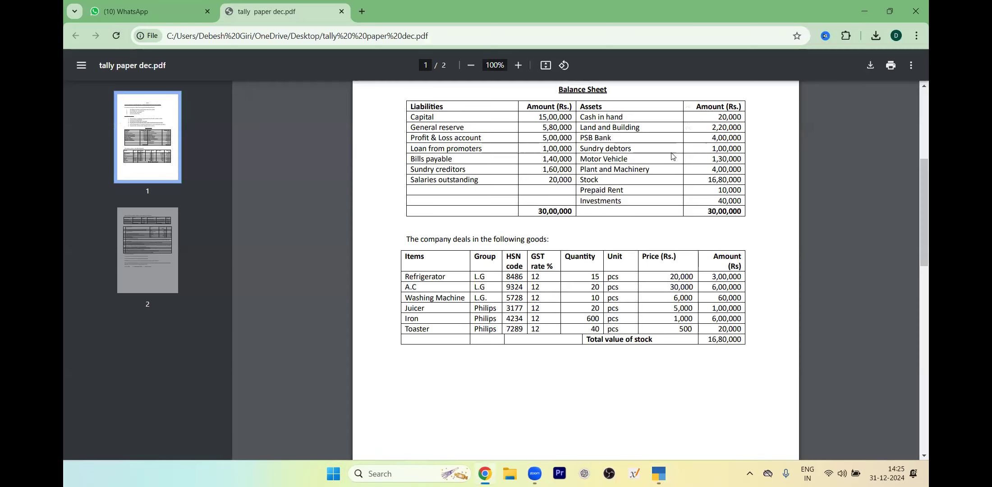
pyautogui.hotkey('alt', 'Tab')
pyautogui.write('Stock')
pyautogui.press('BackSpace')
pyautogui.press('BackSpace')
pyautogui.press('BackSpace')
pyautogui.press('BackSpace')
pyautogui.press('BackSpace')
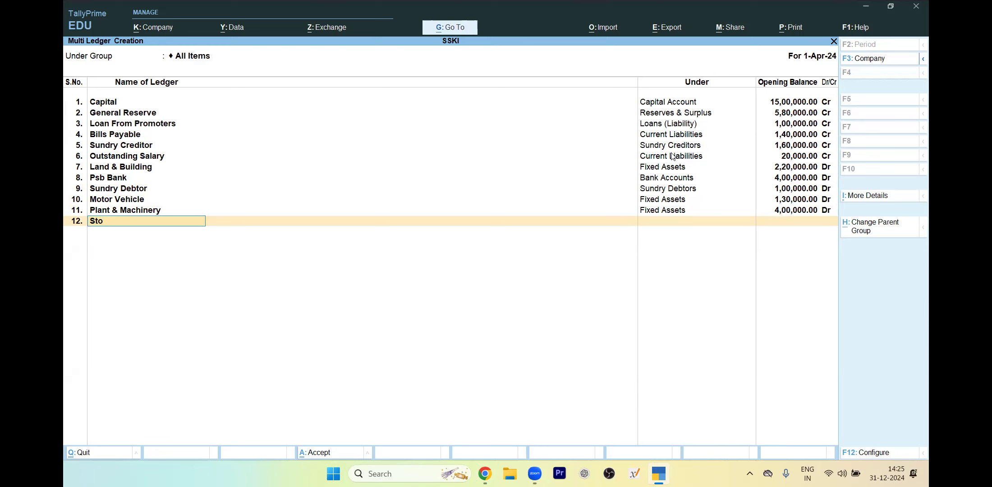
# - Check the question paper PDF and add a Prepaid Rent ledger under Current Assets with an opening balance of 10,000 Dr
pyautogui.hotkey('alt', 'Tab')
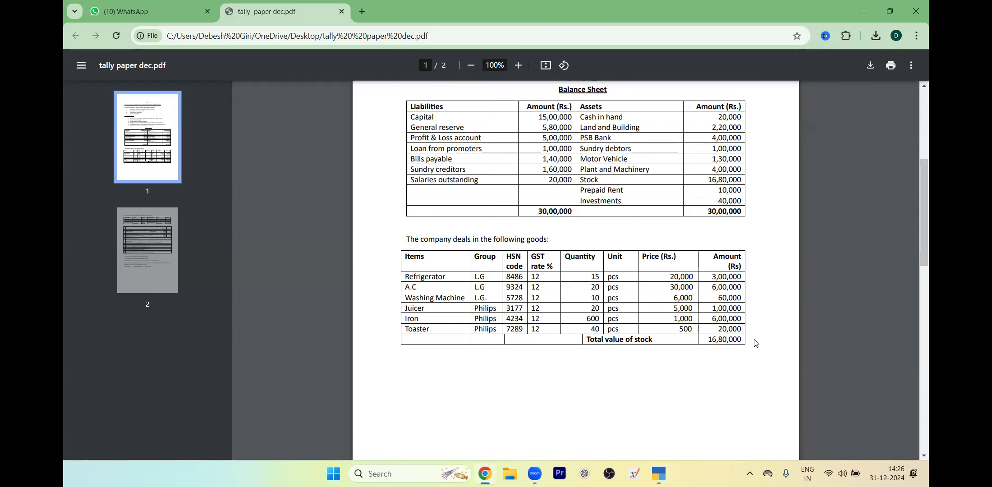
pyautogui.hotkey('alt', 'Tab')
pyautogui.write('Pre')
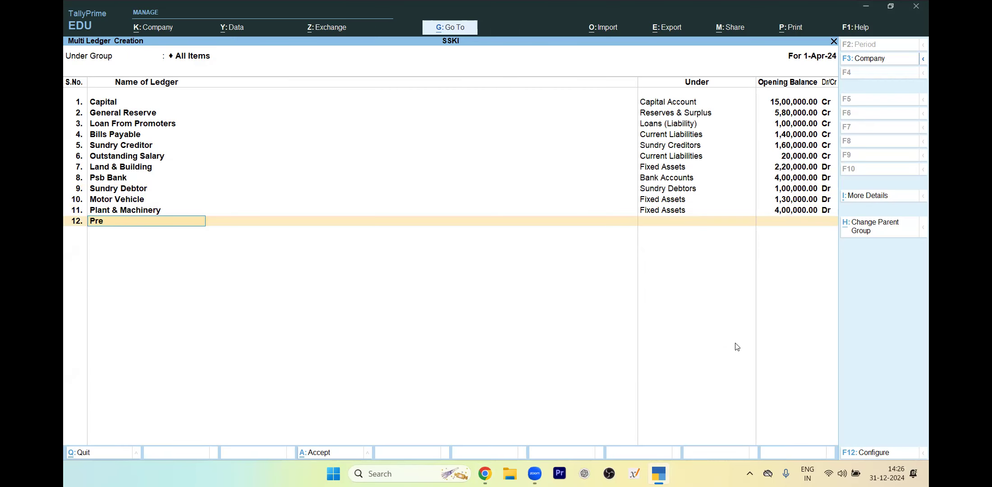
pyautogui.write('paid Ren')
pyautogui.press('Return')
pyautogui.write('C')
pyautogui.press('Down')
pyautogui.press('Down')
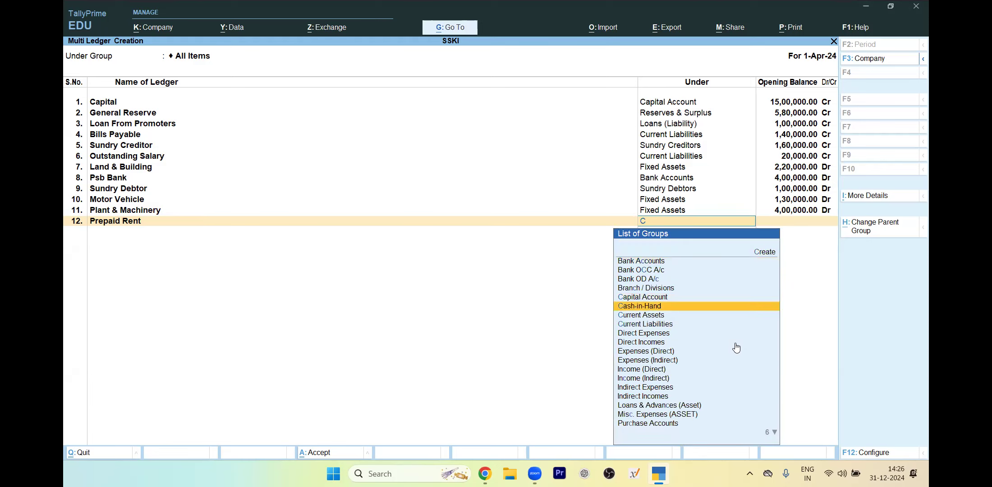
pyautogui.press('Return')
pyautogui.write('10000')
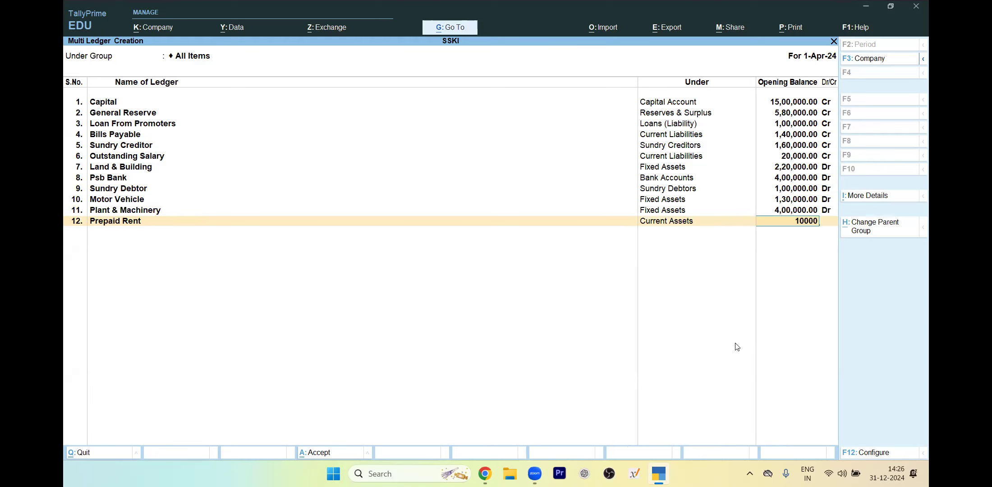
pyautogui.press('Return')
pyautogui.press('Return')
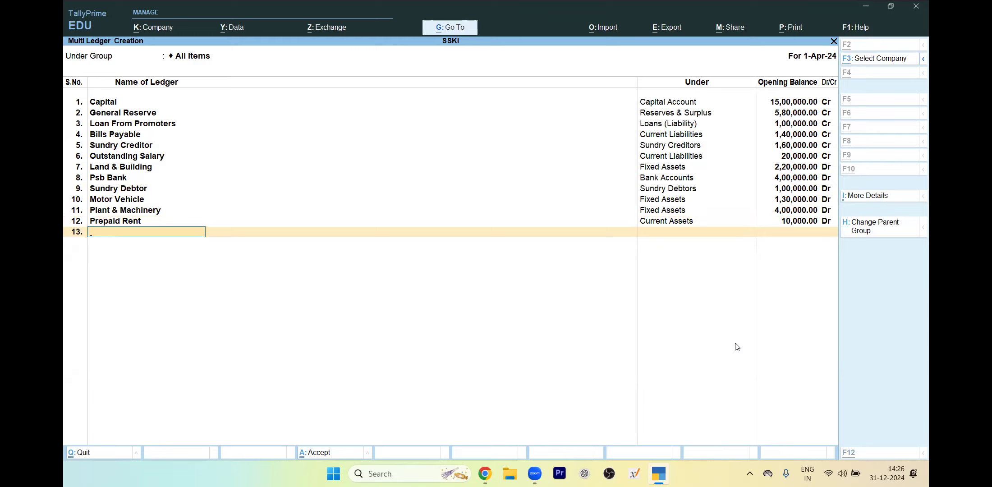
# - Check the next asset in the question paper PDF and add an Investment ledger under the Investments group
pyautogui.hotkey('alt', 'Tab')
pyautogui.hotkey('alt', 'Tab')
pyautogui.write('Investment')
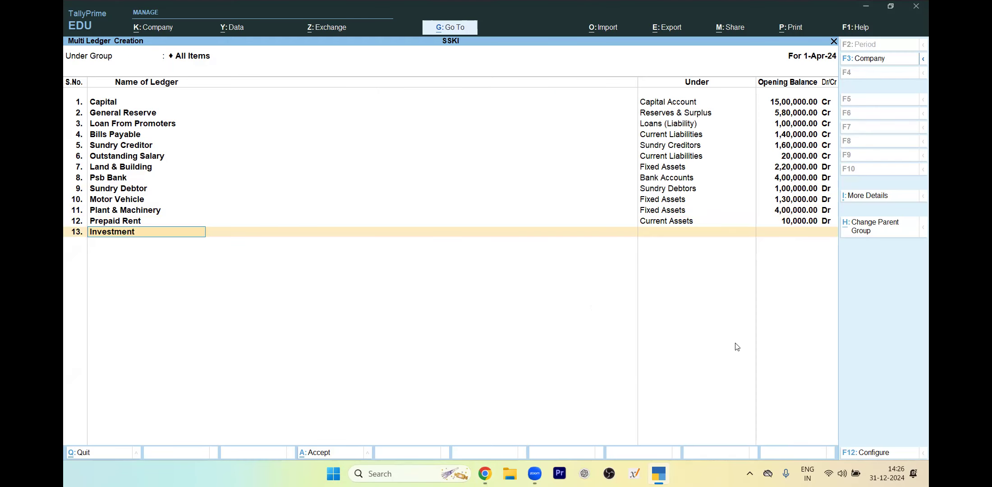
pyautogui.press('Return')
pyautogui.write('I')
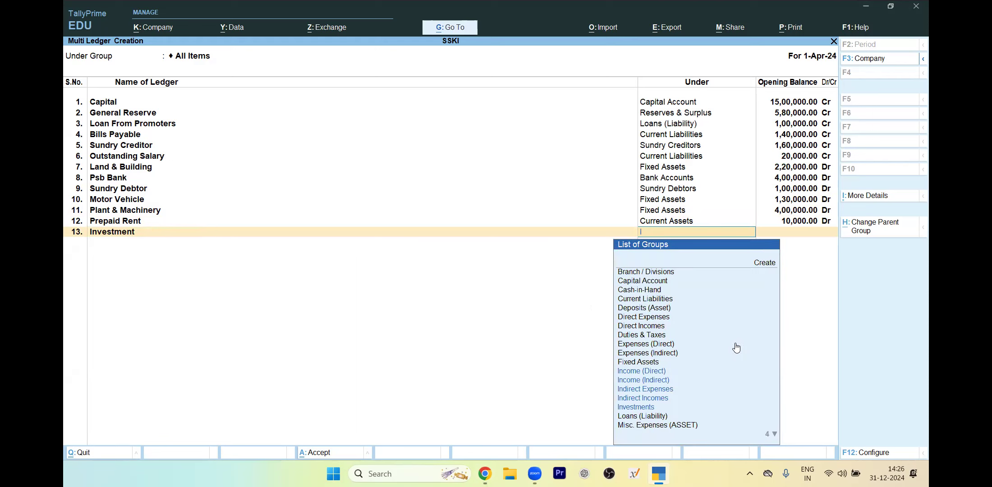
pyautogui.press('Down')
pyautogui.press('Down')
pyautogui.press('Down')
pyautogui.press('Down')
pyautogui.press('Down')
pyautogui.press('Return')
# - Enter Investment's opening balance as 40,000 Dr and save all the ledgers in the list
pyautogui.write('40,000')
pyautogui.press('Return')
pyautogui.press('Return')
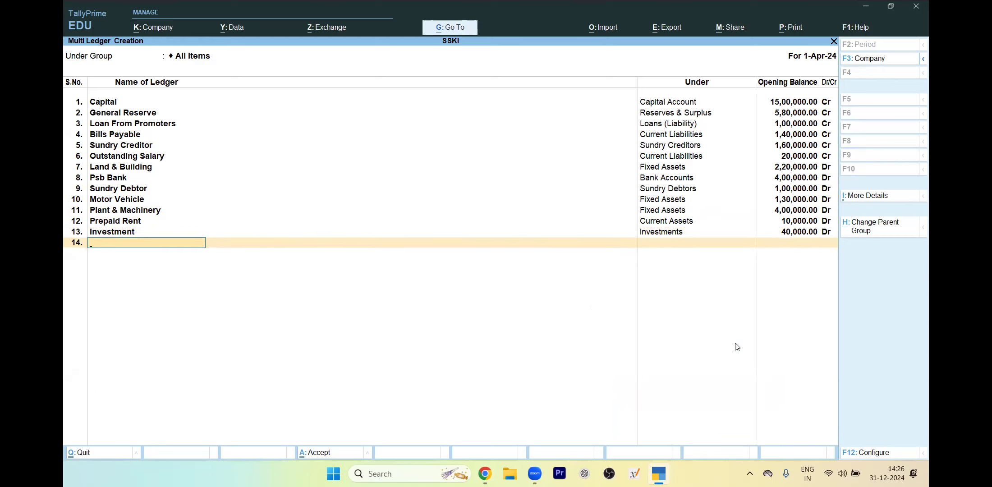
pyautogui.press('Return')
pyautogui.press('Return')
pyautogui.press('Escape')
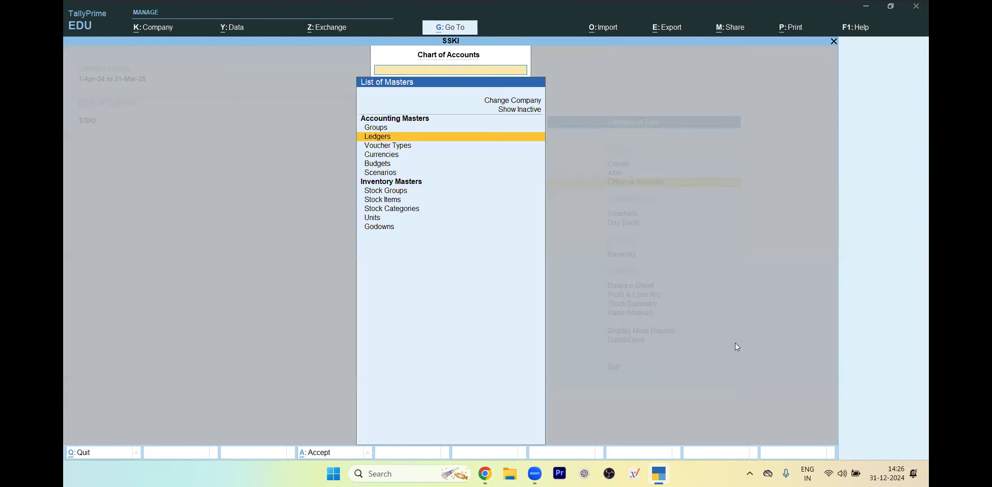
# - Open the existing Cash ledger for alteration, going to its opening balance
pyautogui.press('Escape')
pyautogui.press('Up')
pyautogui.press('Return')
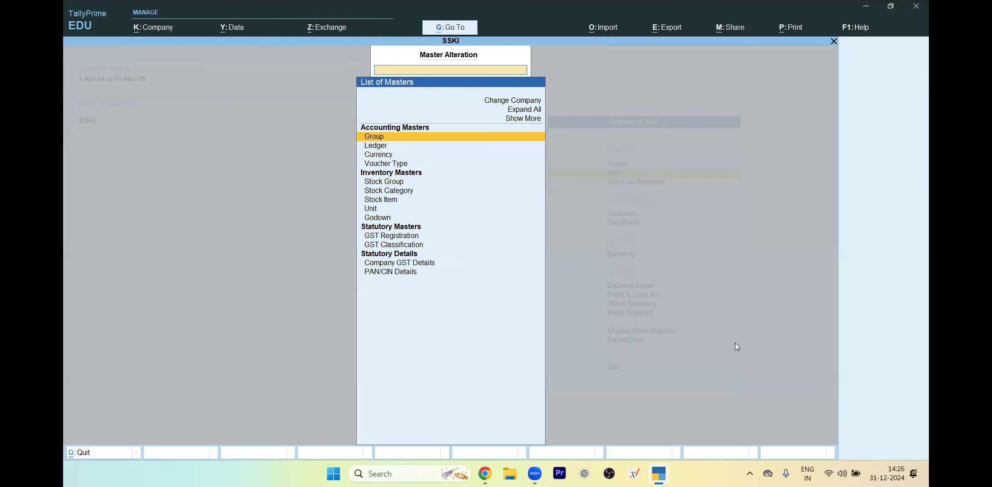
pyautogui.press('Down')
pyautogui.press('Return')
pyautogui.press('Down')
pyautogui.press('Down')
pyautogui.press('Return')
pyautogui.press('Return')
pyautogui.press('Return')
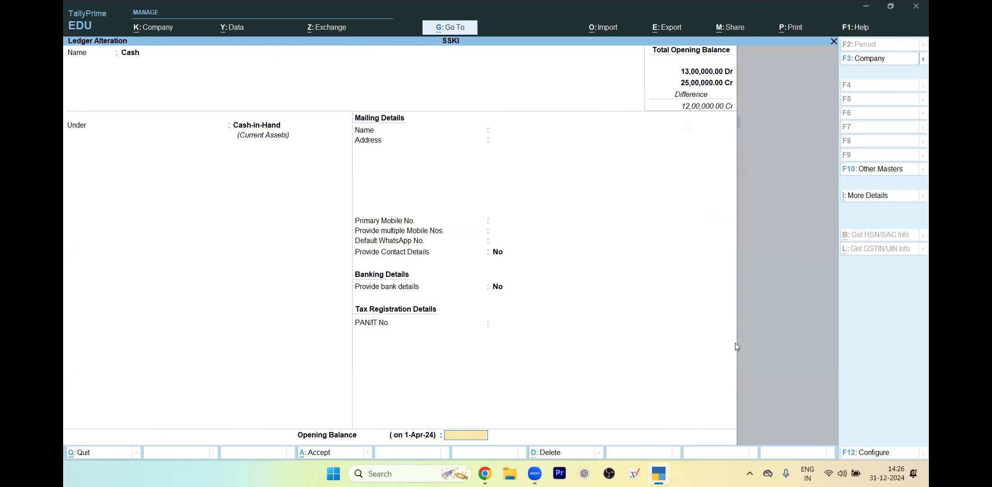
# - Check the cash in hand amount in the question paper PDF and save Cash's opening balance as 20,000 Dr
pyautogui.hotkey('alt', 'Tab')
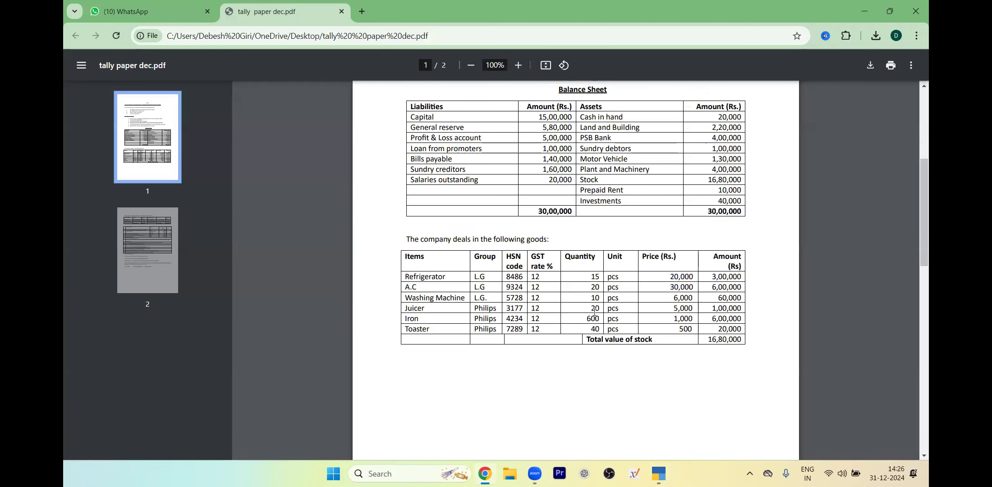
pyautogui.hotkey('alt', 'Tab')
pyautogui.write('20')
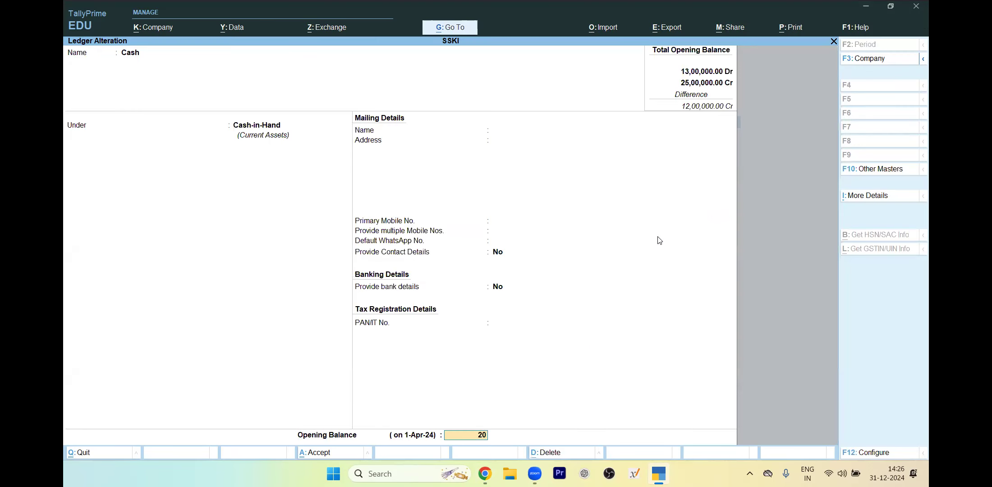
pyautogui.write(',0000')
pyautogui.press('Return')
pyautogui.press('Return')
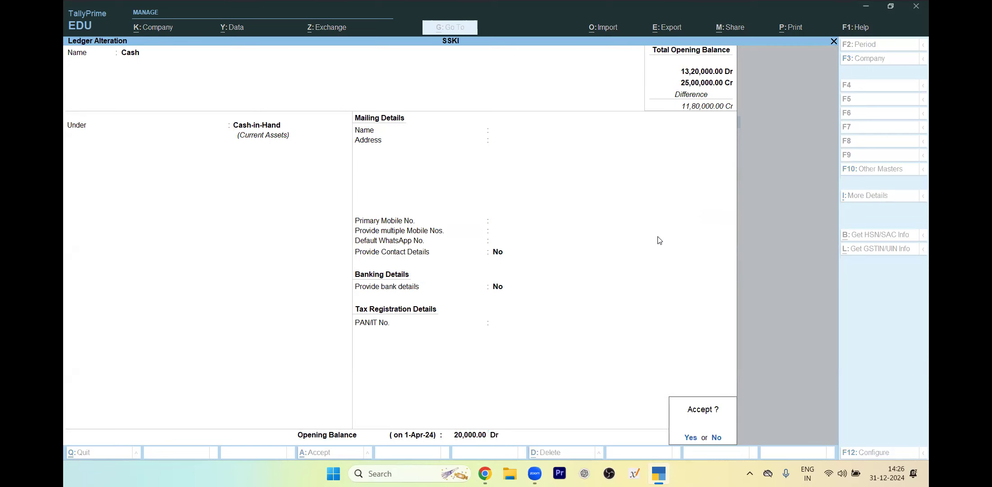
pyautogui.press('Return')
# - Check the question paper PDF and open the existing Profit & Loss A/c ledger for alteration
pyautogui.hotkey('alt', 'Tab')
pyautogui.hotkey('alt', 'Tab')
pyautogui.press('Down')
pyautogui.press('Down')
pyautogui.press('Down')
pyautogui.press('Down')
pyautogui.press('Down')
pyautogui.press('Down')
pyautogui.press('Down')
pyautogui.press('Down')
pyautogui.press('Down')
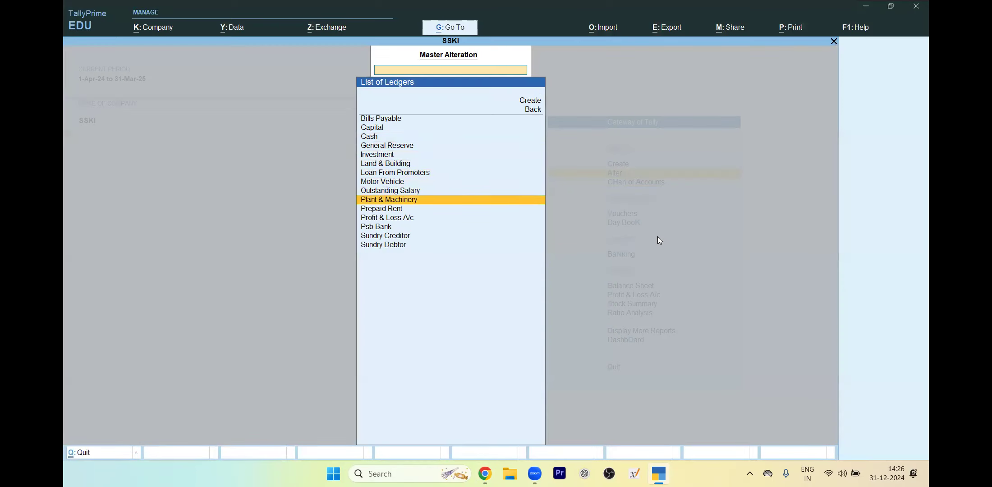
pyautogui.press('Return')
pyautogui.press('Return')
pyautogui.press('Return')
pyautogui.press('Return')
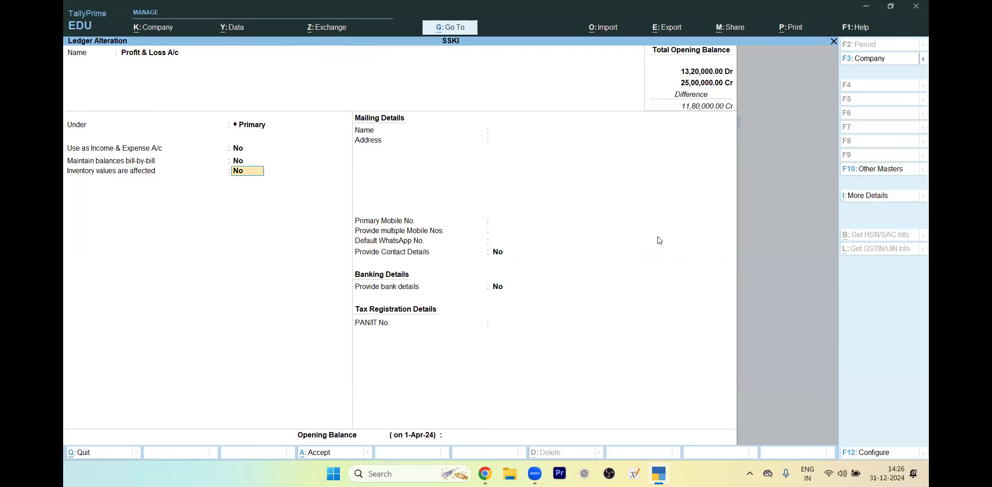
# - Check the amount in the question paper PDF and save Profit & Loss A/c's opening balance as 5,00,000 Cr
pyautogui.hotkey('alt', 'Tab')
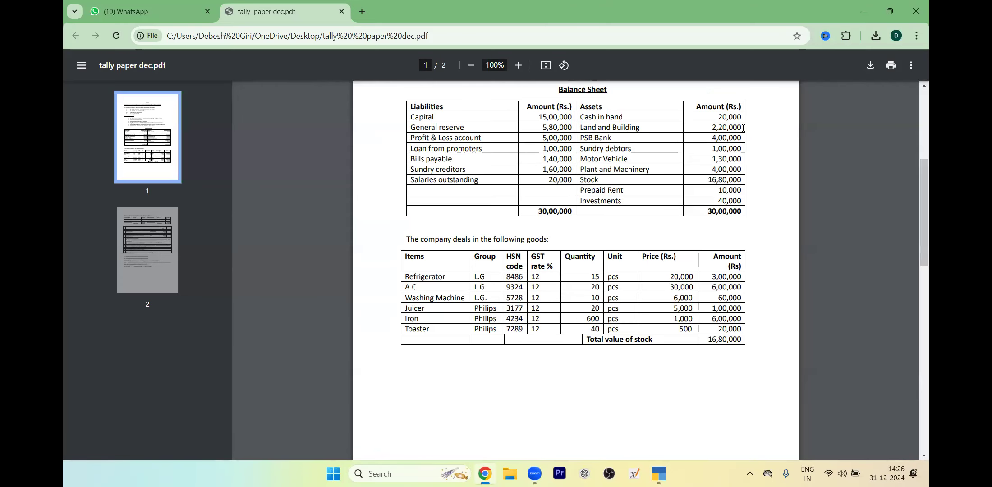
pyautogui.hotkey('alt', 'Tab')
pyautogui.write('500000')
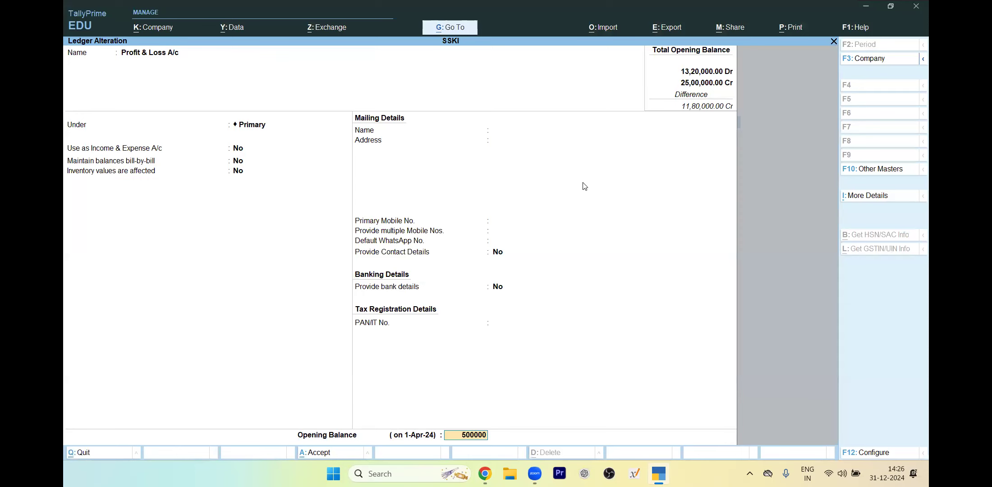
pyautogui.press('Return')
pyautogui.press('Return')
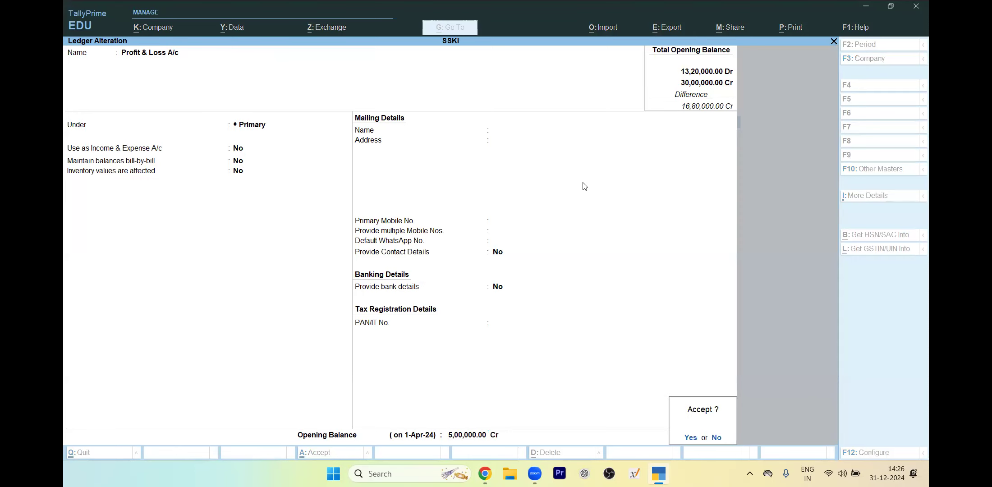
pyautogui.press('Return')
# - Check the stock amount in the question paper PDF and display the company's Trial Balance
pyautogui.hotkey('alt', 'Tab')
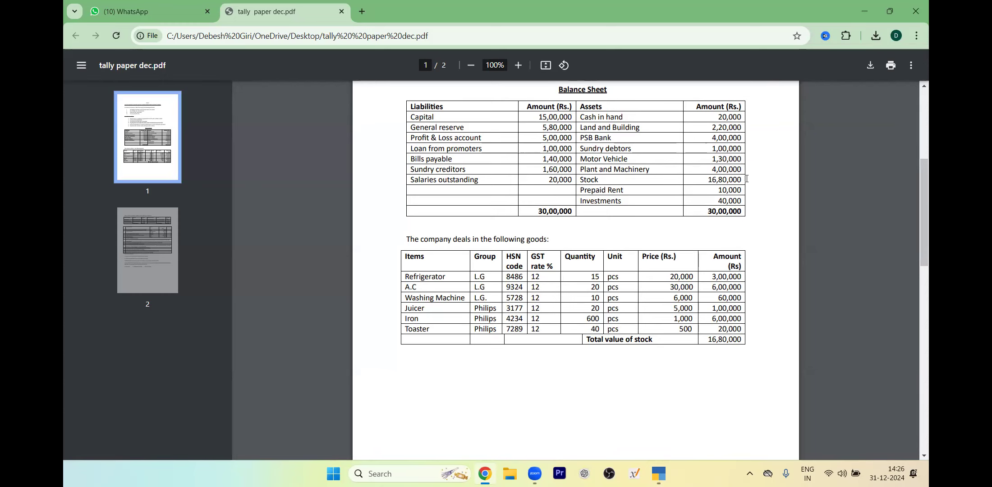
pyautogui.hotkey('alt', 'Tab')
pyautogui.press('Escape')
pyautogui.press('Escape')
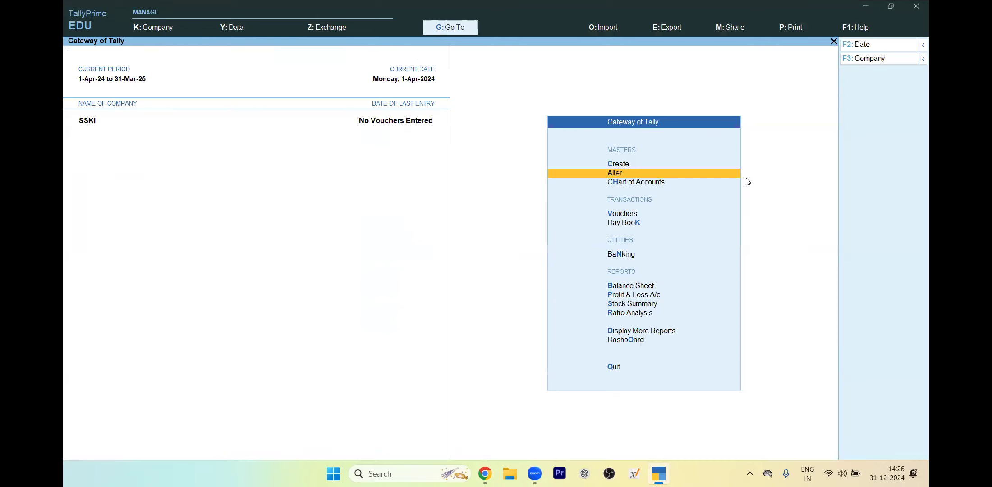
pyautogui.press('Down')
pyautogui.press('Down')
pyautogui.press('Down')
pyautogui.press('d')
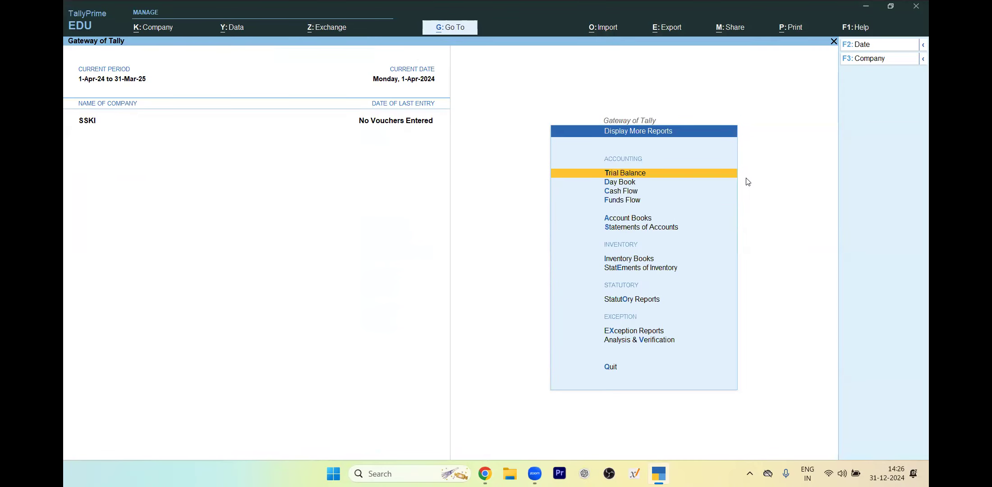
pyautogui.press('Return')
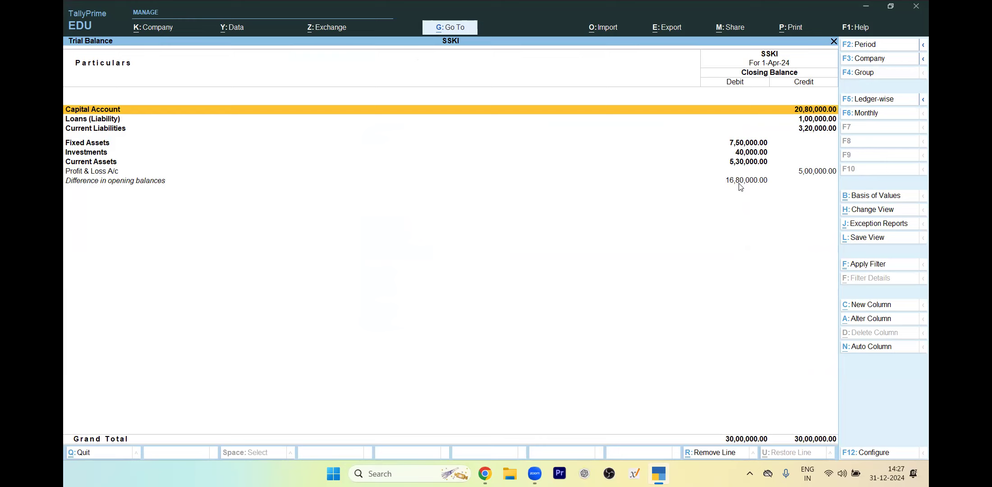
# - Examine the Trial Balance groups and the difference in opening balances, and leave the report
pyautogui.press('Down')
pyautogui.press('Down')
pyautogui.press('Down')
pyautogui.press('Down')
pyautogui.press('Down')
pyautogui.press('Down')
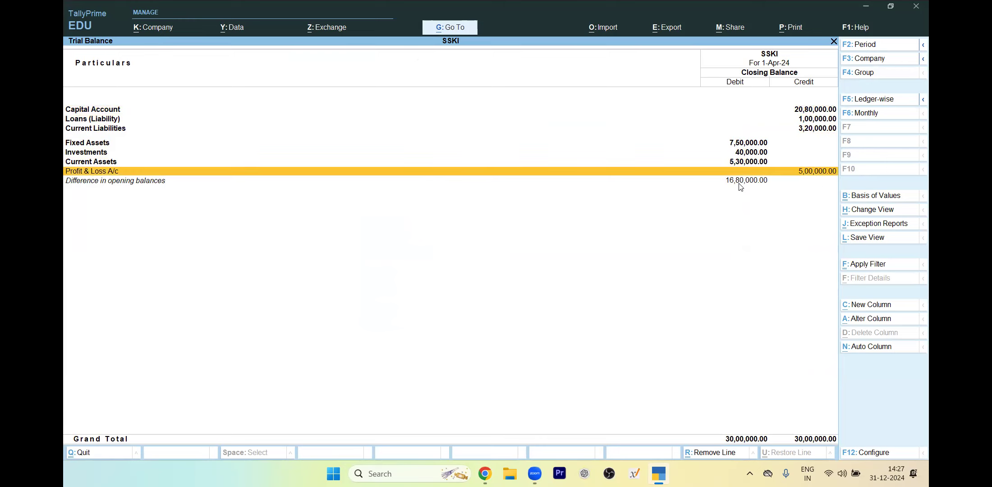
pyautogui.press('Escape')
pyautogui.press('Escape')
pyautogui.press('Up')
pyautogui.press('Up')
pyautogui.press('Up')
pyautogui.press('Up')
pyautogui.press('Up')
pyautogui.press('Up')
pyautogui.press('Up')
pyautogui.press('Up')
pyautogui.press('Up')
pyautogui.press('Up')
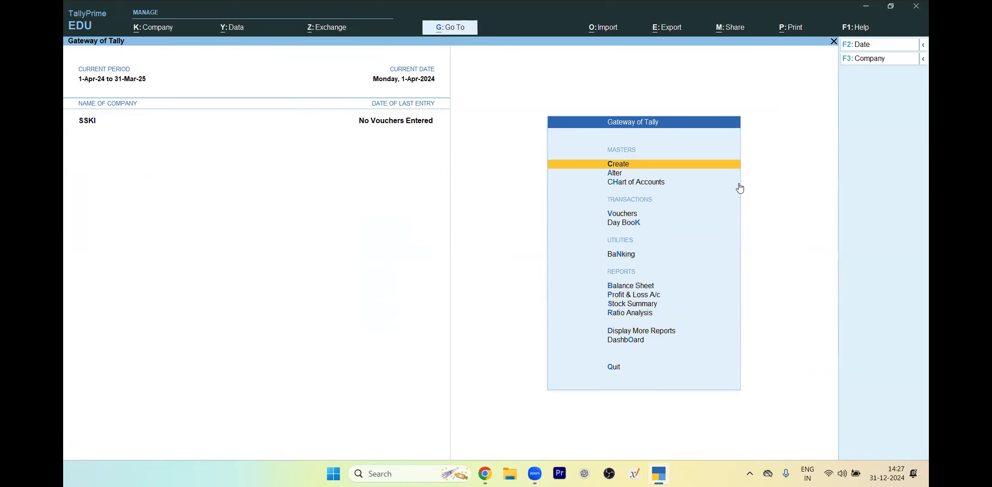
pyautogui.press('Return')
pyautogui.press('Down')
pyautogui.press('Down')
pyautogui.press('Down')
pyautogui.press('Down')
pyautogui.press('Down')
pyautogui.press('Down')
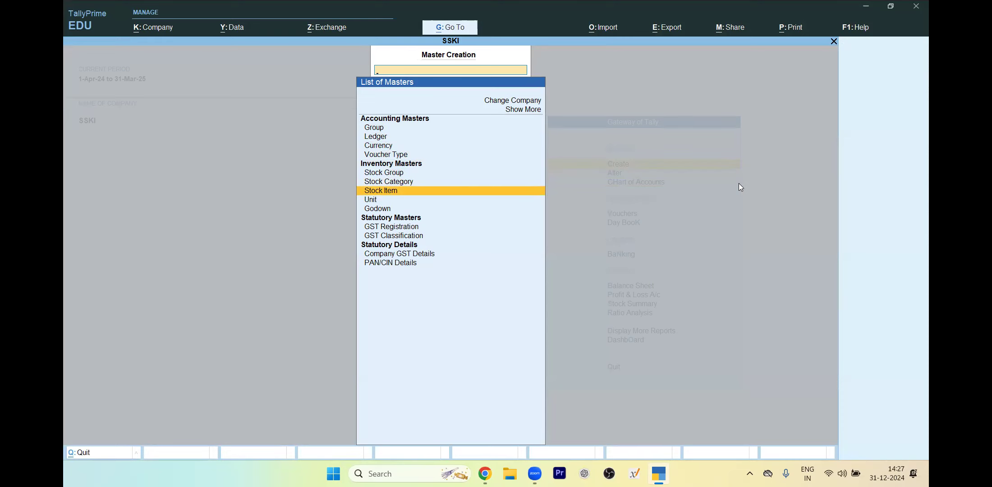
pyautogui.press('Escape')
pyautogui.press('Down')
pyautogui.press('Down')
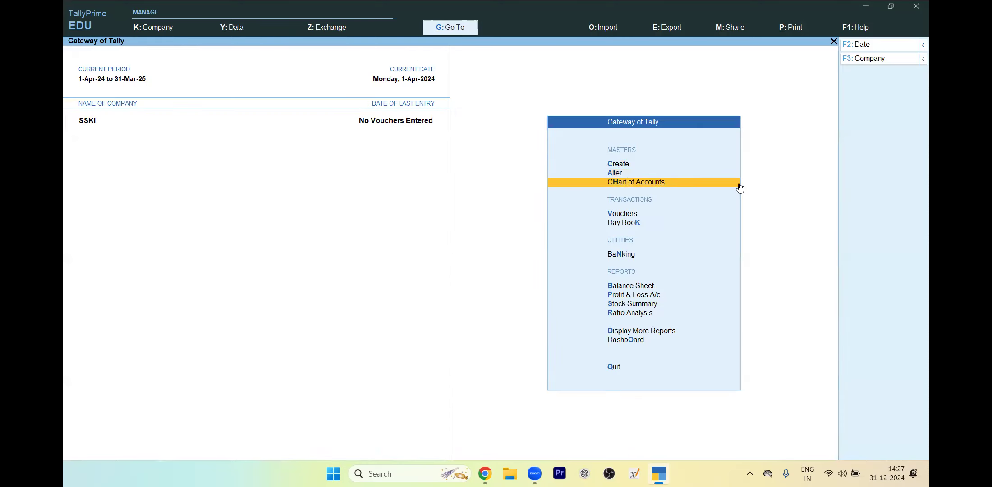
pyautogui.press('Return')
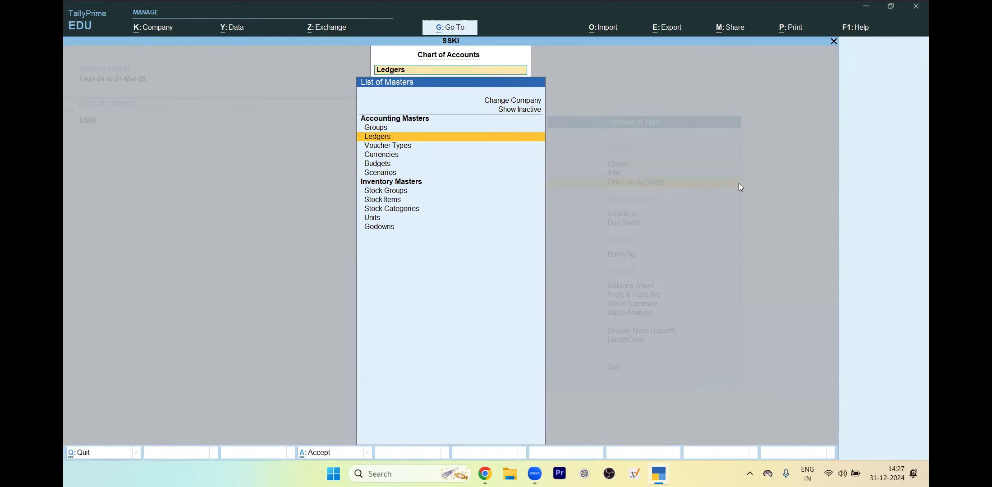
pyautogui.press('Down')
pyautogui.press('Down')
pyautogui.press('Down')
pyautogui.press('Down')
pyautogui.press('Down')
pyautogui.press('Down')
pyautogui.press('Return')
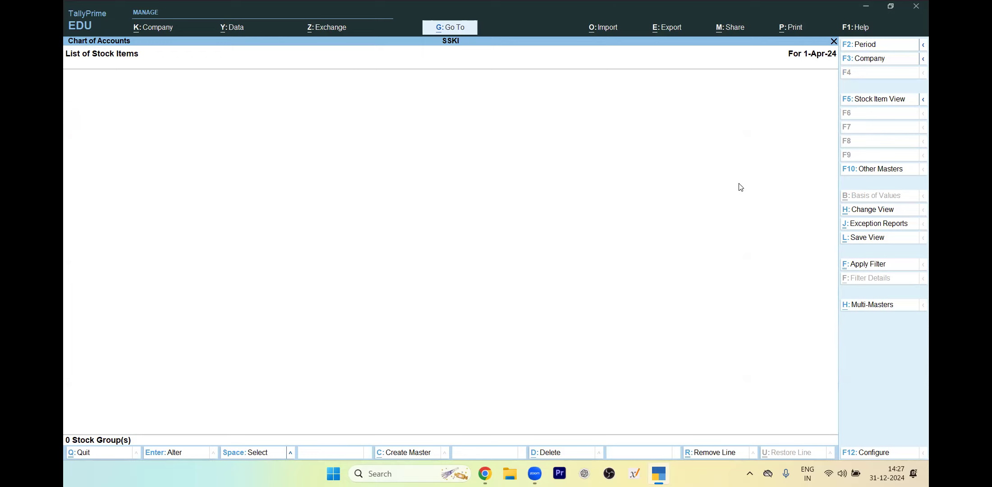
pyautogui.hotkey('alt', 'h')
pyautogui.press('Return')
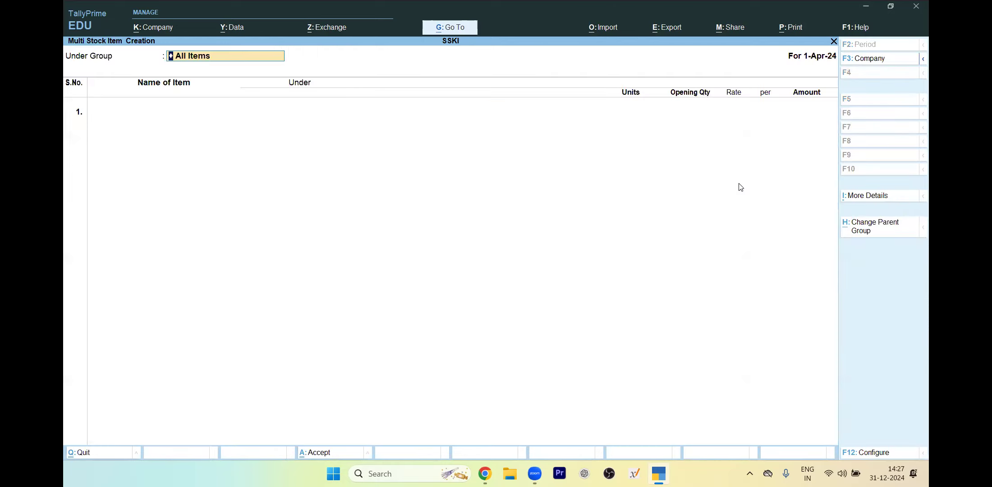
pyautogui.press('Escape')
pyautogui.press('Escape')
pyautogui.press('Return')
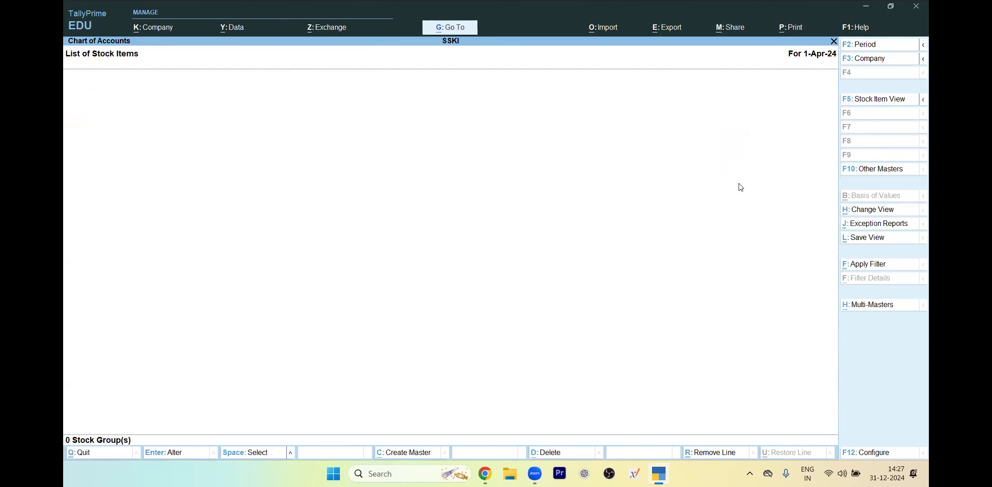
pyautogui.press('Escape')
pyautogui.press('Escape')
pyautogui.press('Up')
pyautogui.press('Up')
pyautogui.press('Return')
pyautogui.press('Down')
pyautogui.press('Down')
pyautogui.press('Down')
pyautogui.press('Down')
pyautogui.press('Down')
pyautogui.press('Down')
pyautogui.press('Return')
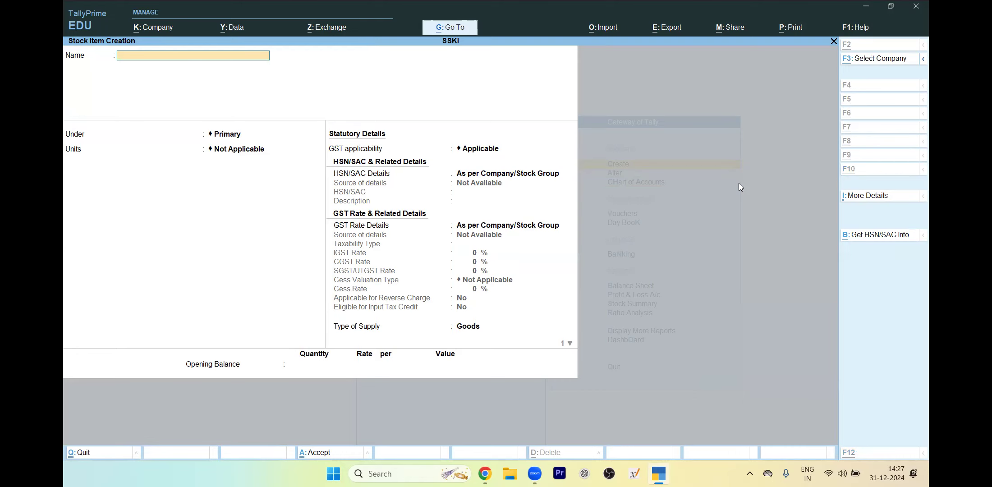
pyautogui.hotkey('alt', 'Tab')
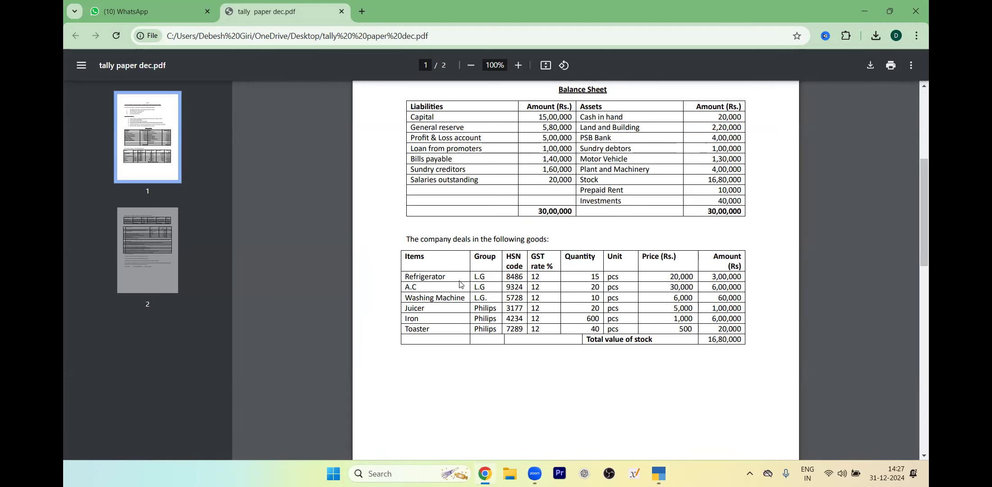
pyautogui.hotkey('alt', 'Tab')
pyautogui.write('Refrigetaor')
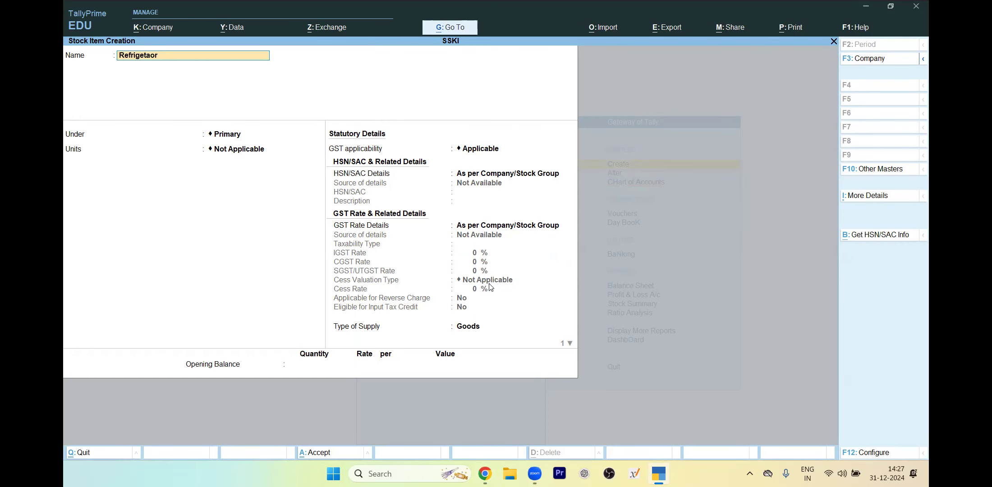
pyautogui.write('o')
pyautogui.press('BackSpace')
pyautogui.press('BackSpace')
pyautogui.write('o')
pyautogui.press('Return')
pyautogui.hotkey('alt', 'Tab')
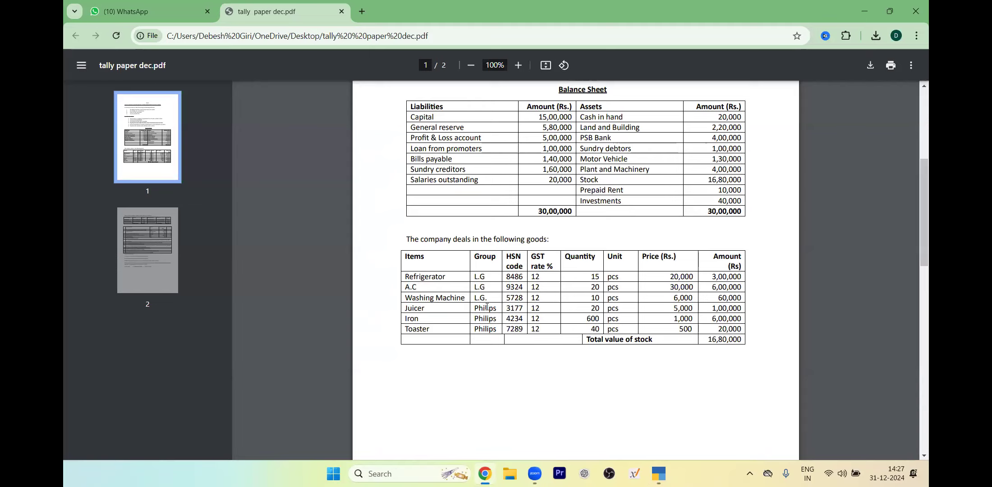
pyautogui.hotkey('alt', 'Tab')
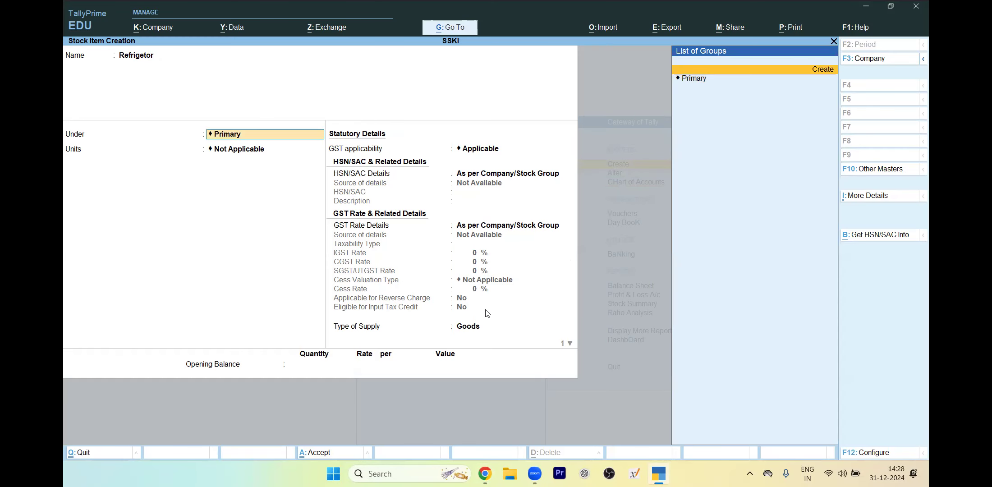
pyautogui.press('Return')
pyautogui.press('Escape')
pyautogui.press('y')
pyautogui.press('Escape')
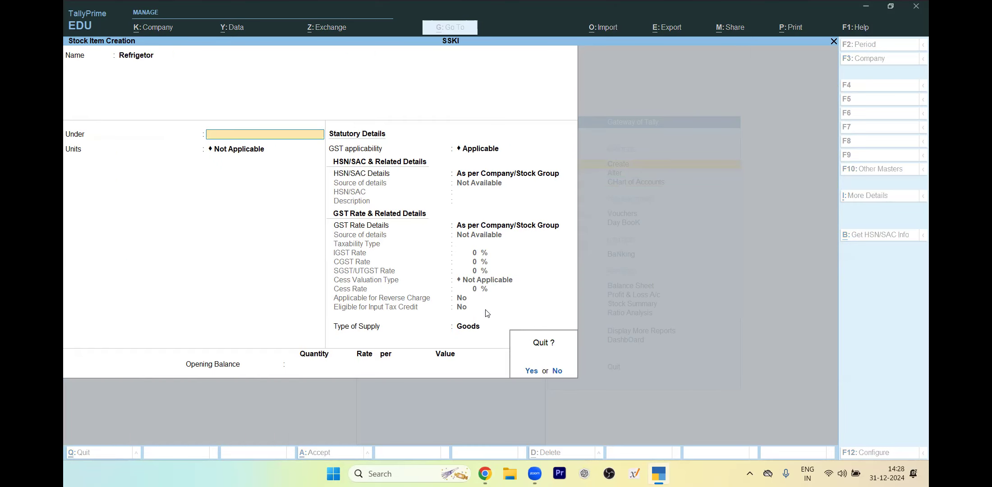
pyautogui.press('y')
# - Check the group names in the question paper PDF and start a new stock group named LG under Primary
pyautogui.press('Up')
pyautogui.press('Up')
pyautogui.press('Return')
pyautogui.hotkey('alt', 'Tab')
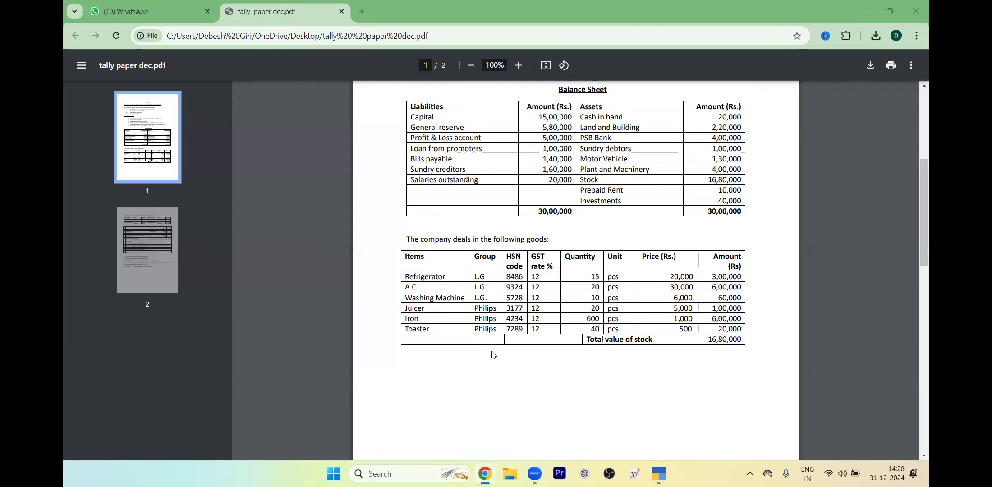
pyautogui.hotkey('alt', 'Tab')
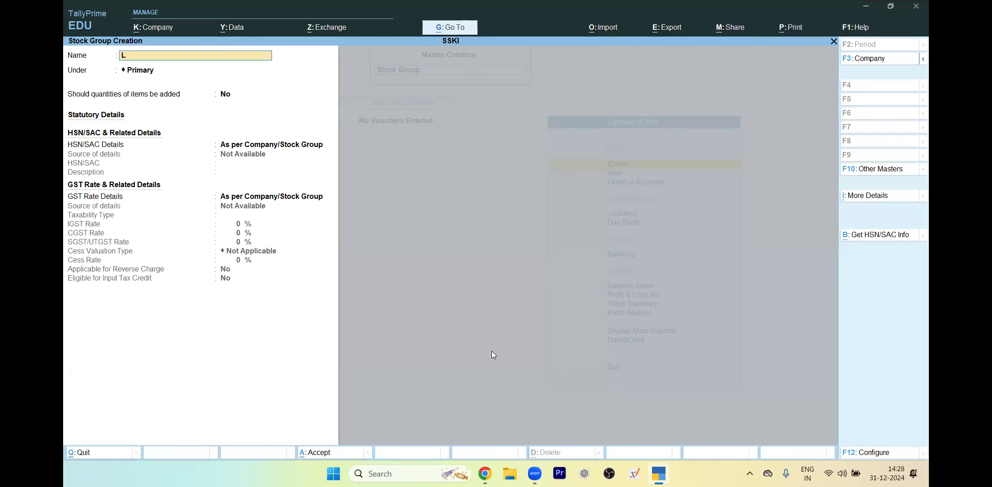
pyautogui.write('g')
pyautogui.press('BackSpace')
pyautogui.write('G')
pyautogui.press('Return')
pyautogui.press('Return')
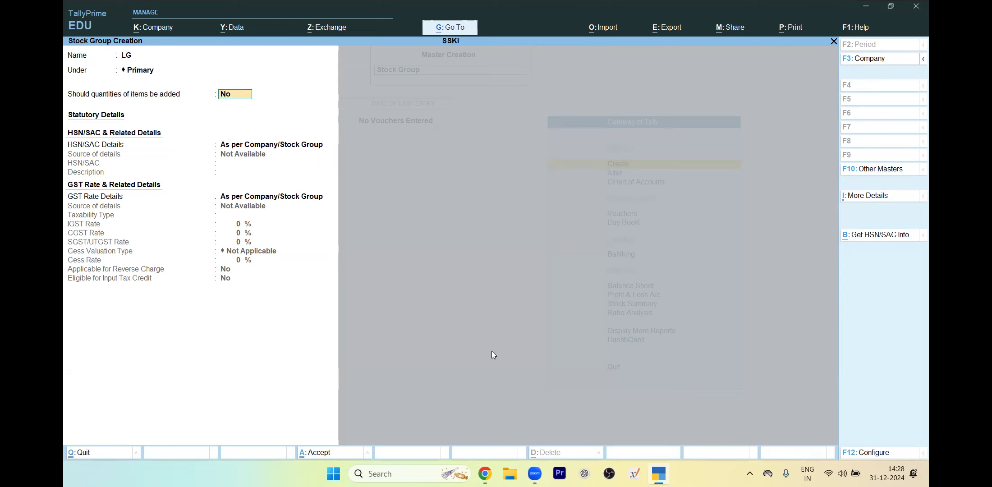
# - Set stock group LG to have the quantities of its items added
pyautogui.click(291, 1)
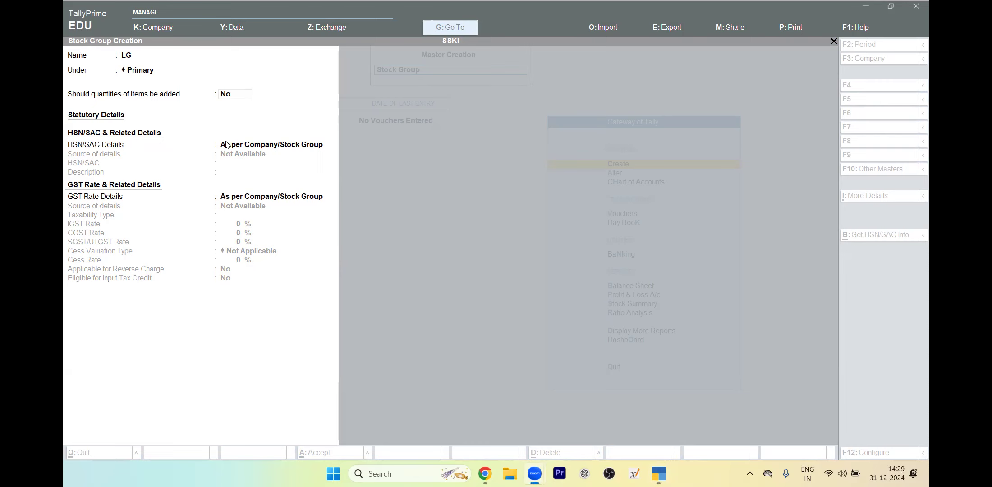
pyautogui.click(246, 196)
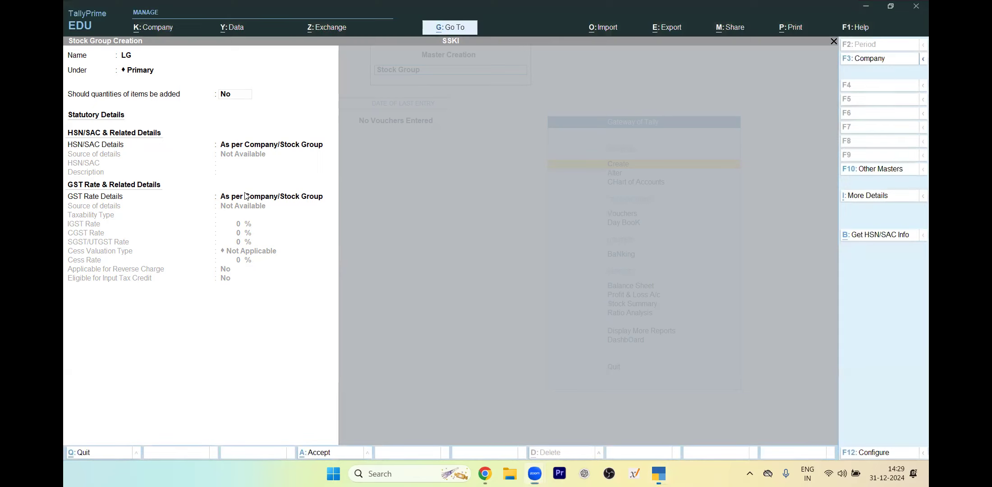
pyautogui.press('BackSpace')
pyautogui.press('BackSpace')
pyautogui.press('BackSpace')
pyautogui.press('Return')
pyautogui.write('y')
pyautogui.press('Return')
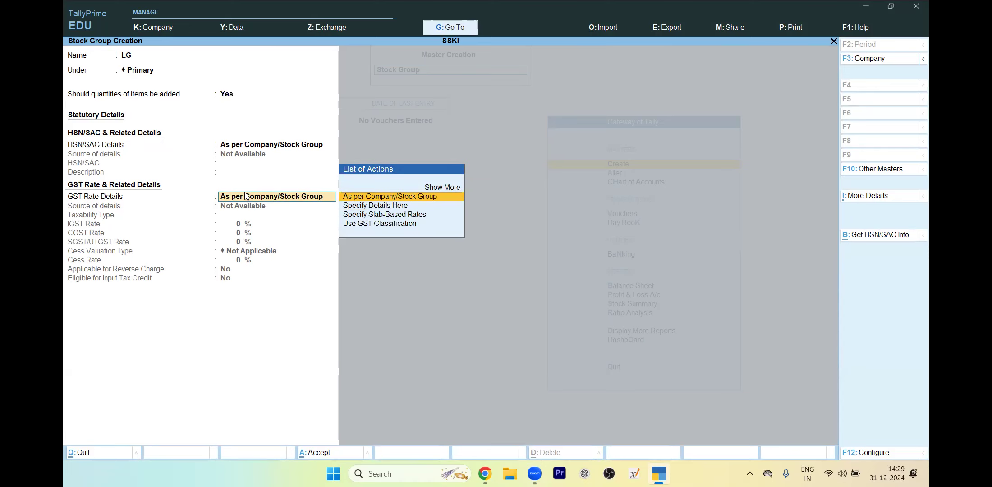
# - Check the goods table in the question paper PDF, keep HSN/SAC and GST rate details as per Company/Stock Group, and save group LG
pyautogui.press('BackSpace')
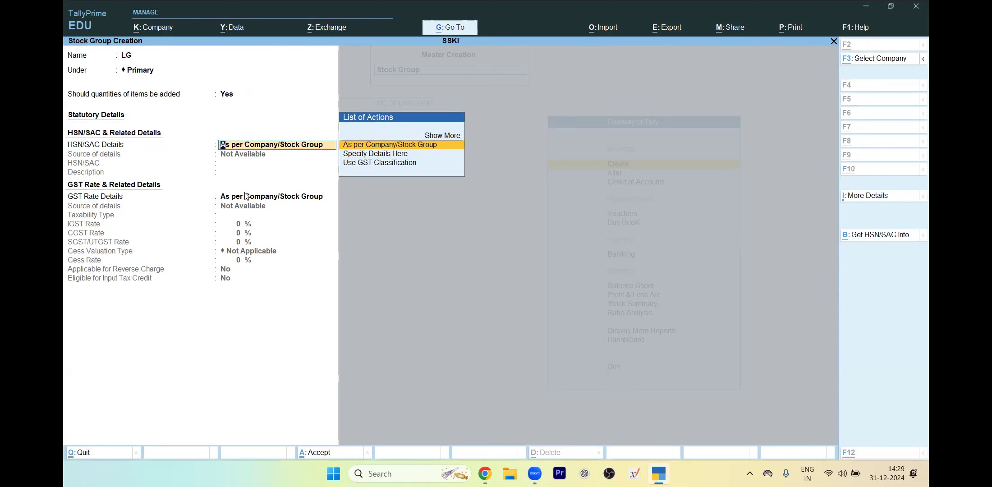
pyautogui.hotkey('alt', 'Tab')
pyautogui.hotkey('alt', 'Tab')
pyautogui.press('Tab')
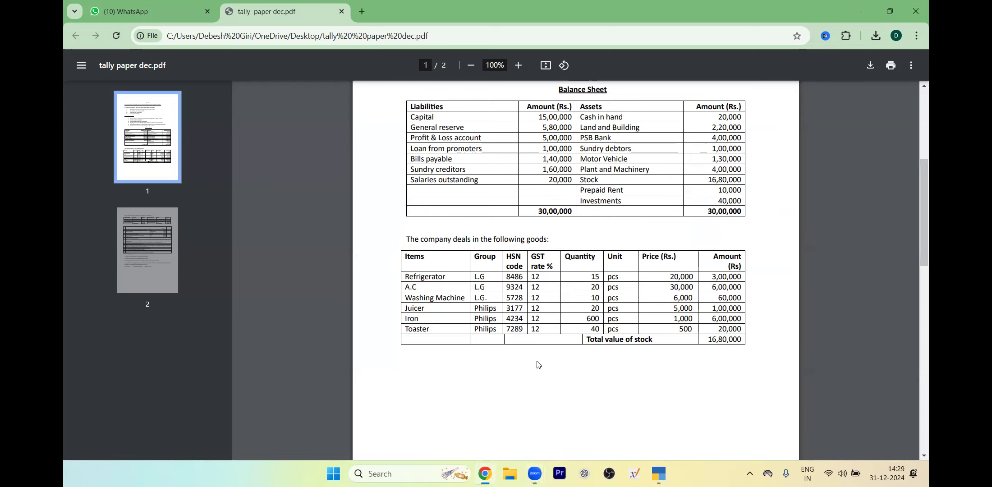
pyautogui.hotkey('alt', 'Tab')
pyautogui.press('Tab')
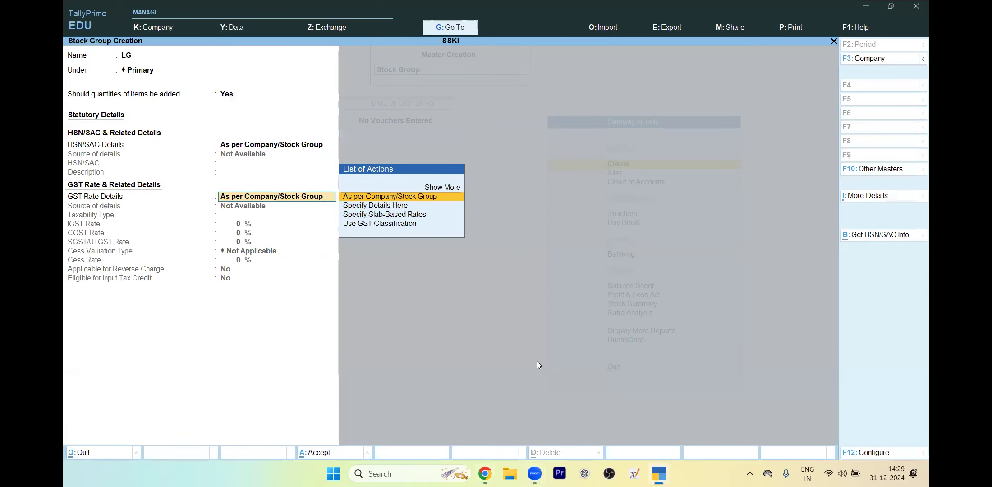
pyautogui.press('Down')
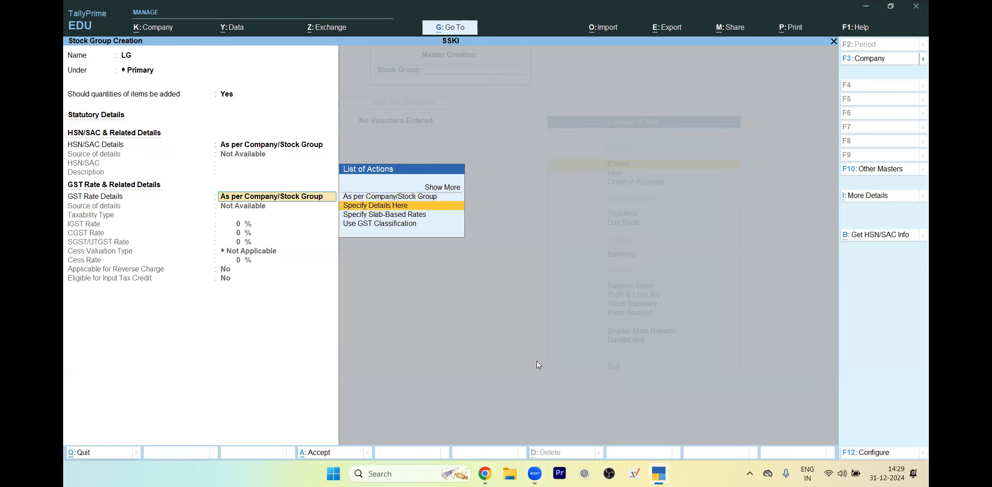
pyautogui.press('Up')
pyautogui.press('Return')
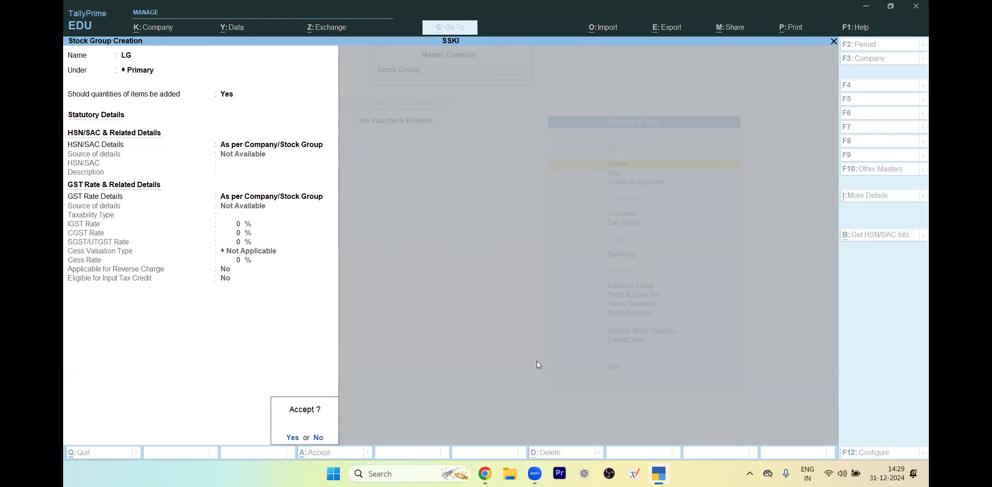
pyautogui.press('Return')
# - Create the stock group PHILIPS under Primary with item quantities added, checking its spelling in the question paper PDF
pyautogui.write('PHILIP')
pyautogui.write('S')
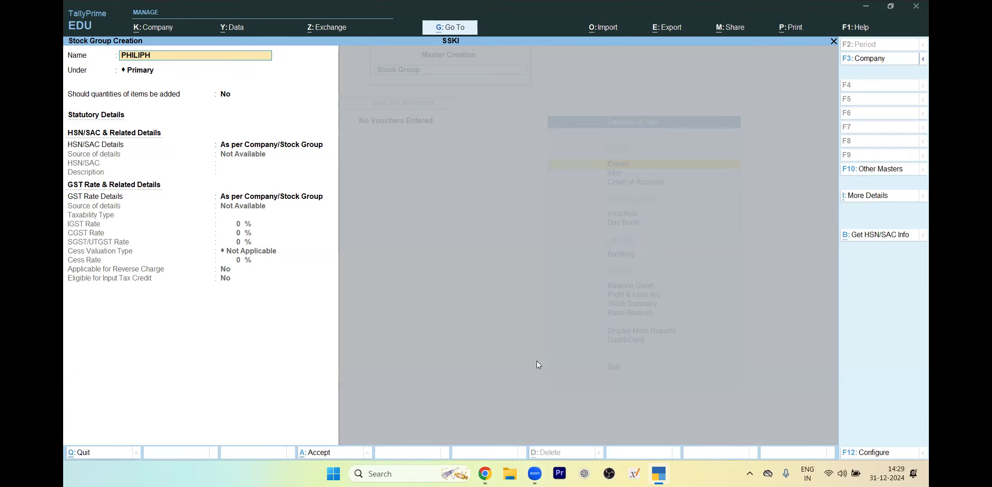
pyautogui.hotkey('alt', 'Tab')
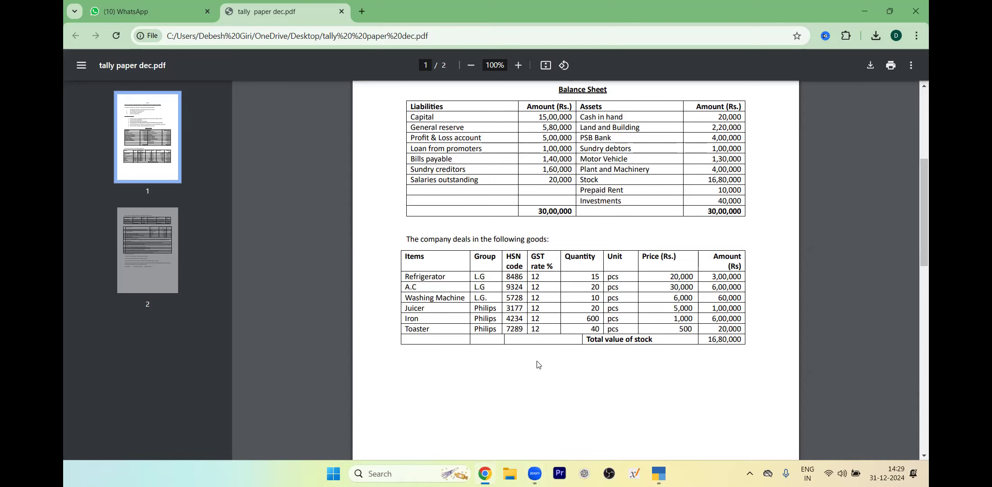
pyautogui.hotkey('alt', 'Tab')
pyautogui.press('BackSpace')
pyautogui.write('S')
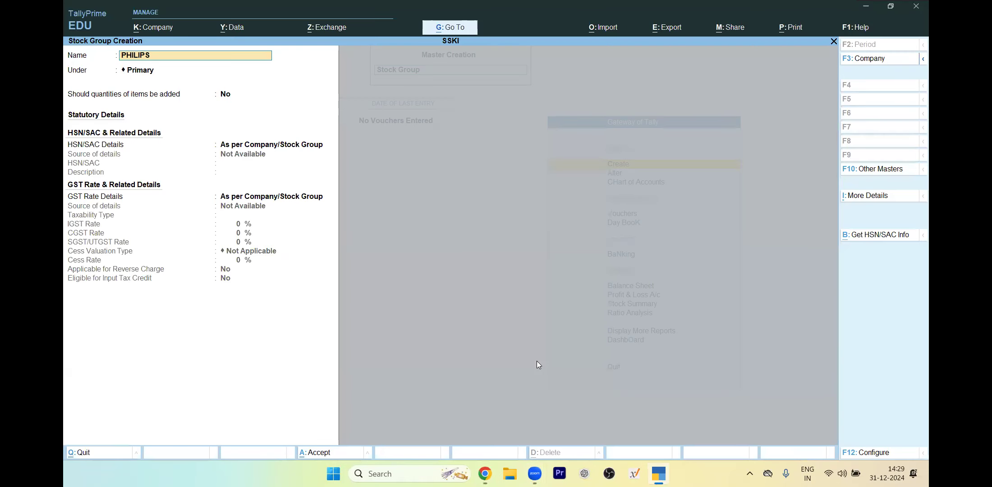
pyautogui.press('Return')
pyautogui.press('Return')
pyautogui.press('y')
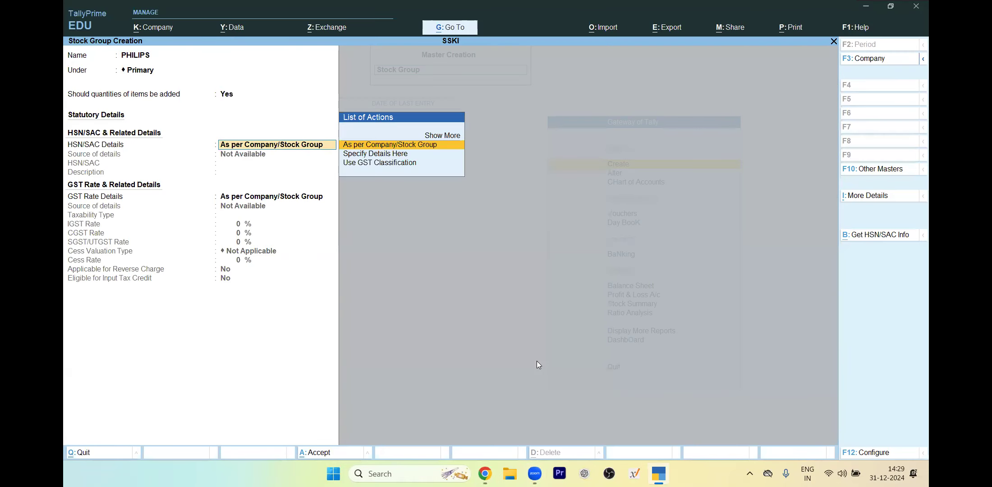
pyautogui.hotkey('ctrl', 'a')
pyautogui.press('Escape')
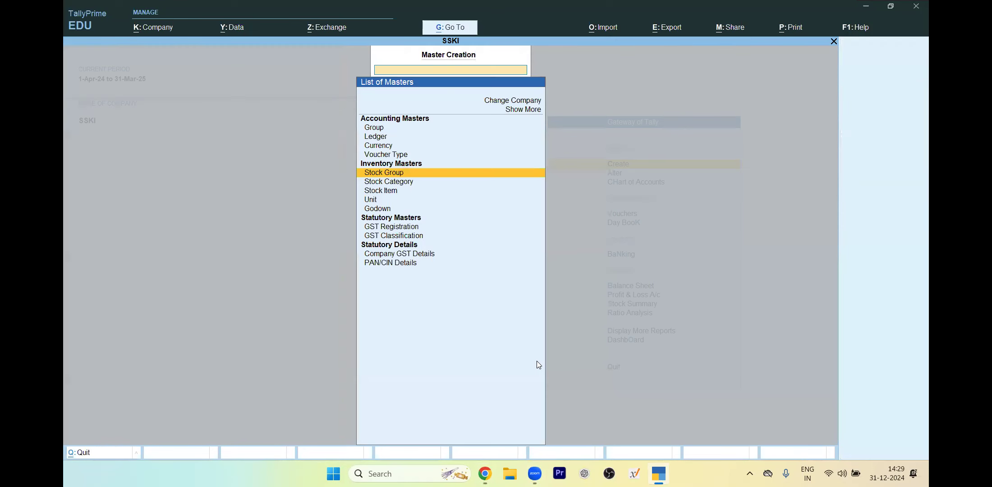
# - Check the unit in the question paper PDF and define a simple unit PCS with formal name PIECES and UQC PCS-PIECES
pyautogui.hotkey('alt', 'Tab')
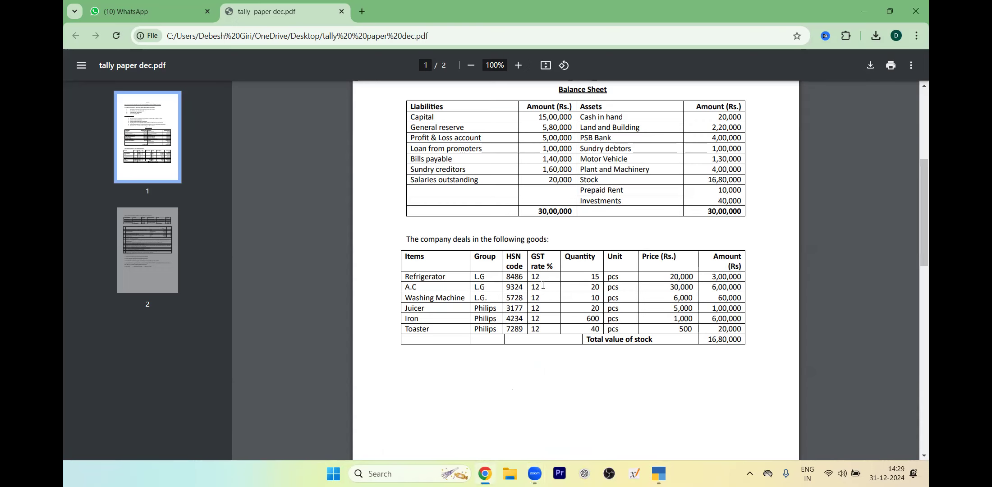
pyautogui.hotkey('alt', 'Tab')
pyautogui.press('Down')
pyautogui.press('Down')
pyautogui.press('Down')
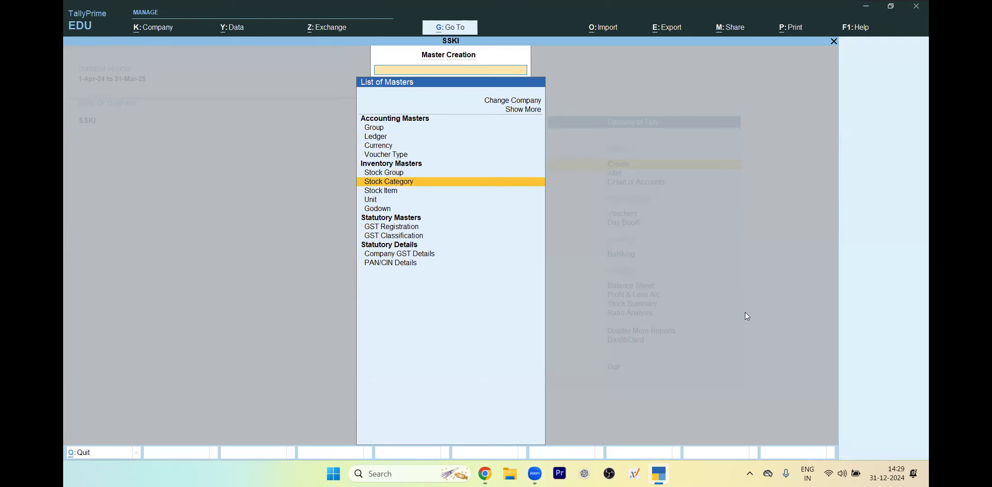
pyautogui.press('Return')
pyautogui.write('PCS')
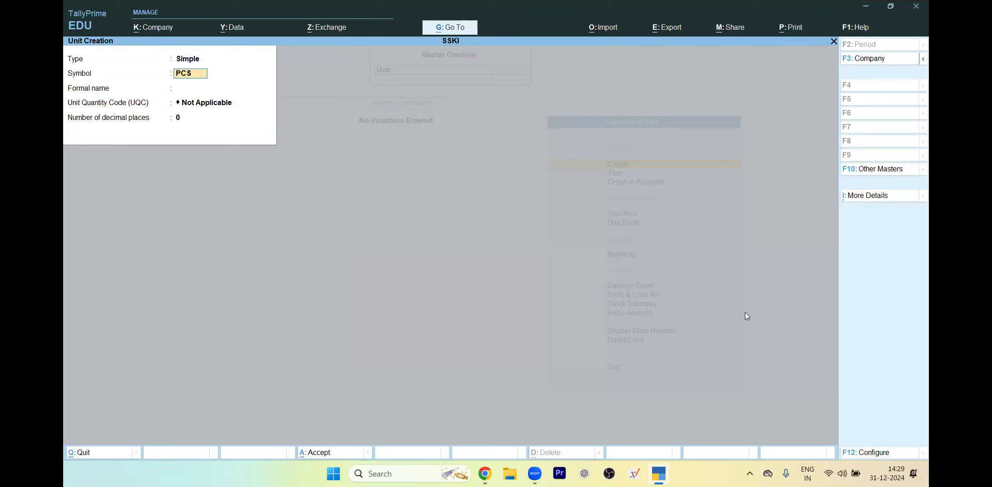
pyautogui.press('Return')
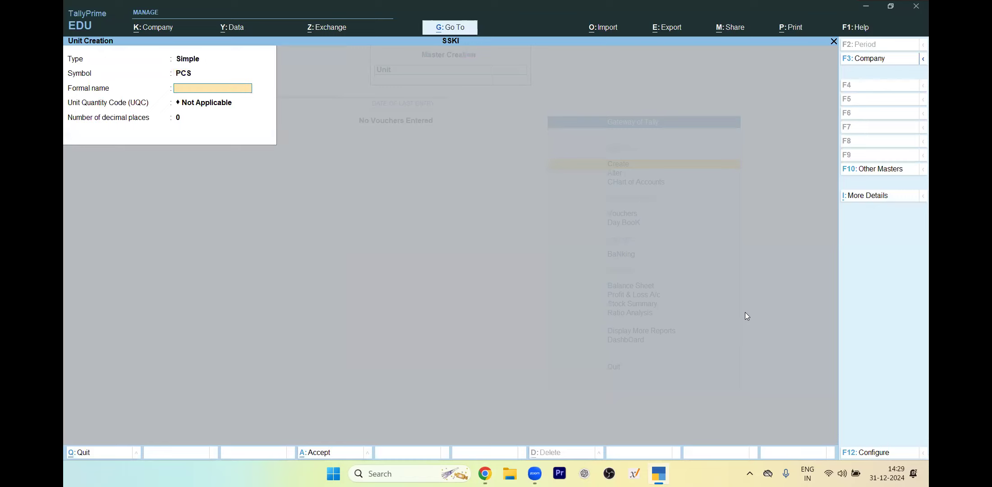
pyautogui.write('PIECES')
pyautogui.press('Return')
pyautogui.write('PCS')
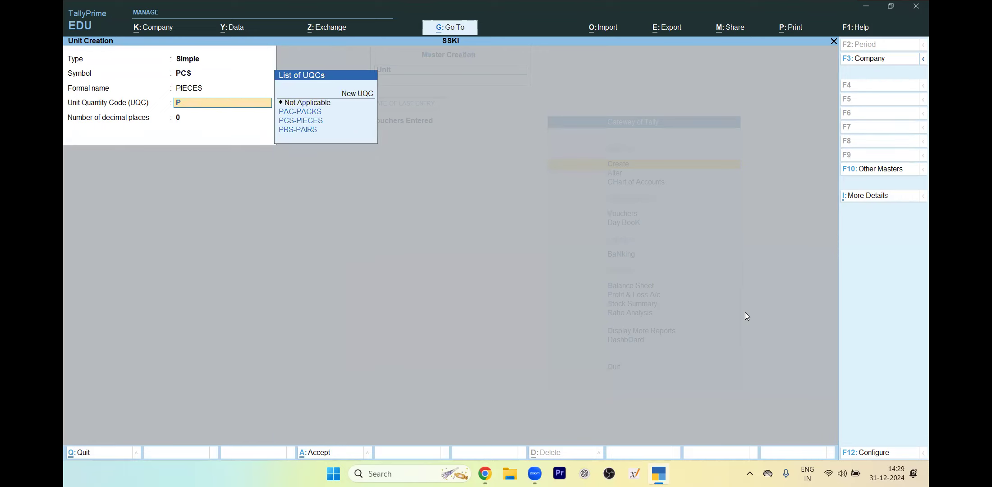
pyautogui.press('Return')
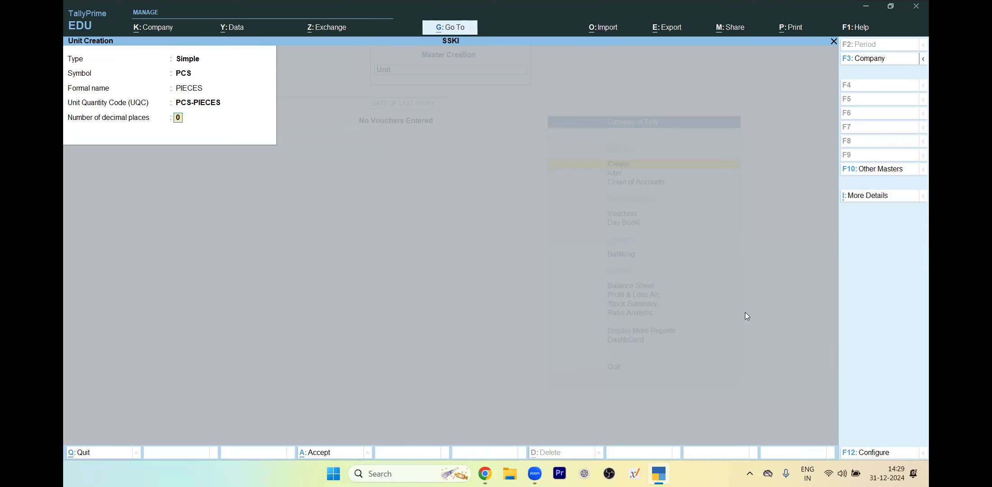
# - Recheck the question paper PDF, save the unit PCS with 0 decimal places, and leave unit creation
pyautogui.hotkey('alt', 'Tab')
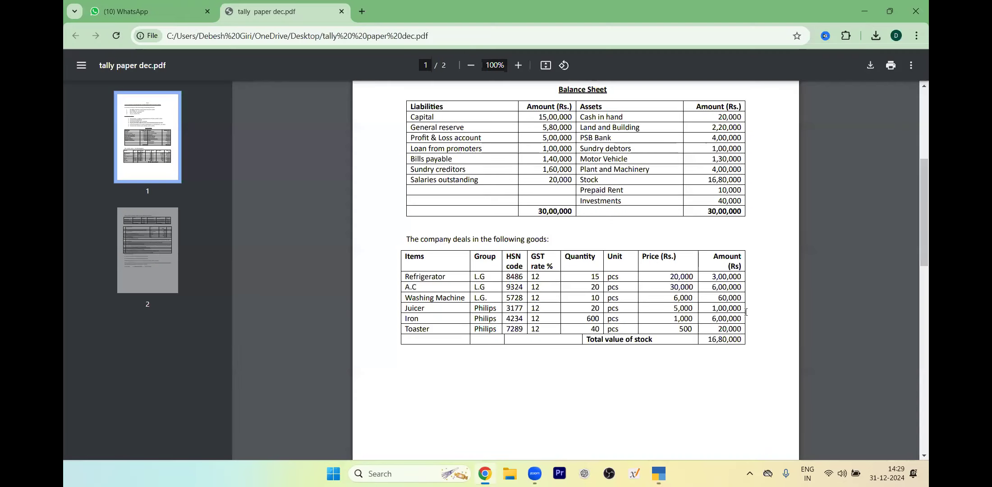
pyautogui.hotkey('alt', 'Tab')
pyautogui.press('Return')
pyautogui.press('Return')
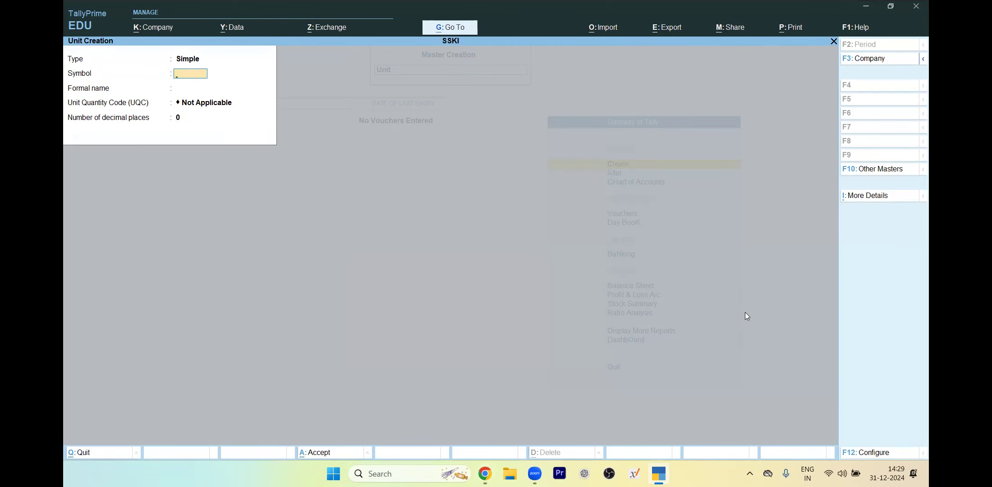
pyautogui.press('Escape')
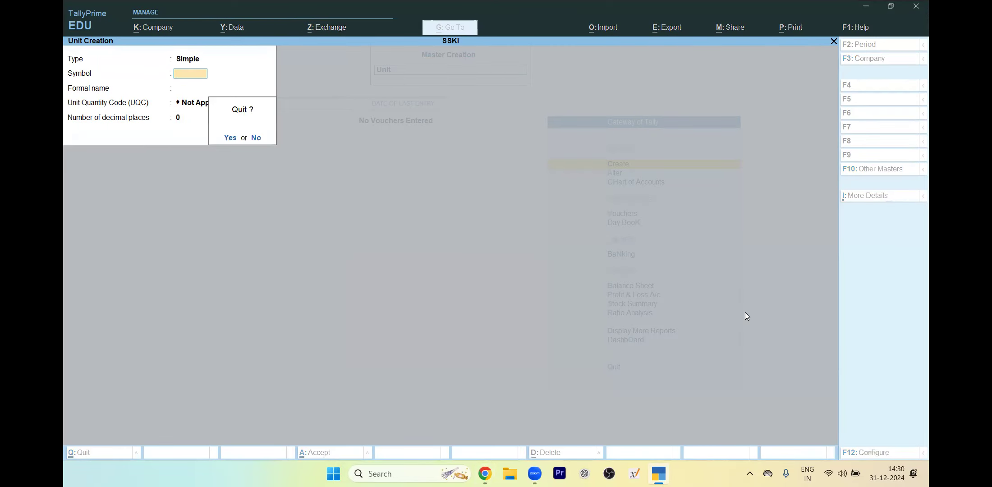
pyautogui.press('Return')
# - Check the goods table in the question paper PDF and start a stock item Refrigerator under LG with units PCS
pyautogui.press('Up')
pyautogui.press('Up')
pyautogui.press('Down')
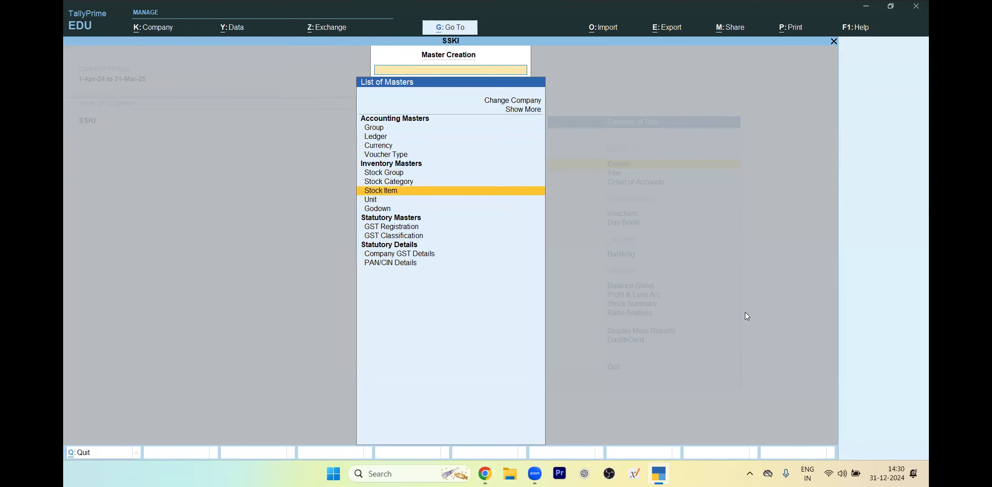
pyautogui.press('Return')
pyautogui.hotkey('alt', 'Tab')
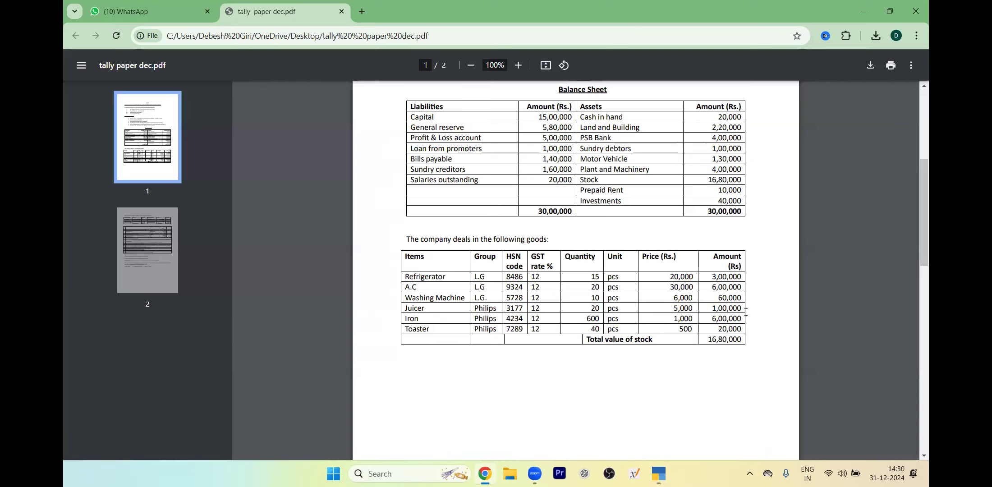
pyautogui.hotkey('alt', 'Tab')
pyautogui.write('Refrigerator')
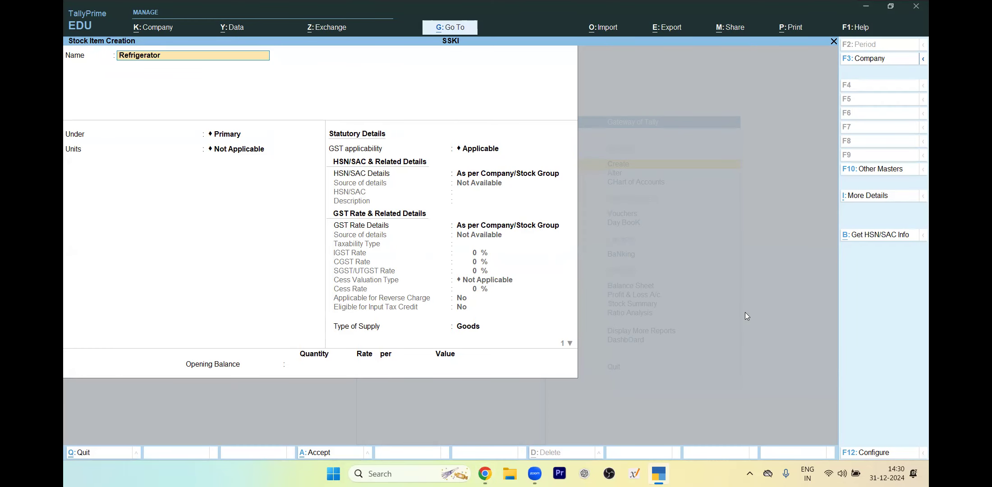
pyautogui.press('Return')
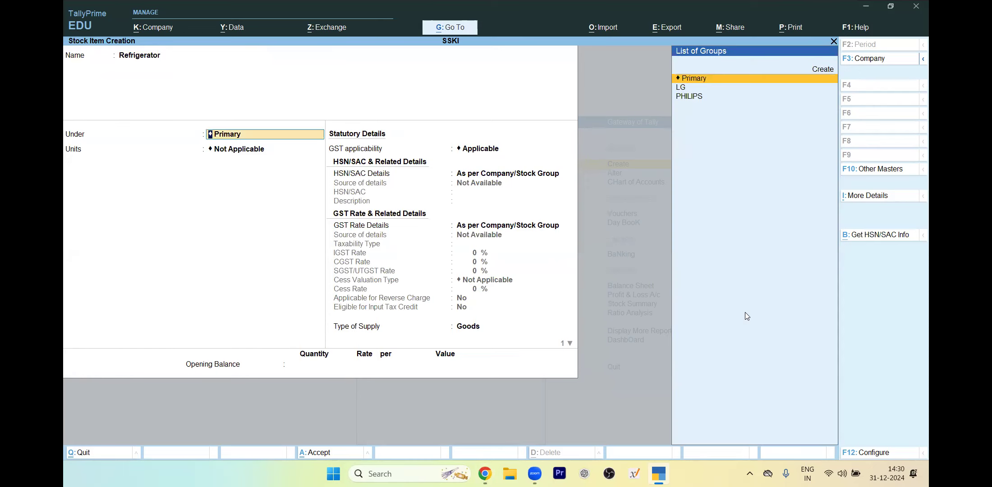
pyautogui.press('Down')
pyautogui.press('Return')
pyautogui.press('Down')
pyautogui.press('Return')
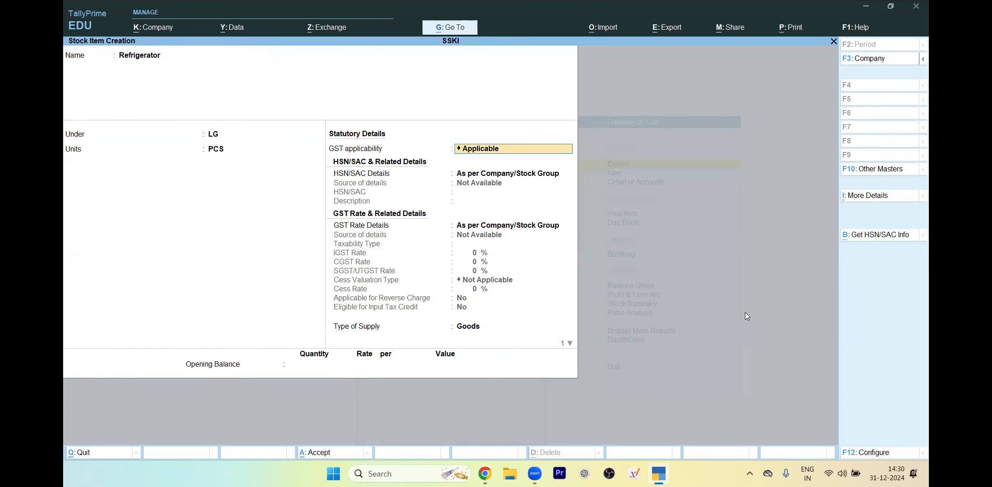
# - Keep GST applicable for Refrigerator and specify its HSN/SAC as 8486, leaving the description blank
pyautogui.press('Return')
pyautogui.press('Down')
pyautogui.press('Return')
pyautogui.write('8486')
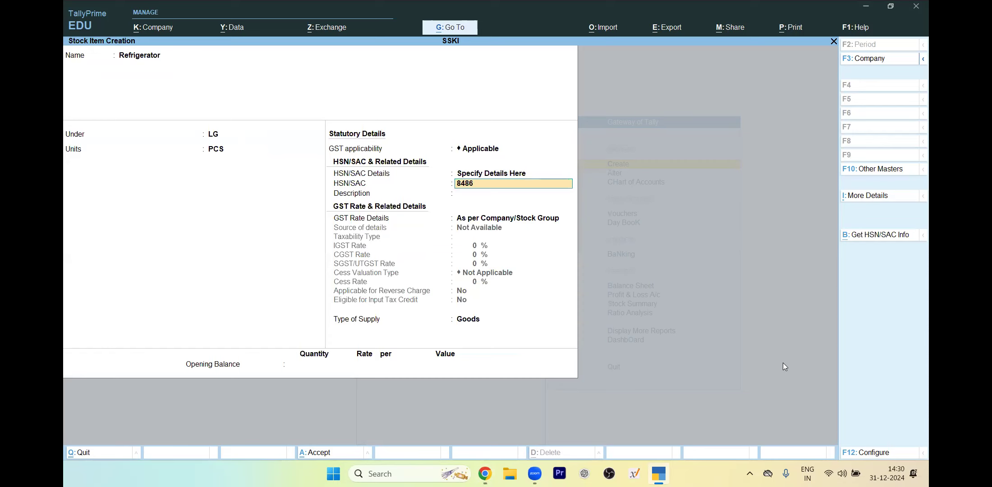
pyautogui.press('Return')
pyautogui.press('Return')
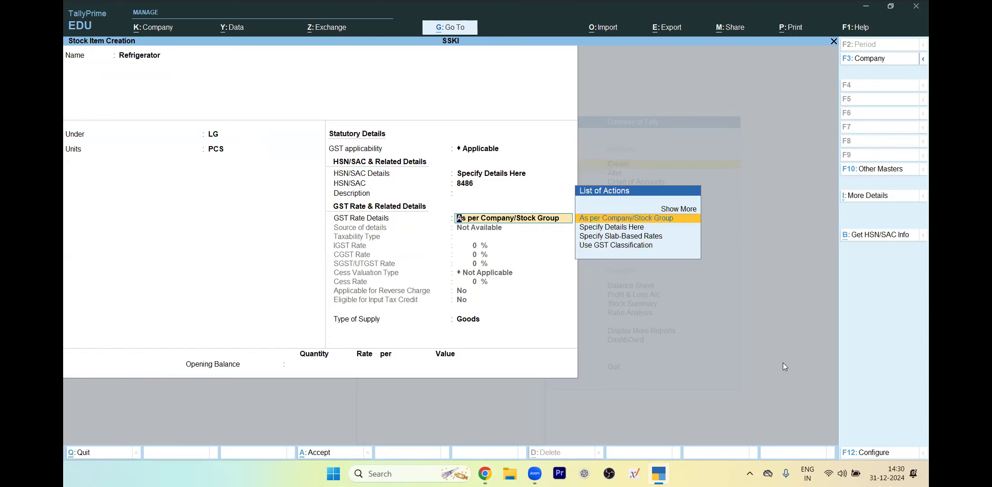
# - Specify Refrigerator's GST rate details as Taxable with an IGST rate of 12%, keeping the supply type Goods
pyautogui.press('Down')
pyautogui.press('Return')
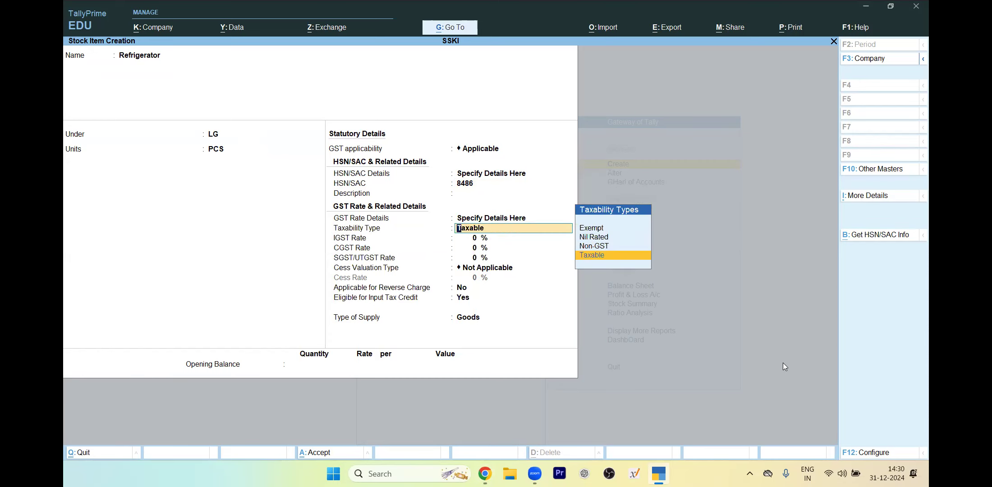
pyautogui.press('Return')
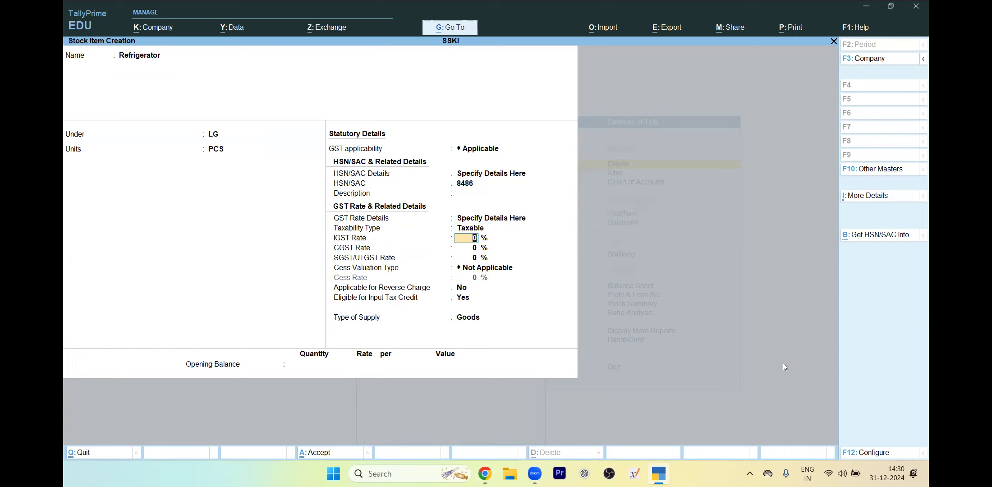
pyautogui.write('12')
pyautogui.press('Return')
pyautogui.press('Return')
pyautogui.press('Return')
pyautogui.press('Return')
pyautogui.press('Return')
pyautogui.press('Return')
pyautogui.press('Return')
# - Check the question paper PDF, enter Refrigerator's opening balance of 15 PCS at 20,000 each, and save the item
pyautogui.hotkey('alt', 'Tab')
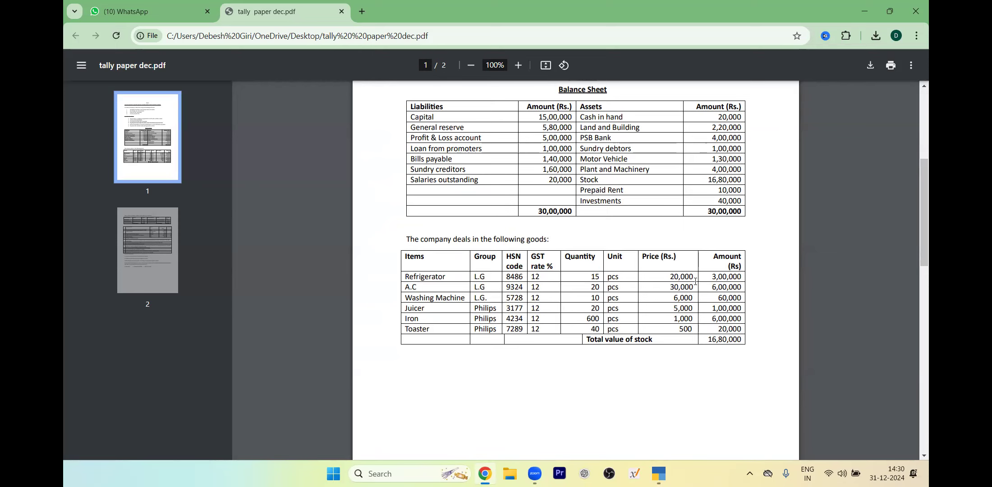
pyautogui.hotkey('alt', 'Tab')
pyautogui.write('15')
pyautogui.press('Return')
pyautogui.write('20,000')
pyautogui.press('Return')
pyautogui.press('Return')
pyautogui.press('Return')
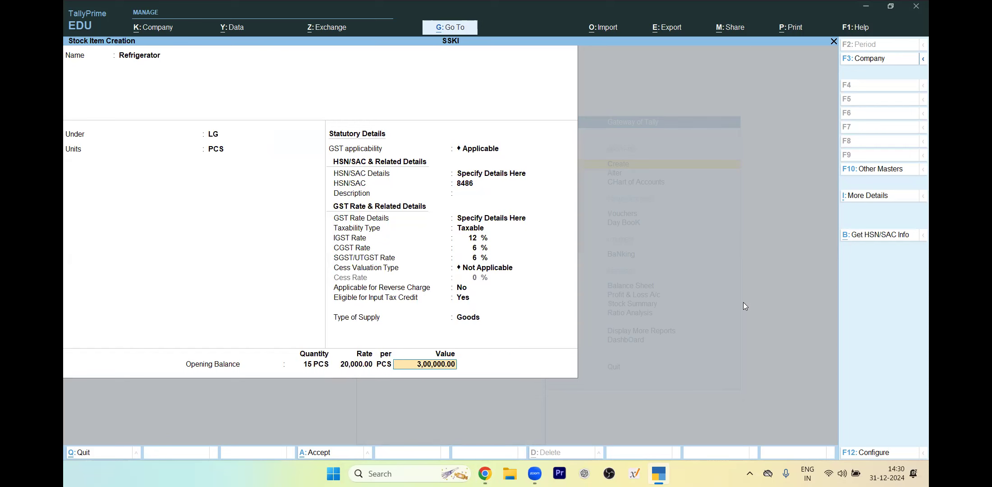
pyautogui.press('Return')
# - Look up the next item in the question paper PDF and start a stock item AC under LG with units PCS
pyautogui.hotkey('alt', 'Tab')
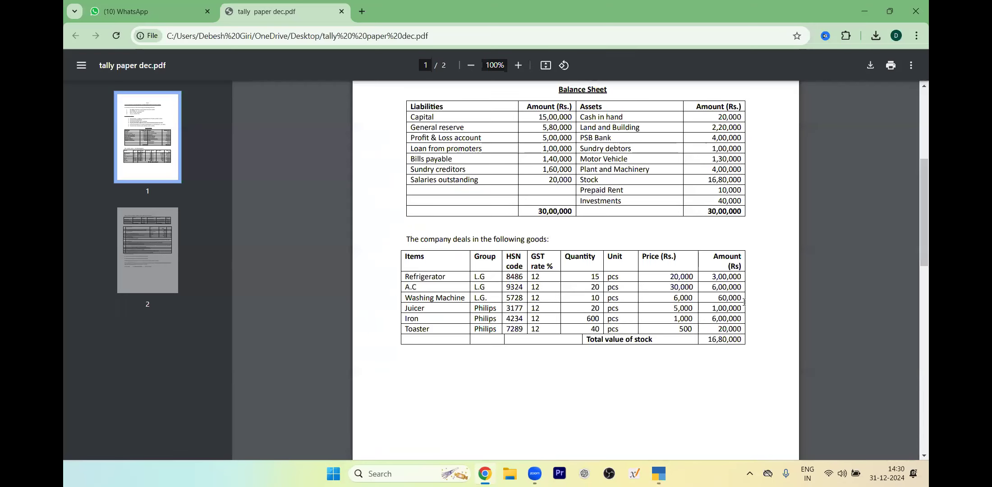
pyautogui.hotkey('alt', 'Tab')
pyautogui.write('AC')
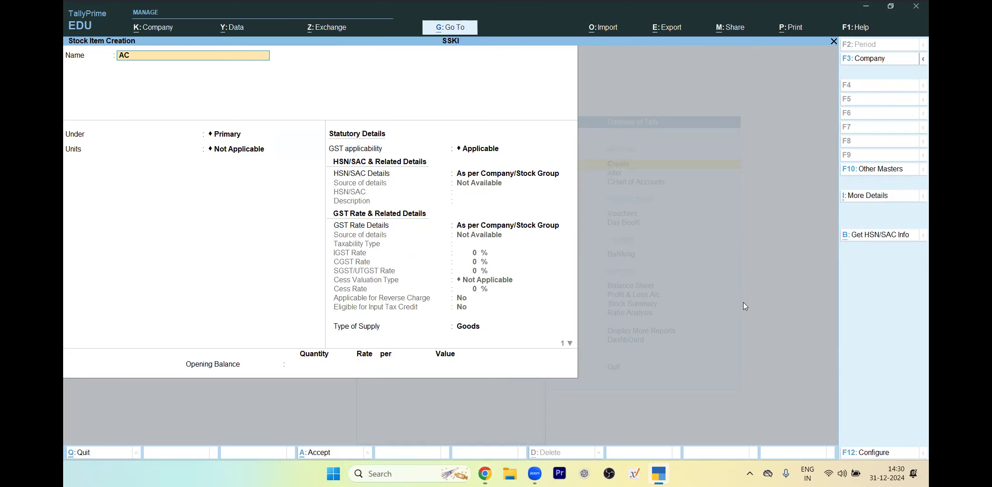
pyautogui.press('Return')
pyautogui.write('L')
pyautogui.press('Return')
pyautogui.press('Down')
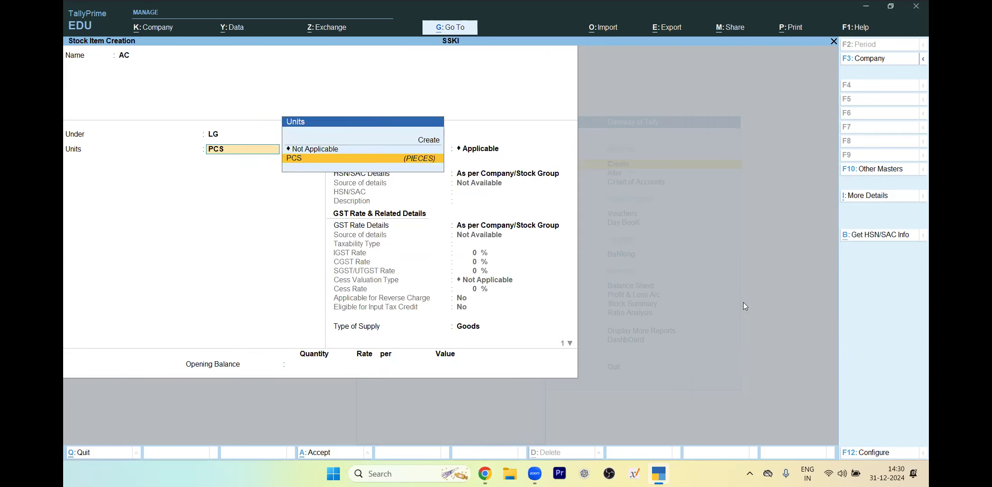
pyautogui.press('Return')
# - Keep GST applicable for AC and specify its HSN/SAC as 9324, checking the code in the question paper PDF
pyautogui.press('Return')
pyautogui.press('Down')
pyautogui.press('Return')
pyautogui.hotkey('alt', 'Tab')
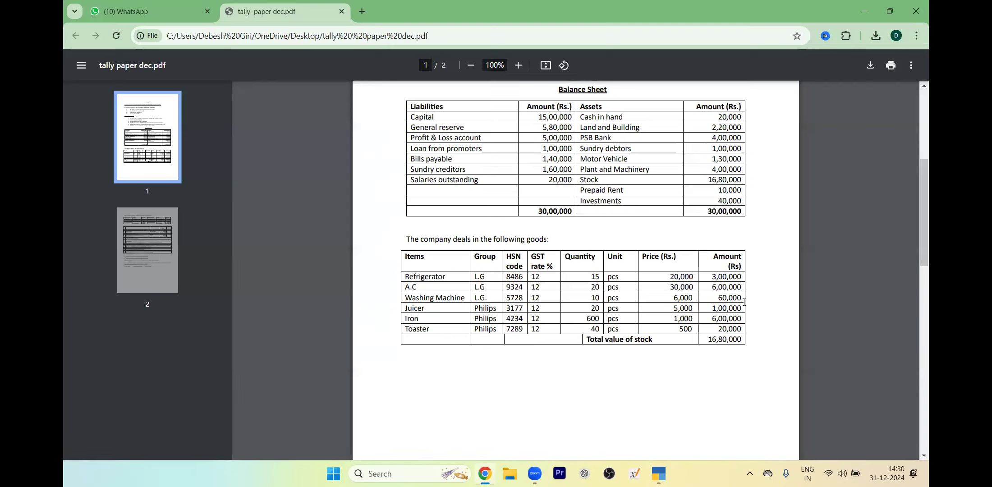
pyautogui.hotkey('alt', 'Tab')
pyautogui.write('93')
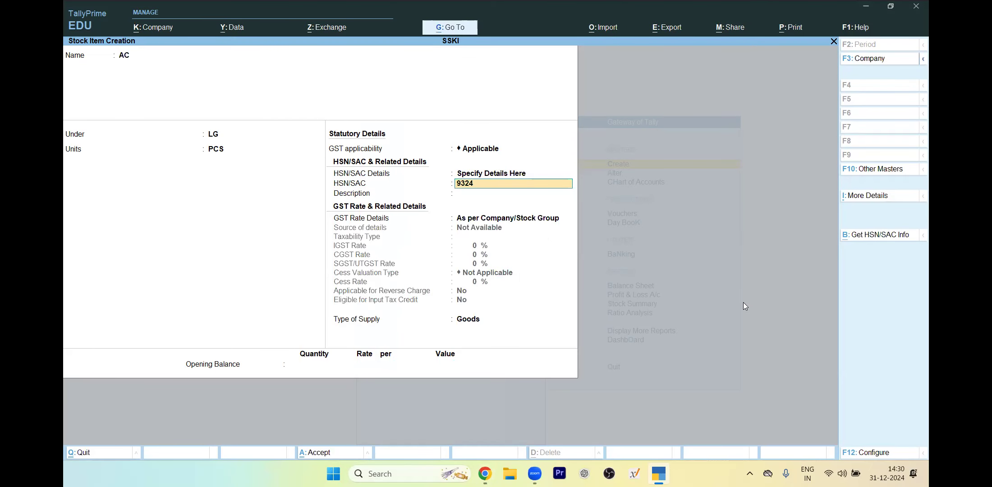
pyautogui.write('24')
pyautogui.press('Return')
pyautogui.press('Return')
# - Specify AC's GST rate details as Taxable with an IGST rate of 12%, keeping the supply type Goods
pyautogui.press('Down')
pyautogui.press('Return')
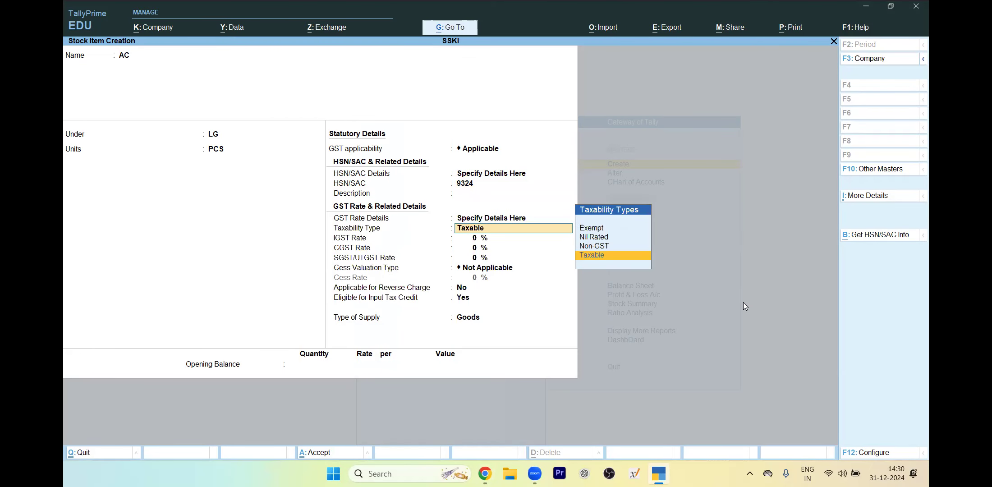
pyautogui.press('Return')
pyautogui.write('12')
pyautogui.press('Return')
pyautogui.press('Return')
pyautogui.press('Return')
pyautogui.press('Return')
pyautogui.press('Return')
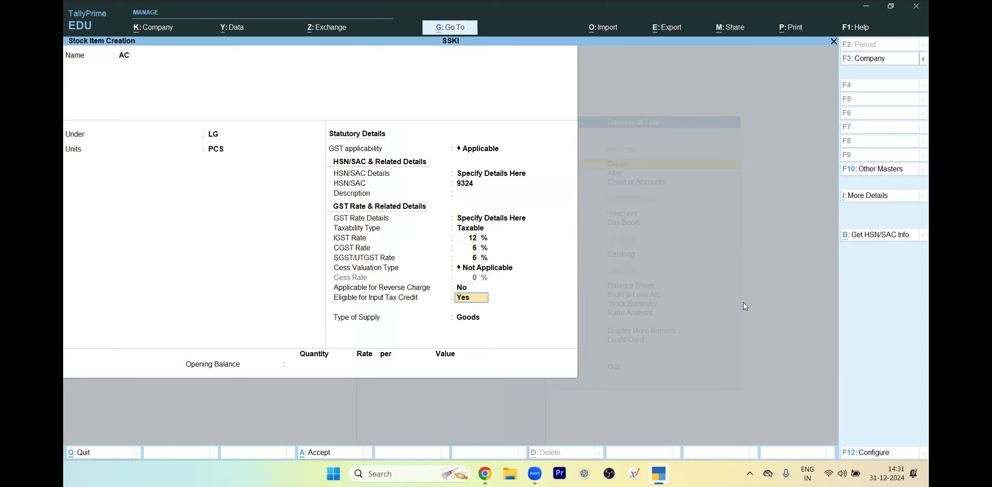
pyautogui.press('Return')
pyautogui.press('Return')
# - Check the question paper PDF, enter AC's opening balance of 20 PCS at 30,000 each, and save the item
pyautogui.hotkey('alt', 'Tab')
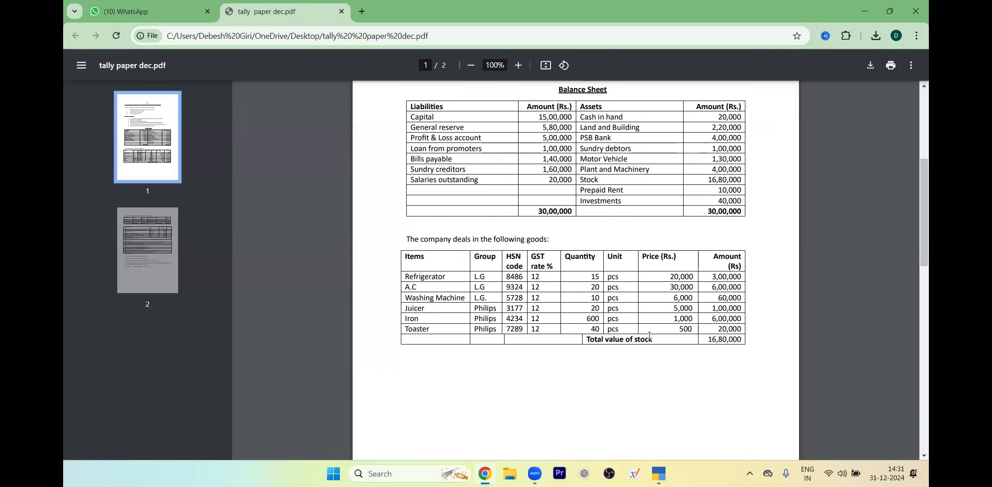
pyautogui.hotkey('alt', 'Tab')
pyautogui.write('20')
pyautogui.press('Return')
pyautogui.write('30,000')
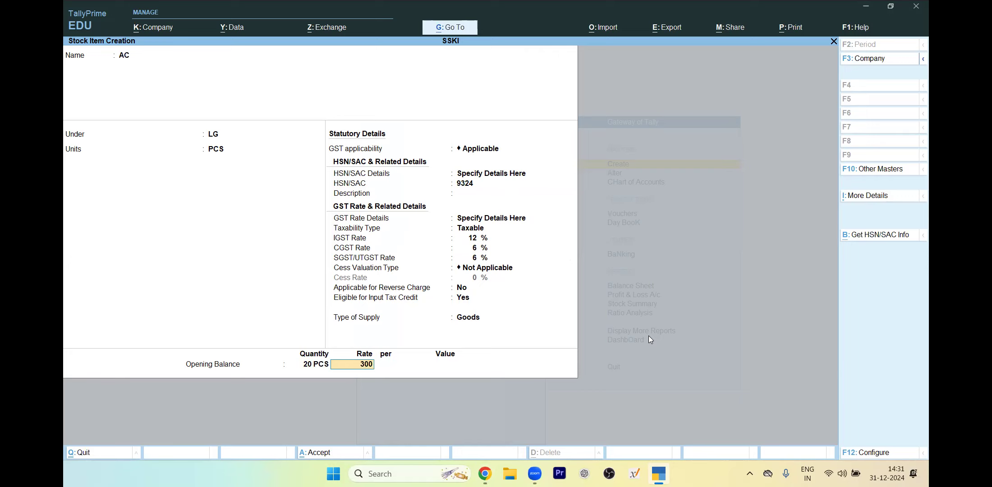
pyautogui.press('Return')
pyautogui.press('Return')
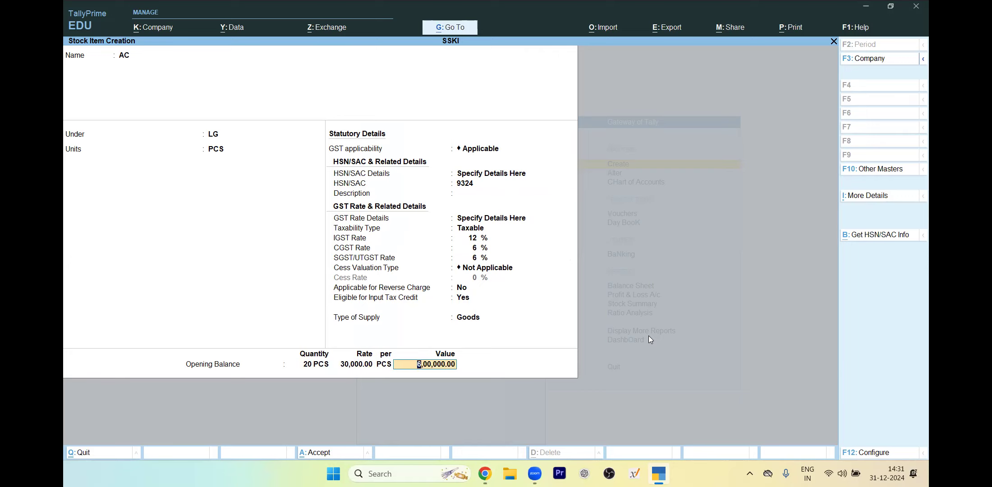
pyautogui.press('Return')
pyautogui.press('Return')
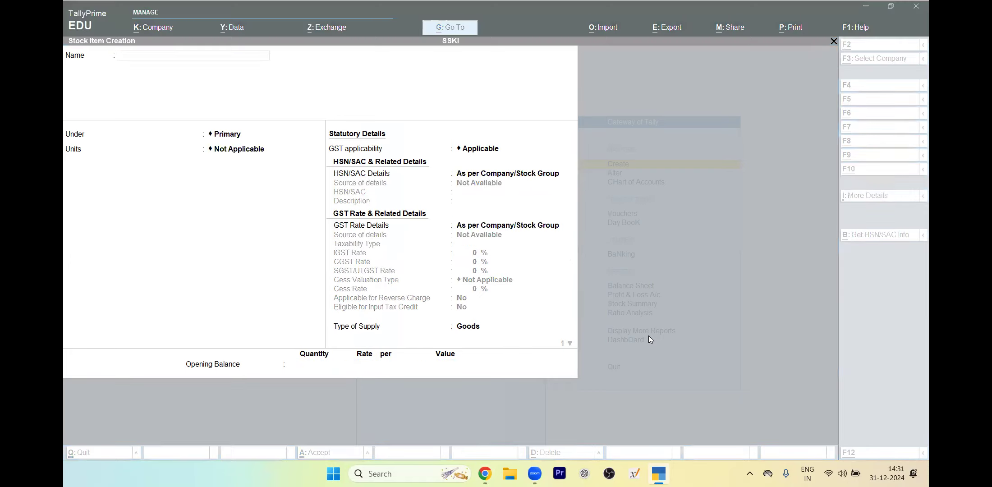
# - Check the question paper PDF and start a stock item Washing Machine under LG with units PCS
pyautogui.hotkey('alt', 'Tab')
pyautogui.hotkey('alt', 'Tab')
pyautogui.write('Was')
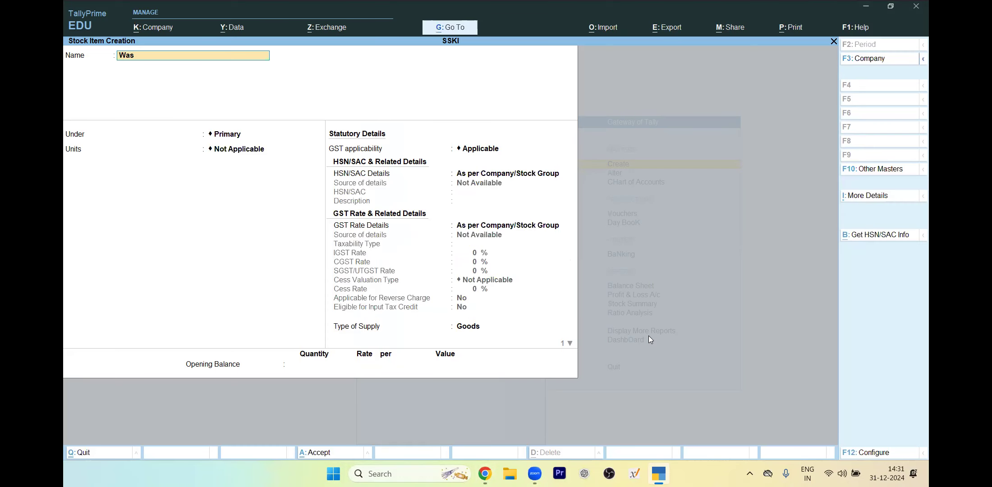
pyautogui.write('hing Machine')
pyautogui.press('Return')
pyautogui.press('Return')
pyautogui.press('BackSpace')
pyautogui.write('L')
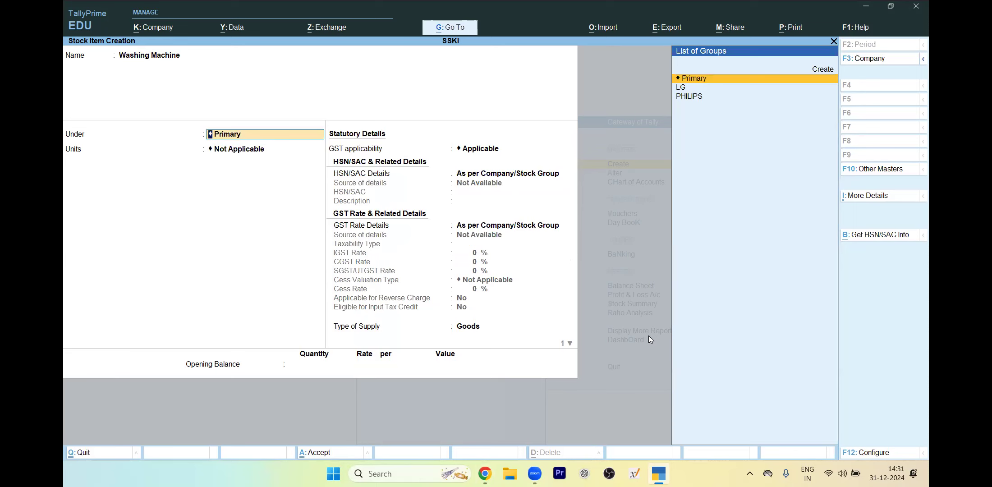
pyautogui.press('Return')
pyautogui.write('P')
pyautogui.press('Return')
# - Keep GST applicable for Washing Machine and specify its HSN/SAC as 5728 from the question paper PDF
pyautogui.press('Return')
pyautogui.write('S')
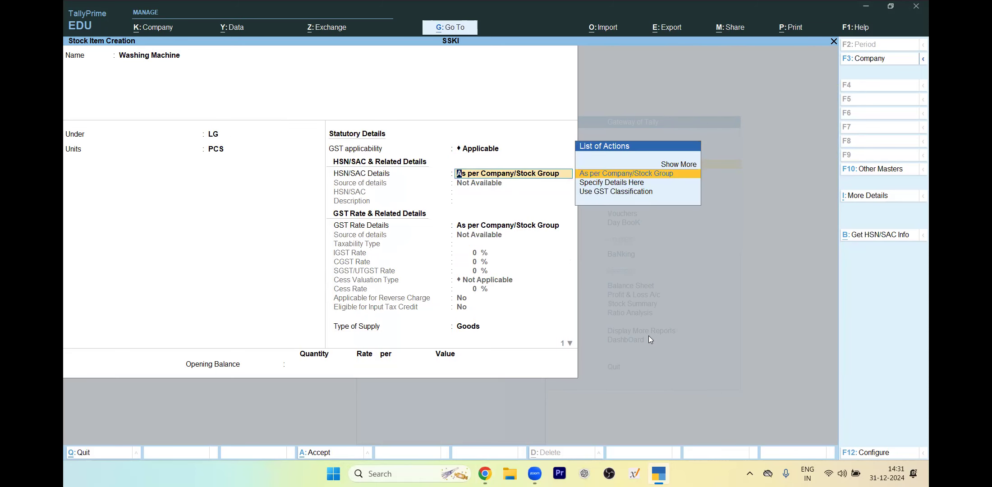
pyautogui.press('Return')
pyautogui.hotkey('alt', 'Tab')
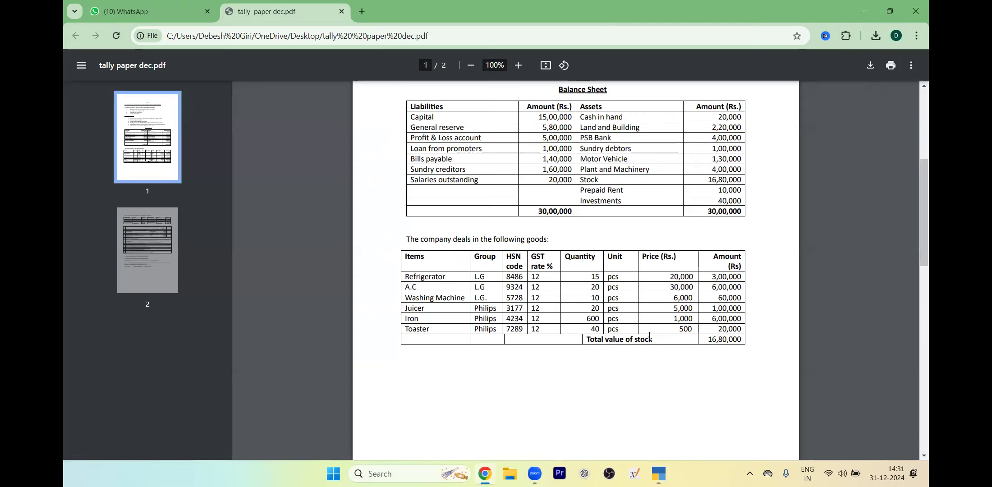
pyautogui.hotkey('alt', 'Tab')
pyautogui.write('5728')
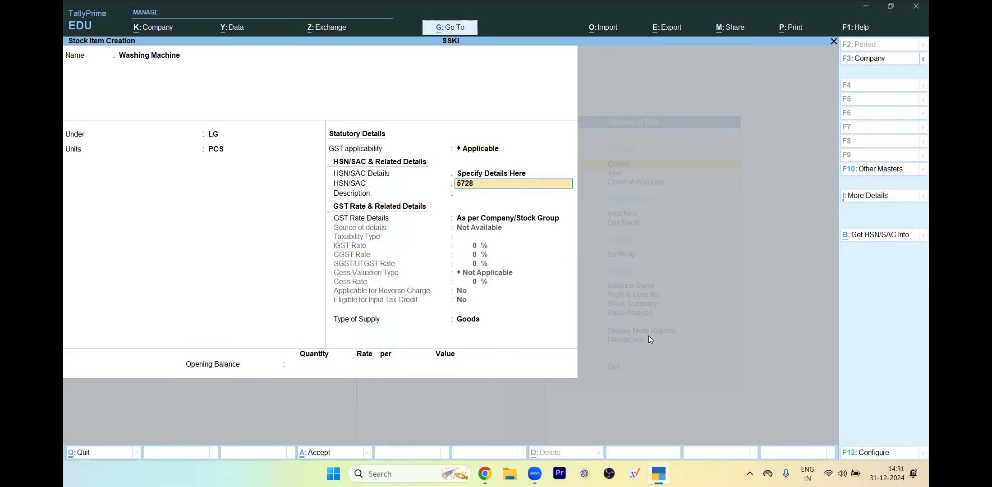
pyautogui.press('Return')
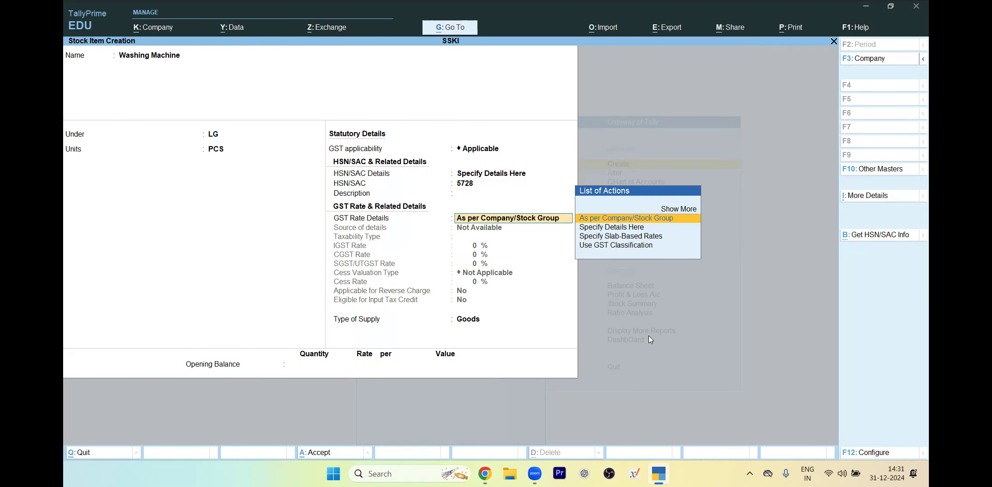
# - Specify Washing Machine's GST rate details as Taxable with an IGST rate of 12%, keeping the supply type Goods
pyautogui.press('Down')
pyautogui.press('Return')
pyautogui.press('Return')
pyautogui.write('12')
pyautogui.press('Return')
pyautogui.press('Return')
pyautogui.press('Return')
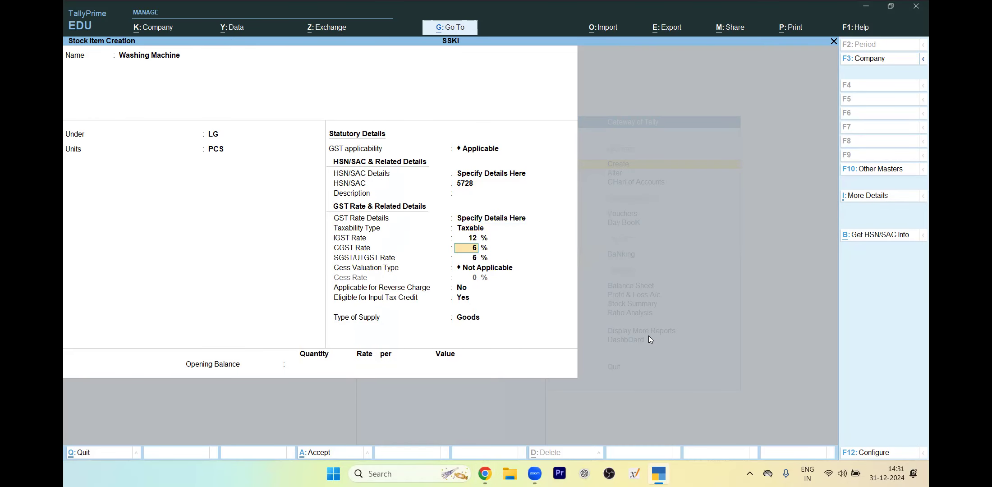
pyautogui.press('Return')
pyautogui.press('Return')
pyautogui.press('Return')
pyautogui.press('Return')
# - Check the question paper PDF, enter Washing Machine's opening balance of 10 PCS at 6,000 each, and save the item
pyautogui.hotkey('alt', 'Tab')
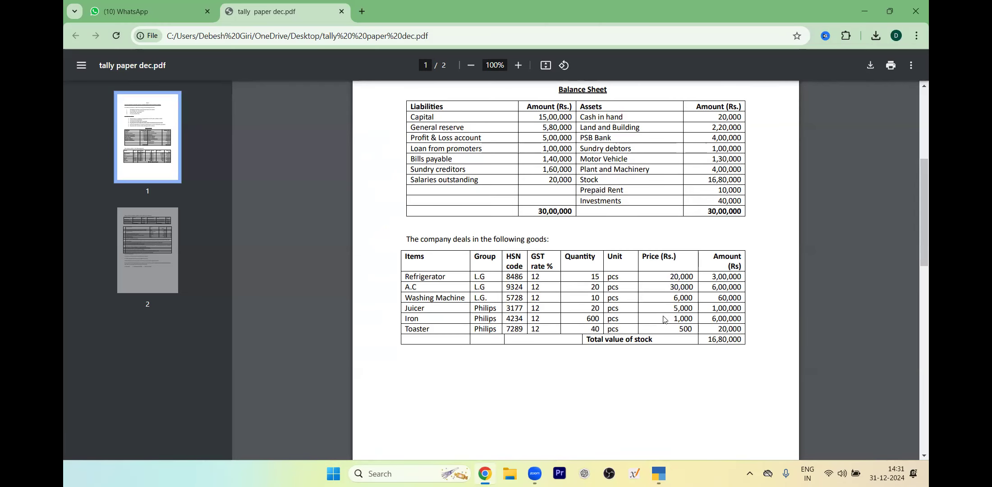
pyautogui.hotkey('alt', 'Tab')
pyautogui.write('10')
pyautogui.press('Return')
pyautogui.write('6000')
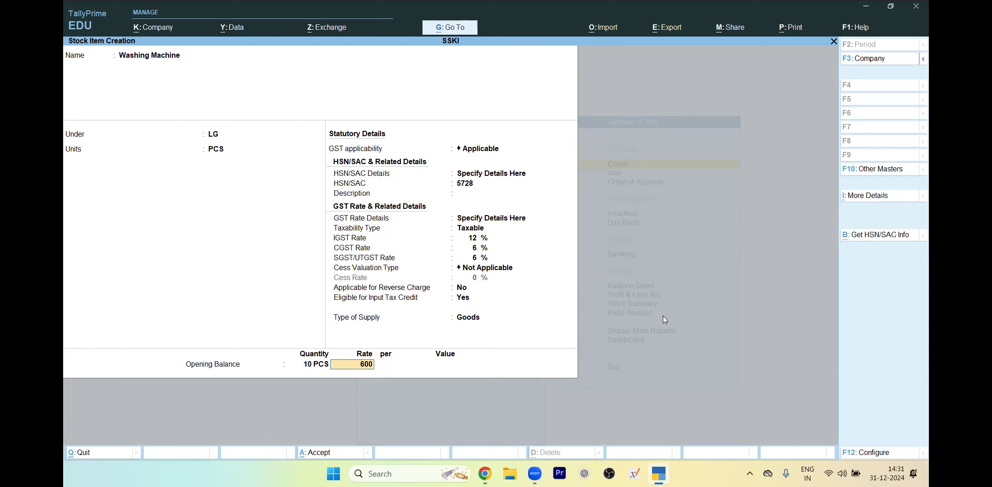
pyautogui.press('Return')
pyautogui.press('Return')
pyautogui.press('Return')
pyautogui.press('Return')
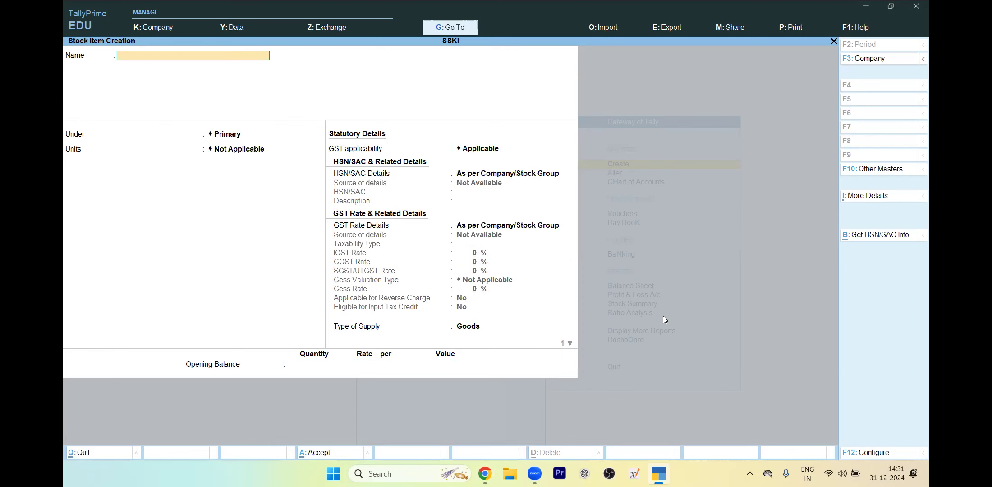
# - Check the question paper PDF and start a stock item Juicer under PHILIPS with units PCS
pyautogui.hotkey('alt', 'Tab')
pyautogui.hotkey('alt', 'Tab')
pyautogui.write('Ju')
pyautogui.hotkey('alt', 'Tab')
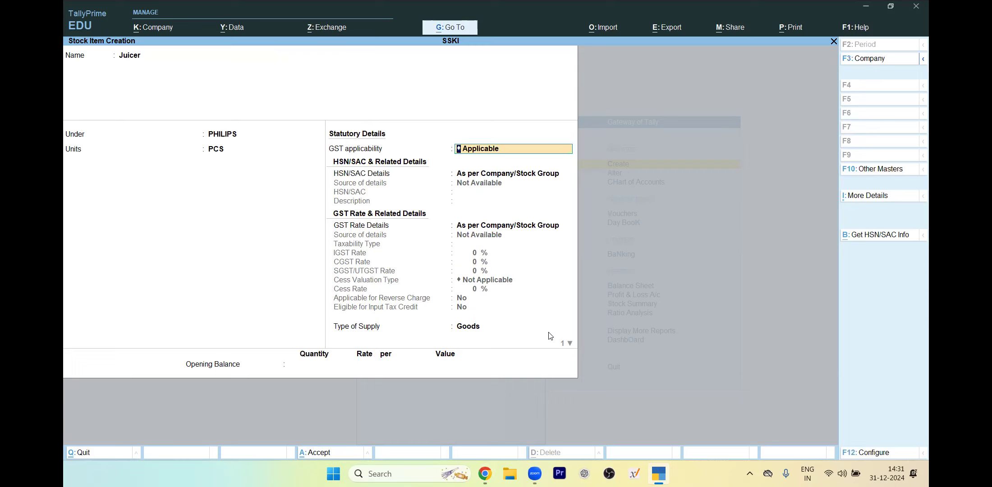
# - Keep GST applicable for Juicer and specify its HSN/SAC as 3177, leaving the description blank
pyautogui.press('Return')
pyautogui.press('Down')
pyautogui.press('Return')
pyautogui.write('3177')
pyautogui.press('Return')
pyautogui.press('Return')
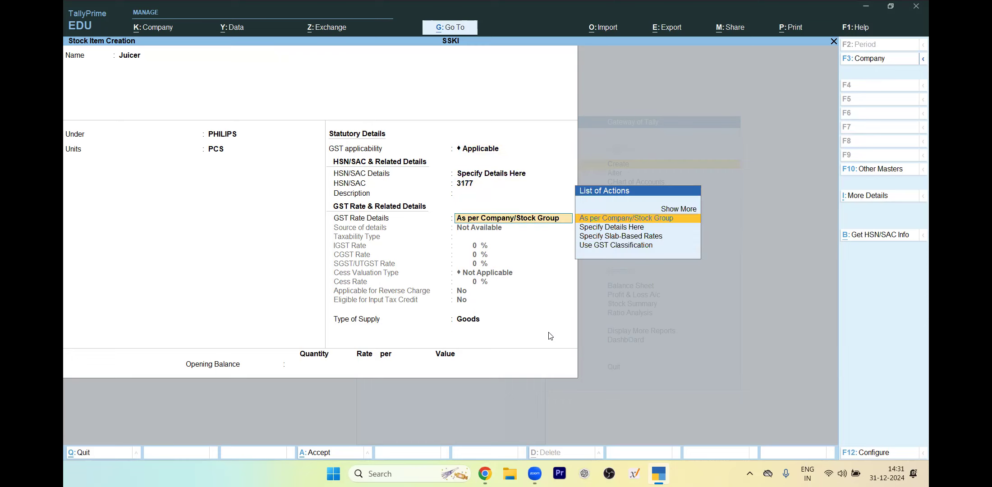
# - Specify Juicer's GST rate details as Taxable with an IGST rate of 12%, keeping the supply type Goods
pyautogui.press('Down')
pyautogui.press('Return')
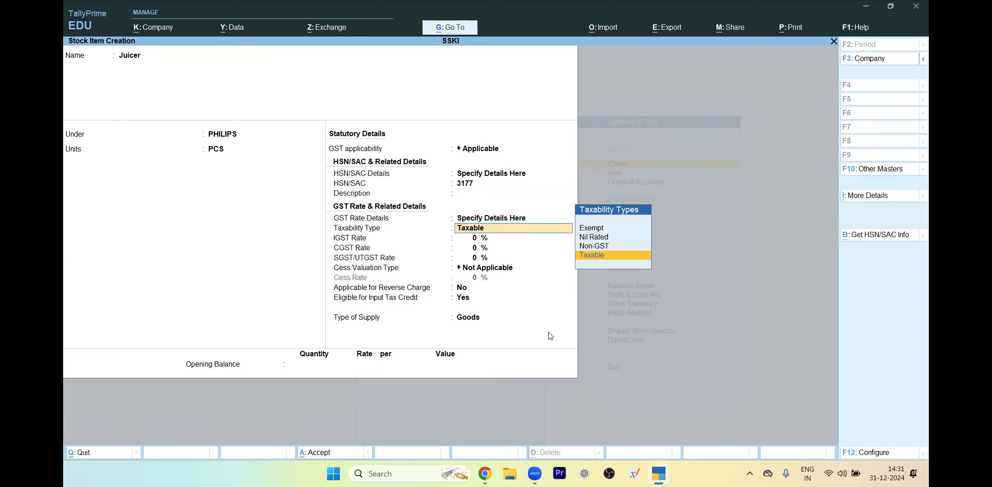
pyautogui.press('Return')
pyautogui.write('12')
pyautogui.press('Return')
pyautogui.press('Return')
pyautogui.press('Return')
pyautogui.press('Return')
pyautogui.press('Return')
pyautogui.press('Return')
# - Enter Juicer's opening balance of 20 PCS at 5,000 each and save the item
pyautogui.write('20')
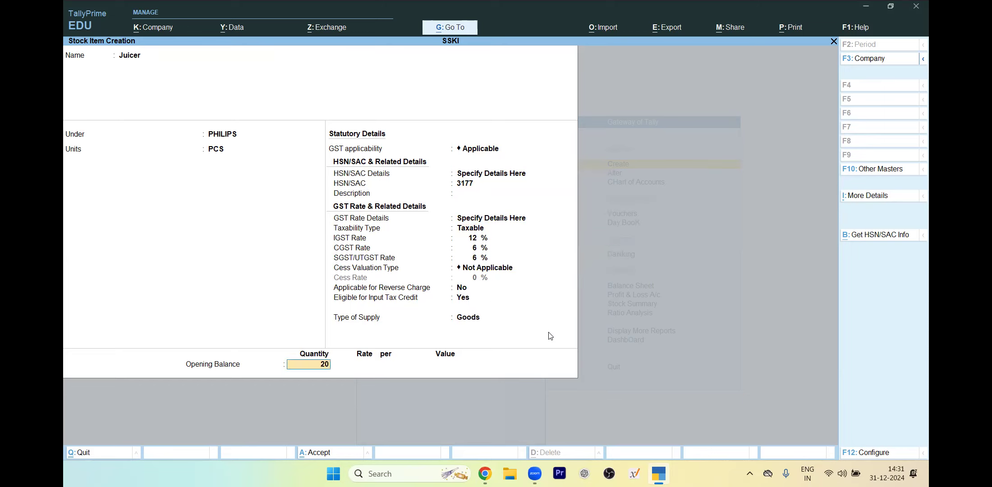
pyautogui.press('Return')
pyautogui.write('50')
pyautogui.press('Return')
pyautogui.press('Return')
pyautogui.press('Return')
# - Check the question paper PDF and start a stock item Iron under PHILIPS with units PCS
pyautogui.hotkey('alt', 'Tab')
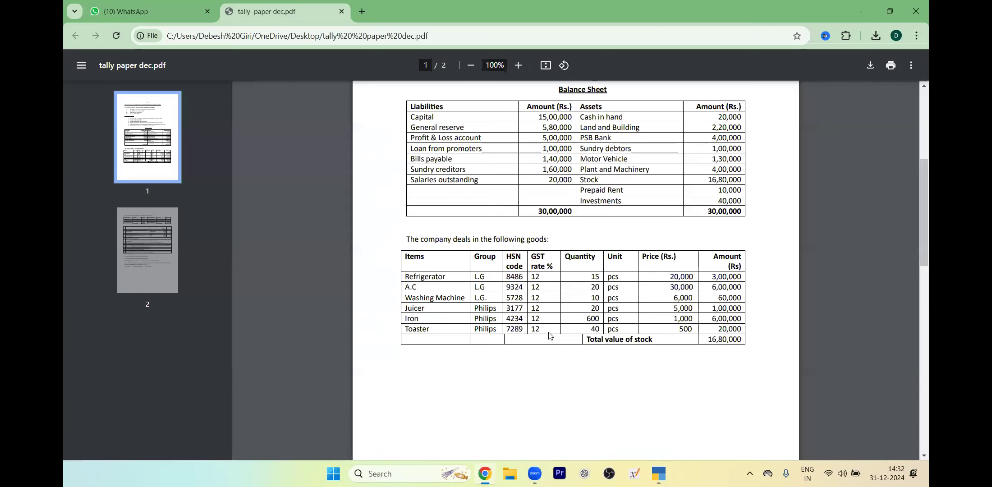
pyautogui.hotkey('alt', 'Tab')
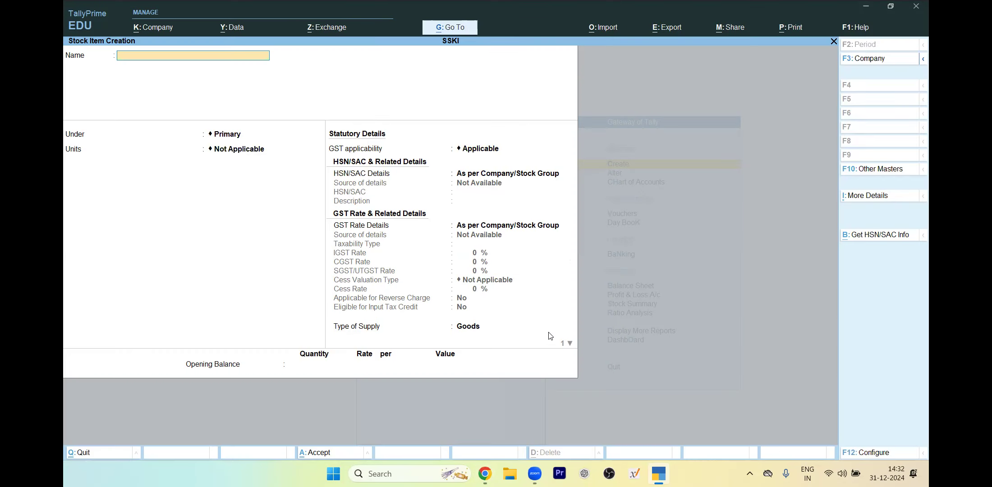
pyautogui.write('Iron')
pyautogui.press('Return')
pyautogui.write('p')
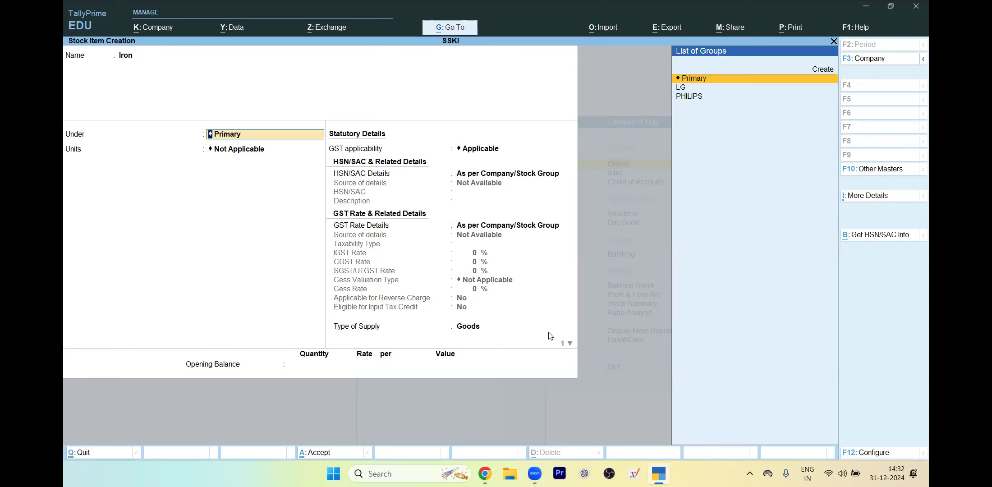
pyautogui.press('Return')
pyautogui.press('Down')
pyautogui.write('p')
pyautogui.press('Return')
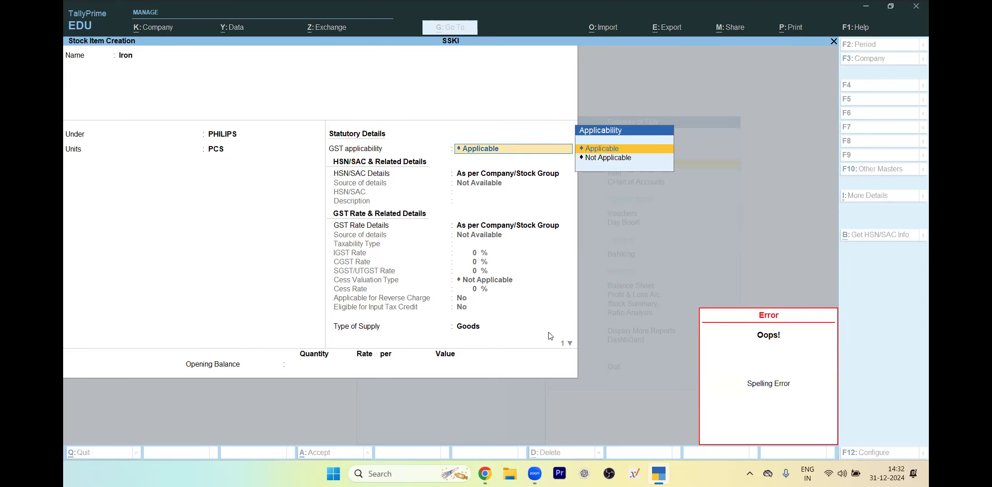
# - Keep GST applicable for Iron and specify its HSN/SAC as 4234 from the question paper PDF, leaving the description blank
pyautogui.press('Return')
pyautogui.press('Down')
pyautogui.press('Return')
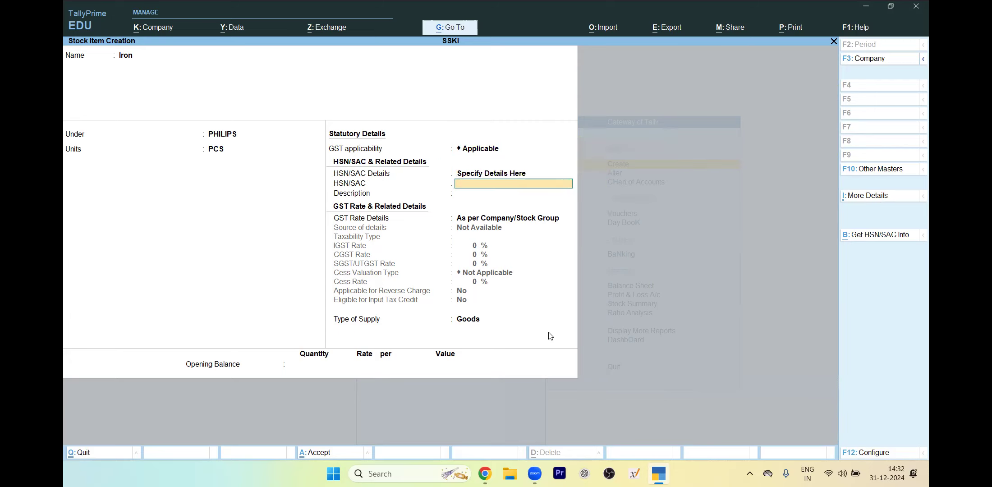
pyautogui.hotkey('alt', 'Tab')
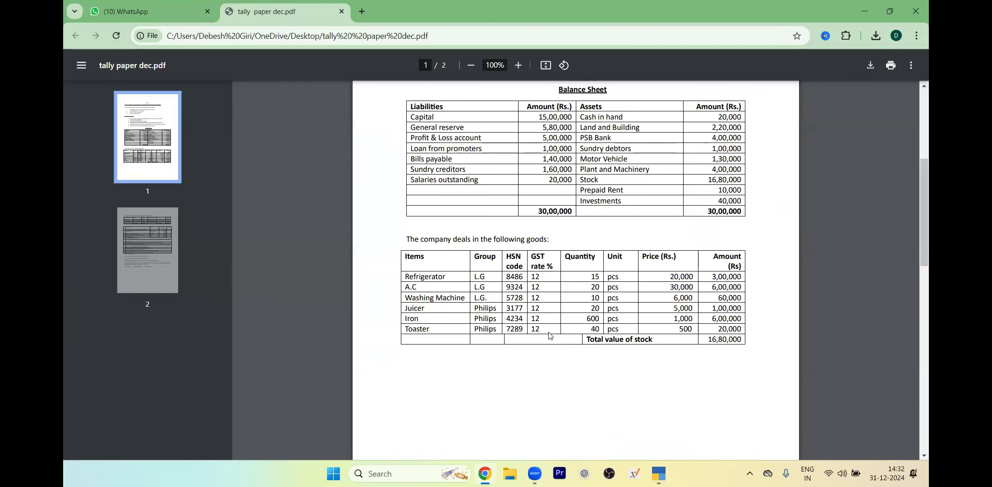
pyautogui.hotkey('alt', 'Tab')
pyautogui.write('432')
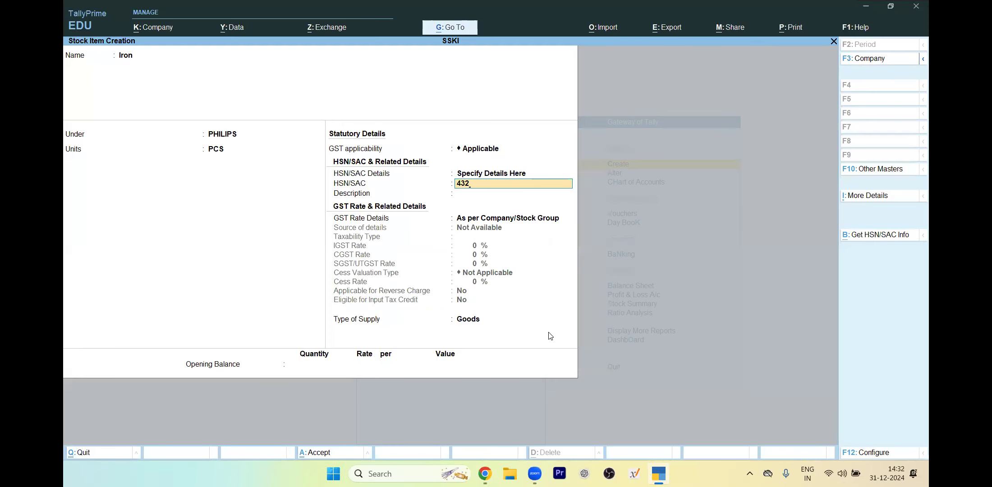
pyautogui.write('34')
pyautogui.press('Return')
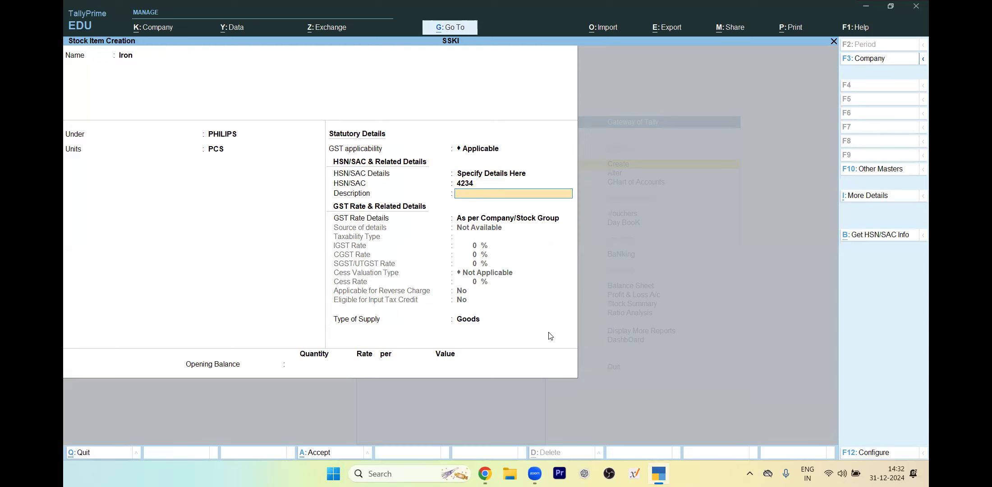
pyautogui.press('Return')
# - Specify Iron's GST rate details as Taxable with an IGST rate of 12%, keeping the supply type Goods
pyautogui.press('Down')
pyautogui.press('Return')
pyautogui.press('Return')
pyautogui.write('12')
pyautogui.press('Return')
pyautogui.press('Return')
pyautogui.press('Return')
pyautogui.press('Return')
pyautogui.press('Return')
pyautogui.press('Return')
pyautogui.press('Return')
# - Check the question paper PDF, enter Iron's opening balance of 600 PCS at 1,000 each, and save the item
pyautogui.hotkey('alt', 'Tab')
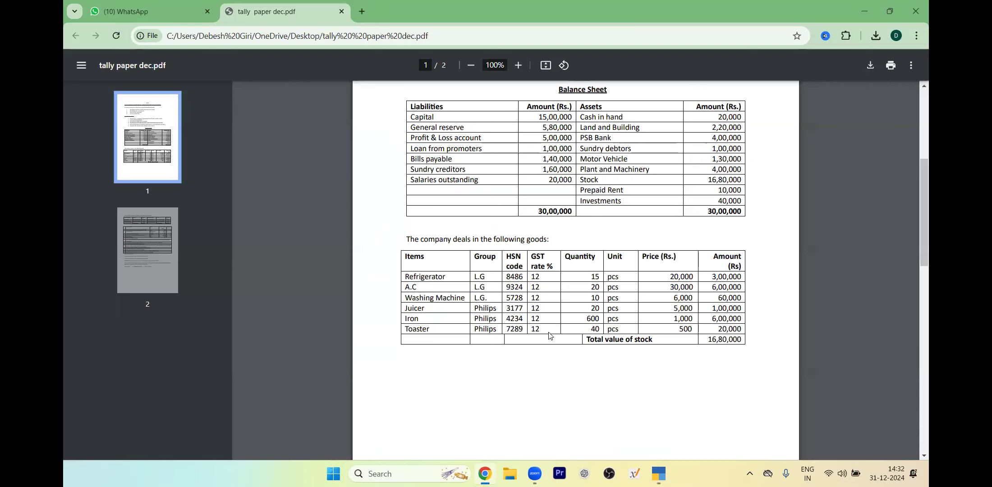
pyautogui.hotkey('alt', 'Tab')
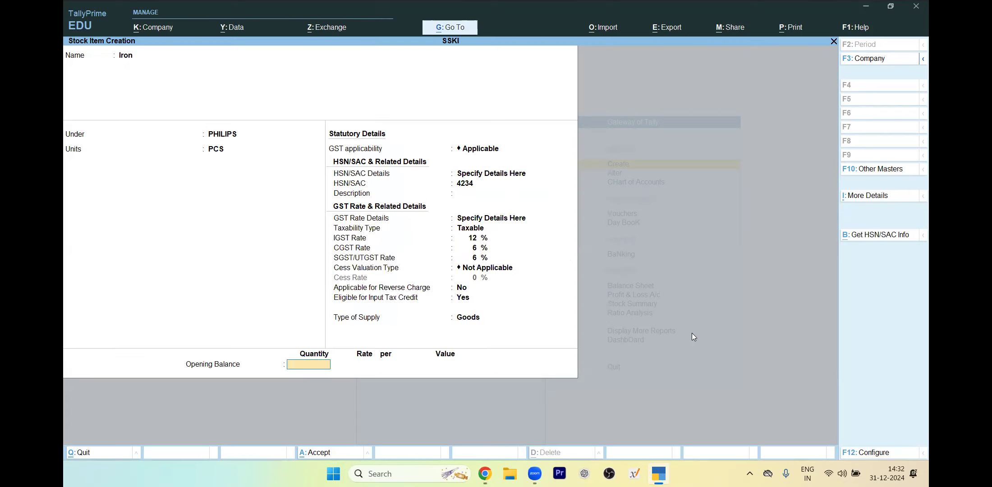
pyautogui.press('BackSpace')
pyautogui.write('600')
pyautogui.press('Return')
pyautogui.write('1000')
pyautogui.hotkey('alt', 'Tab')
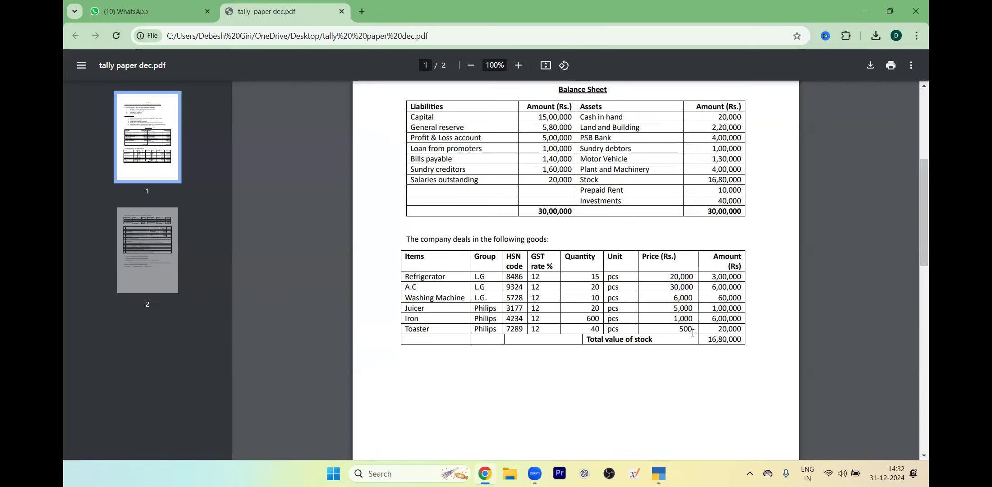
pyautogui.hotkey('alt', 'Tab')
pyautogui.press('Return')
pyautogui.press('Return')
pyautogui.press('Return')
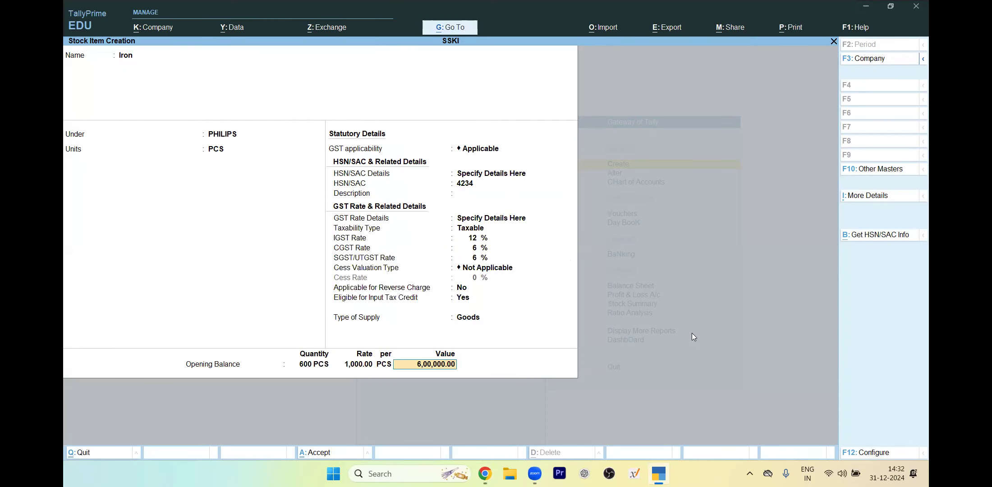
pyautogui.write('y')
# - Start a stock item Toaster under PHILIPS with units PCS
pyautogui.write('Toaster')
pyautogui.press('Return')
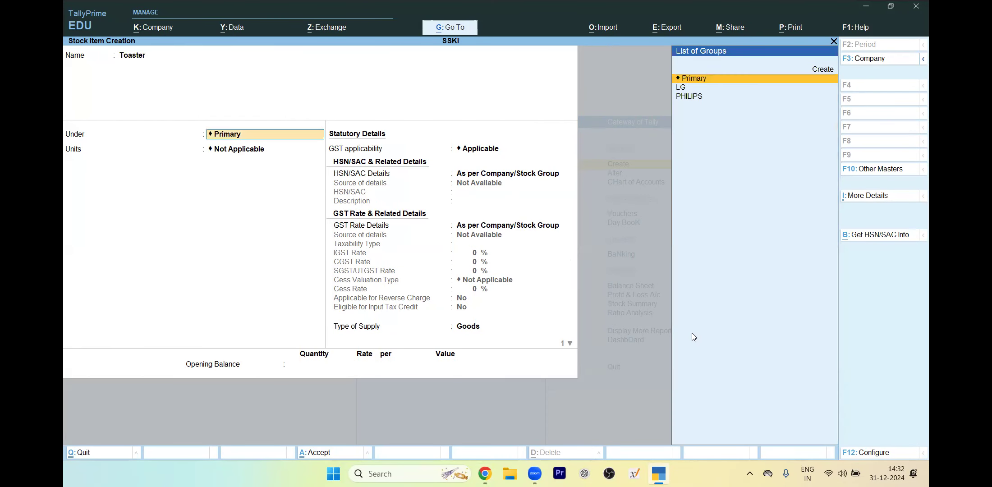
pyautogui.press('Down')
pyautogui.press('Down')
pyautogui.press('Return')
pyautogui.press('Return')
# - Keep GST applicable for Toaster and specify its HSN/SAC as 7289 from the question paper PDF, leaving the description blank
pyautogui.press('Return')
pyautogui.press('Down')
pyautogui.press('Return')
pyautogui.hotkey('alt', 'Tab')
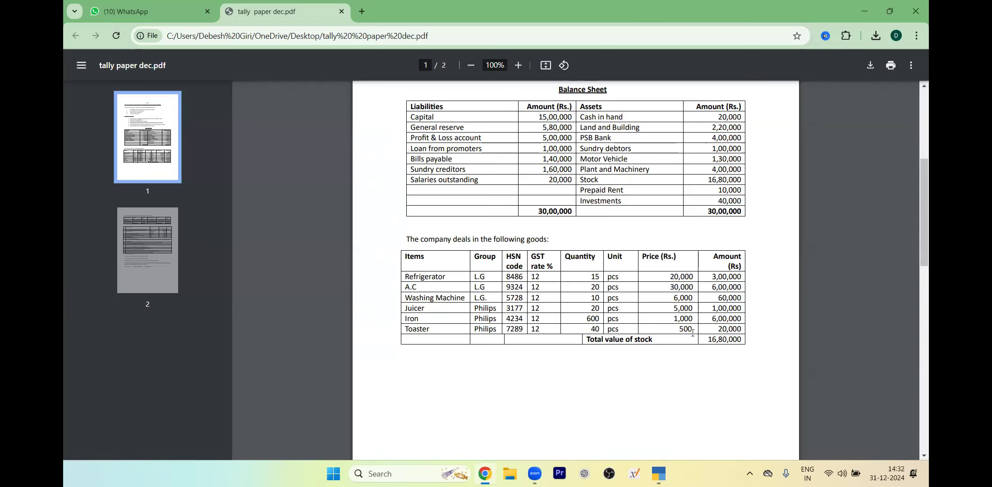
pyautogui.hotkey('alt', 'Tab')
pyautogui.write('7289')
pyautogui.press('Return')
pyautogui.press('Return')
# - Specify Toaster's GST rate details as Taxable with an IGST rate of 12%, keeping the supply type Goods
pyautogui.press('Down')
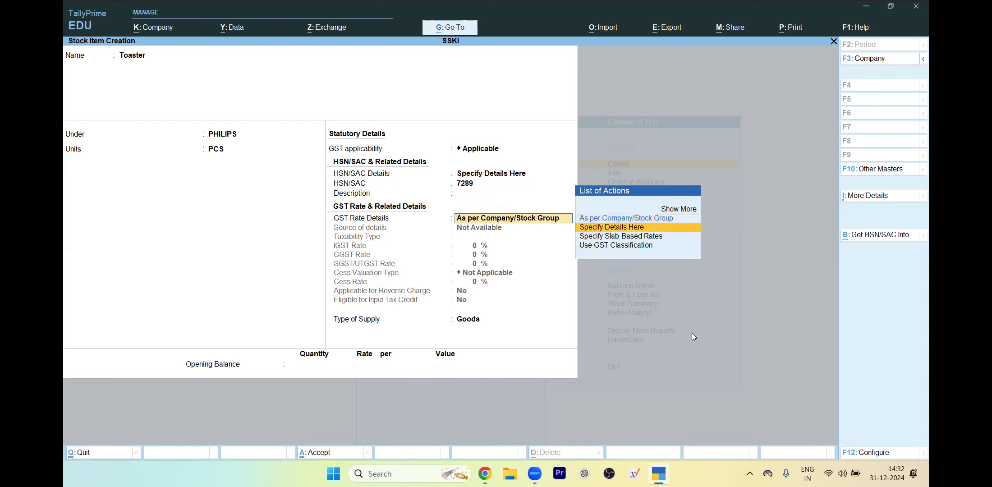
pyautogui.press('Return')
pyautogui.press('Return')
pyautogui.hotkey('alt', 'Tab')
pyautogui.hotkey('alt', 'Tab')
pyautogui.write('12')
pyautogui.press('Return')
pyautogui.press('Return')
pyautogui.press('Return')
pyautogui.press('Return')
pyautogui.press('Return')
pyautogui.press('Return')
pyautogui.press('Return')
# - Check the question paper PDF, enter Toaster's opening balance of 40 PCS at 500 each, and save the item
pyautogui.hotkey('alt', 'Tab')
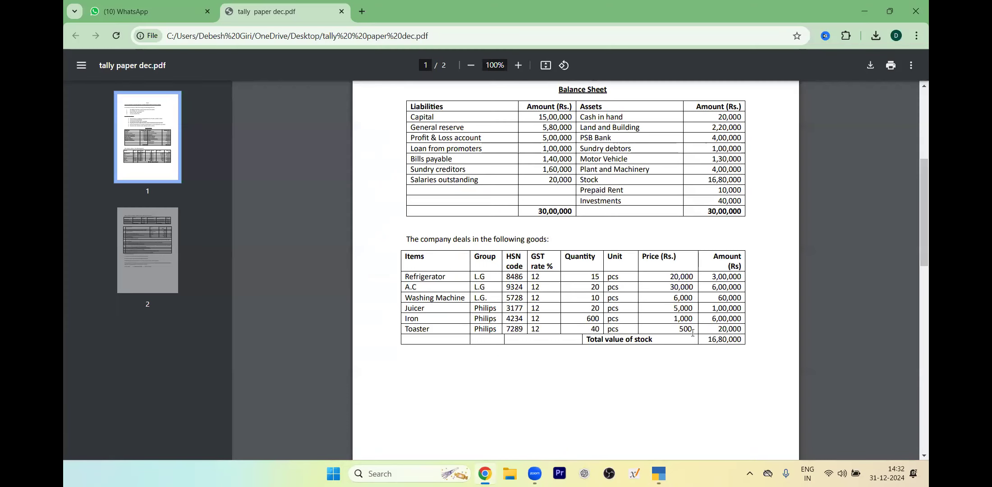
pyautogui.hotkey('alt', 'Tab')
pyautogui.write('40')
pyautogui.press('Return')
pyautogui.write('500')
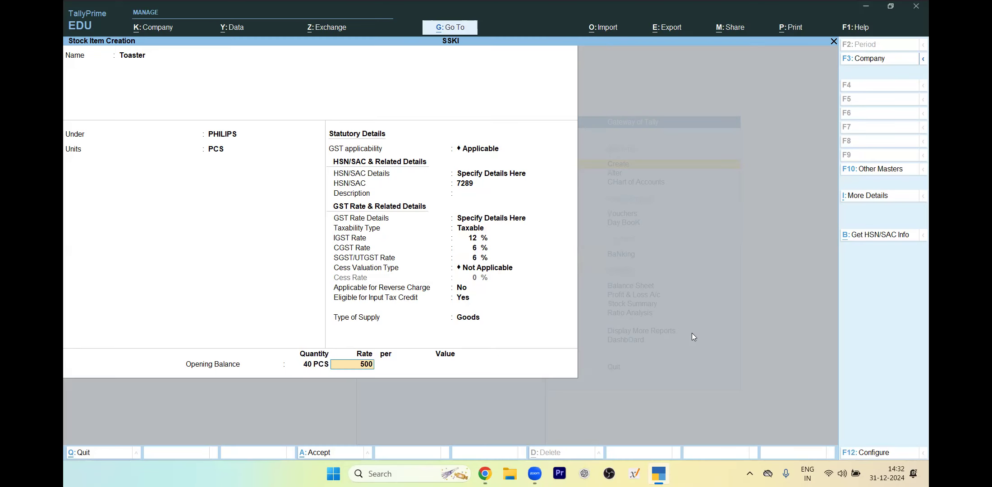
pyautogui.press('Return')
pyautogui.press('Return')
pyautogui.press('Return')
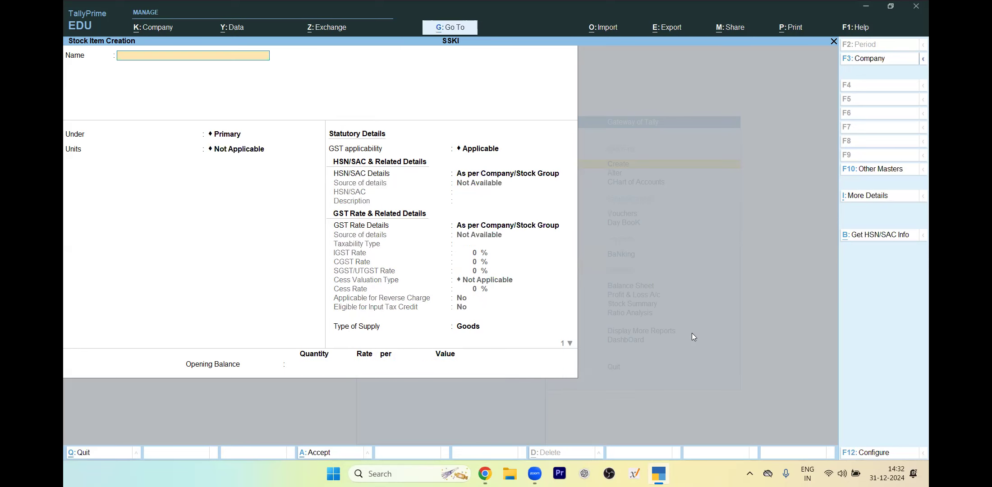
# - Leave stock item creation and display the company's Trial Balance to verify the opening balances
pyautogui.press('Escape')
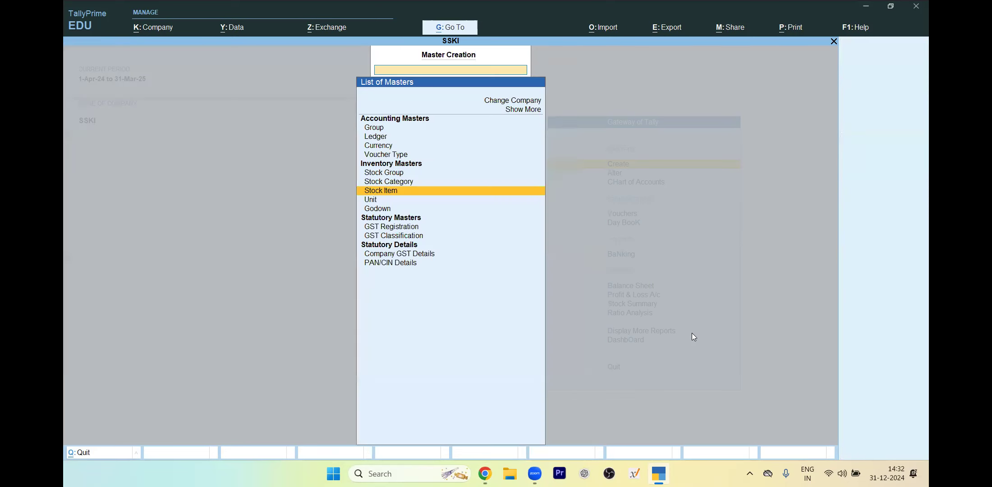
pyautogui.press('Escape')
pyautogui.press('Down')
pyautogui.press('Down')
pyautogui.press('Down')
pyautogui.press('Down')
pyautogui.press('Down')
pyautogui.press('Down')
pyautogui.press('Down')
pyautogui.press('Down')
pyautogui.press('Down')
pyautogui.press('Down')
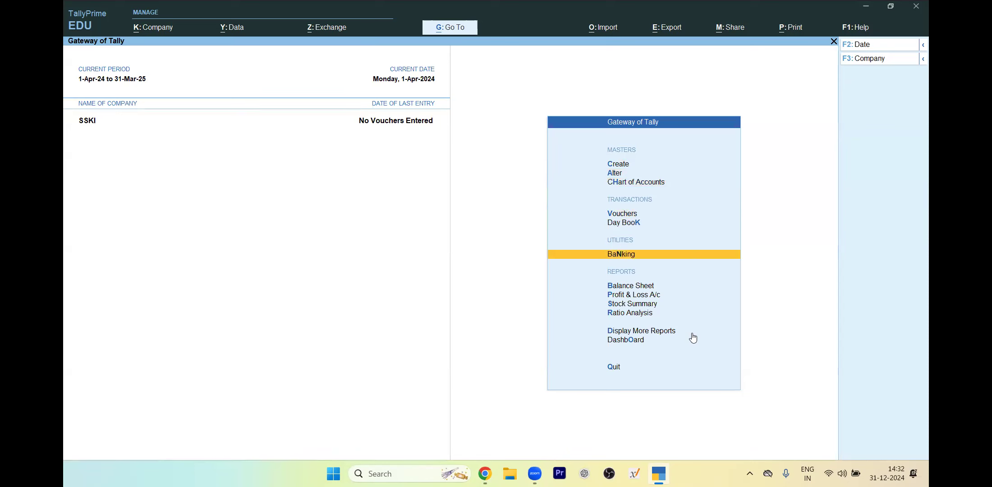
pyautogui.press('Return')
pyautogui.press('Return')
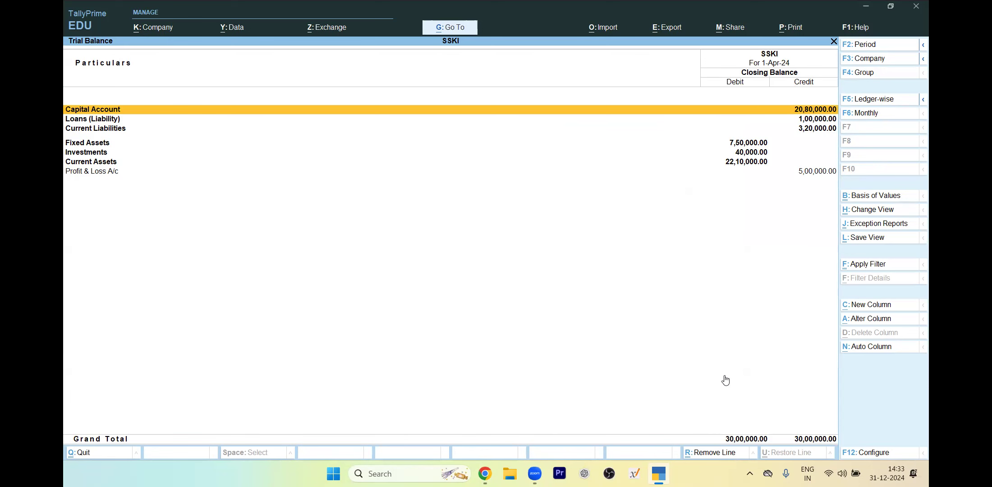
# - Compare the trial balance with the question paper PDF and read its second page's debtor, creditor and transaction lists
pyautogui.hotkey('alt', 'Tab')
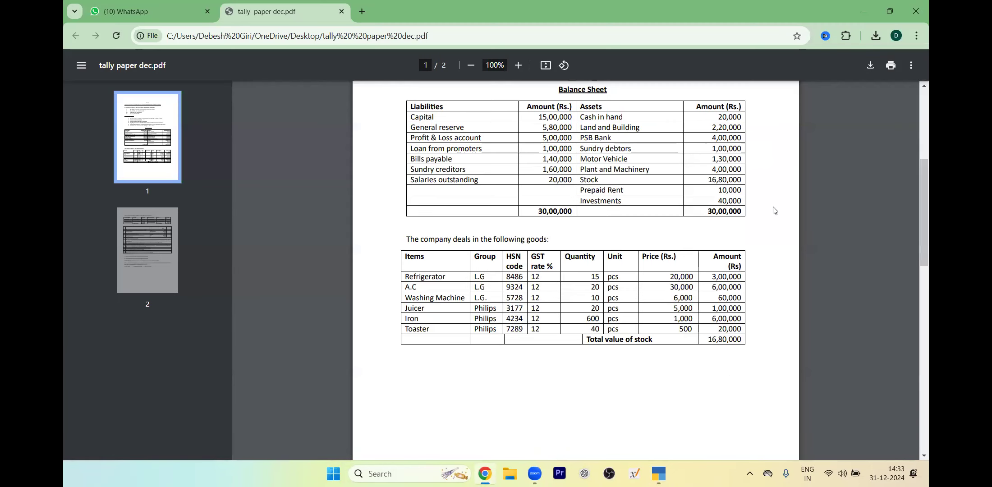
pyautogui.moveTo(925, 189); pyautogui.dragTo(928, 310)
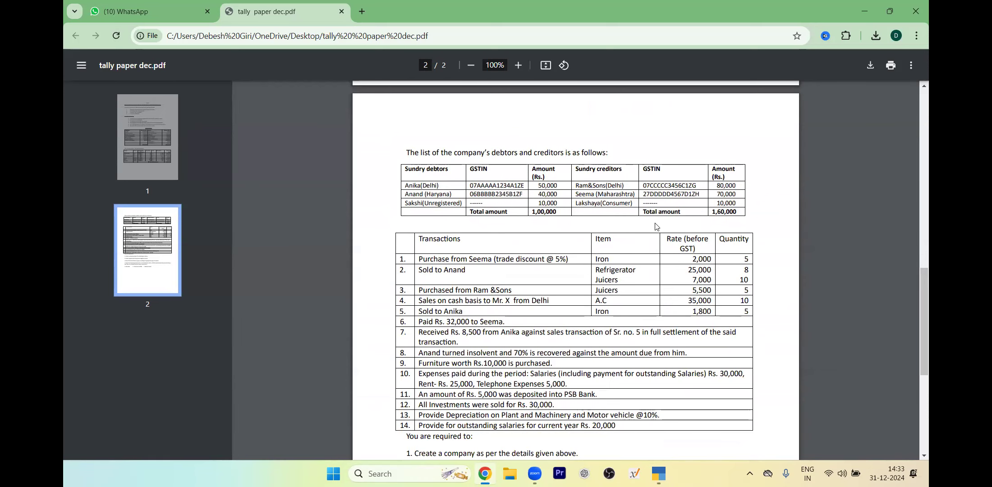
pyautogui.moveTo(922, 342)
pyautogui.mouseDown()
pyautogui.moveTo(920, 190)
pyautogui.moveTo(927, 330)
pyautogui.mouseUp()
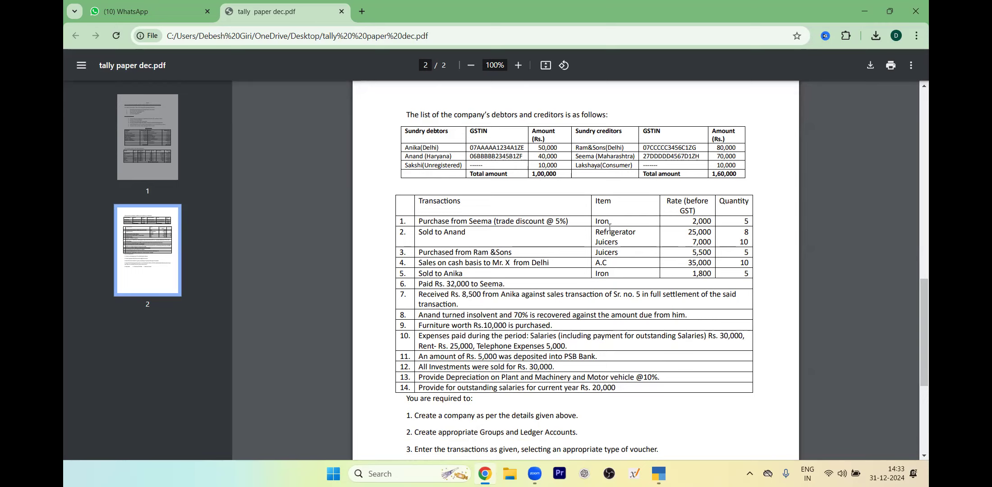
pyautogui.hotkey('alt', 'Tab')
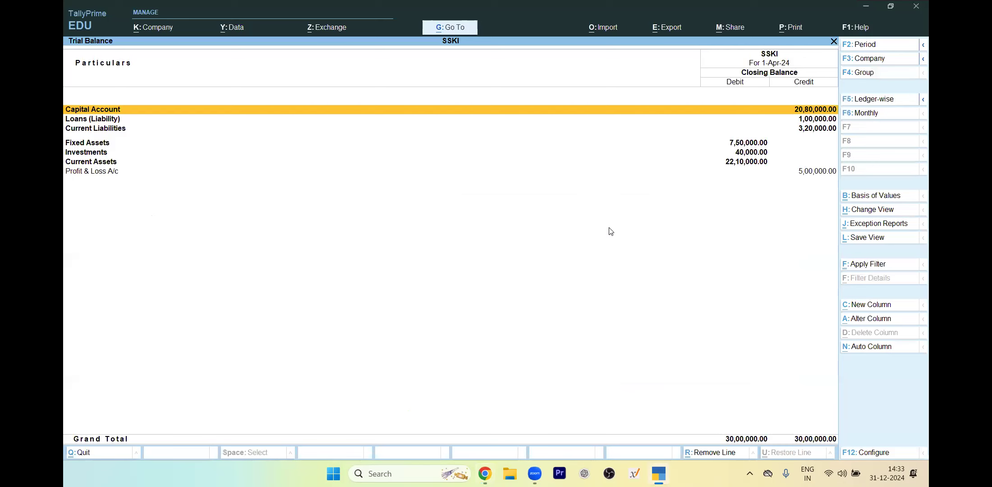
# - Leave the Trial Balance report and open the list of masters for alteration
pyautogui.press('Escape')
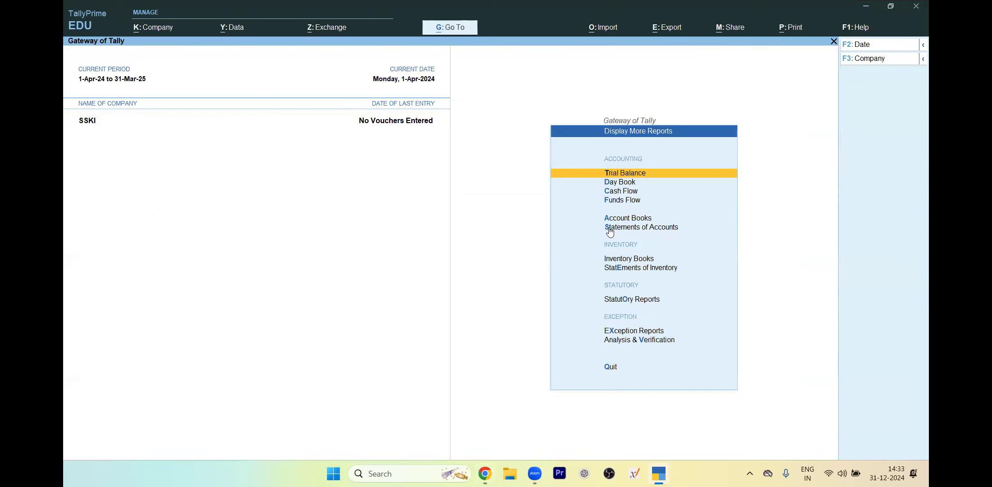
pyautogui.press('Escape')
pyautogui.press('Up')
pyautogui.press('Up')
pyautogui.press('Up')
pyautogui.press('Up')
pyautogui.press('Up')
pyautogui.press('Up')
pyautogui.press('Up')
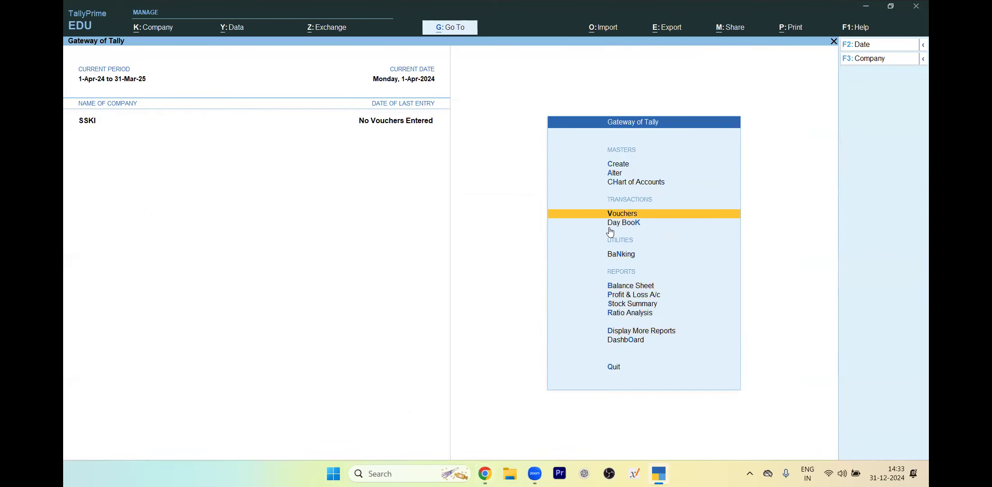
pyautogui.press('Up')
pyautogui.press('Up')
pyautogui.press('Return')
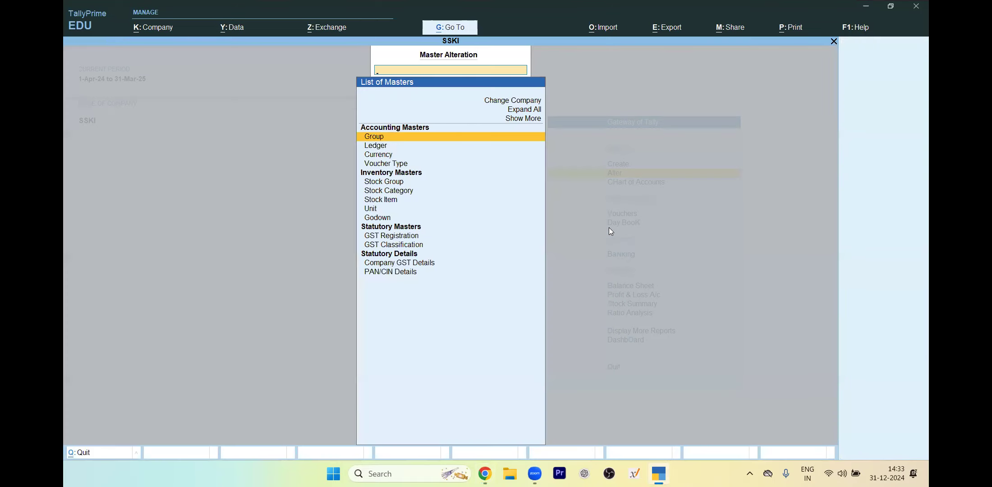
# - Open the Sundry Debtor ledger for alteration
pyautogui.press('Down')
pyautogui.press('Down')
pyautogui.press('Down')
pyautogui.press('Up')
pyautogui.press('Up')
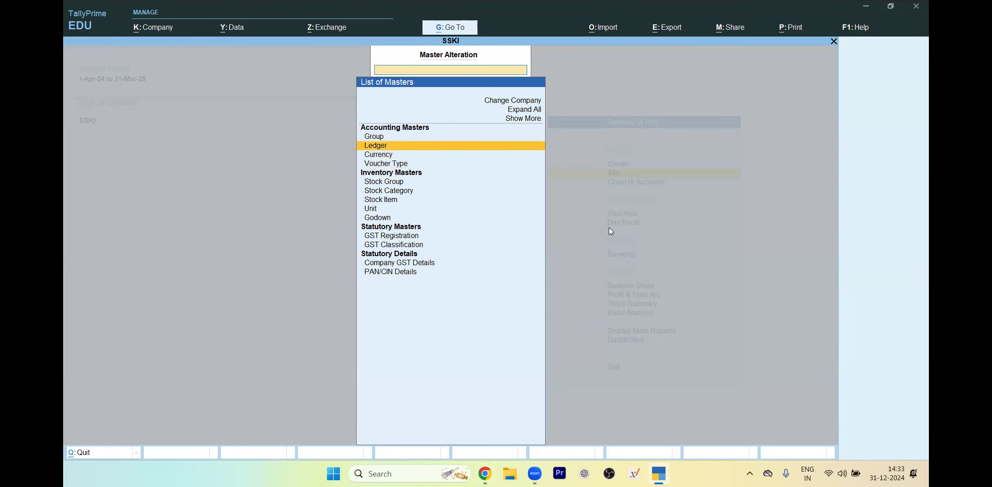
pyautogui.press('Return')
pyautogui.press('Down')
pyautogui.press('Down')
pyautogui.press('Down')
pyautogui.press('Down')
pyautogui.press('Down')
pyautogui.press('Down')
pyautogui.press('Down')
pyautogui.press('Down')
pyautogui.press('Down')
pyautogui.press('Down')
pyautogui.press('Down')
pyautogui.press('Down')
pyautogui.press('Down')
pyautogui.press('Down')
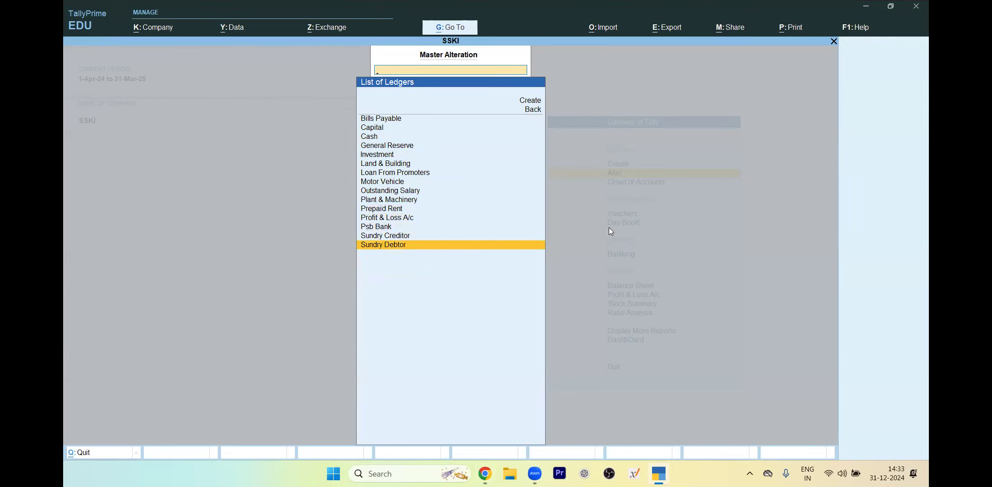
pyautogui.press('Return')
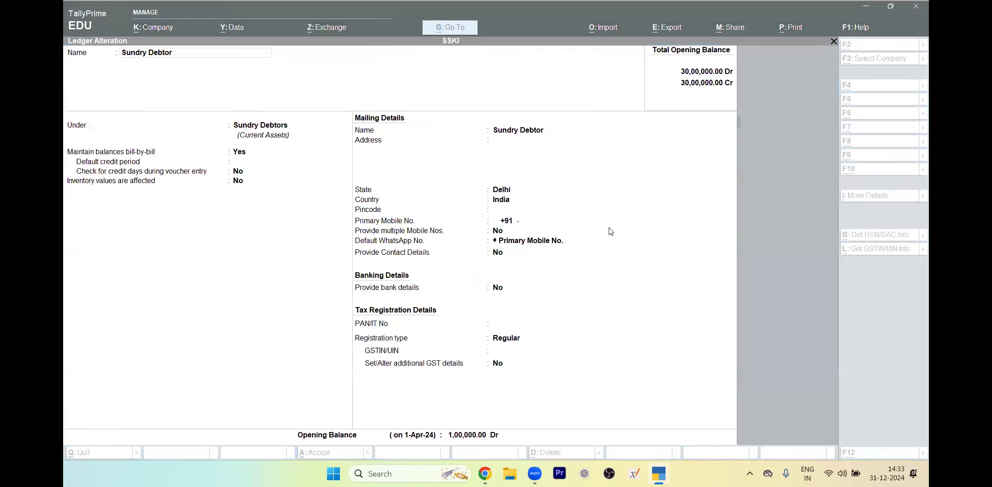
# - Check the Sundry Debtor ledger against the list of individual debtors in the question paper PDF
pyautogui.hotkey('alt', 'Tab')
pyautogui.hotkey('alt', 'Tab')
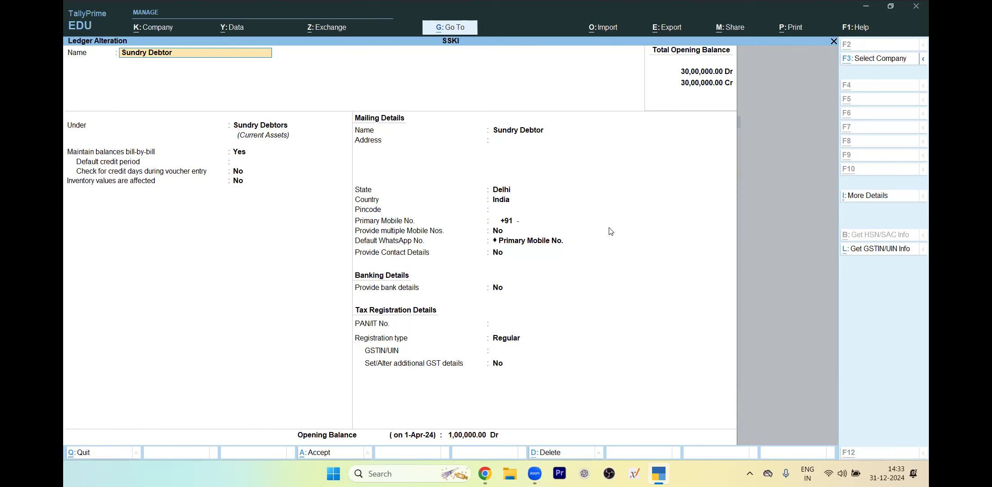
pyautogui.hotkey('alt', 'Tab')
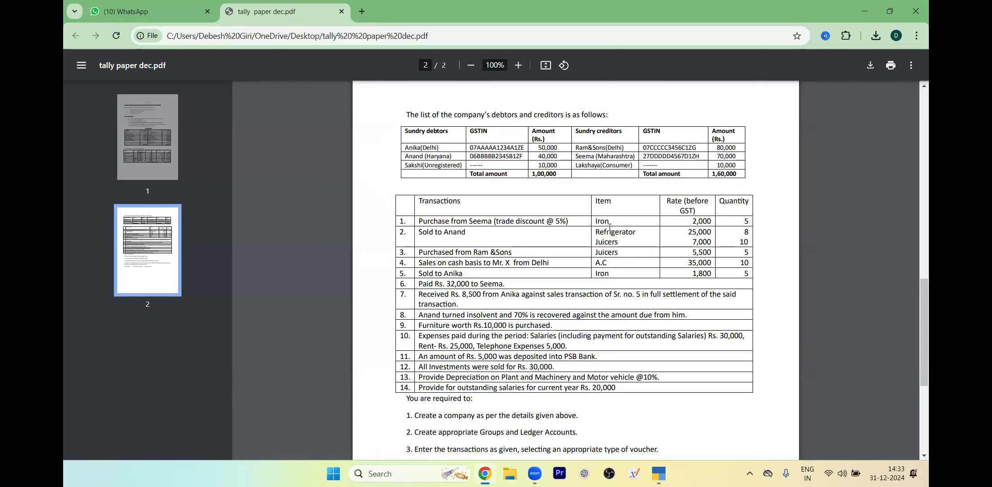
# - Switch back to TallyPrime and delete the Sundry Debtor ledger
pyautogui.hotkey('alt', 'Tab')
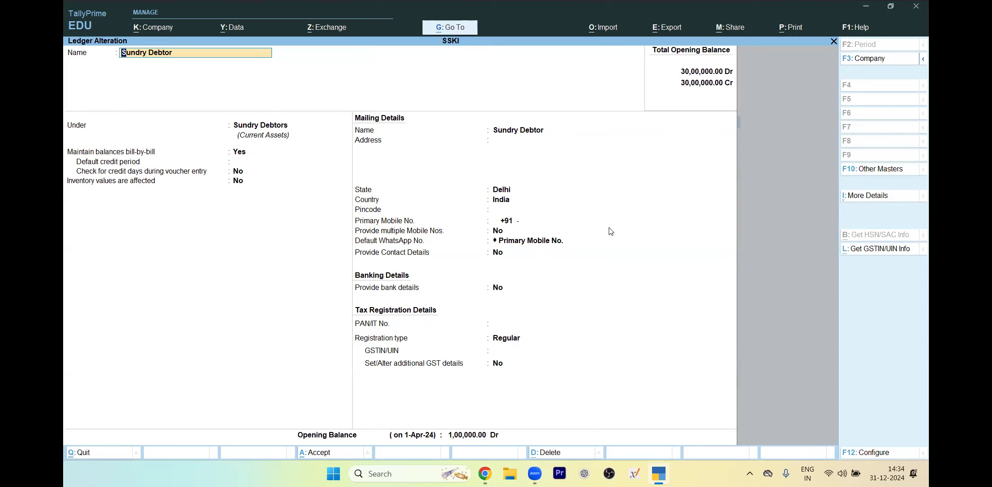
pyautogui.press('alt')
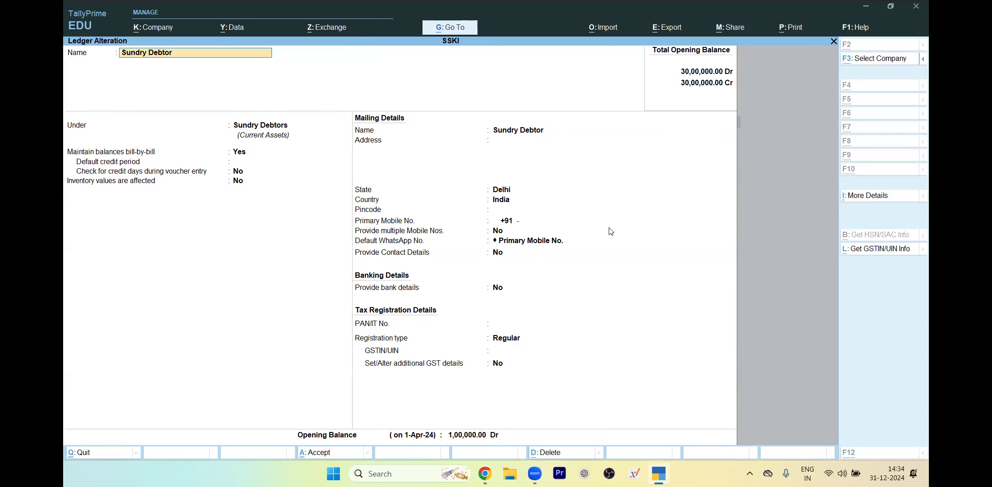
pyautogui.hotkey('alt', 'd')
pyautogui.press('y')
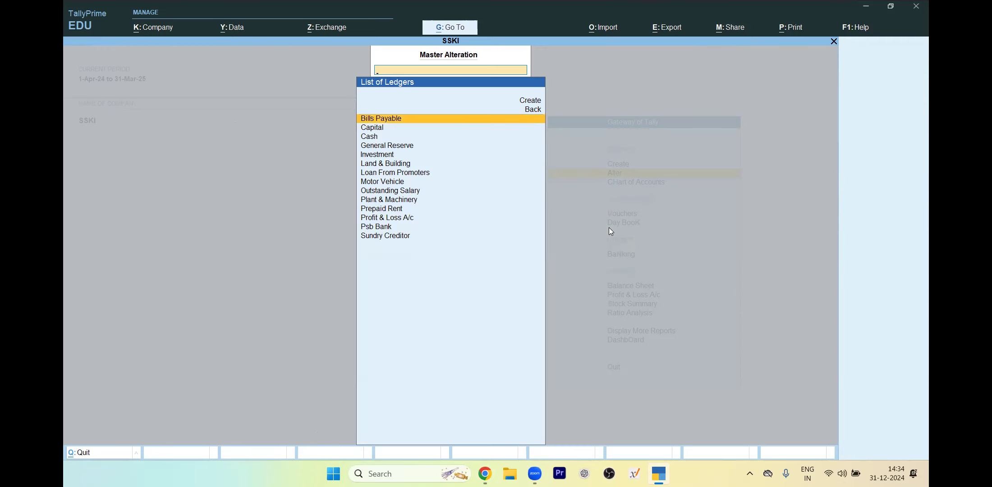
# - Delete the Sundry Creditor ledger and return to the Gateway of Tally
pyautogui.press('Down')
pyautogui.press('Down')
pyautogui.press('Down')
pyautogui.press('Down')
pyautogui.press('Down')
pyautogui.press('Down')
pyautogui.press('Down')
pyautogui.press('Down')
pyautogui.press('Down')
pyautogui.press('Down')
pyautogui.press('Down')
pyautogui.press('Down')
pyautogui.press('Down')
pyautogui.press('Return')
pyautogui.press('alt')
pyautogui.hotkey('alt', 'd')
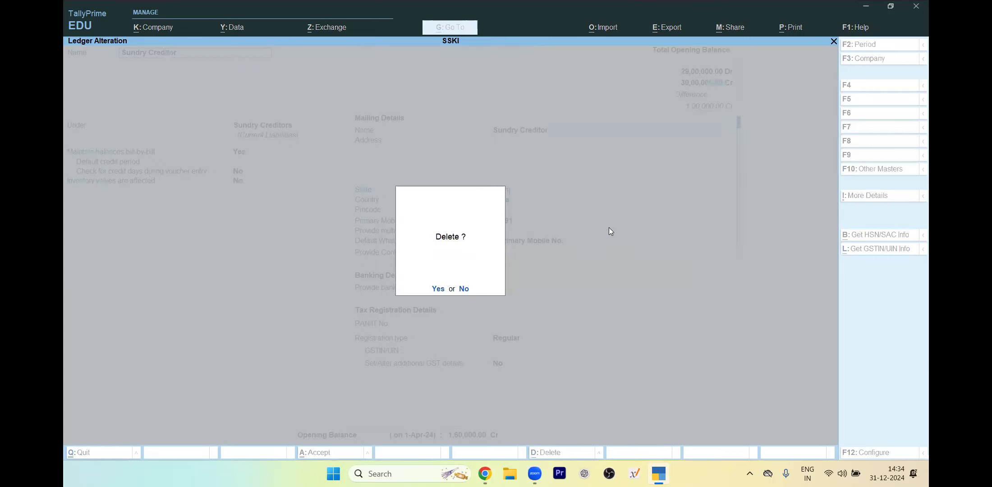
pyautogui.press('y')
pyautogui.press('Escape')
pyautogui.press('Escape')
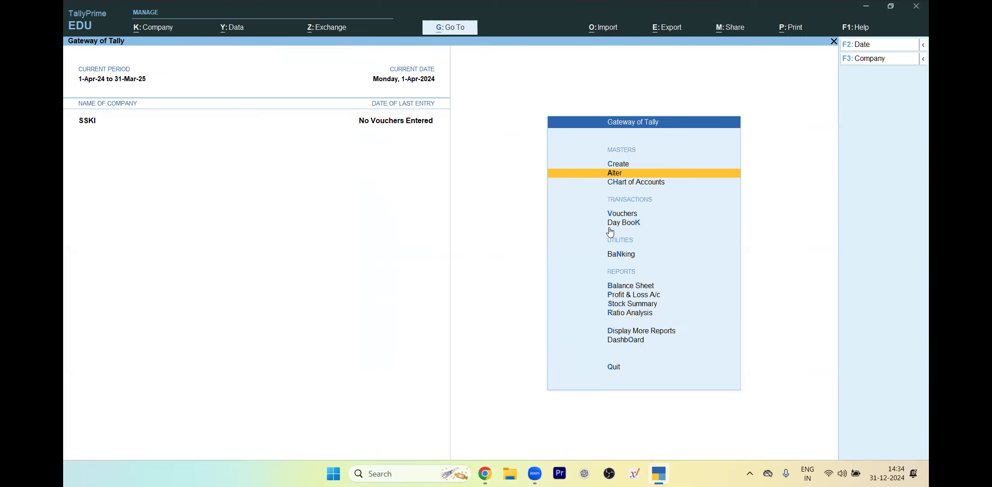
# - Start creating a new ledger and check the debtor list in the question paper PDF
pyautogui.press('c')
pyautogui.press('Down')
pyautogui.press('Down')
pyautogui.press('Up')
pyautogui.press('Return')
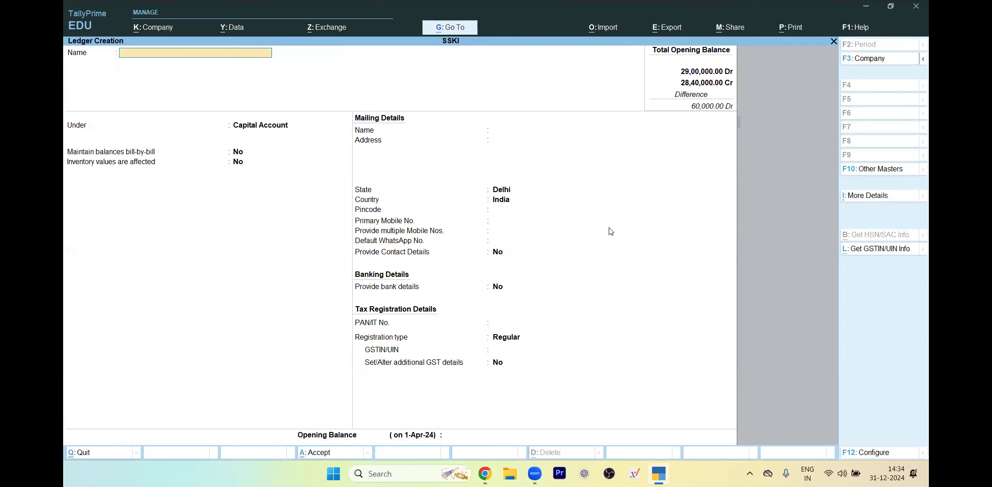
pyautogui.hotkey('alt', 'Tab')
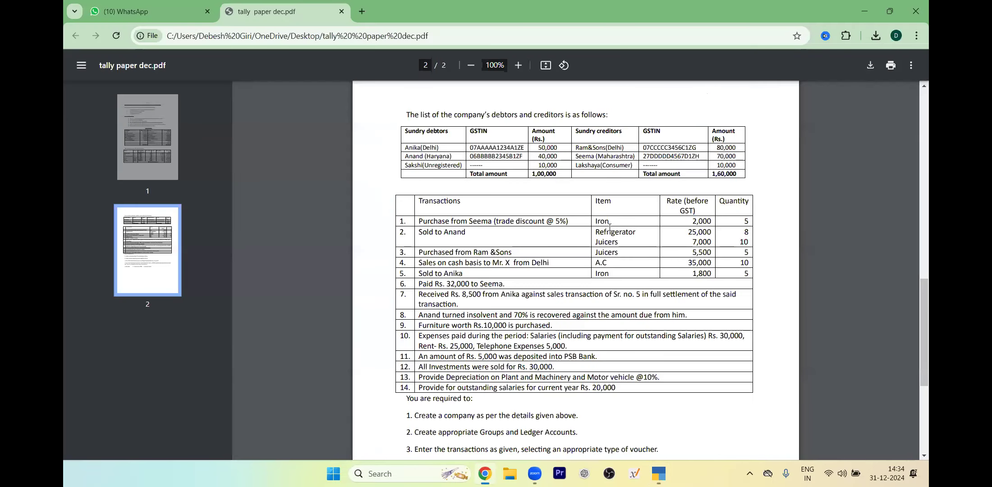
pyautogui.hotkey('alt', 'Tab')
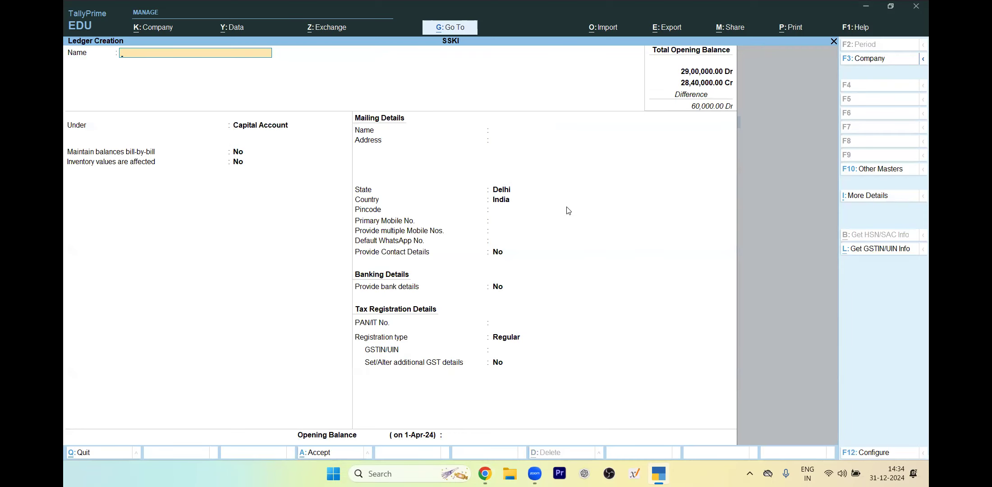
# - Name the ledger after the first debtor in the question paper and group it under Sundry Debtors
pyautogui.write('ANKI')
pyautogui.press('BackSpace')
pyautogui.press('BackSpace')
pyautogui.press('BackSpace')
pyautogui.write('nika')
pyautogui.press('Return')
pyautogui.write('S')
pyautogui.press('Down')
pyautogui.press('Down')
pyautogui.press('Down')
pyautogui.press('Down')
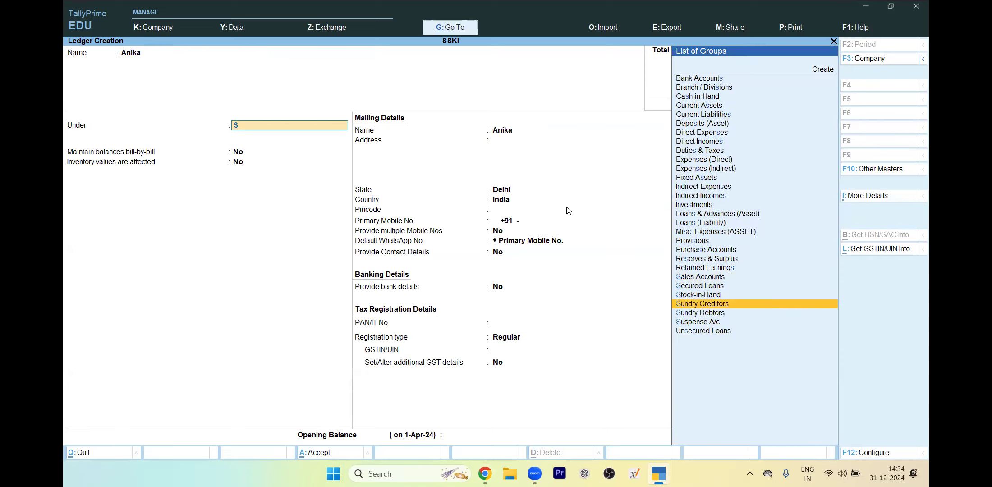
pyautogui.press('Return')
# - Keep bill-by-bill balances for the first debtor and set the mailing state to Delhi
pyautogui.press('Return')
pyautogui.press('Return')
pyautogui.press('Return')
pyautogui.press('Return')
pyautogui.press('Return')
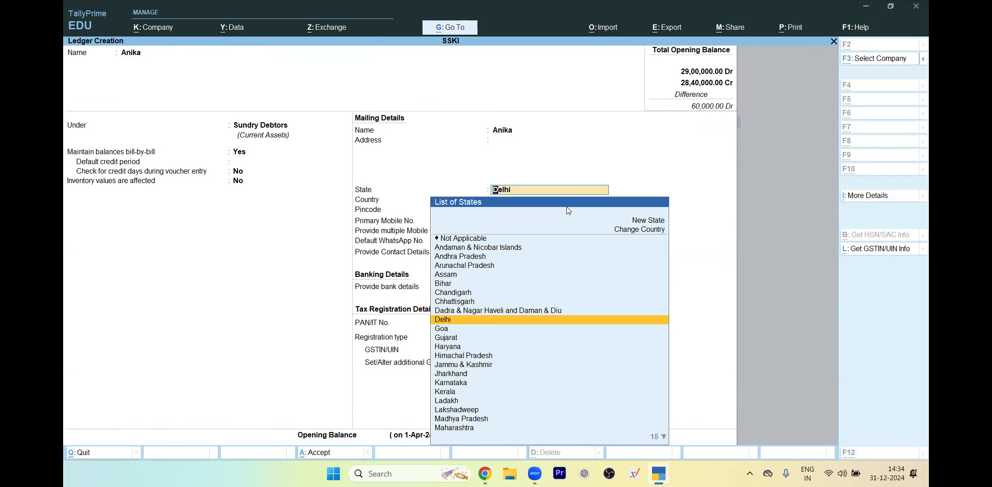
pyautogui.press('Return')
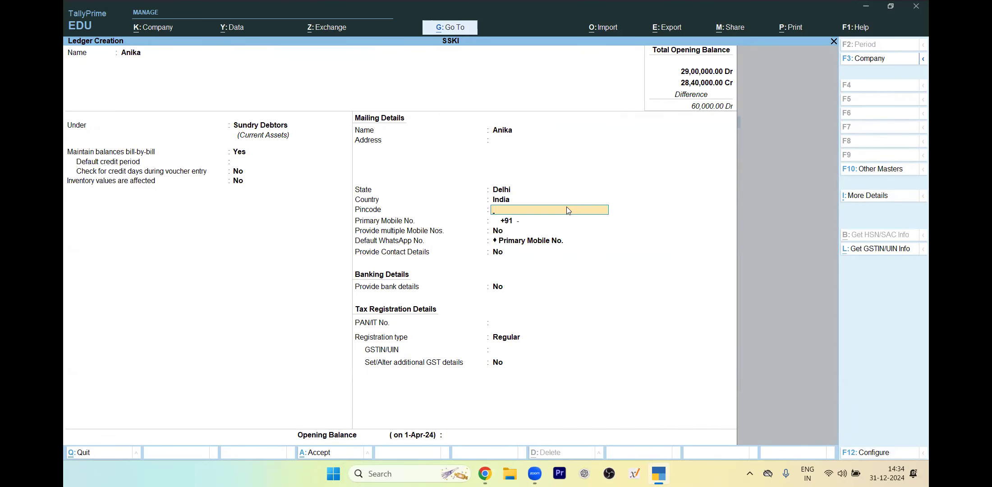
# - Leave the first debtor's contact, bank and PAN details blank and keep the GST registration type Regular, as the question paper requires
pyautogui.hotkey('alt', 'Tab')
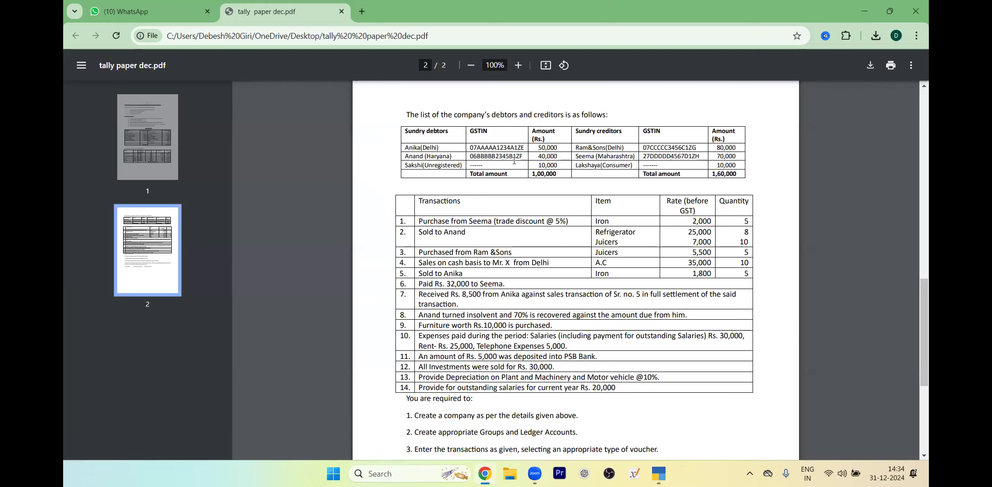
pyautogui.click(519, 67)
pyautogui.click(519, 67)
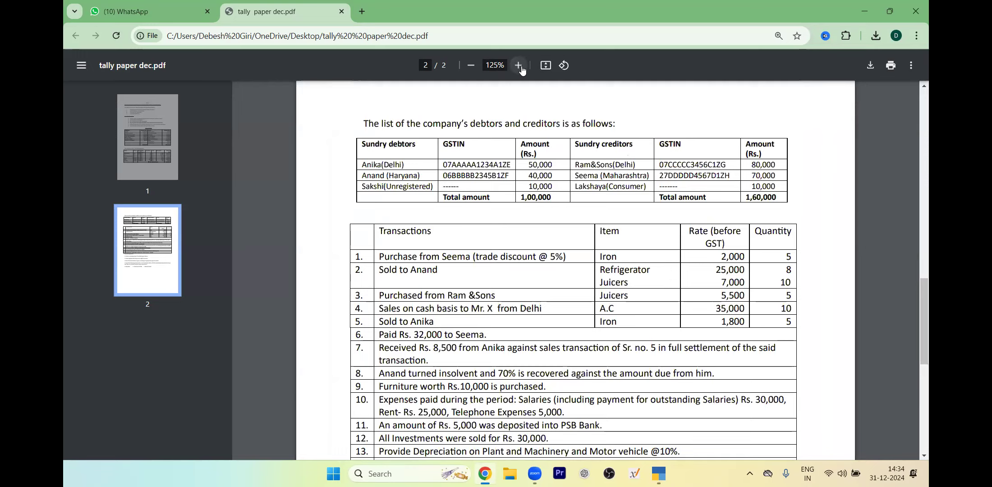
pyautogui.click(521, 66)
pyautogui.hotkey('alt', 'Tab')
pyautogui.press('Return')
pyautogui.press('Return')
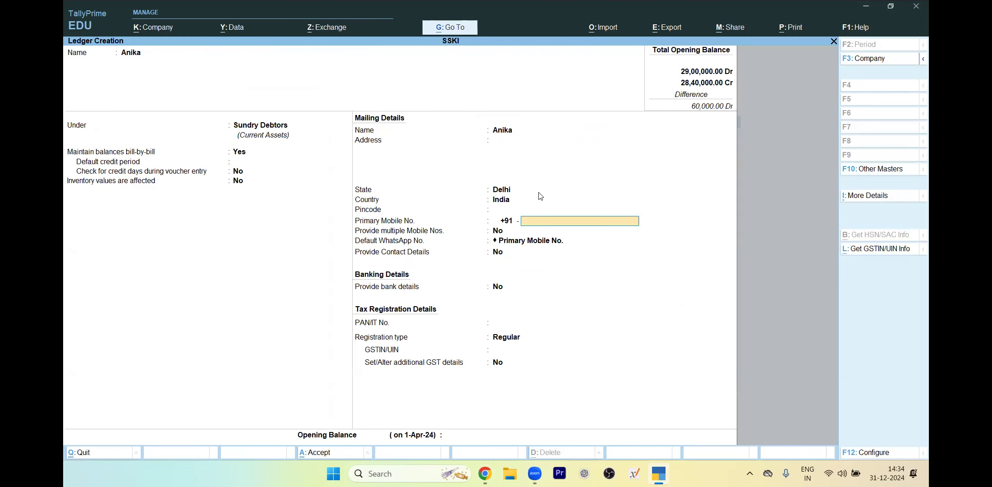
pyautogui.press('Return')
pyautogui.press('Return')
pyautogui.press('Return')
pyautogui.press('Return')
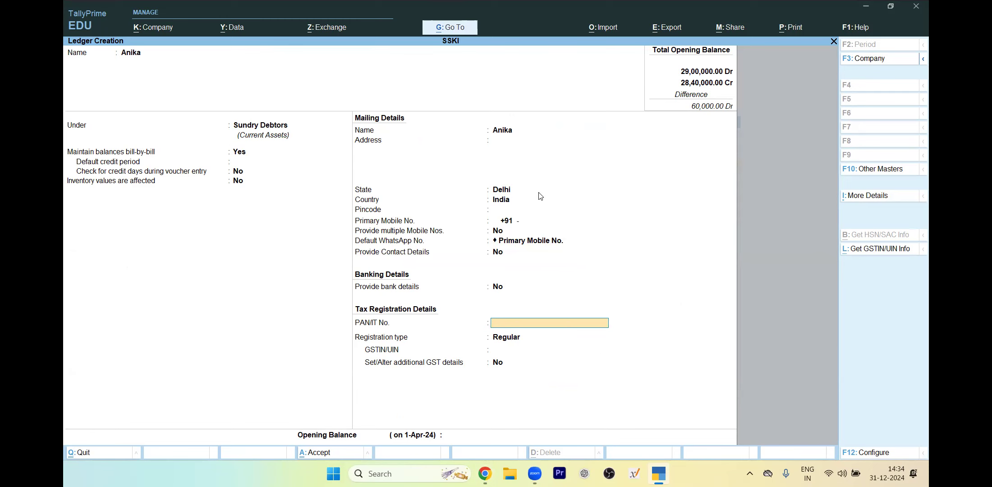
pyautogui.hotkey('alt', 'Tab')
pyautogui.hotkey('alt', 'Tab')
pyautogui.press('Return')
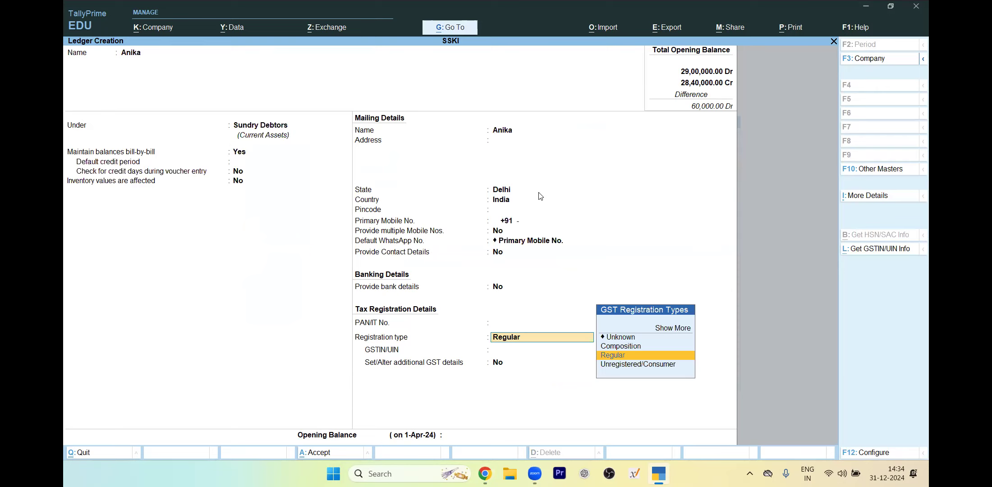
pyautogui.hotkey('alt', 'Tab')
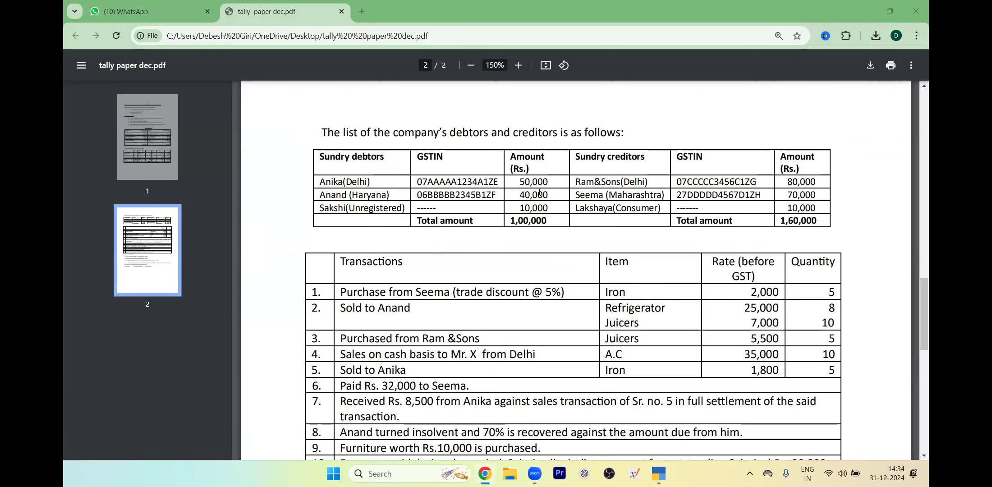
pyautogui.hotkey('alt', 'Tab')
pyautogui.press('Return')
# - Enter the first debtor's GSTIN from the question paper
pyautogui.hotkey('alt', 'Tab')
pyautogui.hotkey('alt', 'Tab')
pyautogui.write('07AAAAA123')
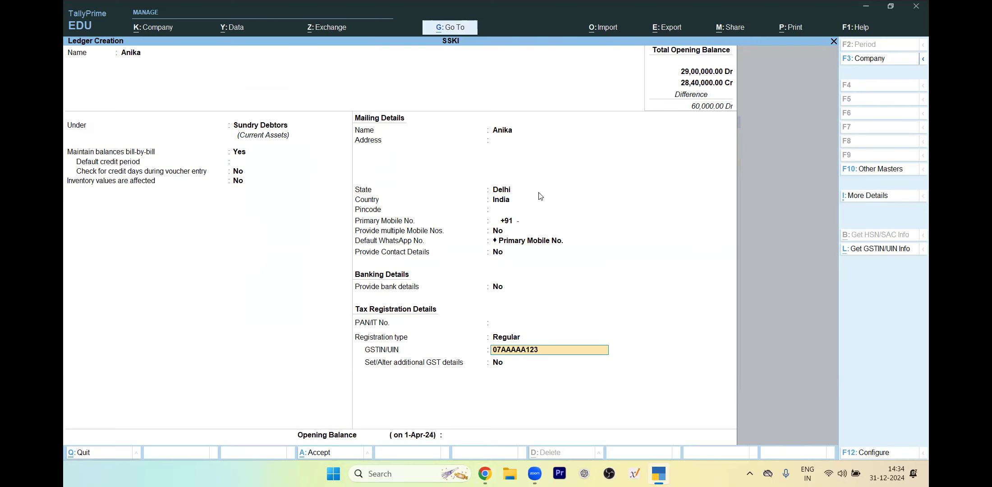
pyautogui.hotkey('alt', 'Tab')
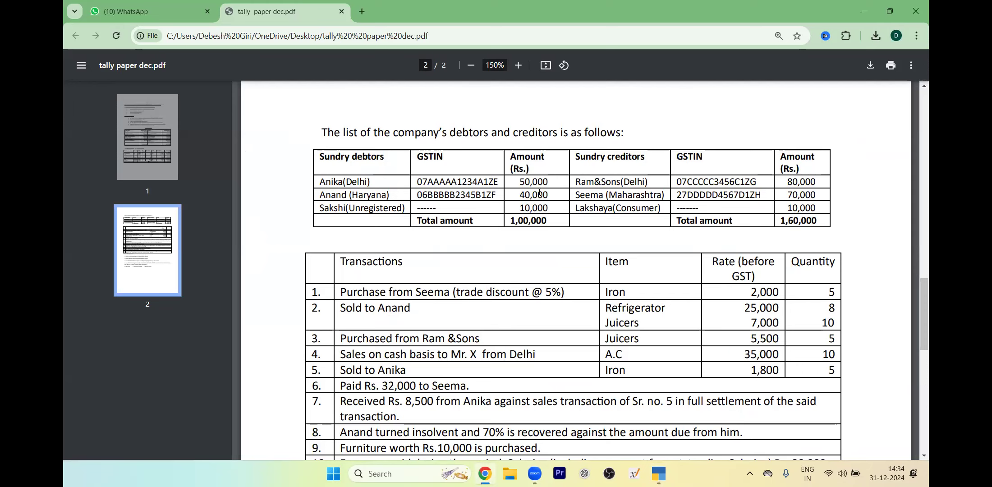
pyautogui.hotkey('alt', 'Tab')
pyautogui.write('234')
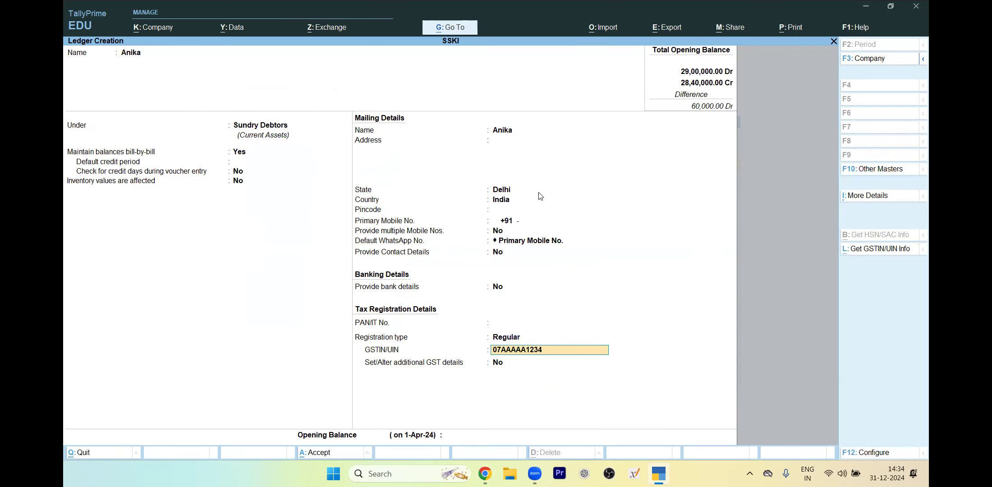
pyautogui.write('A1ZE')
pyautogui.press('Return')
# - Set the first debtor's opening balance to 50,000 Dr, keep it on account without bill references, and save the ledger
pyautogui.hotkey('alt', 'Tab')
pyautogui.hotkey('alt', 'Tab')
pyautogui.press('Return')
pyautogui.press('Return')
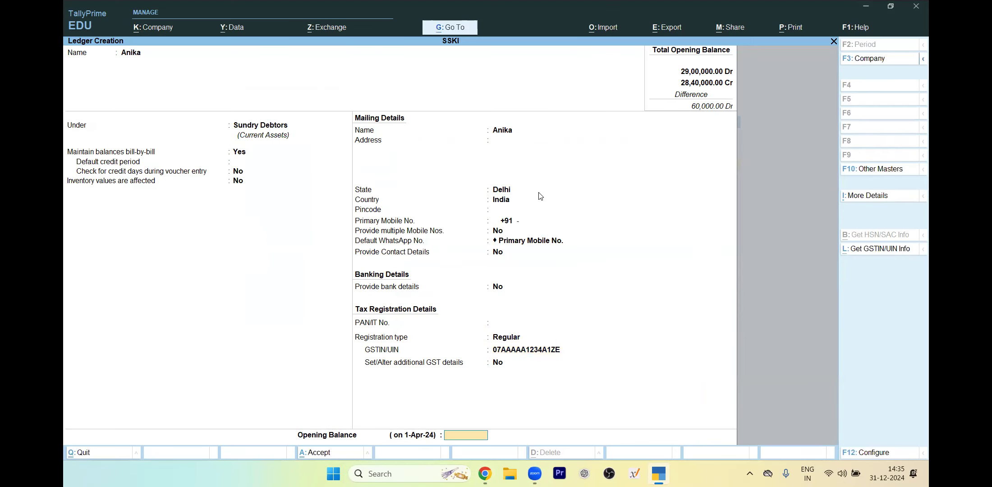
pyautogui.press('Return')
pyautogui.press('Escape')
pyautogui.hotkey('alt', 'Tab')
pyautogui.hotkey('alt', 'Tab')
pyautogui.write('50000')
pyautogui.press('Return')
pyautogui.press('Return')
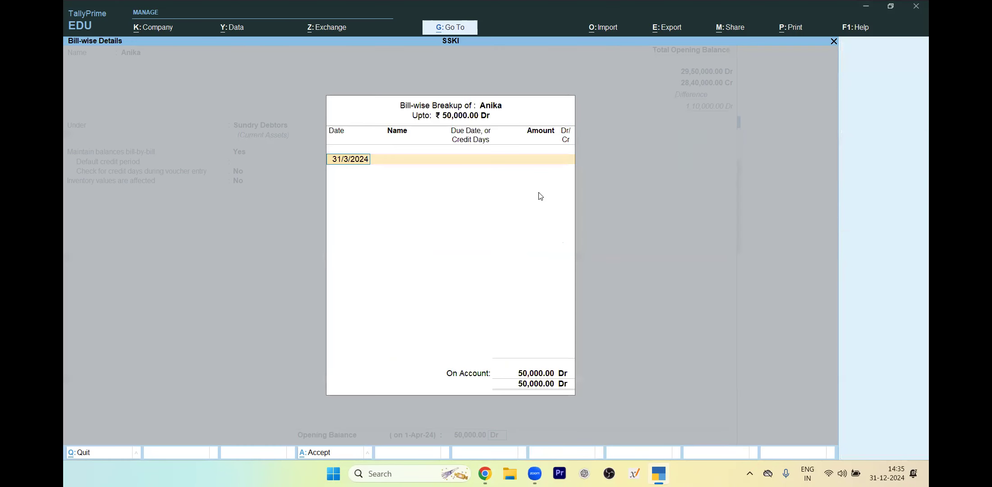
pyautogui.press('Return')
pyautogui.press('Return')
pyautogui.press('Return')
# - Name the new Sundry Debtors ledger after the second listed debtor and set its mailing state to Haryana
pyautogui.hotkey('alt', 'Tab')
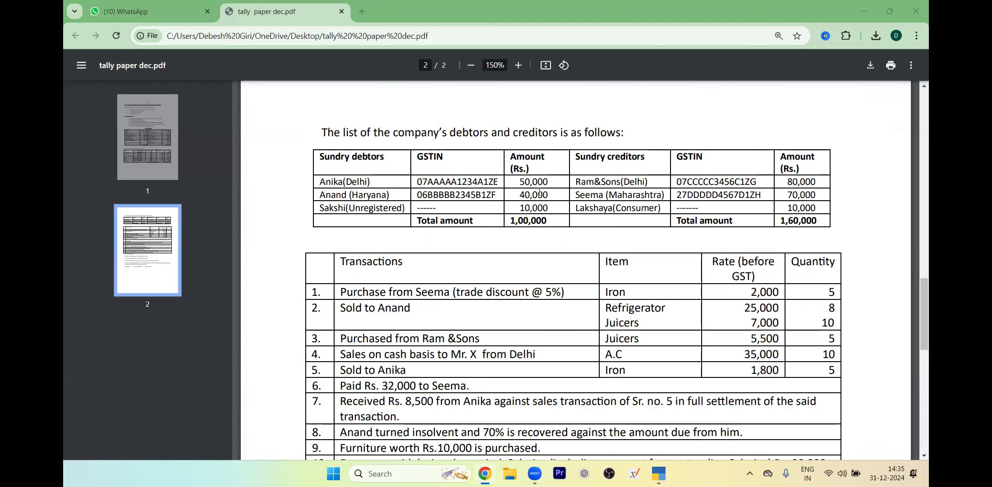
pyautogui.hotkey('alt', 'Tab')
pyautogui.write('Anand')
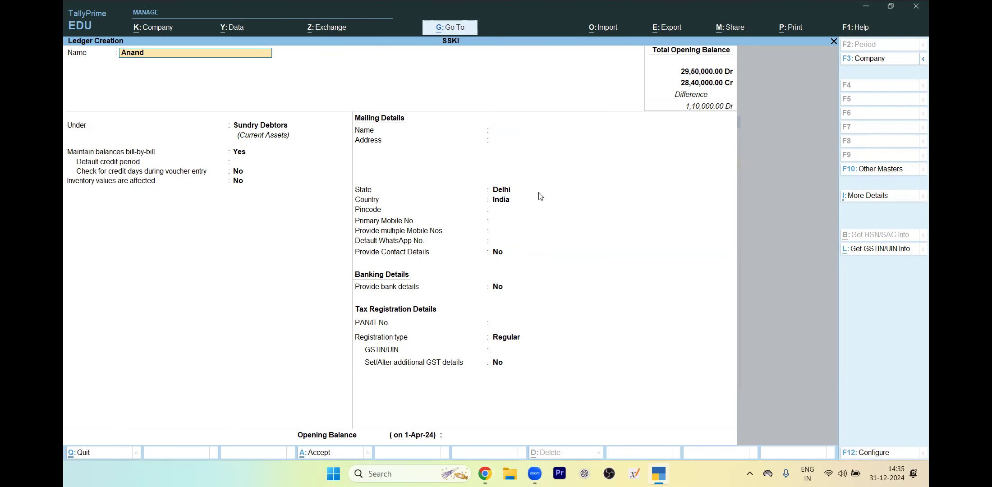
pyautogui.press('Return')
pyautogui.press('Return')
pyautogui.press('Return')
pyautogui.press('Return')
pyautogui.press('Return')
pyautogui.press('Return')
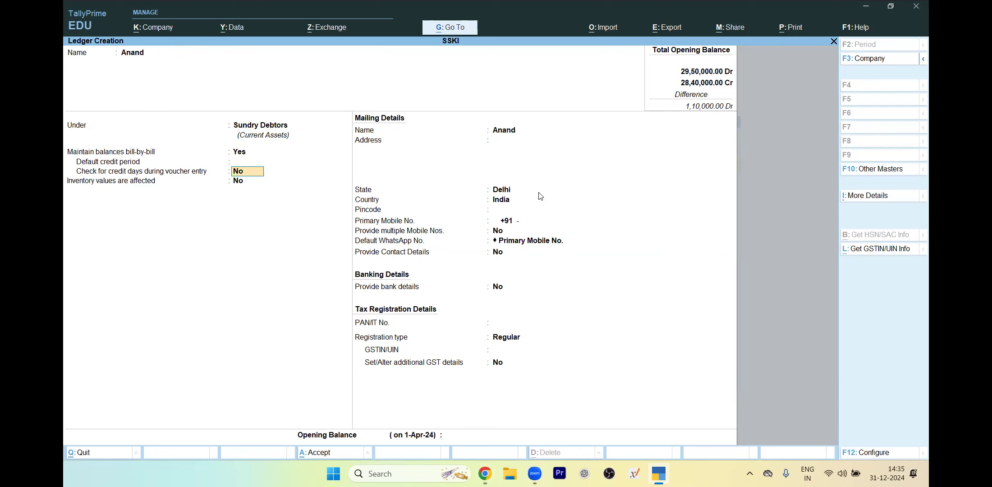
pyautogui.press('Return')
pyautogui.write('Ha')
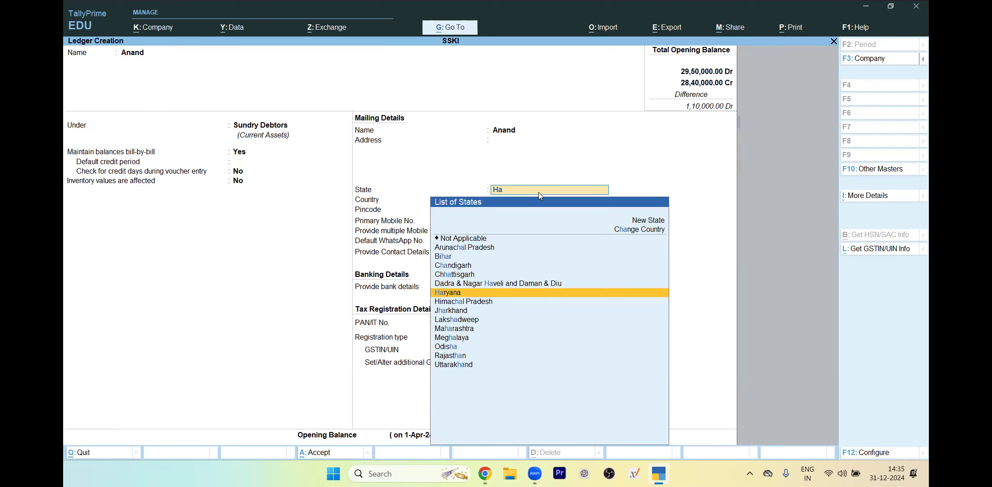
pyautogui.press('Return')
# - Skip the second debtor's optional contact, bank and PAN details and keep the Regular GST registration type
pyautogui.press('Return')
pyautogui.press('Return')
pyautogui.press('Return')
pyautogui.press('Return')
pyautogui.press('Return')
pyautogui.press('Return')
pyautogui.press('Return')
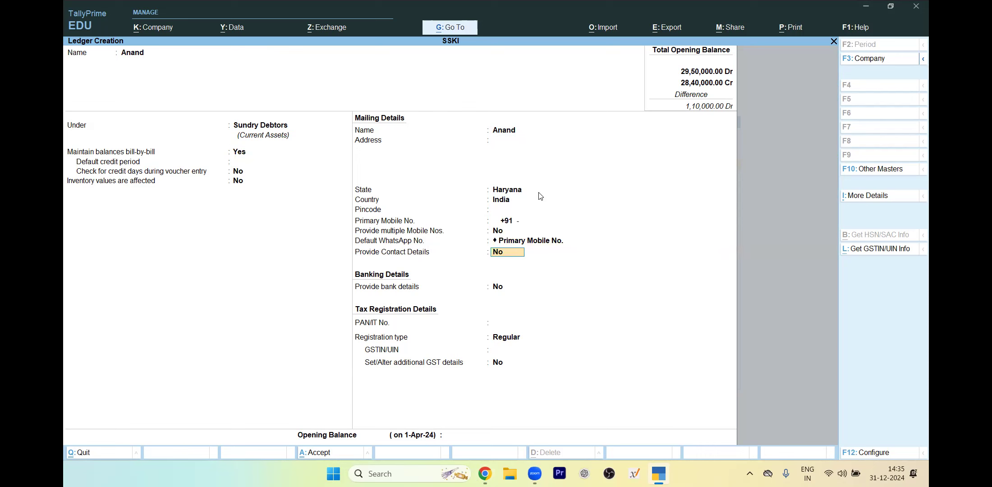
pyautogui.press('Return')
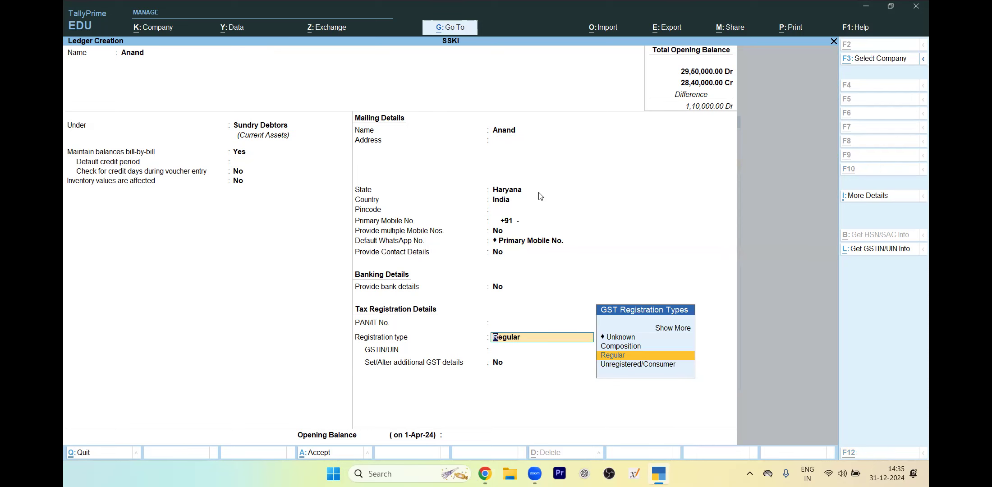
pyautogui.hotkey('alt', 'Tab')
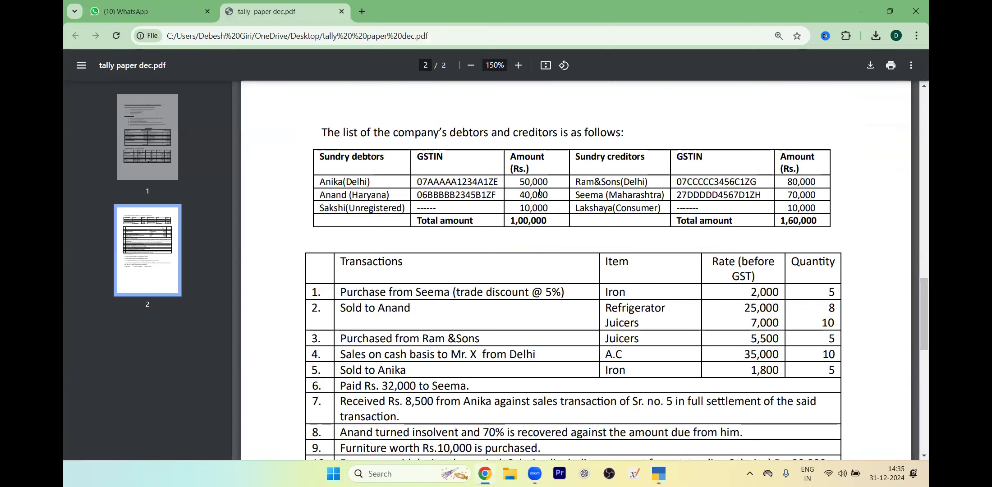
pyautogui.hotkey('alt', 'Tab')
pyautogui.press('Return')
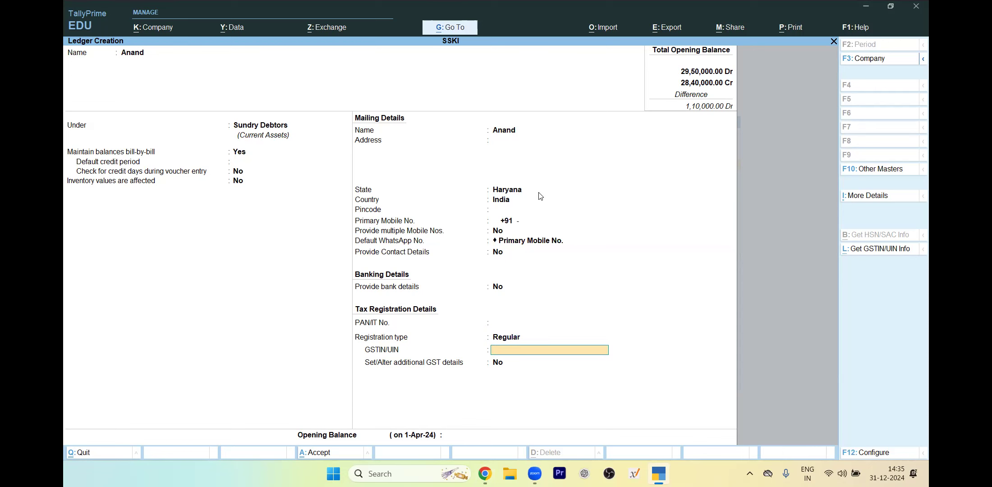
# - Enter the second debtor's GSTIN from the question paper and leave the additional GST details at No
pyautogui.hotkey('alt', 'Tab')
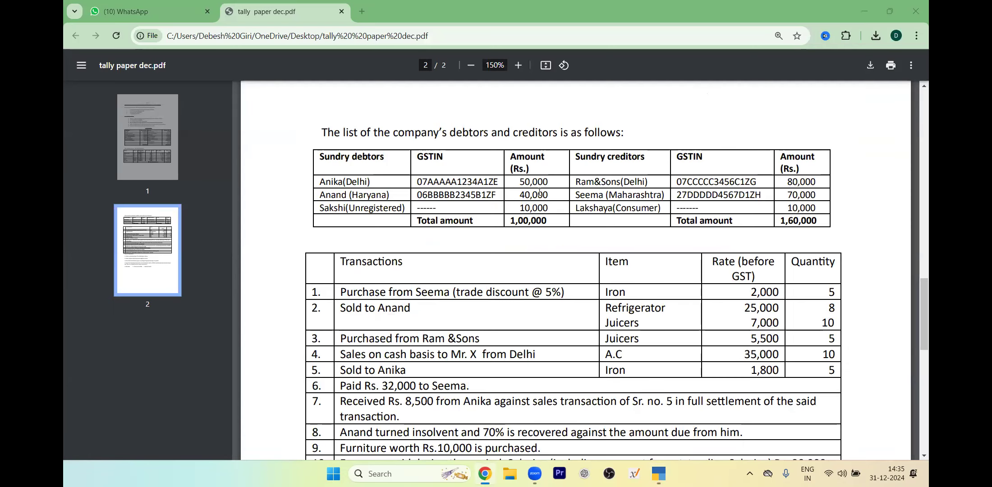
pyautogui.hotkey('alt', 'Tab')
pyautogui.write('06BBBBB')
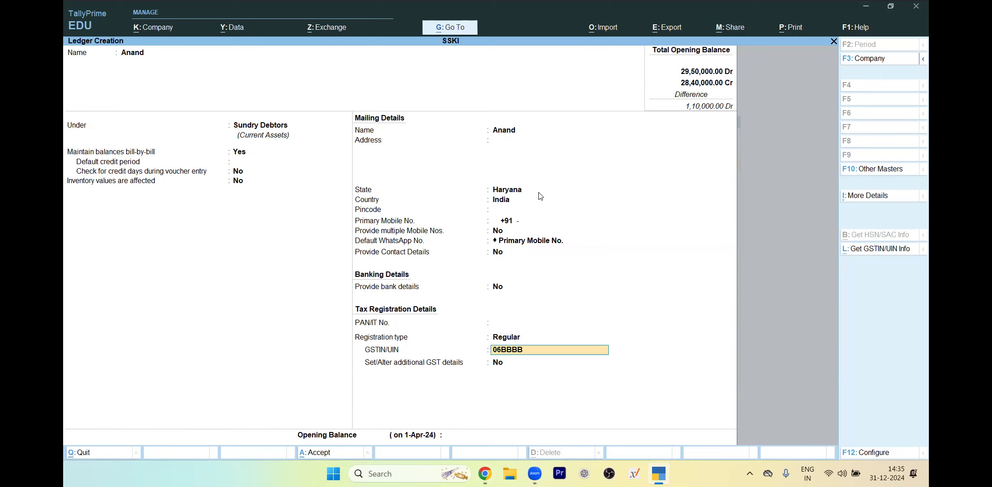
pyautogui.hotkey('alt', 'Tab')
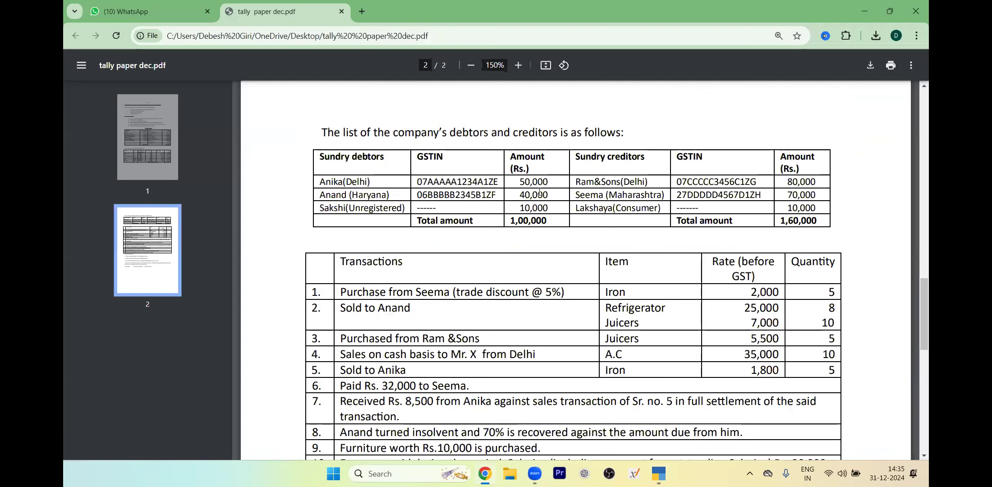
pyautogui.hotkey('alt', 'Tab')
pyautogui.write('2345')
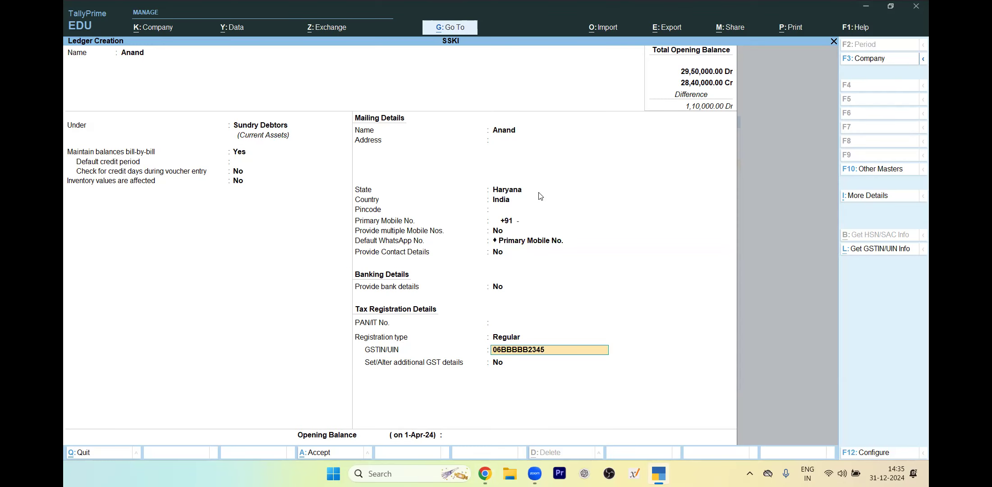
pyautogui.hotkey('alt', 'Tab')
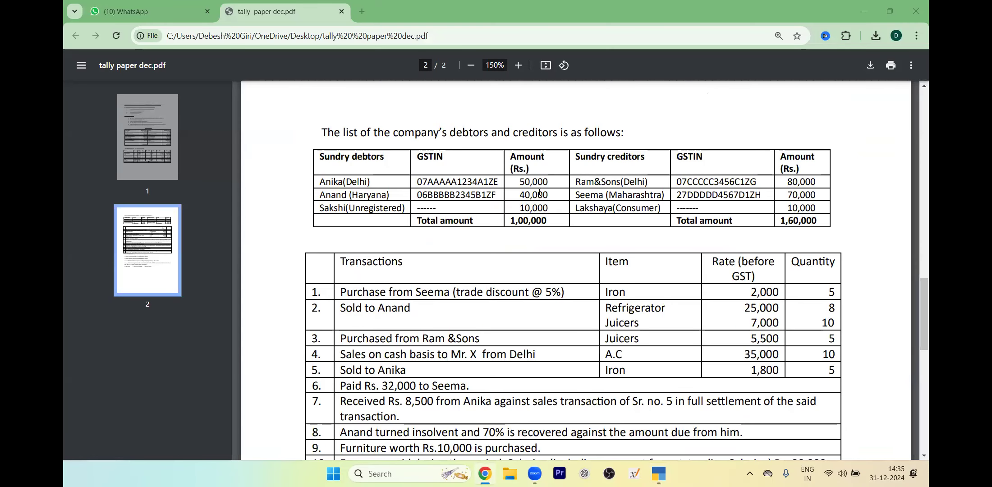
pyautogui.hotkey('alt', 'Tab')
pyautogui.write('B1Z')
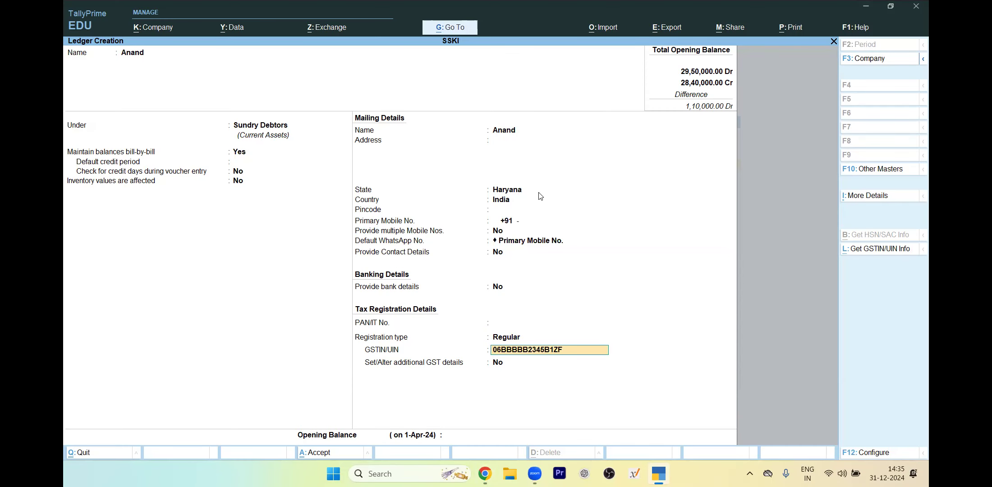
pyautogui.press('Return')
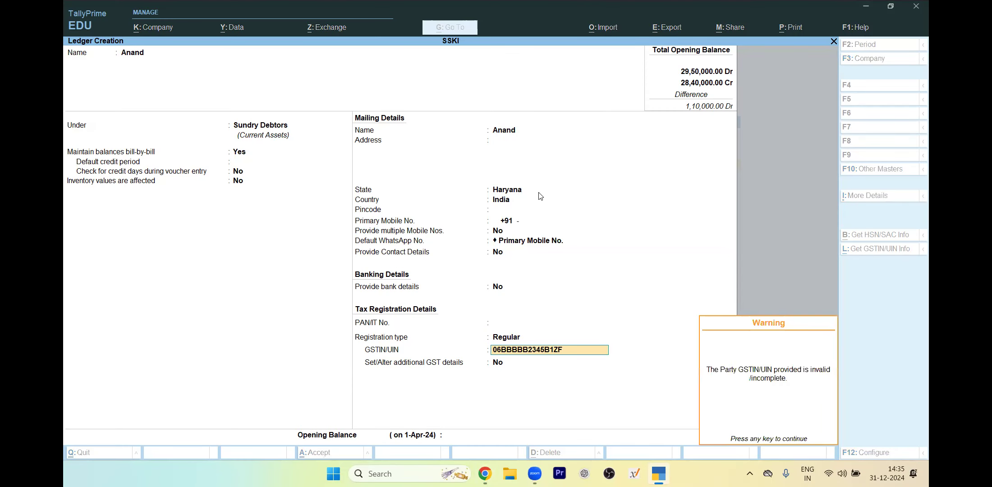
pyautogui.press('Return')
pyautogui.press('Return')
# - Set the second debtor's opening balance to 40,000 Dr, keep it on account without bill references, and save the ledger
pyautogui.press('Return')
pyautogui.press('Escape')
pyautogui.hotkey('alt', 'Tab')
pyautogui.hotkey('alt', 'Tab')
pyautogui.write('40,000')
pyautogui.press('Return')
pyautogui.press('Return')
pyautogui.press('Return')
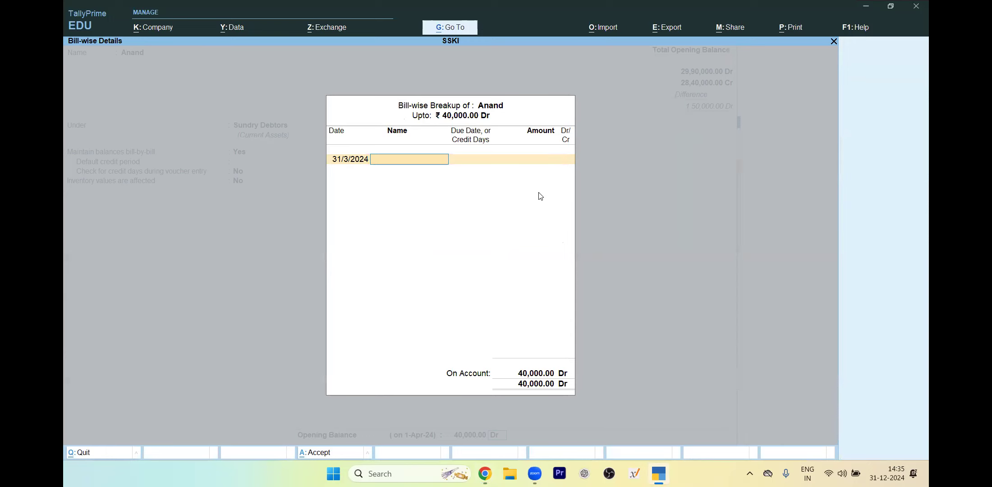
pyautogui.press('Return')
pyautogui.press('Return')
# - Name the new Sundry Debtors ledger after the third listed debtor and keep Delhi as its mailing state
pyautogui.hotkey('alt', 'Tab')
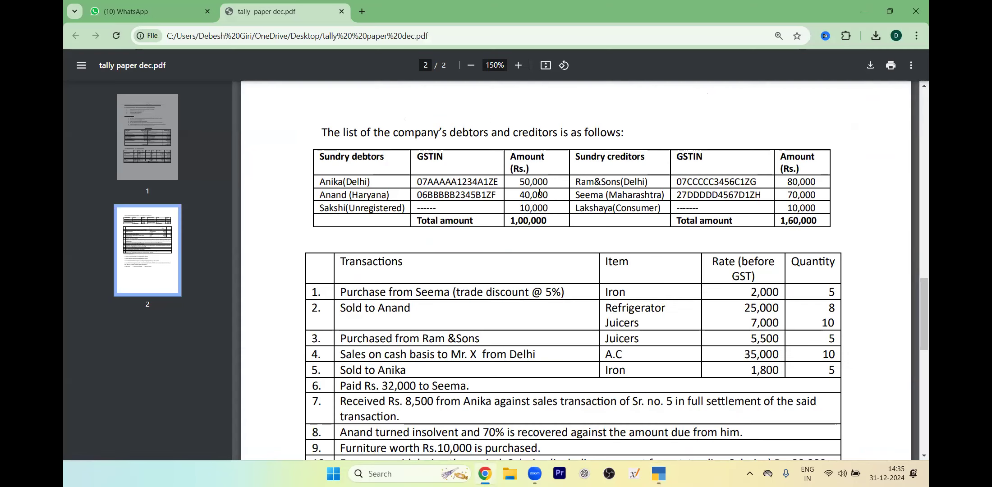
pyautogui.hotkey('alt', 'Tab')
pyautogui.write('Sak')
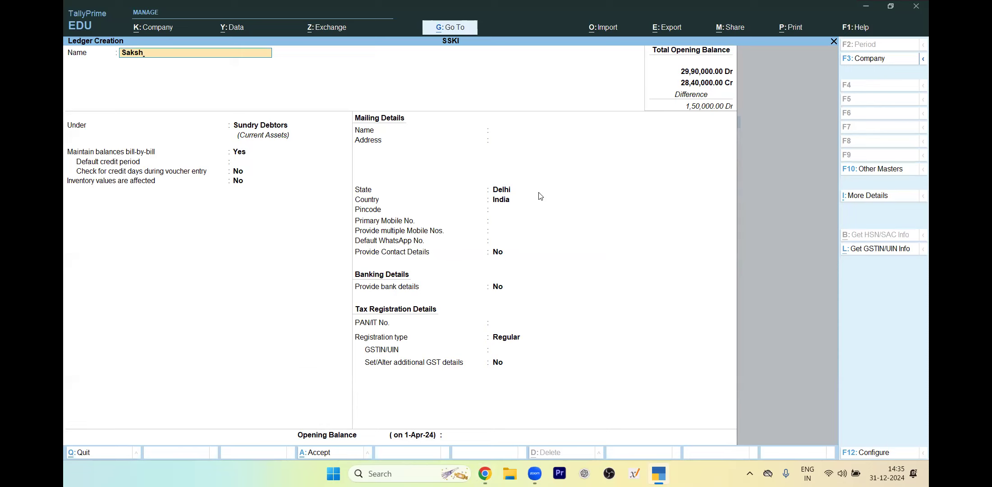
pyautogui.press('Return')
pyautogui.press('Return')
pyautogui.press('Return')
pyautogui.press('Return')
pyautogui.press('Return')
pyautogui.press('Return')
pyautogui.press('Return')
pyautogui.press('Return')
pyautogui.press('Return')
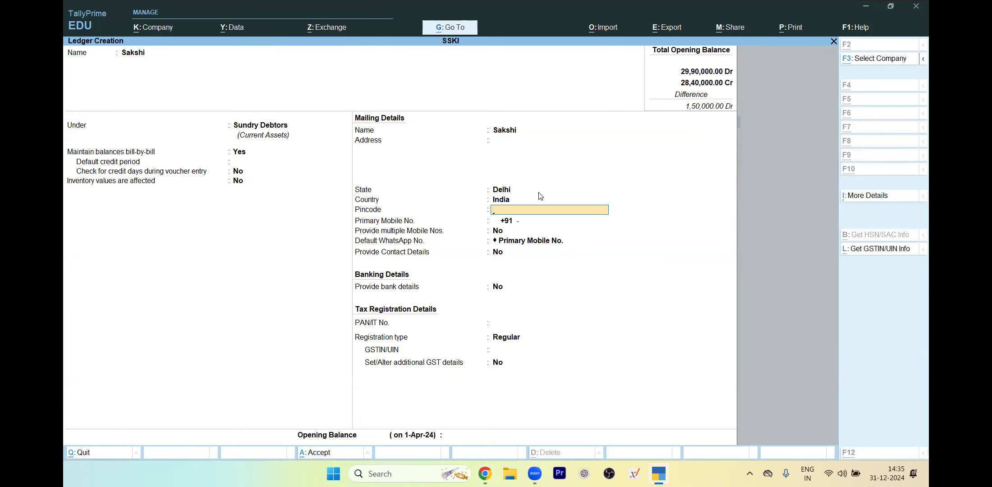
# - Skip the third debtor's optional pincode, mobile, contact, bank and PAN details
pyautogui.hotkey('alt', 'Tab')
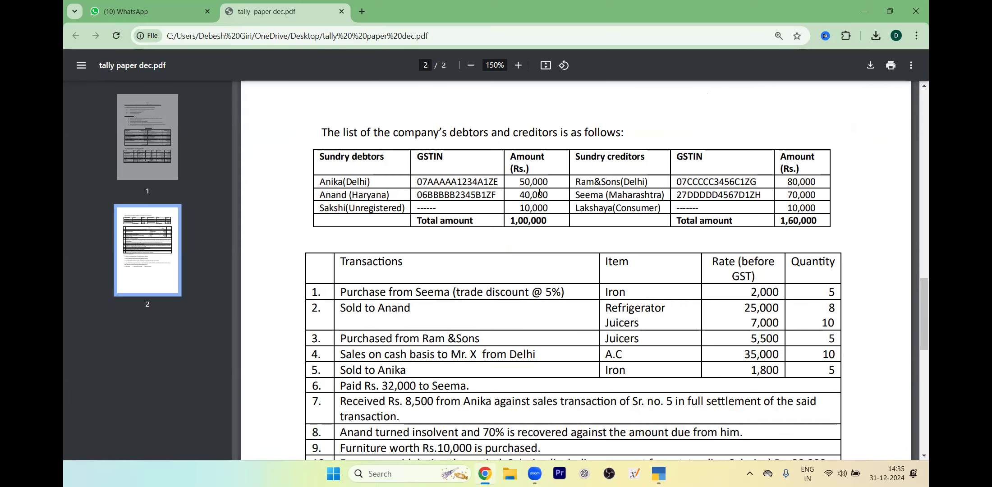
pyautogui.hotkey('alt', 'Tab')
pyautogui.press('Return')
pyautogui.press('Return')
pyautogui.press('Return')
pyautogui.press('Return')
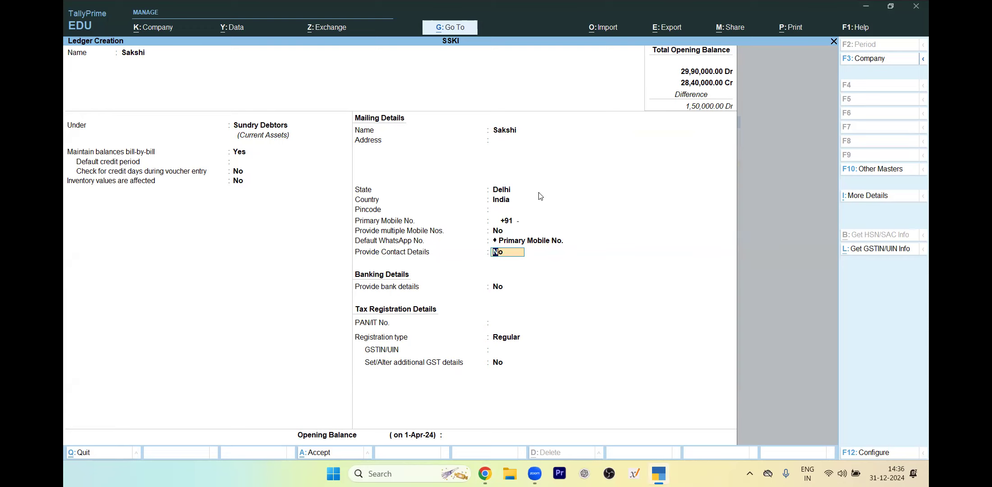
pyautogui.press('Return')
pyautogui.press('Return')
pyautogui.press('Return')
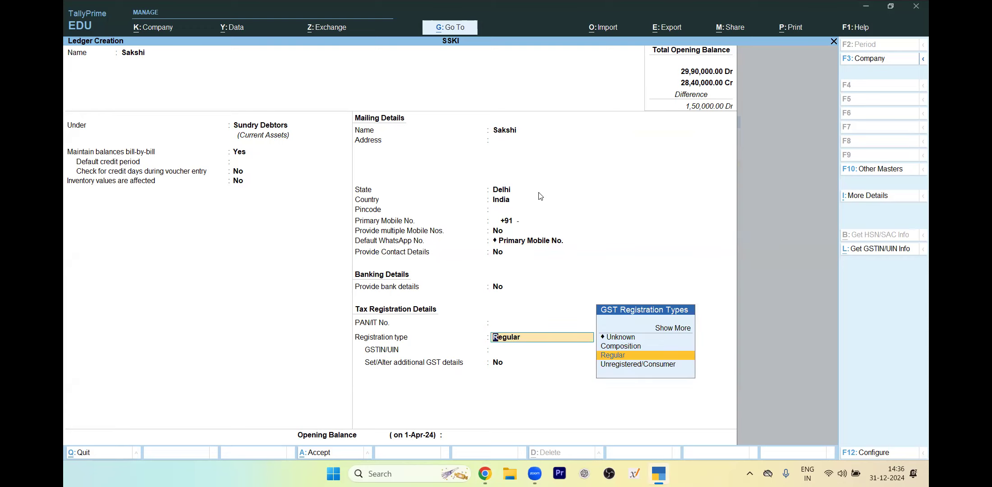
# - Set the third debtor's GST registration type to Unregistered/Consumer and leave additional GST details at No
pyautogui.press('Down')
pyautogui.press('Return')
pyautogui.hotkey('alt', 'Tab')
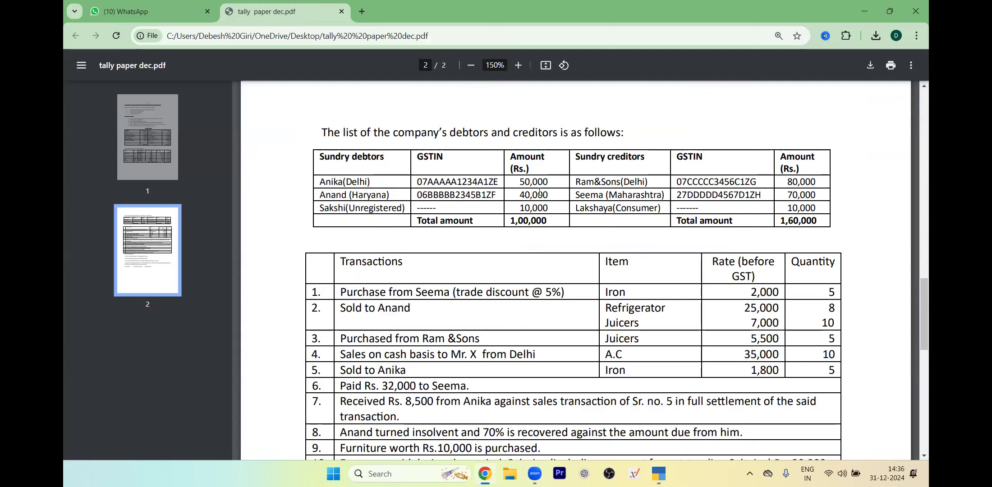
pyautogui.hotkey('alt', 'Tab')
pyautogui.press('Return')
pyautogui.write('1')
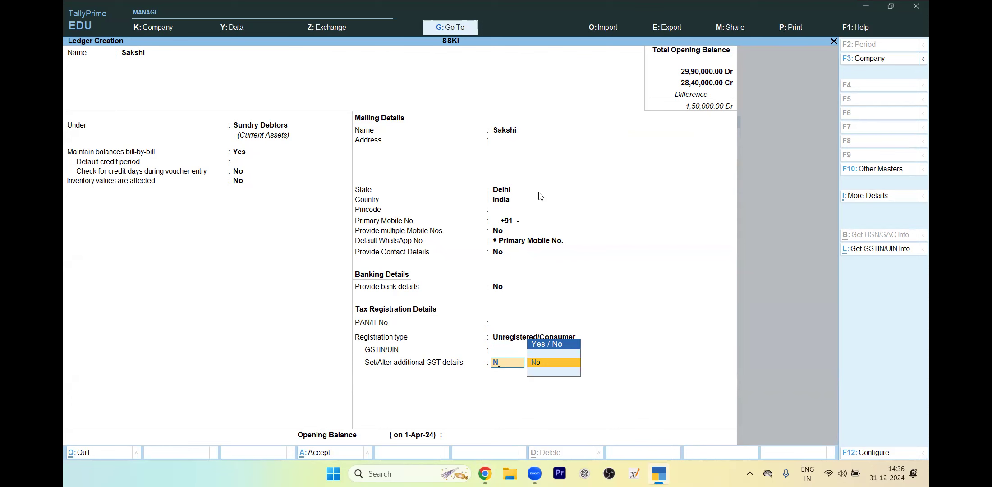
pyautogui.press('Return')
# - Set the third debtor's opening balance to 10,000 Dr, keep it on account without bill references, and save the ledger
pyautogui.hotkey('alt', 'Tab')
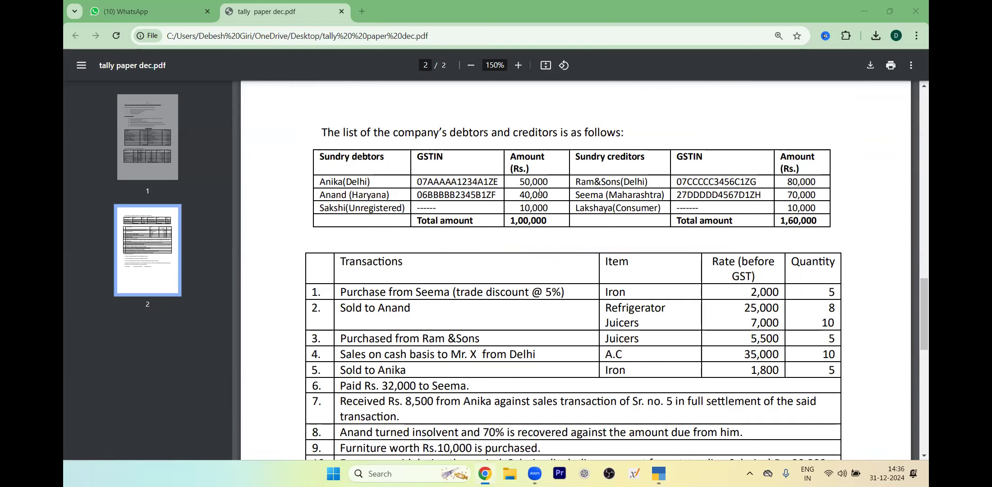
pyautogui.hotkey('alt', 'Tab')
pyautogui.write('10000')
pyautogui.press('Return')
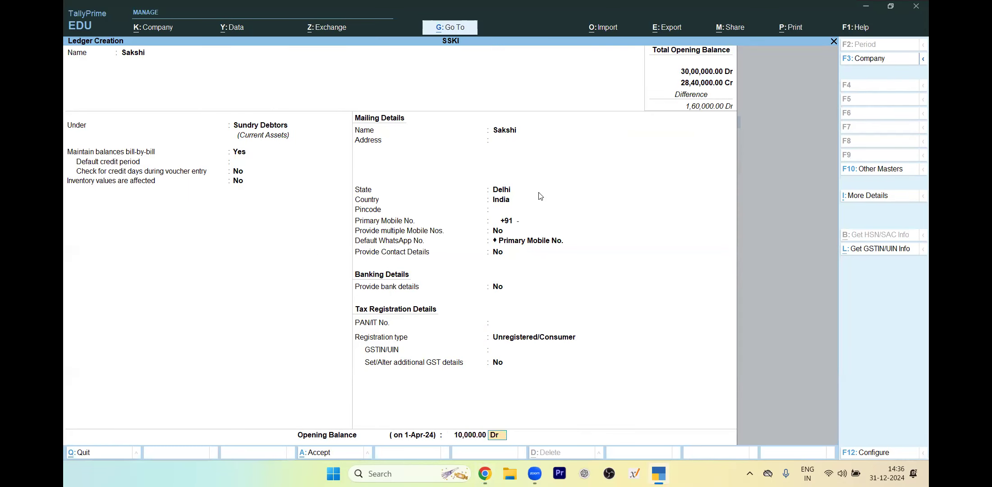
pyautogui.press('Return')
pyautogui.press('Return')
pyautogui.press('Return')
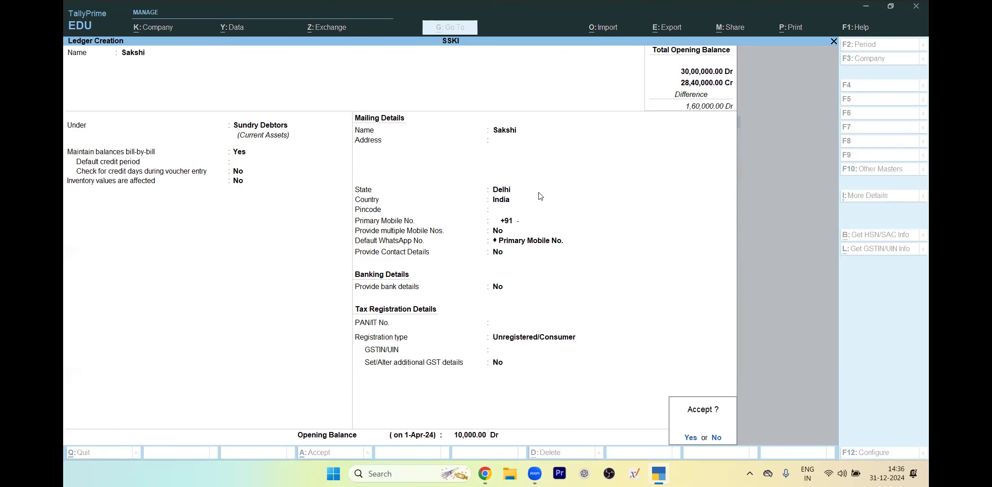
pyautogui.press('Return')
# - Name the new ledger Ram & Sons, the first listed creditor, and place it under Sundry Creditors
pyautogui.hotkey('alt', 'Tab')
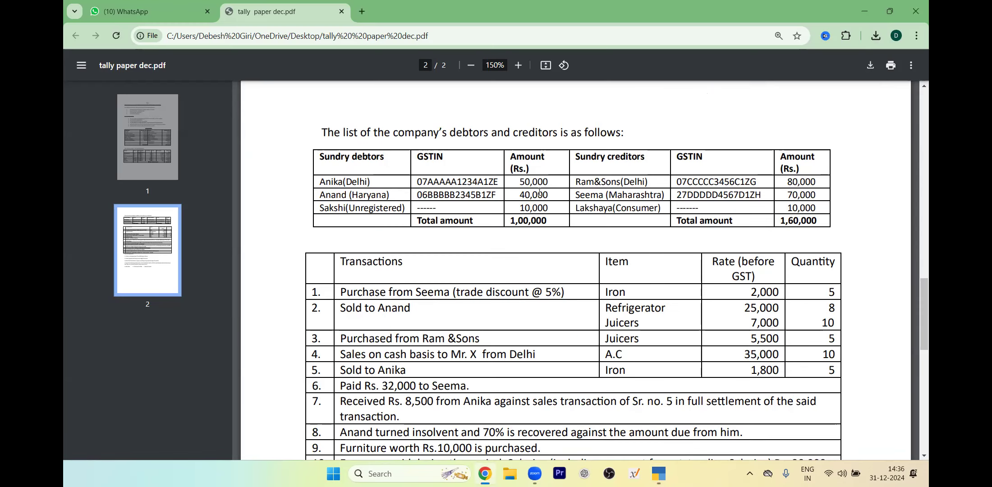
pyautogui.hotkey('alt', 'Tab')
pyautogui.write('Ra')
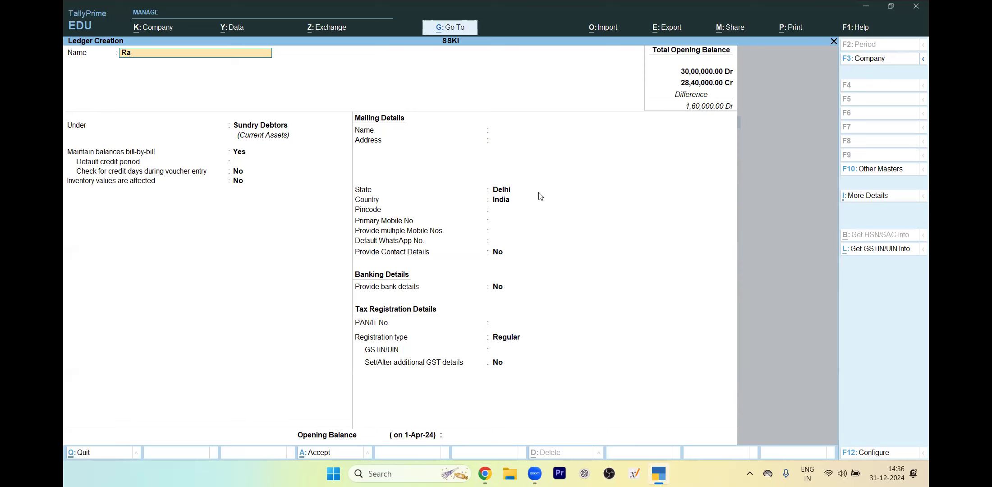
pyautogui.write('m & Sons')
pyautogui.press('Return')
pyautogui.write('S')
pyautogui.press('Down')
pyautogui.press('Down')
pyautogui.press('Down')
pyautogui.press('Down')
pyautogui.press('Return')
# - Keep bill-by-bill balances and Delhi as the state for Ram & Sons, skipping the optional address, contact, bank and PAN details
pyautogui.press('Return')
pyautogui.press('Return')
pyautogui.press('Return')
pyautogui.press('Return')
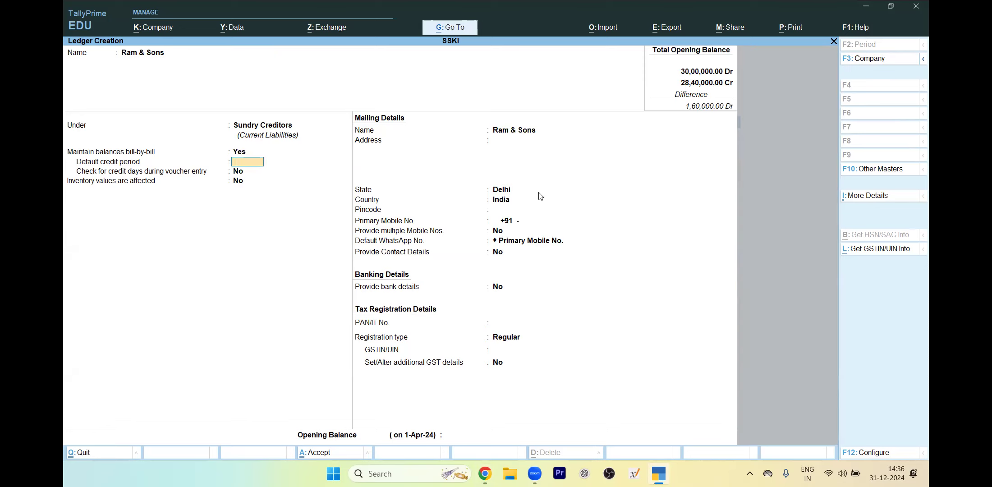
pyautogui.press('Return')
pyautogui.press('Return')
pyautogui.press('Return')
pyautogui.press('Return')
pyautogui.press('Return')
pyautogui.press('Return')
pyautogui.press('Return')
pyautogui.press('Return')
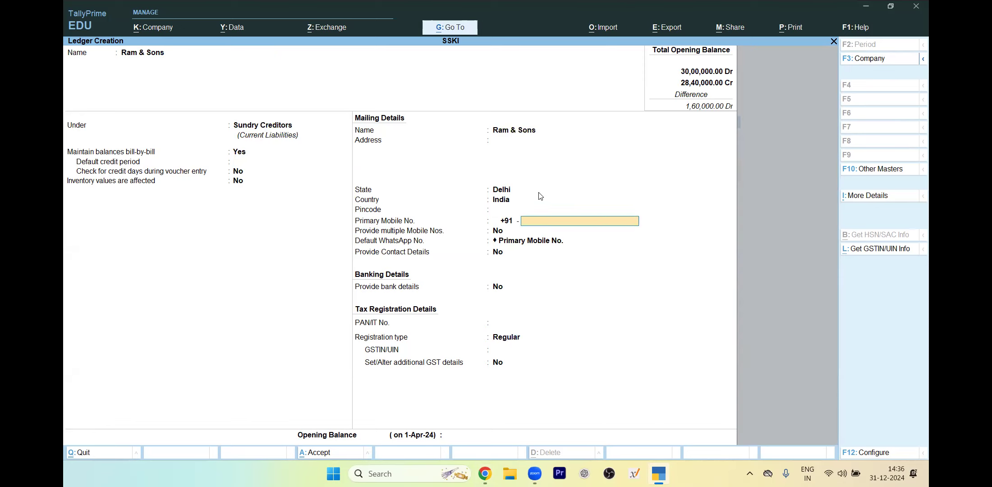
pyautogui.press('Return')
pyautogui.press('Return')
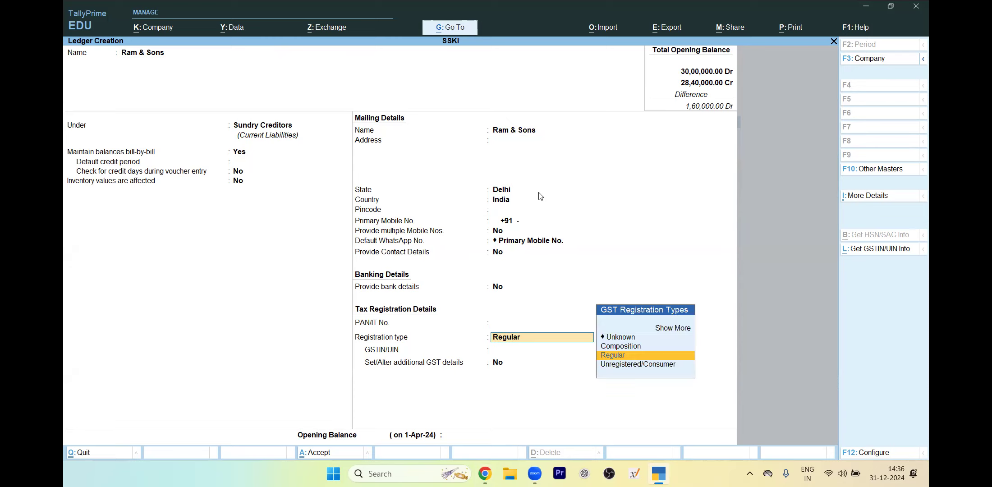
# - Keep the Regular registration type for Ram & Sons and enter its GSTIN from the question paper
pyautogui.hotkey('alt', 'Tab')
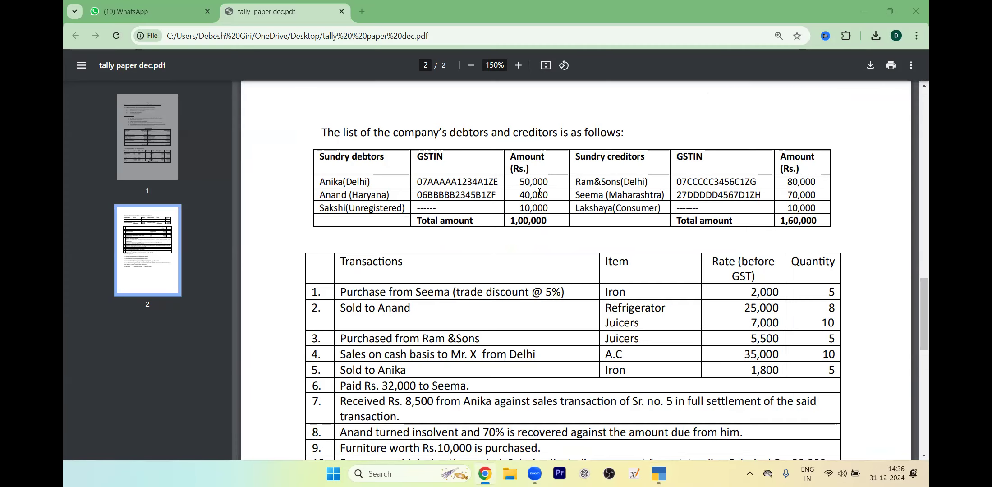
pyautogui.hotkey('alt', 'Tab')
pyautogui.hotkey('alt', 'Tab')
pyautogui.hotkey('alt', 'Tab')
pyautogui.write('07CCCCC')
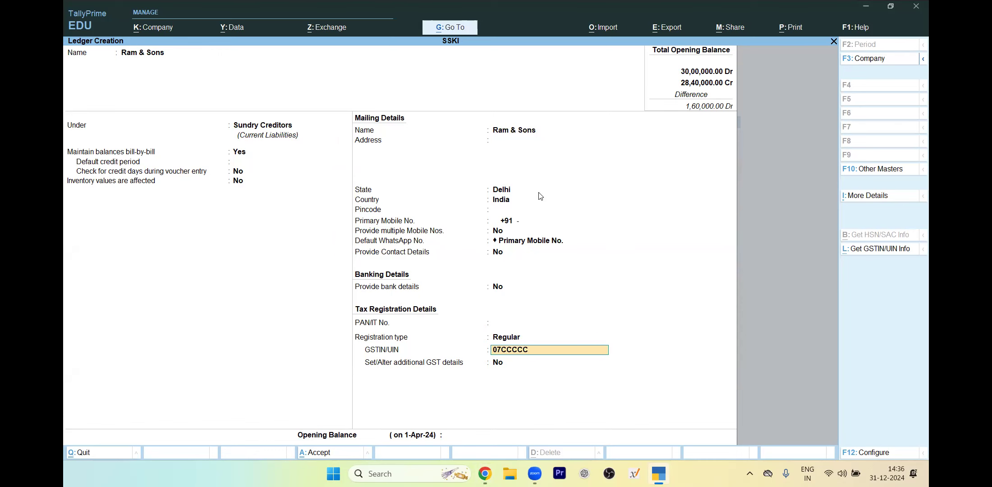
pyautogui.hotkey('alt', 'Tab')
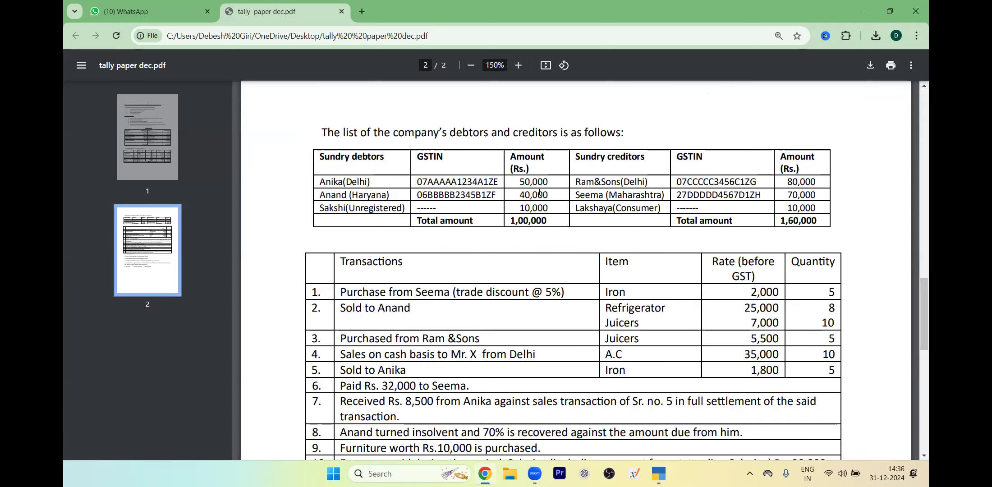
pyautogui.hotkey('alt', 'Tab')
pyautogui.write('3456')
pyautogui.hotkey('alt', 'Tab')
pyautogui.hotkey('alt', 'Tab')
pyautogui.write('C1Z')
pyautogui.hotkey('alt', 'Tab')
pyautogui.hotkey('alt', 'Tab')
pyautogui.write('G')
pyautogui.press('Return')
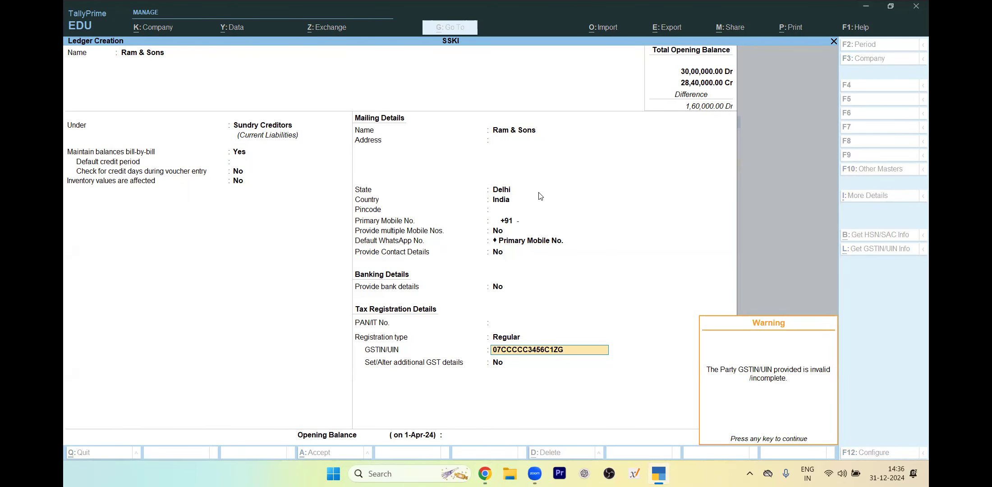
pyautogui.press('Return')
# - Set the opening balance of Ram & Sons to 80,000 Cr, keep it on account without bill references, and save the ledger
pyautogui.press('Return')
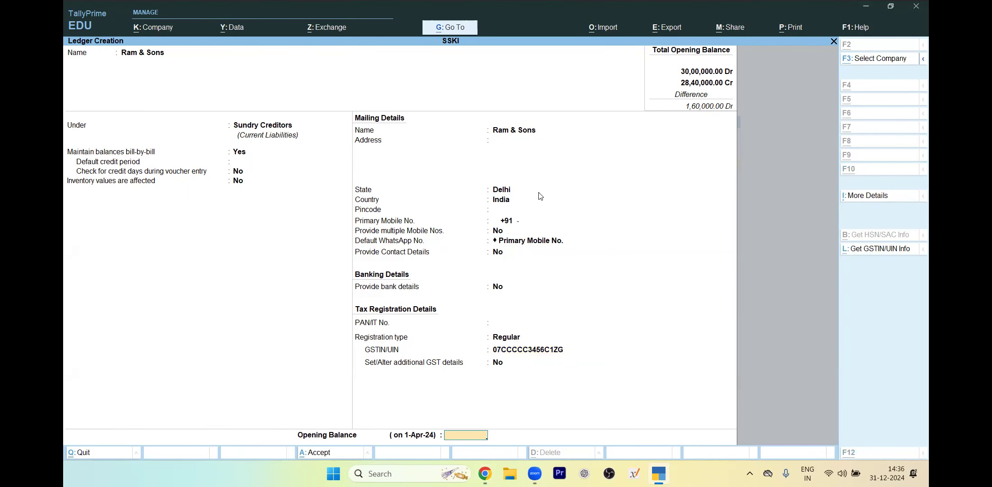
pyautogui.hotkey('alt', 'Tab')
pyautogui.hotkey('alt', 'Tab')
pyautogui.write('80')
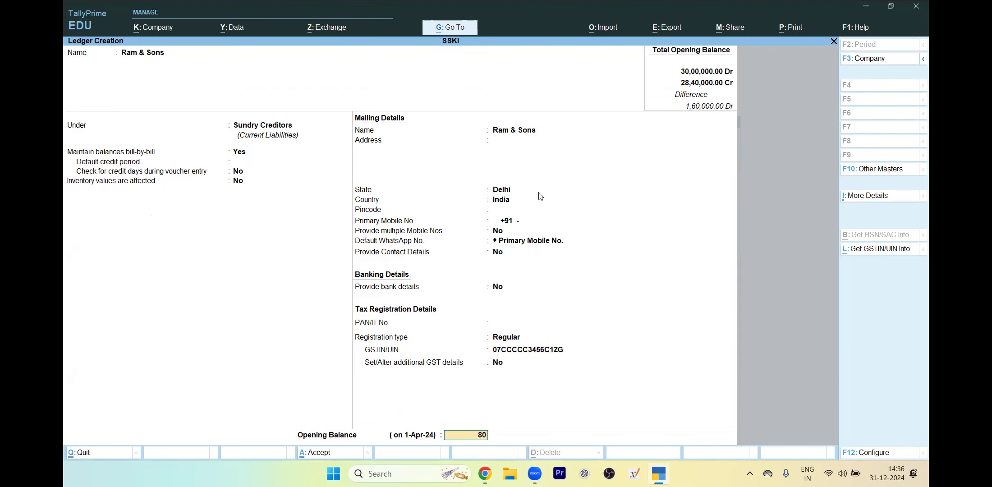
pyautogui.write(',000')
pyautogui.press('Return')
pyautogui.press('Return')
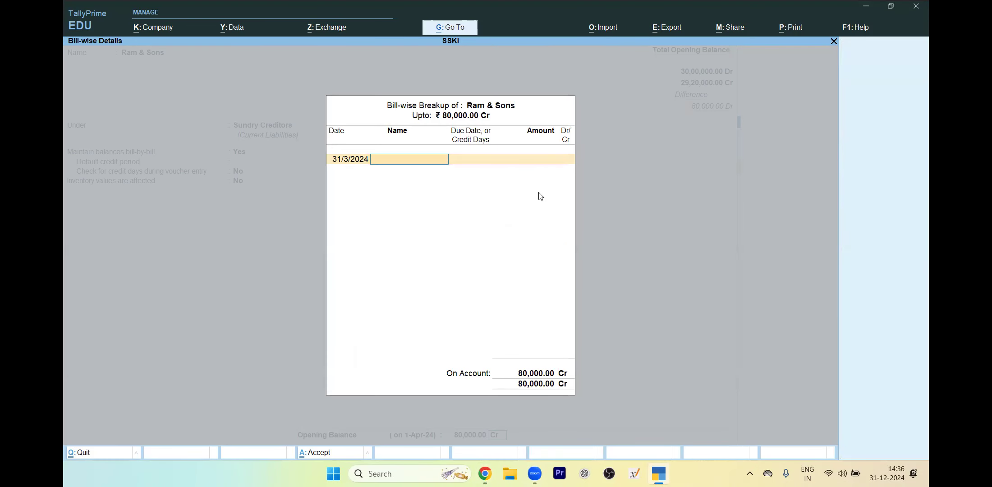
pyautogui.press('Return')
pyautogui.press('Return')
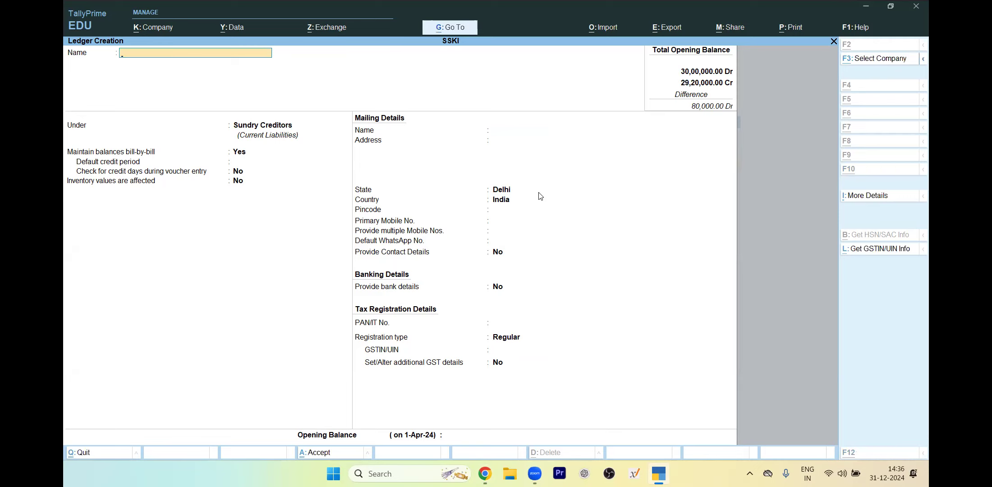
# - Name the new ledger after the second listed creditor and keep it under Sundry Creditors with bill-by-bill balances
pyautogui.hotkey('alt', 'Tab')
pyautogui.write('Seemaa')
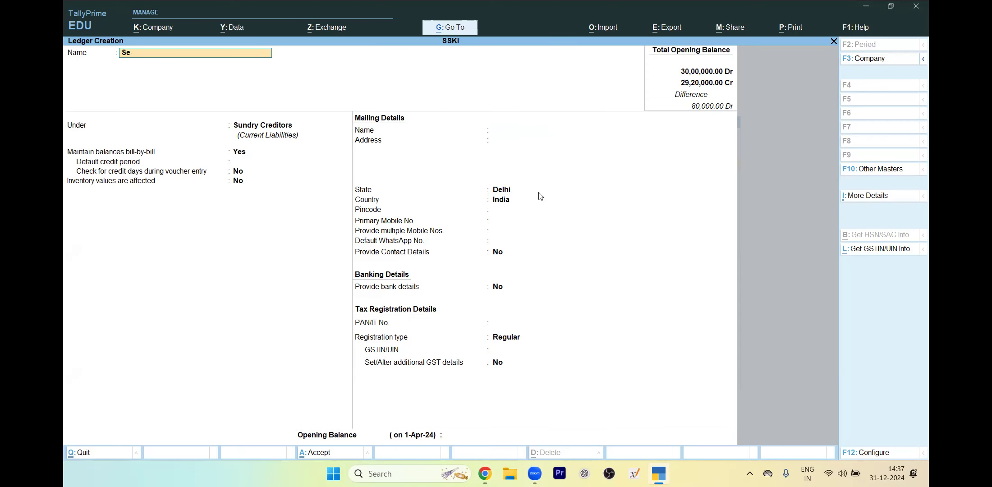
pyautogui.press('Return')
pyautogui.press('Return')
pyautogui.press('Return')
pyautogui.press('Return')
pyautogui.press('Return')
pyautogui.press('Return')
pyautogui.press('Return')
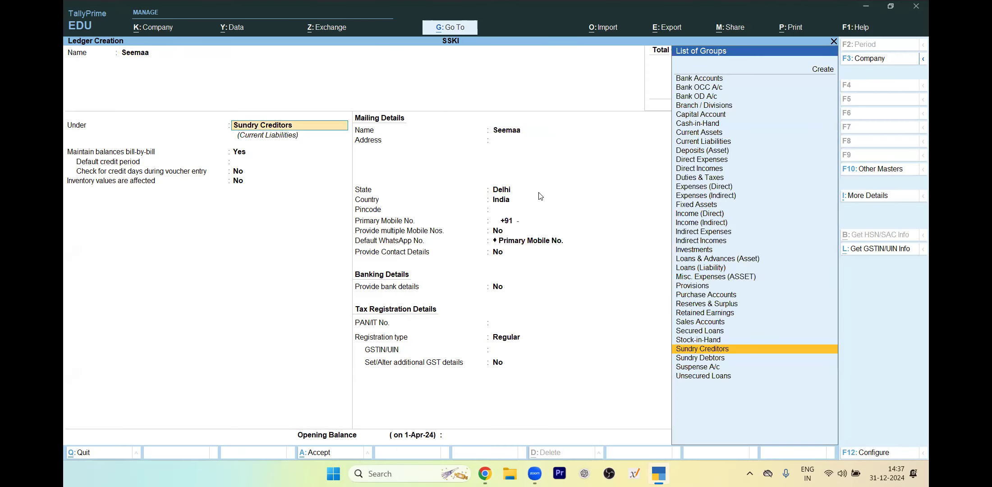
# - Keep the default bill-wise settings and blank address, and set the second creditor's state to Maharashtra
pyautogui.press('Return')
pyautogui.press('BackSpace')
pyautogui.press('BackSpace')
pyautogui.write('M')
pyautogui.press('Down')
pyautogui.press('Down')
pyautogui.press('Down')
pyautogui.press('Down')
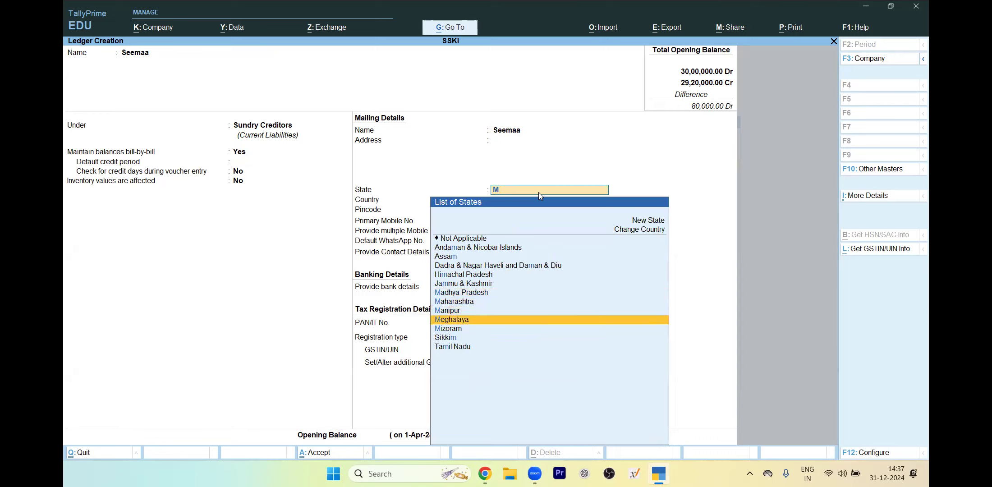
pyautogui.press('Up')
pyautogui.press('Up')
pyautogui.press('Return')
# - Keep India as the second creditor's country and skip the optional pincode, contact, bank and PAN details
pyautogui.press('Return')
pyautogui.press('Return')
pyautogui.press('Return')
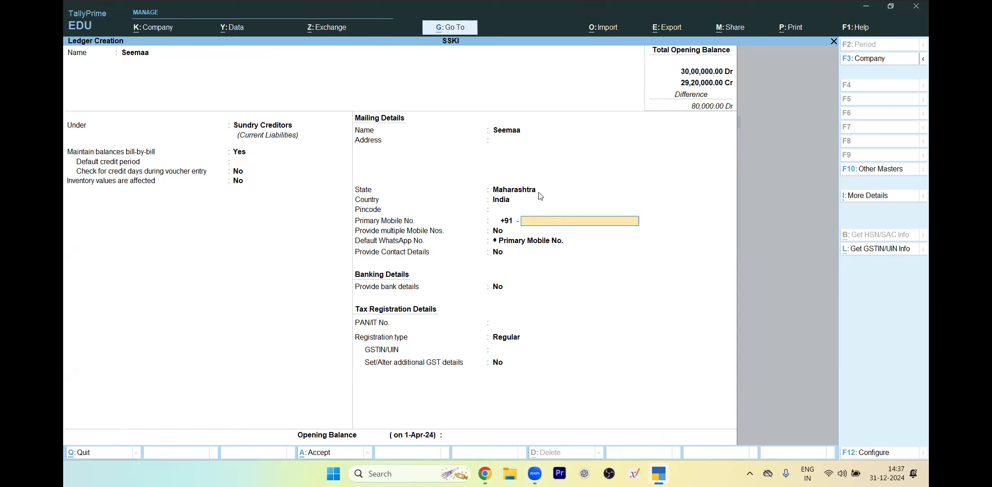
pyautogui.press('Return')
pyautogui.press('Return')
pyautogui.press('Return')
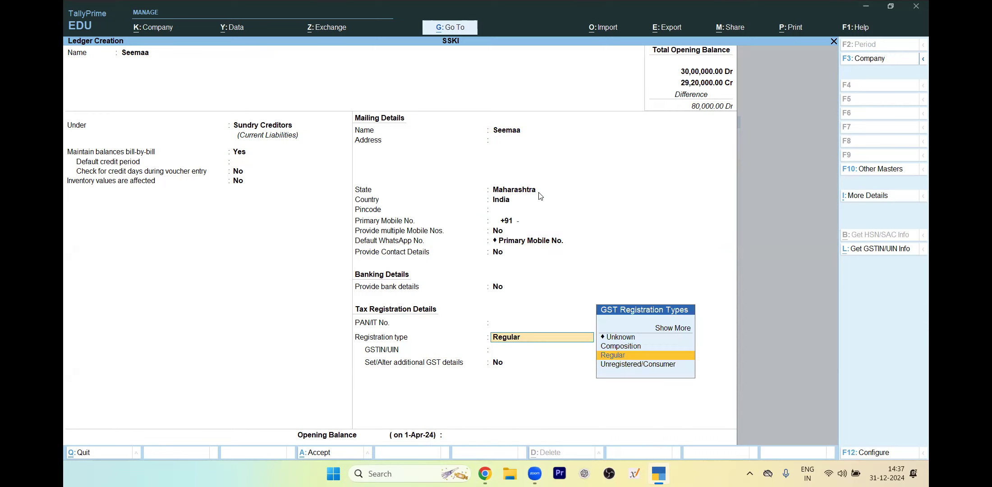
# - Keep the Regular registration type and enter the second creditor's GSTIN from the question paper, without additional GST details
pyautogui.hotkey('alt', 'Tab')
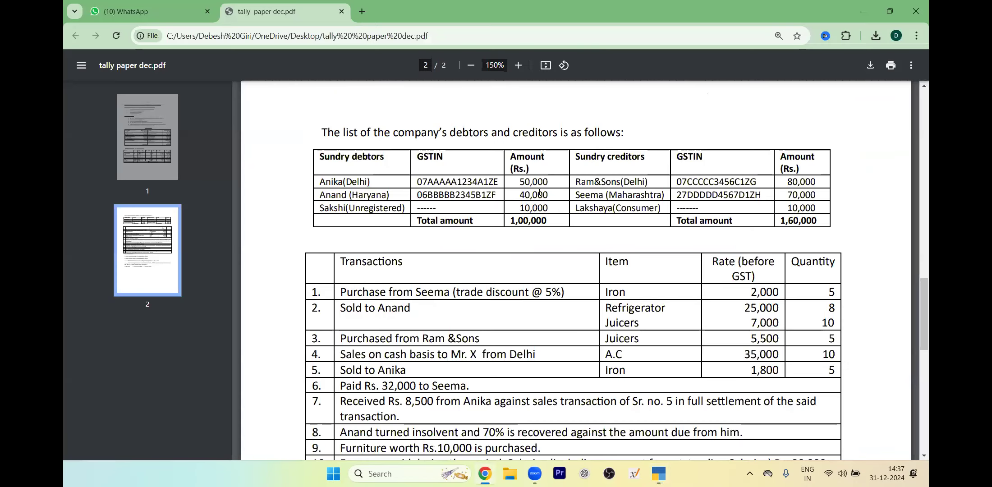
pyautogui.hotkey('alt', 'Tab')
pyautogui.write('27')
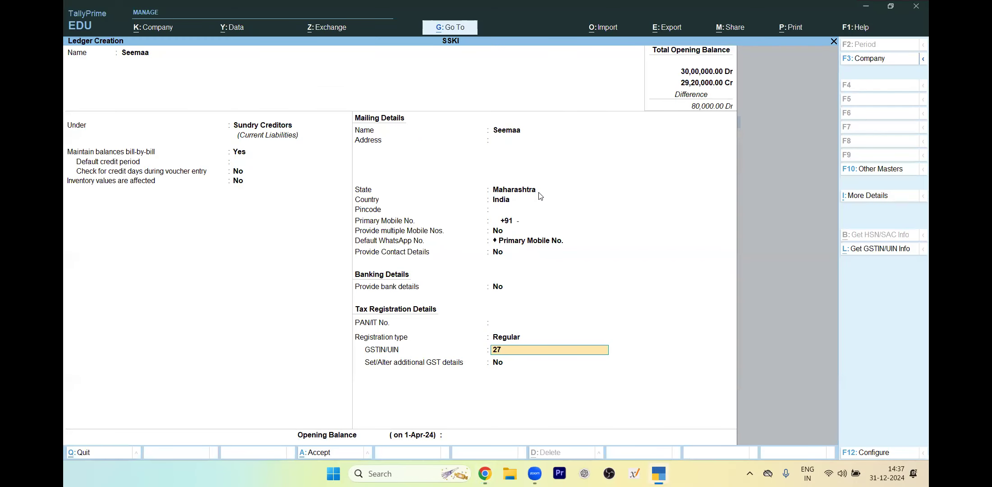
pyautogui.hotkey('alt', 'Tab')
pyautogui.hotkey('alt', 'Tab')
pyautogui.write('DDDDD')
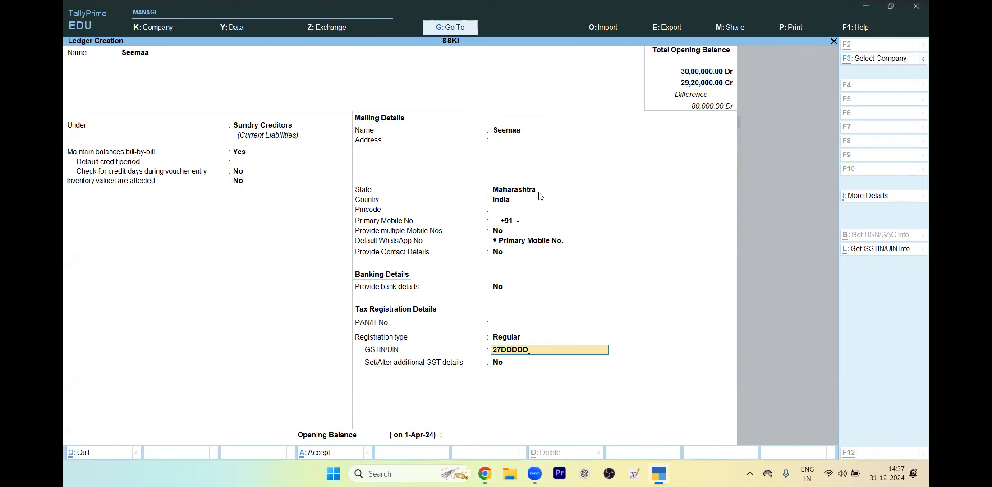
pyautogui.hotkey('alt', 'Tab')
pyautogui.hotkey('alt', 'Tab')
pyautogui.write('4567')
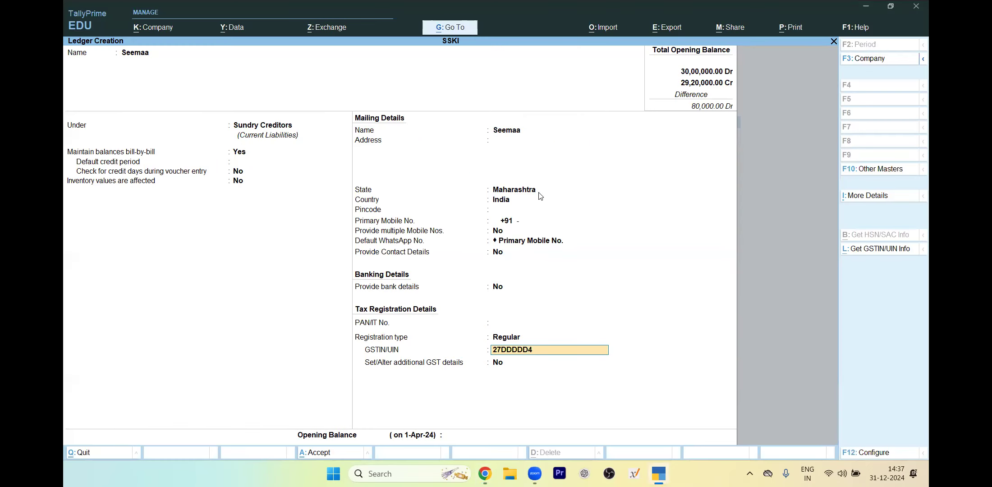
pyautogui.hotkey('alt', 'Tab')
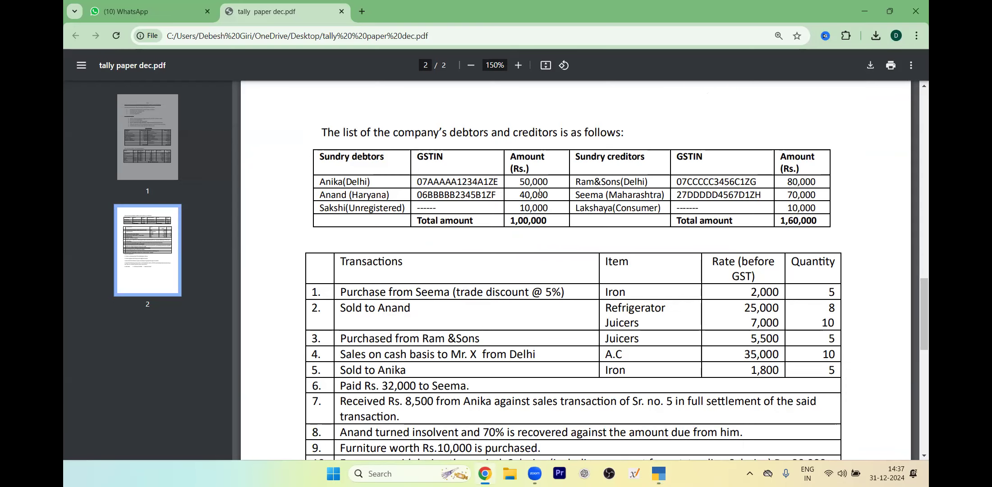
pyautogui.hotkey('alt', 'Tab')
pyautogui.write('D1ZH')
pyautogui.press('Return')
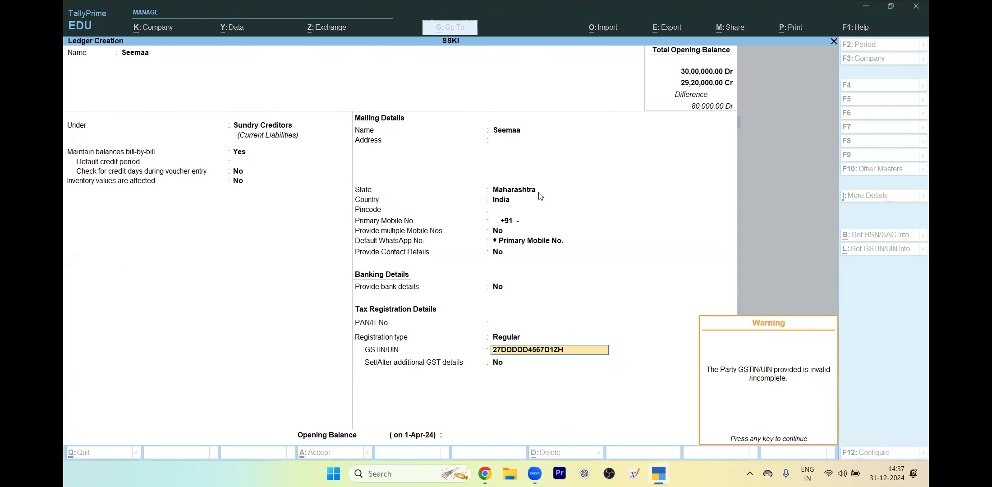
pyautogui.press('Return')
pyautogui.press('Return')
# - Set the second creditor's opening balance to 70,000 Cr, keep it on account without bill references, and save the ledger
pyautogui.hotkey('alt', 'Tab')
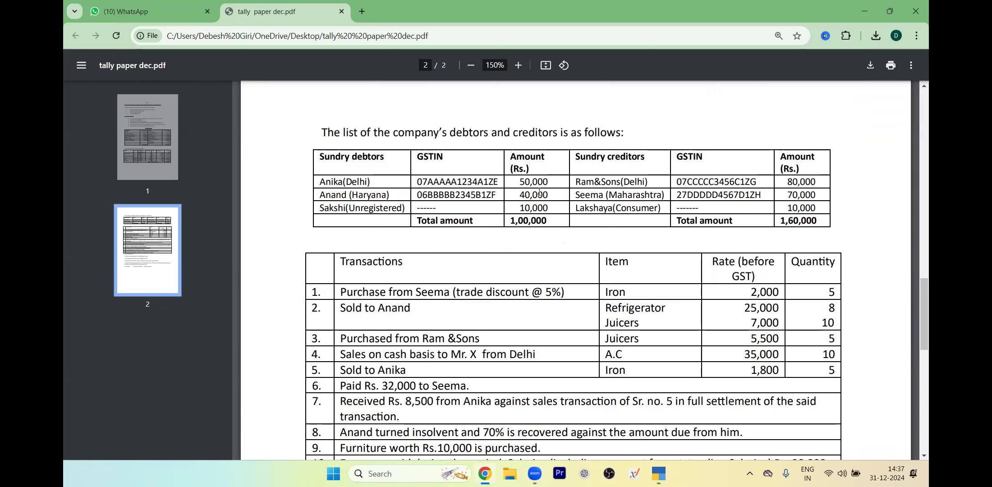
pyautogui.hotkey('alt', 'Tab')
pyautogui.write('70000')
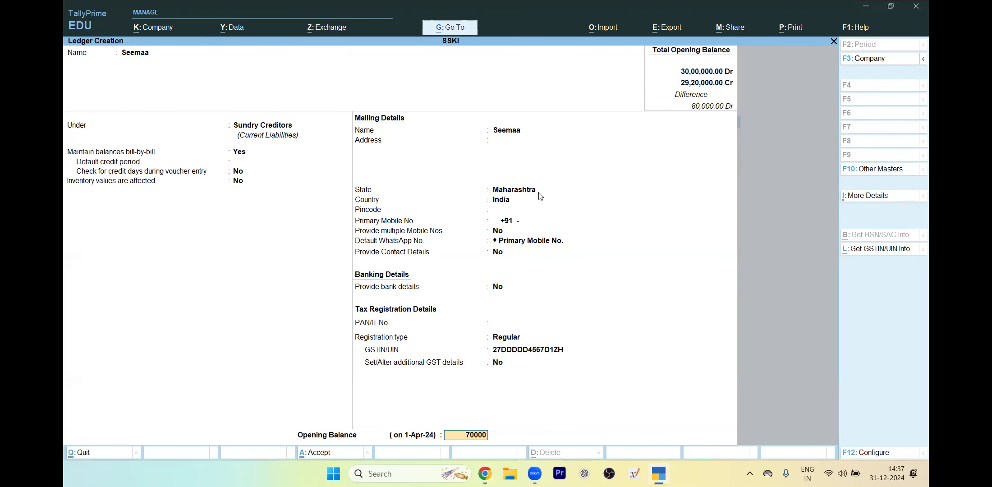
pyautogui.press('Return')
pyautogui.press('Return')
pyautogui.press('Return')
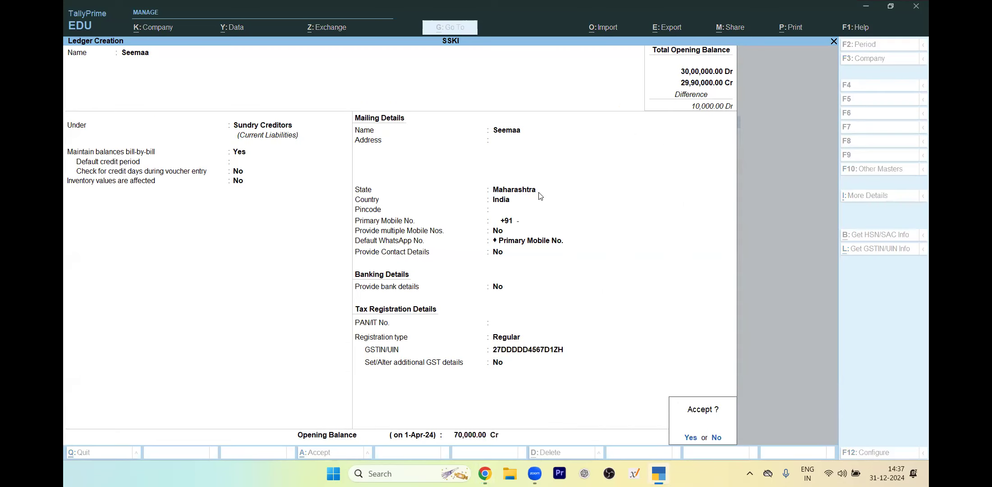
pyautogui.press('Return')
# - Name the new ledger after the third listed creditor and keep it under Sundry Creditors with bill-by-bill balances
pyautogui.hotkey('alt', 'Tab')
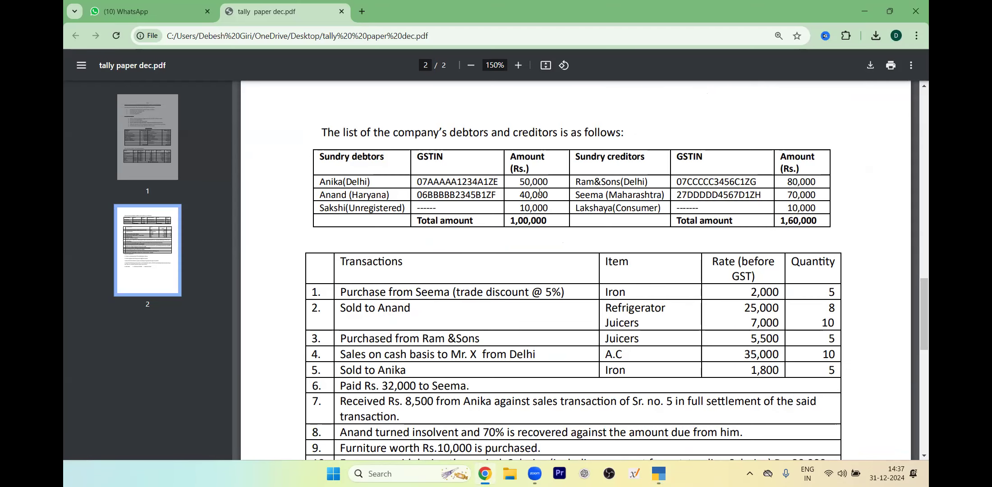
pyautogui.hotkey('alt', 'Tab')
pyautogui.write('Lakshay')
pyautogui.press('Return')
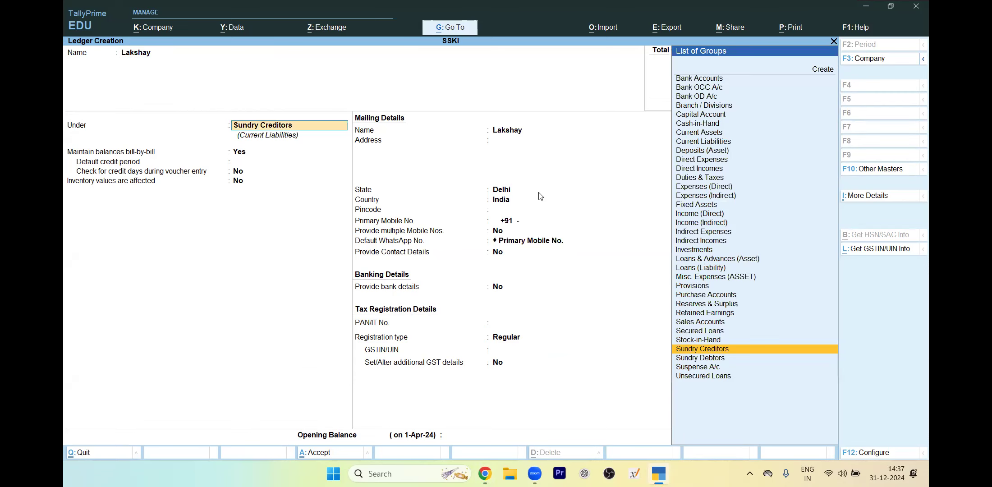
pyautogui.press('Return')
pyautogui.press('Return')
pyautogui.press('Return')
pyautogui.press('Return')
pyautogui.press('Return')
pyautogui.press('Return')
pyautogui.press('Return')
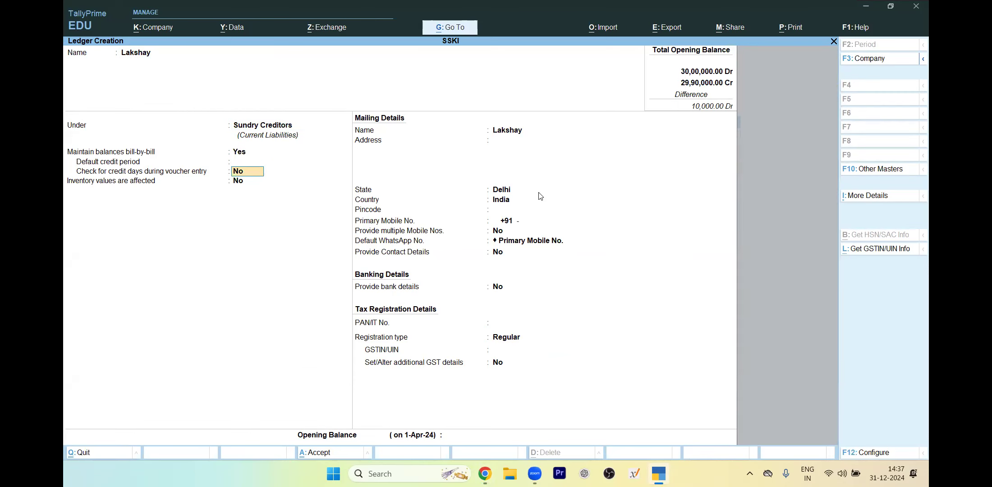
# - Skip the third creditor's optional mailing, bank and PAN details and set the registration type to Unregistered/Consumer
pyautogui.press('Return')
pyautogui.press('Return')
pyautogui.press('Return')
pyautogui.press('Return')
pyautogui.press('Return')
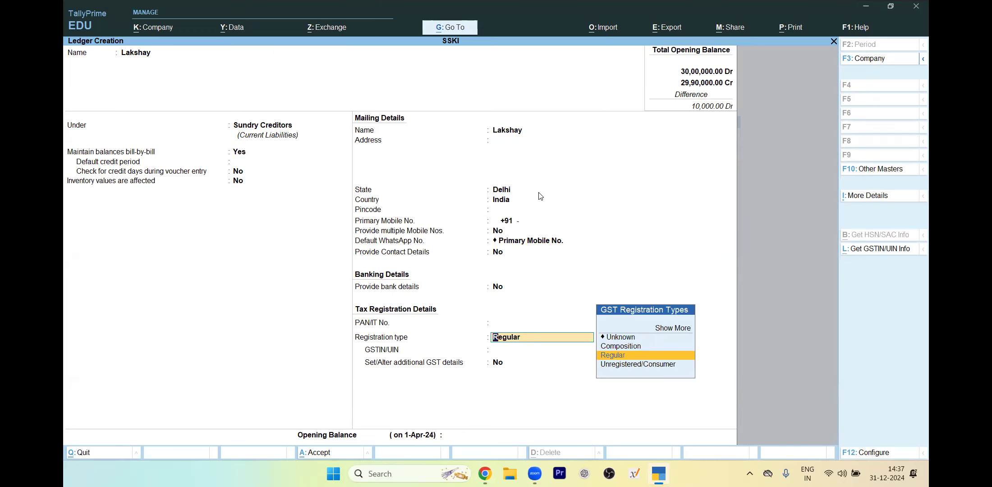
pyautogui.press('Down')
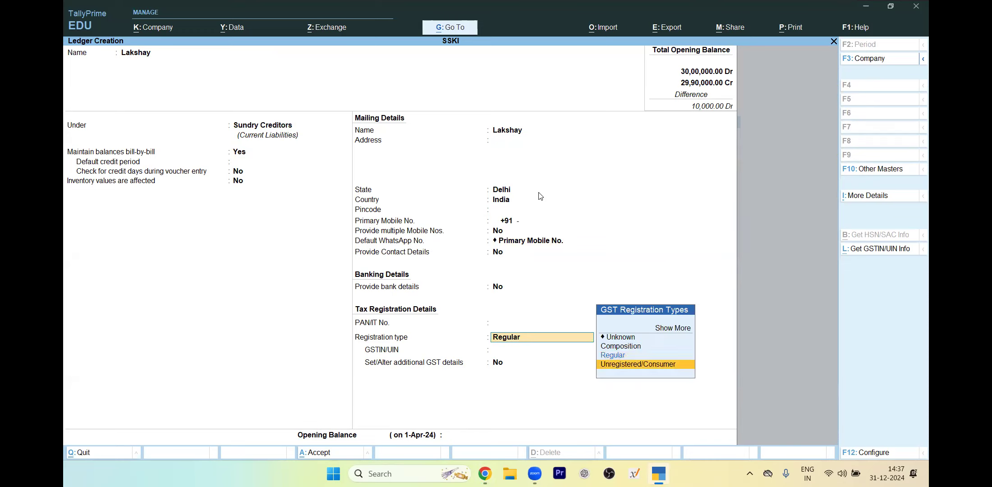
pyautogui.press('Return')
pyautogui.press('Return')
pyautogui.press('Return')
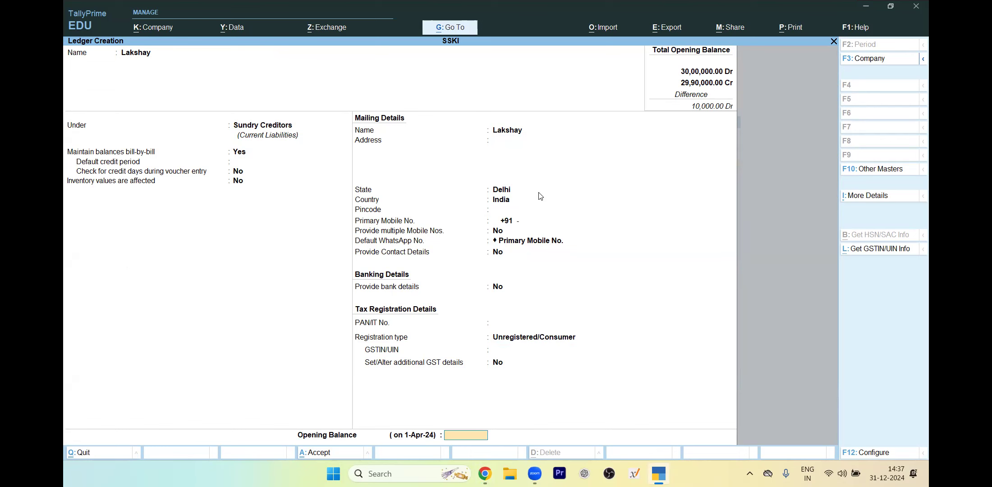
# - Set the third creditor's opening balance to 10,000 Cr without bill references, save the ledger, and leave ledger creation
pyautogui.hotkey('alt', 'Tab')
pyautogui.hotkey('alt', 'Tab')
pyautogui.write('10000')
pyautogui.press('Return')
pyautogui.press('Return')
pyautogui.press('Return')
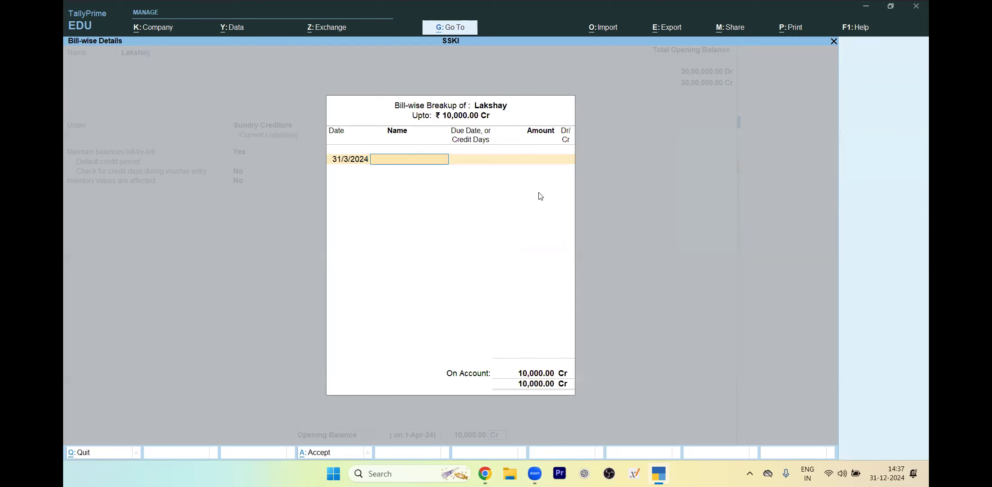
pyautogui.press('Return')
pyautogui.press('Return')
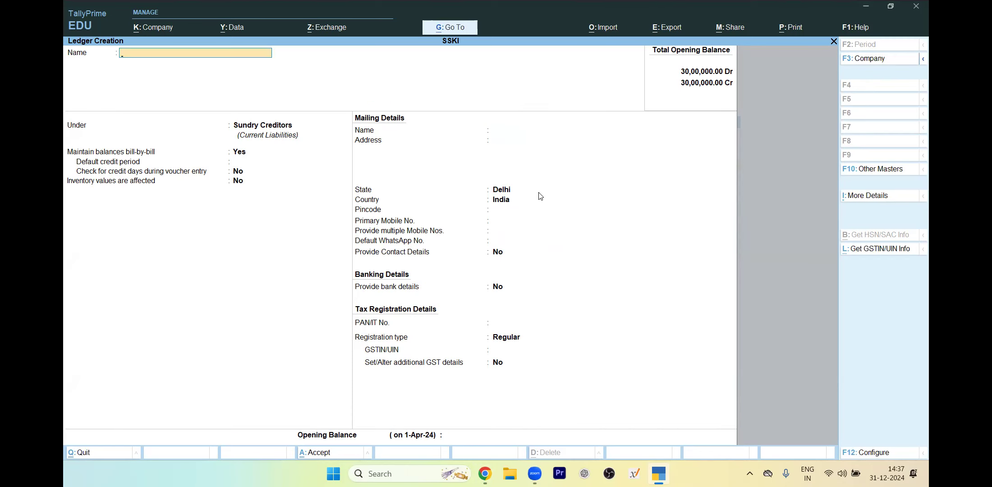
pyautogui.press('Escape')
pyautogui.press('Escape')
# - Open the Trial Balance report and expand it to the detailed view
pyautogui.press('Down')
pyautogui.press('Down')
pyautogui.press('Down')
pyautogui.press('Down')
pyautogui.press('Down')
pyautogui.press('Down')
pyautogui.press('Down')
pyautogui.press('Down')
pyautogui.press('Down')
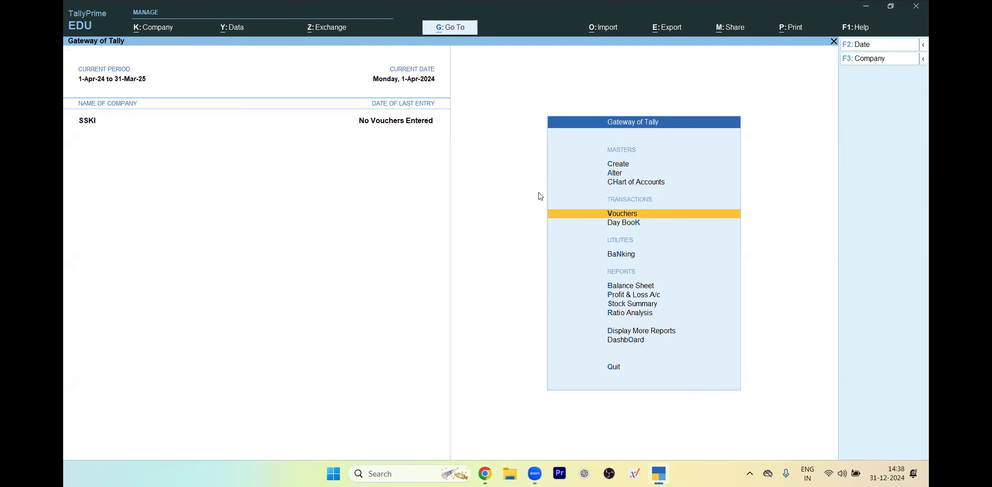
pyautogui.press('Down')
pyautogui.press('Return')
pyautogui.press('Down')
pyautogui.press('Down')
pyautogui.press('Up')
pyautogui.press('Up')
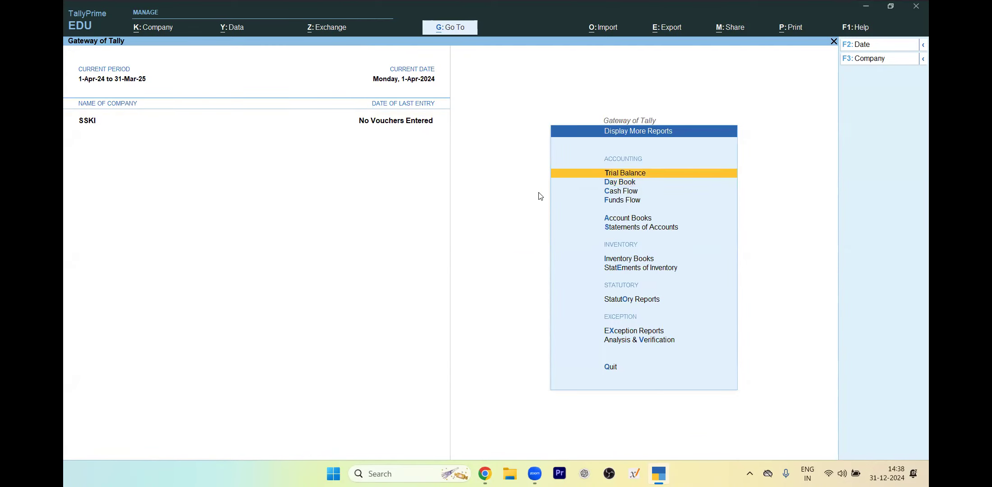
pyautogui.press('Return')
pyautogui.hotkey('alt', 'F5')
# - Go through the detailed Trial Balance to check the opening balances of all groups and ledgers and the debit and credit totals
pyautogui.press('Down')
pyautogui.press('Down')
pyautogui.press('Down')
pyautogui.press('Down')
pyautogui.press('Down')
pyautogui.press('Down')
pyautogui.press('Down')
pyautogui.press('Down')
pyautogui.press('Down')
pyautogui.press('Down')
pyautogui.press('Down')
pyautogui.press('Down')
pyautogui.press('Down')
pyautogui.press('Down')
pyautogui.press('Down')
pyautogui.press('Down')
pyautogui.press('Down')
pyautogui.press('Down')
pyautogui.press('Down')
pyautogui.press('Down')
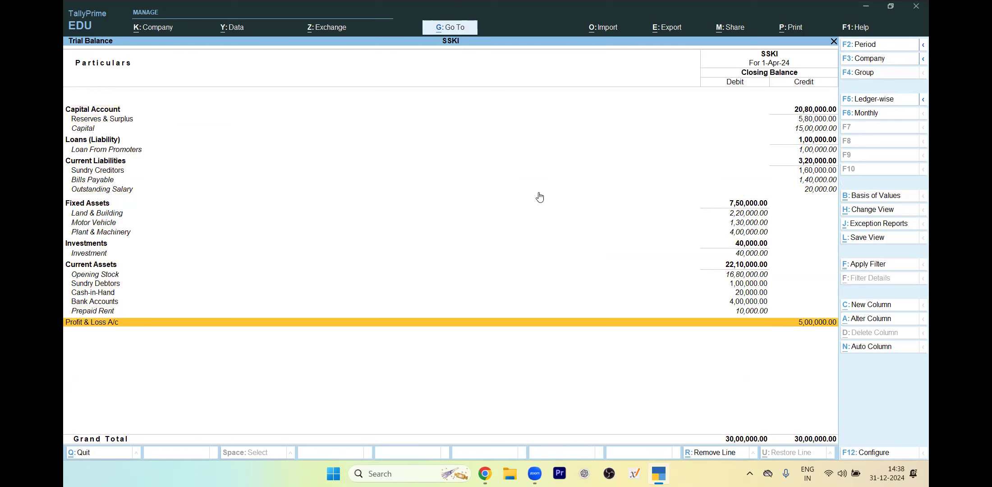
pyautogui.press('Up')
pyautogui.press('Up')
pyautogui.press('Up')
pyautogui.press('Up')
pyautogui.press('Up')
pyautogui.press('Up')
pyautogui.press('Up')
pyautogui.press('Up')
pyautogui.press('Up')
pyautogui.press('Up')
pyautogui.press('Up')
pyautogui.press('Up')
pyautogui.press('Up')
pyautogui.press('Up')
pyautogui.press('Up')
pyautogui.press('Up')
pyautogui.press('Up')
pyautogui.press('Up')
pyautogui.press('Up')
pyautogui.press('Up')
# - Switch to the question paper and read the list of transactions for voucher entry
pyautogui.hotkey('alt', 'Tab')
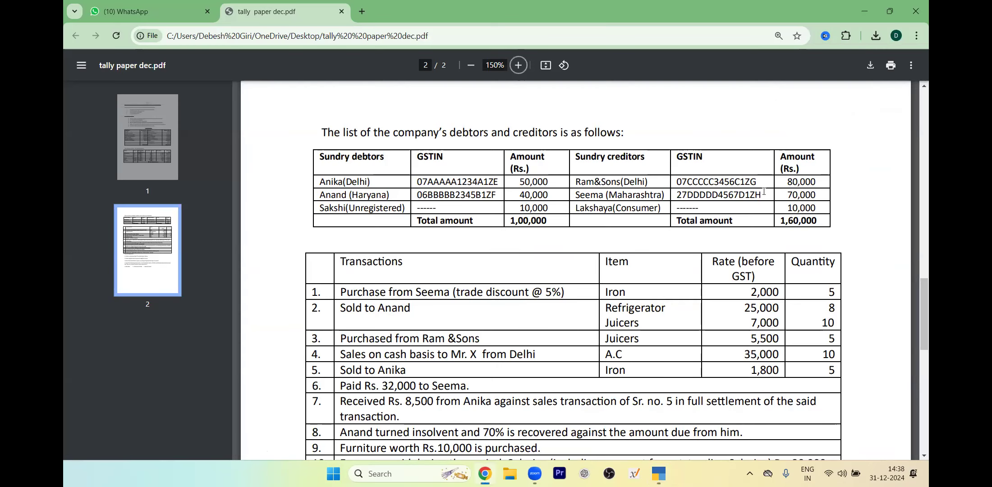
pyautogui.scroll(-1, 928, 312)
pyautogui.scroll(-2, 927, 312)
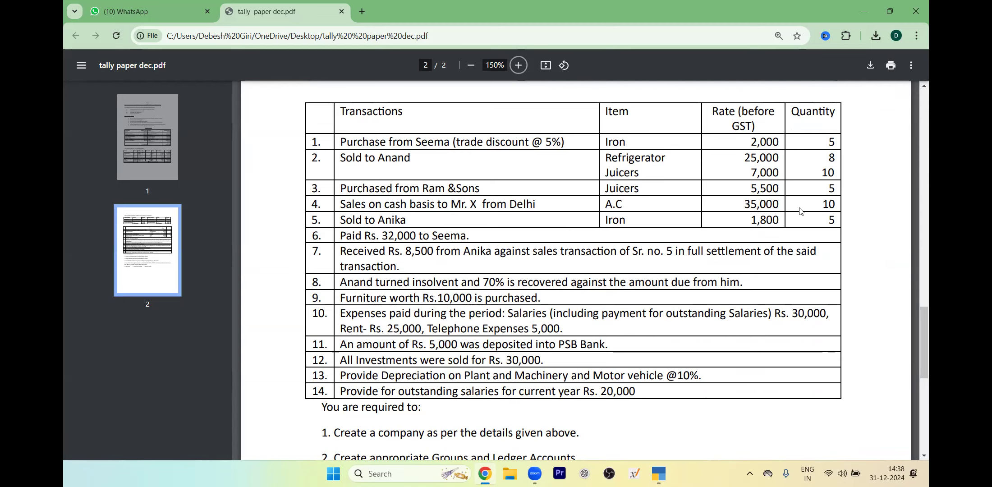
# - Close the Trial Balance and open a new Purchase voucher for the first transaction in the question paper
pyautogui.hotkey('alt', 'Tab')
pyautogui.press('Escape')
pyautogui.press('Up')
pyautogui.press('Up')
pyautogui.press('Up')
pyautogui.press('Up')
pyautogui.press('Up')
pyautogui.press('Up')
pyautogui.press('Up')
pyautogui.press('Return')
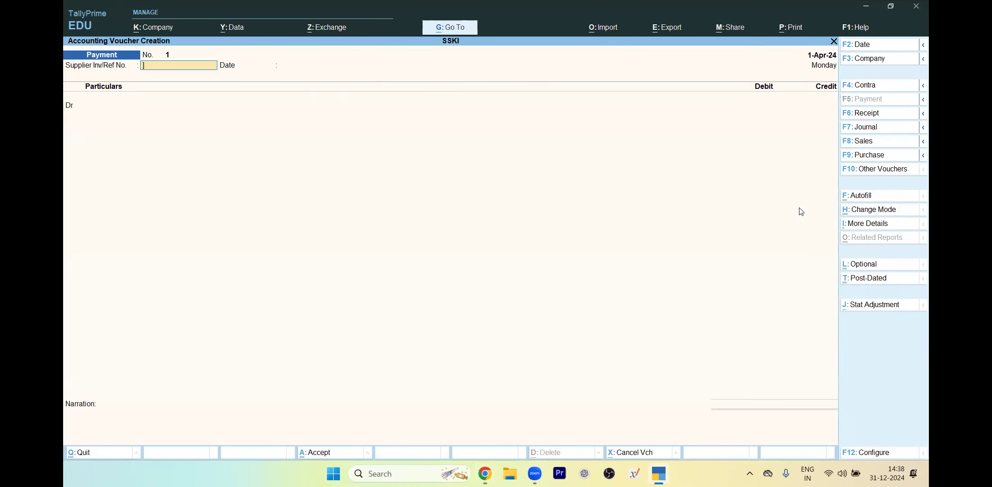
pyautogui.press('F8')
pyautogui.hotkey('alt', 'Tab')
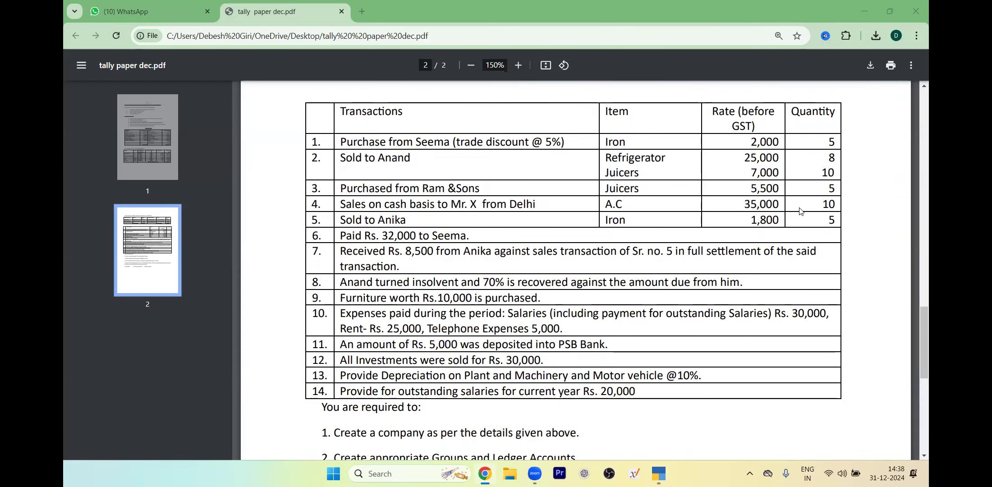
pyautogui.hotkey('alt', 'Tab')
pyautogui.press('F9')
# - Select the creditor from Maharashtra as the purchase voucher's party and accept the party details with Delhi as place of supply
pyautogui.write('S')
pyautogui.press('Return')
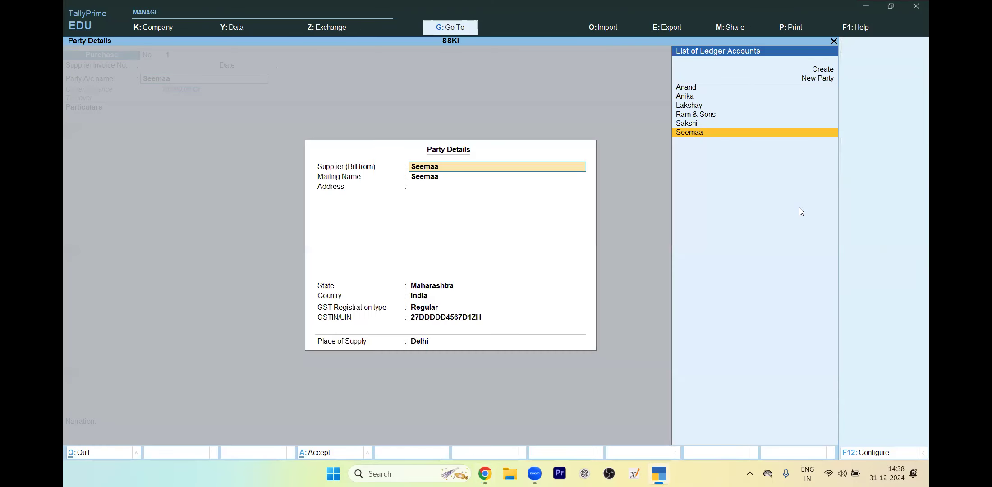
pyautogui.press('Return')
pyautogui.press('Return')
pyautogui.press('Return')
pyautogui.press('Return')
pyautogui.press('Return')
pyautogui.press('Return')
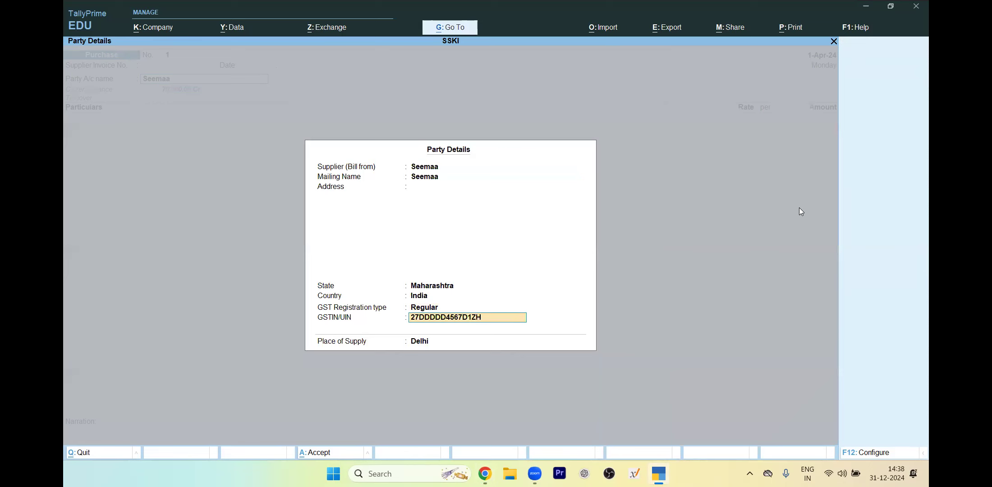
pyautogui.press('Return')
pyautogui.press('Return')
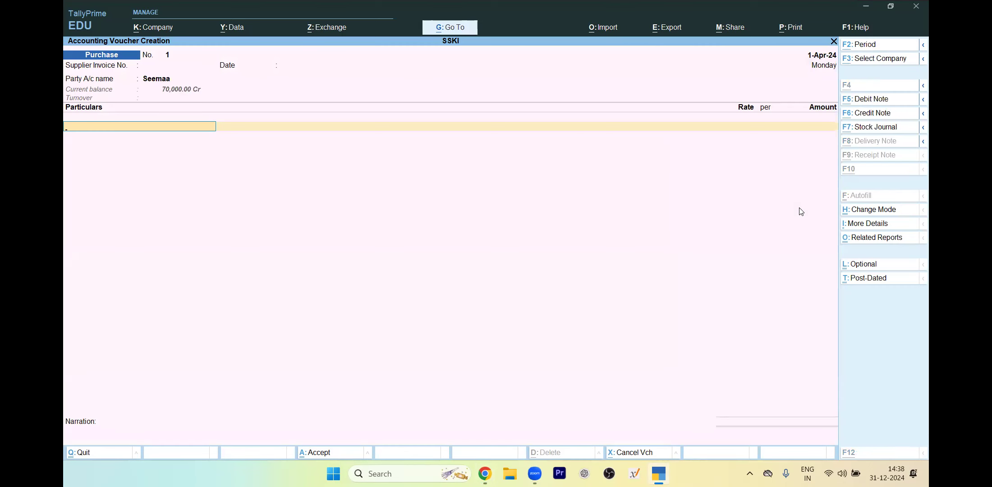
pyautogui.hotkey('alt', 'Tab')
pyautogui.hotkey('alt', 'Tab')
pyautogui.write('I')
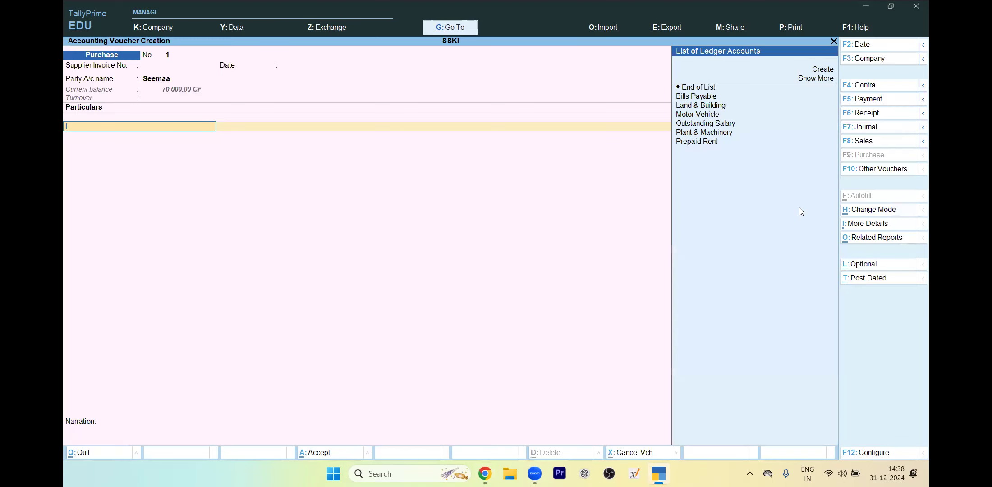
pyautogui.press('Down')
pyautogui.press('Down')
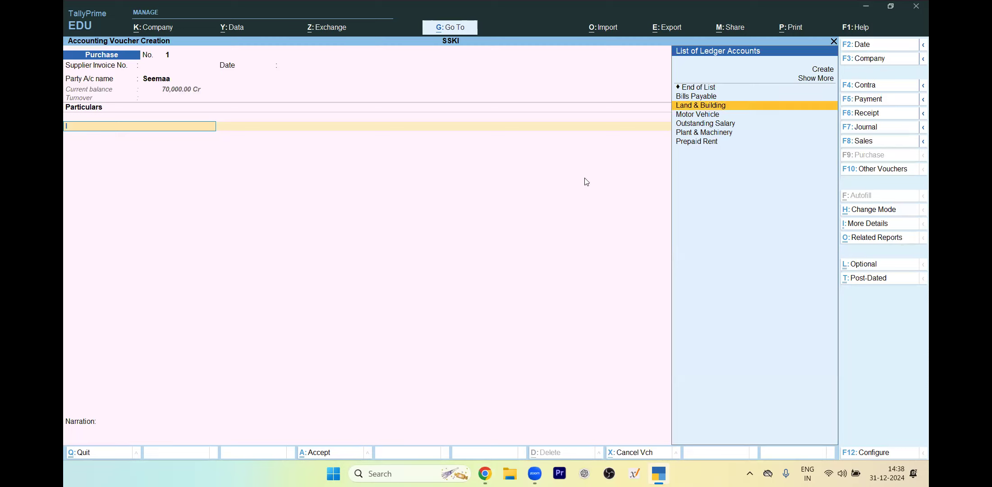
# - Switch the purchase voucher to Item Invoice mode
pyautogui.click(866, 212)
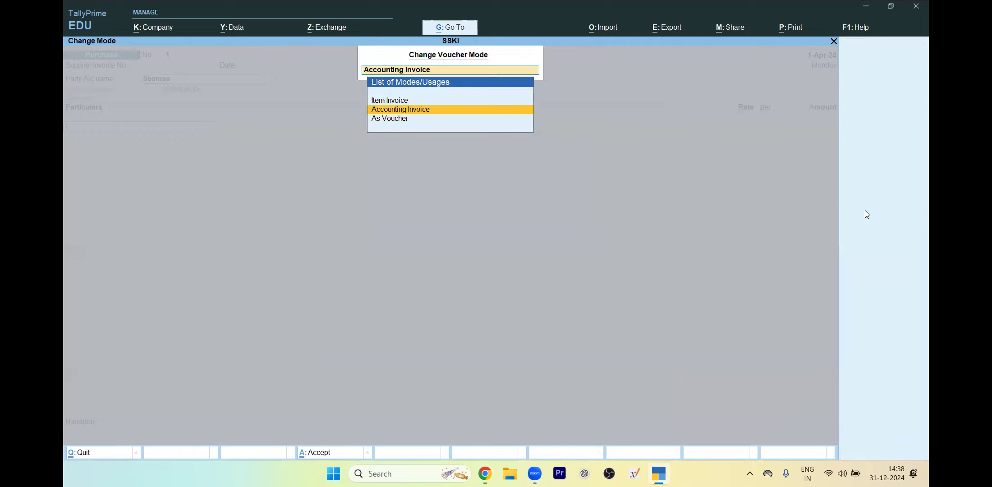
pyautogui.click(407, 101)
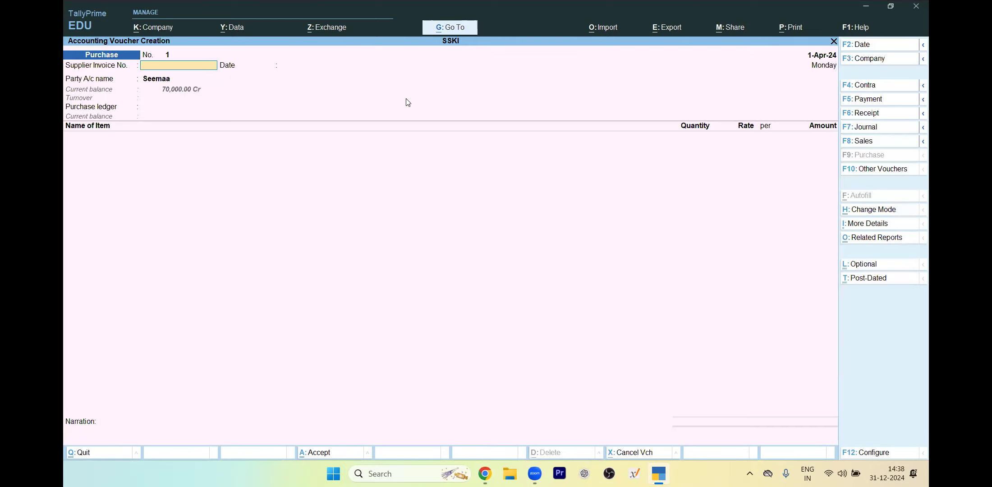
# - Confirm the creditor's party details in the item invoice, keeping Maharashtra as state and Delhi as place of supply
pyautogui.press('Return')
pyautogui.press('Return')
pyautogui.press('Return')
pyautogui.press('Return')
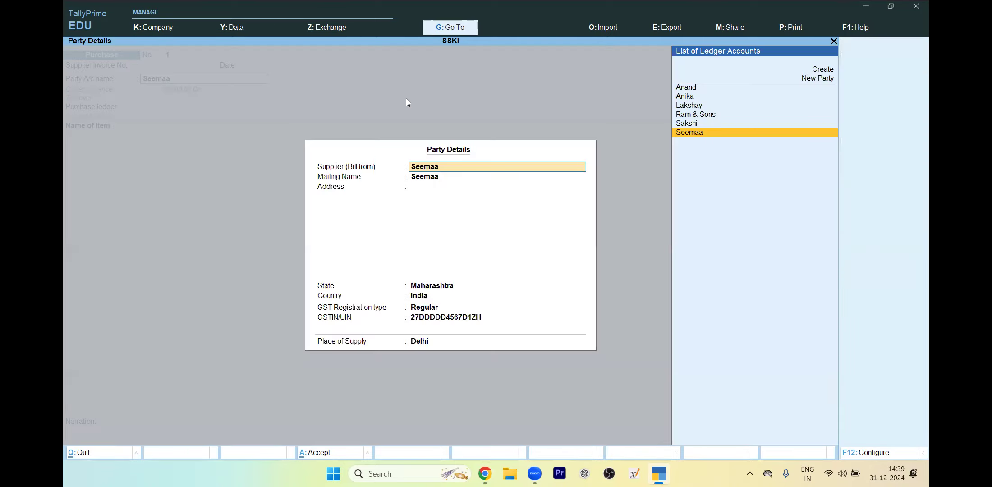
pyautogui.press('Return')
pyautogui.press('Return')
pyautogui.press('Return')
pyautogui.press('Return')
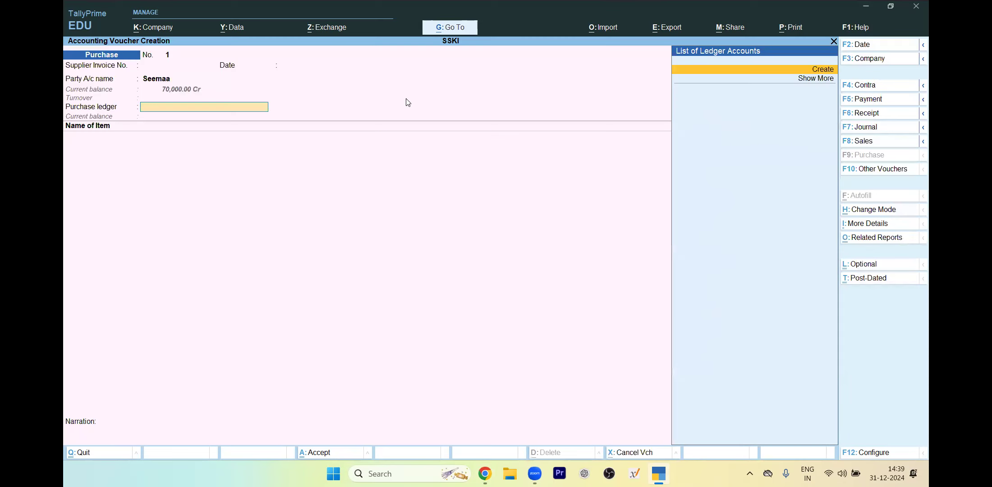
# - Create a ledger named Purchase under the Purchase Accounts group from within the voucher
pyautogui.press('Return')
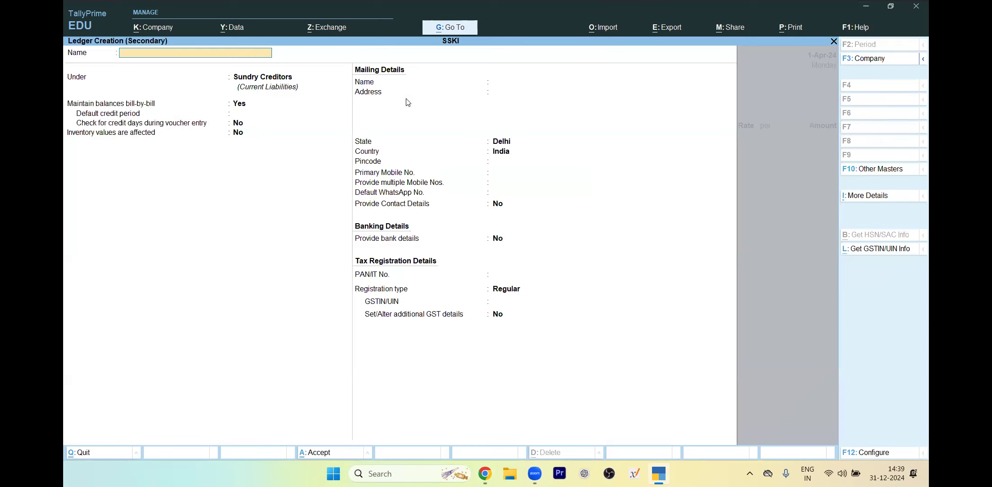
pyautogui.write('Purchase')
pyautogui.press('Return')
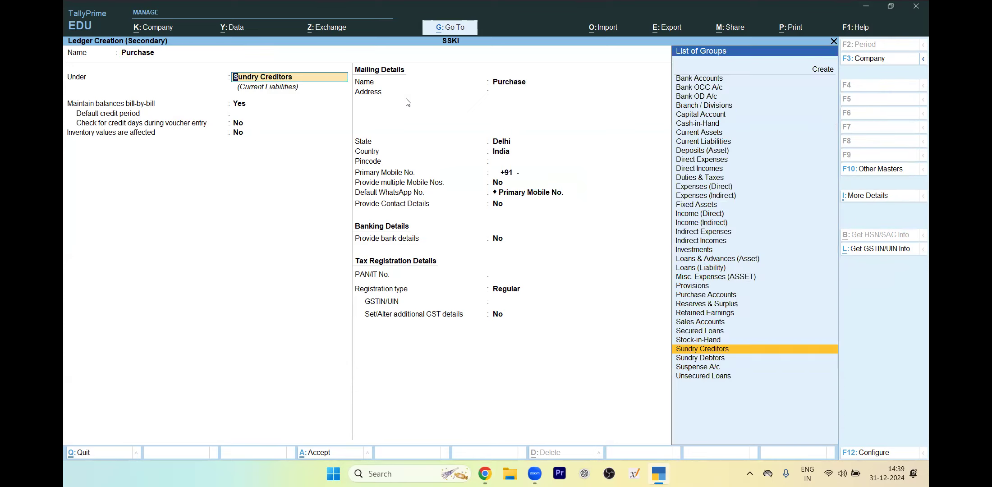
pyautogui.write('P')
pyautogui.press('Down')
pyautogui.press('Return')
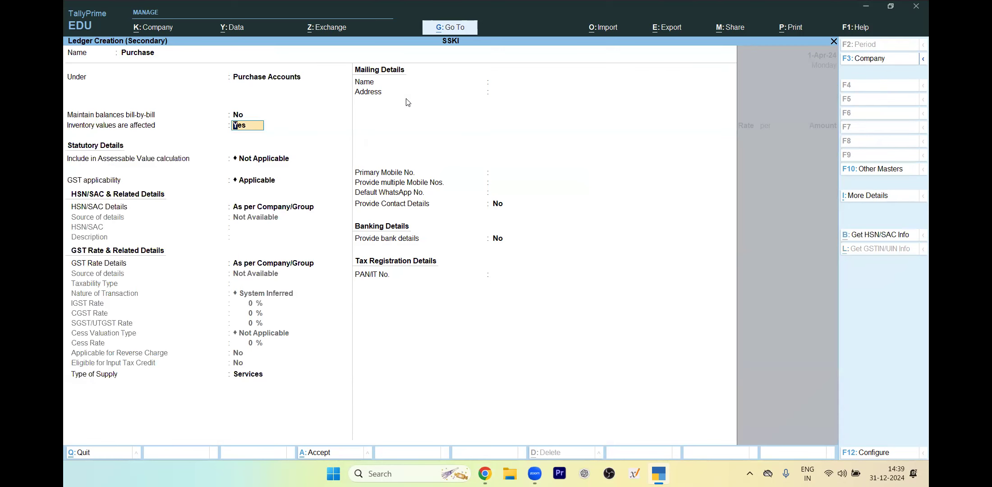
# - Keep GST applicable and inventory values affected for the Purchase ledger, set its type of supply to Goods and save it
pyautogui.press('Return')
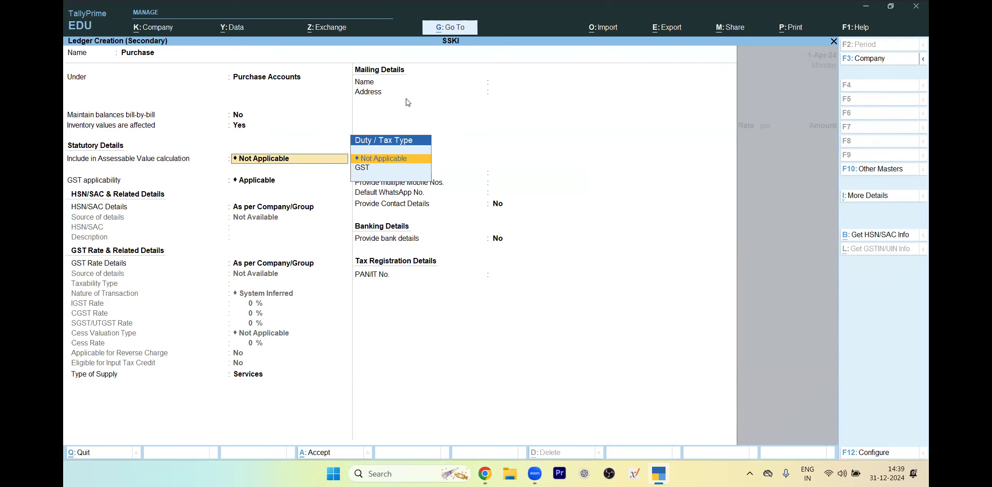
pyautogui.press('Down')
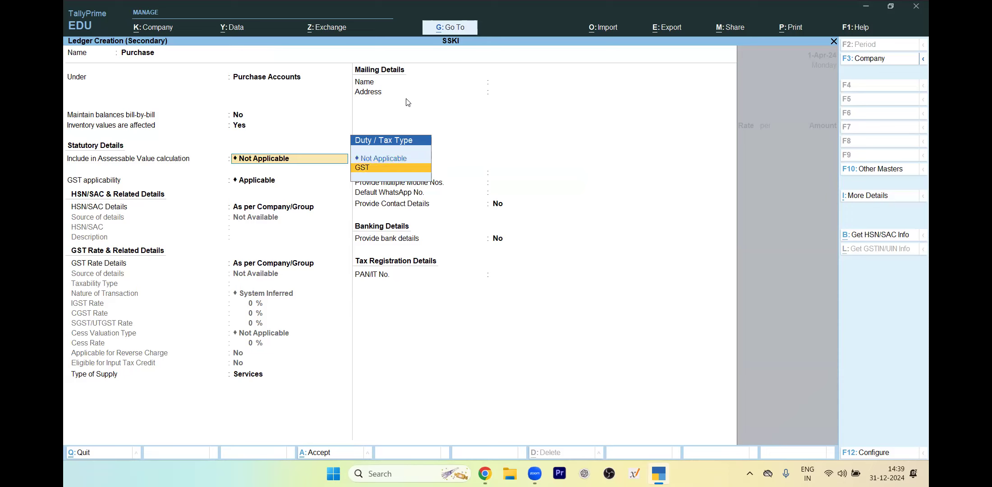
pyautogui.press('Up')
pyautogui.press('Return')
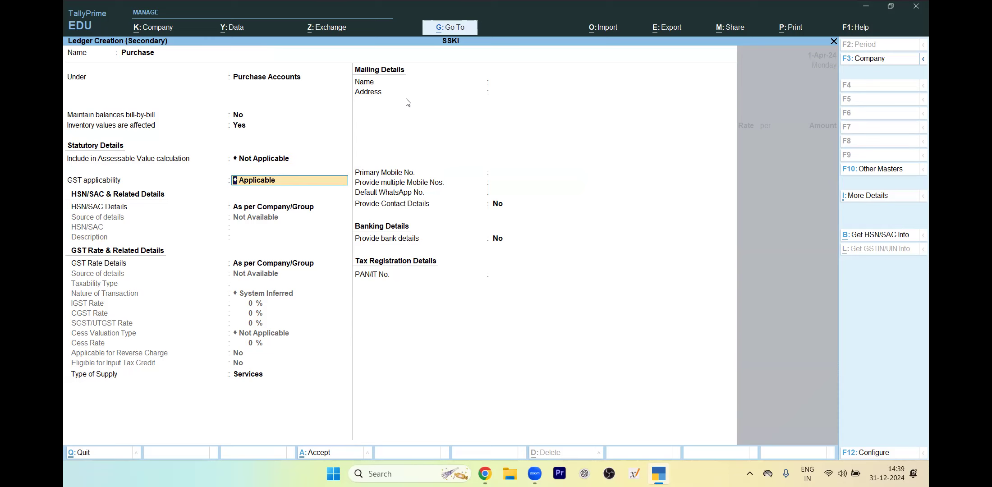
pyautogui.press('Return')
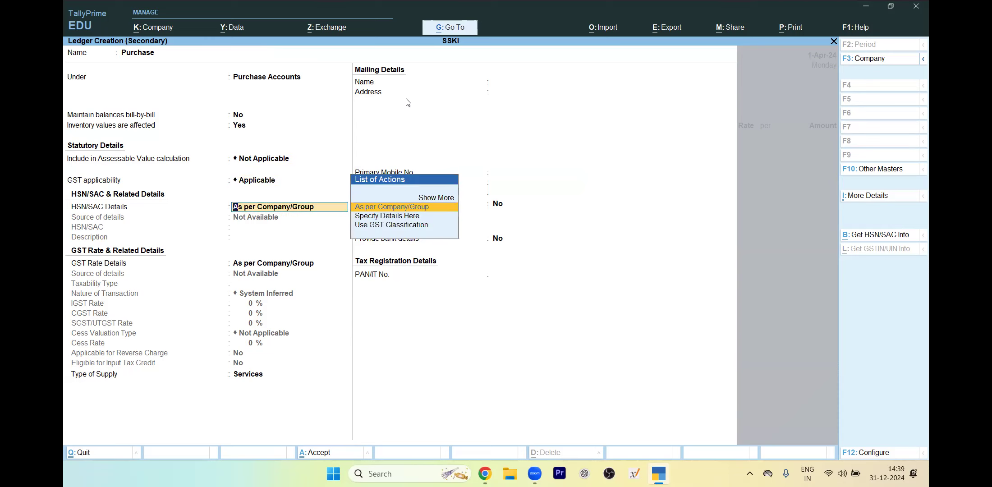
pyautogui.press('Return')
pyautogui.press('Return')
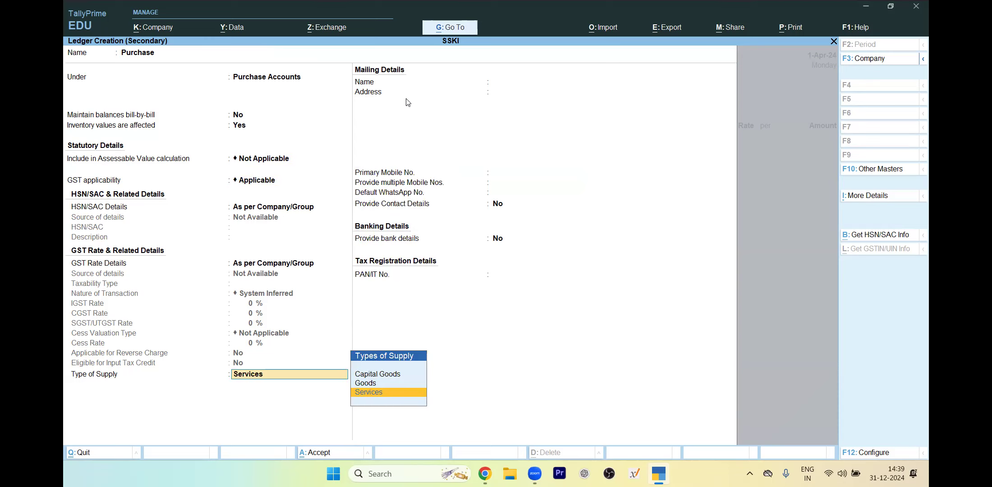
pyautogui.press('Up')
pyautogui.press('Return')
pyautogui.press('Return')
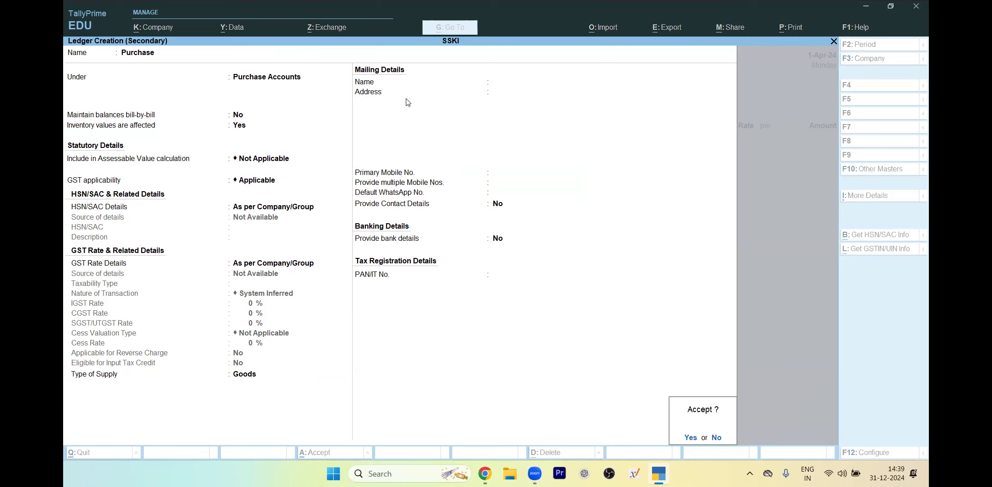
pyautogui.press('Return')
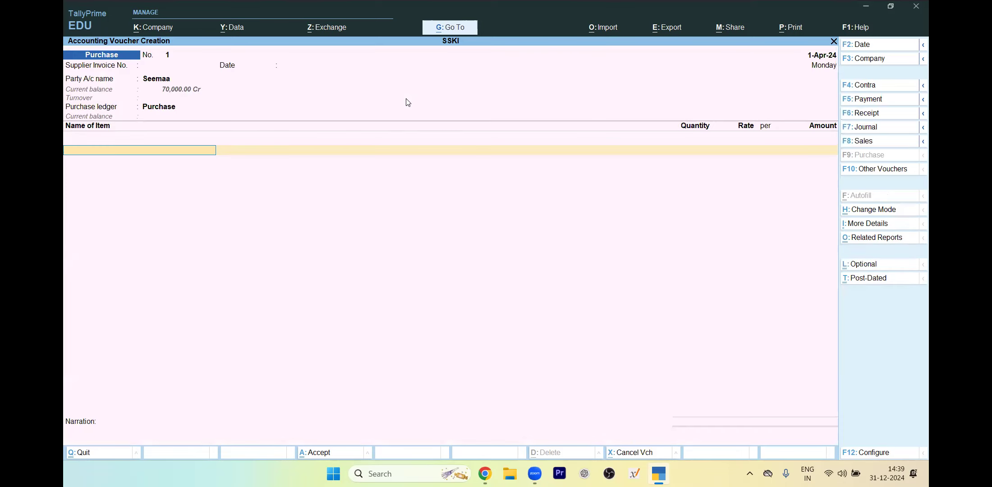
# - Add the stock item Iron with quantity 5 PCS and rate 2,000, as given in the question paper
pyautogui.press('Return')
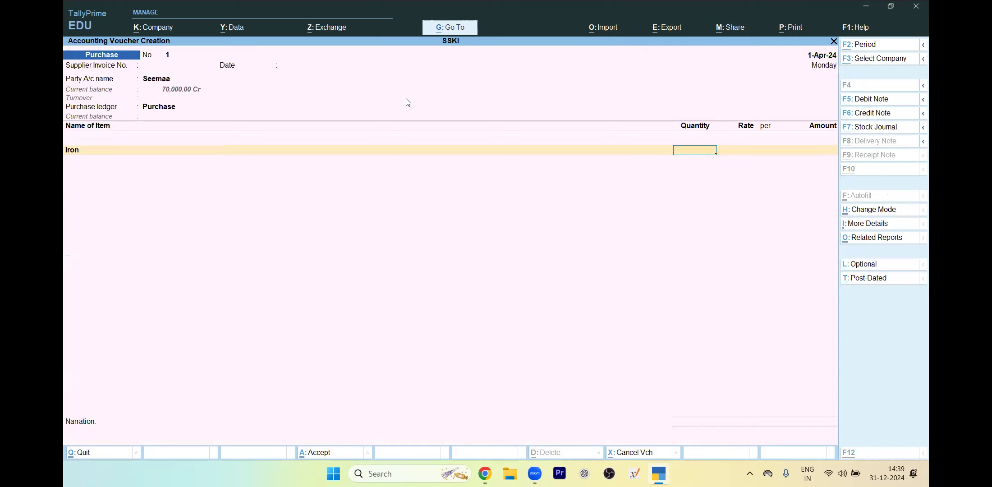
pyautogui.hotkey('alt', 'Tab')
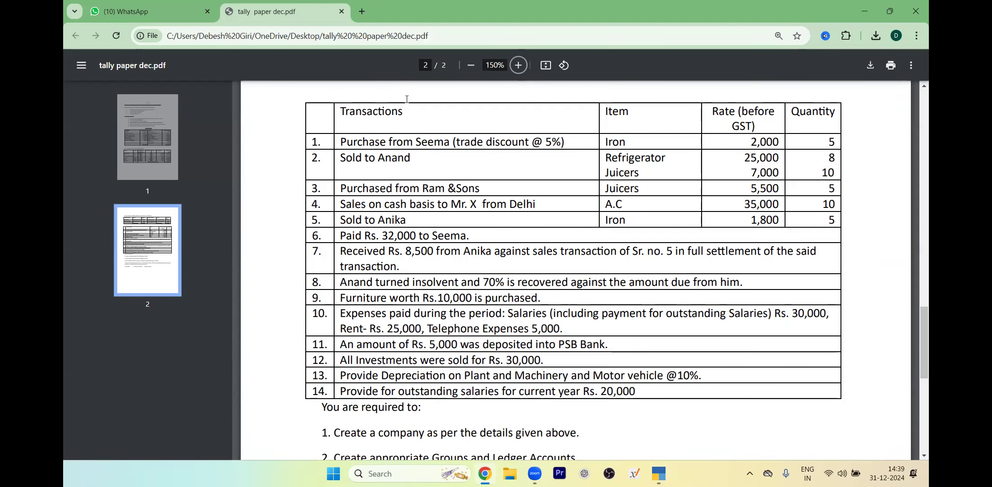
pyautogui.hotkey('alt', 'Tab')
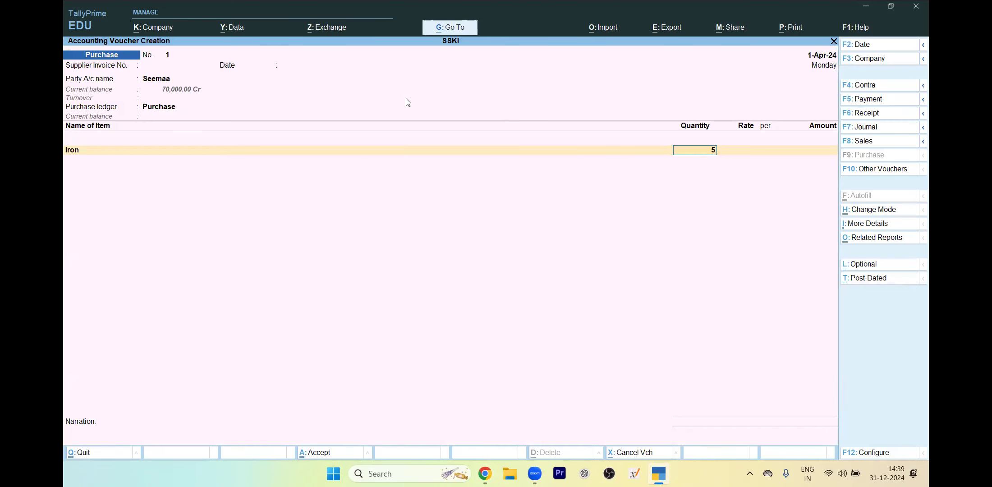
pyautogui.press('Return')
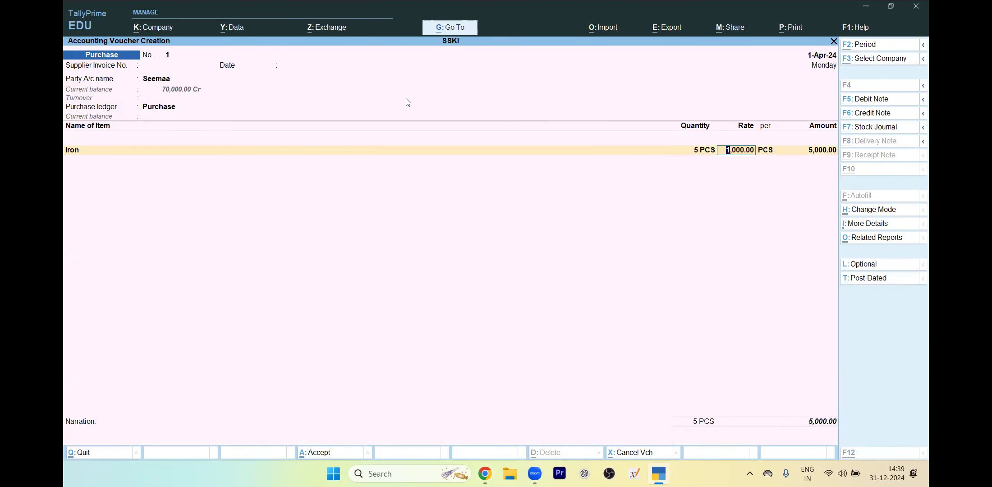
pyautogui.hotkey('alt', 'Tab')
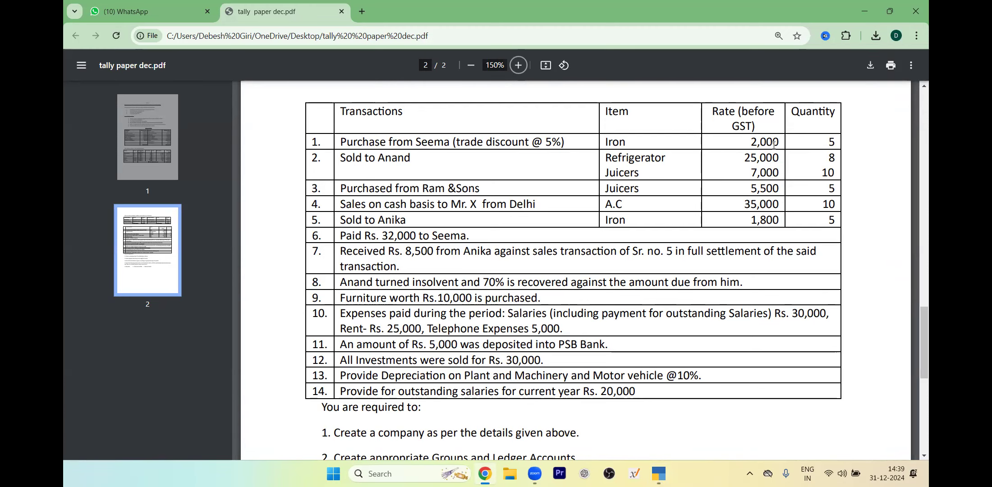
pyautogui.hotkey('alt', 'Tab')
pyautogui.write('2000')
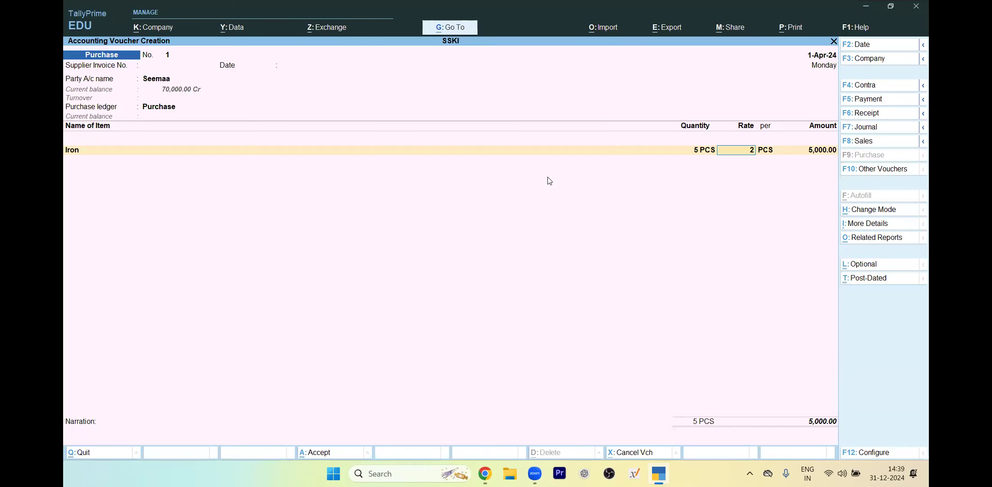
pyautogui.press('Return')
# - Enable the Discount column in invoices in the company features and save the change
pyautogui.press('F11')
pyautogui.press('Down')
pyautogui.press('Down')
pyautogui.press('Down')
pyautogui.press('Down')
pyautogui.press('Down')
pyautogui.press('Down')
pyautogui.press('Down')
pyautogui.press('Down')
pyautogui.press('Down')
pyautogui.press('Down')
pyautogui.press('Down')
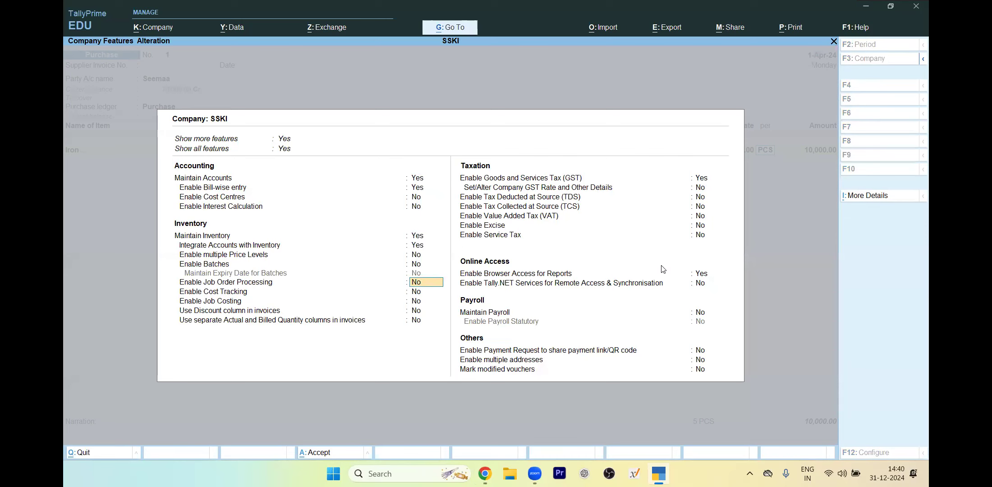
pyautogui.write('y')
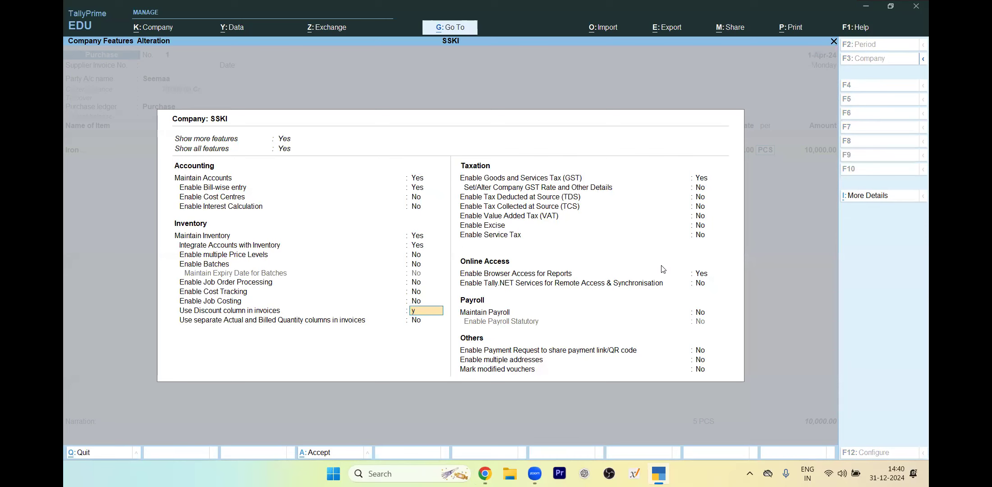
pyautogui.press('Return')
pyautogui.hotkey('ctrl', 'a')
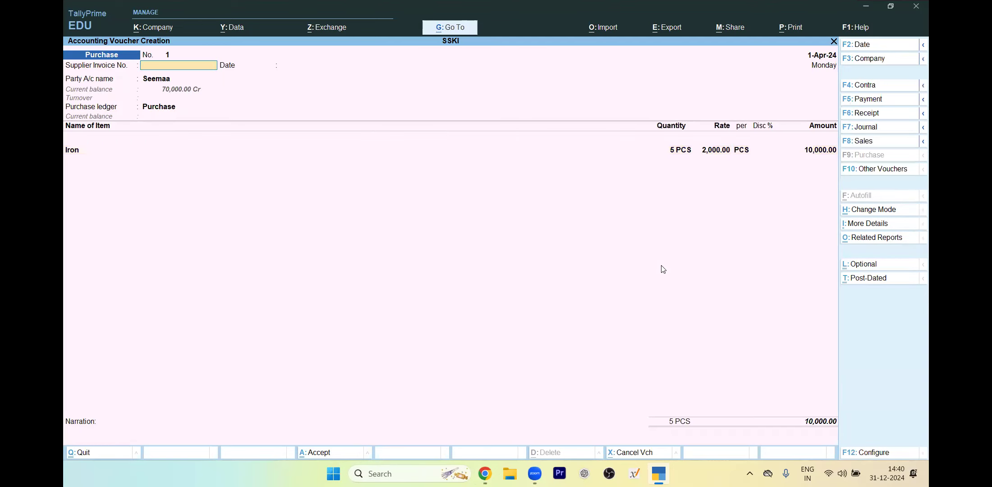
# - Pass through the supplier's party details again unchanged and return to the Iron line of the purchase invoice
pyautogui.press('Return')
pyautogui.press('Return')
pyautogui.press('Return')
pyautogui.press('Return')
pyautogui.press('Return')
pyautogui.press('Return')
pyautogui.press('Return')
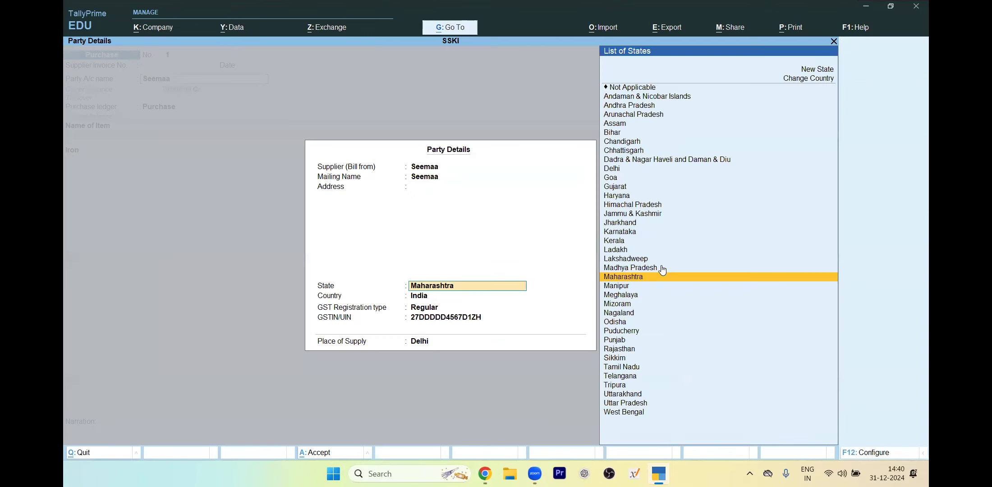
pyautogui.press('Return')
pyautogui.press('Return')
pyautogui.press('Return')
pyautogui.press('Return')
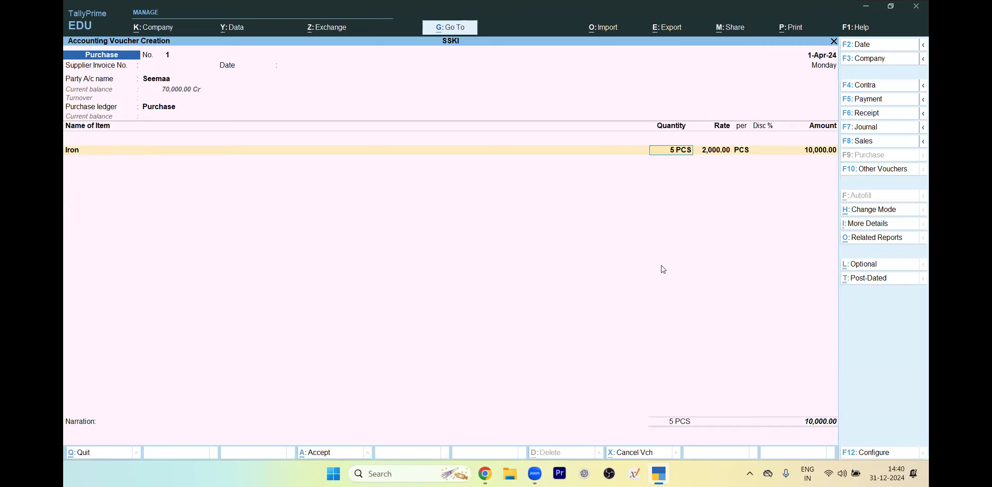
# - Apply the 5% trade discount to Iron and accept its GST rate and HSN/SAC details as per masters
pyautogui.press('Return')
pyautogui.press('Return')
pyautogui.press('Return')
pyautogui.write('5')
pyautogui.press('Return')
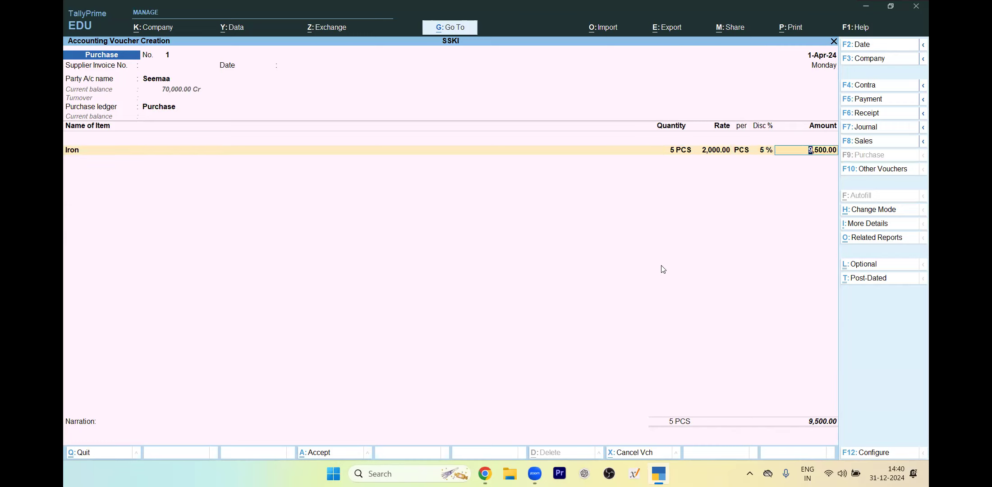
pyautogui.press('Return')
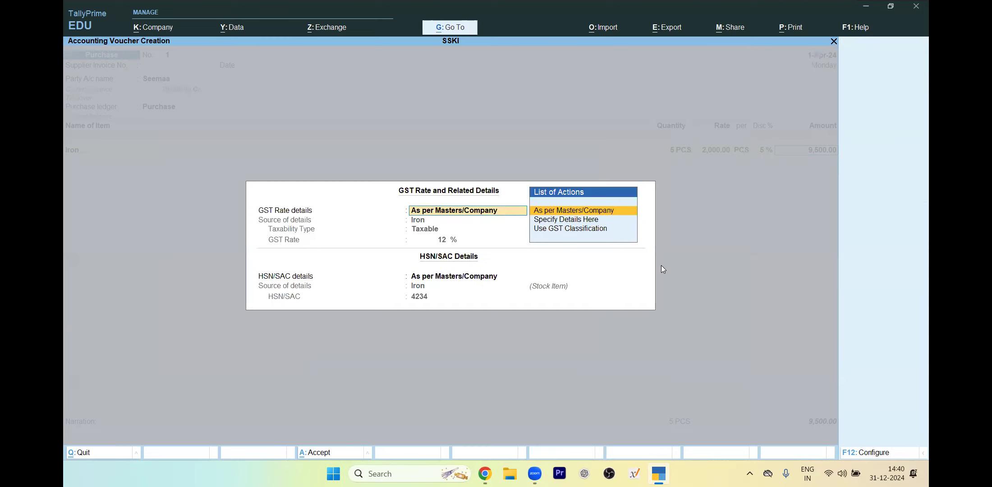
pyautogui.press('Return')
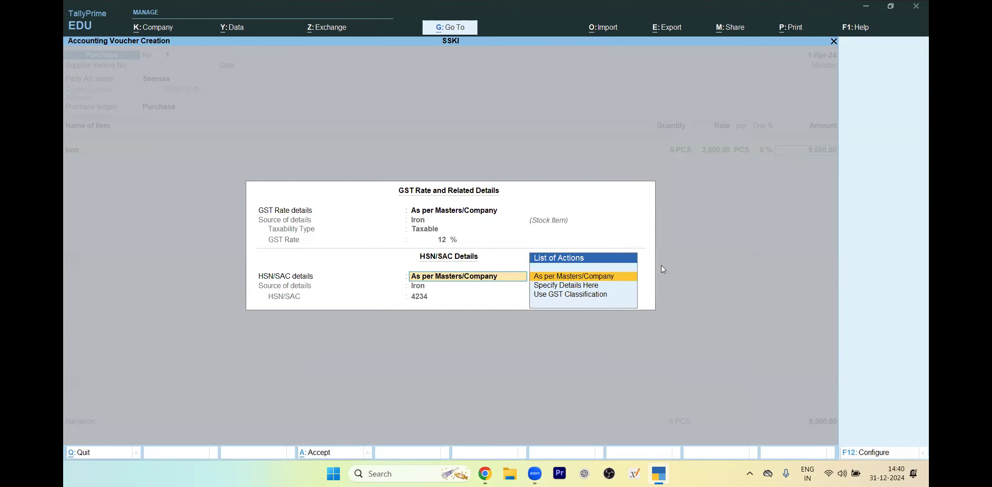
pyautogui.press('Return')
pyautogui.hotkey('alt', 'Tab')
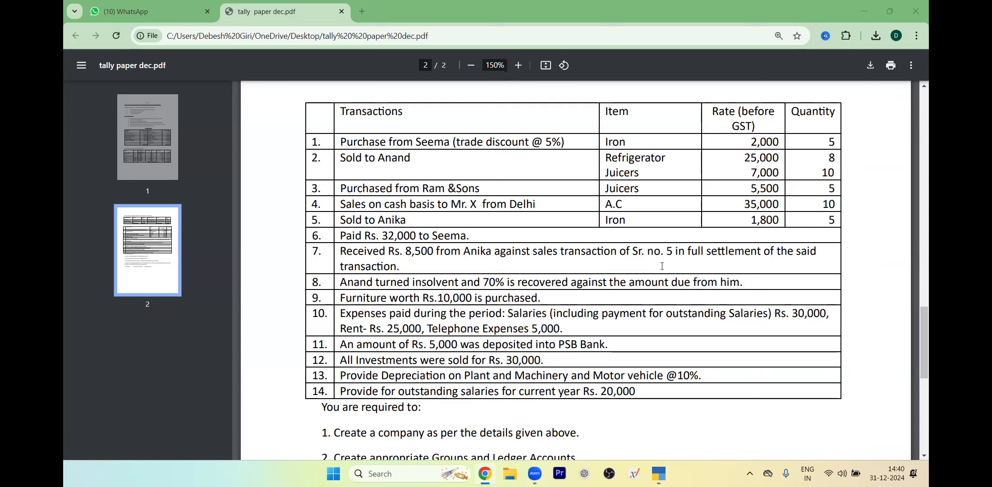
pyautogui.hotkey('alt', 'Tab')
pyautogui.press('Return')
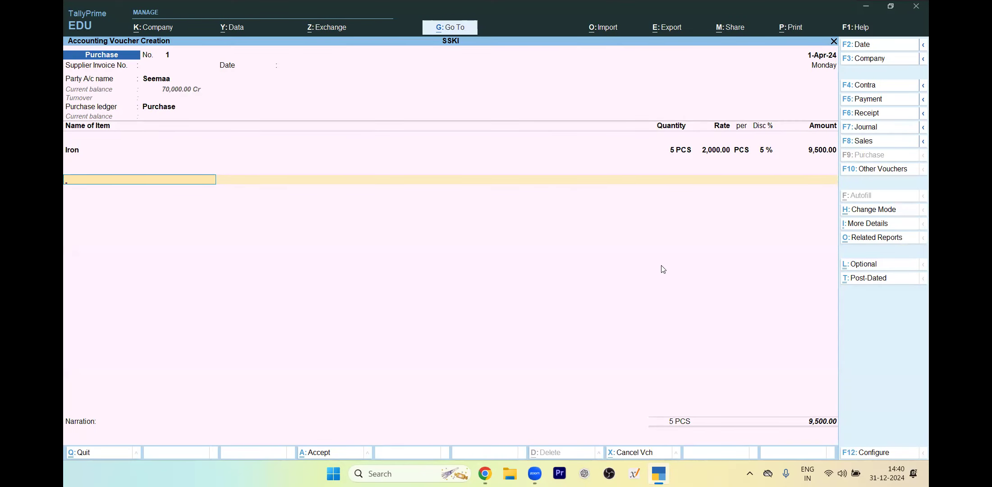
# - Create a tax ledger named Input Igst under the Duties & Taxes group from within the voucher
pyautogui.hotkey('alt', 'c')
pyautogui.write('Input')
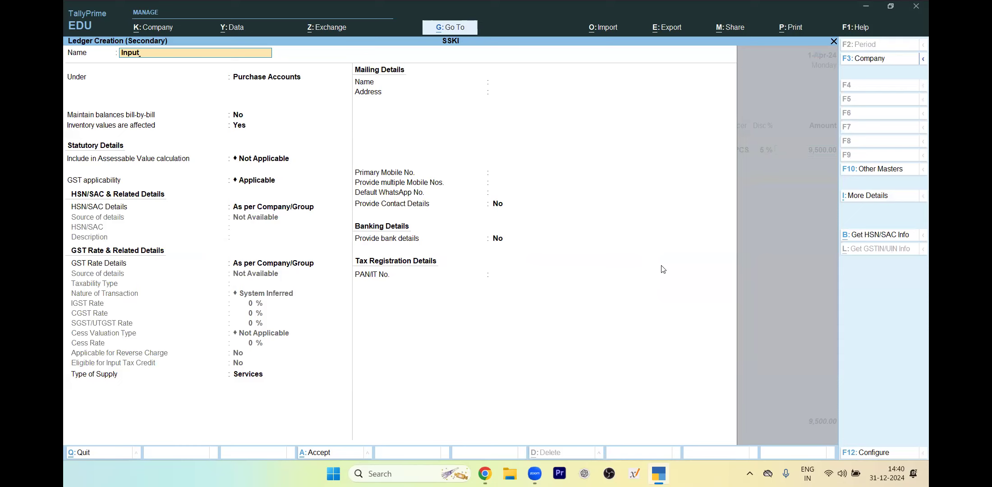
pyautogui.write(' igst')
pyautogui.press('Return')
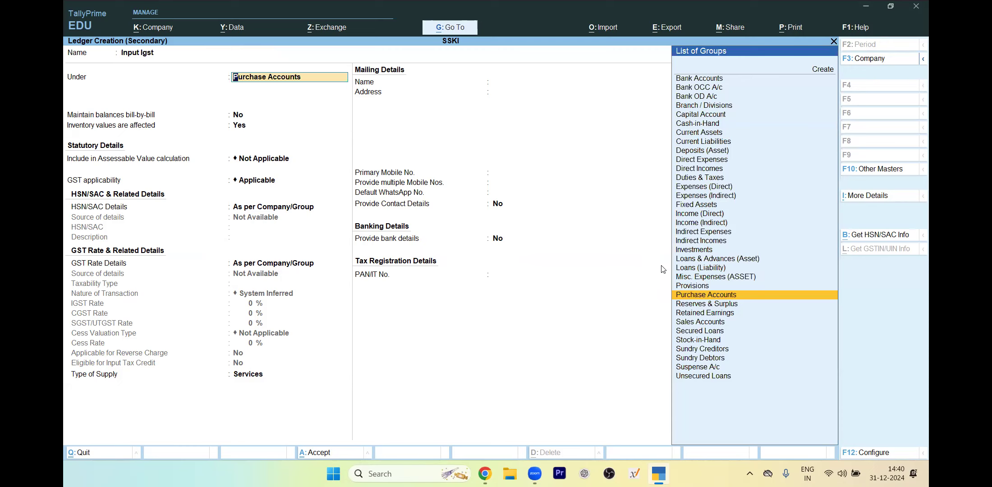
pyautogui.write('D')
pyautogui.press('Down')
pyautogui.press('Down')
pyautogui.press('Down')
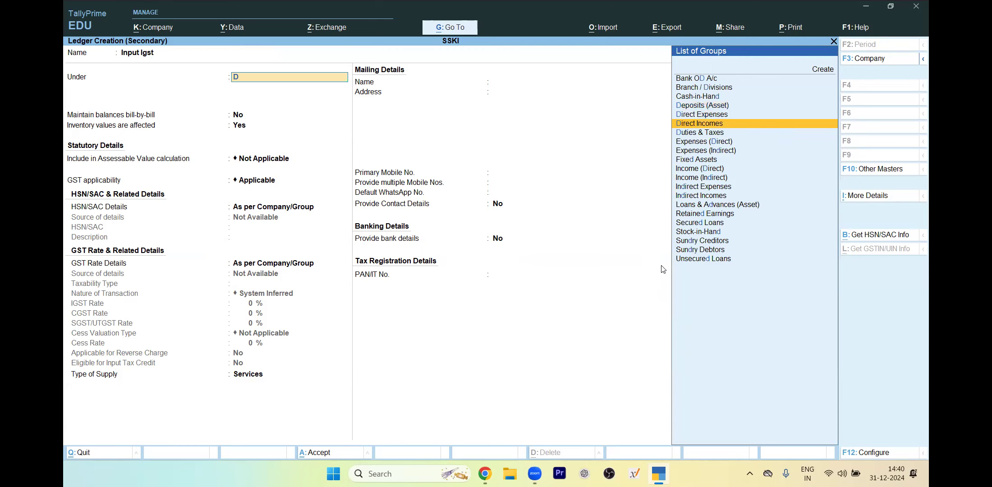
pyautogui.press('Return')
# - Set the Input Igst ledger's duty type to GST and tax type to IGST, and save it into the invoice
pyautogui.press('Up')
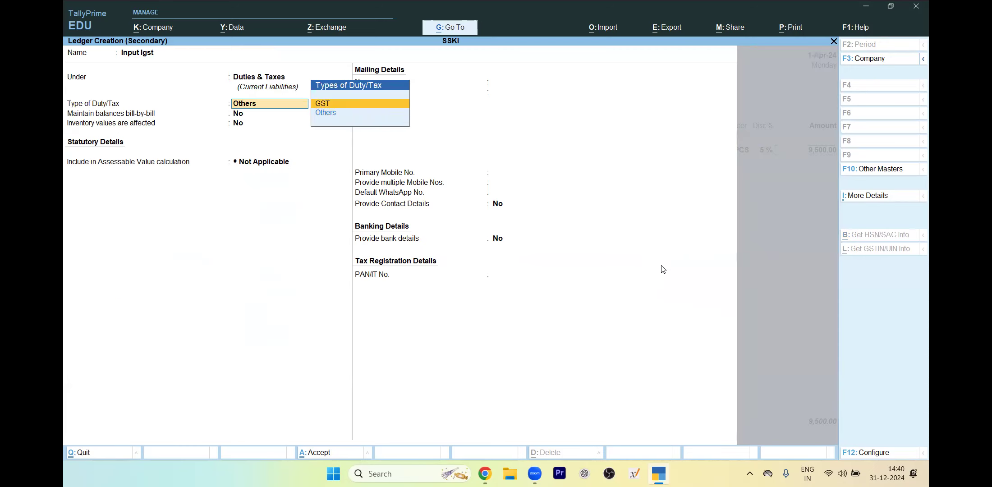
pyautogui.press('Return')
pyautogui.press('Return')
pyautogui.press('Return')
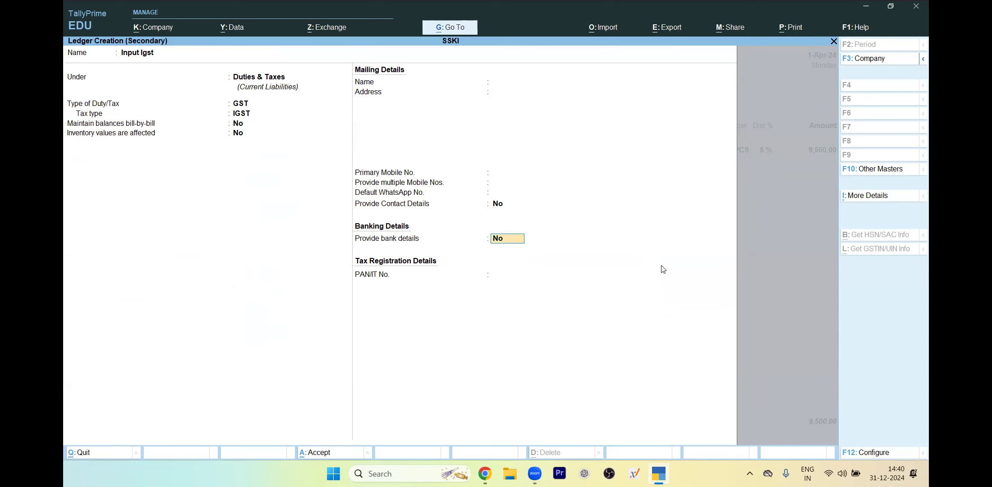
pyautogui.press('Return')
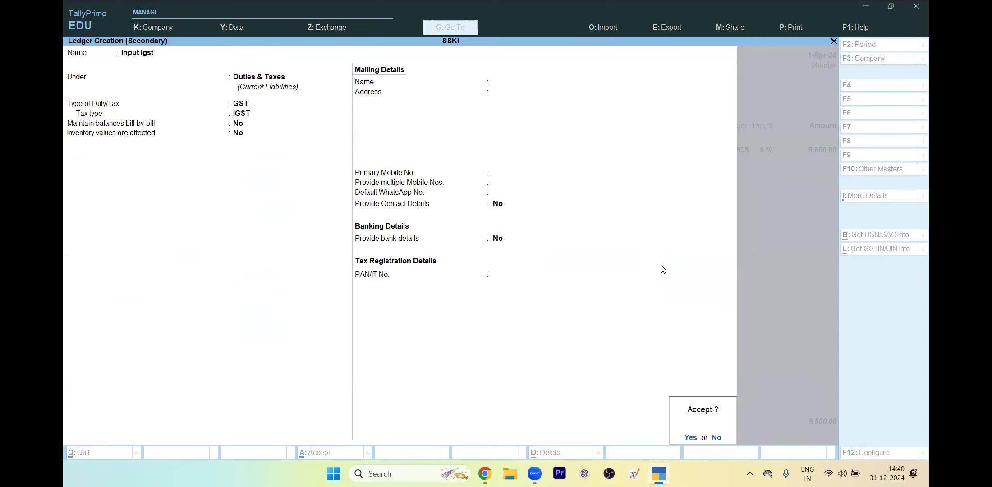
pyautogui.press('Return')
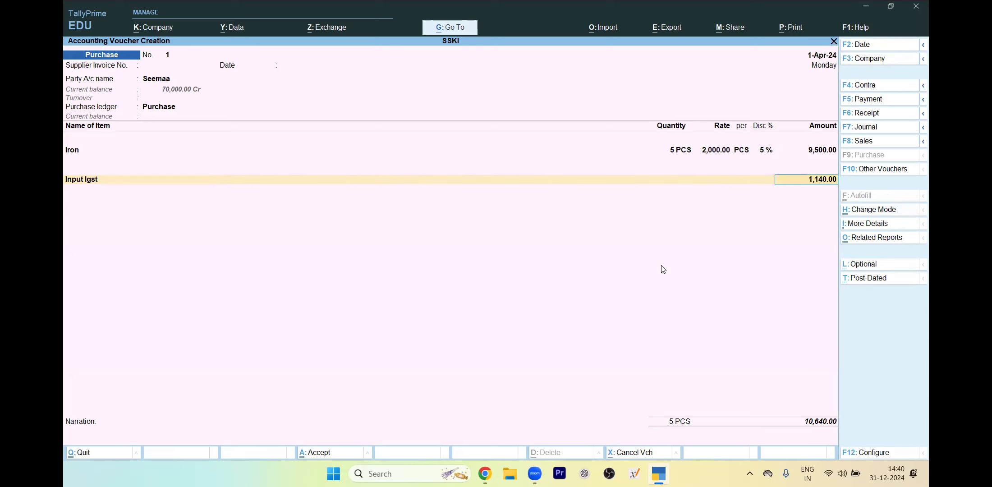
# - Accept the Input Igst amount, record the full bill as New Ref 1 and save the purchase voucher without a narration
pyautogui.press('Return')
pyautogui.press('Return')
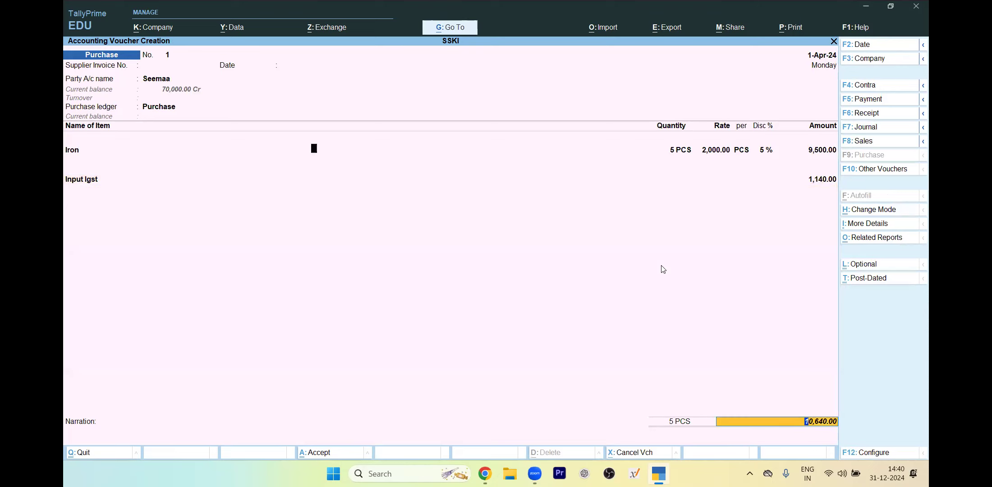
pyautogui.press('Return')
pyautogui.press('Return')
pyautogui.press('Return')
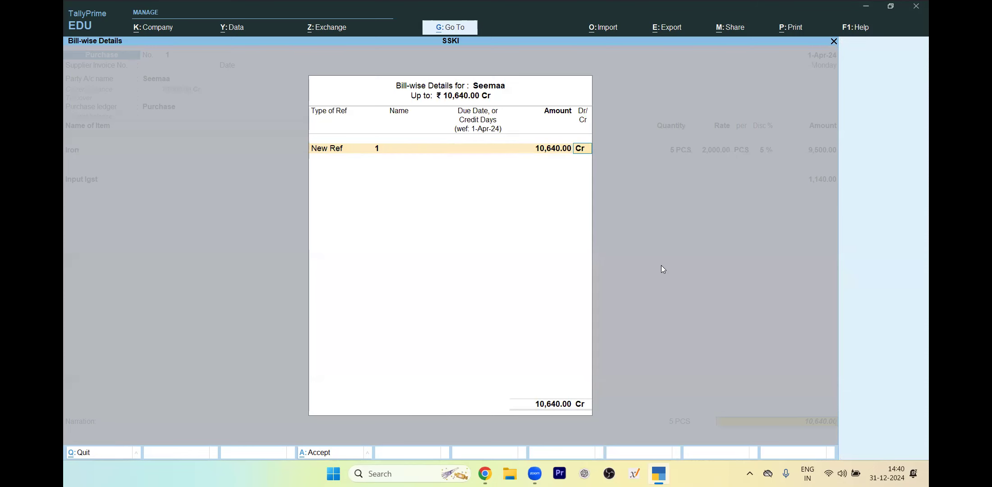
pyautogui.press('Return')
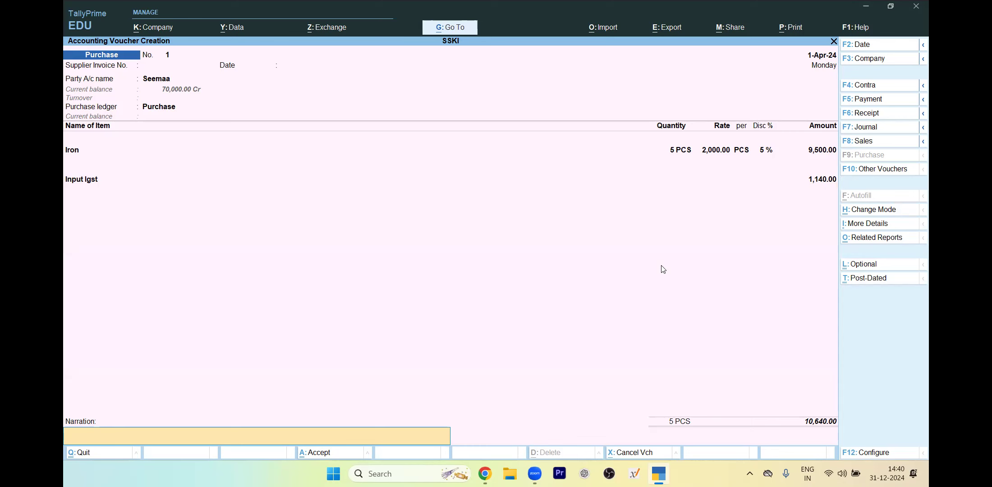
pyautogui.press('Return')
pyautogui.press('Return')
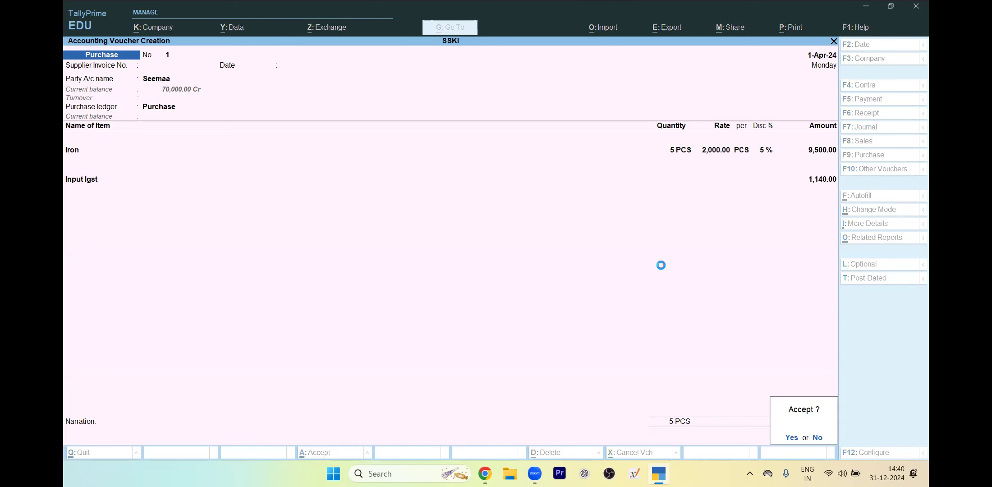
# - Start a sales voucher for transaction 2 of the question paper and choose the listed customer as its party account
pyautogui.hotkey('alt', 'Tab')
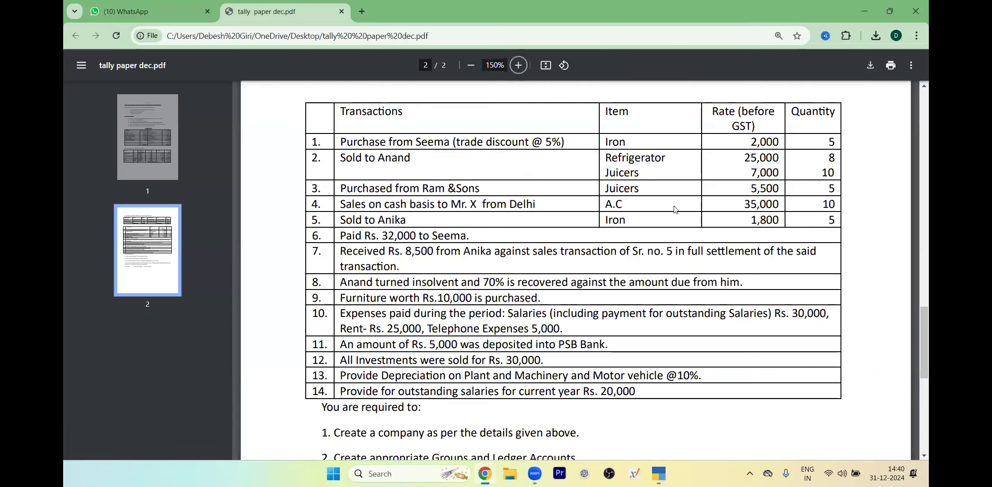
pyautogui.hotkey('alt', 'Tab')
pyautogui.press('F8')
pyautogui.press('Return')
pyautogui.press('Return')
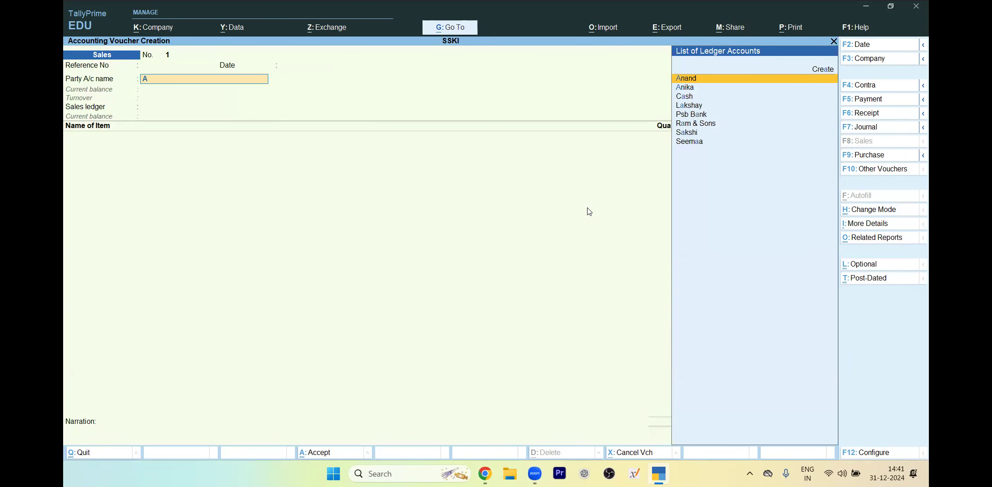
pyautogui.press('Return')
# - Pass through the customer's dispatch and party details unchanged to reach the sales ledger entry
pyautogui.hotkey('alt', 'Tab')
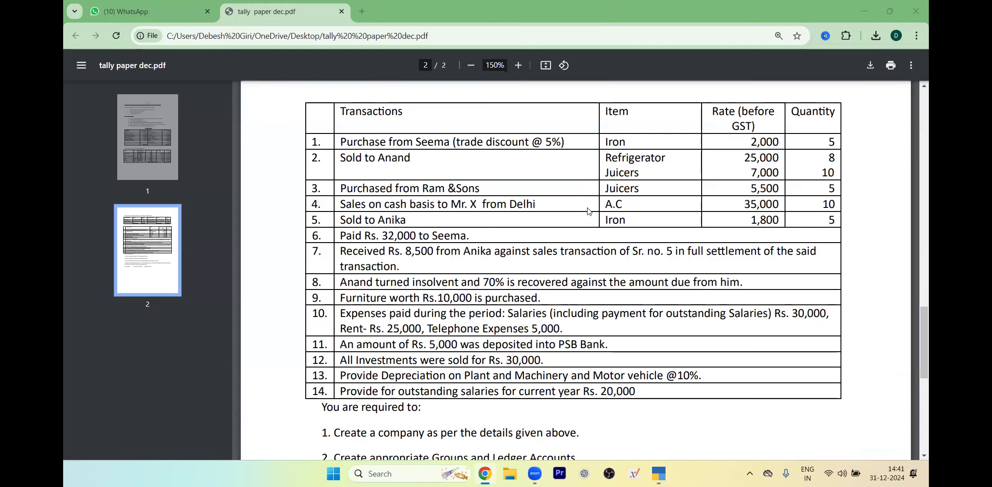
pyautogui.hotkey('alt', 'Tab')
pyautogui.press('Return')
pyautogui.press('Return')
pyautogui.press('Return')
pyautogui.press('Return')
pyautogui.press('Return')
pyautogui.press('Return')
pyautogui.press('Return')
pyautogui.press('Return')
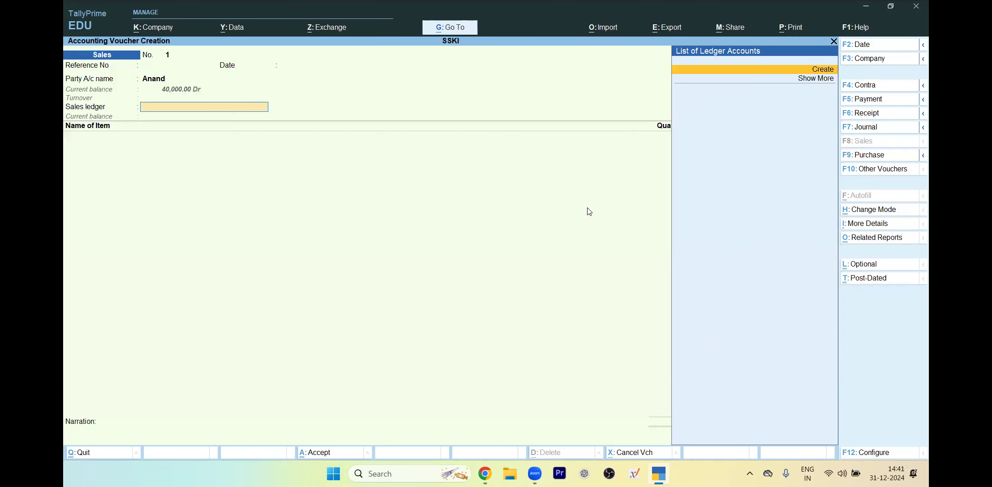
# - Create a ledger named Sales under the Sales Accounts group from within the sales voucher
pyautogui.press('Return')
pyautogui.write('Sales')
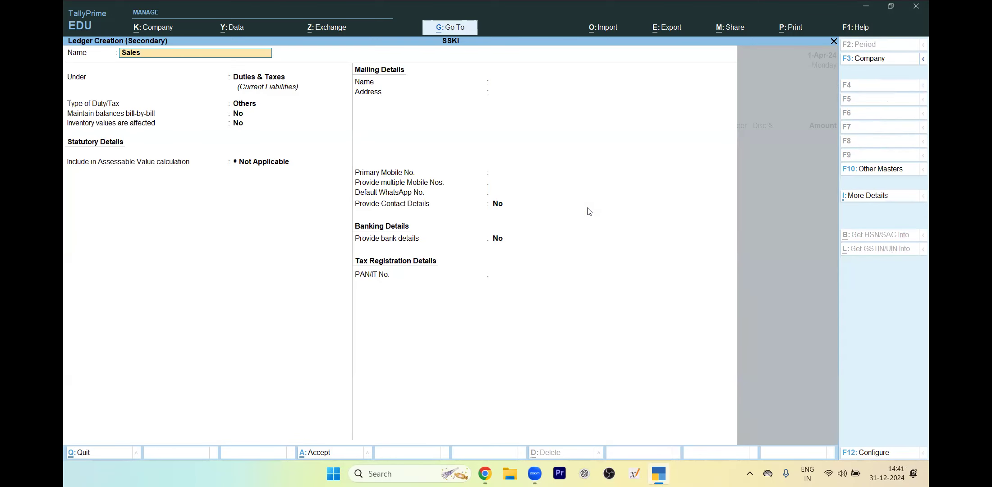
pyautogui.press('Return')
pyautogui.write('sa')
pyautogui.press('Return')
# - Accept the Sales ledger's remaining details, save it and use it as the voucher's sales ledger
pyautogui.press('Return')
pyautogui.press('Return')
pyautogui.press('Return')
pyautogui.press('Return')
pyautogui.press('Return')
pyautogui.press('Return')
pyautogui.press('Return')
pyautogui.press('Escape')
pyautogui.press('BackSpace')
pyautogui.press('Up')
pyautogui.press('Return')
pyautogui.press('Return')
pyautogui.press('Return')
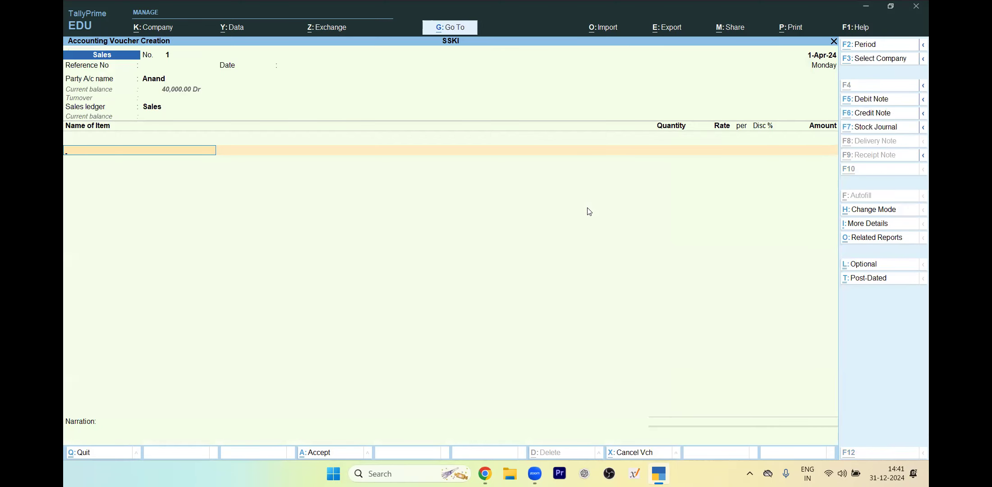
# - Add Refrigerator as the first item of the sales invoice with a quantity of 8 PCS, as in the question paper
pyautogui.hotkey('alt', 'Tab')
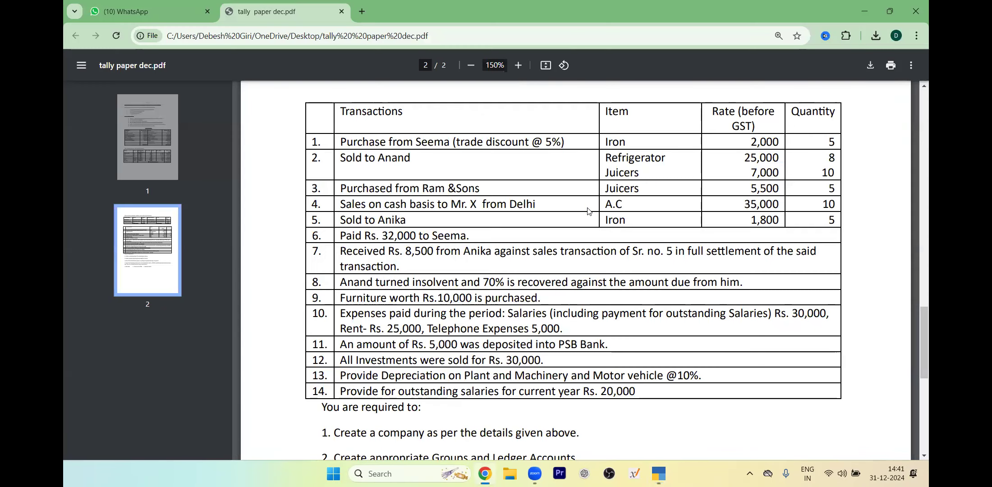
pyautogui.hotkey('alt', 'Tab')
pyautogui.write('re')
pyautogui.press('Return')
pyautogui.hotkey('alt', 'Tab')
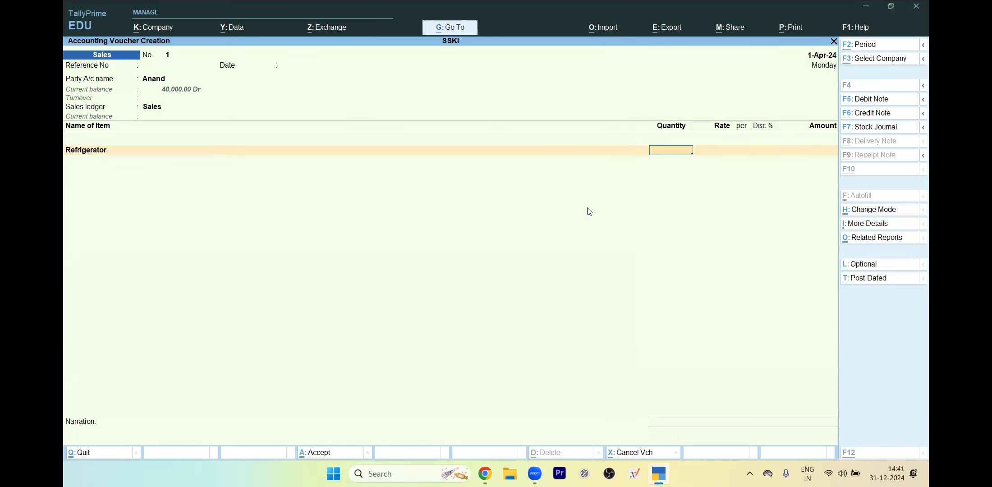
pyautogui.hotkey('alt', 'Tab')
pyautogui.write('25000')
pyautogui.press('Return')
pyautogui.press('Return')
pyautogui.press('BackSpace')
pyautogui.write('8')
pyautogui.press('Return')
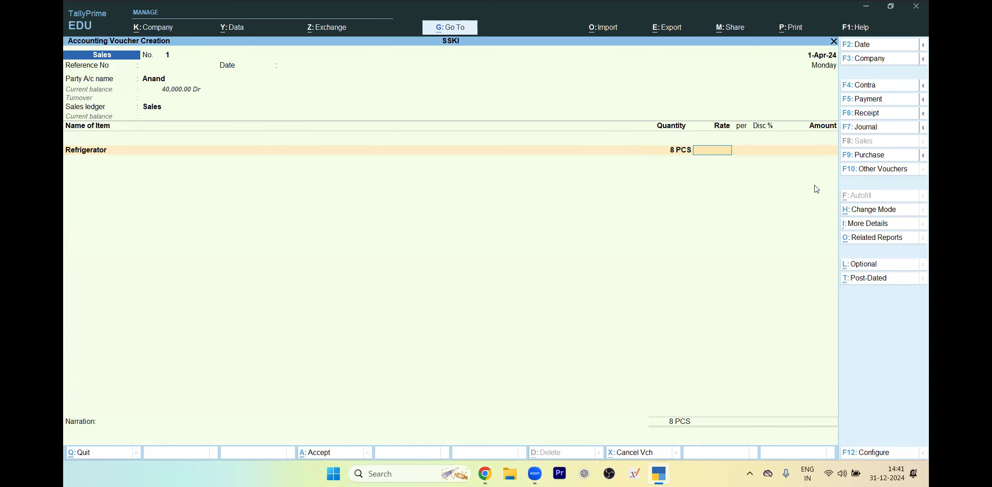
# - Set the Refrigerator rate to 25,000 per PCS without discount and accept its GST rate and HSN/SAC details as per masters
pyautogui.hotkey('alt', 'Tab')
pyautogui.hotkey('alt', 'Tab')
pyautogui.write('25,000')
pyautogui.press('Return')
pyautogui.press('Return')
pyautogui.press('Return')
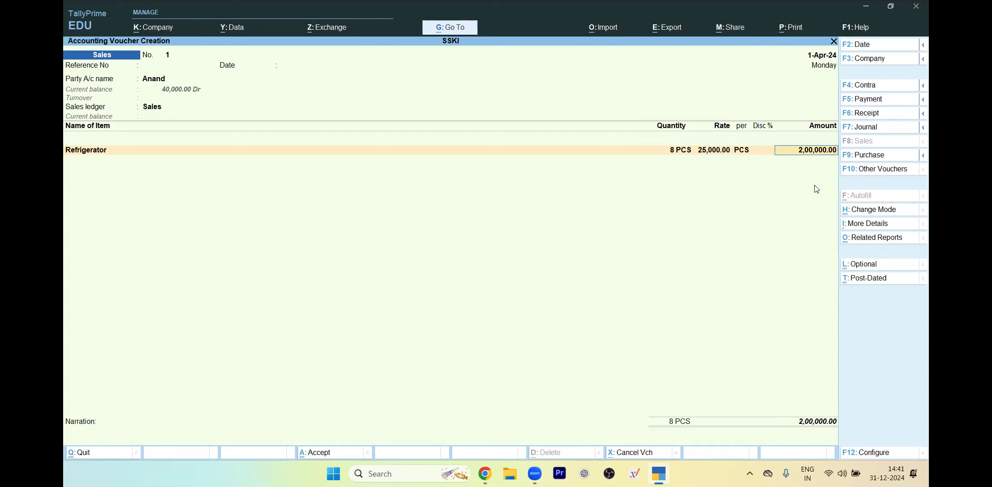
pyautogui.press('Return')
pyautogui.press('Return')
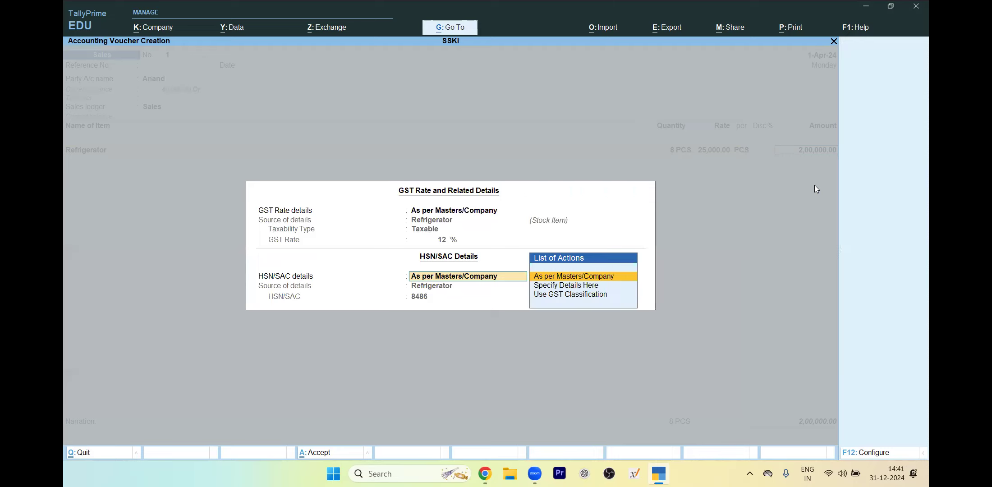
pyautogui.press('Return')
# - Add Juicer as the second item of the sales invoice, following transaction 2 of the question paper
pyautogui.hotkey('alt', 'Tab')
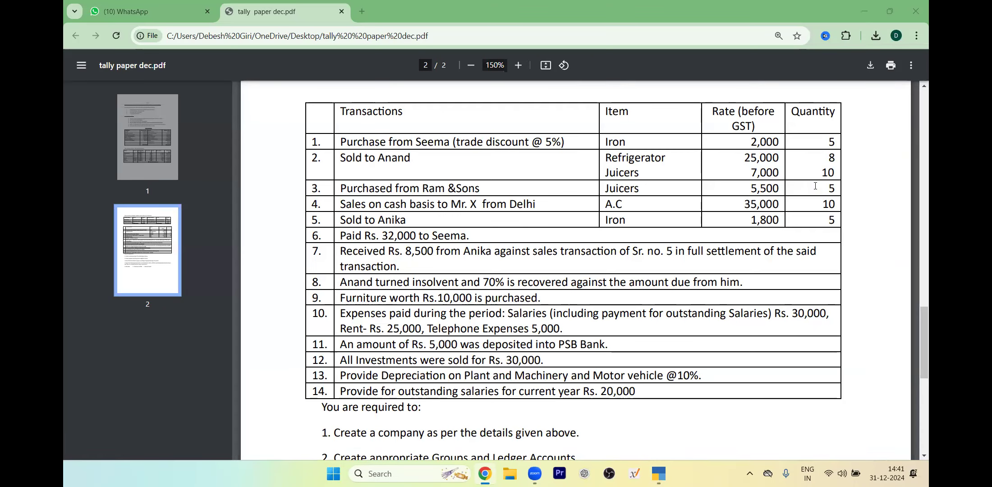
pyautogui.hotkey('alt', 'Tab')
pyautogui.write('Ju')
pyautogui.press('Return')
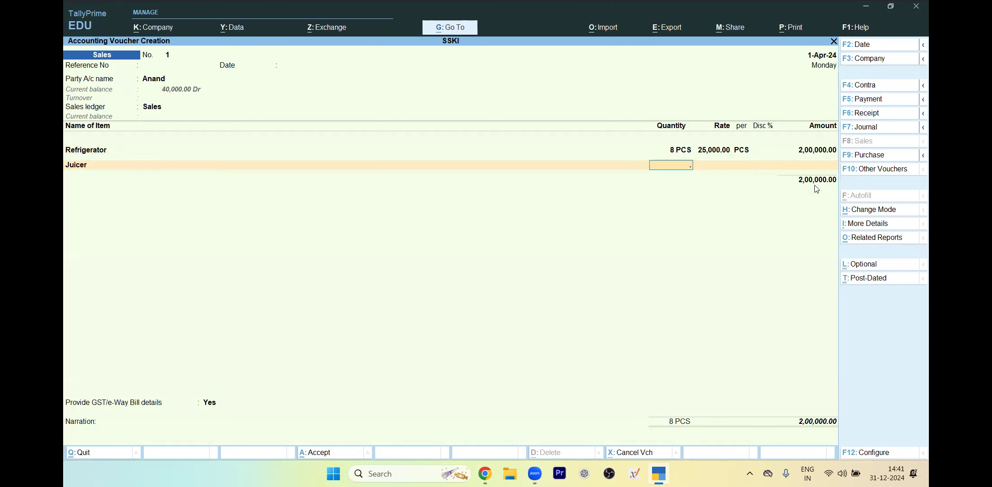
# - Add Juicer to the sales voucher with quantity 10 PCS and rate 7,000, keeping the GST details as per masters/company
pyautogui.hotkey('alt', 'Tab')
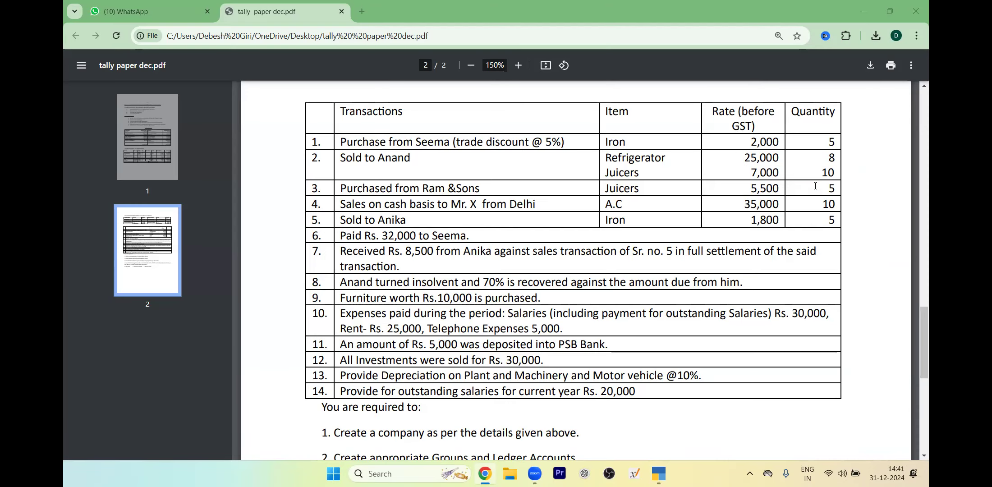
pyautogui.hotkey('alt', 'Tab')
pyautogui.press('Return')
pyautogui.press('BackSpace')
pyautogui.write('10')
pyautogui.press('Return')
pyautogui.write('7000')
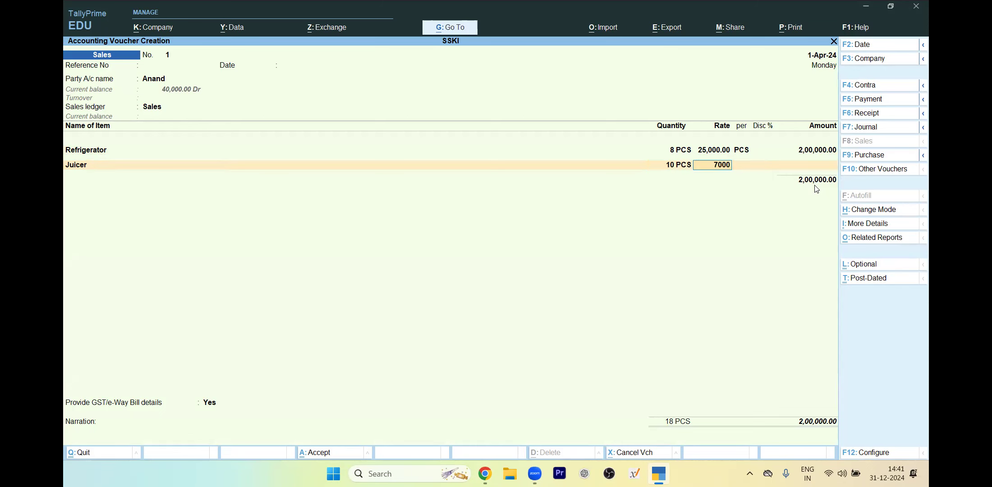
pyautogui.press('Return')
pyautogui.hotkey('alt', 'Tab')
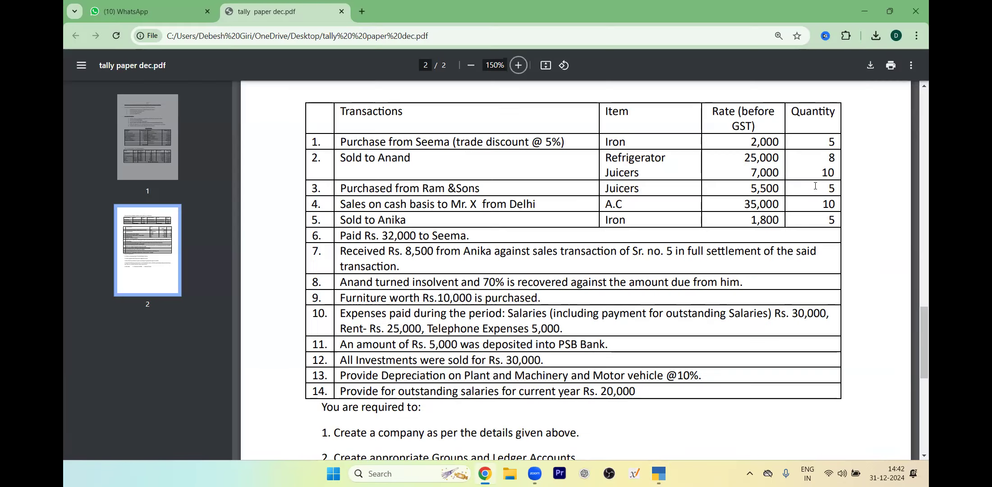
pyautogui.hotkey('alt', 'Tab')
pyautogui.press('Return')
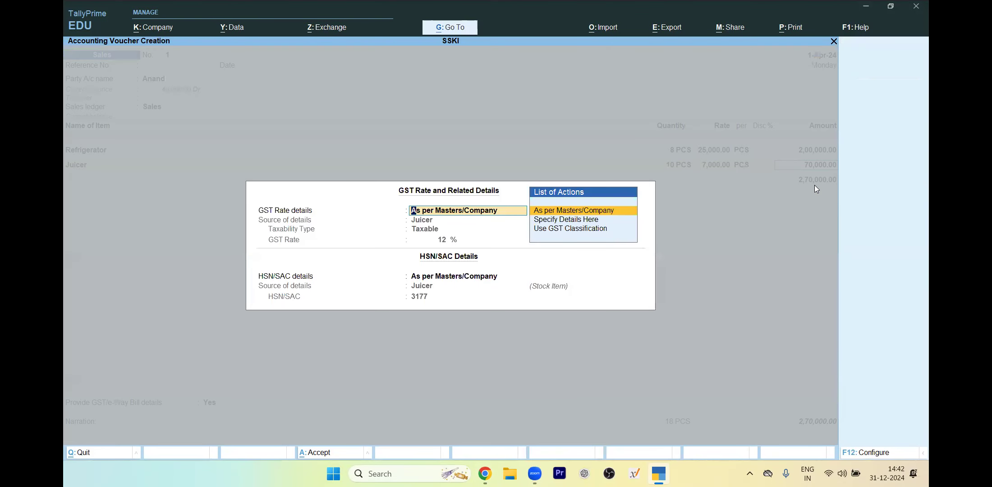
pyautogui.press('Return')
pyautogui.press('Return')
# - Create an Output Igst ledger under Duties & Taxes with duty type GST and tax type IGST, and apply it to the sales voucher
pyautogui.hotkey('alt', 'c')
pyautogui.write('Output')
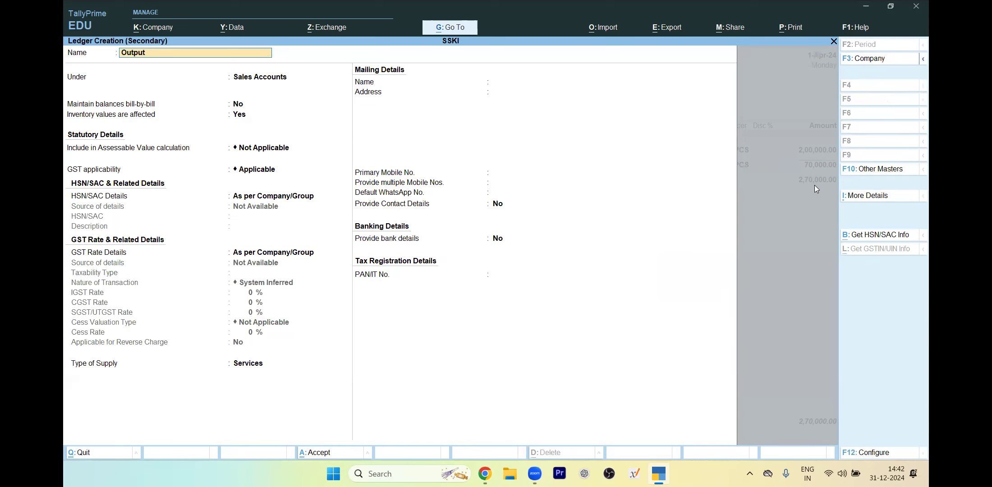
pyautogui.write(' igst')
pyautogui.press('Return')
pyautogui.write('D')
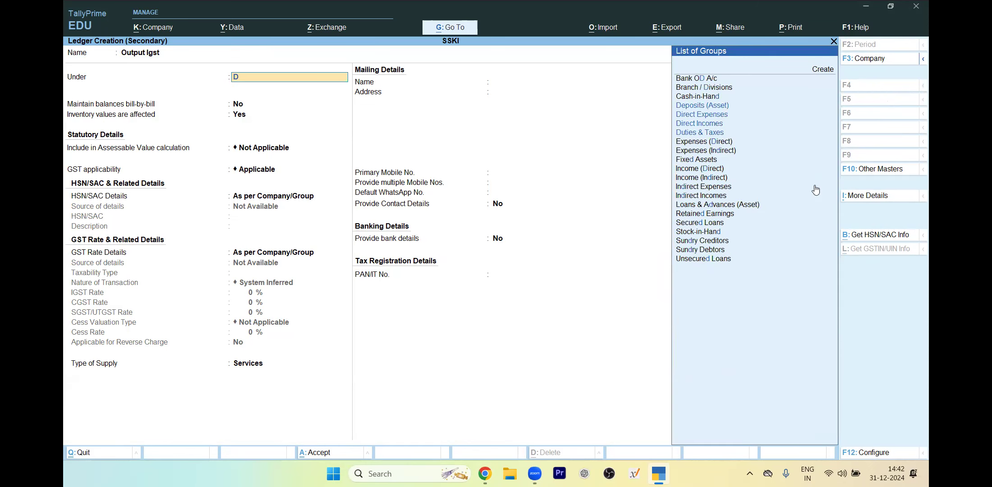
pyautogui.write('u')
pyautogui.press('Return')
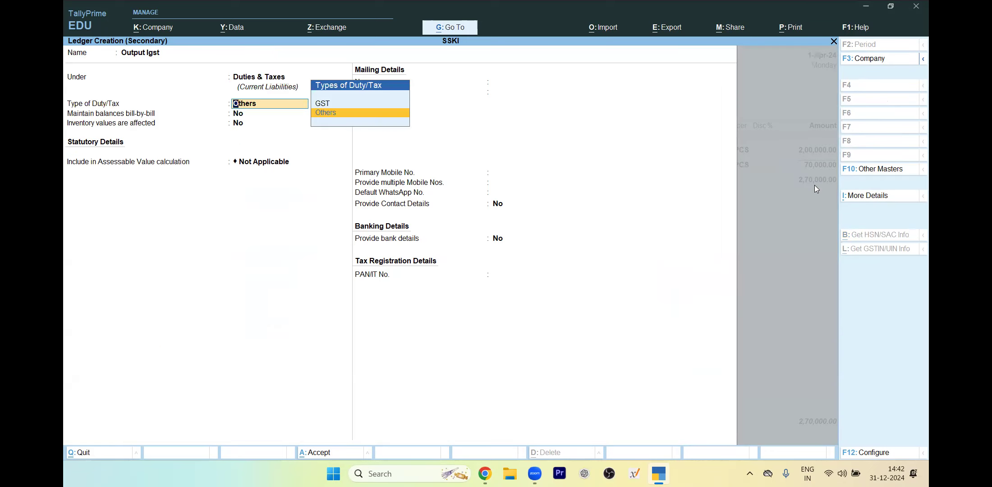
pyautogui.write('g')
pyautogui.press('Return')
pyautogui.press('Return')
pyautogui.press('Return')
pyautogui.press('Return')
pyautogui.press('Return')
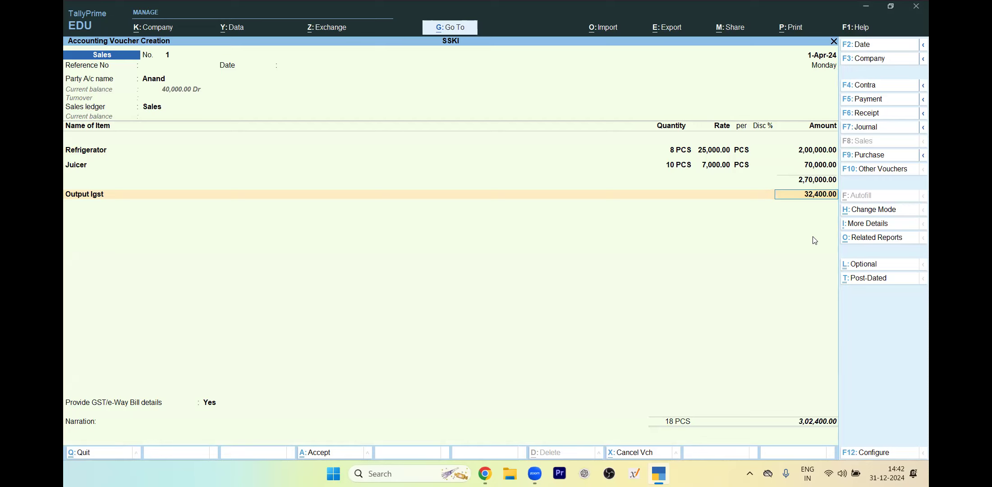
# - Save the sales voucher and agree to send its details for e-Way Bill generation
pyautogui.press('ctrl')
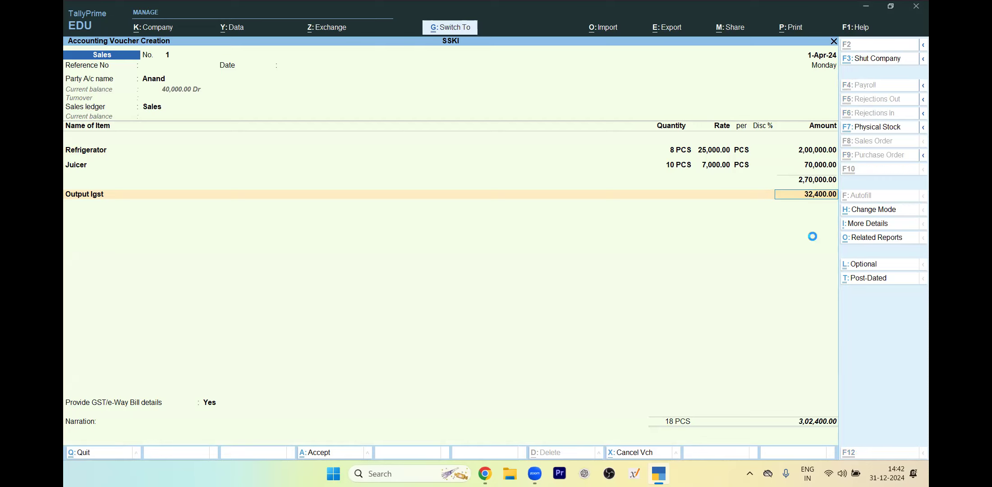
pyautogui.hotkey('ctrl', 'a')
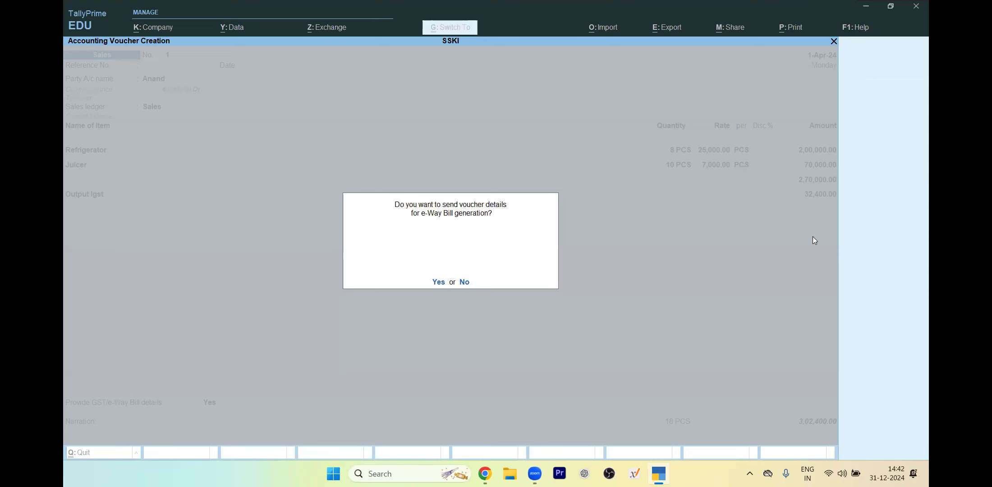
pyautogui.press('y')
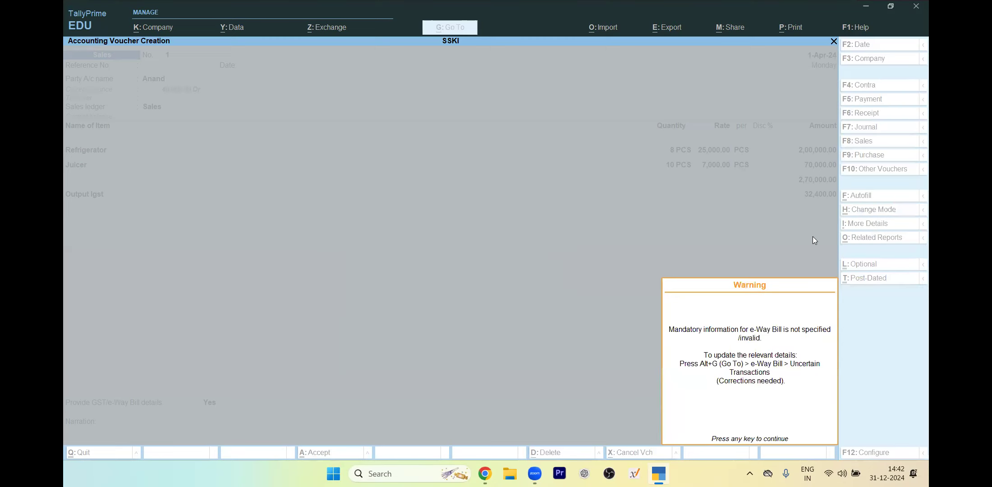
pyautogui.press('Return')
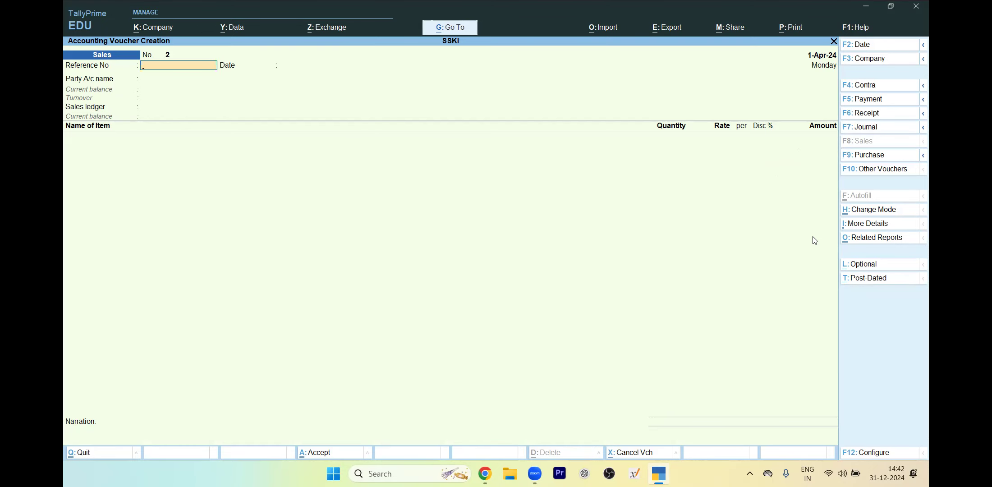
# - Start a purchase voucher for transaction 3 with Ram & Sons as the party account and Purchase as the purchase ledger
pyautogui.hotkey('alt', 'Tab')
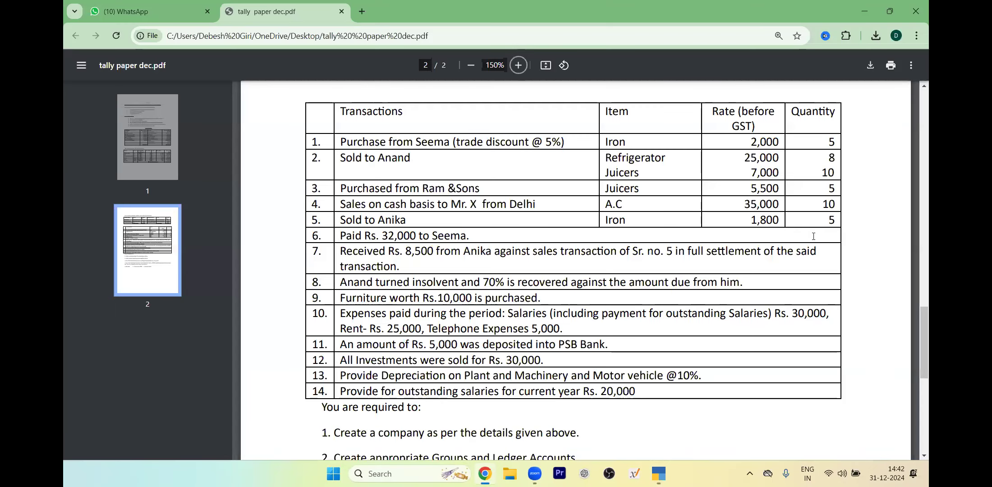
pyautogui.hotkey('alt', 'Tab')
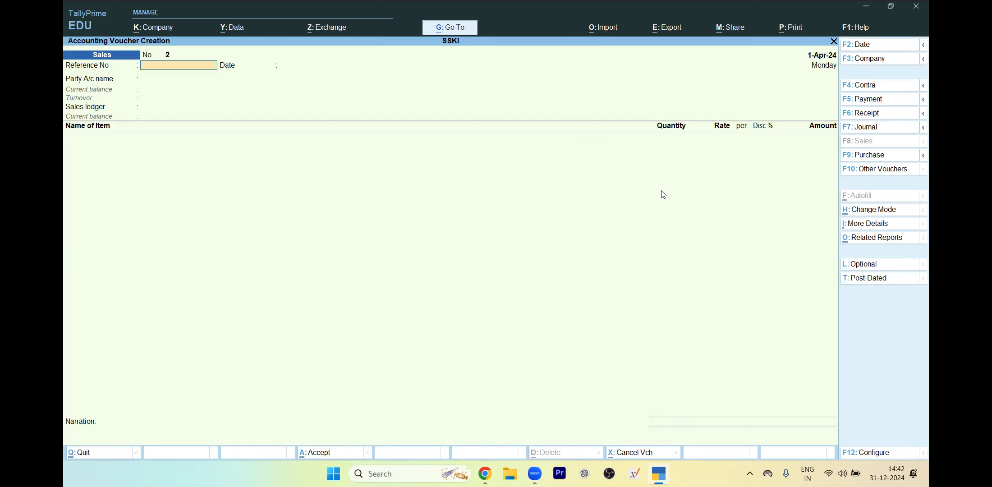
pyautogui.press('F9')
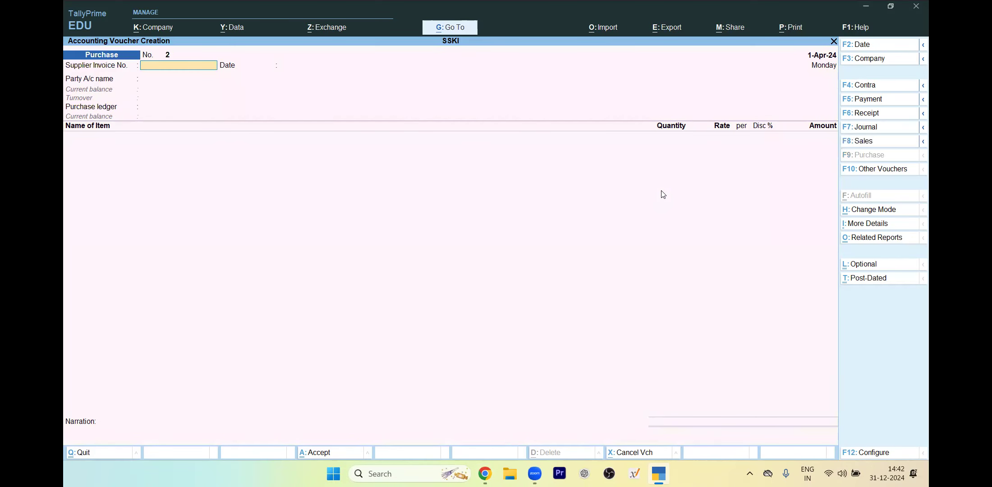
pyautogui.press('Return')
pyautogui.press('Return')
pyautogui.write('R')
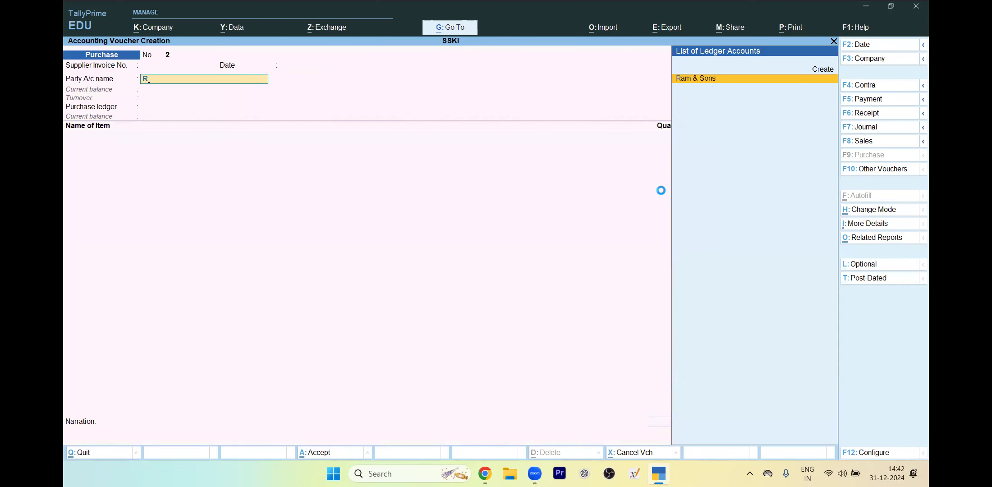
pyautogui.press('Return')
pyautogui.hotkey('ctrl', 'a')
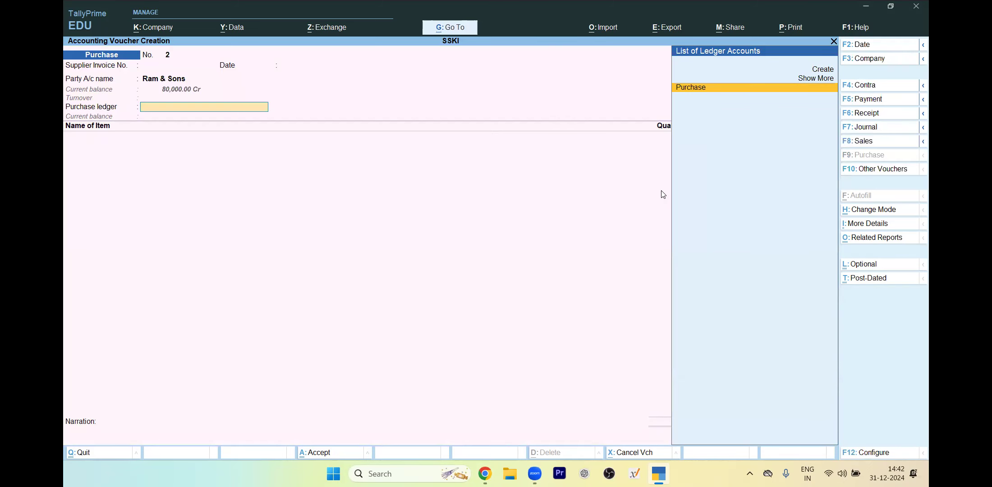
pyautogui.press('Return')
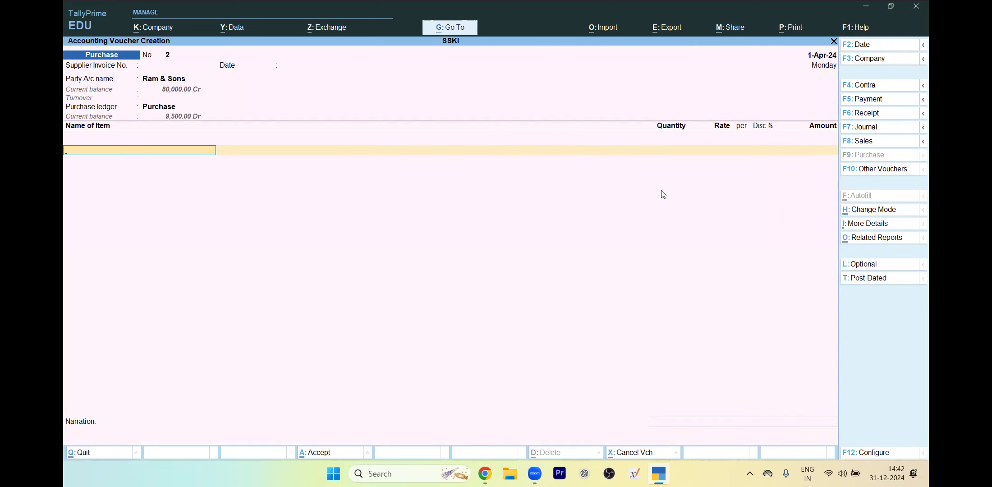
# - Add Juicer to the purchase voucher with quantity 5 PCS and rate 5,500, and finish the item list
pyautogui.hotkey('alt', 'Tab')
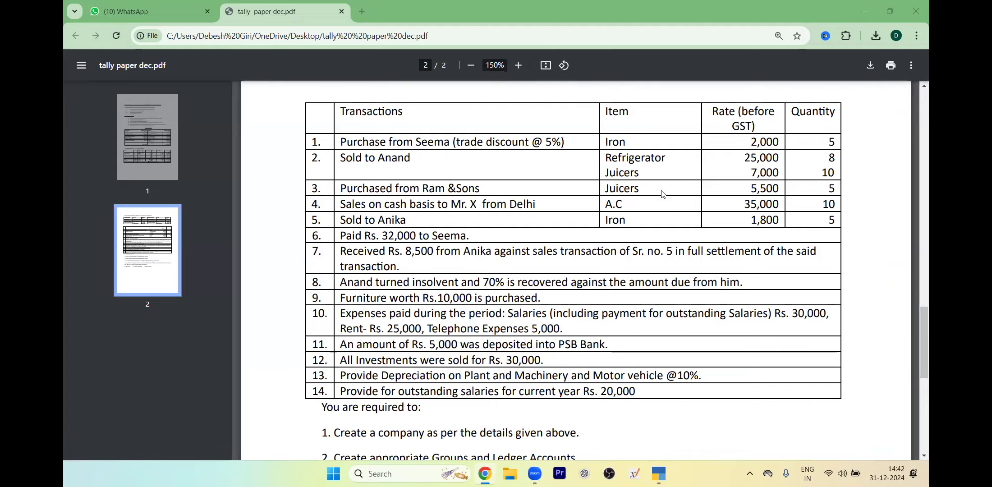
pyautogui.hotkey('alt', 'Tab')
pyautogui.press('Return')
pyautogui.hotkey('alt', 'Tab')
pyautogui.hotkey('alt', 'Tab')
pyautogui.write('5')
pyautogui.press('Return')
pyautogui.write('5,500')
pyautogui.press('Return')
pyautogui.press('Return')
pyautogui.press('Return')
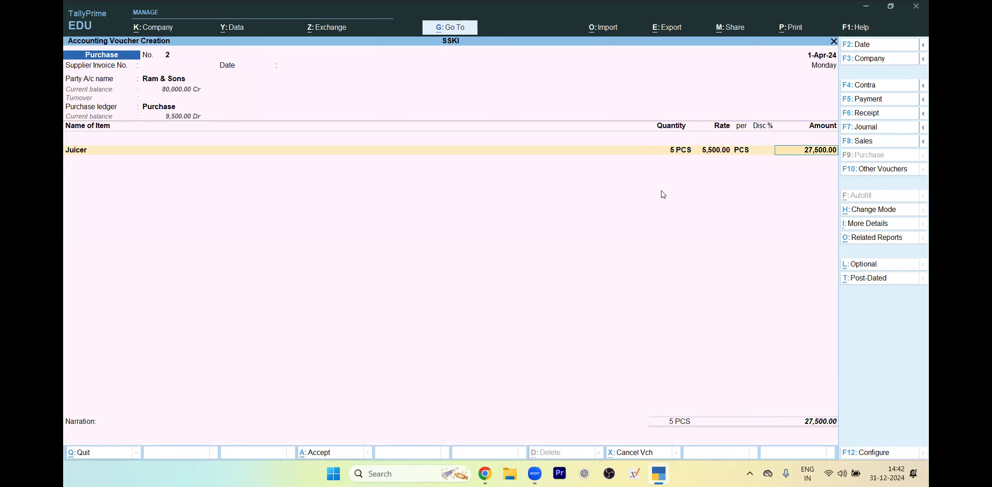
pyautogui.press('Return')
pyautogui.press('Return')
pyautogui.press('Return')
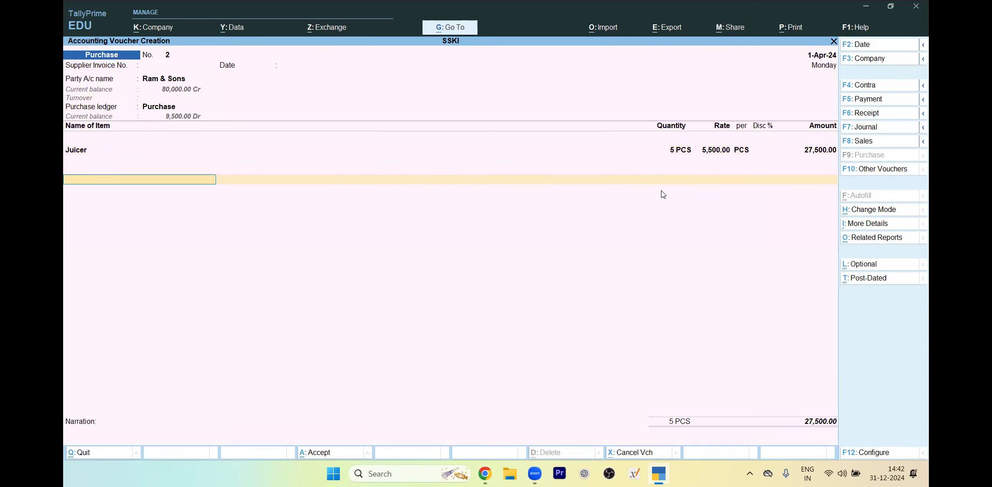
# - Start a new tax ledger named Input Cgst from within the purchase voucher
pyautogui.write('I')
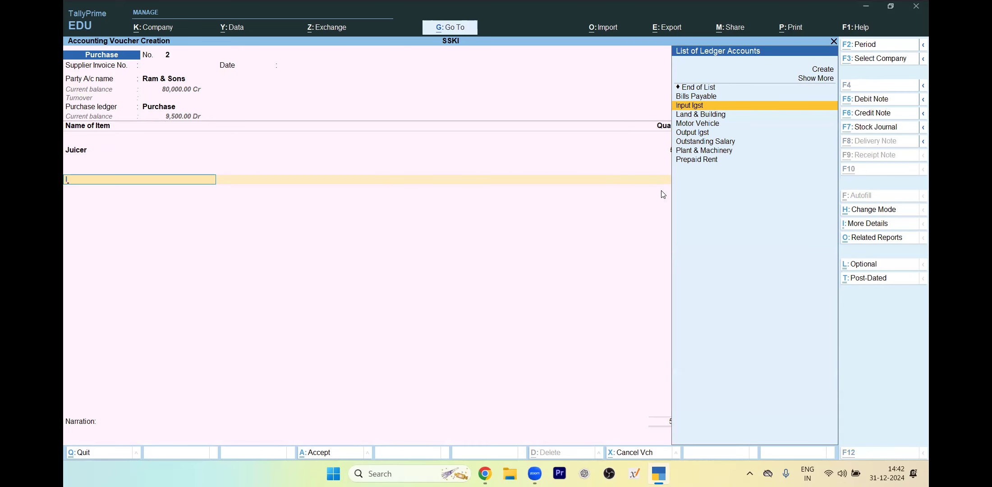
pyautogui.hotkey('alt', 'Tab')
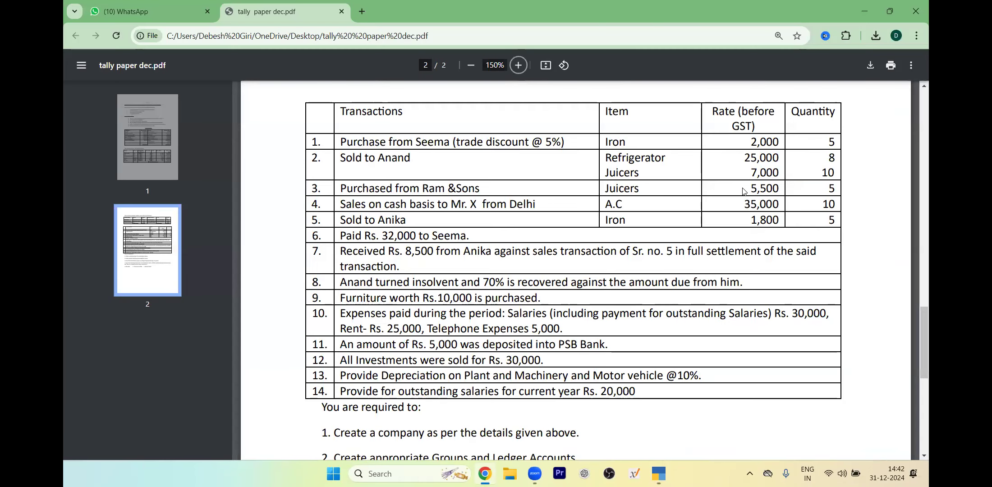
pyautogui.moveTo(925, 316)
pyautogui.mouseDown()
pyautogui.moveTo(919, 270)
pyautogui.moveTo(921, 322)
pyautogui.mouseUp()
pyautogui.hotkey('alt', 'Tab')
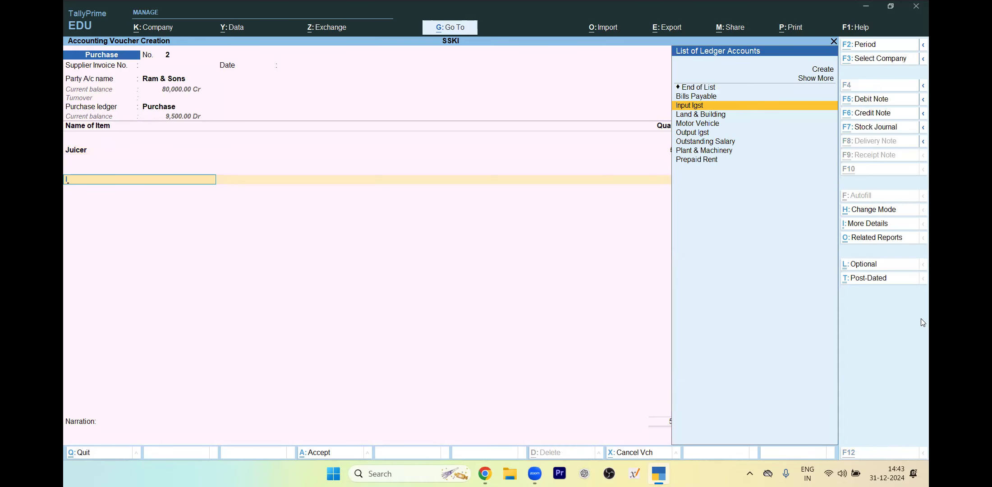
pyautogui.hotkey('alt', 'c')
pyautogui.write('n')
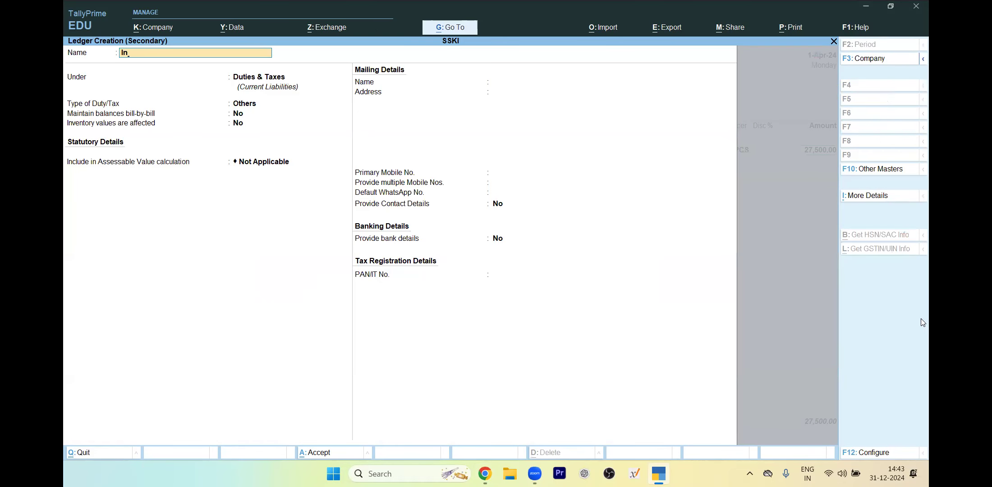
pyautogui.write('pi')
pyautogui.write('ut cgs')
pyautogui.press('Return')
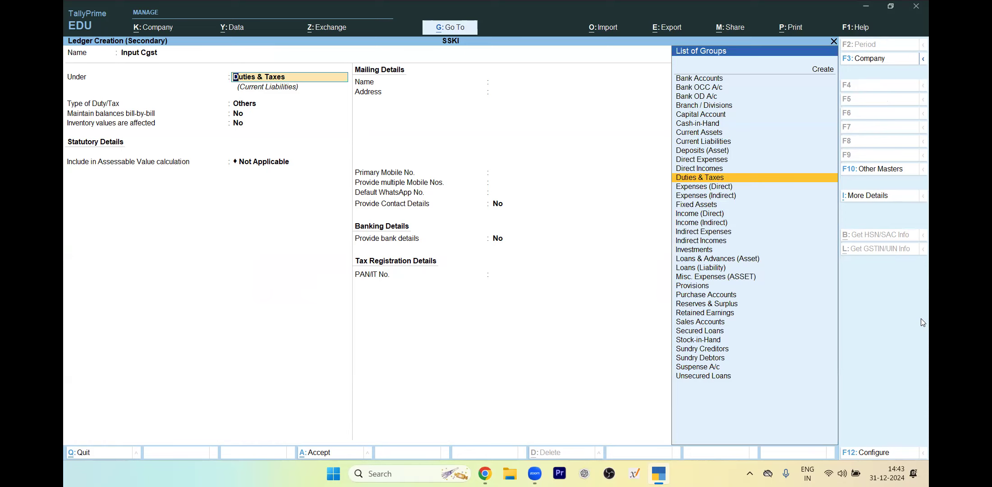
# - Set the Input Cgst ledger under Duties & Taxes with duty type GST and tax type CGST, and apply it to the voucher
pyautogui.press('Return')
pyautogui.press('Up')
pyautogui.press('Return')
pyautogui.press('Down')
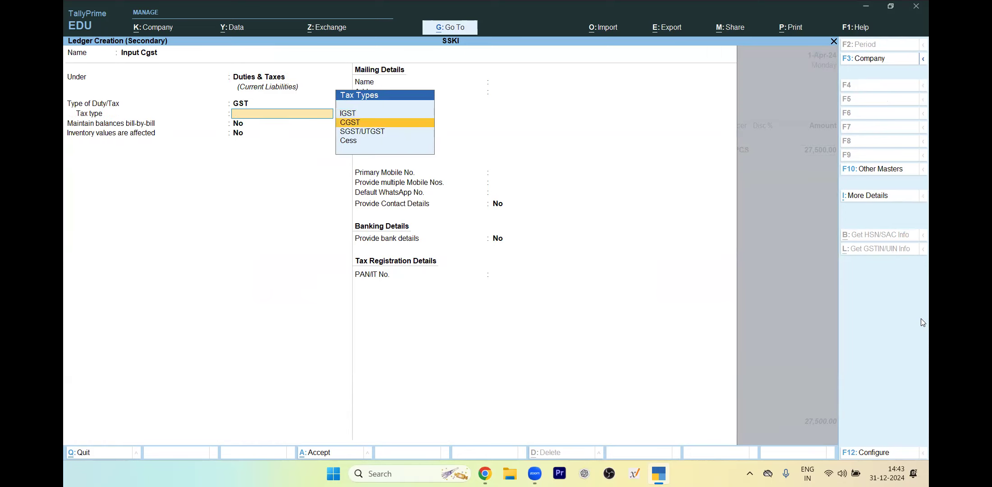
pyautogui.press('Return')
pyautogui.press('Return')
pyautogui.press('Return')
pyautogui.press('Return')
pyautogui.press('Return')
pyautogui.press('Return')
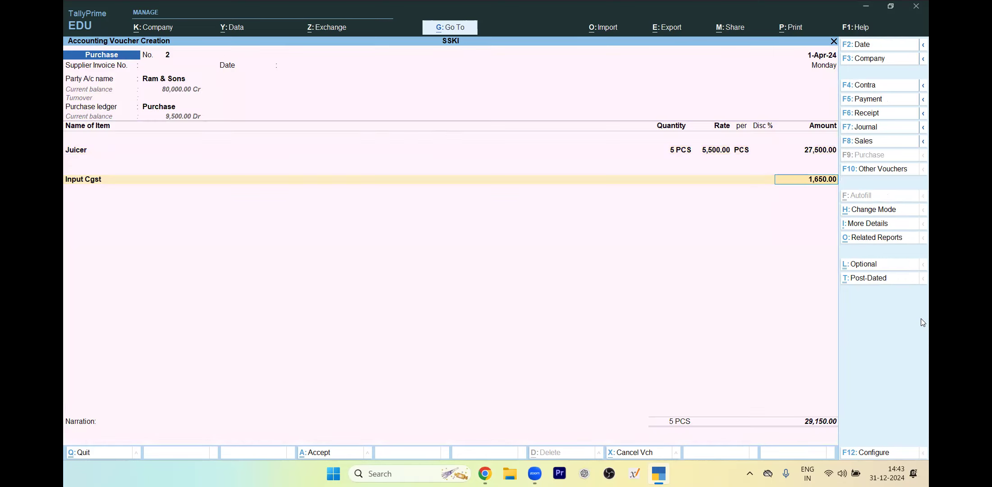
pyautogui.press('Return')
# - Create an Input Sgst ledger under Duties & Taxes with duty type GST and tax type SGST/UTGST, and apply it to the voucher
pyautogui.hotkey('alt', 'c')
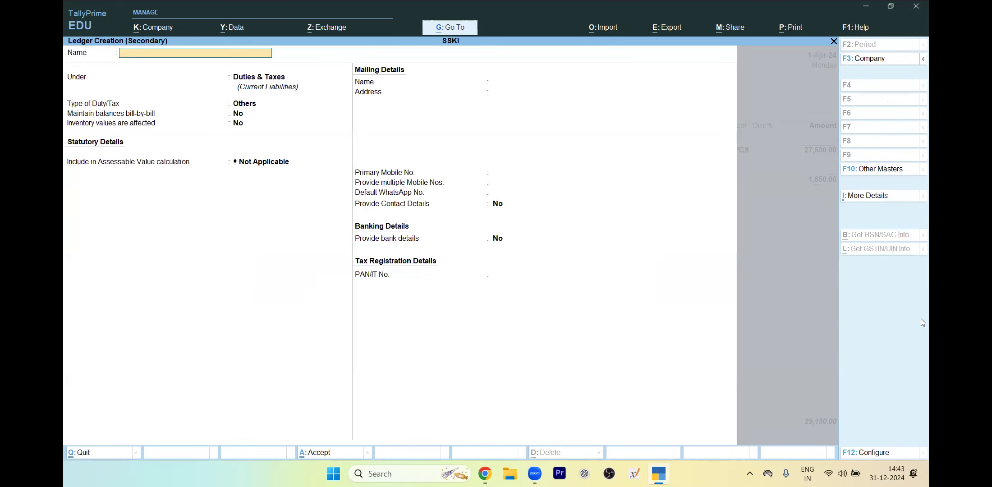
pyautogui.write('Input Sgst')
pyautogui.press('Return')
pyautogui.press('Return')
pyautogui.press('Up')
pyautogui.press('Return')
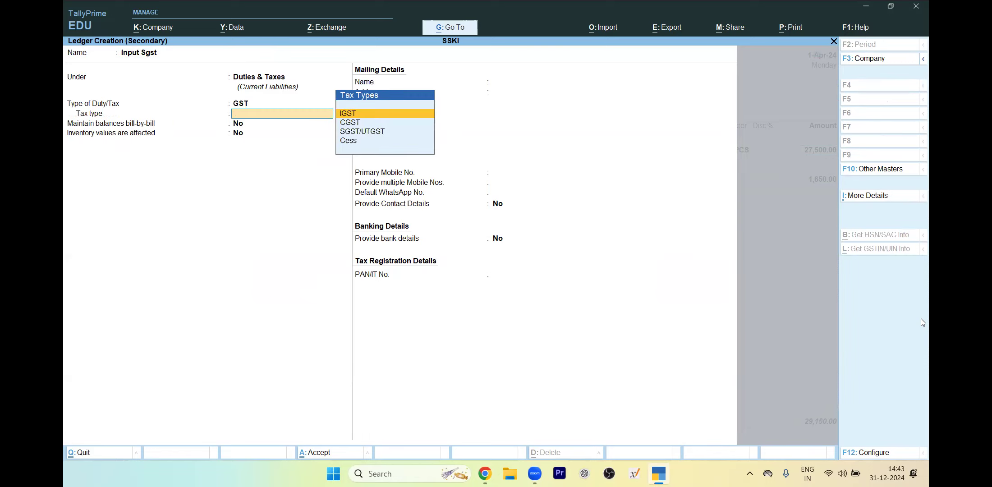
pyautogui.press('Down')
pyautogui.press('Down')
pyautogui.press('Return')
pyautogui.press('Return')
pyautogui.press('Return')
pyautogui.press('Return')
pyautogui.press('Return')
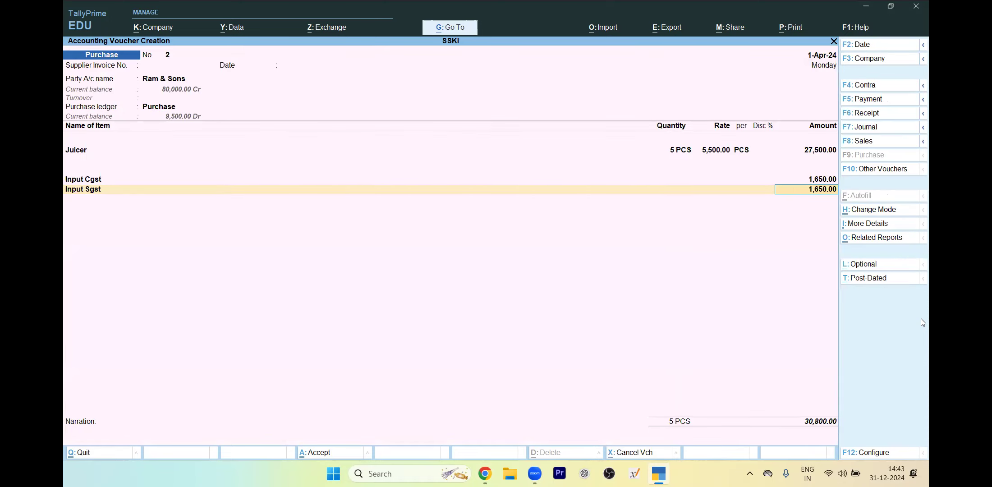
pyautogui.press('Return')
# - Complete the purchase voucher with a bill-wise New Ref 2 for Ram & Sons and save it
pyautogui.press('Return')
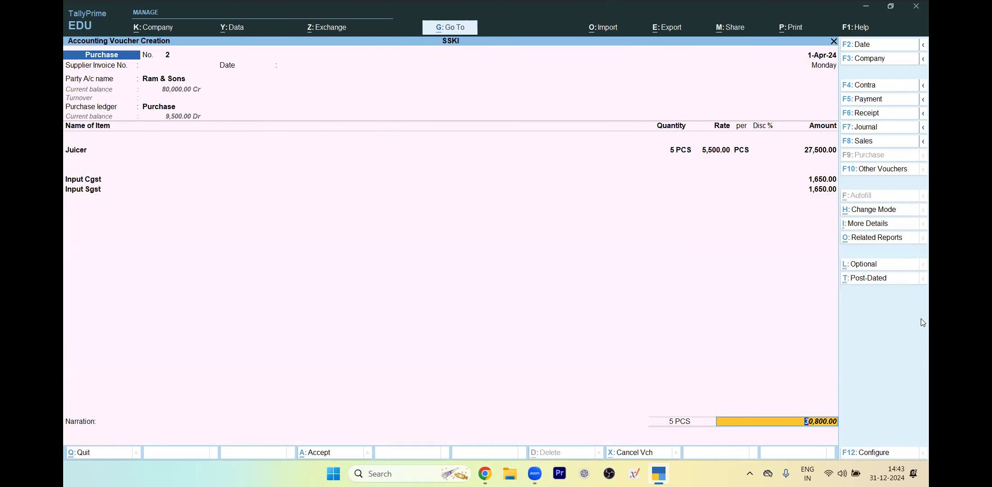
pyautogui.press('Return')
pyautogui.press('Return')
pyautogui.press('Return')
pyautogui.press('Return')
pyautogui.press('Return')
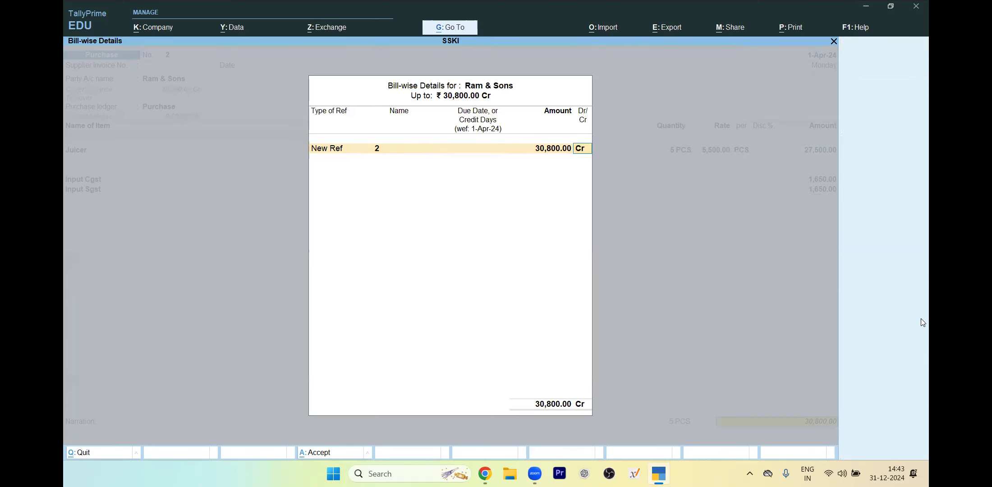
pyautogui.press('Return')
pyautogui.press('Return')
pyautogui.press('Return')
pyautogui.press('Return')
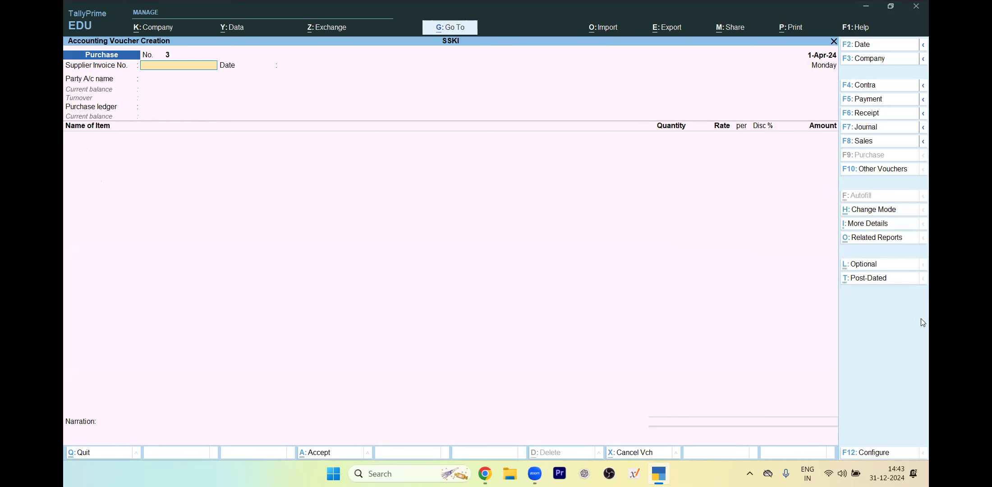
# - Check the practice paper's cash sale and start a sales voucher with Cash as the party account
pyautogui.hotkey('alt', 'Tab')
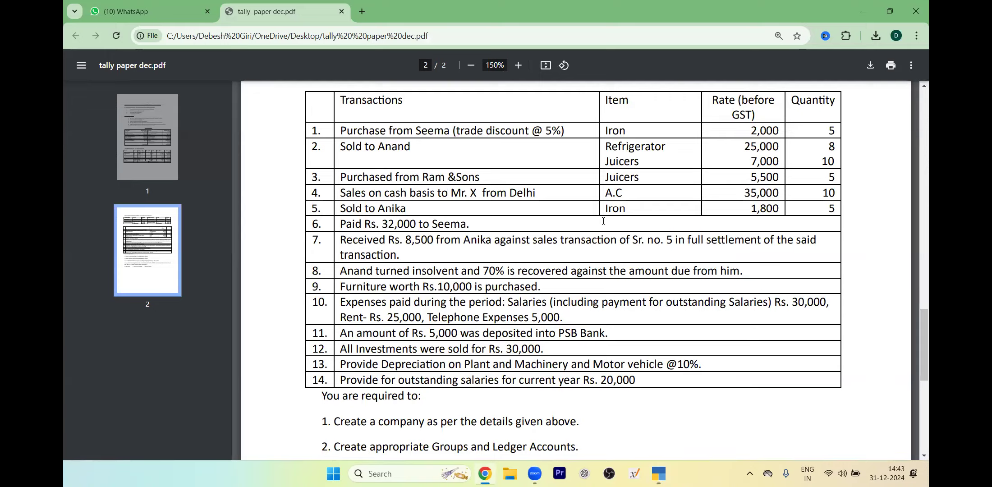
pyautogui.hotkey('alt', 'Tab')
pyautogui.press('F8')
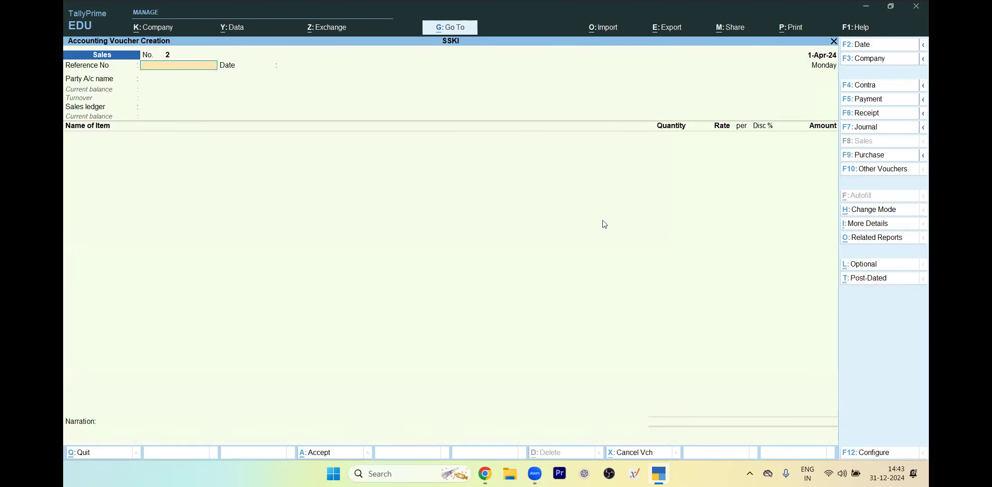
pyautogui.press('Return')
pyautogui.press('Return')
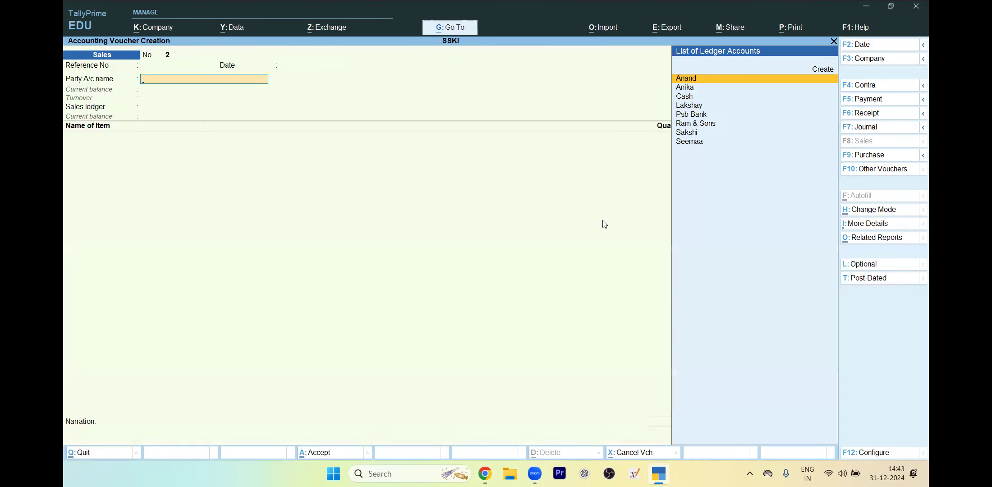
pyautogui.press('Down')
pyautogui.press('Down')
pyautogui.press('Return')
# - Accept the default party details for Cash and select Sales as the sales ledger
pyautogui.press('Return')
pyautogui.press('Return')
pyautogui.press('Return')
pyautogui.press('Return')
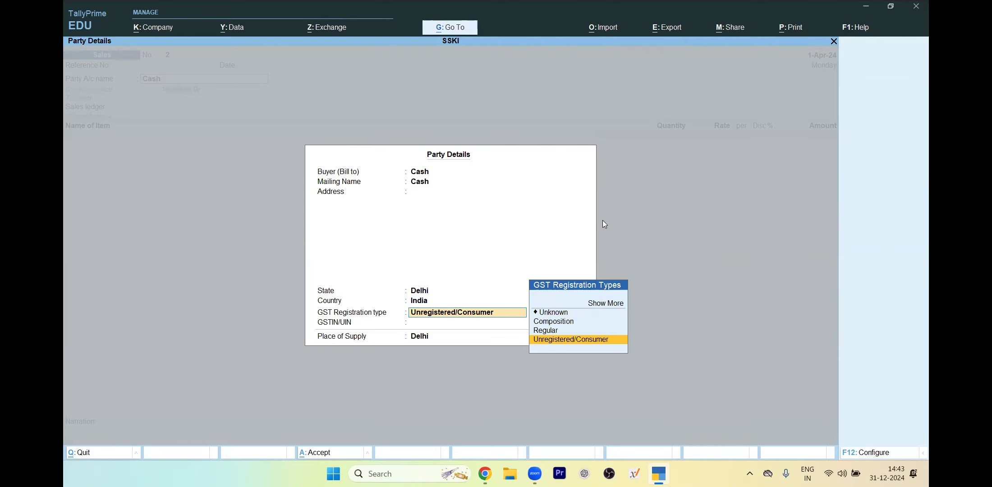
pyautogui.press('Return')
pyautogui.press('Return')
pyautogui.press('Return')
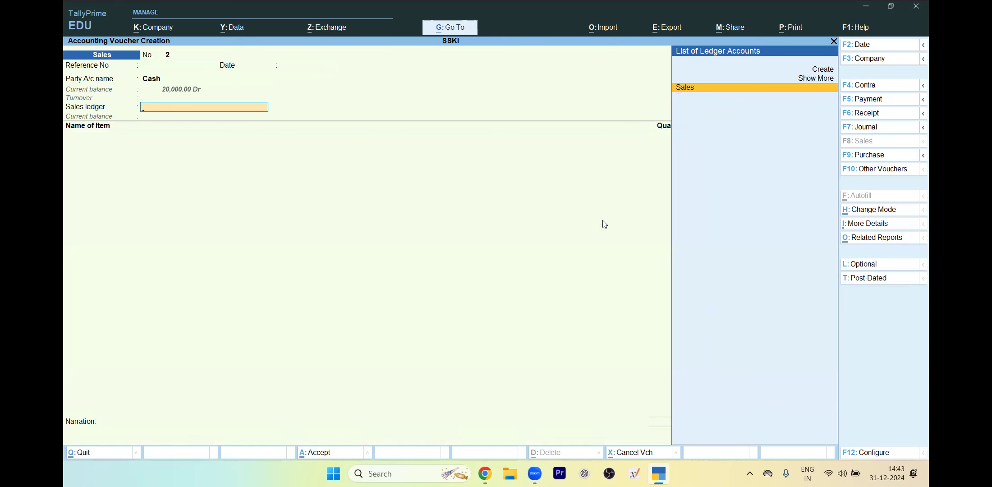
pyautogui.press('Return')
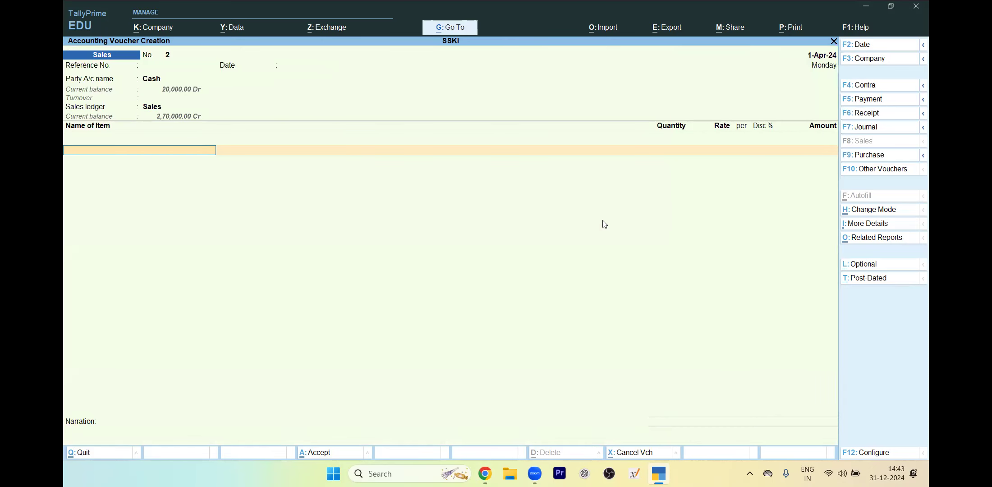
# - Add the item AC with quantity 10 and rate 35,000, keeping its GST and HSN/SAC details as per Masters/Company
pyautogui.hotkey('alt', 'Tab')
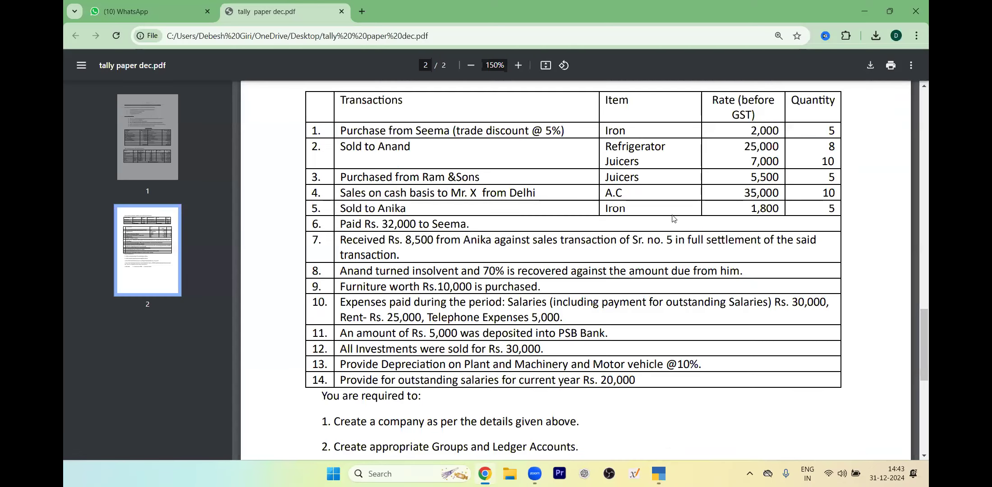
pyautogui.hotkey('alt', 'Tab')
pyautogui.press('Return')
pyautogui.hotkey('alt', 'Tab')
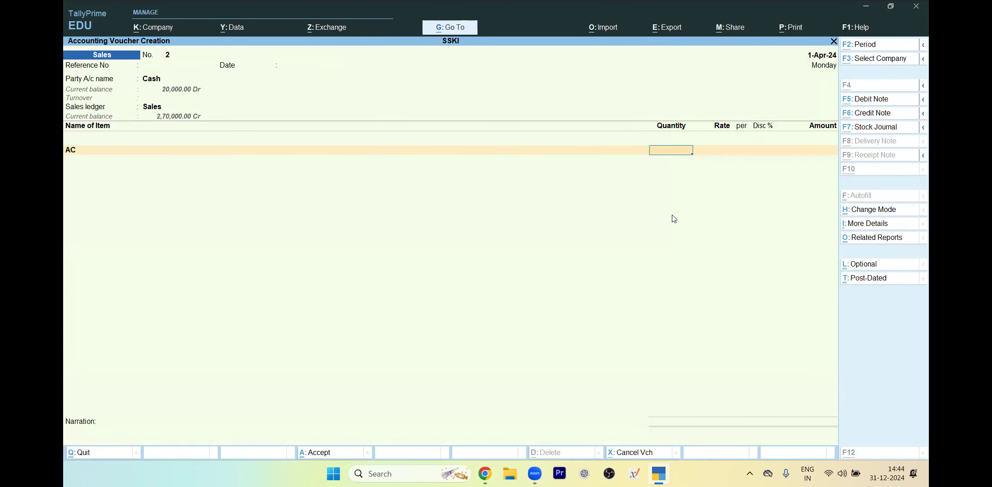
pyautogui.hotkey('alt', 'Tab')
pyautogui.write('10')
pyautogui.press('Return')
pyautogui.write('35,000')
pyautogui.press('Return')
pyautogui.press('Return')
pyautogui.press('Return')
pyautogui.press('Return')
pyautogui.press('Return')
pyautogui.press('Return')
pyautogui.press('Return')
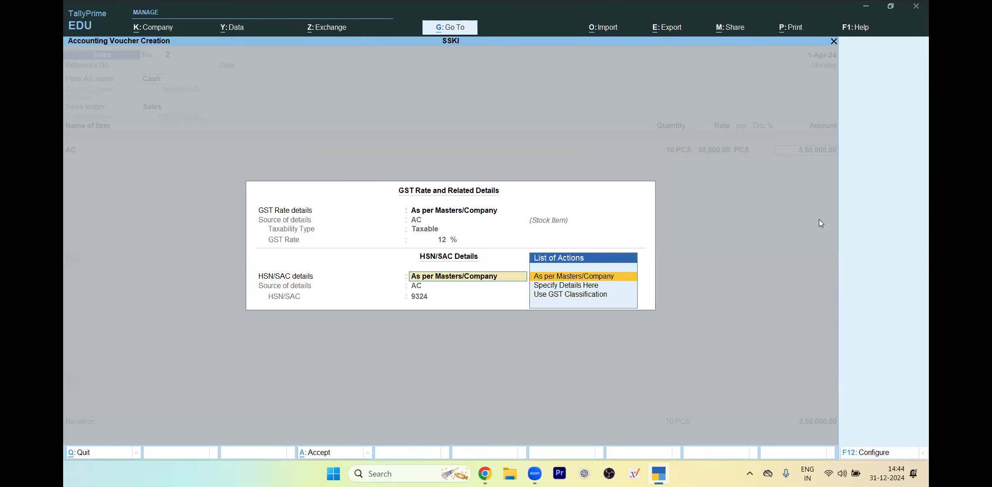
# - Create an Output Cgst ledger under Duties & Taxes with duty type GST and tax type CGST, and apply it to the voucher
pyautogui.write('O')
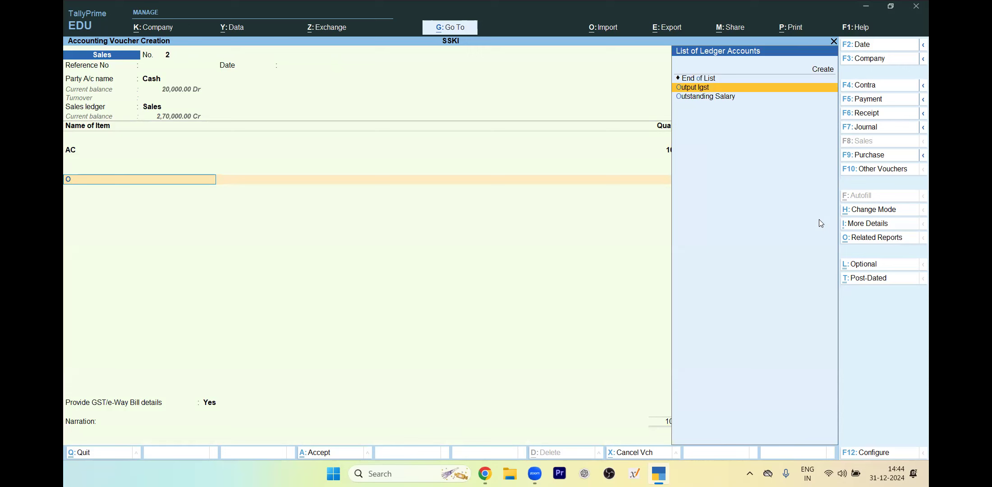
pyautogui.hotkey('alt', 'Tab')
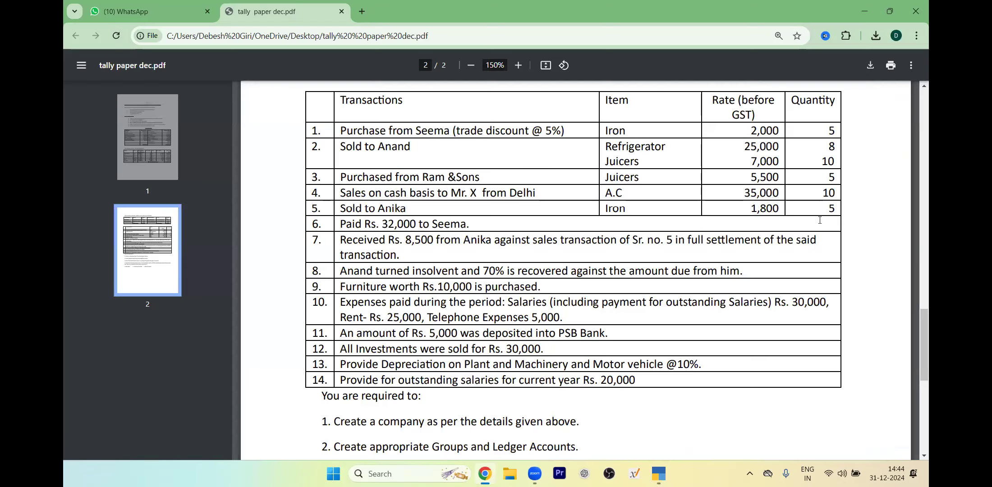
pyautogui.hotkey('alt', 'Tab')
pyautogui.hotkey('alt', 'c')
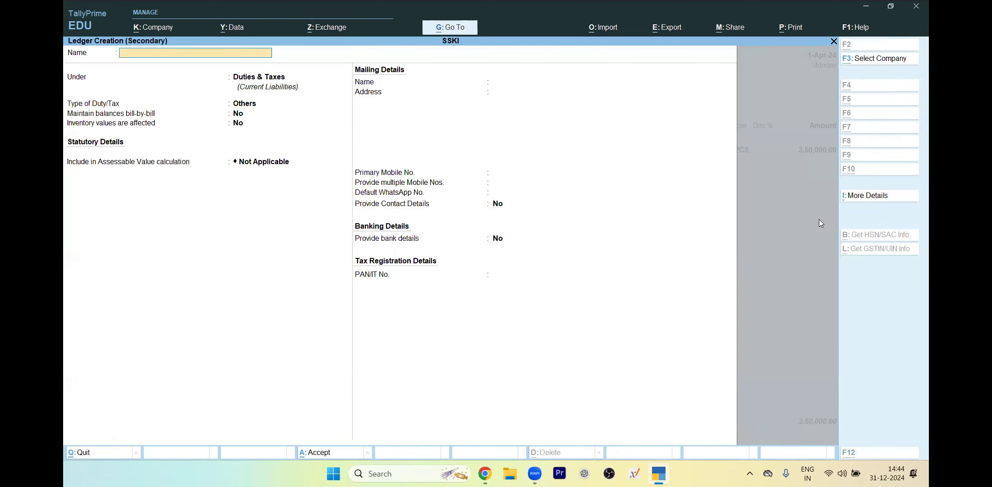
pyautogui.write('utput')
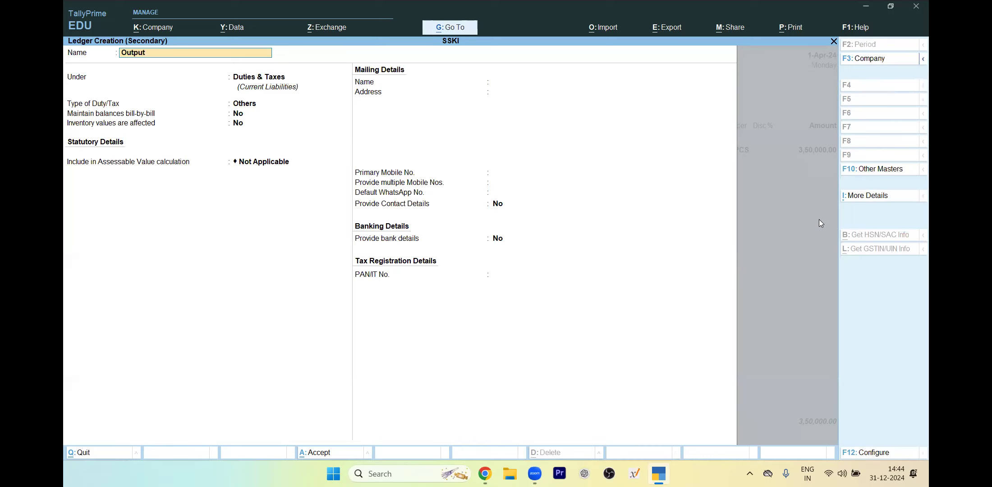
pyautogui.write(' Cgst')
pyautogui.press('Return')
pyautogui.press('Return')
pyautogui.press('Up')
pyautogui.press('Return')
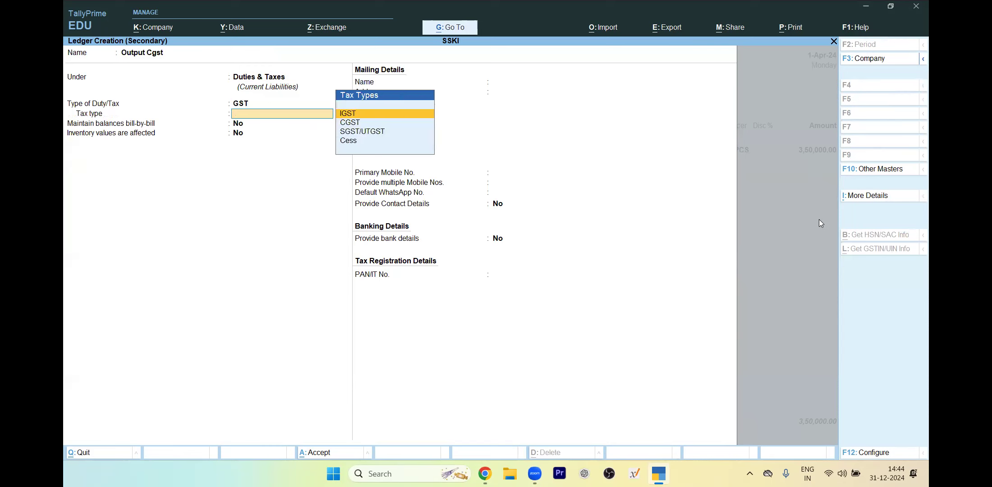
pyautogui.press('Down')
pyautogui.press('Return')
pyautogui.hotkey('ctrl', 'a')
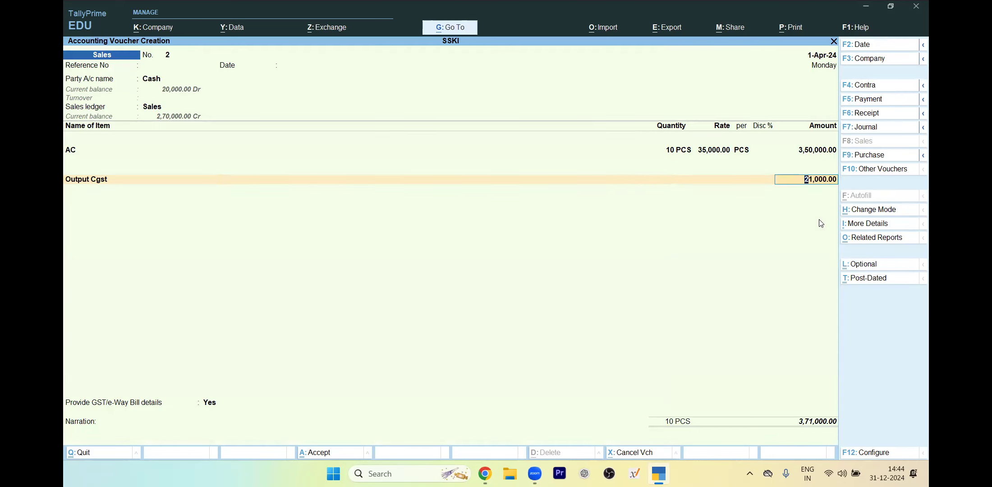
pyautogui.press('Return')
# - Create an Output Sgst ledger under Duties & Taxes with duty type GST and tax type SGST/UTGST
pyautogui.hotkey('alt', 'c')
pyautogui.write('Ou')
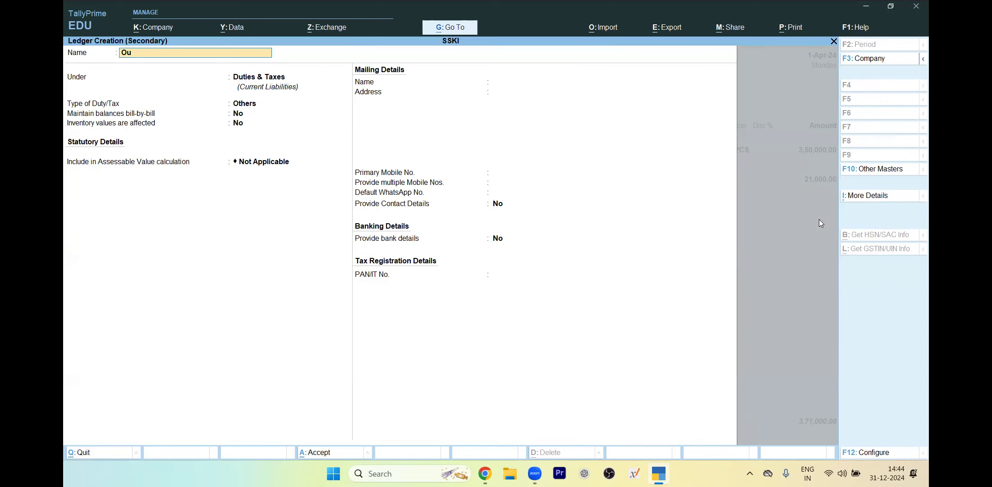
pyautogui.write('tput Sgst')
pyautogui.press('Return')
pyautogui.press('Return')
pyautogui.press('Up')
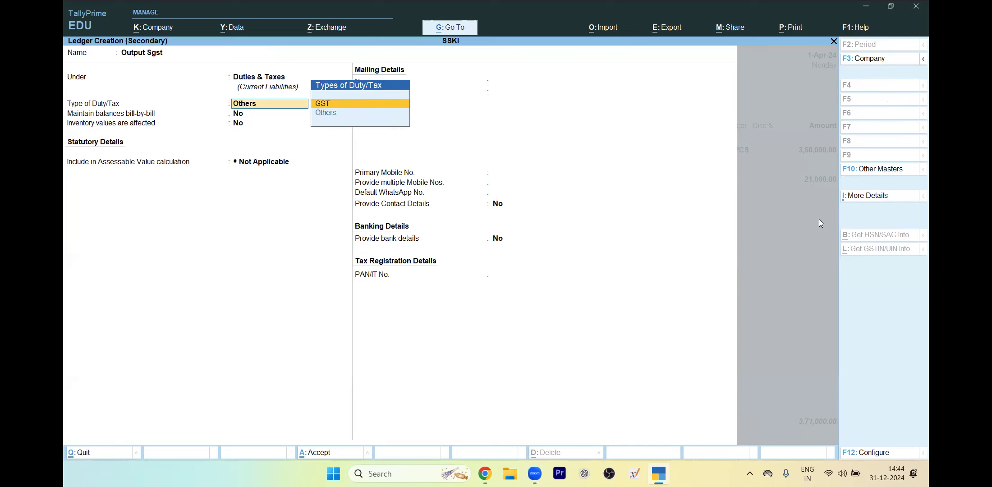
pyautogui.press('Return')
pyautogui.press('Down')
pyautogui.press('Down')
pyautogui.press('Return')
# - Save the Output Sgst ledger and apply its tax to the cash sale, checking the entry against the practice paper
pyautogui.press('Return')
pyautogui.press('Return')
pyautogui.press('Return')
pyautogui.press('Return')
pyautogui.press('Return')
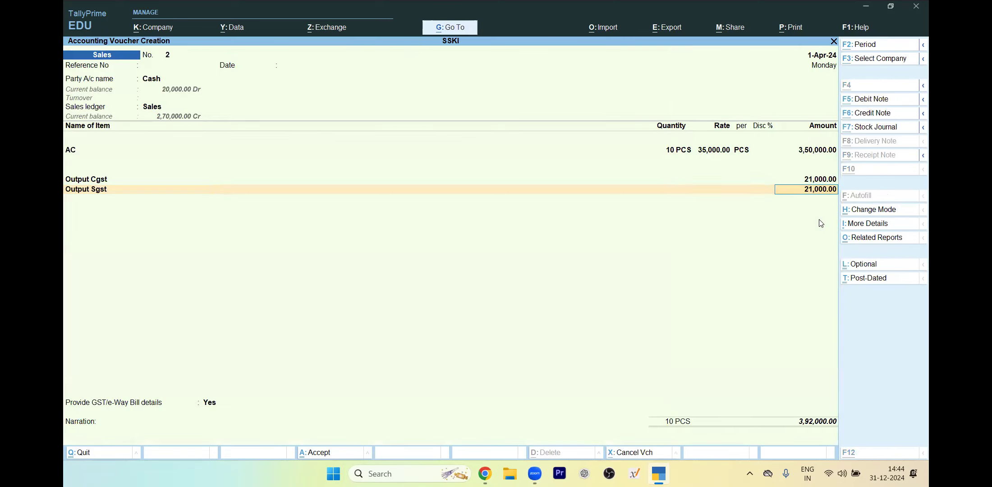
pyautogui.hotkey('alt', 'Tab')
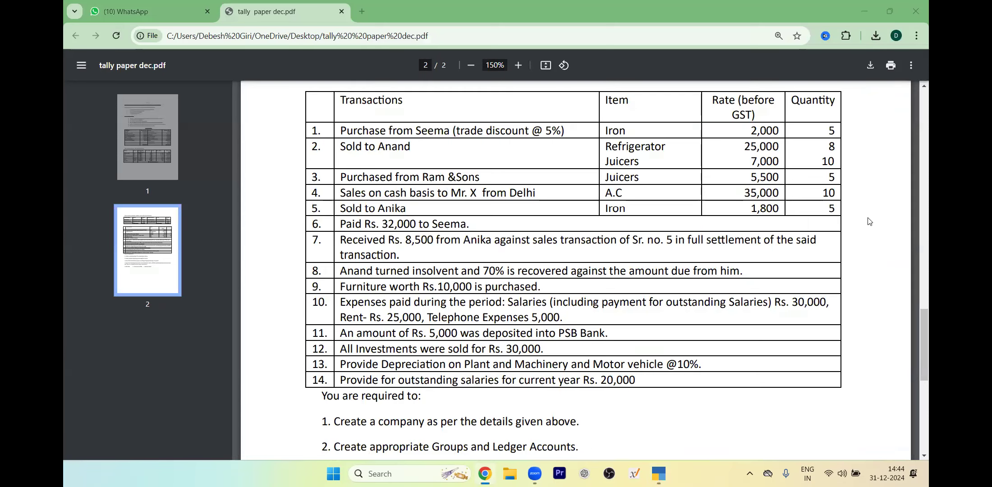
pyautogui.hotkey('alt', 'Tab')
pyautogui.hotkey('alt', 'Tab')
pyautogui.hotkey('alt', 'Tab')
pyautogui.press('Return')
pyautogui.press('Return')
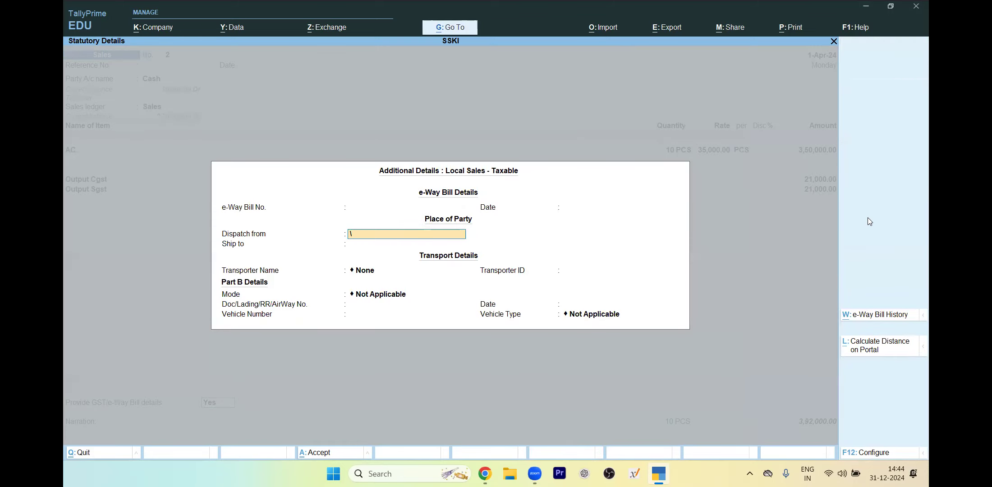
pyautogui.press('Up')
pyautogui.press('Up')
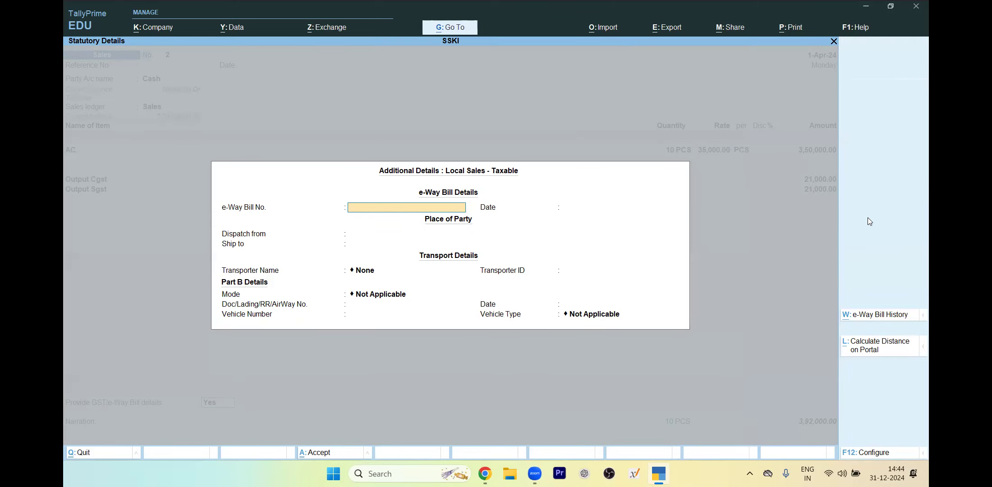
pyautogui.press('Escape')
# - Set Provide GST/e-Way Bill details to No and save the cash sales voucher, declining to send it for e-Way Bill generation
pyautogui.press('Up')
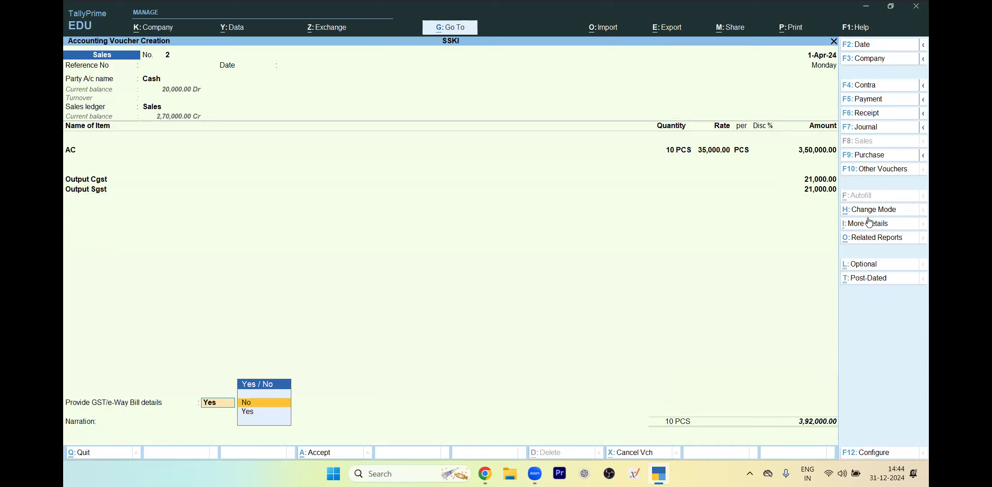
pyautogui.press('Return')
pyautogui.press('Return')
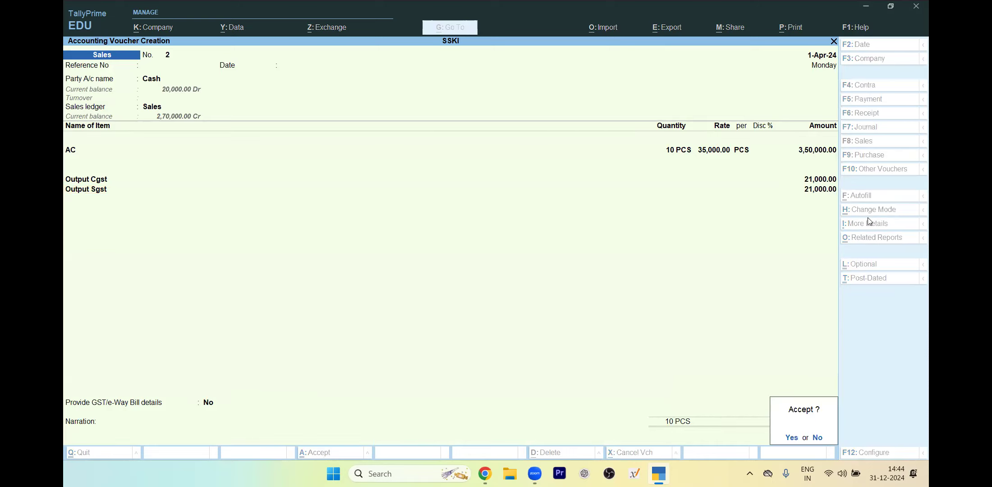
pyautogui.press('Return')
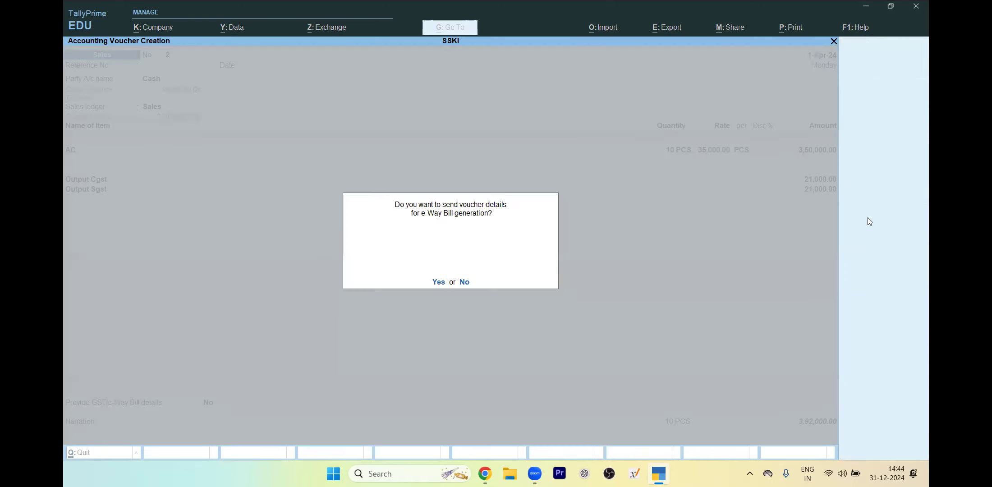
pyautogui.press('n')
# - Start the next sales voucher with the customer from transaction 5 of the practice paper as the party account
pyautogui.hotkey('alt', 'Tab')
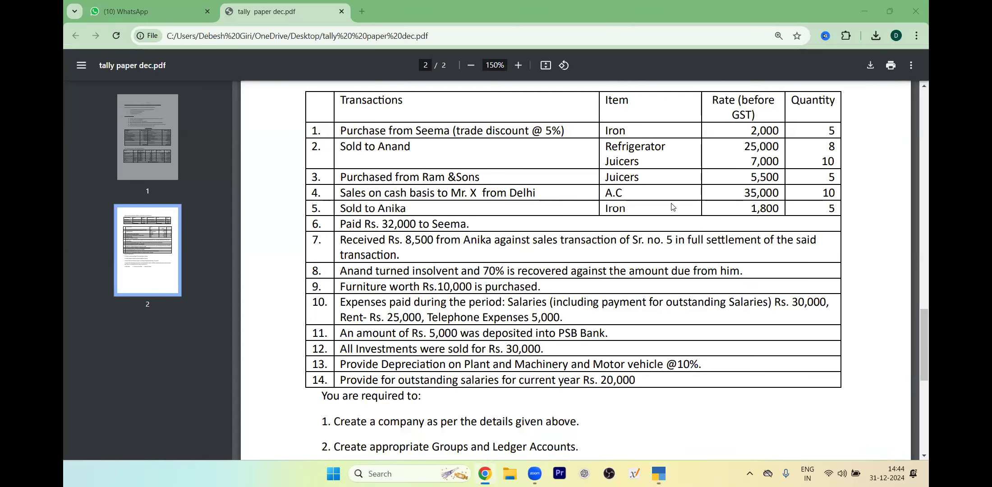
pyautogui.hotkey('alt', 'Tab')
pyautogui.hotkey('alt', 'Tab')
pyautogui.hotkey('alt', 'Tab')
pyautogui.press('Return')
pyautogui.press('Return')
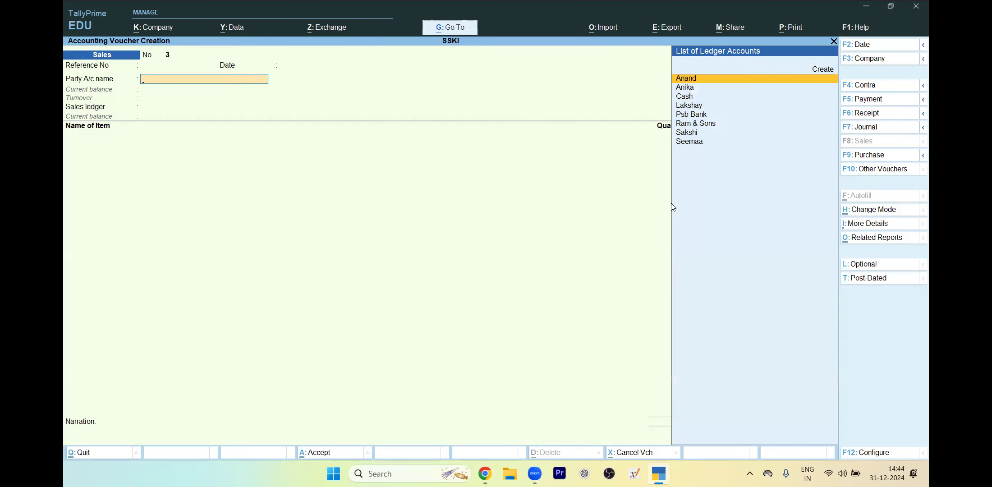
pyautogui.press('Down')
pyautogui.press('Return')
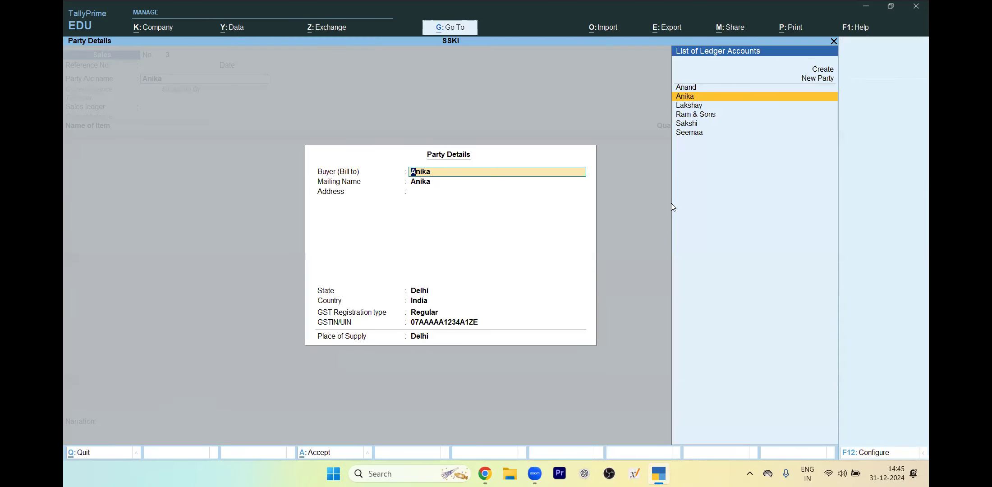
# - Accept the customer's default party details and assign the Sales ledger to the new voucher
pyautogui.press('Return')
pyautogui.press('Return')
pyautogui.press('Return')
pyautogui.press('Return')
pyautogui.press('Return')
pyautogui.press('Return')
pyautogui.press('Return')
pyautogui.press('Return')
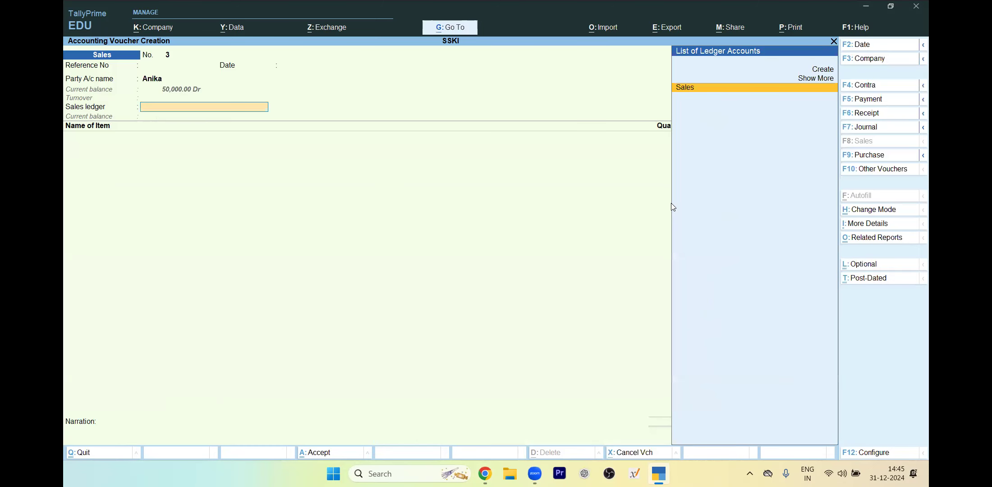
pyautogui.press('Return')
# - Add the item Iron with quantity 5 and rate 1800, accept its default GST details, and end the item list
pyautogui.hotkey('alt', 'Tab')
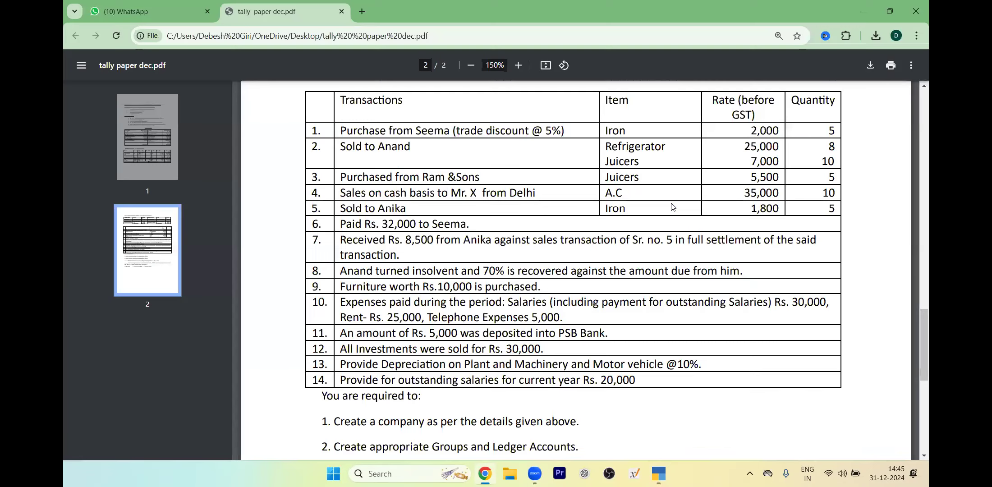
pyautogui.hotkey('alt', 'Tab')
pyautogui.press('Return')
pyautogui.hotkey('alt', 'Tab')
pyautogui.hotkey('alt', 'Tab')
pyautogui.write('5')
pyautogui.press('Return')
pyautogui.write('1800')
pyautogui.press('Return')
pyautogui.press('Return')
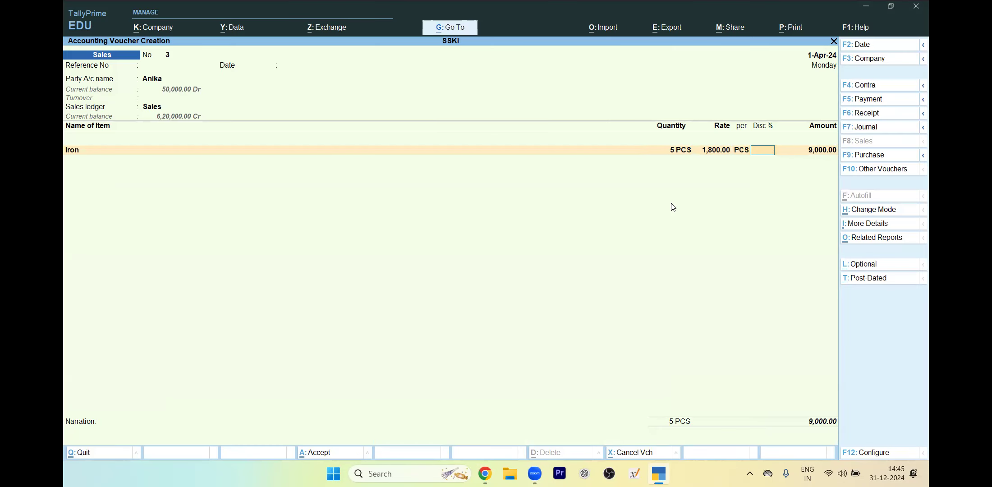
pyautogui.press('Return')
pyautogui.press('Return')
pyautogui.press('Return')
pyautogui.press('Return')
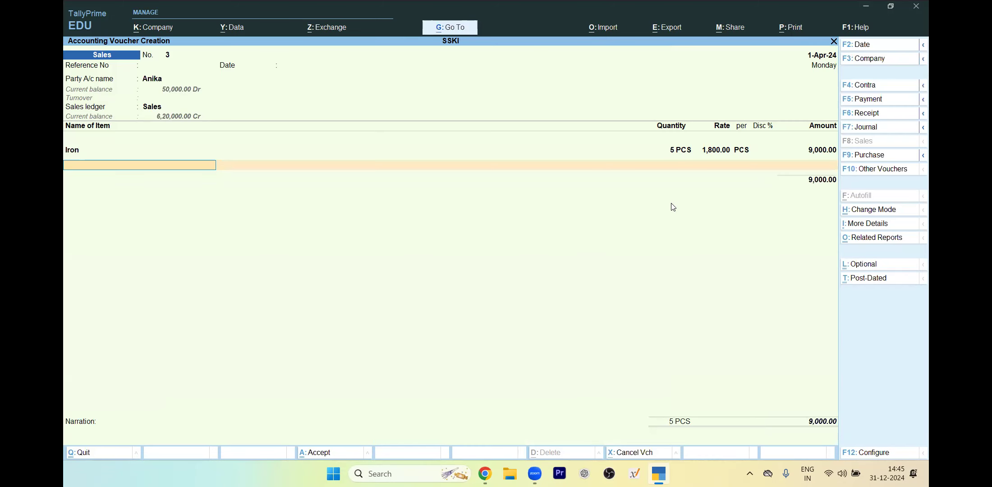
pyautogui.press('Return')
# - Apply the Output Cgst and Output Sgst ledgers to the Iron sale
pyautogui.write('Output Cgst')
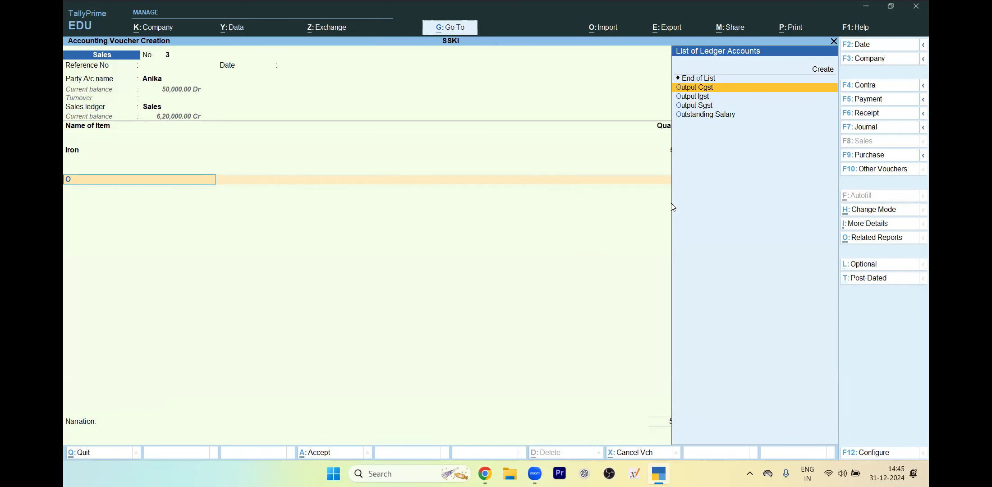
pyautogui.press('Return')
pyautogui.press('Return')
pyautogui.write('O')
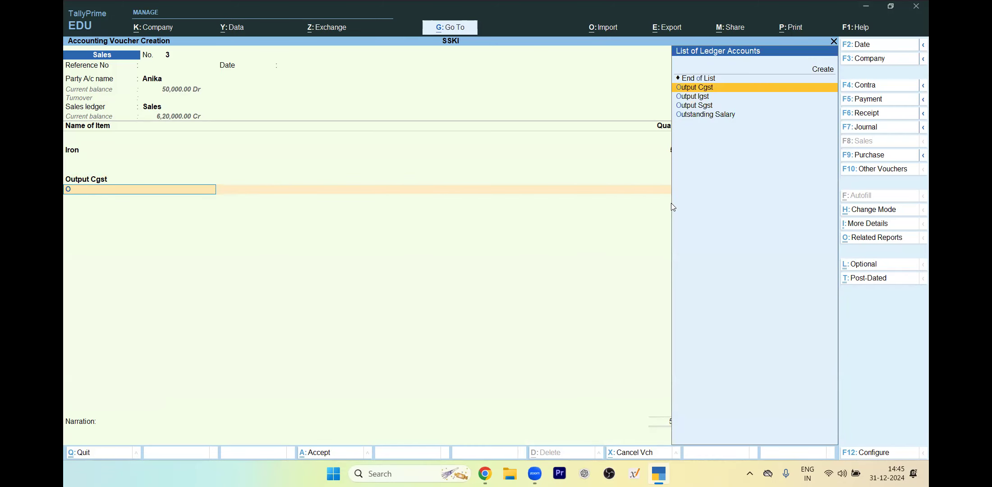
pyautogui.press('Down')
pyautogui.press('Down')
pyautogui.press('Return')
pyautogui.press('Return')
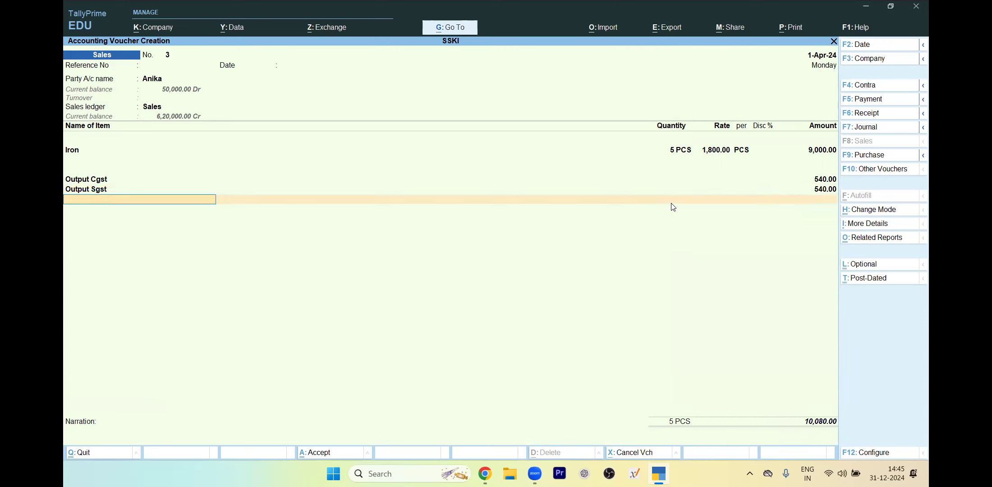
# - Accept the customer's bill-wise details as New Ref 3 and save the Iron sales voucher
pyautogui.press('Return')
pyautogui.press('Return')
pyautogui.press('Return')
pyautogui.press('Return')
pyautogui.press('Return')
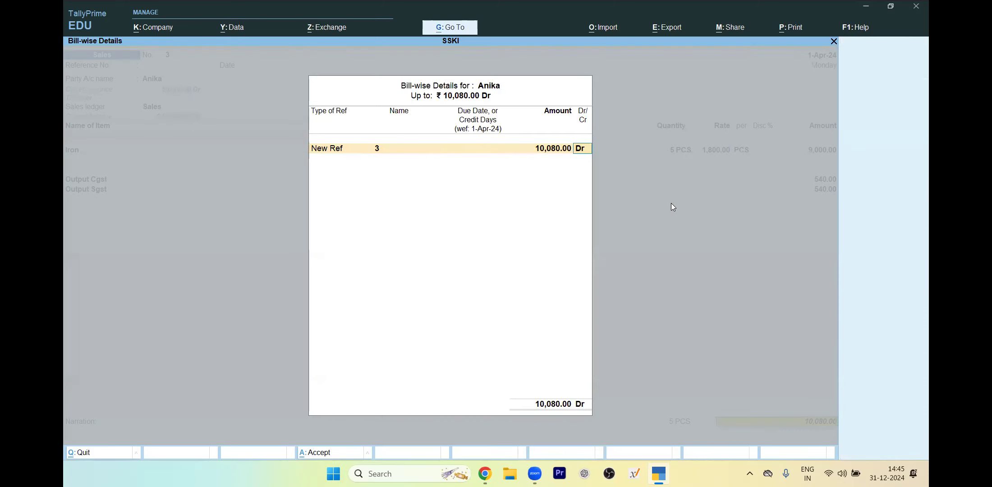
pyautogui.press('Return')
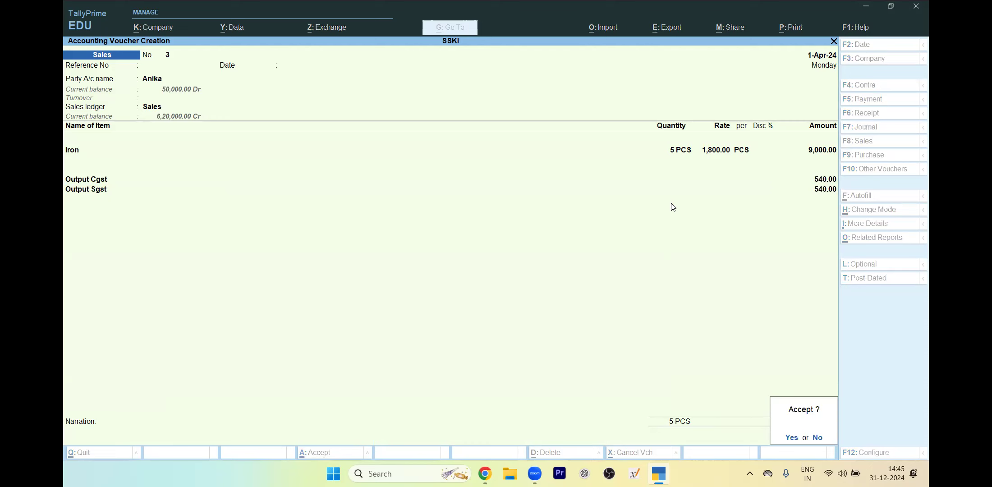
pyautogui.press('Return')
pyautogui.hotkey('alt', 'Tab')
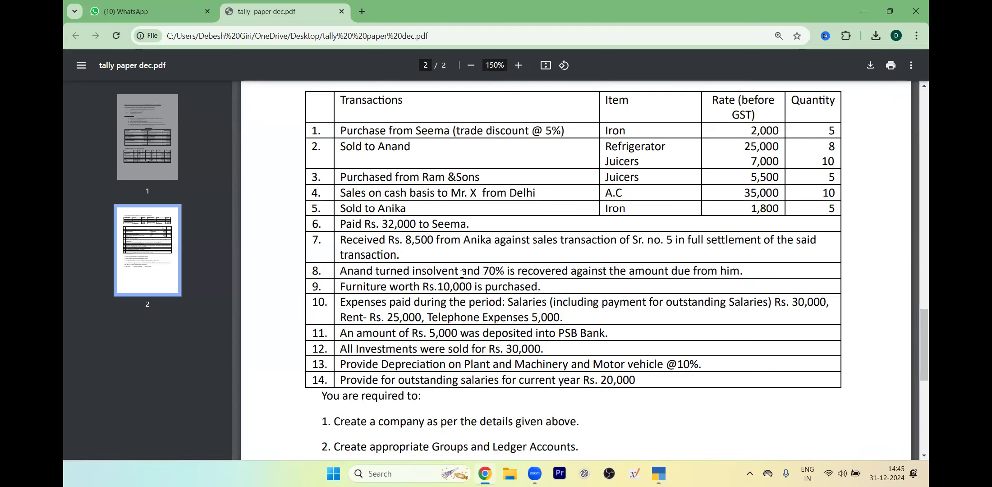
pyautogui.hotkey('alt', 'Tab')
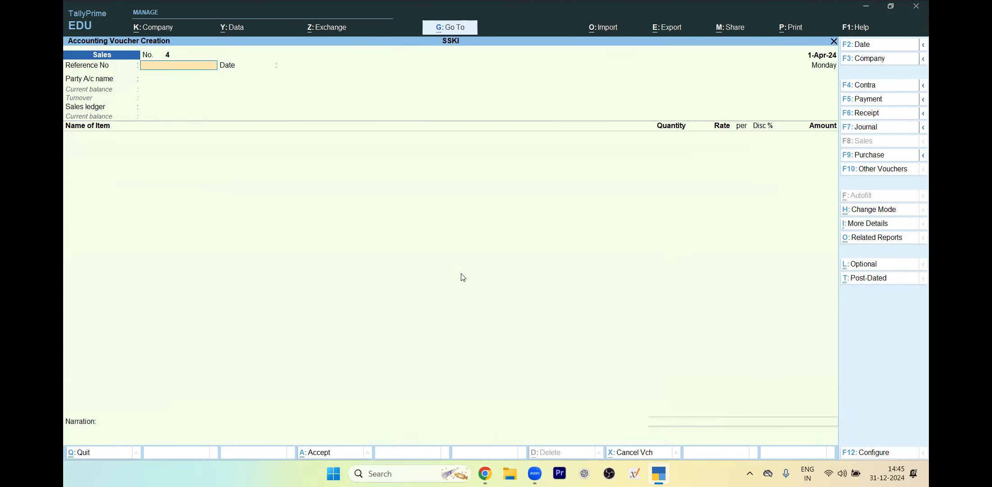
pyautogui.press('F5')
pyautogui.press('Return')
pyautogui.press('Return')
pyautogui.write('S')
pyautogui.press('Down')
pyautogui.press('Down')
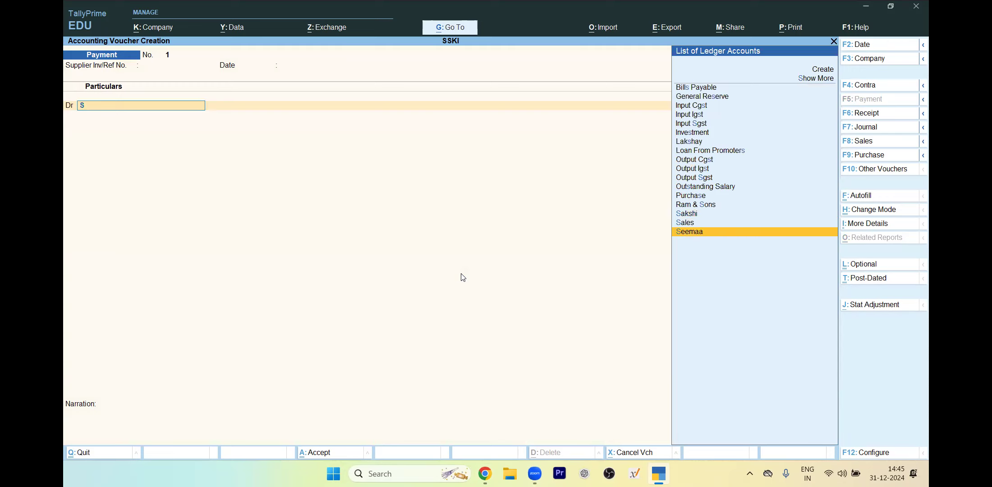
pyautogui.press('Return')
pyautogui.press('Return')
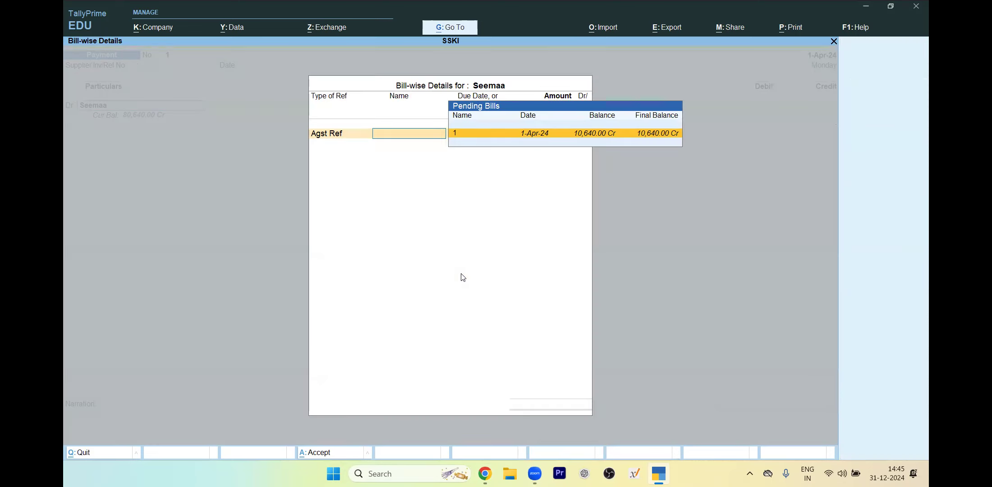
pyautogui.press('Escape')
pyautogui.press('y')
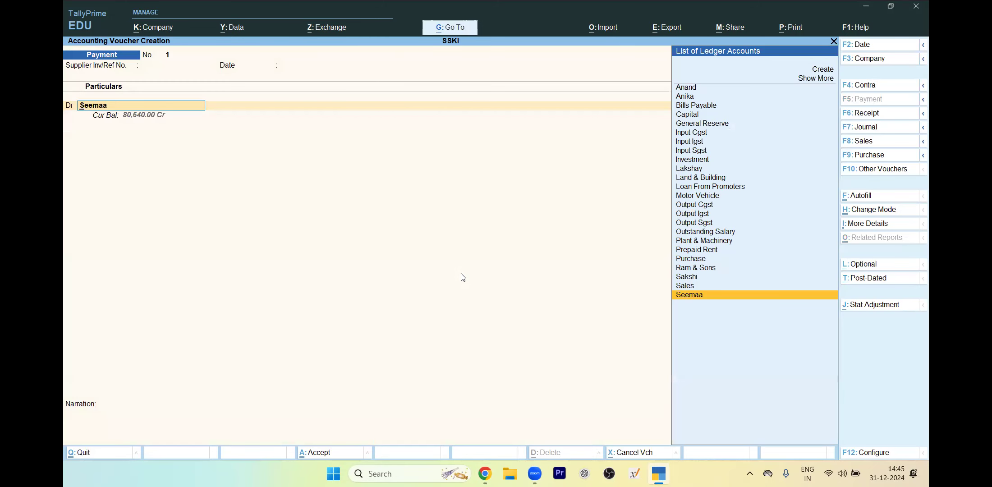
# - Check the creditors' opening amounts and transaction 6 in the practice paper
pyautogui.hotkey('alt', 'Tab')
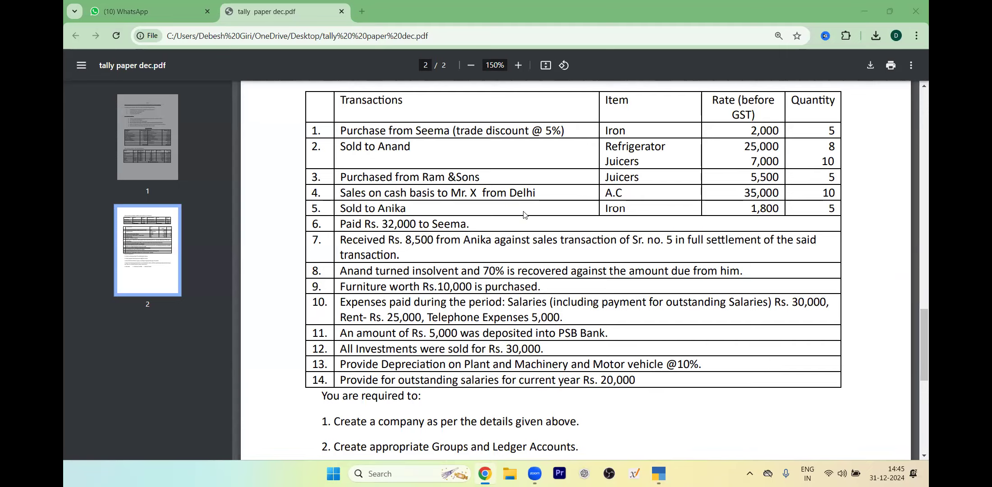
pyautogui.hotkey('alt', 'Tab')
pyautogui.hotkey('alt', 'Tab')
pyautogui.scroll(5, 606, 242)
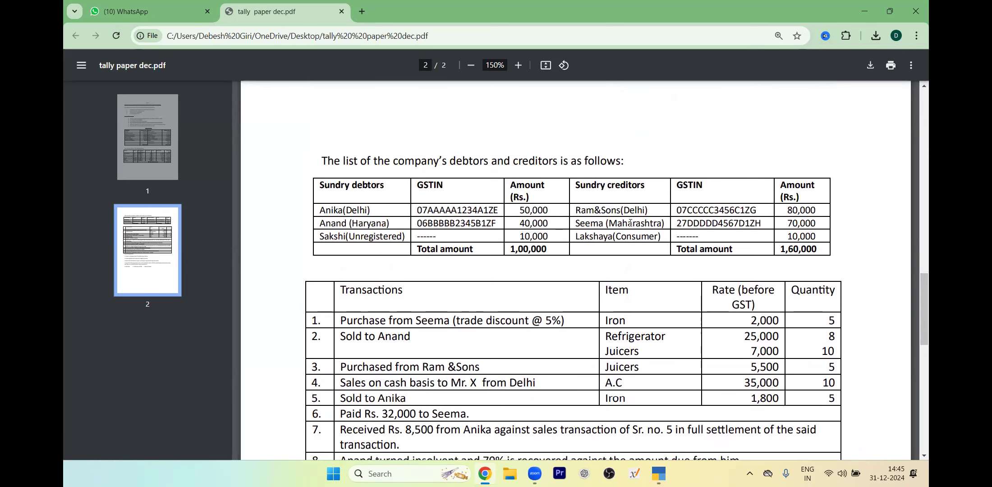
pyautogui.moveTo(924, 299); pyautogui.dragTo(922, 335)
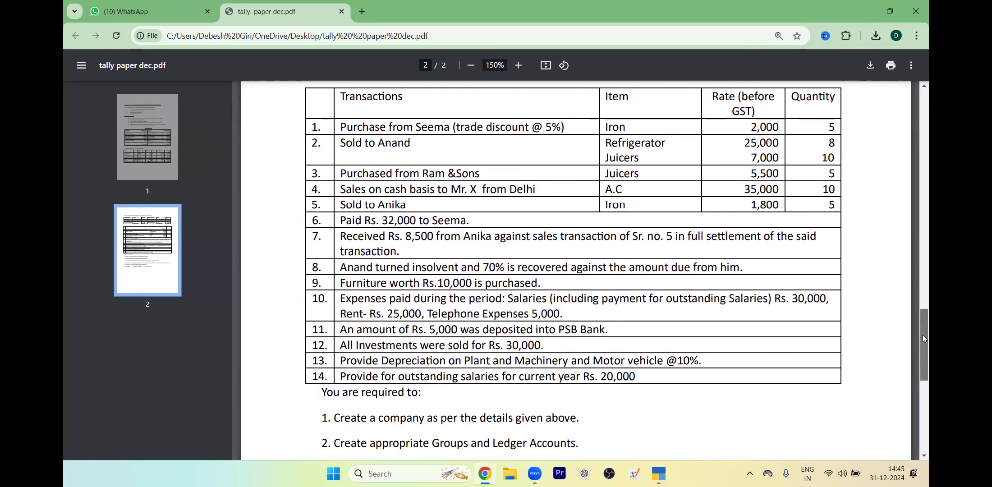
# - Discard the unfinished payment voucher and leave voucher entry
pyautogui.hotkey('alt', 'Tab')
pyautogui.press('BackSpace')
pyautogui.press('BackSpace')
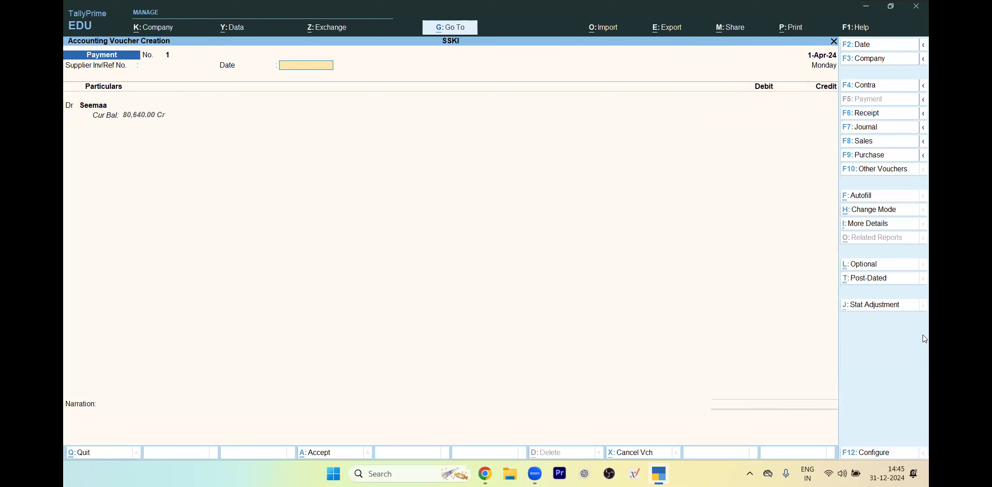
pyautogui.press('Escape')
pyautogui.press('y')
pyautogui.press('Return')
pyautogui.press('Escape')
pyautogui.press('y')
# - Display the Bills Payable report from the outstandings in the statements of accounts
pyautogui.press('Down')
pyautogui.press('Down')
pyautogui.press('Down')
pyautogui.press('Down')
pyautogui.press('Down')
pyautogui.press('Down')
pyautogui.press('Down')
pyautogui.press('Return')
pyautogui.press('Down')
pyautogui.press('Down')
pyautogui.press('Down')
pyautogui.press('Down')
pyautogui.press('Down')
pyautogui.press('Return')
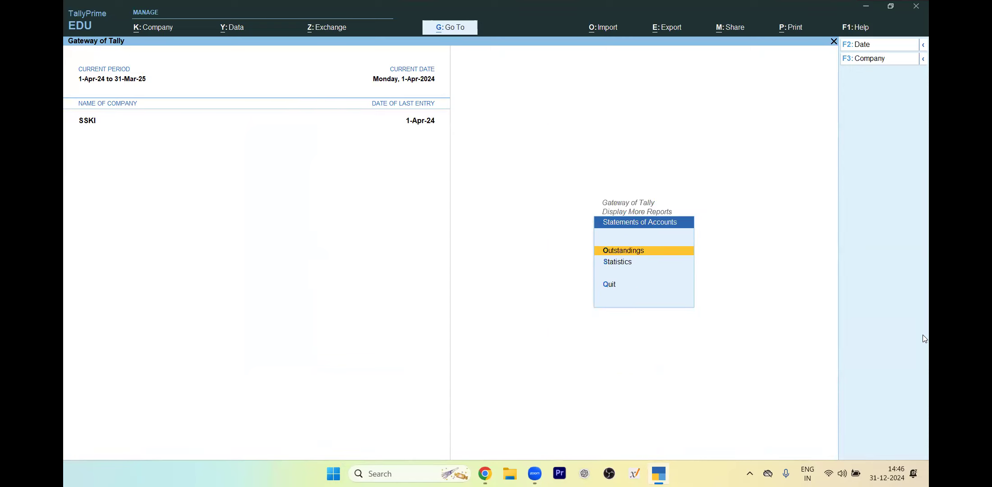
pyautogui.press('Return')
pyautogui.press('Down')
pyautogui.press('Return')
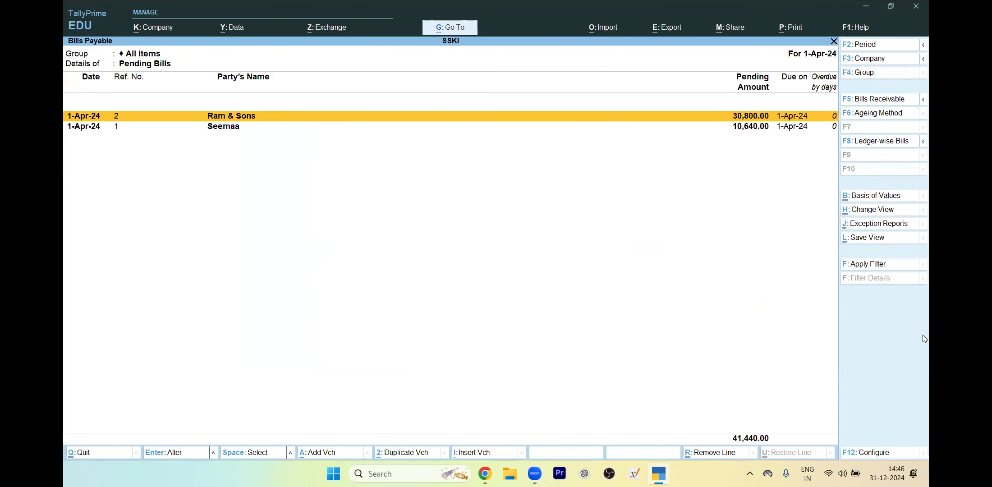
# - Examine the pending bill of the supplier from transaction 6 and close the Bills Payable report
pyautogui.press('Down')
pyautogui.hotkey('shift', 'Return')
pyautogui.hotkey('shift', 'Return')
pyautogui.hotkey('shift', 'Return')
pyautogui.hotkey('shift', 'Return')
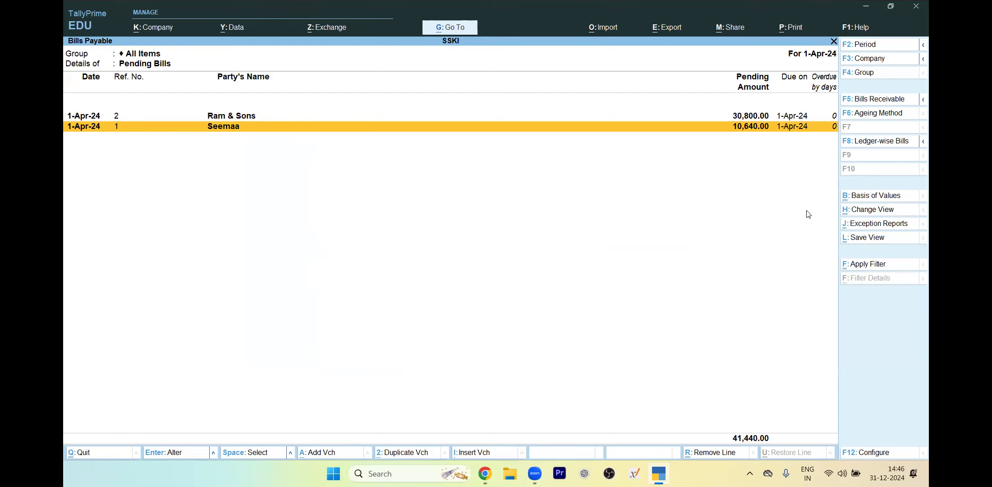
pyautogui.press('Escape')
pyautogui.press('Escape')
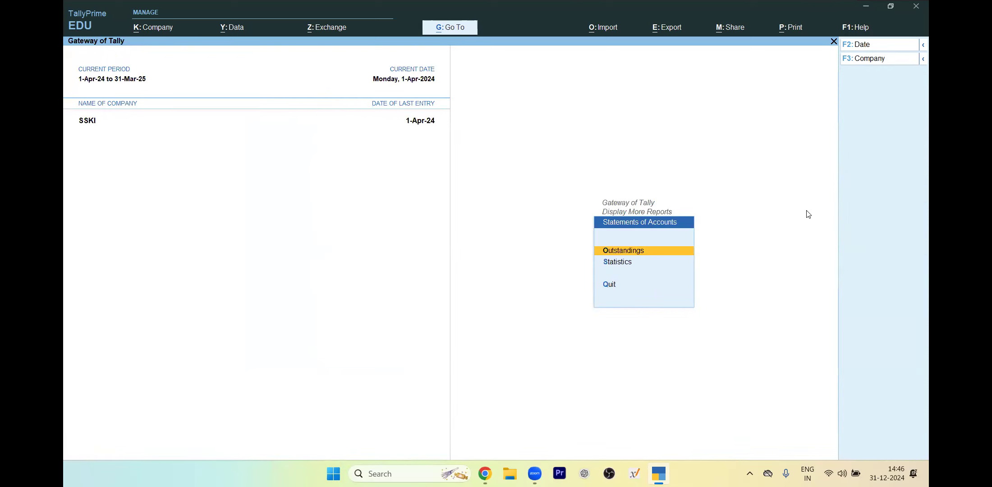
# - Display the Trial Balance of SSKI
pyautogui.press('Down')
pyautogui.press('Down')
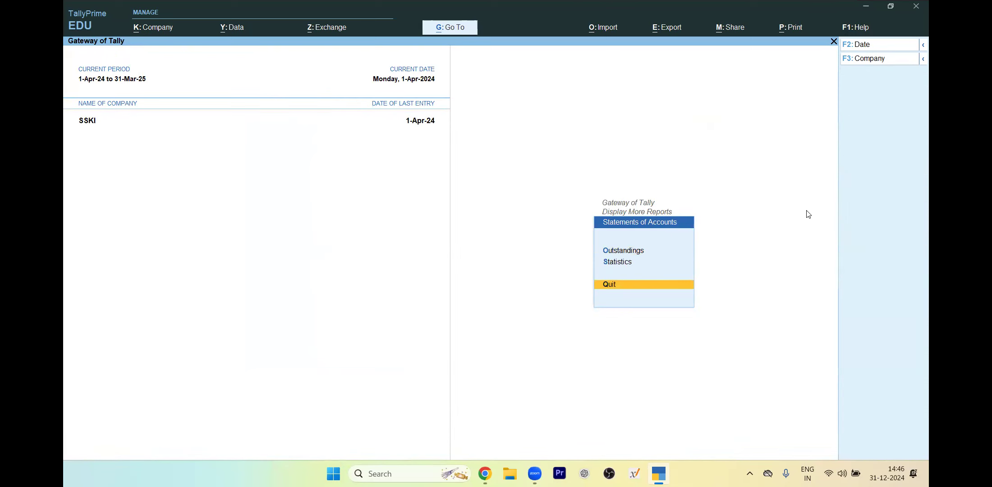
pyautogui.press('Return')
pyautogui.press('Up')
pyautogui.press('Up')
pyautogui.press('Up')
pyautogui.press('Up')
pyautogui.press('Up')
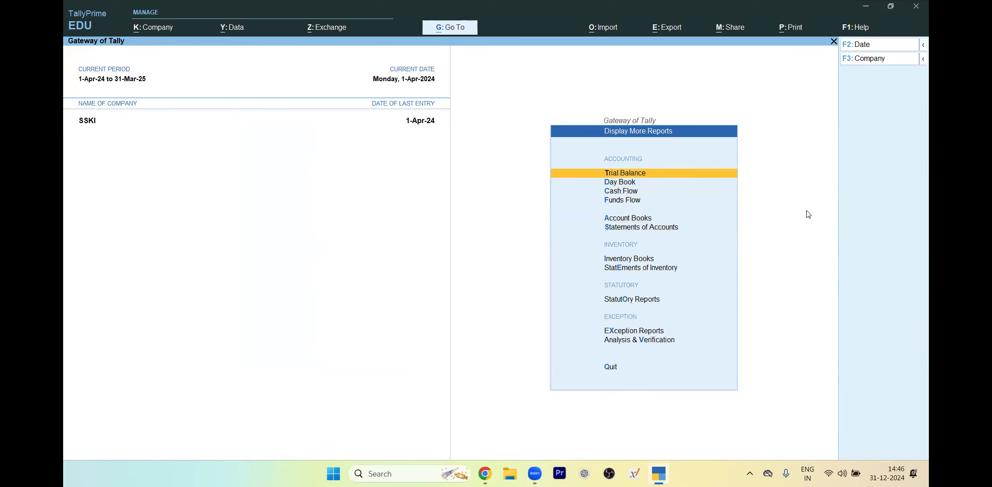
pyautogui.press('Return')
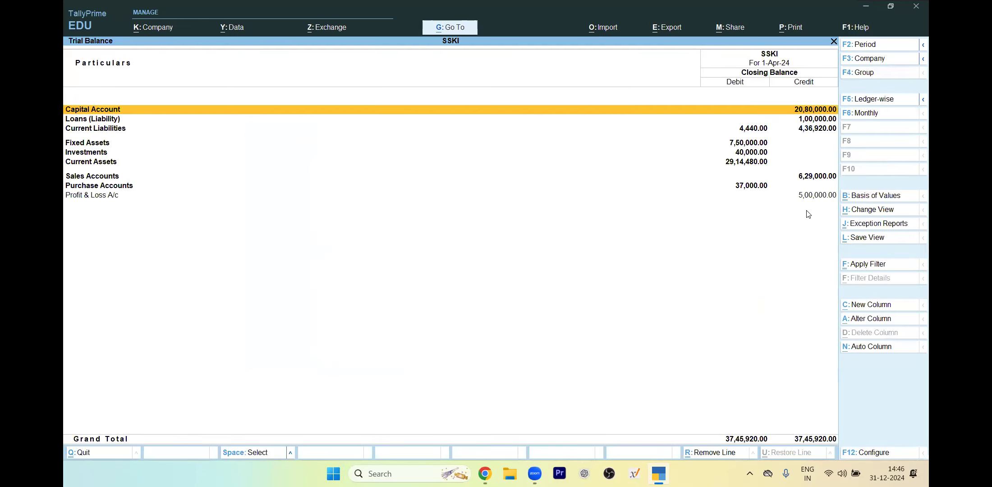
# - Expand the Trial Balance in detail and drill down into the Sundry Creditors group to the transaction 6 supplier
pyautogui.hotkey('alt', 'Tab')
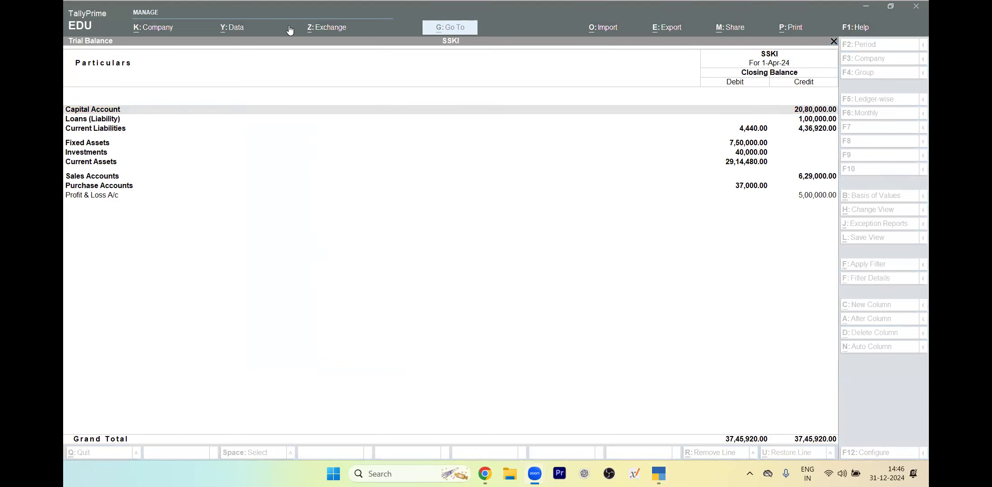
pyautogui.click(571, 206)
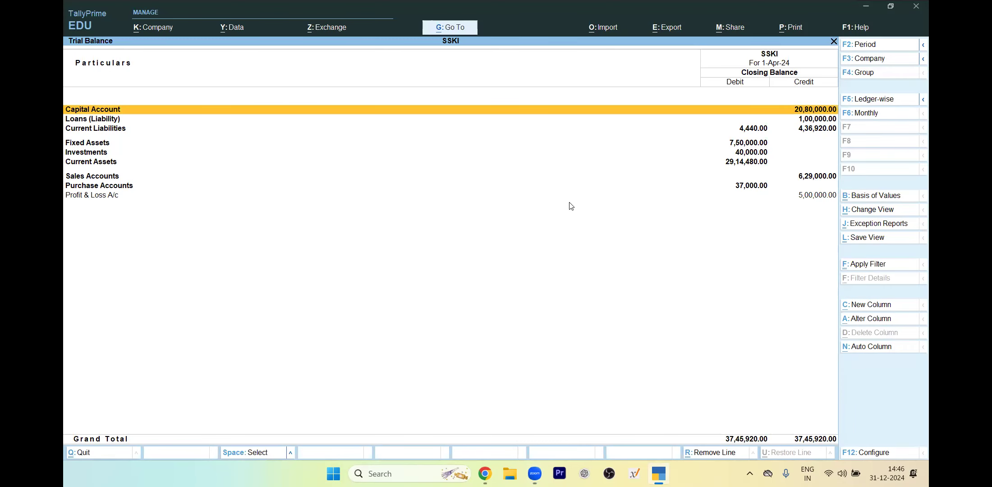
pyautogui.hotkey('alt', 'F5')
pyautogui.press('Down')
pyautogui.press('Down')
pyautogui.press('Down')
pyautogui.press('Down')
pyautogui.press('Down')
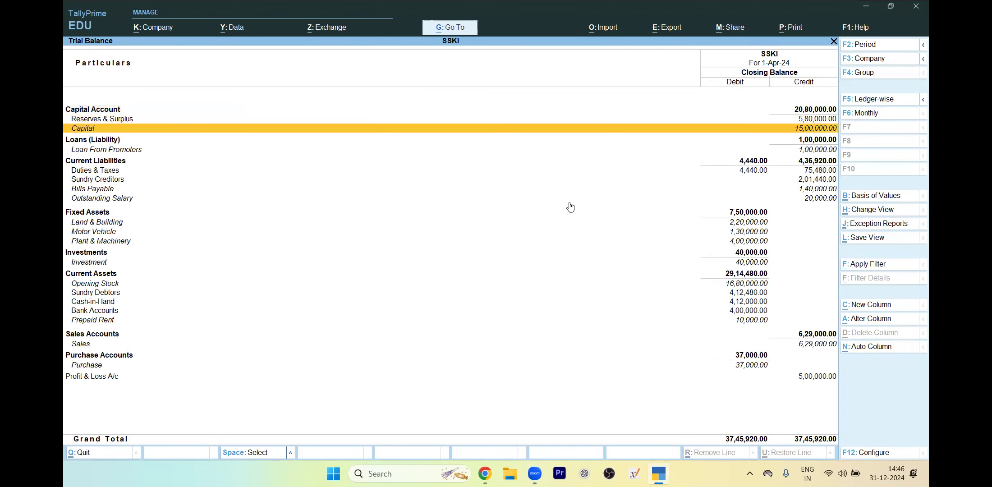
pyautogui.press('Down')
pyautogui.press('Down')
pyautogui.press('Down')
pyautogui.press('Up')
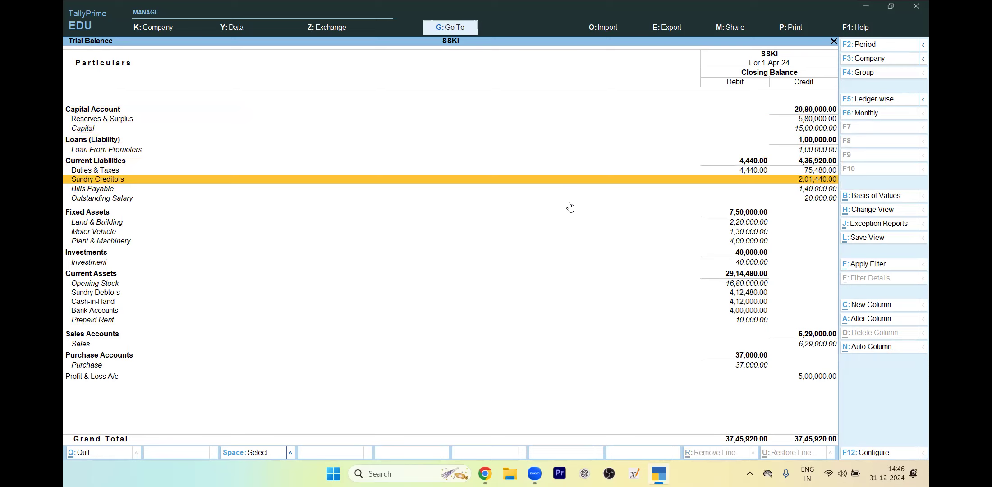
pyautogui.press('Return')
pyautogui.press('Down')
pyautogui.press('Down')
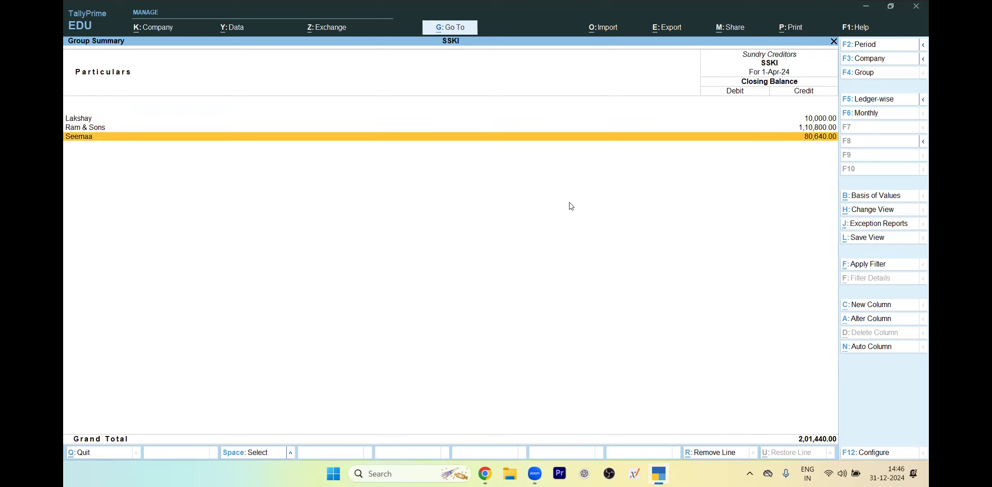
# - Review the supplier's monthly summary, April ledger vouchers and purchase voucher, and return to the creditors' summary
pyautogui.press('Return')
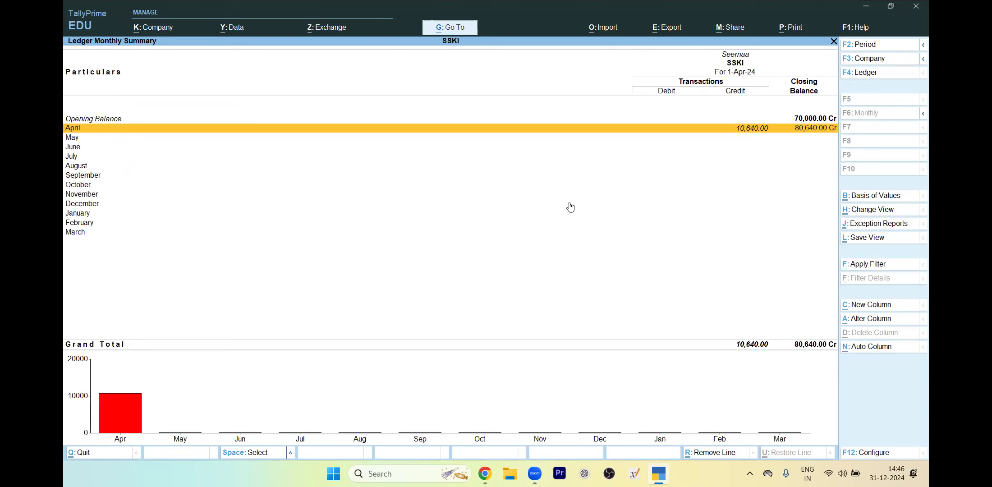
pyautogui.press('Return')
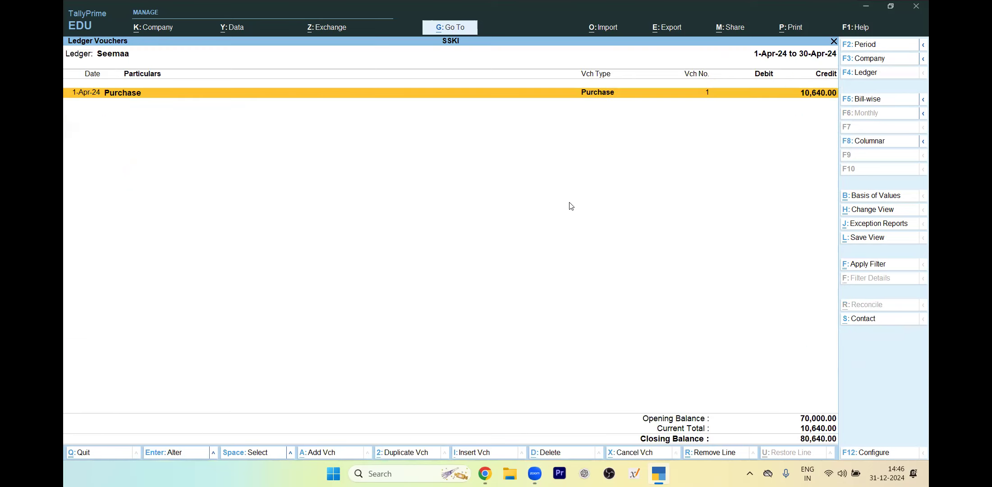
pyautogui.press('Return')
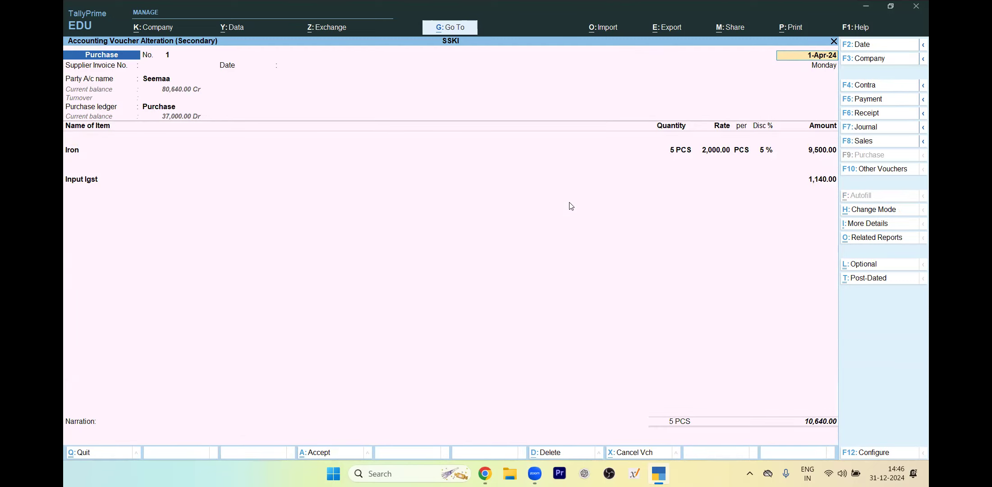
pyautogui.press('Escape')
pyautogui.press('Escape')
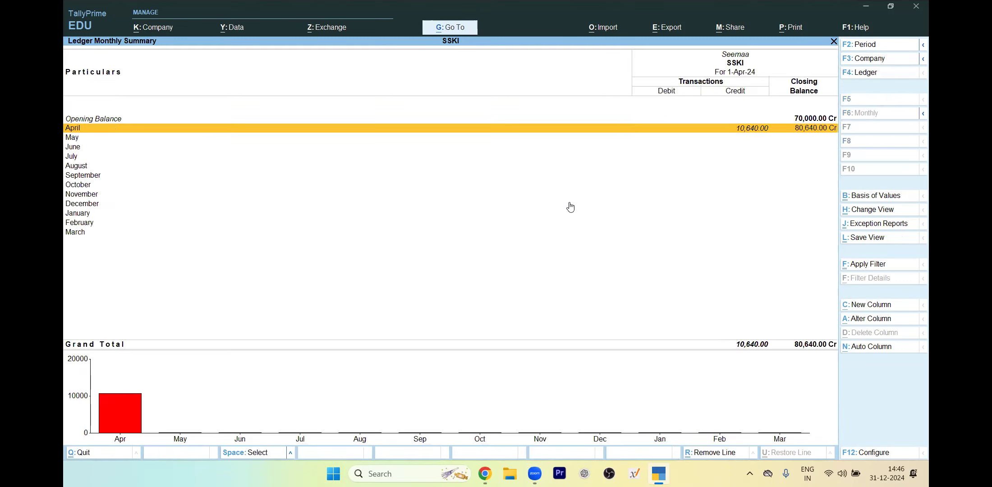
pyautogui.press('Escape')
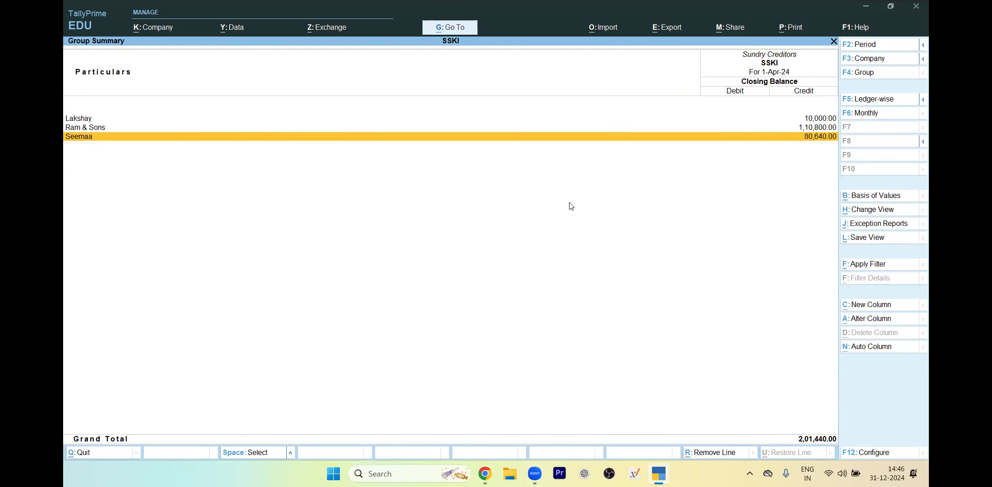
# - Open the supplier's ledger for alteration and view the bill-wise breakup of its opening balance, keeping all details
pyautogui.hotkey('ctrl', 'Return')
pyautogui.press('BackSpace')
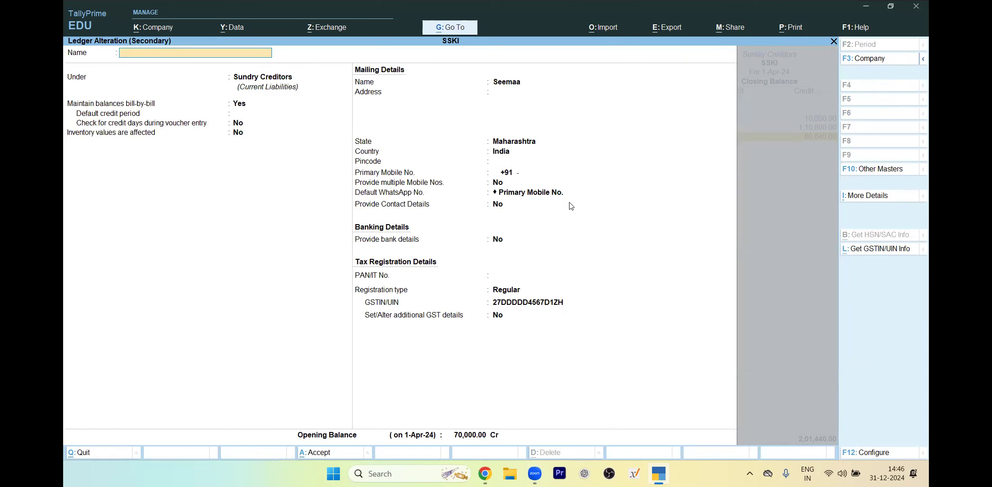
pyautogui.press('Escape')
pyautogui.hotkey('ctrl', 'Return')
pyautogui.press('Return')
pyautogui.press('Return')
pyautogui.press('Return')
pyautogui.press('Return')
pyautogui.press('Return')
pyautogui.press('Return')
pyautogui.press('Return')
pyautogui.press('Return')
pyautogui.press('Return')
pyautogui.press('Return')
pyautogui.press('Return')
pyautogui.press('Return')
pyautogui.press('Return')
pyautogui.press('Return')
pyautogui.press('Return')
pyautogui.press('Return')
pyautogui.press('Return')
pyautogui.press('Return')
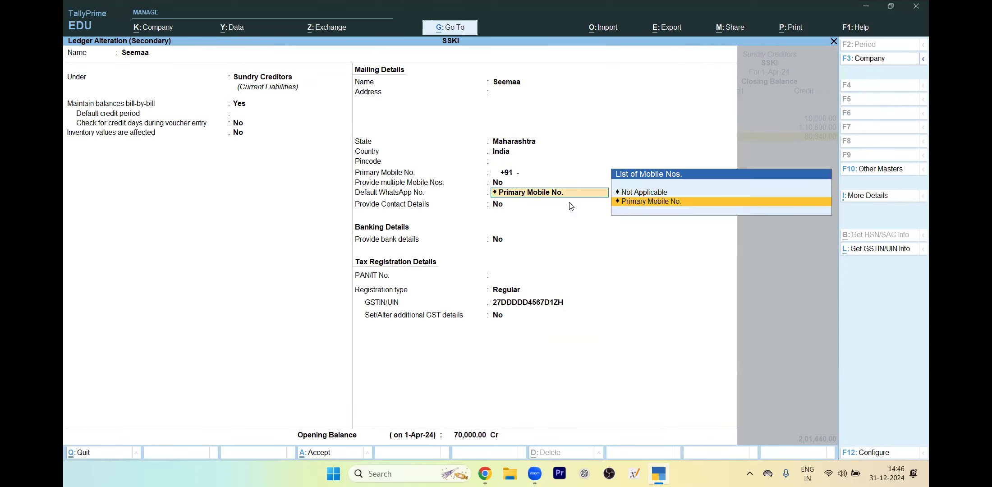
pyautogui.press('Return')
pyautogui.press('Return')
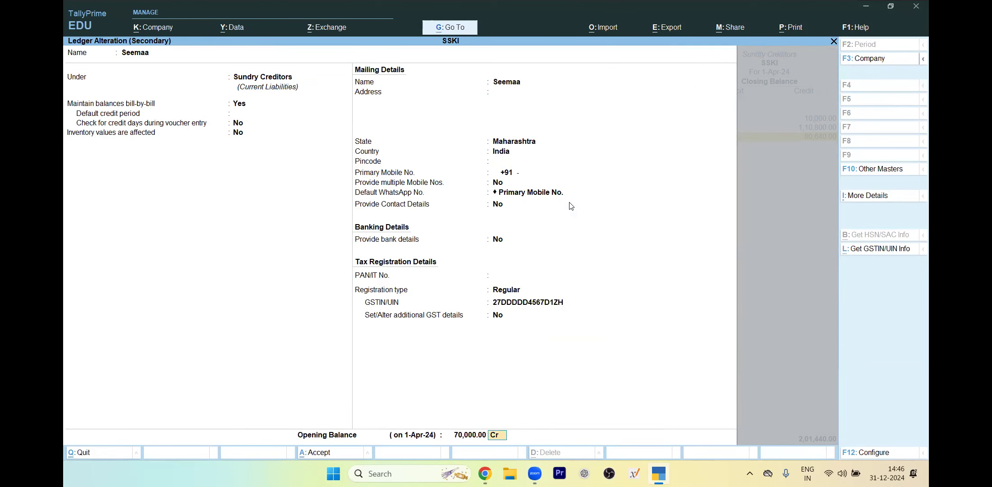
pyautogui.press('Return')
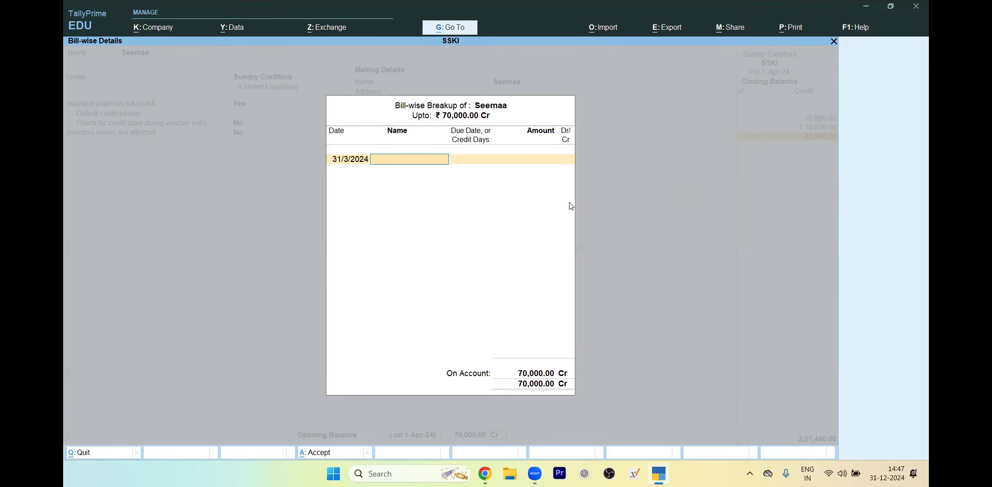
pyautogui.write('1')
pyautogui.press('Return')
pyautogui.press('BackSpace')
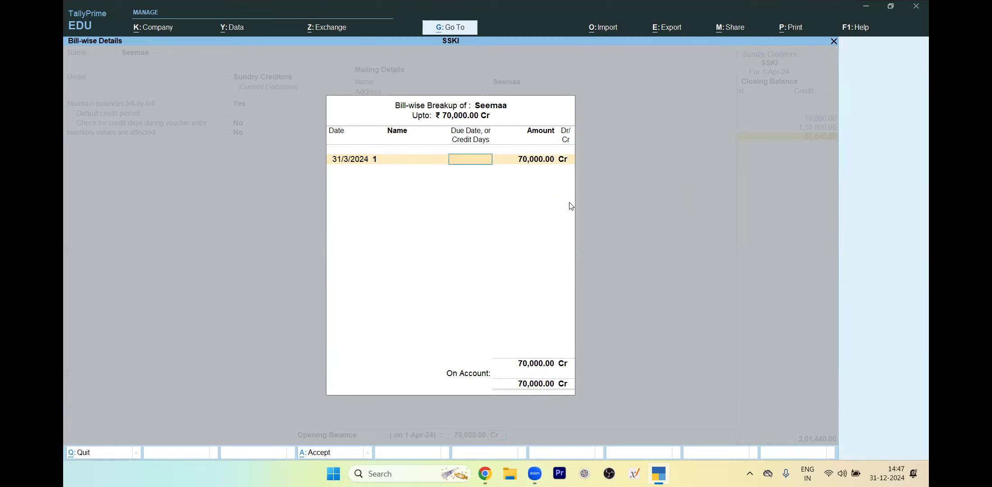
pyautogui.press('Escape')
pyautogui.press('y')
pyautogui.press('Escape')
pyautogui.press('y')
# - Leave the Trial Balance reports and open voucher creation
pyautogui.press('Escape')
pyautogui.press('Escape')
pyautogui.press('Escape')
pyautogui.press('Up')
pyautogui.press('Up')
pyautogui.press('Up')
pyautogui.press('Up')
pyautogui.press('Up')
pyautogui.press('Up')
pyautogui.press('Up')
pyautogui.press('Return')
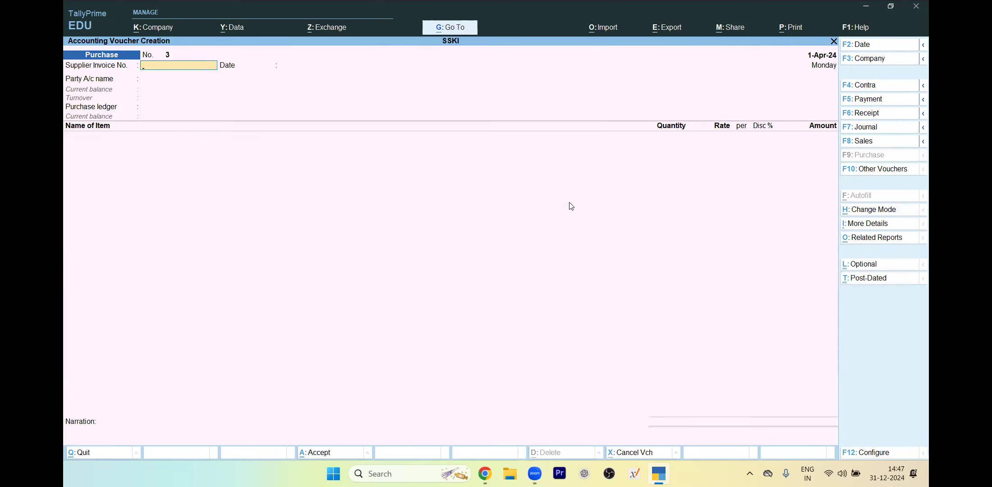
# - Start a payment voucher debiting the supplier from transaction 6 and open that ledger's bill-wise details
pyautogui.press('F5')
pyautogui.press('Return')
pyautogui.press('Return')
pyautogui.write('S')
pyautogui.press('Down')
pyautogui.press('Down')
pyautogui.press('Return')
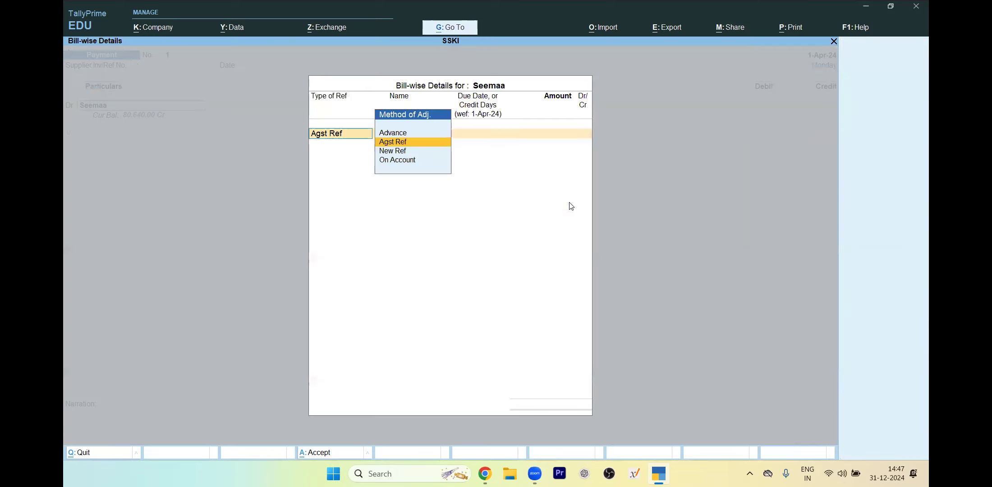
# - Try the On Account adjustment in the supplier's bill-wise details, and use Agst Ref to view the pending bills
pyautogui.press('Down')
pyautogui.press('Down')
pyautogui.press('Return')
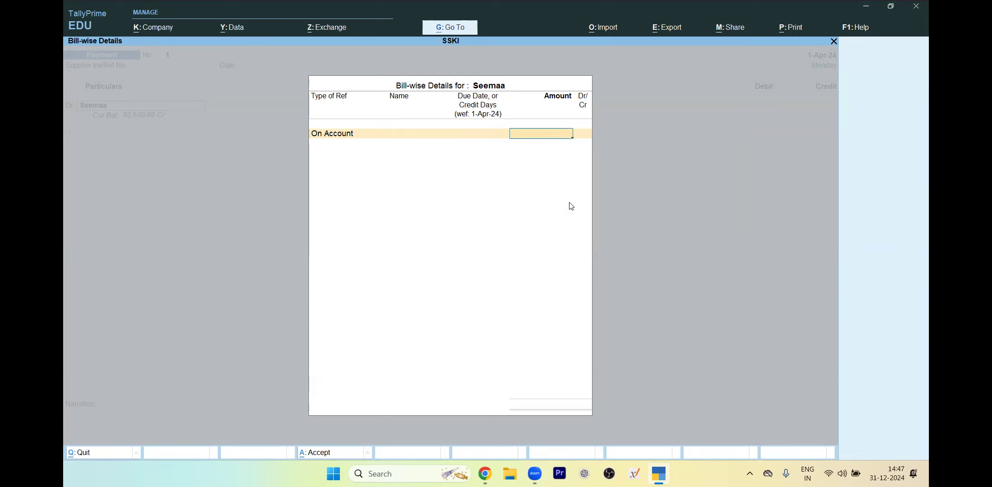
pyautogui.press('BackSpace')
pyautogui.press('Up')
pyautogui.press('Up')
pyautogui.press('Return')
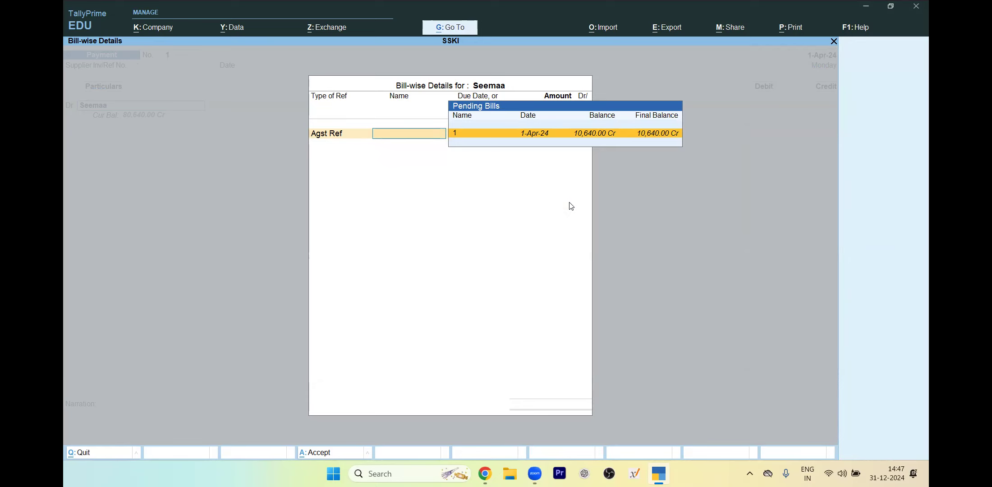
# - Discard the unfinished payment voucher and return to the Gateway of Tally
pyautogui.press('Escape')
pyautogui.press('y')
pyautogui.press('Escape')
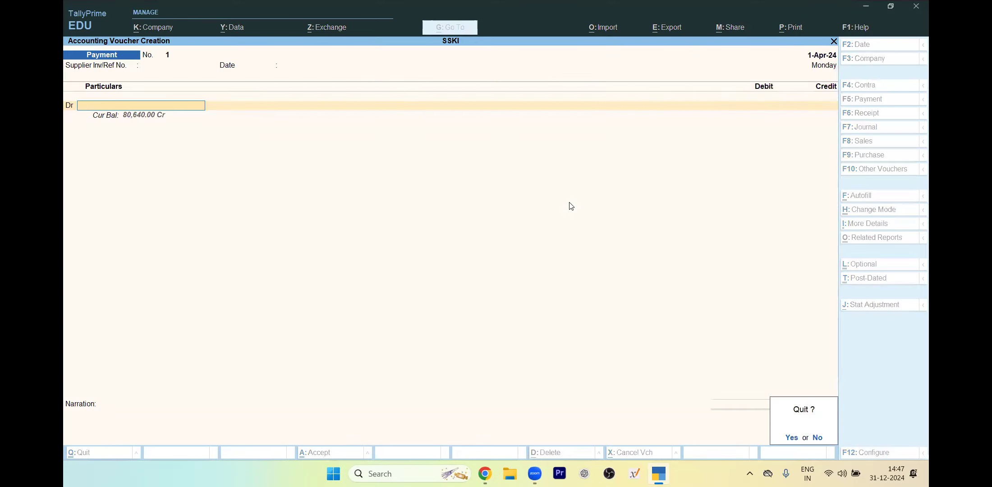
pyautogui.press('y')
pyautogui.press('Escape')
pyautogui.press('Escape')
# - Open the list of ledgers for master alteration
pyautogui.press('Down')
pyautogui.press('Down')
pyautogui.press('Up')
pyautogui.press('Return')
pyautogui.press('Down')
pyautogui.press('Down')
pyautogui.press('Down')
pyautogui.press('Down')
pyautogui.press('Down')
pyautogui.press('Down')
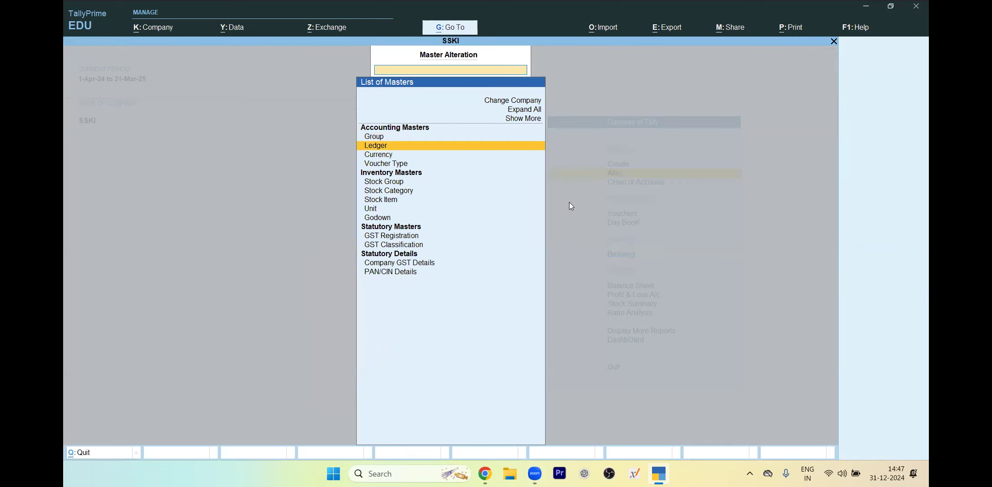
pyautogui.press('Up')
pyautogui.press('Up')
pyautogui.press('Up')
pyautogui.press('Up')
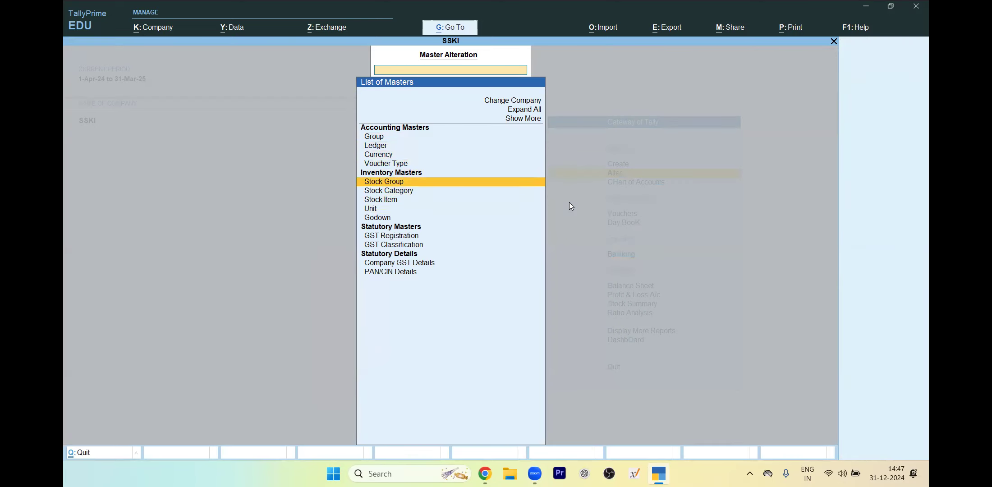
pyautogui.press('Return')
# - Open the Ram & Sons ledger for alteration
pyautogui.press('Down')
pyautogui.press('Down')
pyautogui.press('Down')
pyautogui.press('Down')
pyautogui.press('Down')
pyautogui.press('Down')
pyautogui.press('Down')
pyautogui.press('Down')
pyautogui.press('Down')
pyautogui.press('Down')
pyautogui.press('Down')
pyautogui.press('Down')
pyautogui.press('Down')
pyautogui.press('Down')
pyautogui.press('Down')
pyautogui.press('Down')
pyautogui.press('Down')
pyautogui.press('Down')
pyautogui.press('Down')
pyautogui.press('Down')
pyautogui.press('Down')
pyautogui.press('Down')
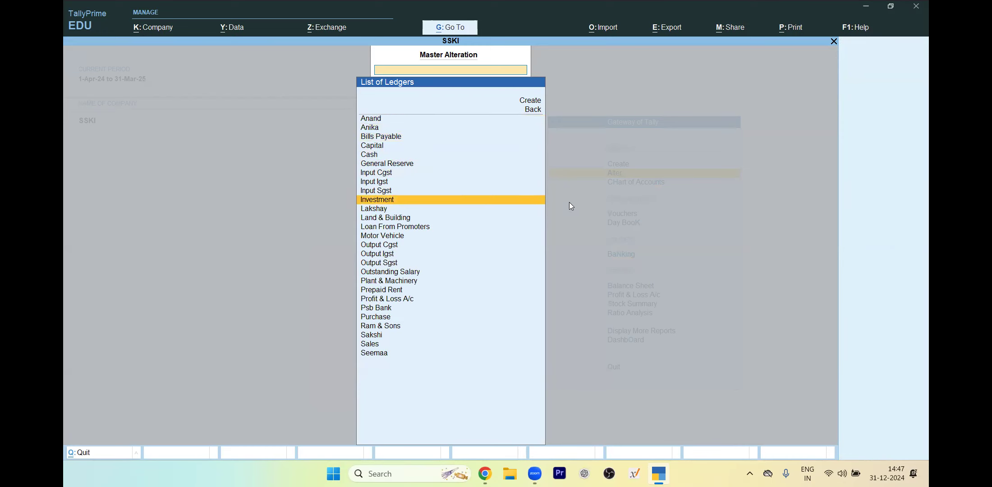
pyautogui.press('Up')
pyautogui.press('Up')
pyautogui.press('Up')
pyautogui.press('Down')
pyautogui.press('Down')
pyautogui.press('Down')
pyautogui.press('Down')
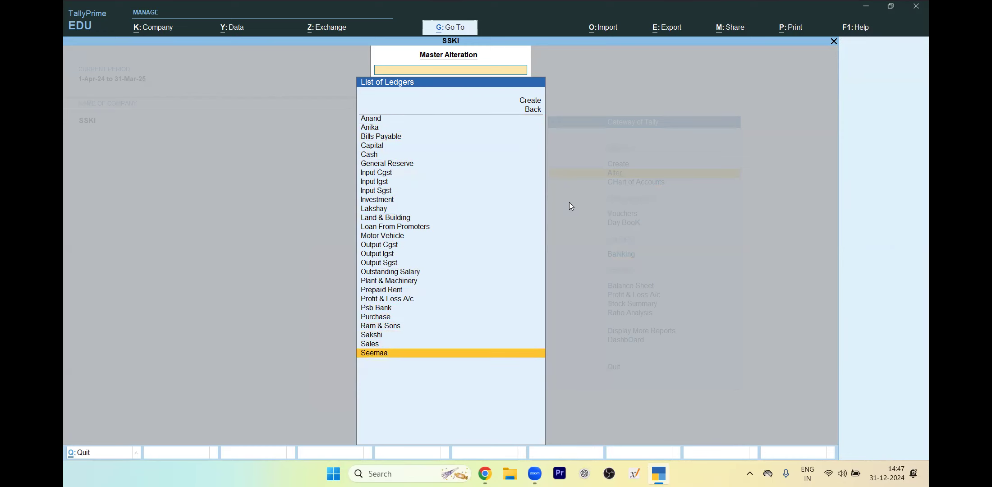
pyautogui.press('Up')
pyautogui.press('Up')
pyautogui.press('Up')
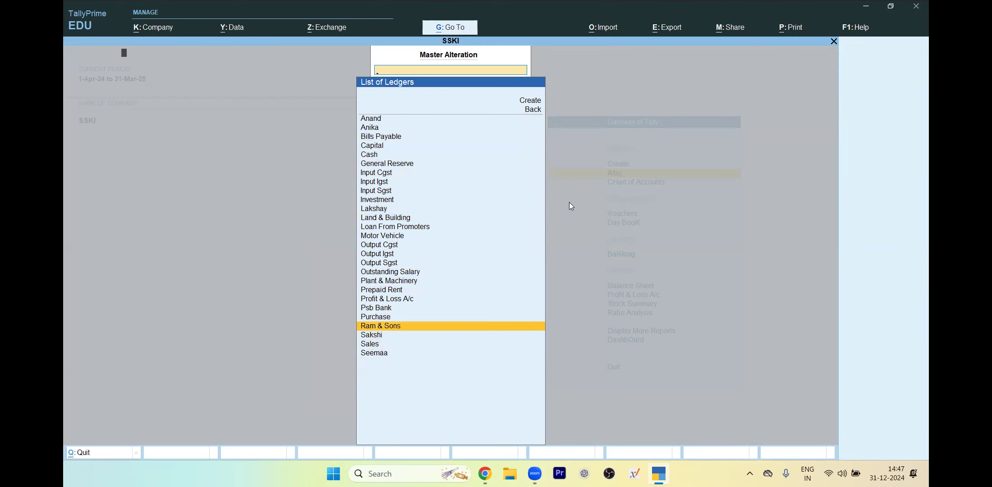
pyautogui.press('Return')
# - Go through the Ram & Sons ledger, keeping its details, and view the opening balance's bill-wise breakup without allocating it
pyautogui.press('Return')
pyautogui.press('Return')
pyautogui.press('Return')
pyautogui.press('Return')
pyautogui.press('Return')
pyautogui.press('Return')
pyautogui.press('Return')
pyautogui.press('Return')
pyautogui.press('Return')
pyautogui.press('Return')
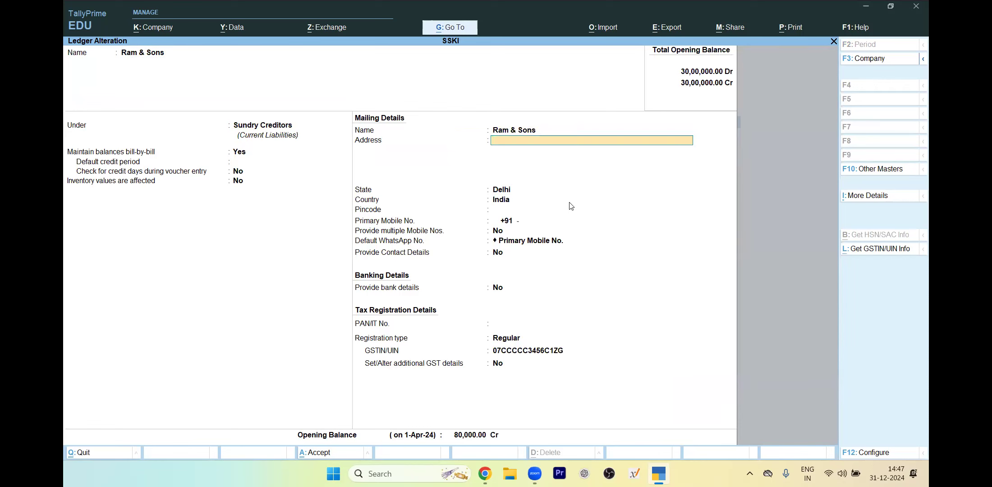
pyautogui.press('Return')
pyautogui.press('Return')
pyautogui.press('Return')
pyautogui.press('Return')
pyautogui.press('Return')
pyautogui.press('Return')
pyautogui.press('Return')
pyautogui.press('Return')
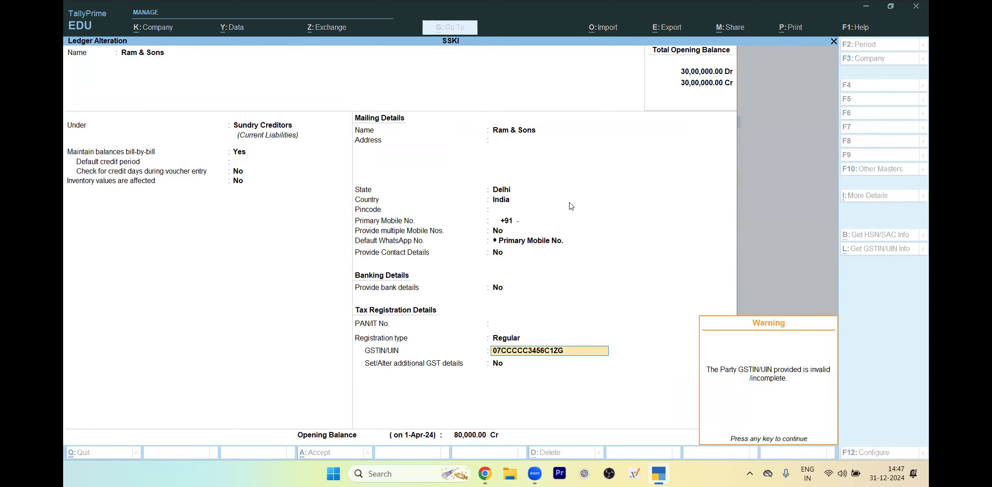
pyautogui.press('Return')
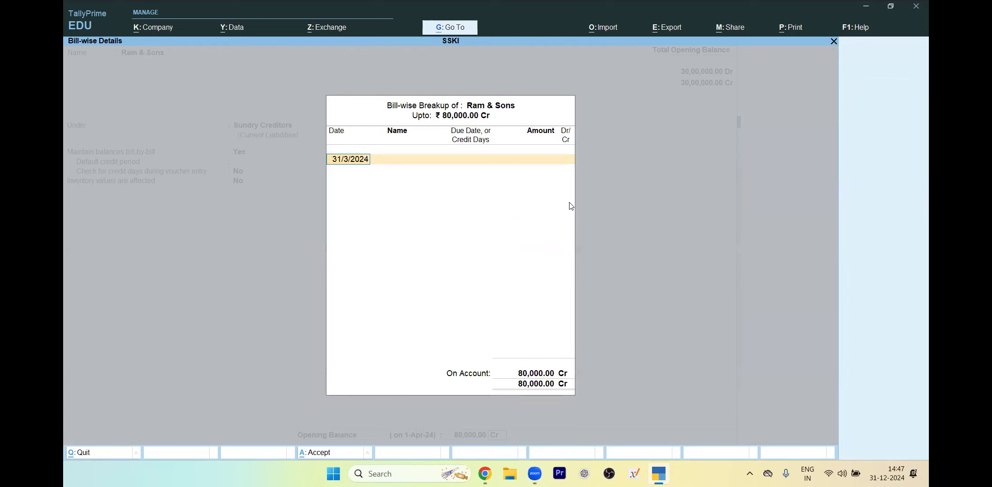
pyautogui.press('Return')
pyautogui.press('Return')
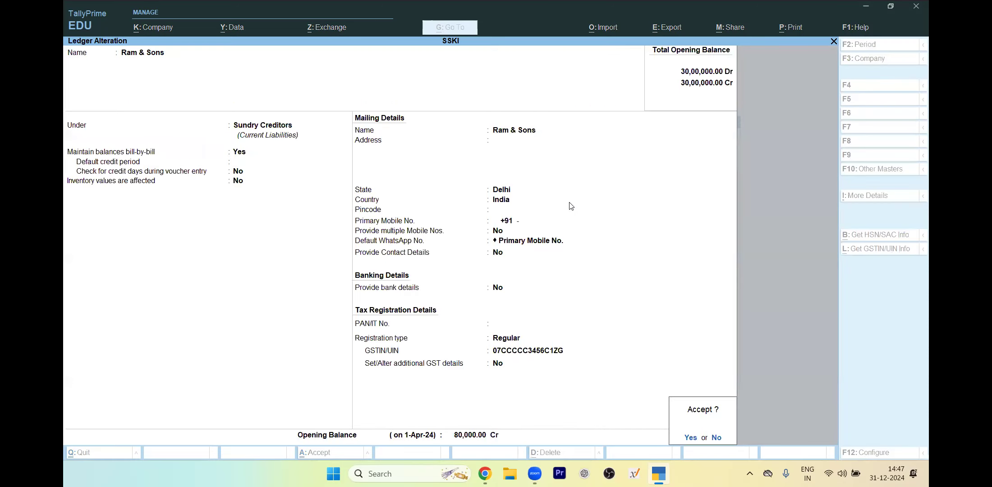
pyautogui.press('Escape')
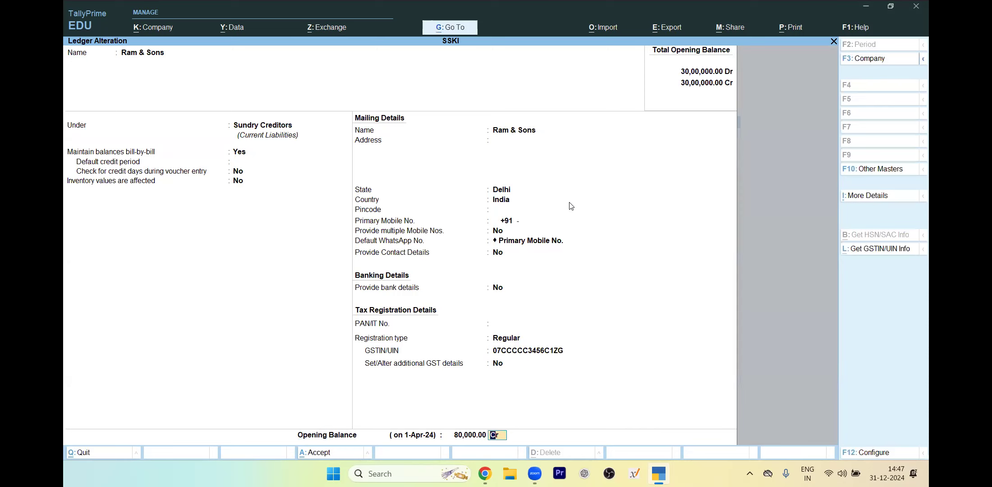
# - Allocate the Ram & Sons opening balance of 80,000.00 Cr to bill 1 dated 31/3/2024 and save the ledger
pyautogui.press('Return')
pyautogui.press('Return')
pyautogui.write('1')
pyautogui.press('Return')
pyautogui.press('Return')
pyautogui.press('Return')
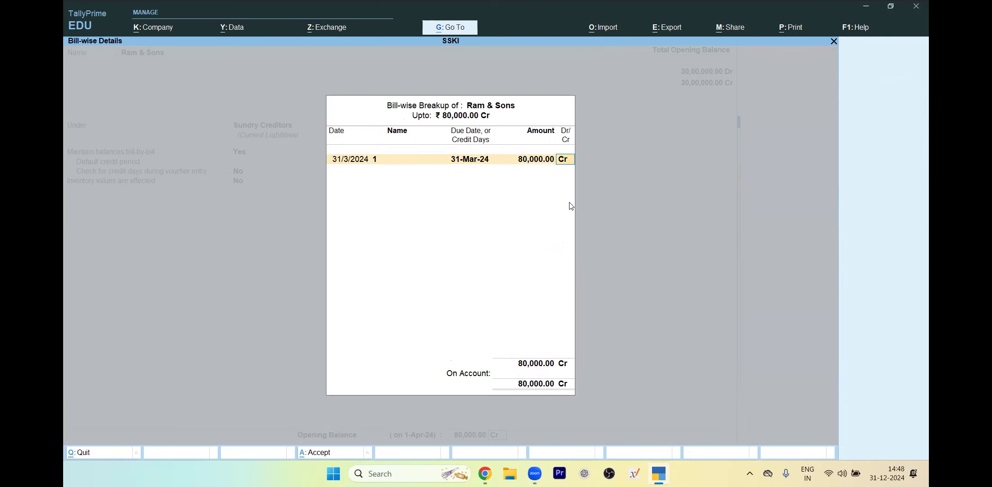
pyautogui.press('Return')
pyautogui.press('Return')
pyautogui.press('Return')
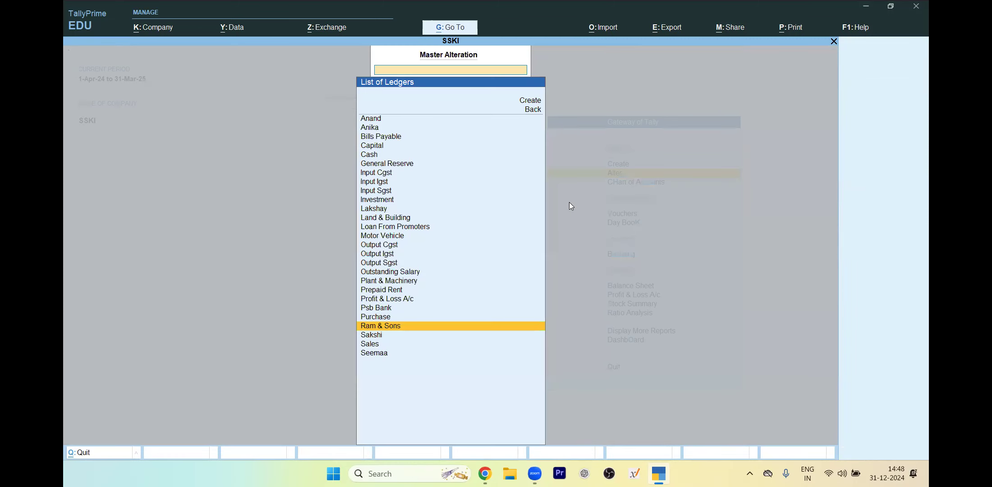
# - Open the debtor's ledger listed directly below Ram & Sons, keep its details, and reach the opening balance's bill-wise breakup
pyautogui.press('Down')
pyautogui.press('Return')
pyautogui.press('Return')
pyautogui.press('Return')
pyautogui.press('Return')
pyautogui.press('Return')
pyautogui.press('Return')
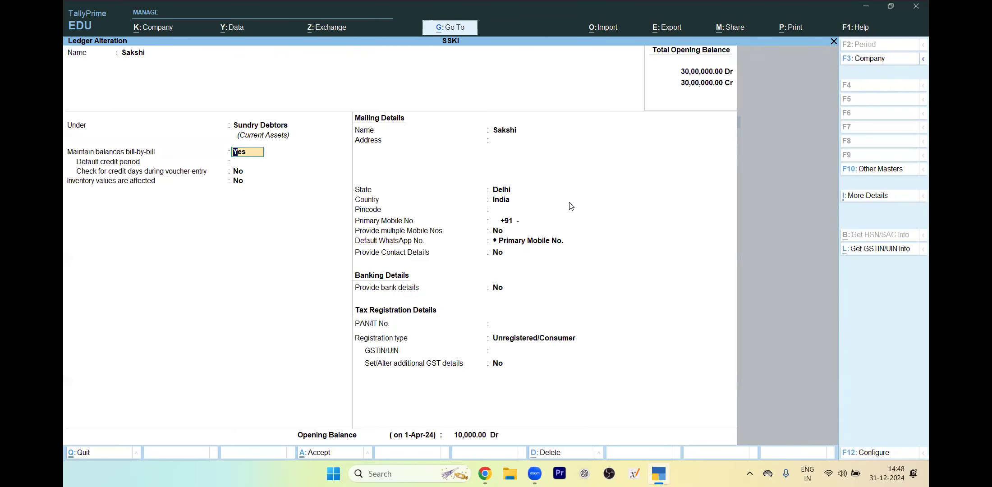
pyautogui.press('Return')
pyautogui.press('Return')
pyautogui.press('Return')
pyautogui.press('Return')
pyautogui.press('Return')
pyautogui.press('Return')
pyautogui.press('Return')
pyautogui.press('Return')
pyautogui.press('Return')
pyautogui.press('Return')
pyautogui.press('Return')
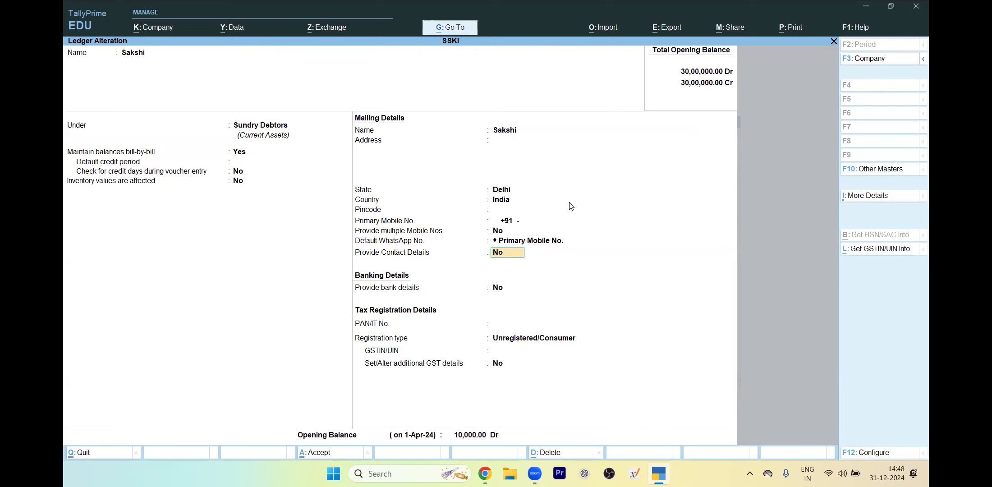
pyautogui.press('Return')
pyautogui.press('Return')
pyautogui.press('Return')
pyautogui.press('Return')
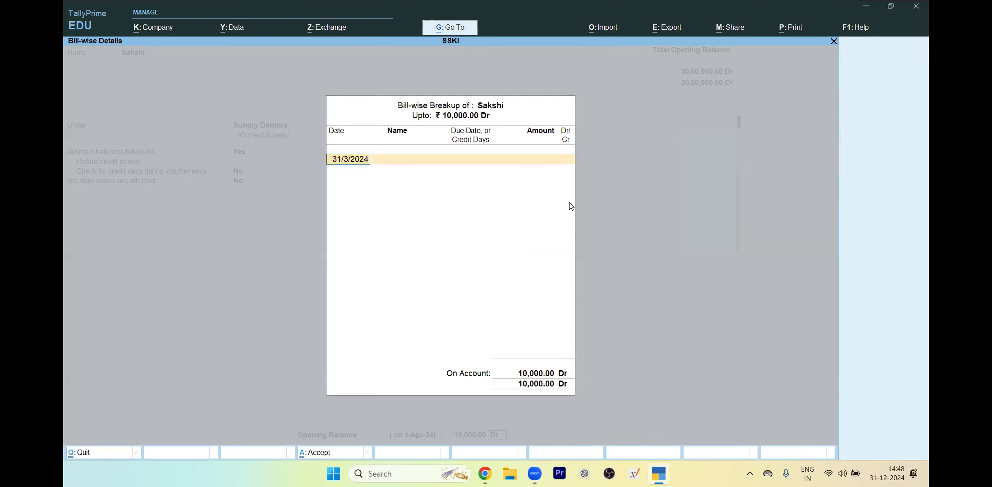
# - Allocate the debtor's opening balance of 10,000.00 Dr to bill 1 dated 31/3/2024 and save the ledger
pyautogui.press('Return')
pyautogui.write('1')
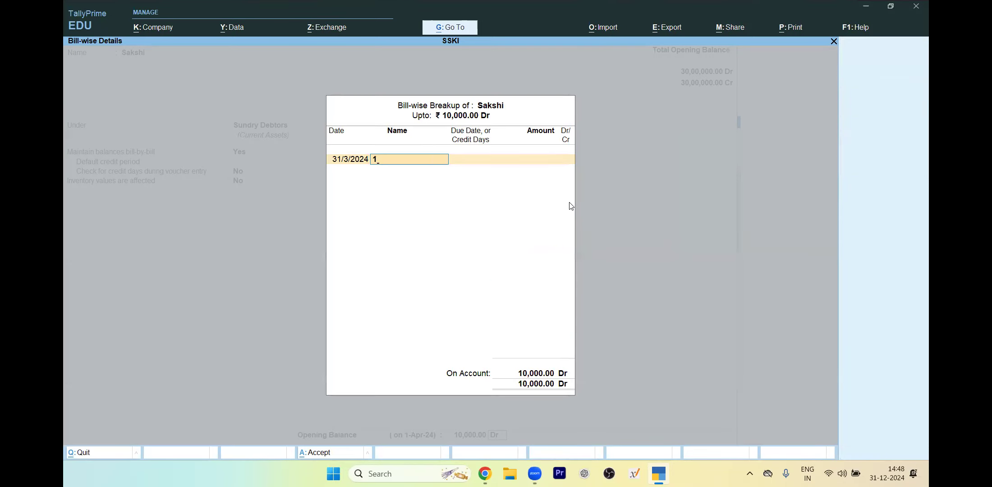
pyautogui.press('Return')
pyautogui.press('Return')
pyautogui.press('Return')
pyautogui.press('Return')
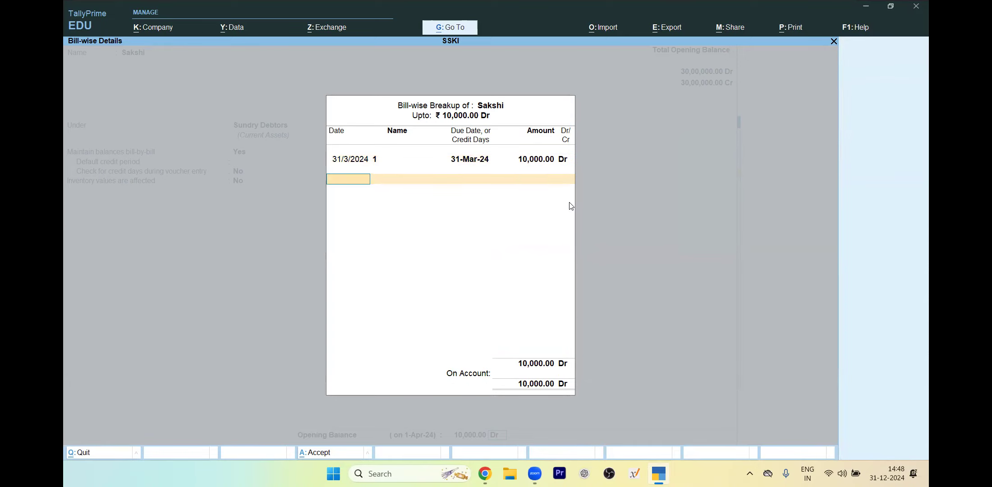
pyautogui.press('Return')
pyautogui.press('Return')
pyautogui.press('Down')
pyautogui.press('Return')
pyautogui.press('Escape')
pyautogui.press('Return')
# - Open the Maharashtra supplier's ledger for alteration and advance to its opening balance, keeping all details
pyautogui.press('Down')
pyautogui.press('Return')
pyautogui.press('Escape')
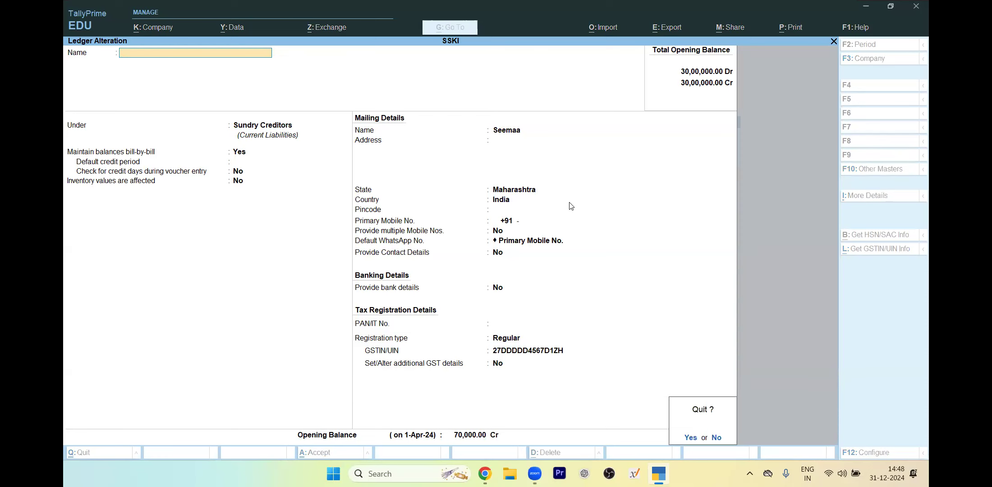
pyautogui.press('Return')
pyautogui.press('Return')
pyautogui.press('Return')
pyautogui.press('Return')
pyautogui.press('Return')
pyautogui.press('Return')
pyautogui.press('Return')
pyautogui.press('Return')
pyautogui.press('Return')
pyautogui.press('Return')
pyautogui.press('Return')
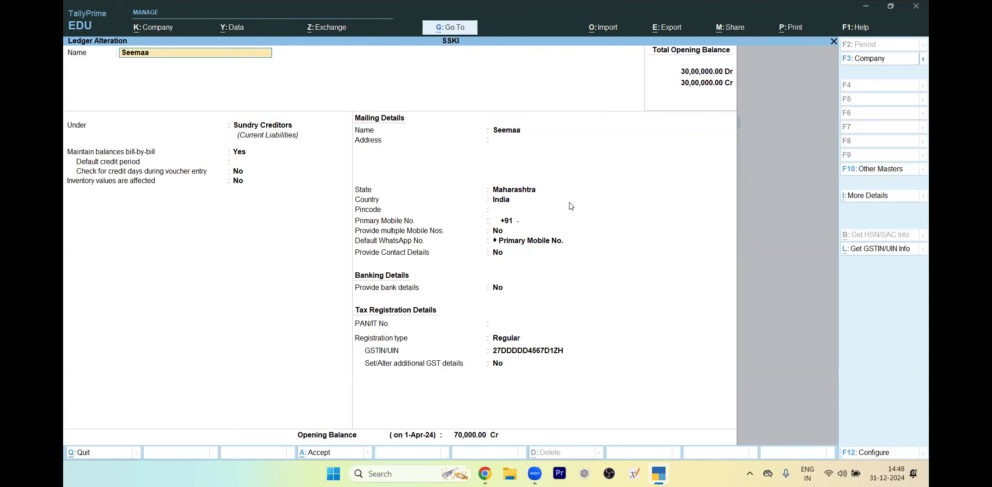
pyautogui.press('Return')
pyautogui.press('Return')
pyautogui.press('Return')
pyautogui.press('Return')
pyautogui.press('Return')
pyautogui.press('Return')
pyautogui.press('Return')
pyautogui.press('Return')
pyautogui.press('Return')
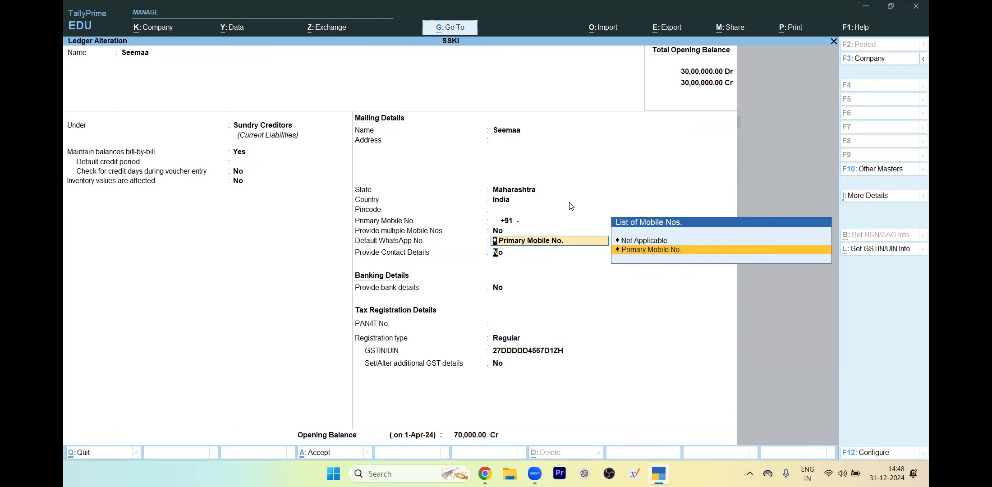
pyautogui.press('Return')
pyautogui.press('Return')
pyautogui.press('Return')
pyautogui.press('Return')
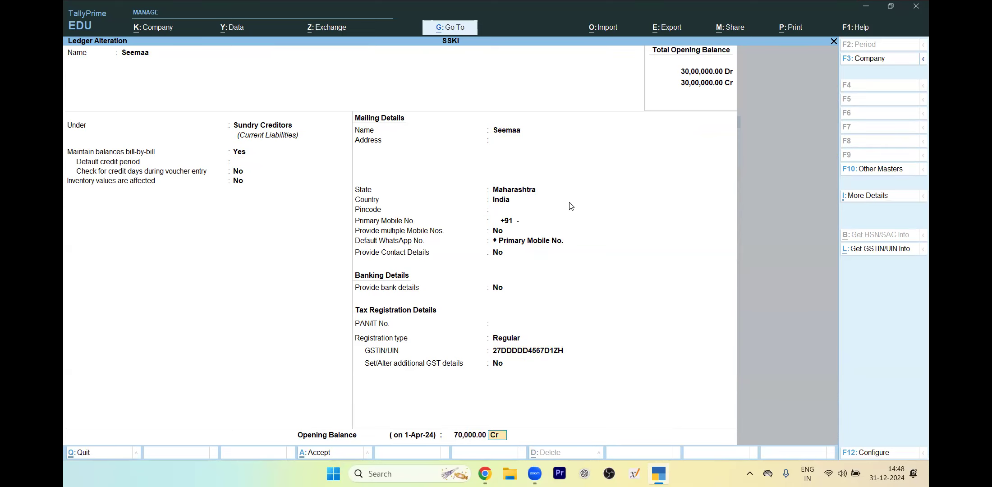
# - Allocate the Maharashtra supplier's opening balance of 70,000.00 Cr to bill 1 dated 31/3/2024
pyautogui.write('1')
pyautogui.press('Return')
pyautogui.press('Return')
pyautogui.press('Return')
pyautogui.press('Return')
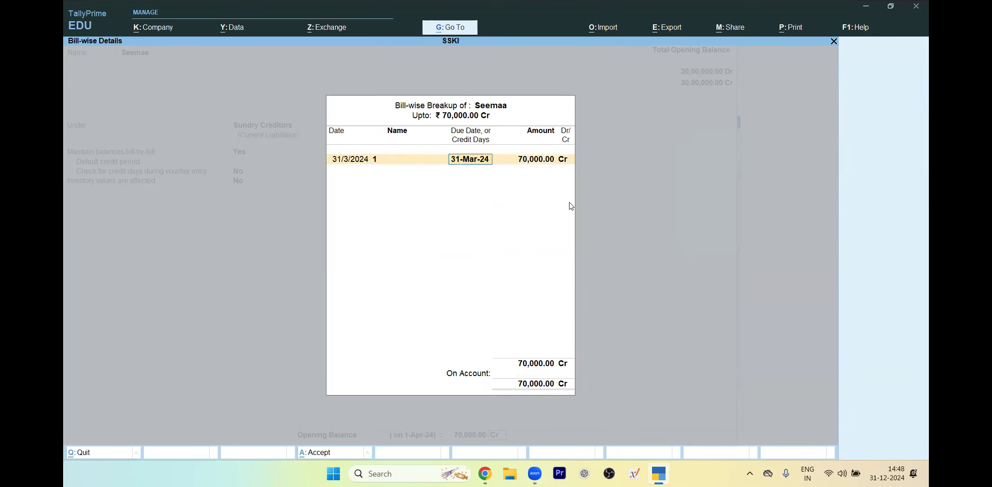
pyautogui.press('Return')
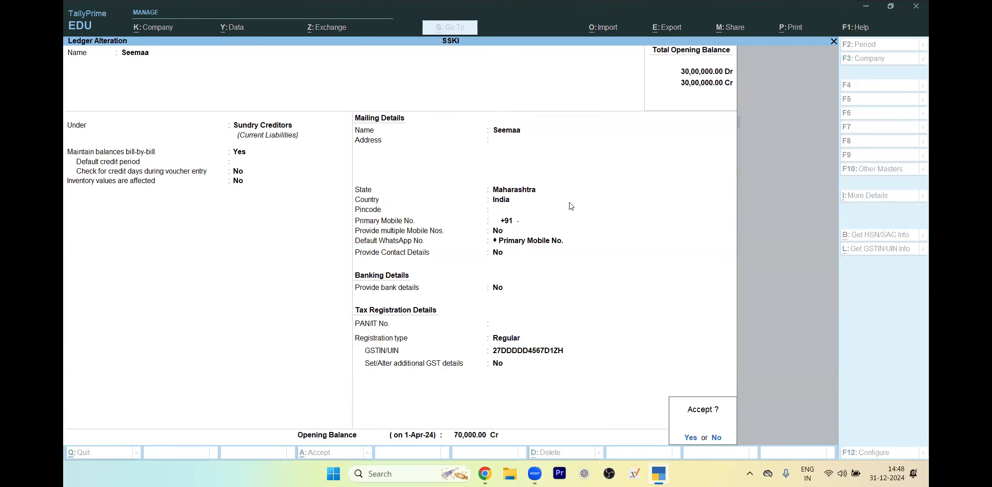
# - Save the Maharashtra supplier's ledger and open that supplier's purchase voucher no. 1 from the Day Book for alteration
pyautogui.press('Return')
pyautogui.press('Escape')
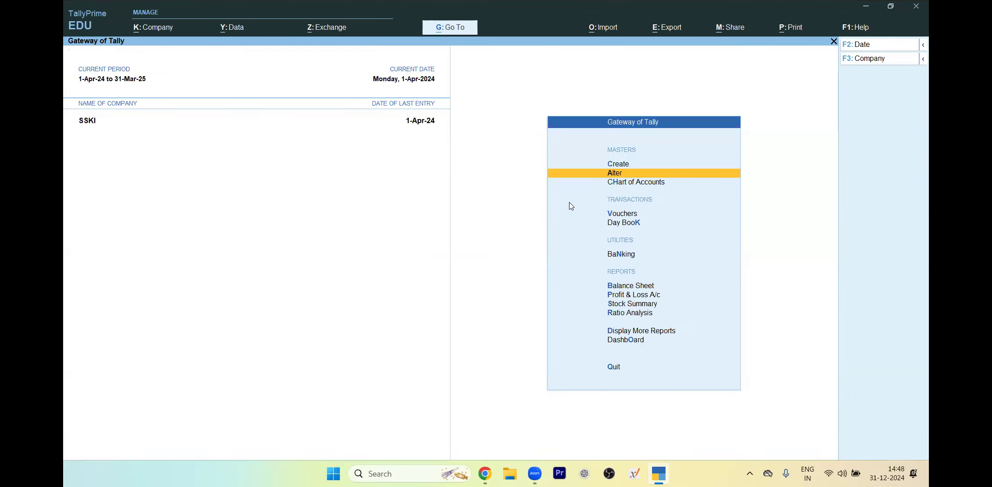
pyautogui.press('Down')
pyautogui.press('Down')
pyautogui.press('Down')
pyautogui.press('Return')
pyautogui.press('Down')
pyautogui.press('Down')
pyautogui.press('Down')
pyautogui.press('Return')
# - Keep the Iron purchase voucher's party, item and Input Igst details and advance to its bill-wise details
pyautogui.press('Return')
pyautogui.press('Return')
pyautogui.press('Return')
pyautogui.press('Return')
pyautogui.press('Return')
pyautogui.press('Return')
pyautogui.press('Return')
pyautogui.press('Return')
pyautogui.press('Return')
pyautogui.press('Return')
pyautogui.press('Return')
pyautogui.press('Return')
pyautogui.press('Return')
pyautogui.press('Return')
pyautogui.press('Return')
pyautogui.press('Return')
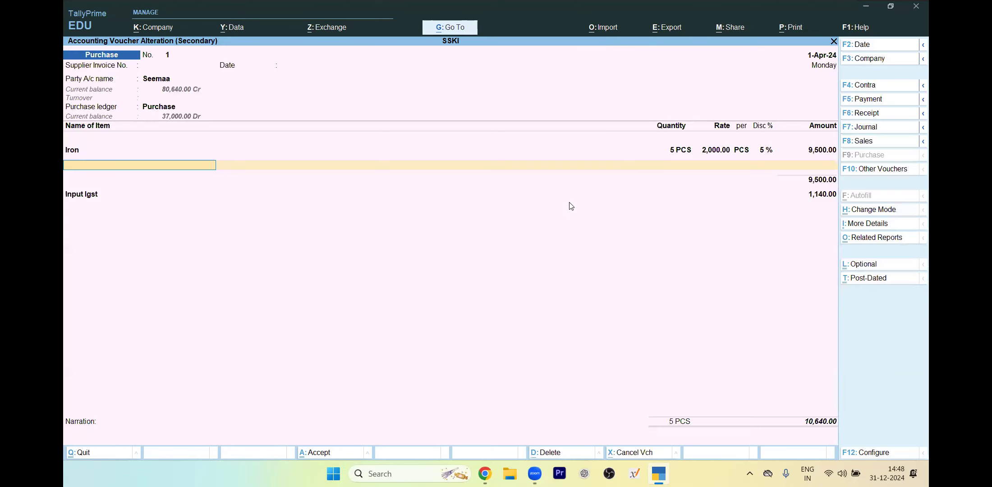
pyautogui.press('Return')
pyautogui.press('Return')
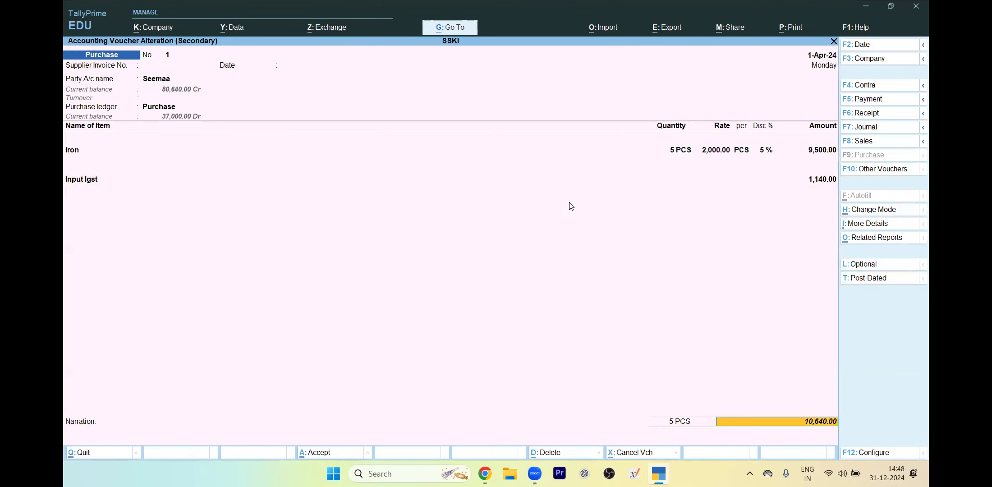
pyautogui.press('Return')
# - Set the purchase's bill reference to New Ref 2 with due date 1-Apr-24, and save the voucher
pyautogui.press('Down')
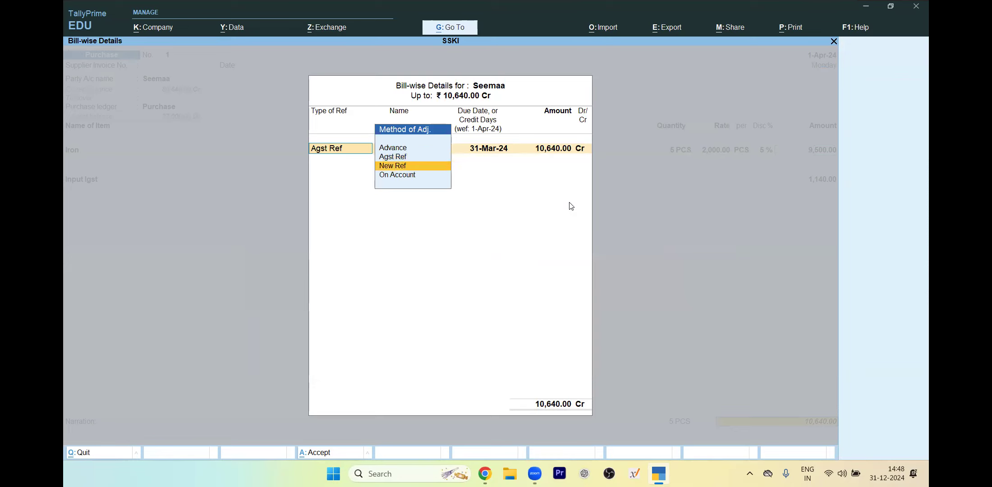
pyautogui.press('Return')
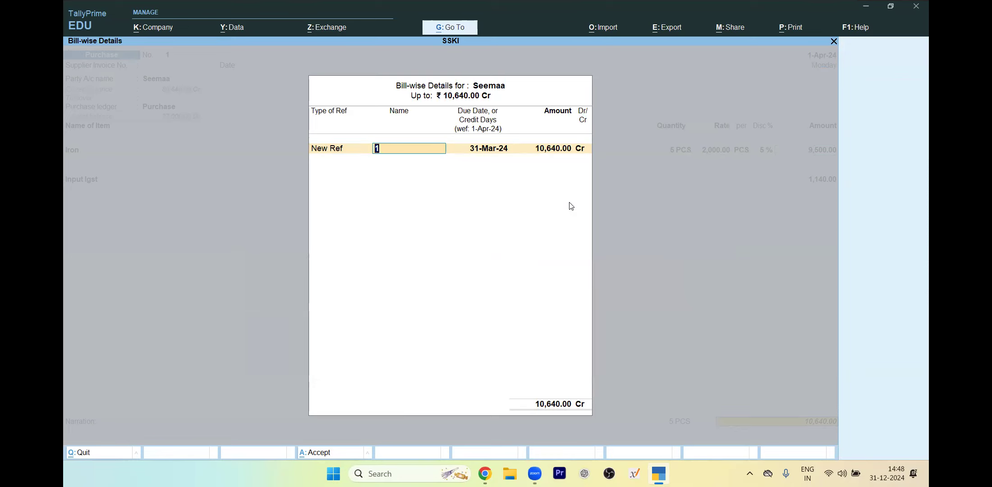
pyautogui.write('2')
pyautogui.press('Return')
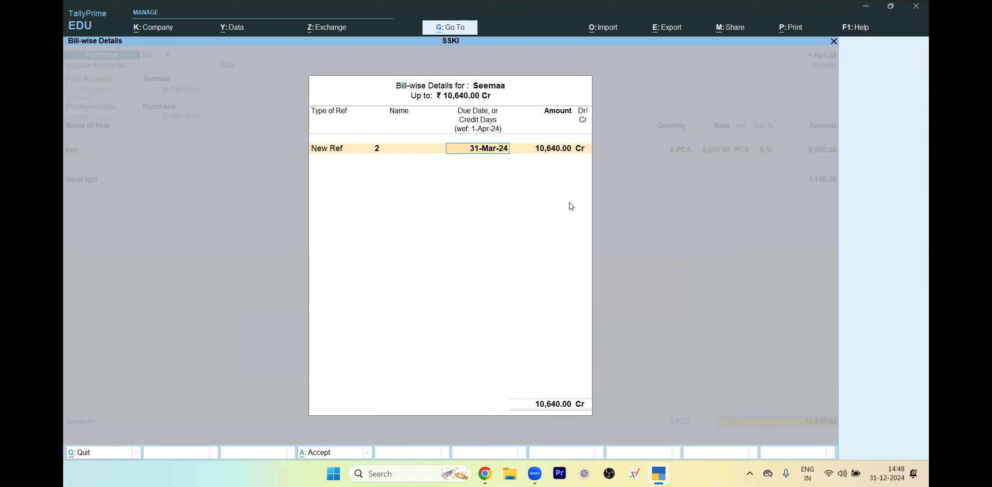
pyautogui.write('1/4')
pyautogui.press('Return')
pyautogui.press('Return')
pyautogui.press('Return')
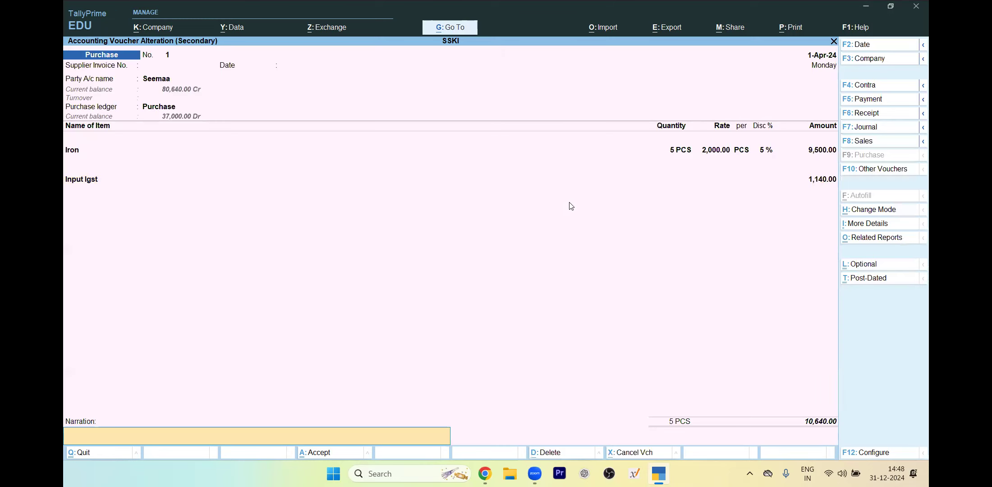
pyautogui.press('Return')
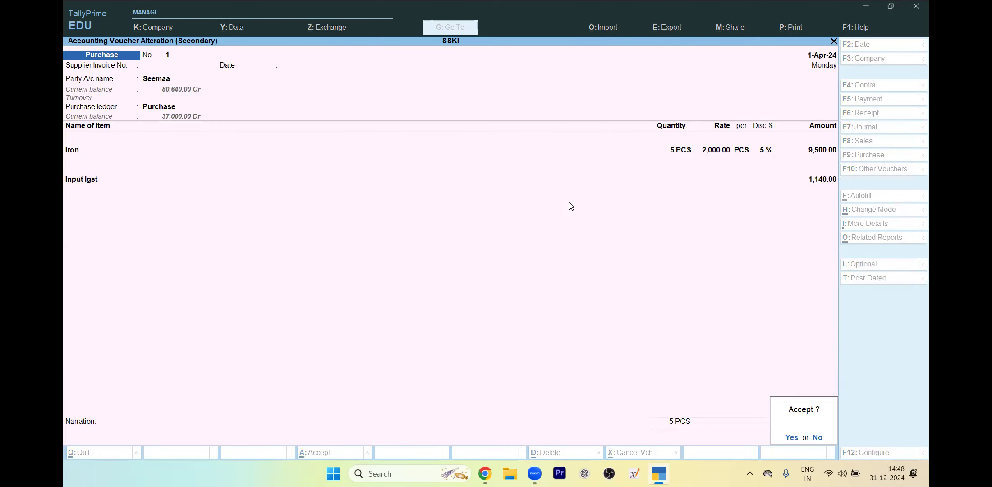
pyautogui.press('Return')
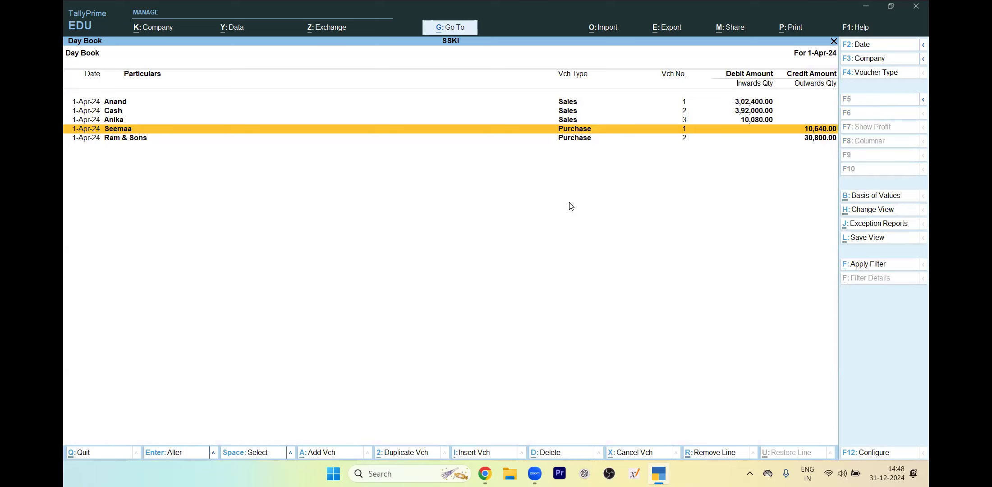
# - Leave the Day Book and start a payment voucher debiting the Maharashtra supplier
pyautogui.press('Escape')
pyautogui.press('Up')
pyautogui.press('Return')
pyautogui.press('F5')
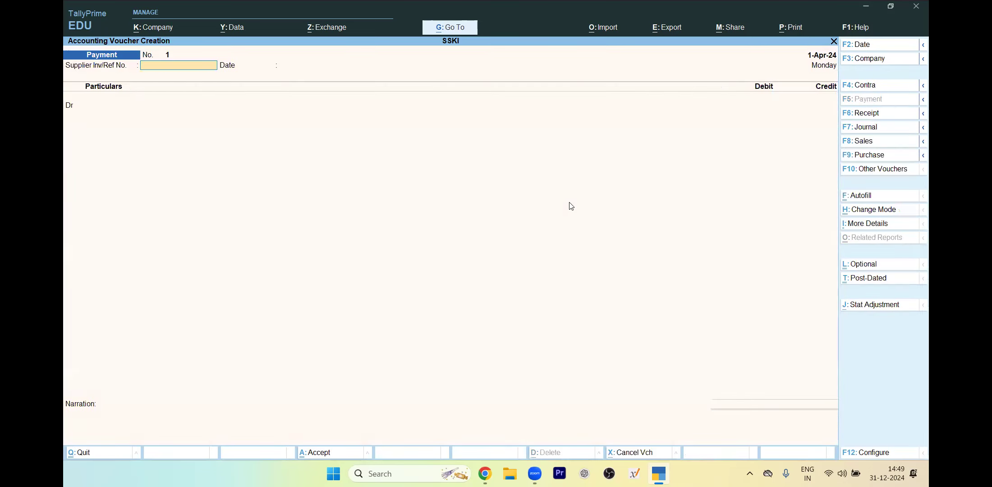
pyautogui.press('Return')
pyautogui.press('Return')
pyautogui.write('S')
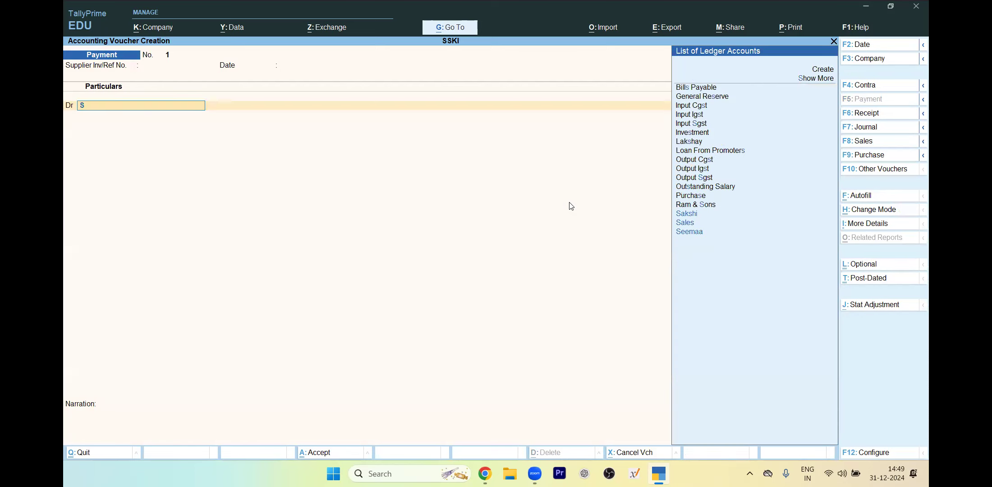
pyautogui.press('Down')
pyautogui.press('Down')
pyautogui.press('Down')
pyautogui.press('Return')
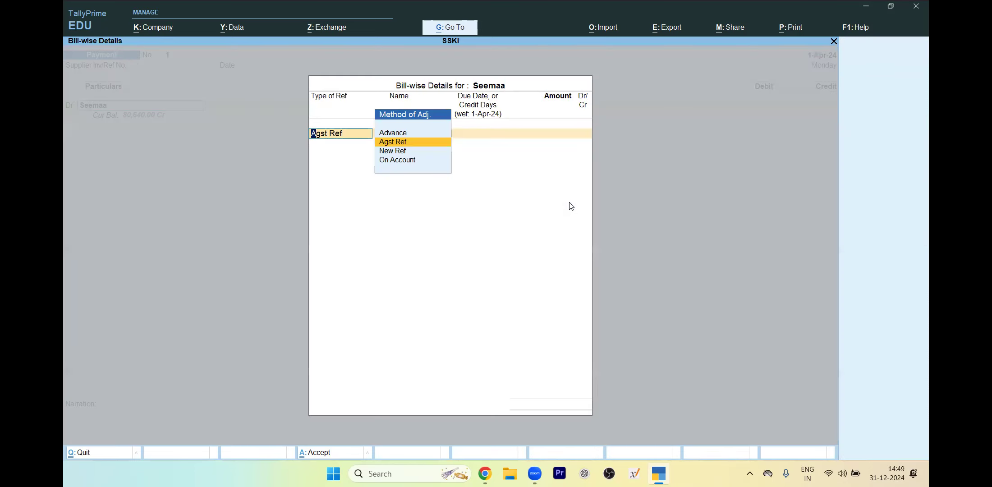
# - Allocate 32,000 of the payment as Agst Ref to pending bill 1 dated 31-Mar-24
pyautogui.press('Return')
pyautogui.press('Down')
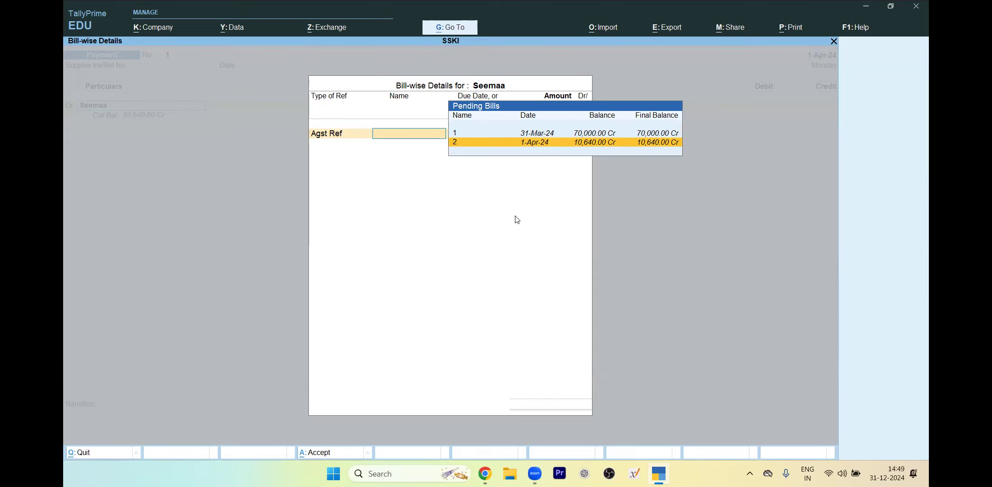
pyautogui.press('Up')
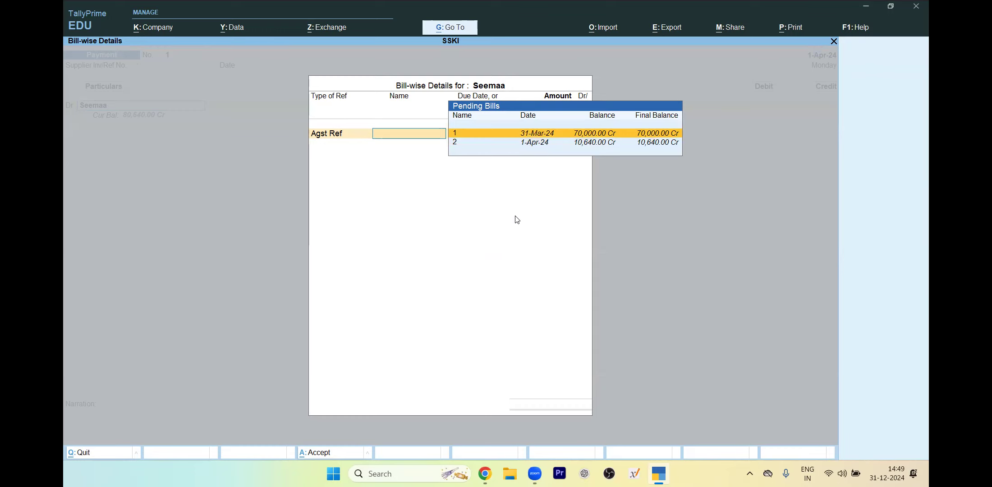
pyautogui.press('Return')
pyautogui.write('32000')
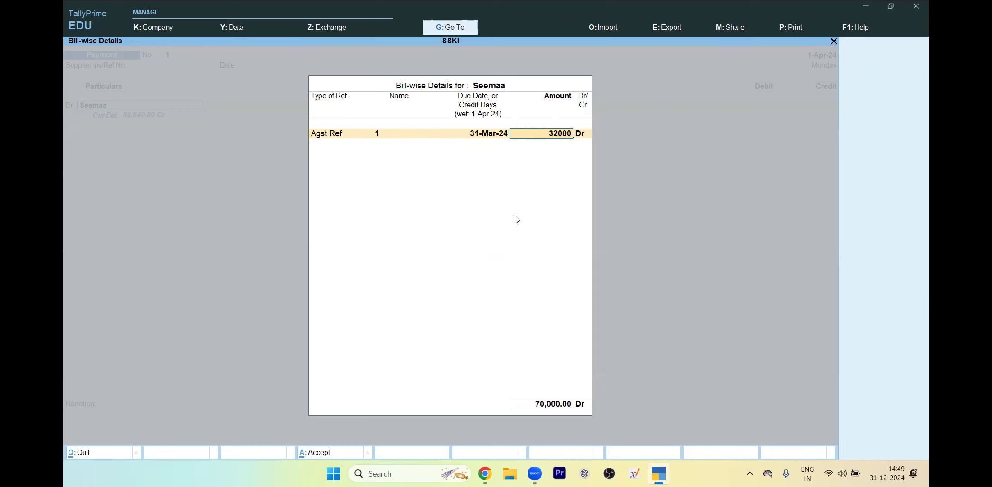
pyautogui.press('Return')
pyautogui.press('Return')
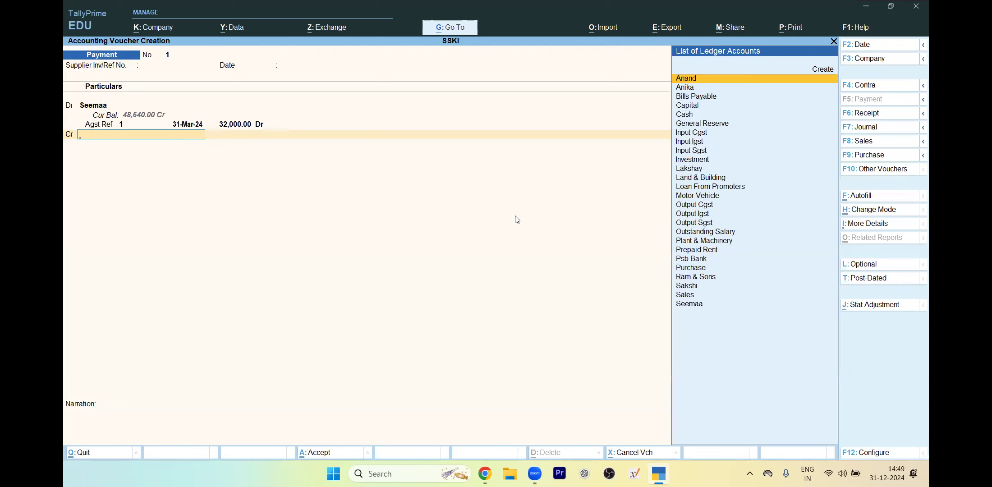
# - Credit Psb Bank for the payment, keep the cheque allocation dated 1-Apr-24, and save the voucher
pyautogui.write('p')
pyautogui.press('Down')
pyautogui.press('Down')
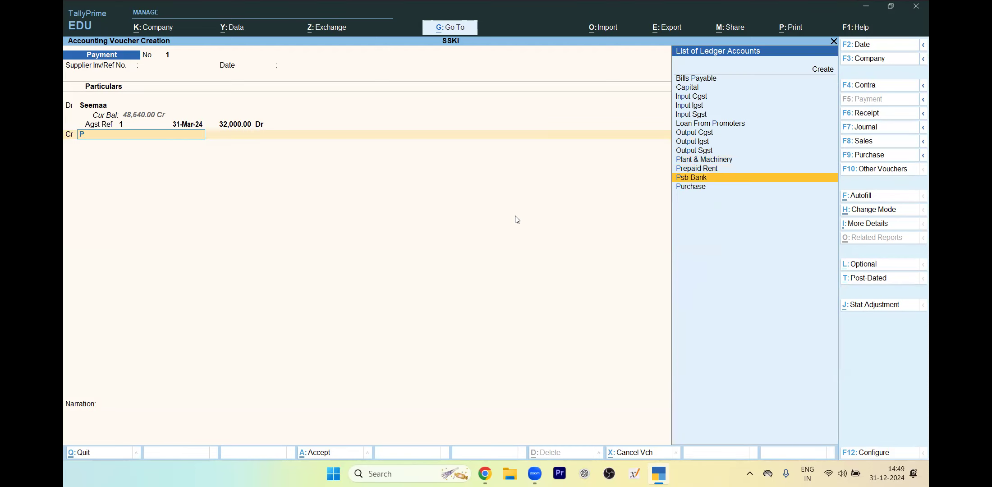
pyautogui.press('Return')
pyautogui.press('Return')
pyautogui.press('Return')
pyautogui.press('Return')
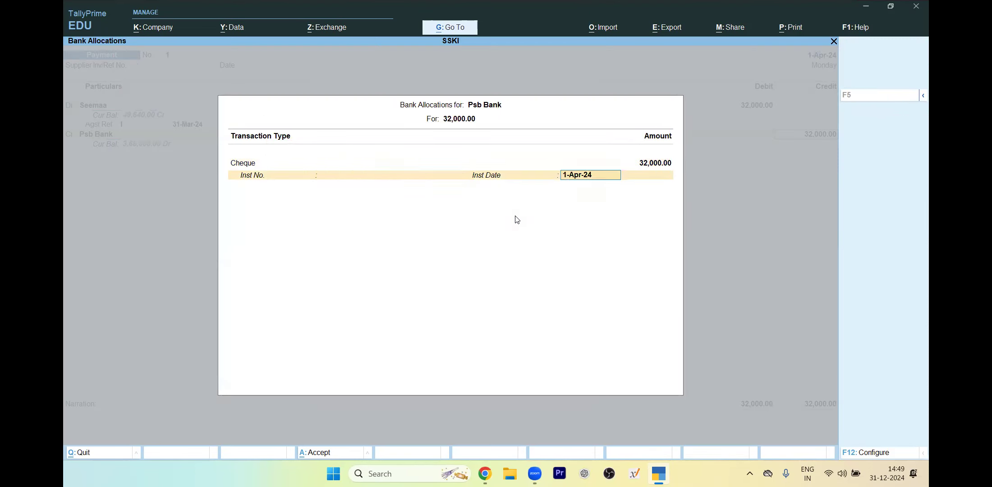
pyautogui.press('Return')
pyautogui.press('Return')
# - Switch to the tally paper dec.pdf question paper in Chrome, check the next transaction, and return to TallyPrime
pyautogui.hotkey('alt', 'Tab')
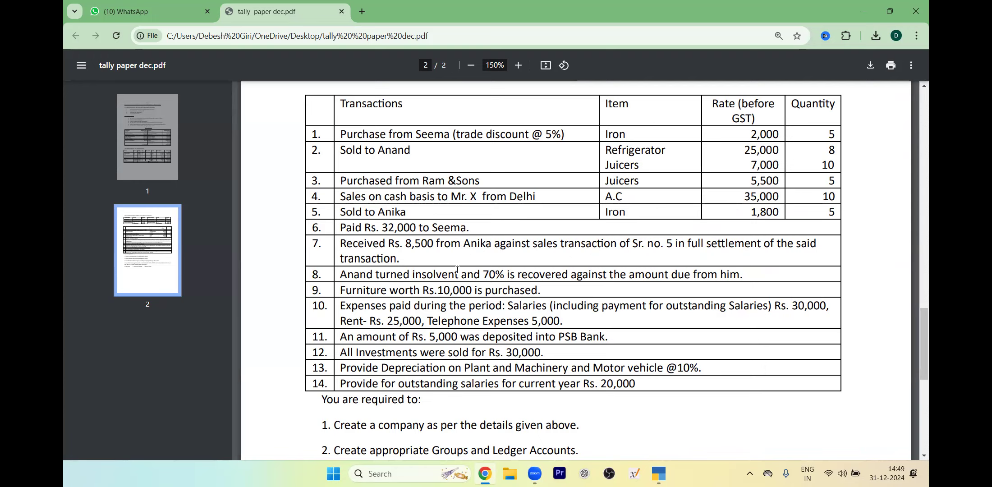
pyautogui.hotkey('alt', 'Tab')
pyautogui.hotkey('alt', 'Tab')
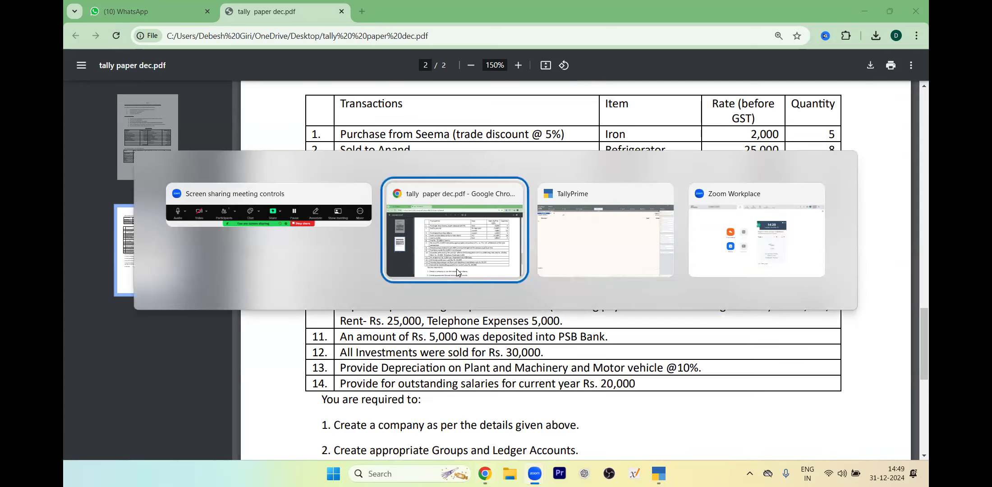
pyautogui.hotkey('alt', 'Tab')
pyautogui.press('Tab')
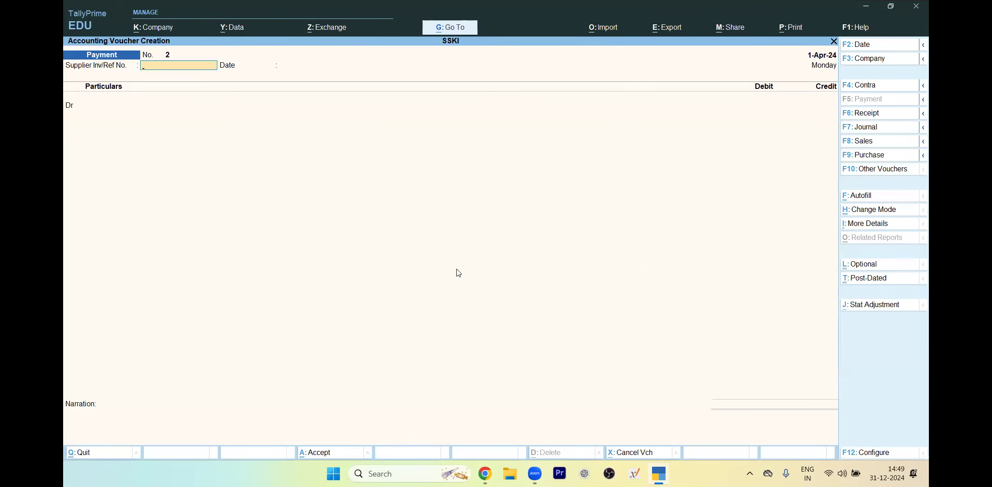
# - Leave payment entry and open the Delhi debtor's ledger, second in the ledger list, for alteration
pyautogui.press('Escape')
pyautogui.press('Up')
pyautogui.press('Up')
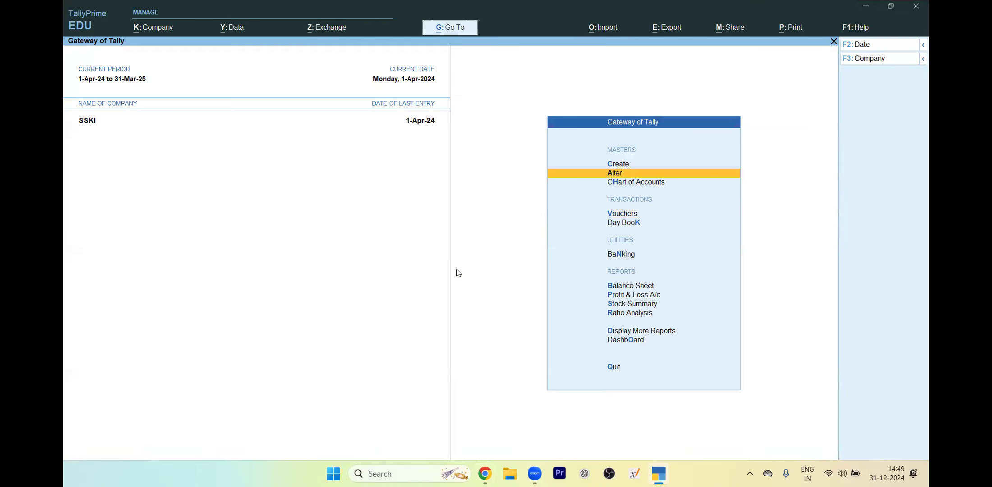
pyautogui.press('Return')
pyautogui.press('Down')
pyautogui.press('Down')
pyautogui.press('Down')
pyautogui.press('Down')
pyautogui.press('Up')
pyautogui.press('Up')
pyautogui.press('Up')
pyautogui.press('Return')
pyautogui.press('Down')
pyautogui.press('Down')
pyautogui.press('Up')
pyautogui.press('Return')
# - Keep the Delhi debtor's mailing, banking and tax details and advance to the opening balance's bill-wise breakup dated 31/3/2024
pyautogui.press('Return')
pyautogui.press('Return')
pyautogui.press('Return')
pyautogui.press('Return')
pyautogui.press('Return')
pyautogui.press('Return')
pyautogui.press('Return')
pyautogui.press('Return')
pyautogui.press('Return')
pyautogui.press('Return')
pyautogui.press('Return')
pyautogui.press('Return')
pyautogui.press('Return')
pyautogui.press('Return')
pyautogui.press('Return')
pyautogui.press('Return')
pyautogui.press('Return')
pyautogui.press('Return')
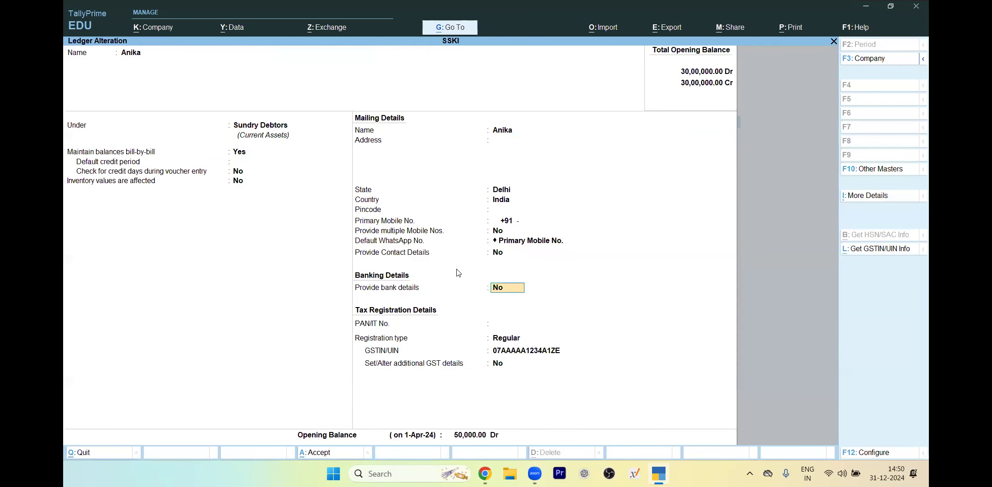
pyautogui.press('Return')
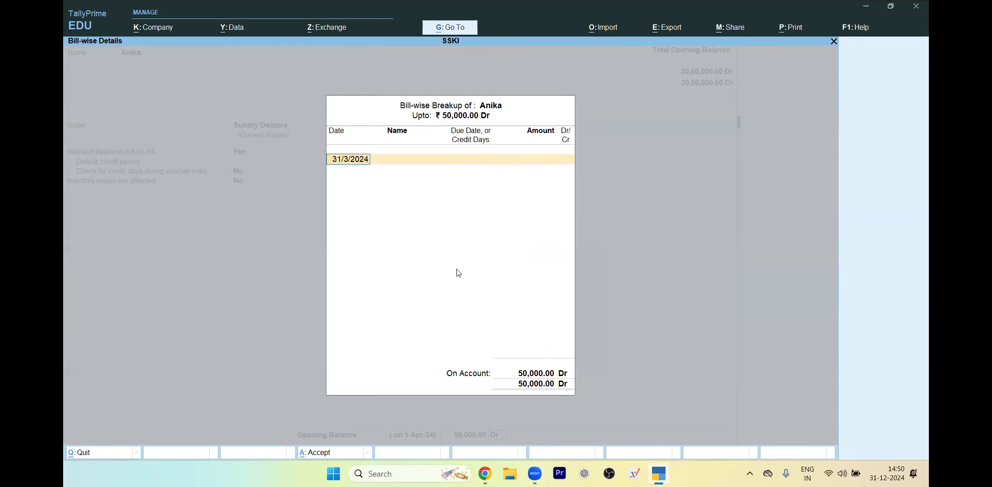
# - Allocate the Delhi debtor's opening balance of 50,000.00 Dr to bill 1 due 1-Apr-24, and save the ledger
pyautogui.write('1')
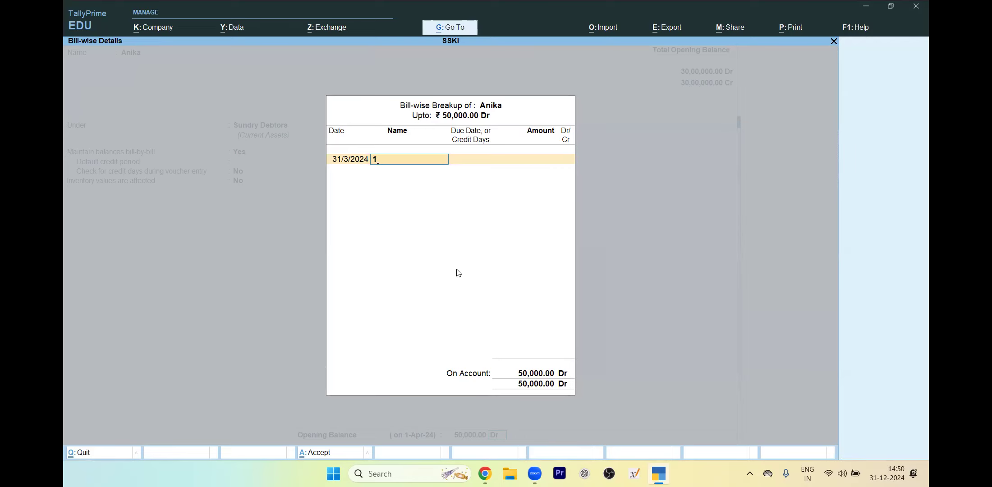
pyautogui.press('Return')
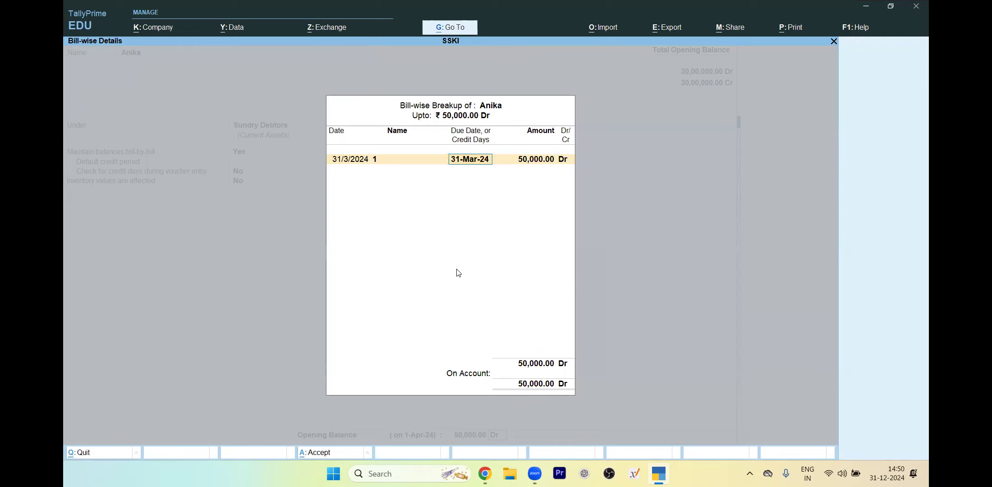
pyautogui.write('1/4')
pyautogui.press('Return')
pyautogui.press('Return')
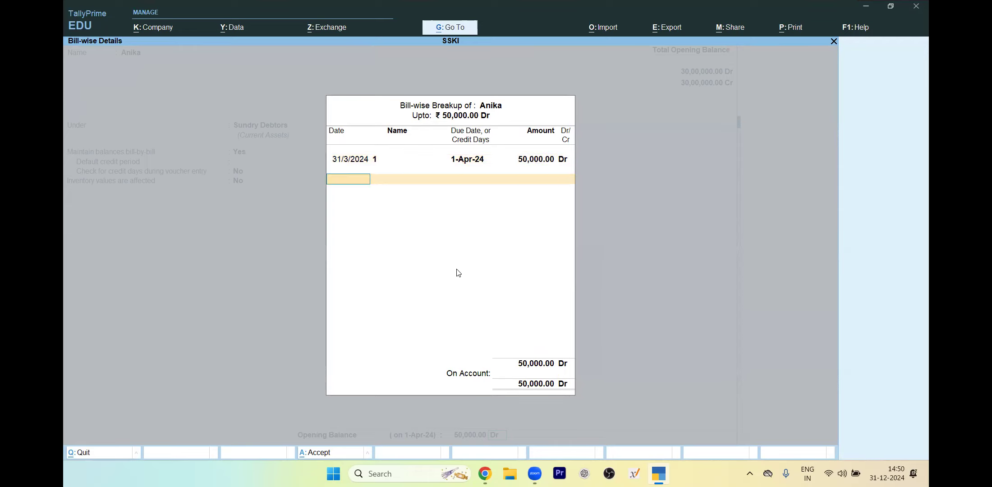
pyautogui.press('Return')
pyautogui.press('Return')
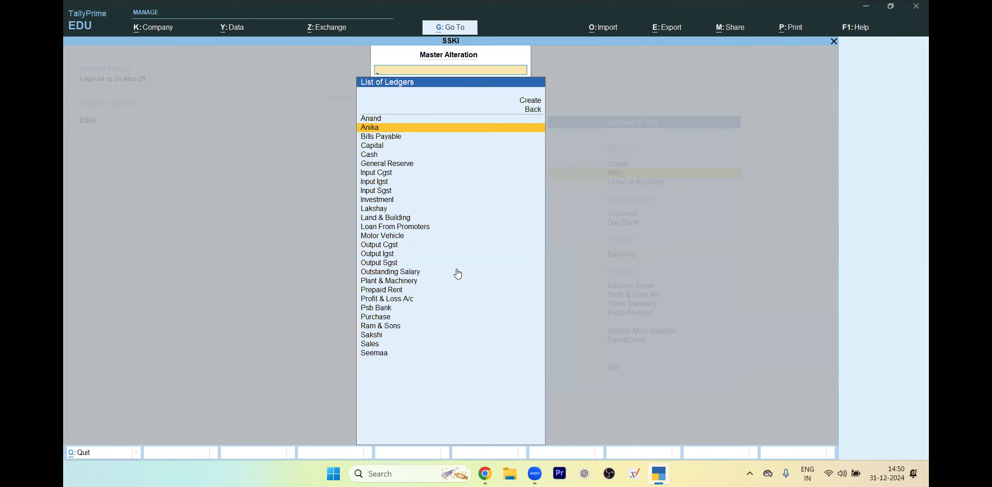
# - Leave ledger alteration and open the Delhi debtor's sales voucher no. 3 from the Day Book
pyautogui.press('Escape')
pyautogui.press('Down')
pyautogui.press('Down')
pyautogui.press('Down')
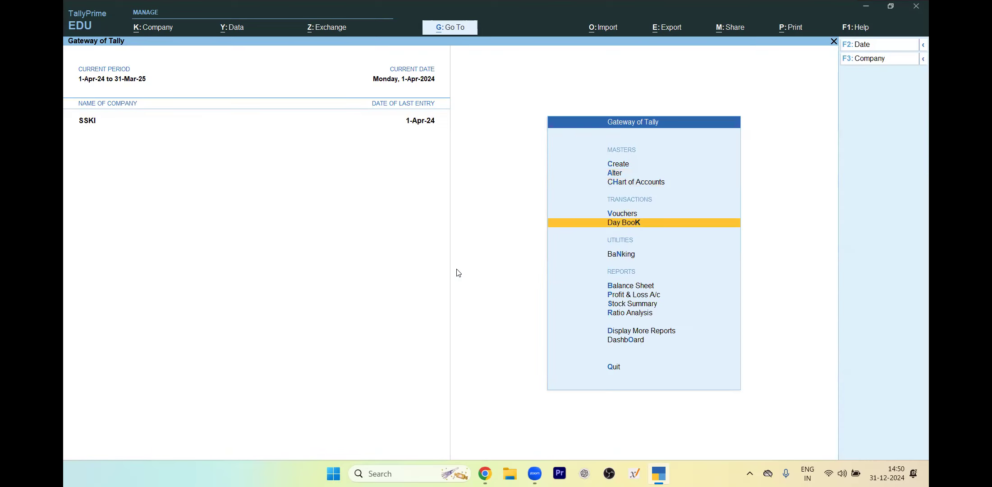
pyautogui.press('Return')
pyautogui.press('Down')
pyautogui.press('Down')
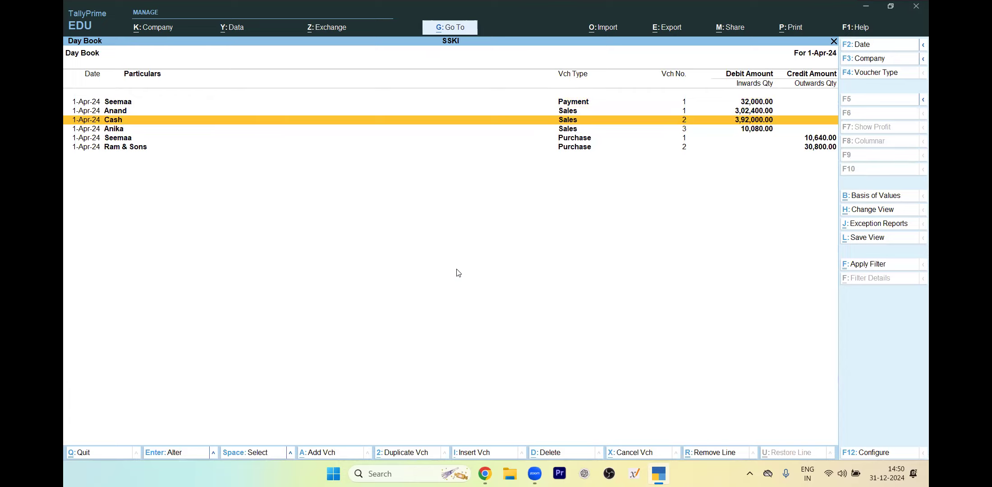
pyautogui.press('Down')
pyautogui.press('Return')
# - Keep the Delhi buyer's party details in sales voucher no. 3 and advance through the Iron item line
pyautogui.press('Return')
pyautogui.press('Return')
pyautogui.press('Return')
pyautogui.press('Return')
pyautogui.press('Return')
pyautogui.press('Return')
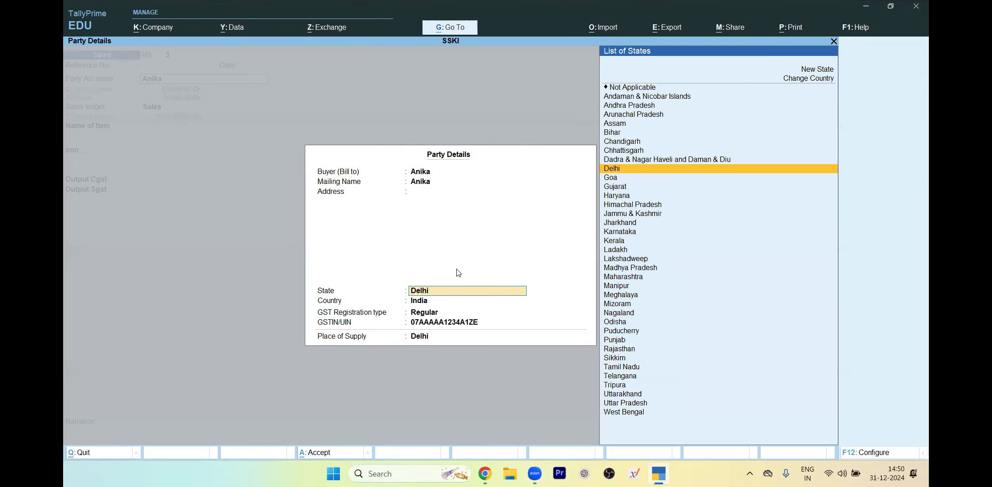
pyautogui.press('Return')
pyautogui.press('Return')
pyautogui.press('Return')
pyautogui.press('Return')
pyautogui.press('Return')
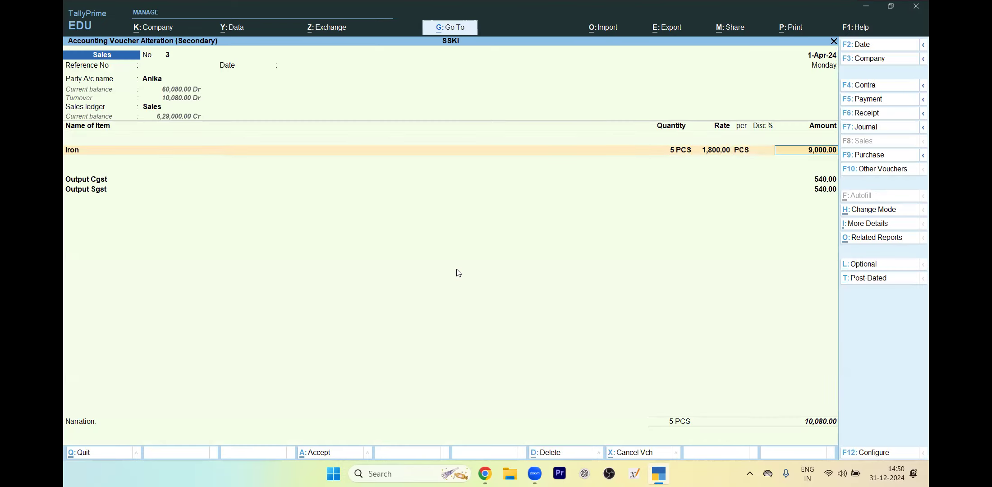
# - Keep the item amount and the Output Cgst and Output Sgst lines, and advance to the bill-wise details
pyautogui.press('Return')
pyautogui.press('Return')
pyautogui.press('Return')
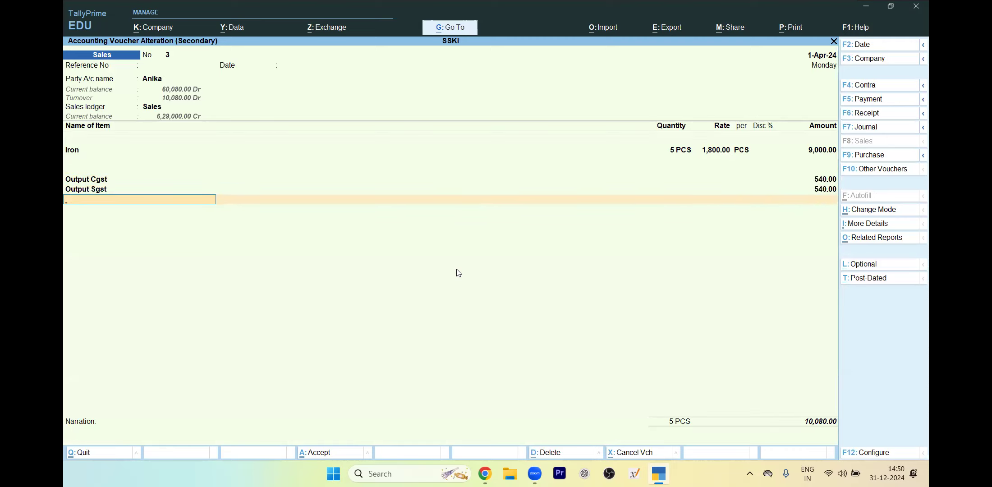
pyautogui.press('Return')
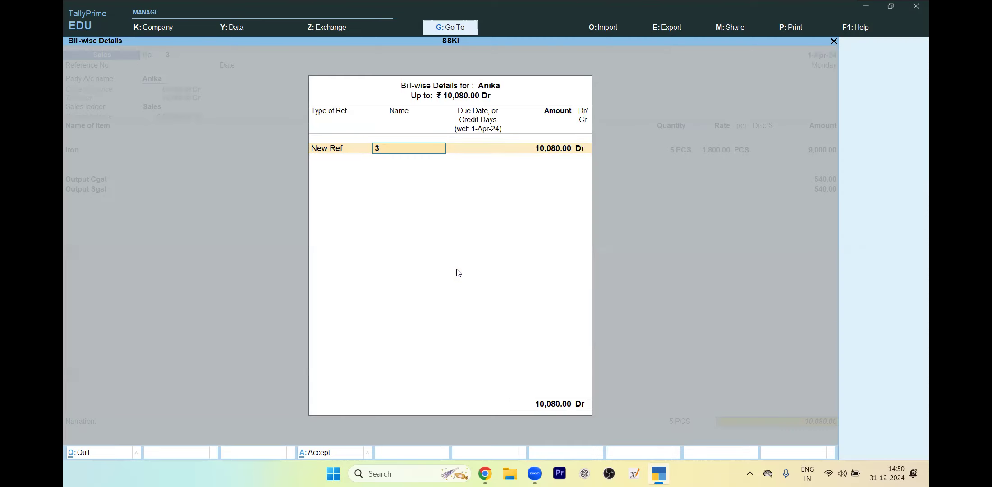
# - Record the 10,080.00 Dr sale as New Ref 3 due 1-Apr-24, and save the sales voucher
pyautogui.press('Return')
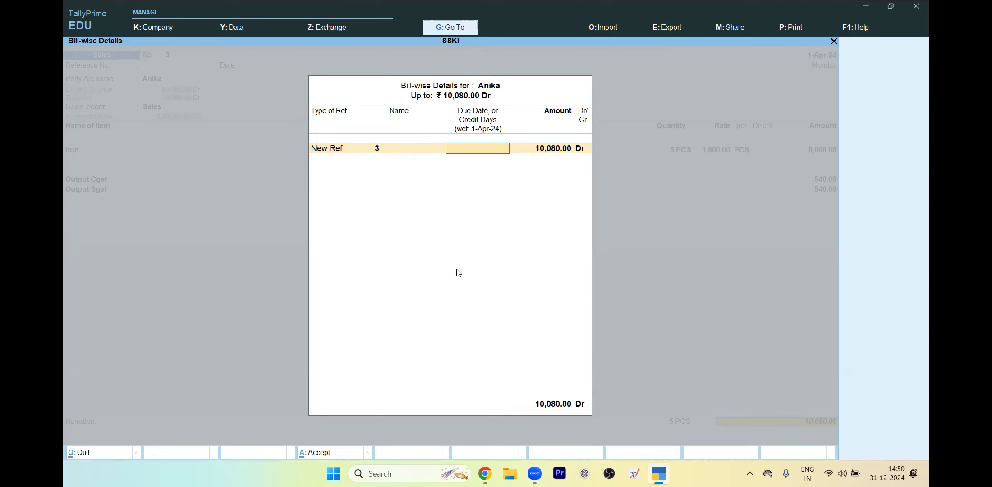
pyautogui.write('1-4')
pyautogui.press('Return')
pyautogui.press('Return')
pyautogui.press('Return')
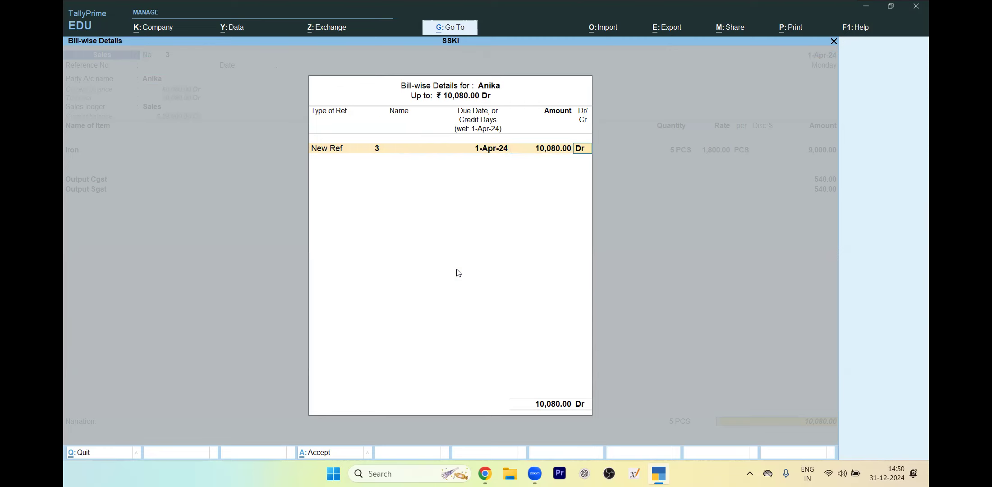
pyautogui.press('Return')
pyautogui.press('Return')
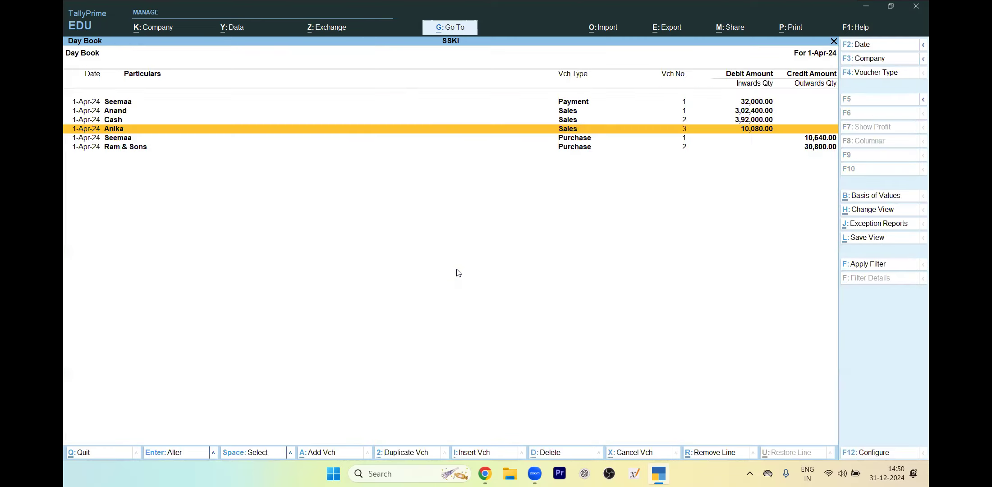
# - Leave the Day Book, start a receipt voucher and credit the Delhi debtor, second in the ledger list
pyautogui.press('Escape')
pyautogui.press('Up')
pyautogui.press('Return')
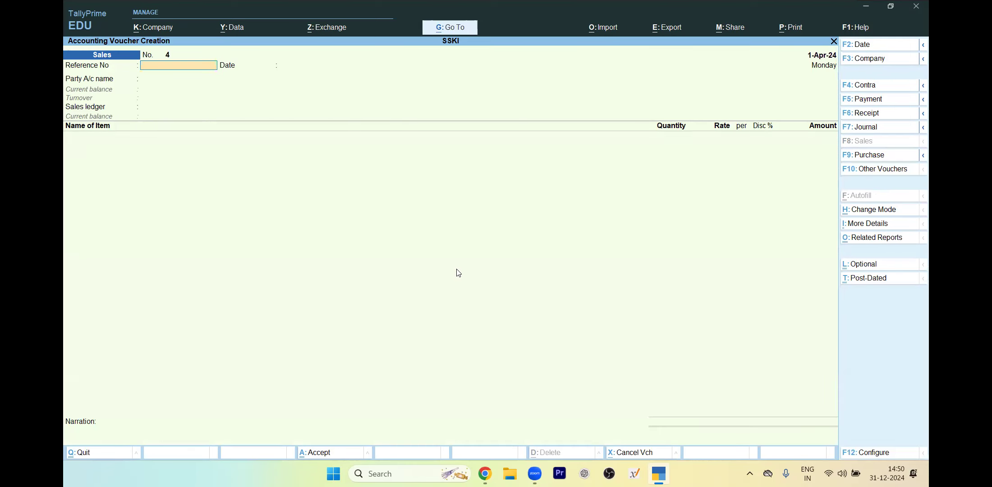
pyautogui.press('F6')
pyautogui.press('Return')
pyautogui.press('Return')
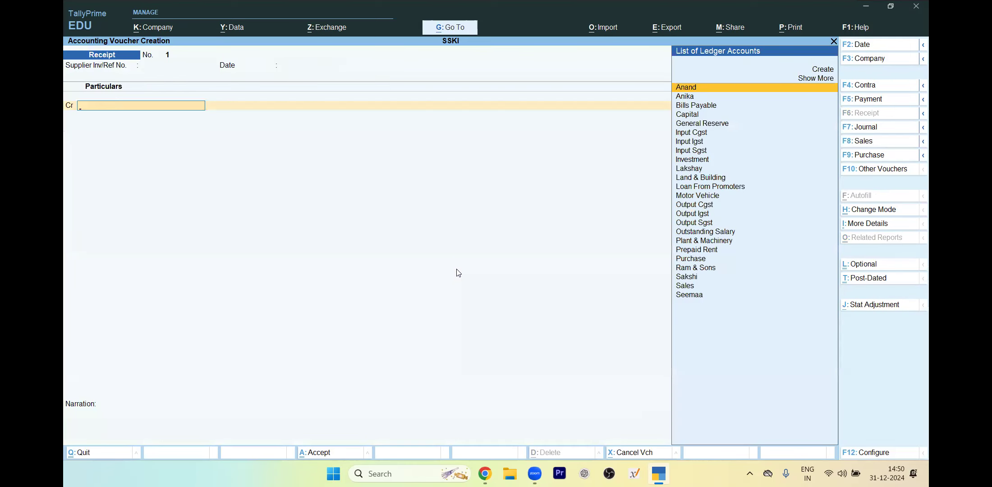
pyautogui.press('Down')
pyautogui.press('Return')
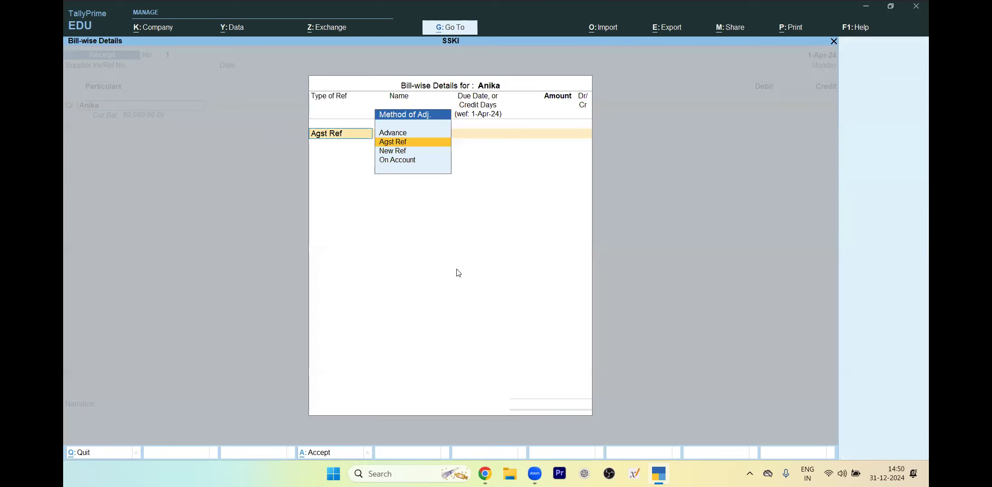
# - Adjust the receipt against pending bill 3 of 1-Apr-24 for 10,080.00 Cr using Agst Ref
pyautogui.press('Return')
pyautogui.press('Down')
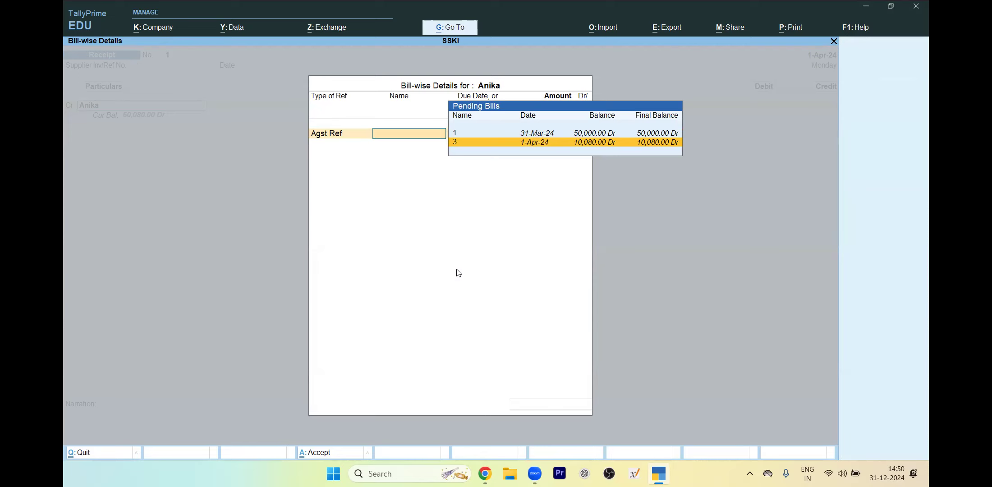
pyautogui.press('Return')
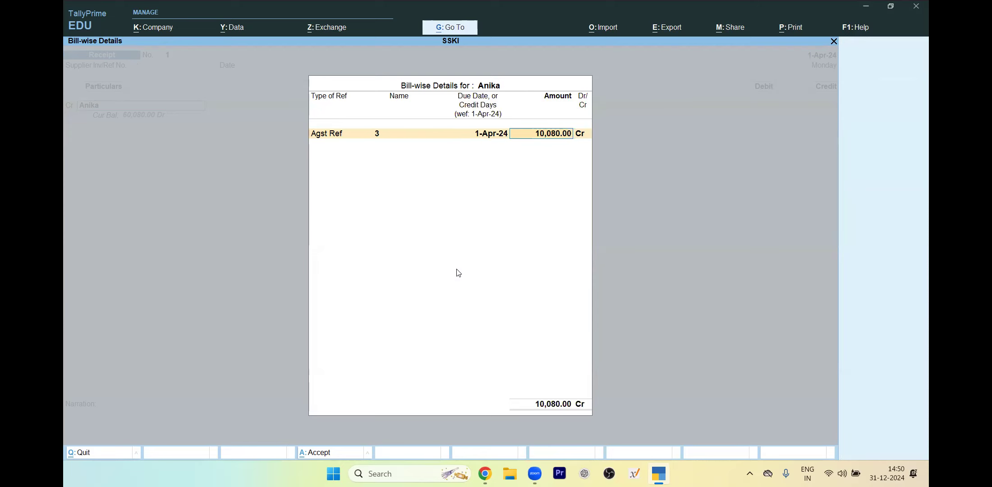
pyautogui.press('Return')
pyautogui.press('Return')
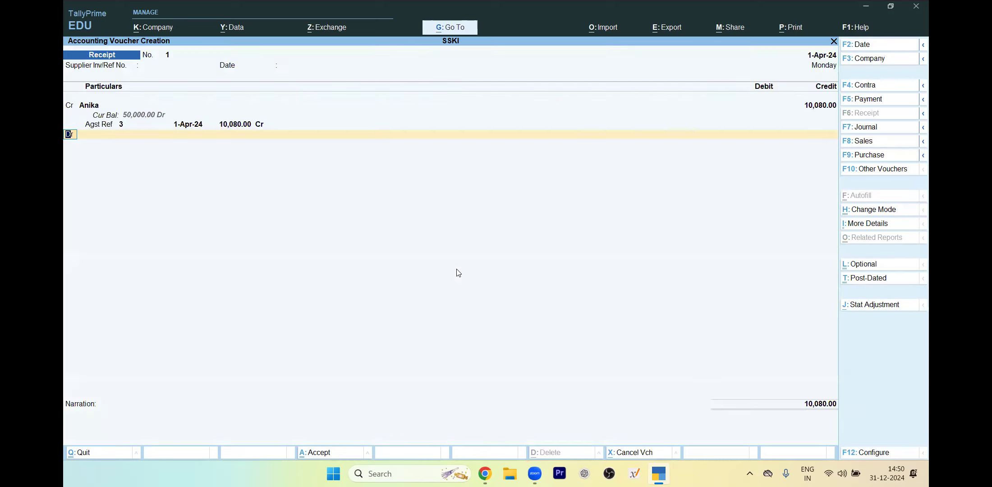
# - Check the received amount in transaction 7 of the practice paper, and debit Psb Bank in the receipt
pyautogui.press('Return')
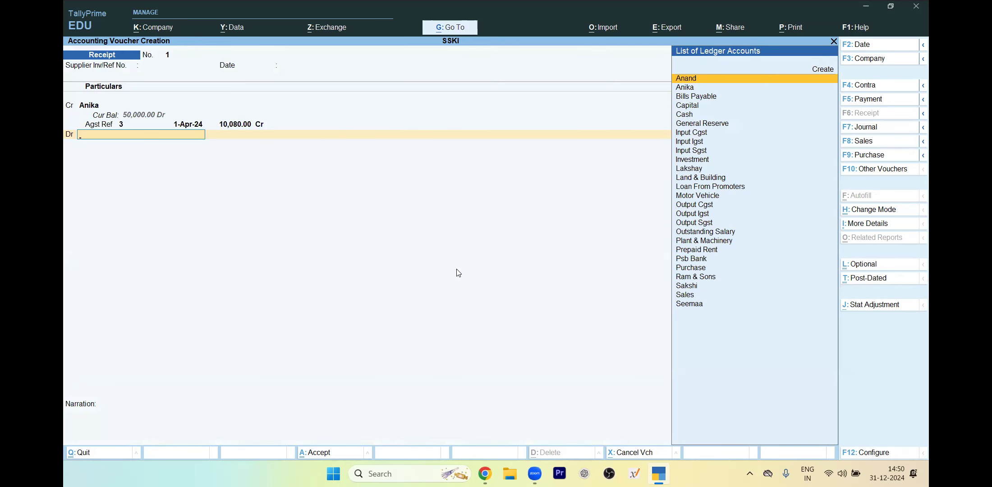
pyautogui.hotkey('alt', 'Tab')
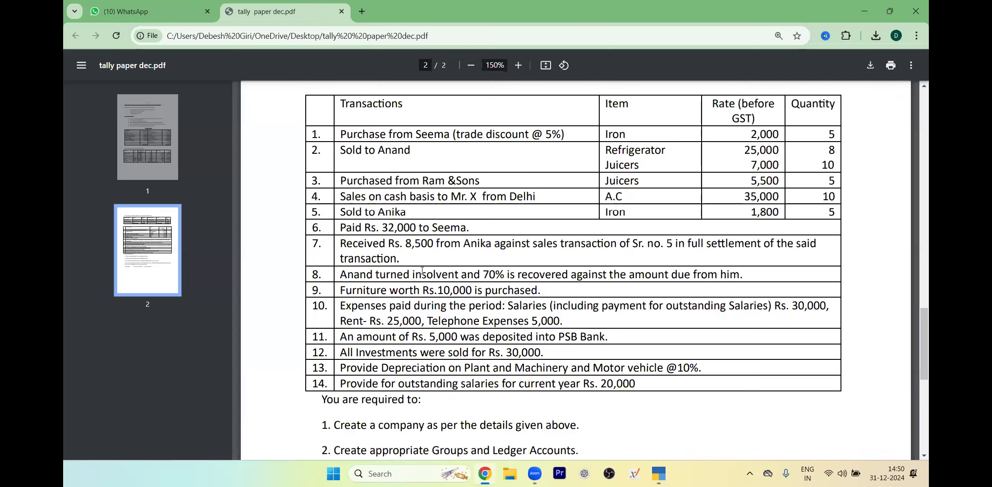
pyautogui.hotkey('alt', 'Tab')
pyautogui.write('Cas')
pyautogui.press('BackSpace')
pyautogui.press('BackSpace')
pyautogui.press('BackSpace')
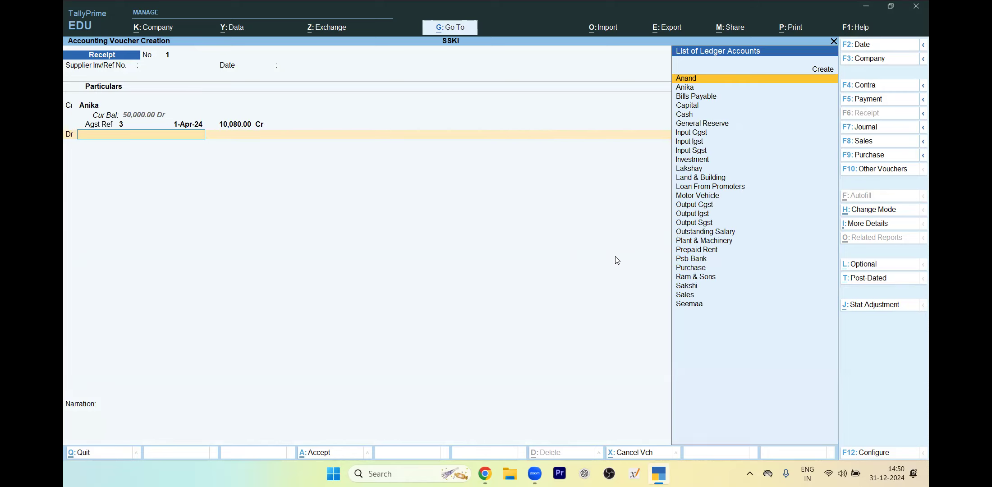
pyautogui.write('Ps')
pyautogui.press('Return')
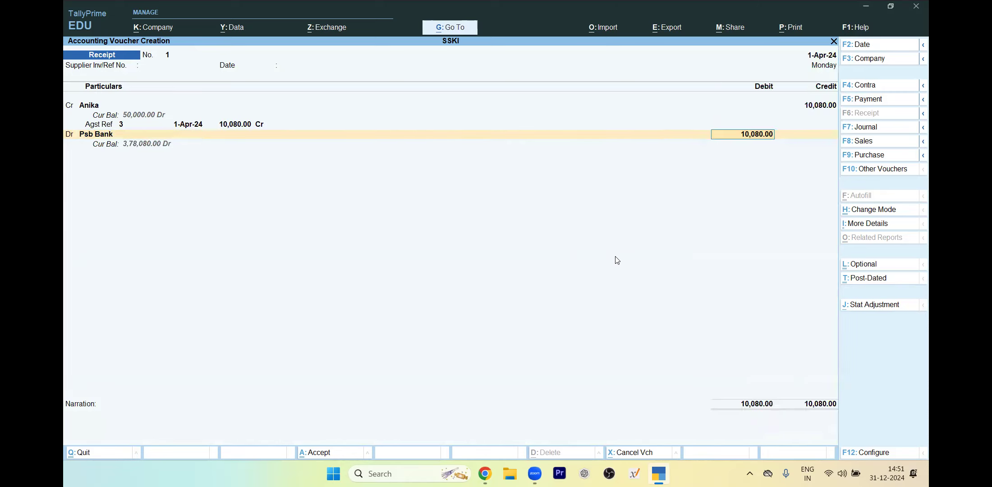
# - Set the Psb Bank debit to 8,500.00 and accept its Cheque/DD allocation dated 1-Apr-24
pyautogui.write('8500')
pyautogui.press('Return')
pyautogui.press('Return')
pyautogui.press('Return')
pyautogui.press('Return')
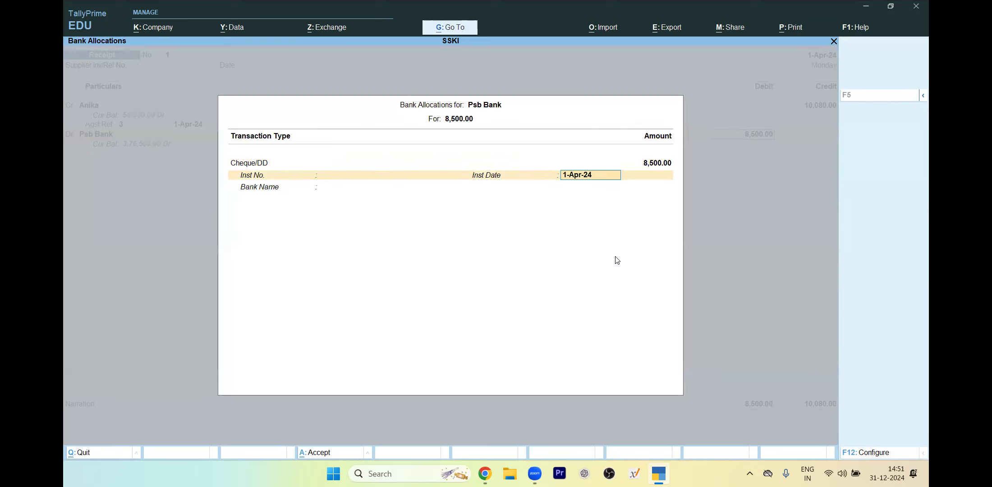
pyautogui.press('Return')
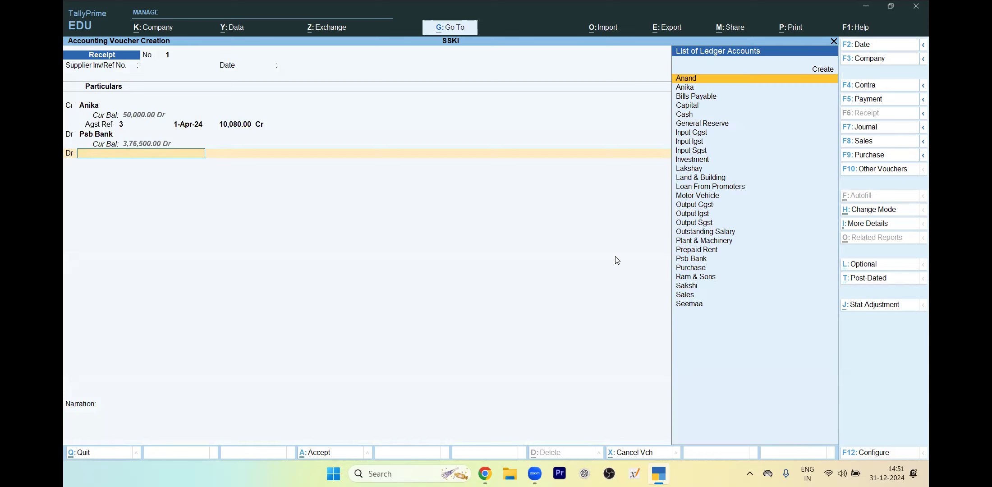
# - Create a ledger named Discount Allowed under Indirect Expenses from within the receipt
pyautogui.hotkey('alt', 'c')
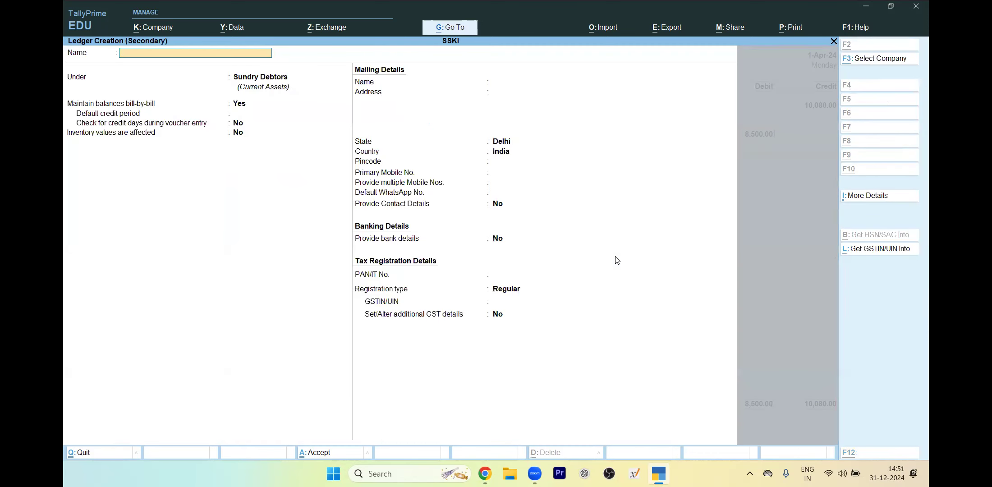
pyautogui.write('Discount allowed')
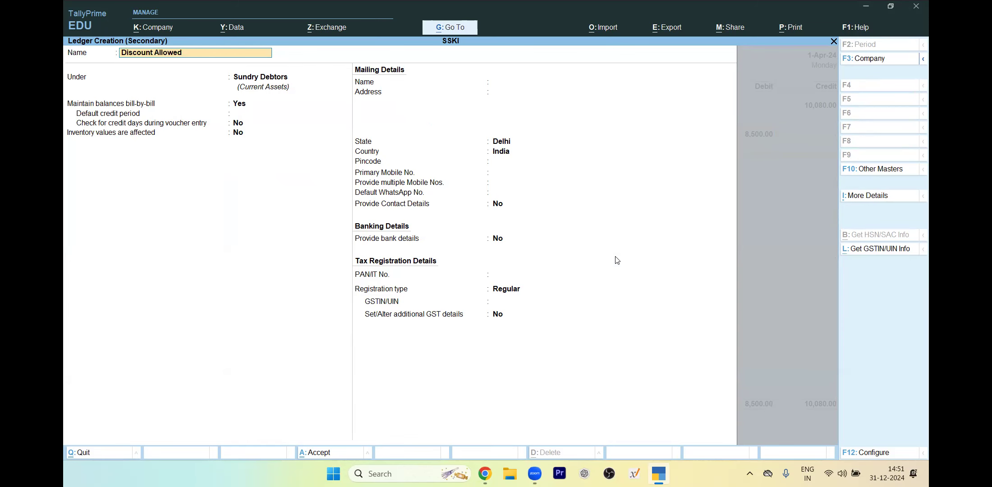
pyautogui.press('Return')
pyautogui.write('I')
pyautogui.press('Down')
pyautogui.press('Down')
pyautogui.press('Down')
pyautogui.press('Return')
# - Keep the default statutory, GST and mailing details of the Discount Allowed ledger and save it
pyautogui.press('Return')
pyautogui.press('Return')
pyautogui.press('Return')
pyautogui.press('Return')
pyautogui.press('Return')
pyautogui.press('Return')
pyautogui.press('Return')
pyautogui.press('Return')
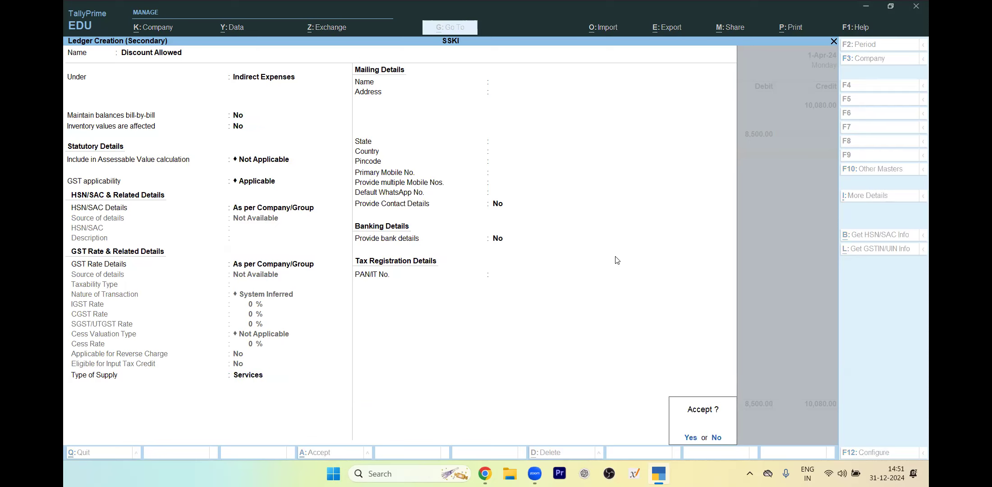
pyautogui.press('Return')
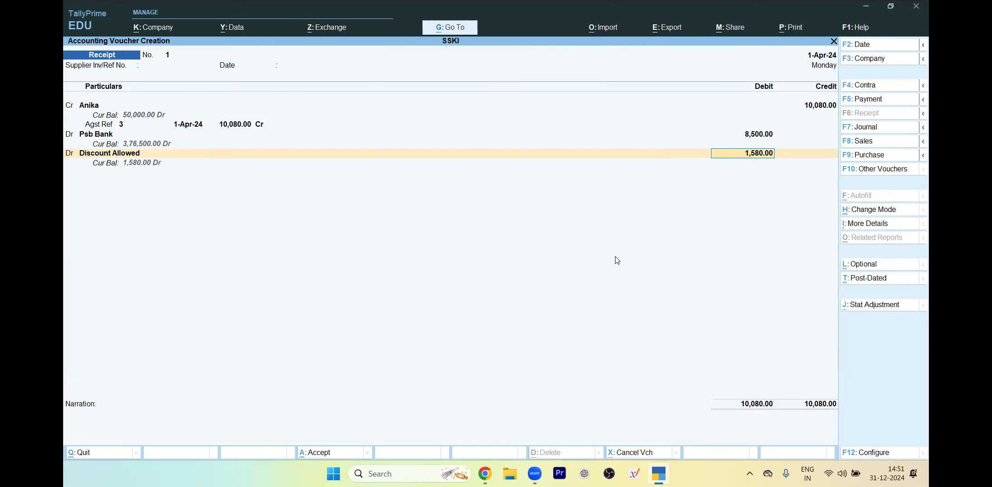
# - Debit 1,580.00 to Discount Allowed with GST and HSN/SAC details as per Masters/Company, and save the receipt
pyautogui.press('Return')
pyautogui.press('Return')
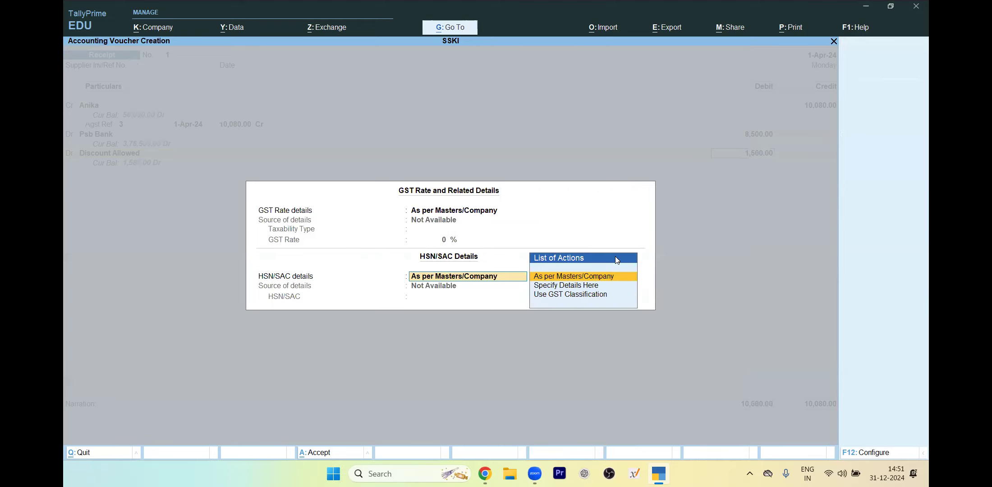
pyautogui.press('Return')
pyautogui.press('Return')
pyautogui.press('Return')
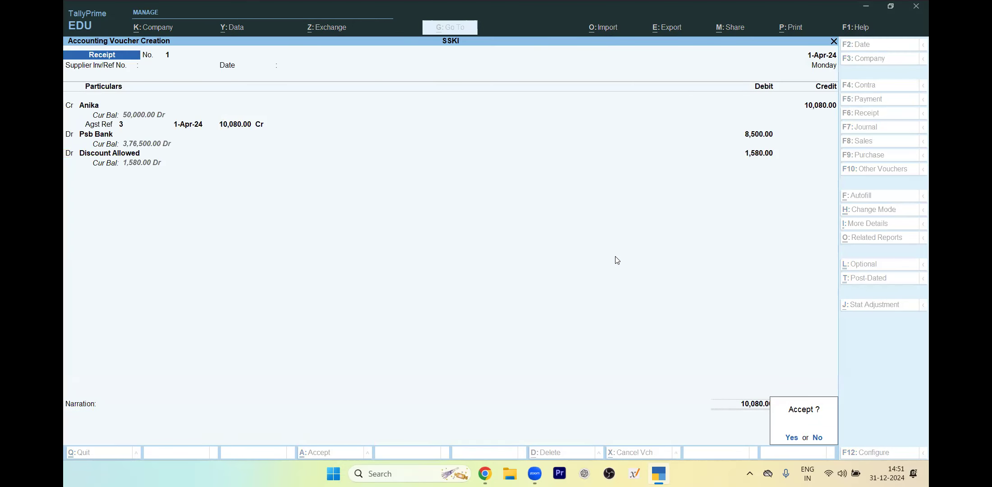
pyautogui.press('Return')
# - Read transaction 8 in the practice paper about the insolvent debtor and return to receipt entry
pyautogui.hotkey('alt', 'Tab')
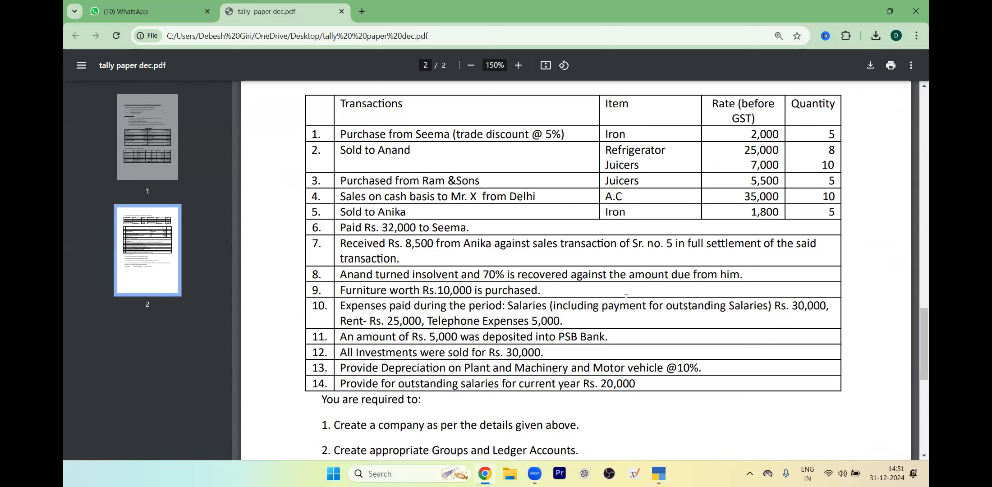
pyautogui.hotkey('alt', 'Tab')
pyautogui.hotkey('alt', 'Tab')
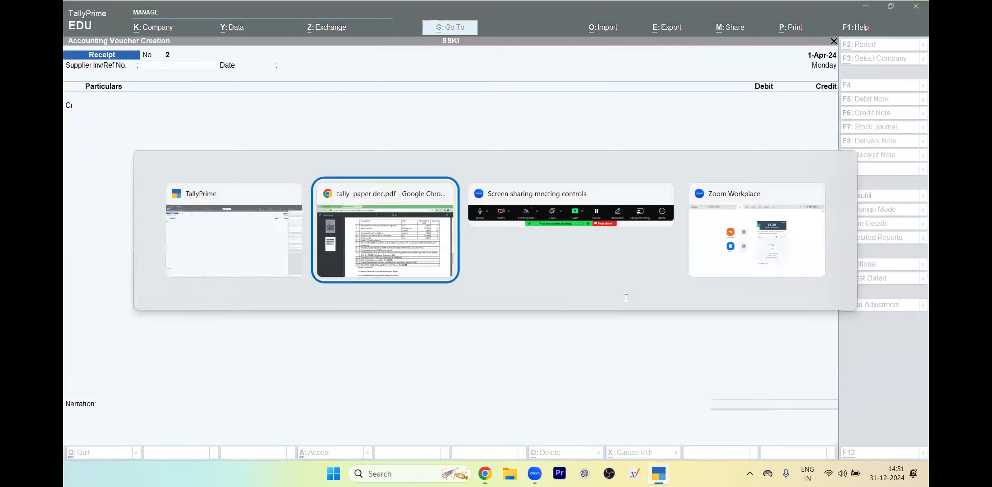
pyautogui.hotkey('alt', 'Tab')
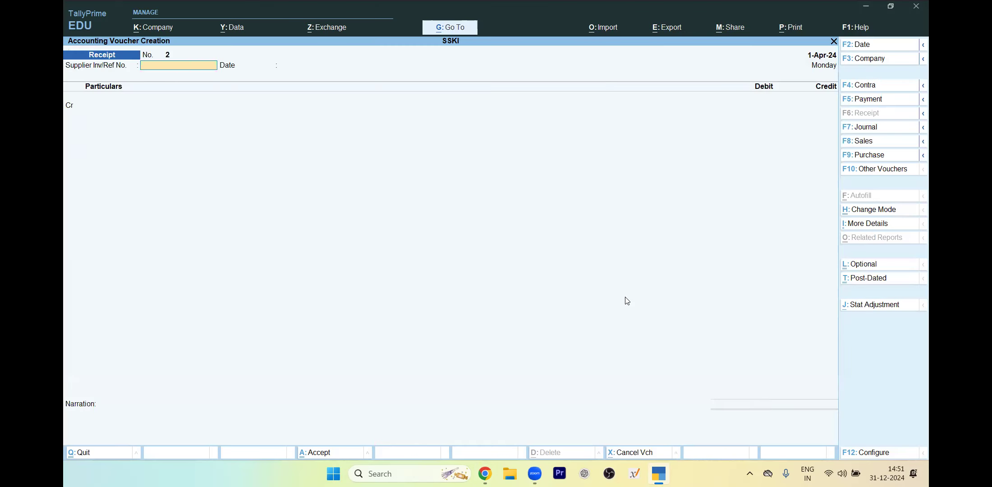
pyautogui.press('Return')
pyautogui.press('Return')
pyautogui.write('A')
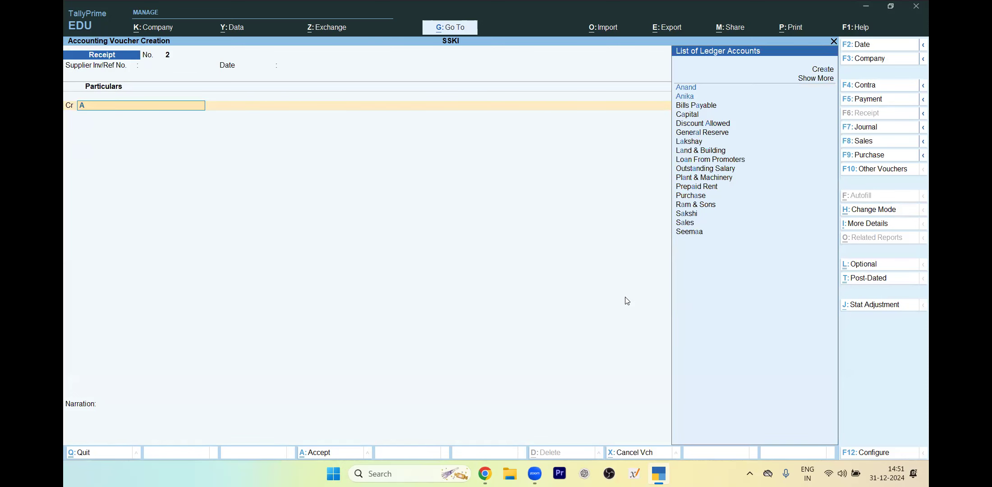
pyautogui.press('Return')
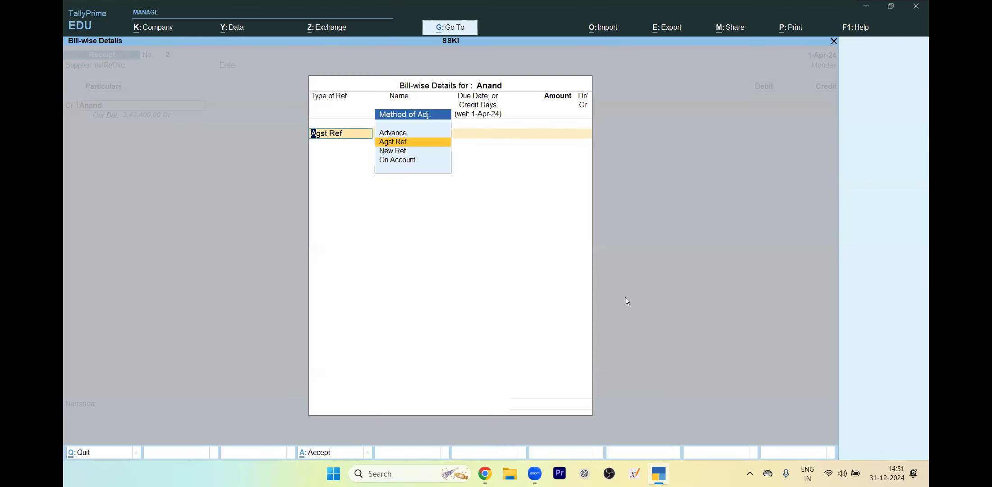
pyautogui.hotkey('alt', 'Tab')
pyautogui.hotkey('alt', 'Tab')
pyautogui.press('Escape')
pyautogui.press('Escape')
pyautogui.press('Escape')
pyautogui.press('y')
# - Open the insolvent debtor's ledger, first in the ledger list, for alteration
pyautogui.press('Up')
pyautogui.press('Up')
pyautogui.press('Return')
pyautogui.press('Down')
pyautogui.press('Return')
pyautogui.press('Return')
# - Keep the insolvent debtor's mailing, banking and tax details and advance to the opening balance's bill-wise breakup
pyautogui.press('Return')
pyautogui.press('Return')
pyautogui.press('Return')
pyautogui.press('Return')
pyautogui.press('Return')
pyautogui.press('Return')
pyautogui.press('Return')
pyautogui.press('Return')
pyautogui.press('Return')
pyautogui.press('Return')
pyautogui.press('Return')
pyautogui.press('Return')
pyautogui.press('Return')
pyautogui.press('Return')
pyautogui.press('Return')
pyautogui.press('Return')
pyautogui.press('Return')
pyautogui.press('Return')
pyautogui.press('Return')
# - Allocate the insolvent debtor's opening balance of 40,000.00 Dr to bill 1 dated 31/3/2024, due 1/4, and save the ledger
pyautogui.press('Return')
pyautogui.write('1')
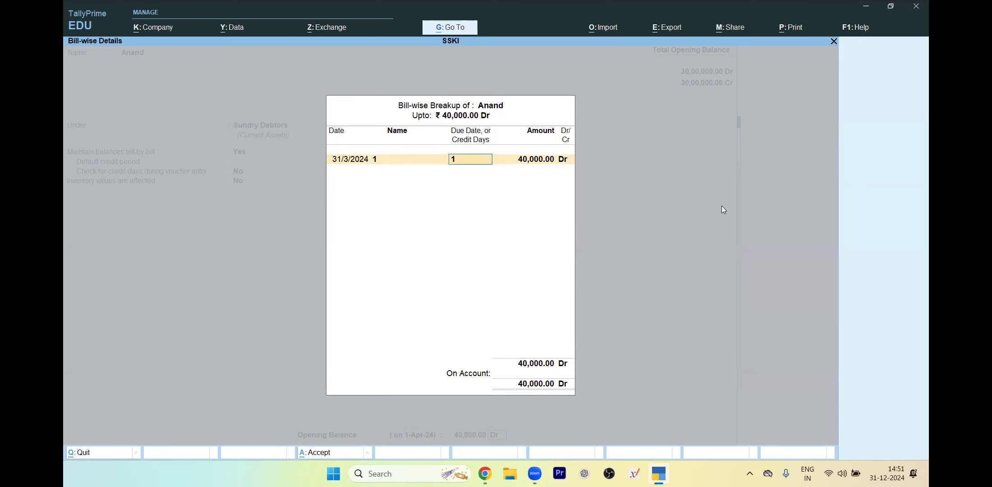
pyautogui.write('/4')
pyautogui.press('Return')
pyautogui.press('Return')
# - Leave ledger alteration and open the insolvent debtor's sales voucher no. 1 from the Day Book
pyautogui.press('Escape')
pyautogui.press('Escape')
pyautogui.press('Down')
pyautogui.press('Down')
pyautogui.press('Down')
pyautogui.press('Return')
pyautogui.press('Down')
pyautogui.press('Down')
pyautogui.press('Return')
# - Keep sales voucher no. 1's party details, Refrigerator and Juicer lines and Output Igst, and advance to the bill-wise details
pyautogui.press('Return')
pyautogui.press('Return')
pyautogui.press('Return')
pyautogui.press('Return')
pyautogui.press('Return')
pyautogui.press('Return')
pyautogui.press('Return')
pyautogui.press('Return')
pyautogui.press('Return')
pyautogui.press('Return')
pyautogui.press('Return')
pyautogui.press('Return')
pyautogui.press('Return')
pyautogui.press('Return')
pyautogui.press('Return')
pyautogui.press('Return')
pyautogui.press('Return')
pyautogui.press('Return')
pyautogui.press('Return')
pyautogui.press('Return')
pyautogui.press('Return')
pyautogui.press('Return')
pyautogui.press('Return')
pyautogui.press('Return')
pyautogui.press('Return')
pyautogui.press('Return')
pyautogui.press('Return')
pyautogui.press('Return')
pyautogui.press('Return')
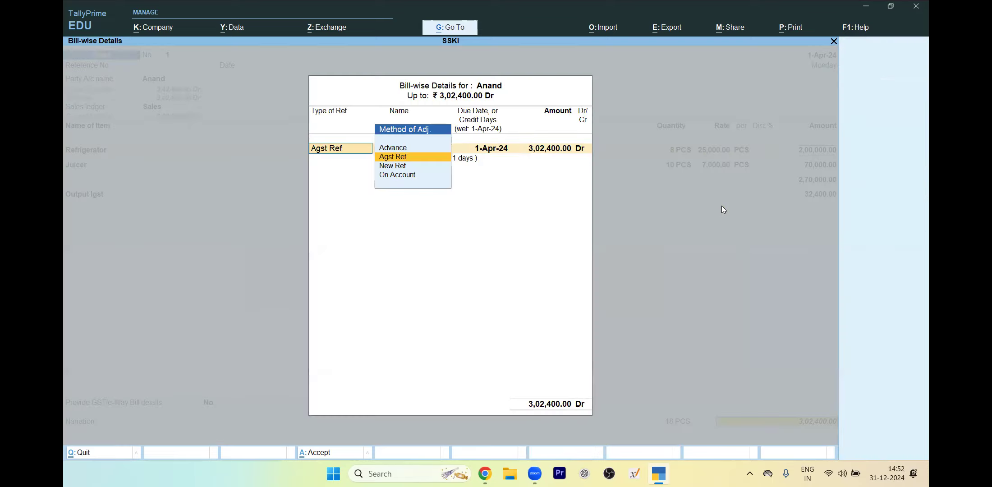
# - Assign sales voucher no. 1's 3,02,400.00 Dr to new reference 5 and save it, declining e-Way Bill generation
pyautogui.press('Down')
pyautogui.press('Return')
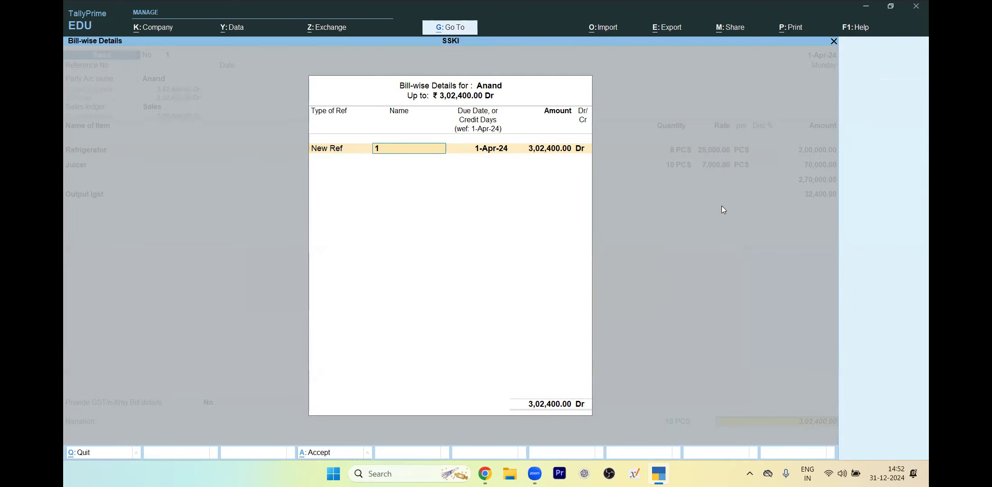
pyautogui.write('5')
pyautogui.press('Return')
pyautogui.press('Return')
pyautogui.press('Return')
pyautogui.press('Return')
pyautogui.press('Return')
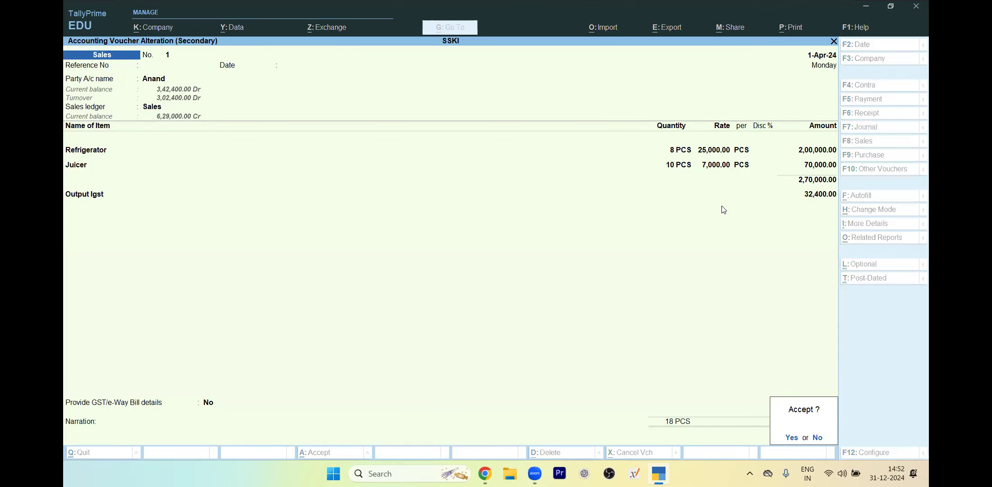
pyautogui.press('Return')
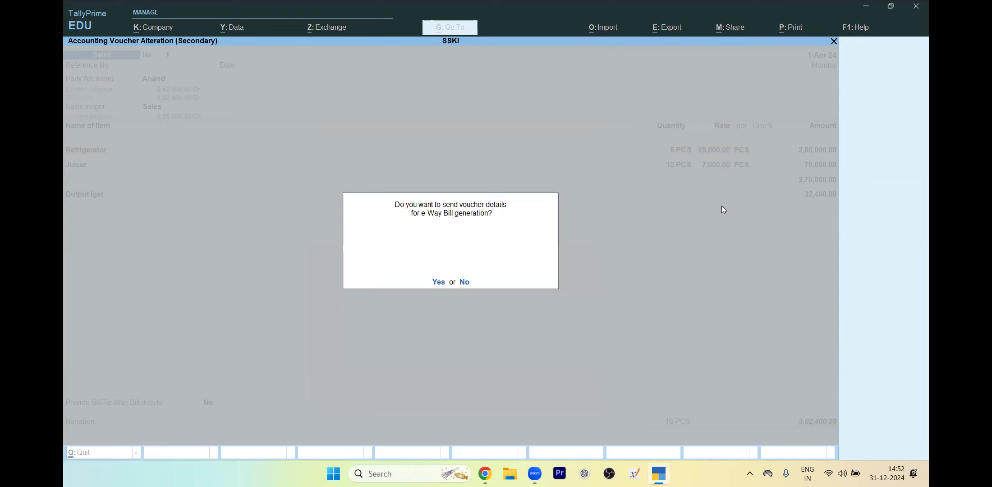
pyautogui.press('n')
# - Leave the Day Book, start a new receipt voucher dated 1-Apr-24 and credit the insolvent debtor's ledger
pyautogui.press('Escape')
pyautogui.press('Escape')
pyautogui.press('n')
pyautogui.press('Return')
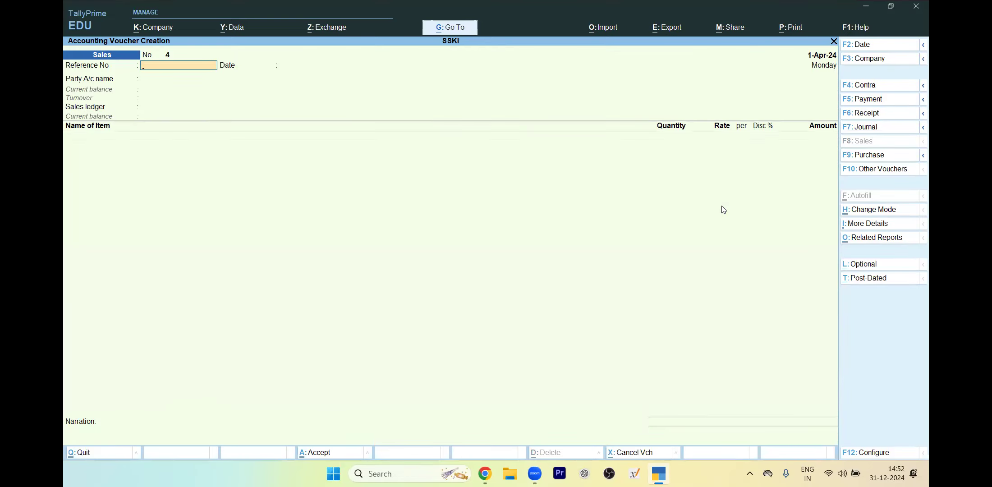
pyautogui.press('F6')
pyautogui.press('Return')
pyautogui.press('Return')
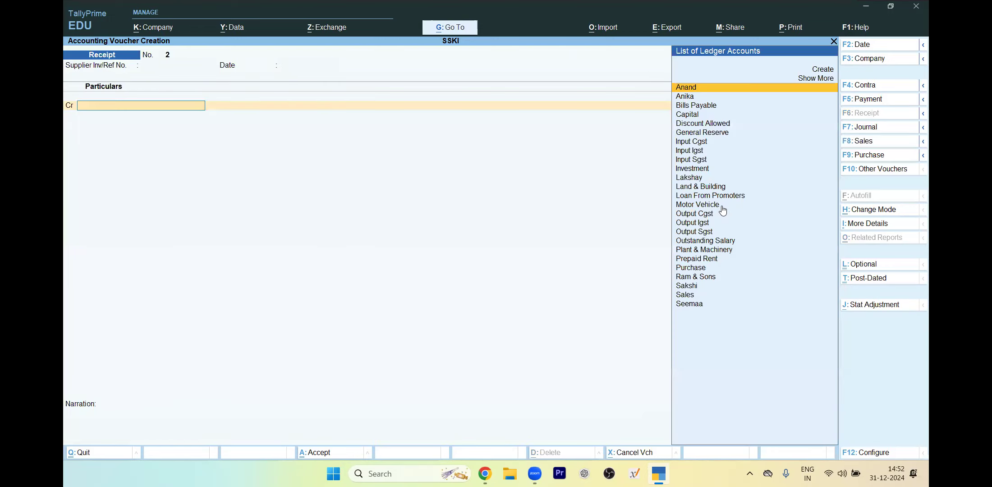
pyautogui.write('A')
pyautogui.press('Return')
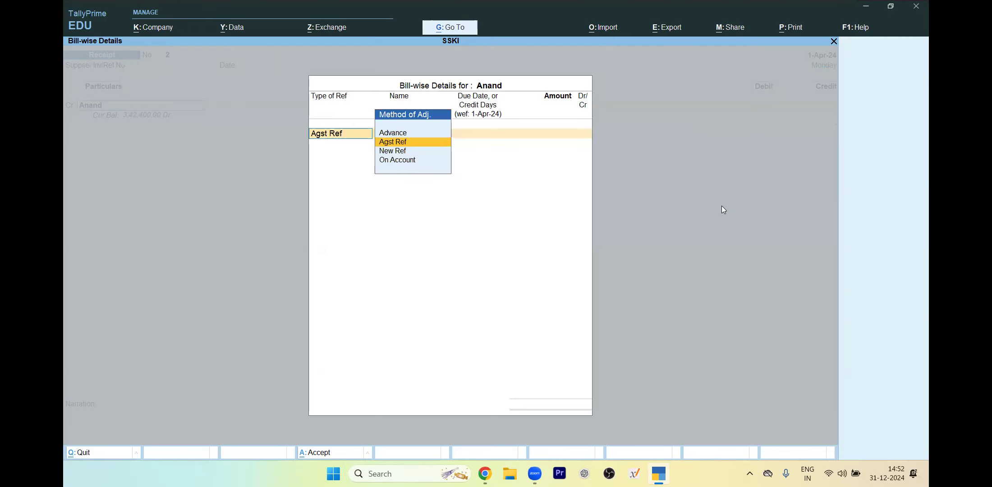
# - Adjust the insolvent debtor's credit against pending bills 1 for 40,000.00 and 5 for 3,02,400.00, consulting the practice paper
pyautogui.press('Return')
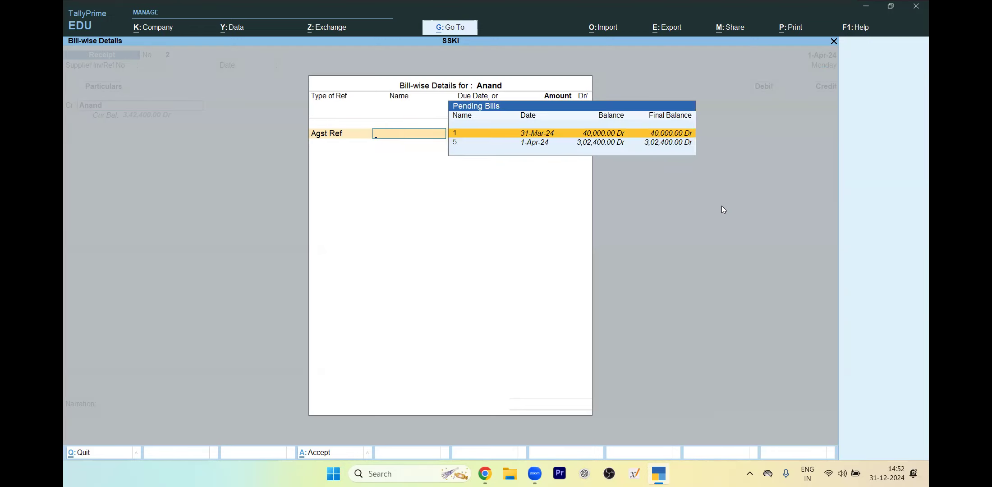
pyautogui.hotkey('alt', 'Tab')
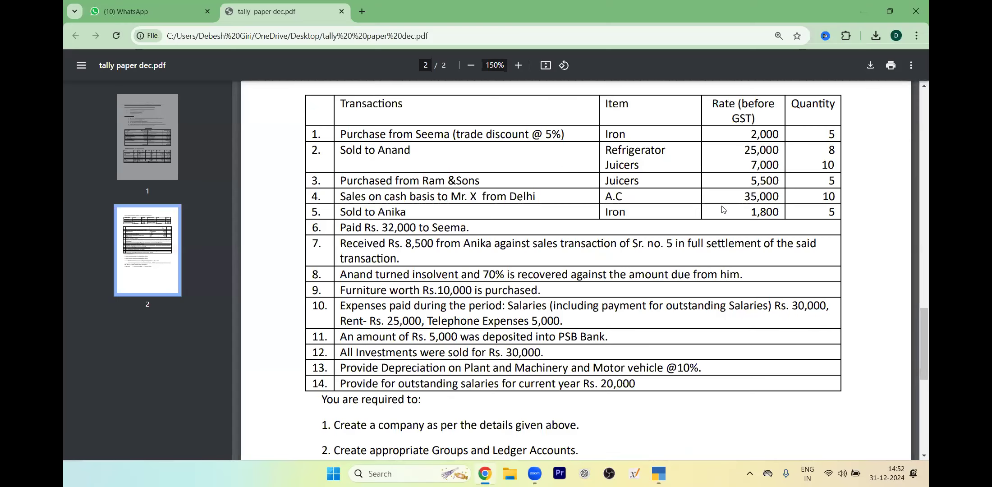
pyautogui.hotkey('alt', 'Tab')
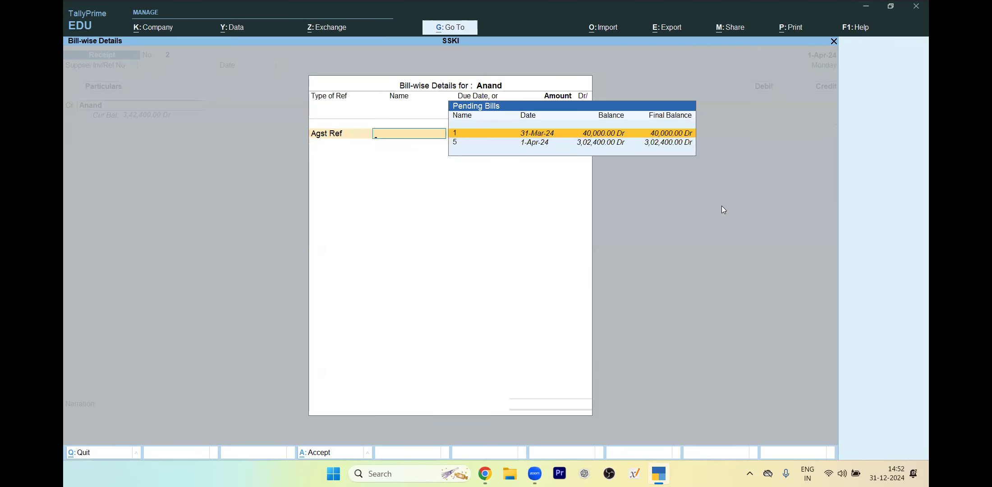
pyautogui.press('Return')
pyautogui.press('Return')
pyautogui.press('Return')
pyautogui.press('Down')
pyautogui.press('Down')
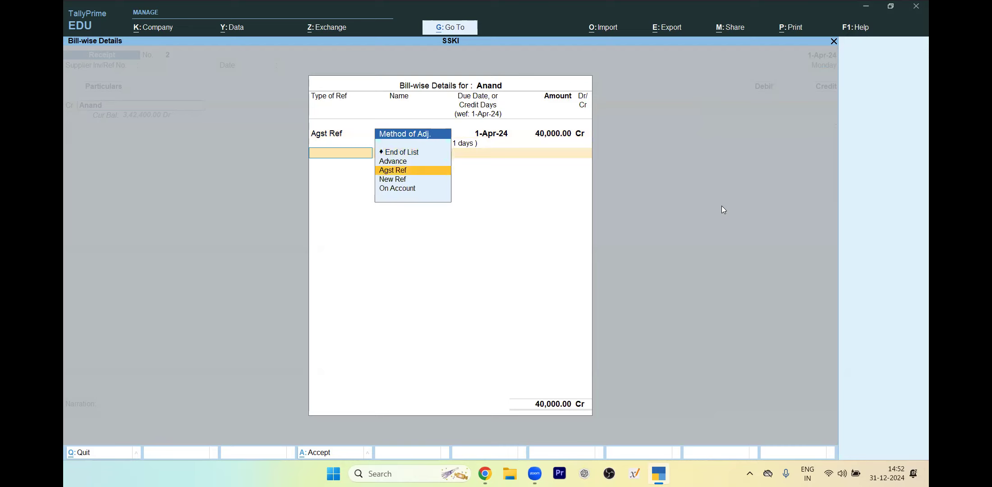
pyautogui.press('Return')
pyautogui.press('Return')
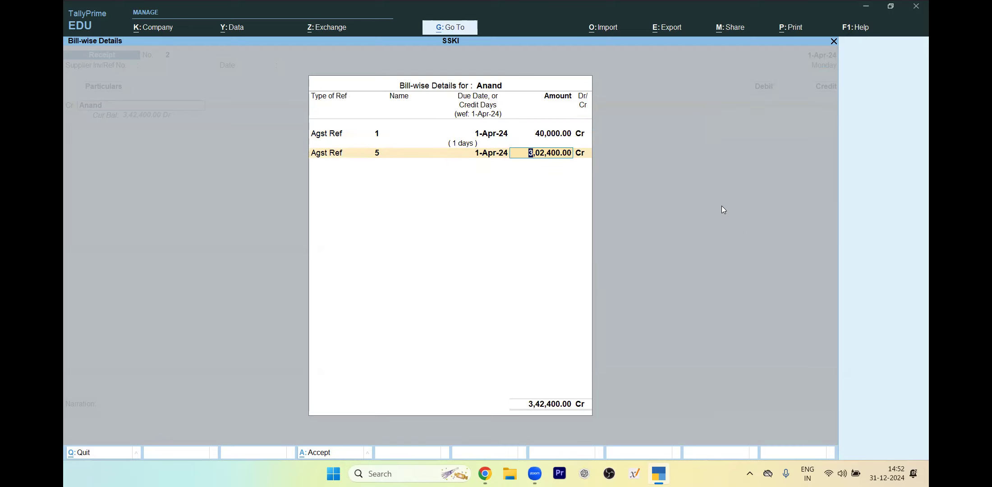
pyautogui.press('Return')
pyautogui.press('Return')
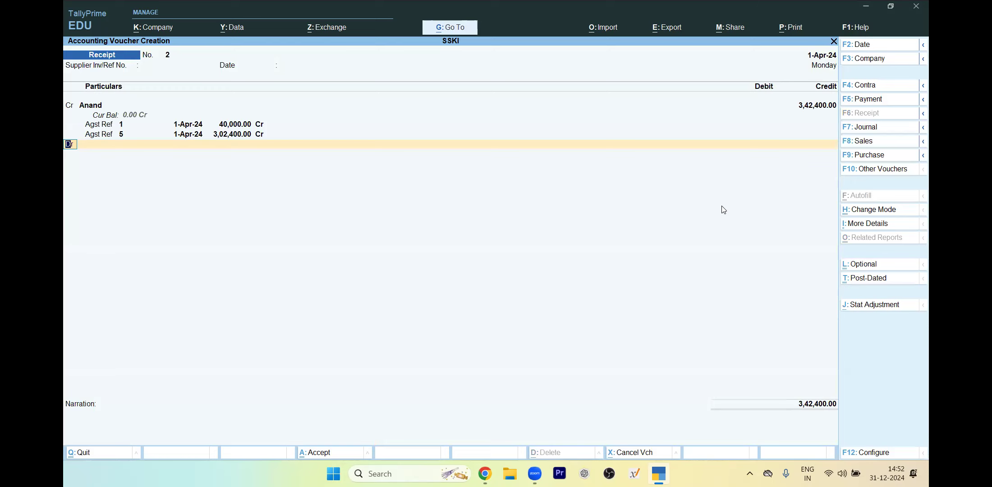
# - Add Psb Bank as the debit ledger in the insolvency receipt voucher
pyautogui.press('Return')
pyautogui.write('Psb')
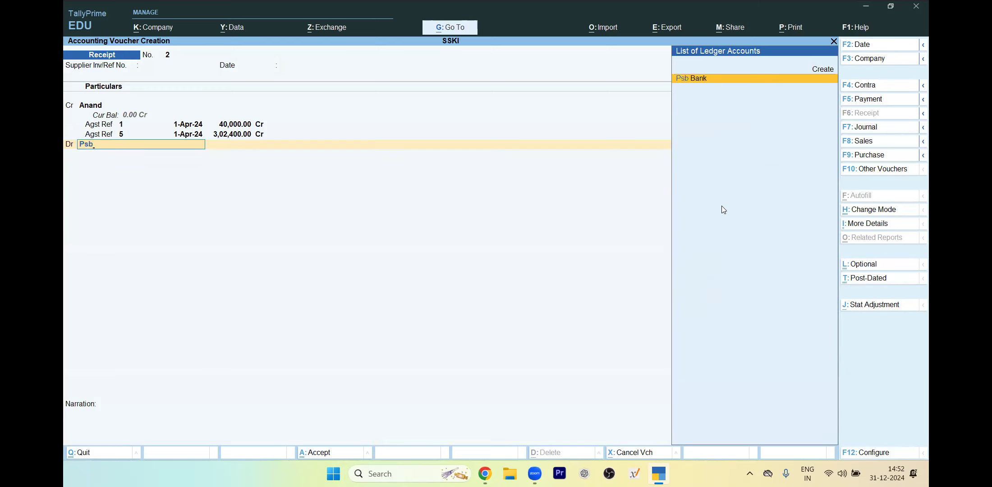
pyautogui.press('Return')
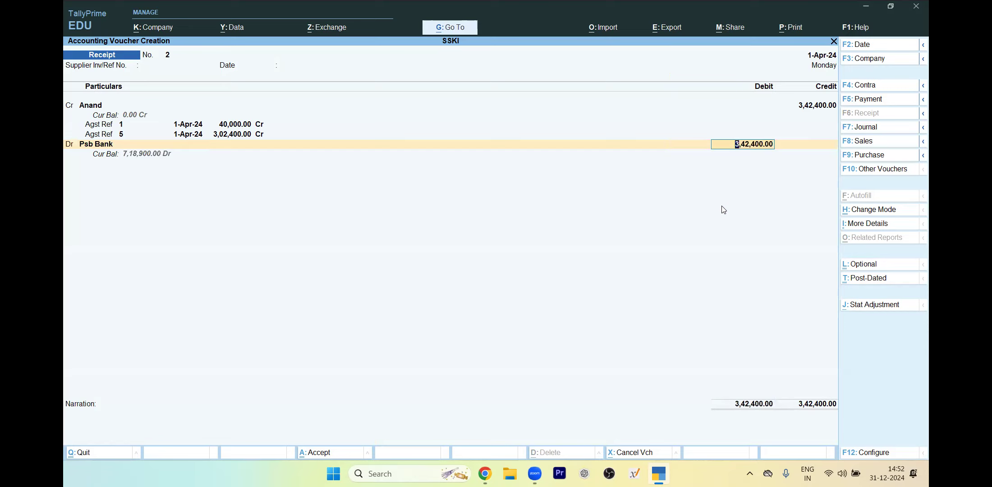
pyautogui.write('3242000*70%')
pyautogui.press('BackSpace')
pyautogui.press('BackSpace')
pyautogui.press('BackSpace')
pyautogui.press('BackSpace')
pyautogui.press('BackSpace')
pyautogui.press('BackSpace')
pyautogui.press('BackSpace')
pyautogui.press('BackSpace')
pyautogui.press('BackSpace')
pyautogui.press('BackSpace')
pyautogui.press('BackSpace')
# - Calculate 342000*70% with the built-in calculator and debit Psb Bank with 2,39,400.00, keeping the receipt voucher open
pyautogui.hotkey('ctrl', 'n')
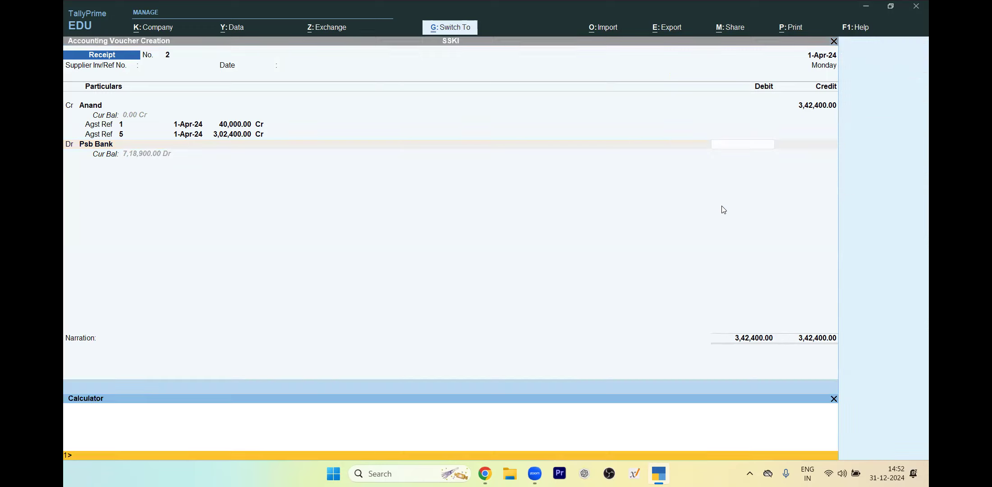
pyautogui.write('342000*70%')
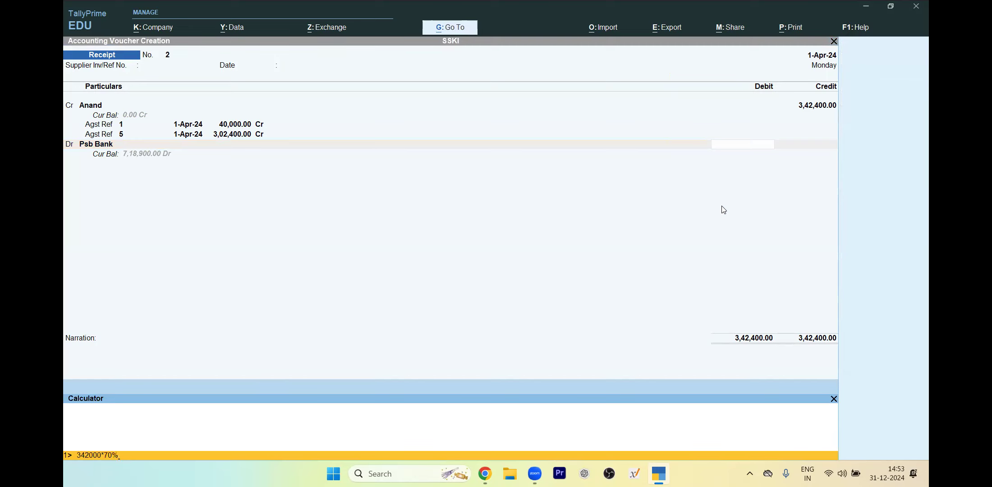
pyautogui.press('Return')
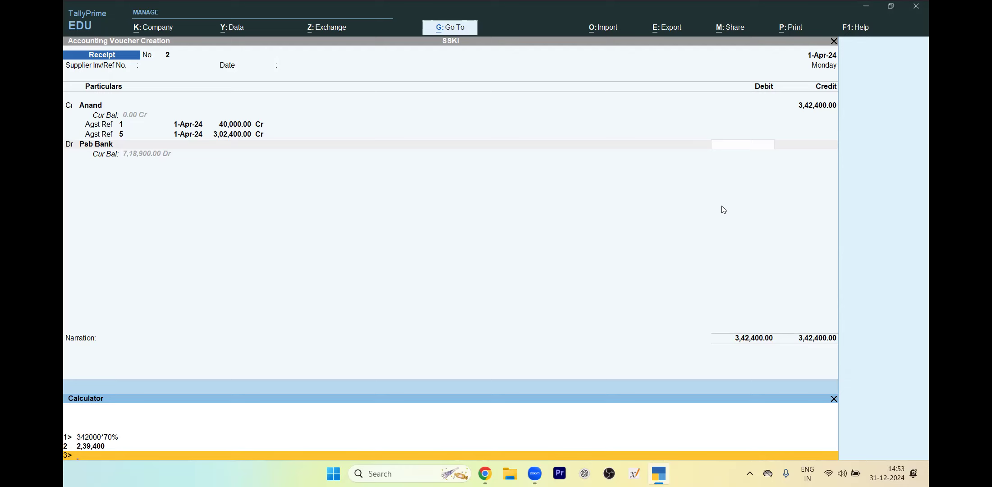
pyautogui.press('Escape')
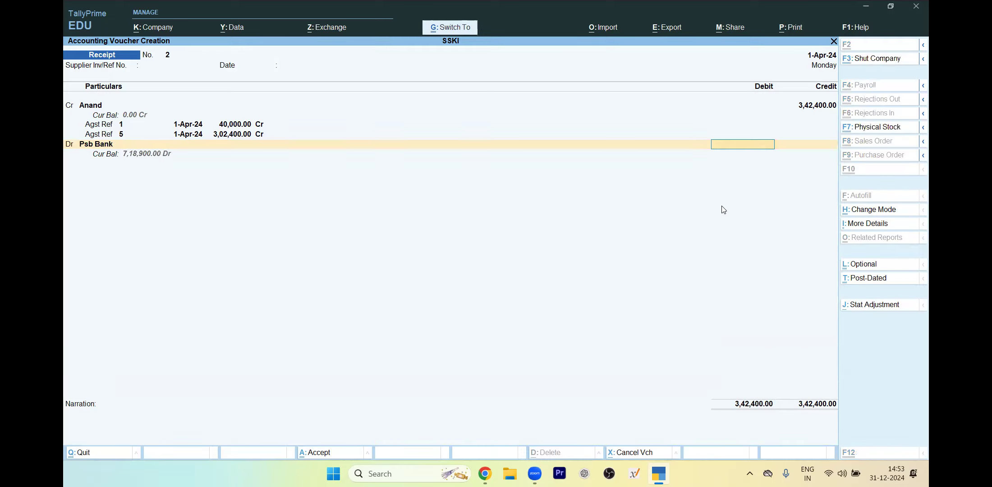
pyautogui.write('239400')
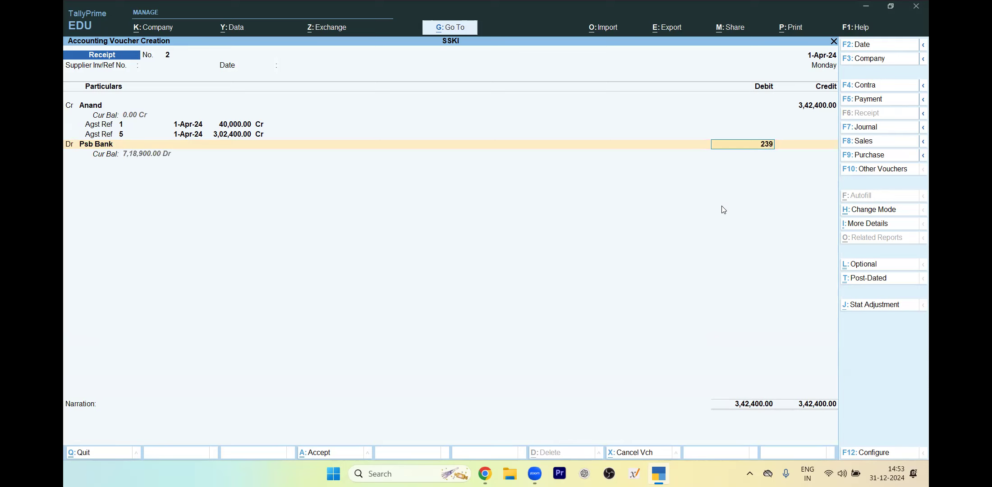
pyautogui.press('Return')
pyautogui.press('Return')
pyautogui.press('Return')
pyautogui.press('Return')
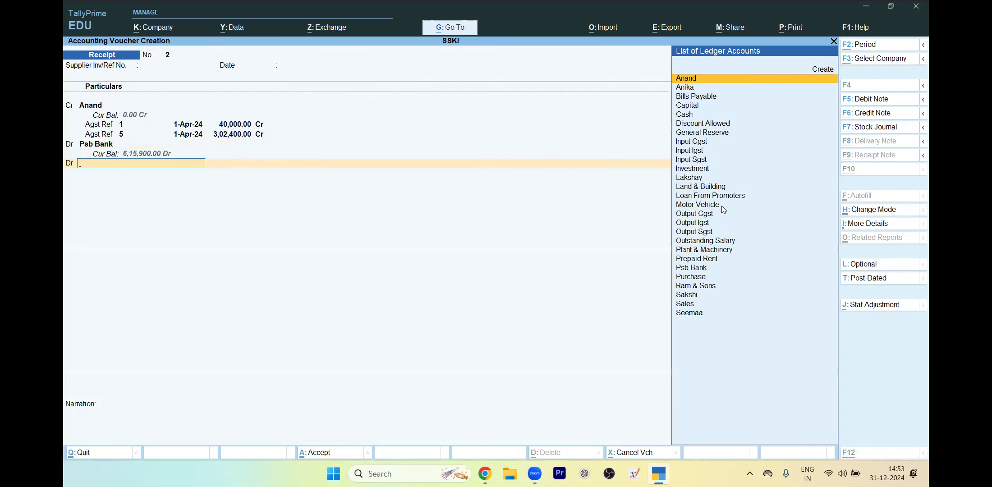
pyautogui.press('Escape')
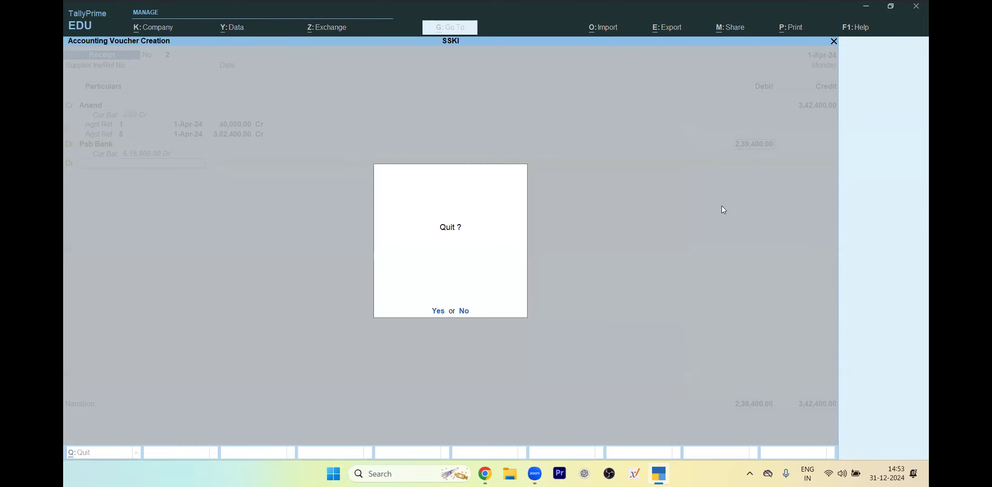
pyautogui.press('Escape')
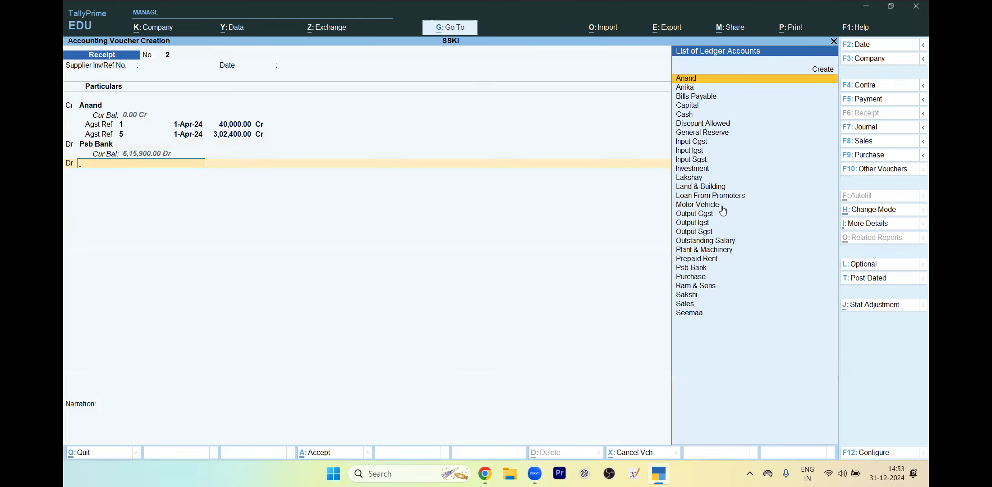
# - Create a Bad Debt ledger under Indirect Expenses from the receipt's second debit line, without bill-by-bill balances, and save it
pyautogui.hotkey('alt', 'c')
pyautogui.write('Bad Deb')
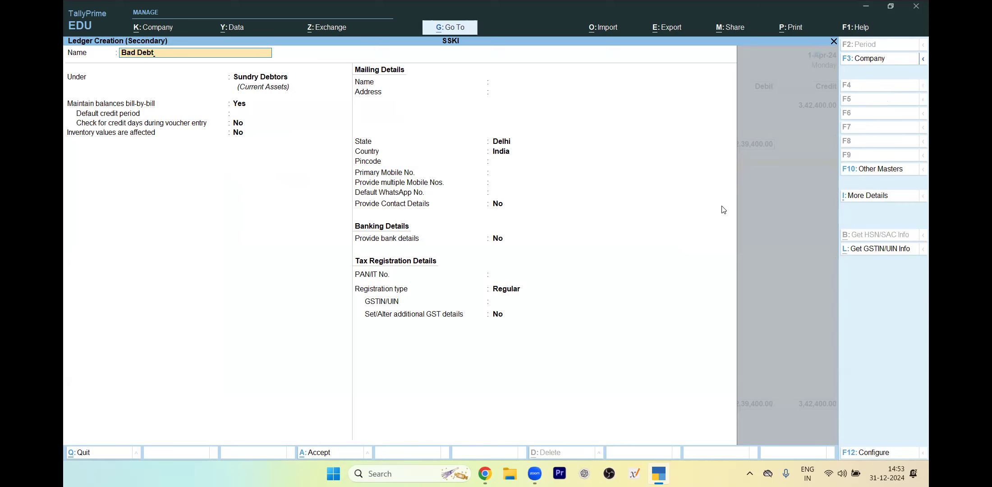
pyautogui.write('t')
pyautogui.press('Return')
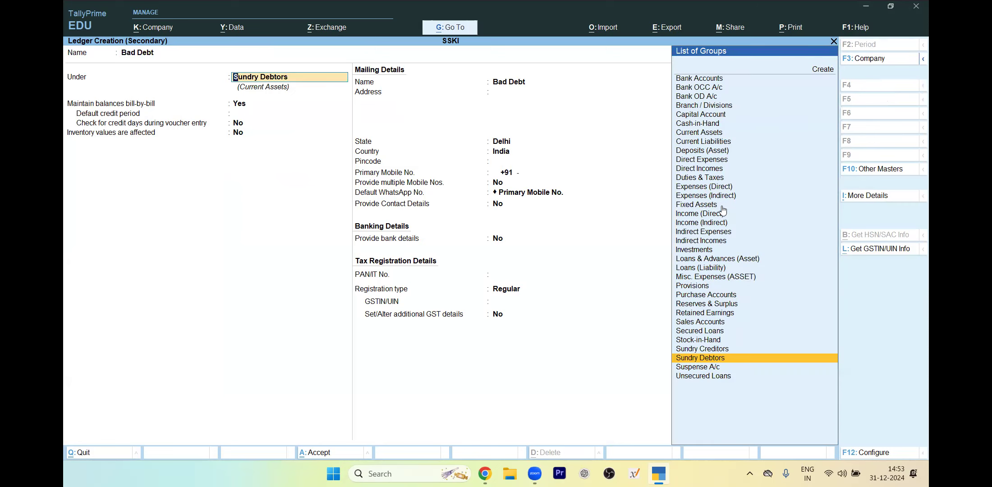
pyautogui.write('I')
pyautogui.press('Down')
pyautogui.press('Down')
pyautogui.press('Down')
pyautogui.press('Return')
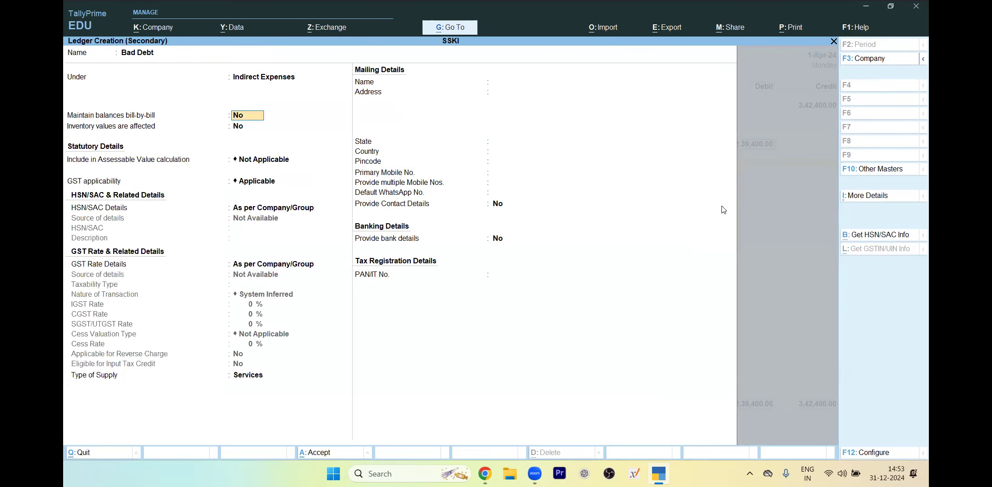
pyautogui.press('Return')
pyautogui.press('Return')
pyautogui.hotkey('ctrl', 'a')
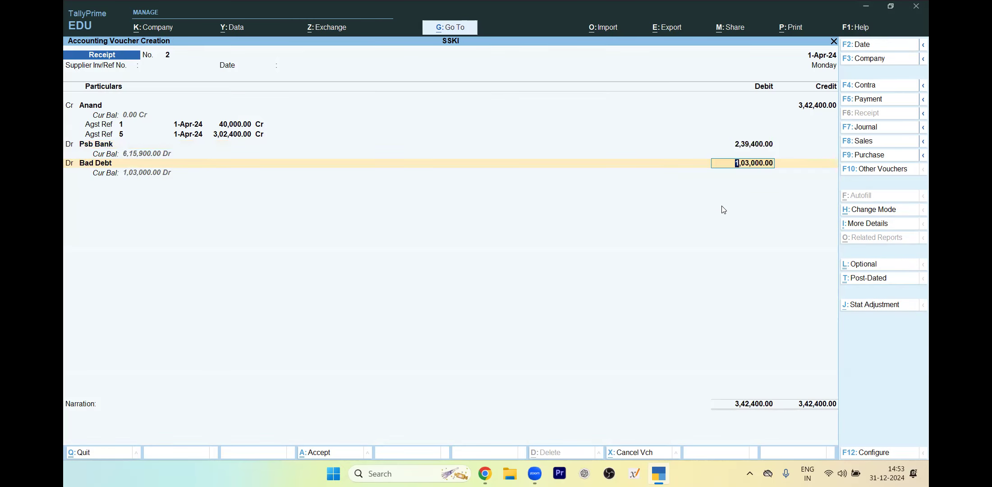
# - Debit Bad Debt with 1,03,000.00, keep its GST details as per Masters/Company, and save the receipt
pyautogui.press('Return')
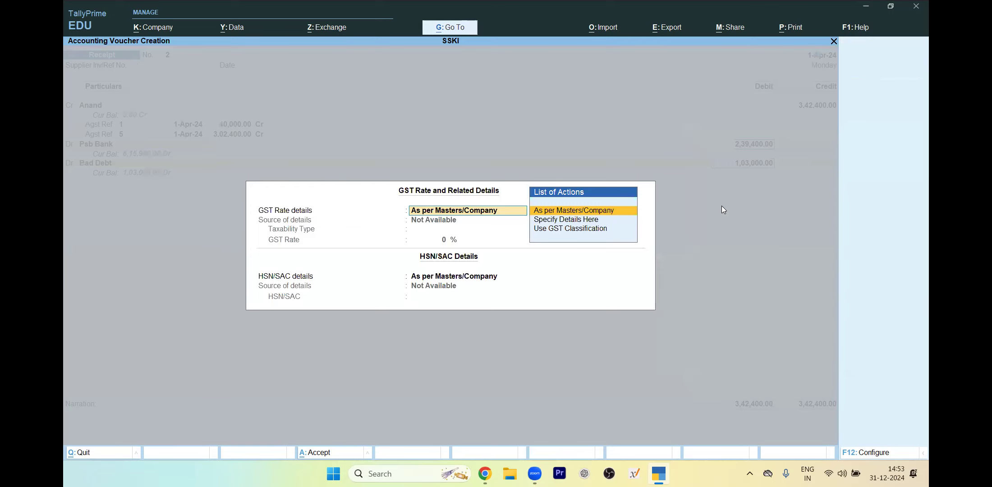
pyautogui.press('Return')
pyautogui.press('Return')
pyautogui.press('Return')
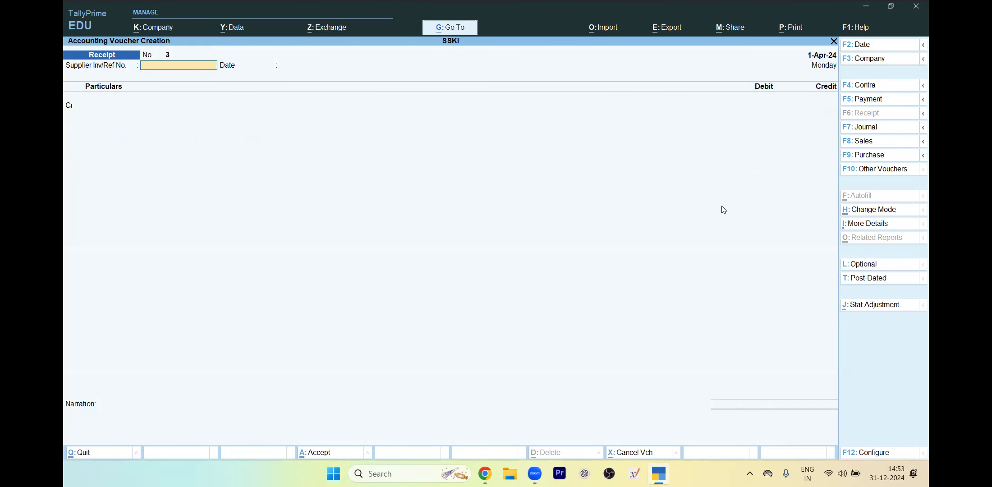
# - Check the furniture purchase transaction in the practice paper and start a payment voucher for it
pyautogui.hotkey('alt', 'Tab')
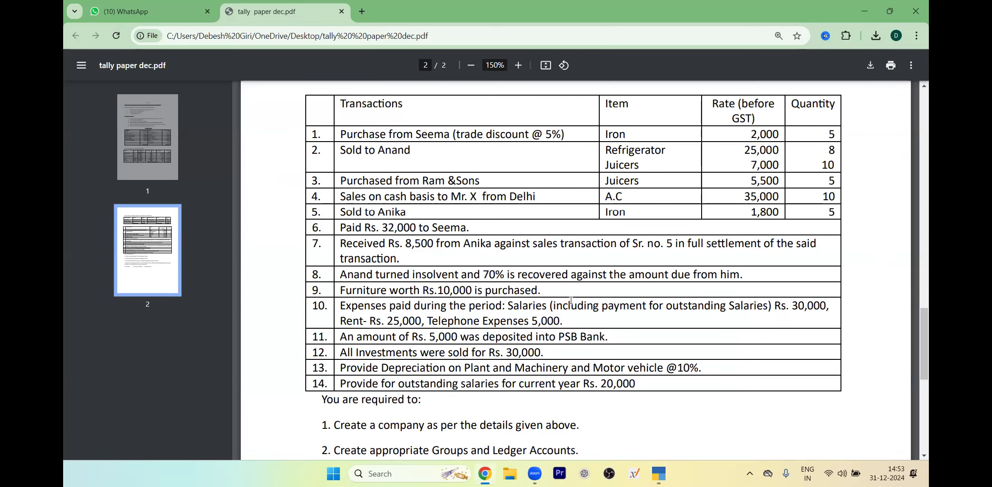
pyautogui.hotkey('alt', 'Tab')
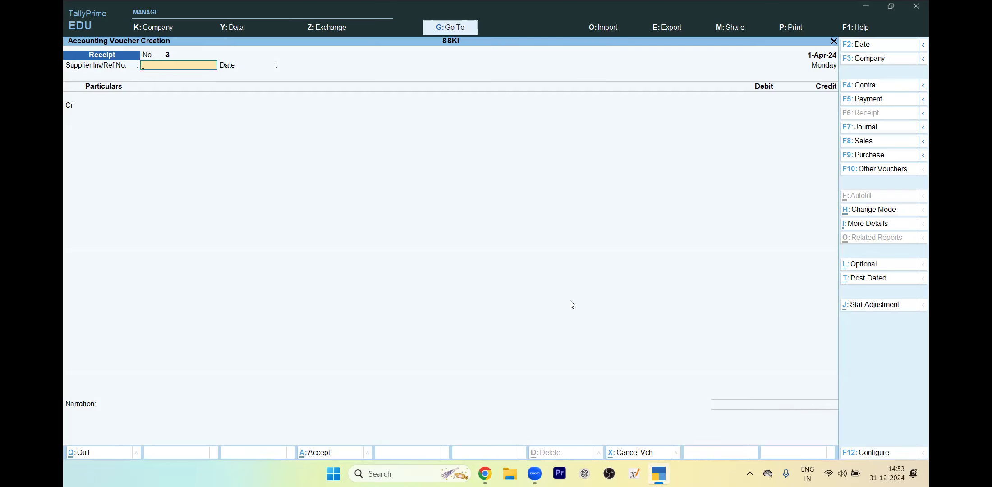
pyautogui.hotkey('alt', 'Tab')
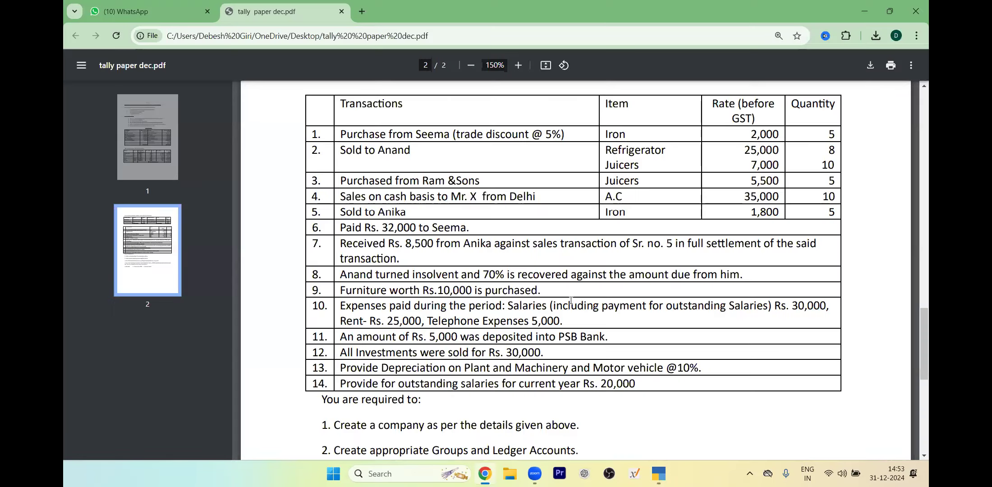
pyautogui.hotkey('alt', 'Tab')
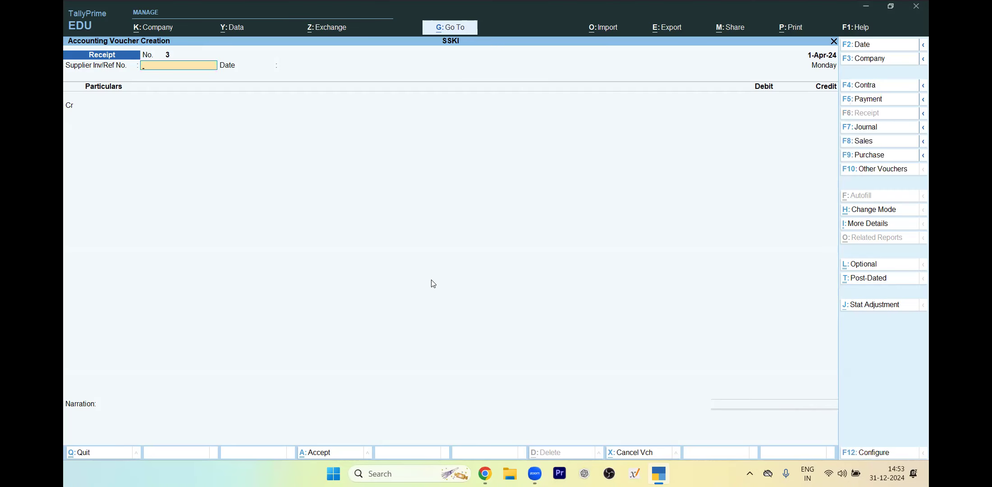
pyautogui.press('F5')
pyautogui.press('Return')
pyautogui.press('Return')
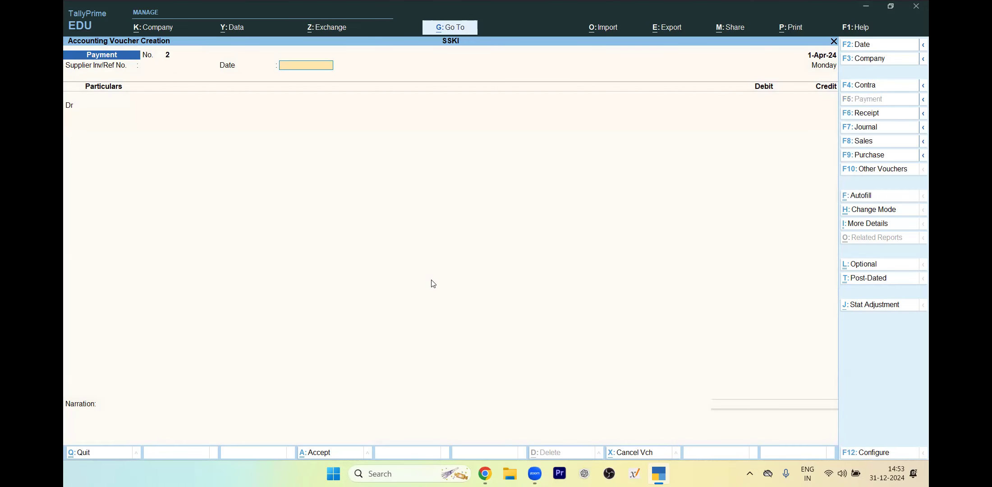
pyautogui.hotkey('alt', 'c')
pyautogui.write('Fu')
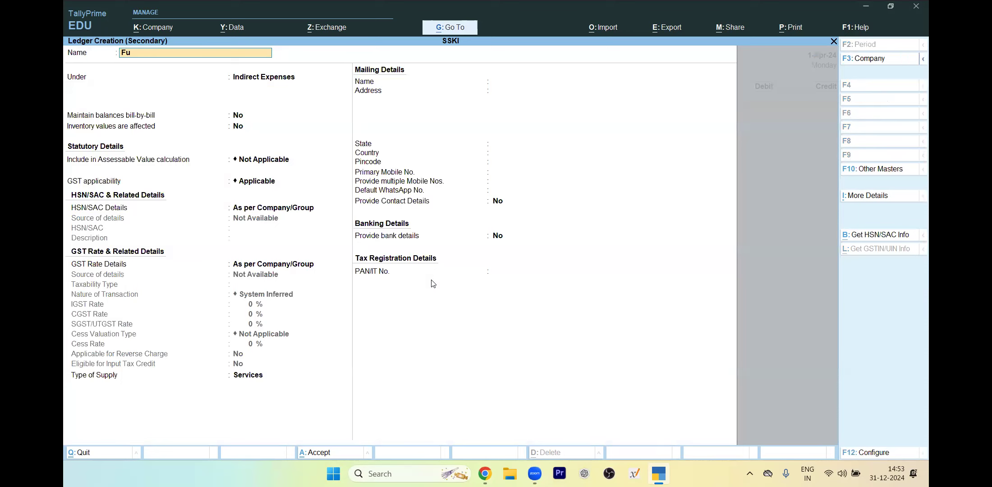
pyautogui.press('BackSpace')
pyautogui.press('BackSpace')
pyautogui.press('BackSpace')
pyautogui.press('BackSpace')
pyautogui.press('BackSpace')
pyautogui.press('Escape')
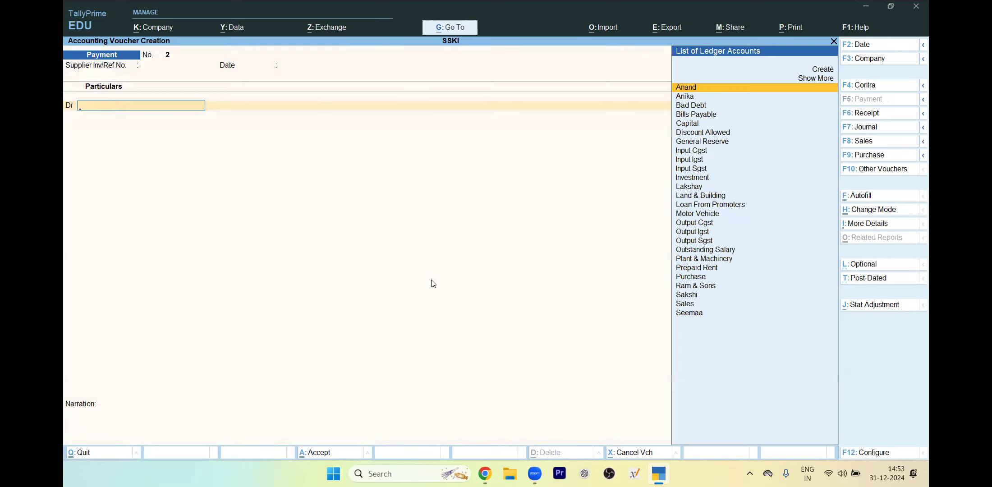
# - Start a Furniture ledger under Fixed Assets from the payment's first debit line, without bill-by-bill balances or inventory values
pyautogui.press('Escape')
pyautogui.write('nF')
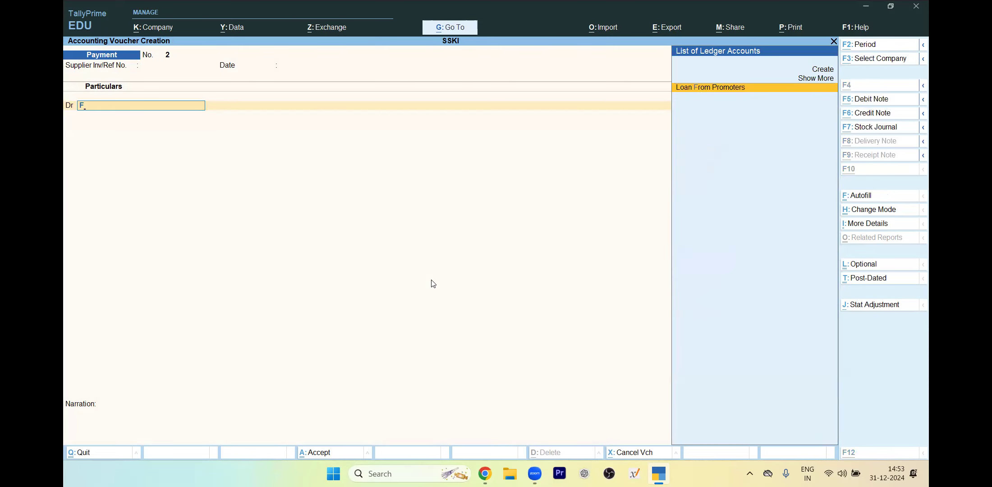
pyautogui.hotkey('alt', 'c')
pyautogui.write('Furniture')
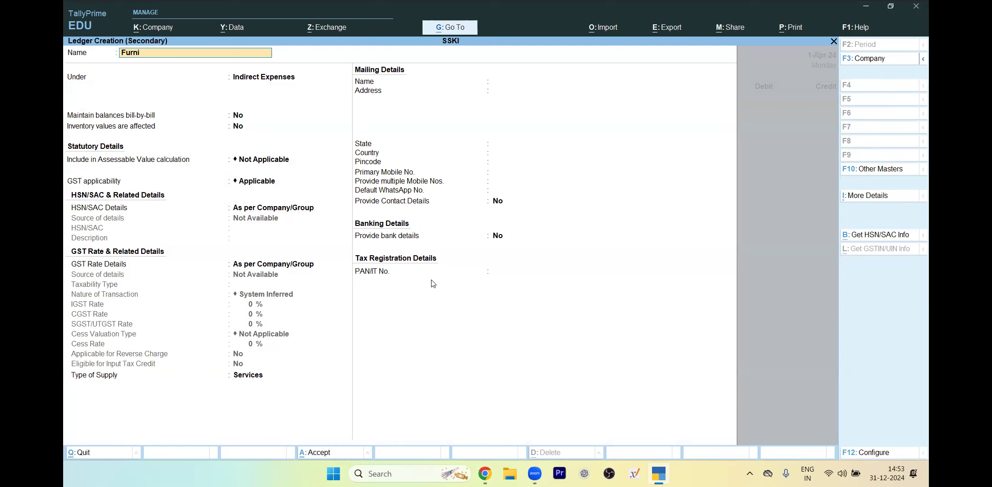
pyautogui.press('Return')
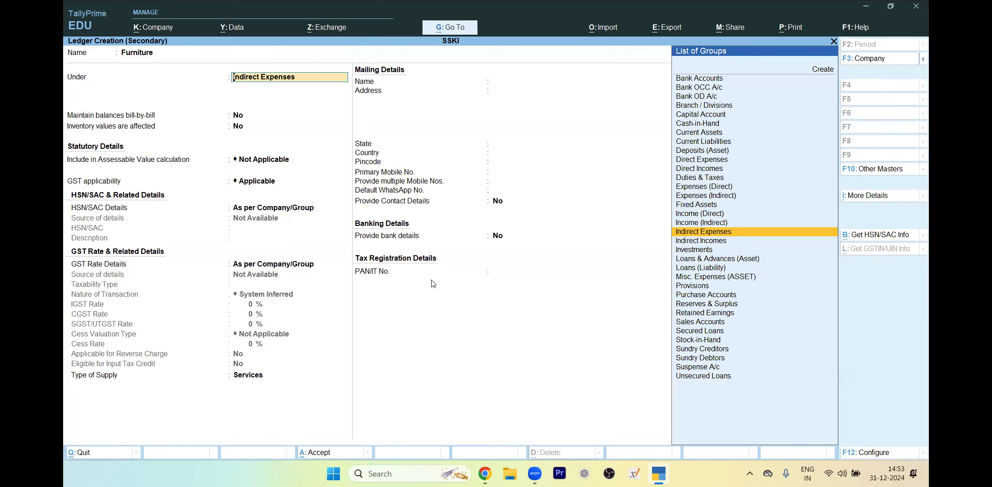
pyautogui.write('fix')
pyautogui.press('Return')
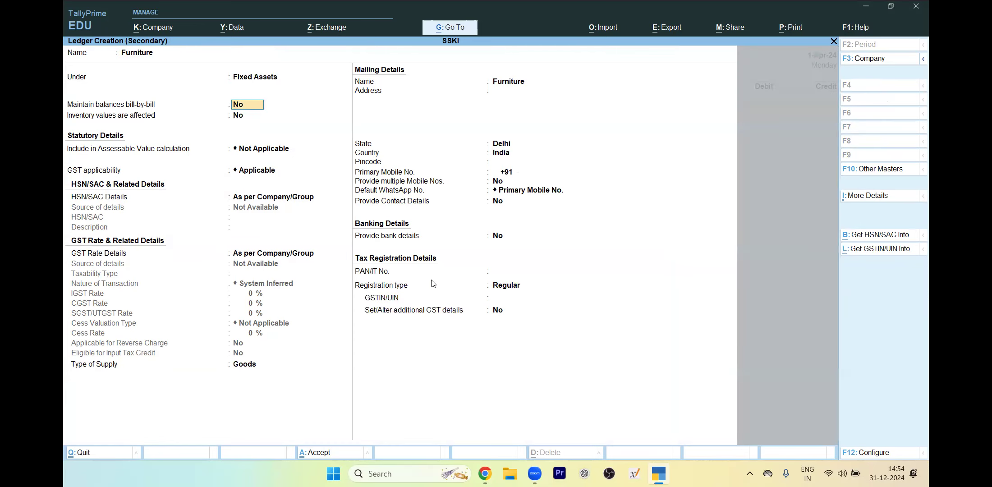
pyautogui.press('Return')
pyautogui.press('Return')
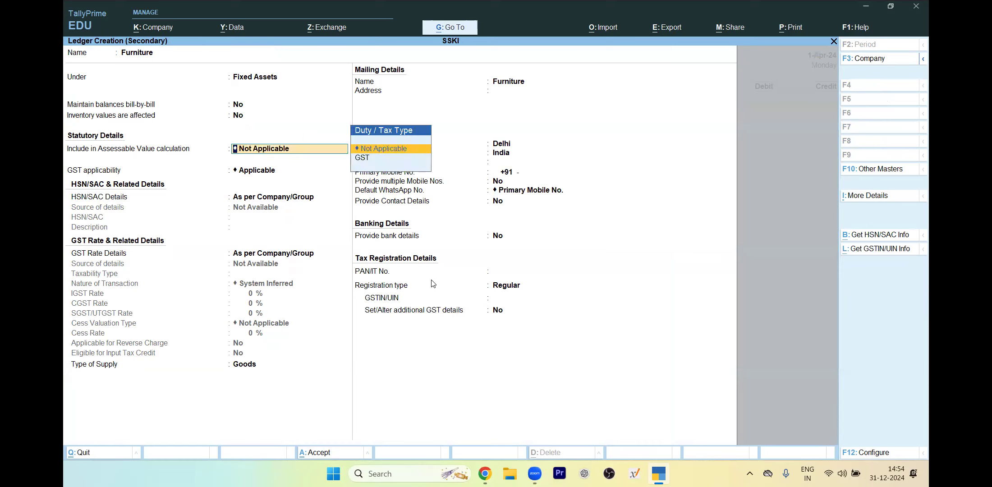
# - Specify the Furniture ledger's GST rate details directly in the ledger as Taxable with an IGST rate of 12%
pyautogui.press('Return')
pyautogui.press('Return')
pyautogui.press('Return')
pyautogui.press('Return')
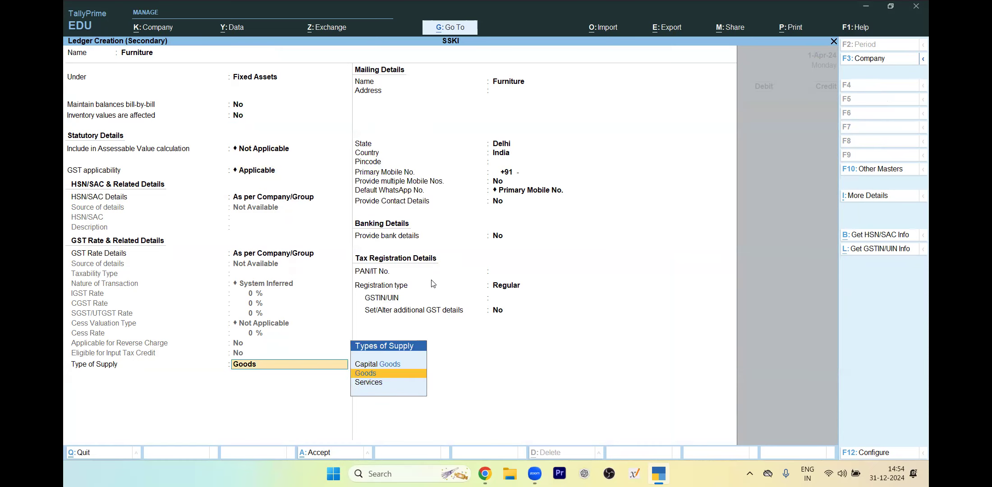
pyautogui.press('BackSpace')
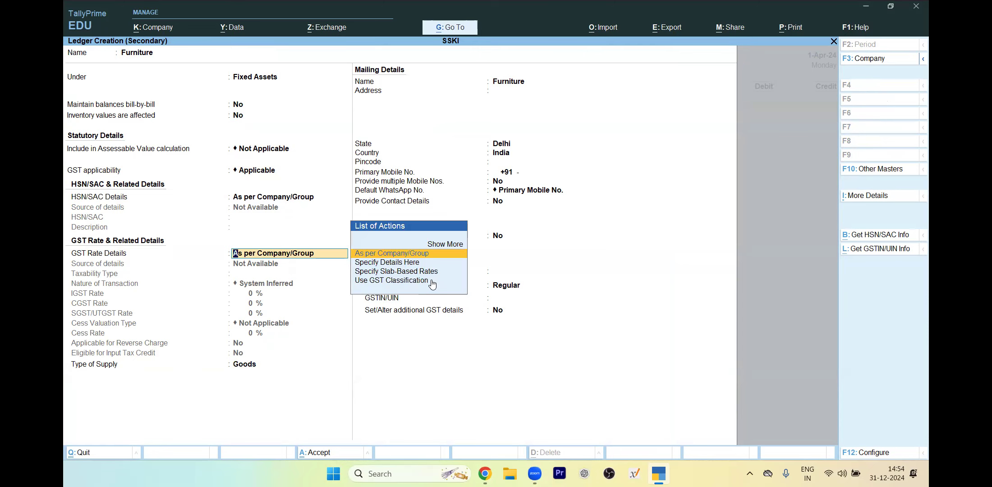
pyautogui.hotkey('alt', 'Tab')
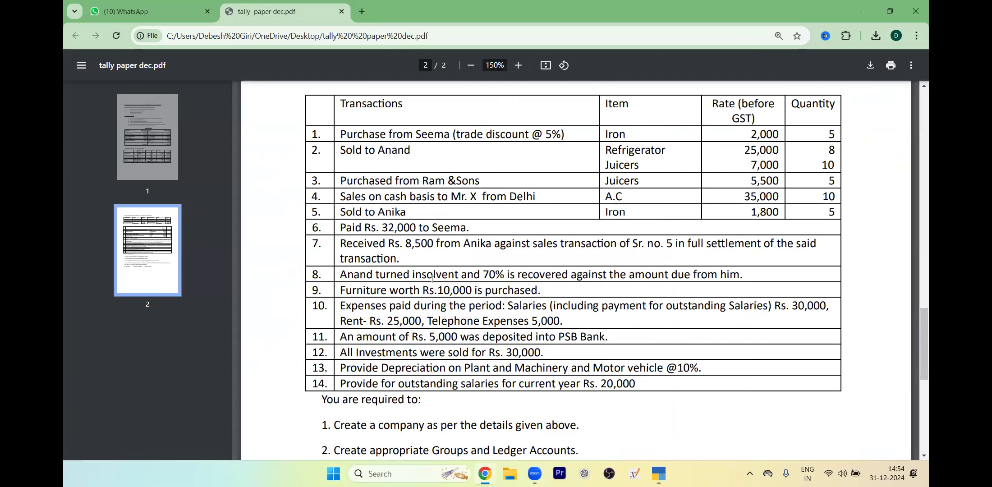
pyautogui.hotkey('alt', 'Tab')
pyautogui.press('Down')
pyautogui.press('Return')
pyautogui.press('Return')
pyautogui.press('Return')
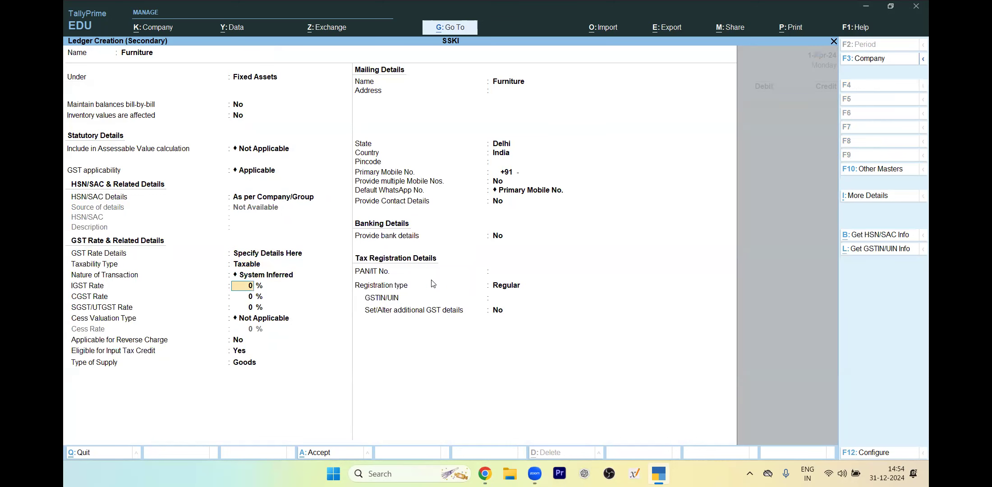
pyautogui.write('12')
pyautogui.press('Return')
pyautogui.press('Return')
pyautogui.press('Return')
pyautogui.press('Return')
pyautogui.press('Return')
pyautogui.press('Return')
pyautogui.press('Return')
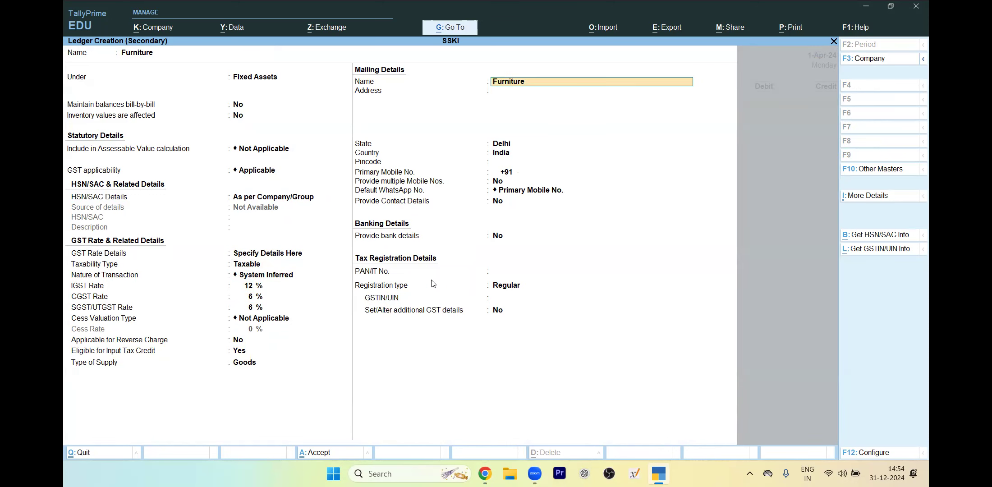
# - Set the Furniture ledger's type of supply to Capital Goods, leave its mailing and tax registration details as they are, and save it
pyautogui.press('BackSpace')
pyautogui.press('Up')
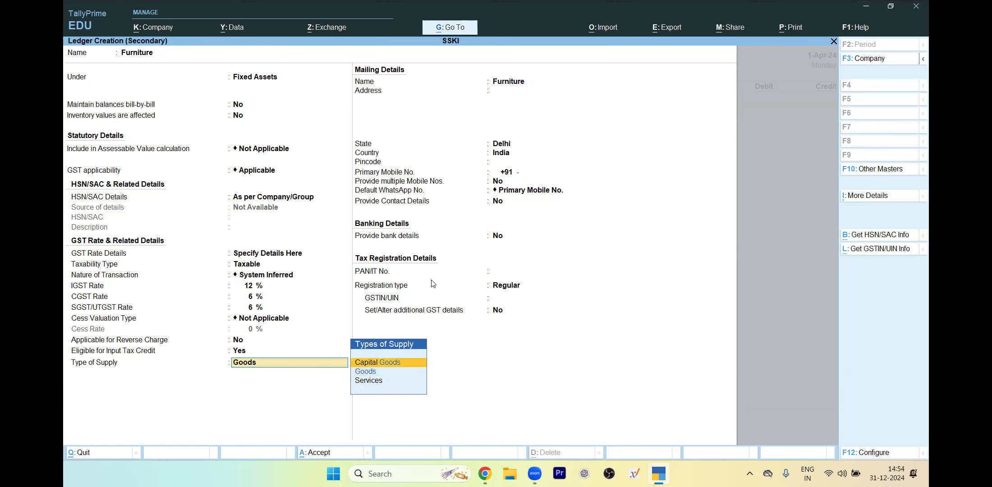
pyautogui.press('Return')
pyautogui.press('Return')
pyautogui.press('Return')
pyautogui.press('Return')
pyautogui.press('Return')
pyautogui.press('Return')
pyautogui.press('Return')
pyautogui.press('Return')
pyautogui.press('Return')
pyautogui.press('Return')
pyautogui.press('Return')
pyautogui.press('Return')
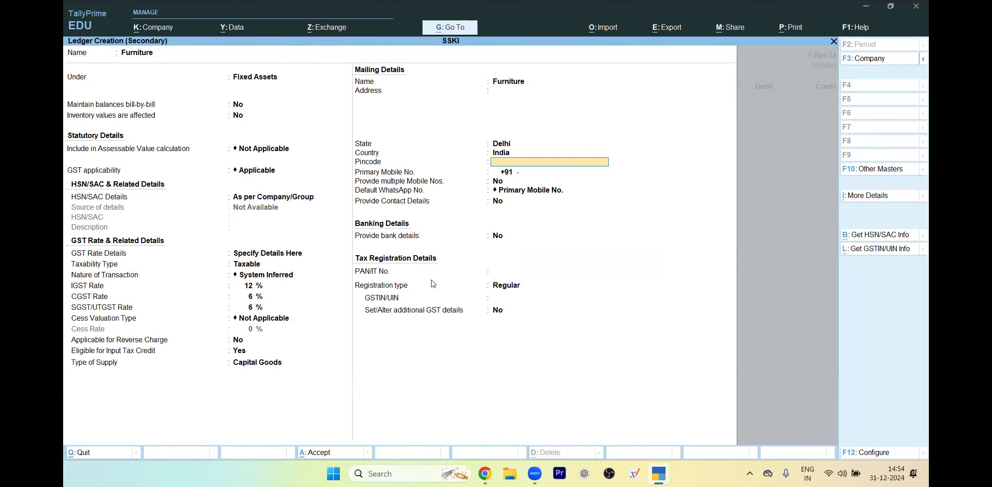
pyautogui.press('Return')
pyautogui.press('Return')
pyautogui.press('Return')
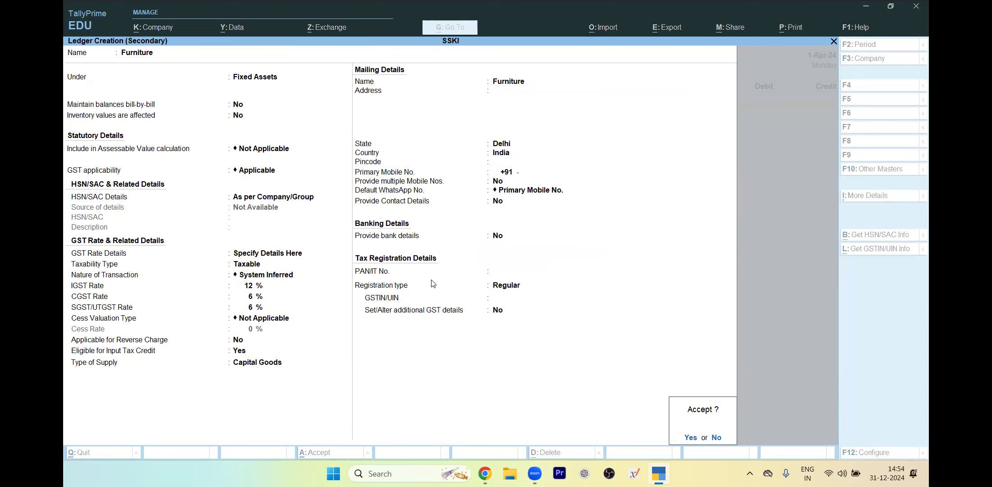
pyautogui.press('Return')
pyautogui.press('Return')
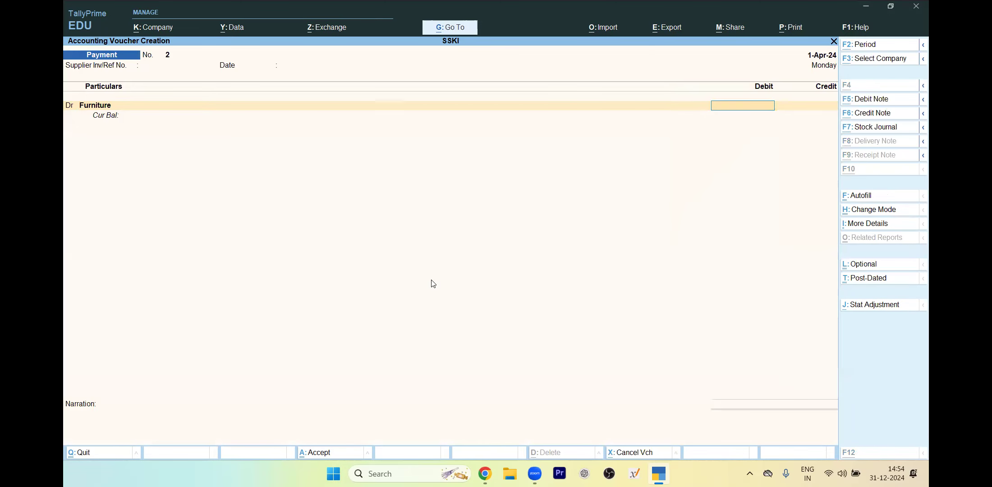
# - Check the furniture amount in the practice paper and debit Furniture with 10,000.00 in the payment voucher
pyautogui.hotkey('alt', 'Tab')
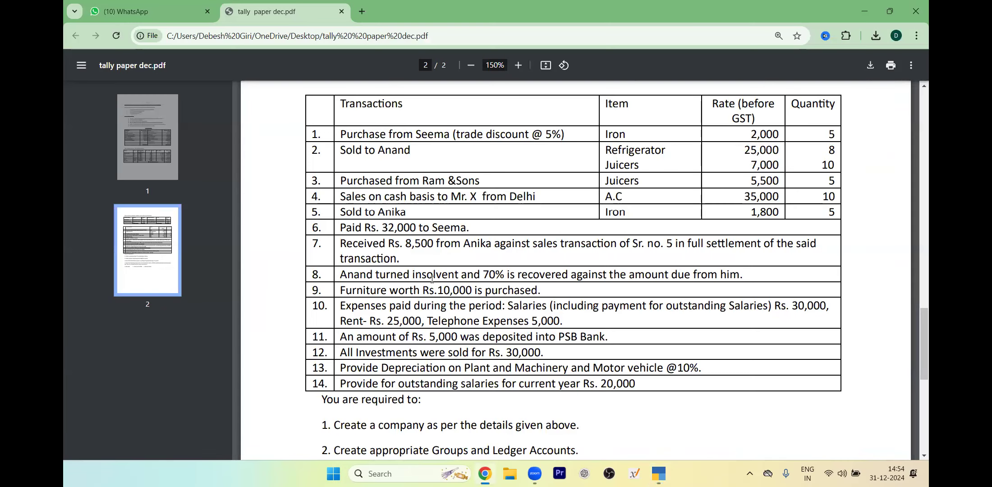
pyautogui.hotkey('alt', 'Tab')
pyautogui.write('10000')
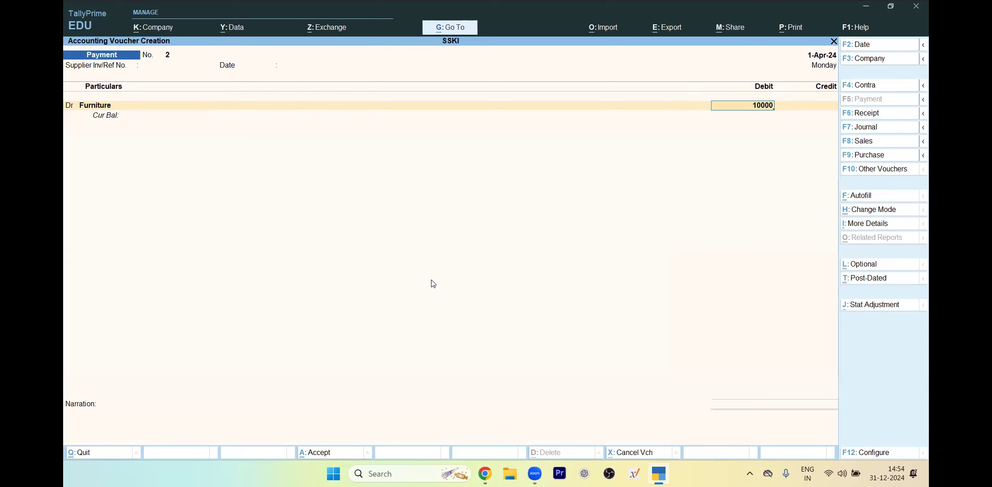
pyautogui.press('Return')
pyautogui.press('Return')
pyautogui.press('Return')
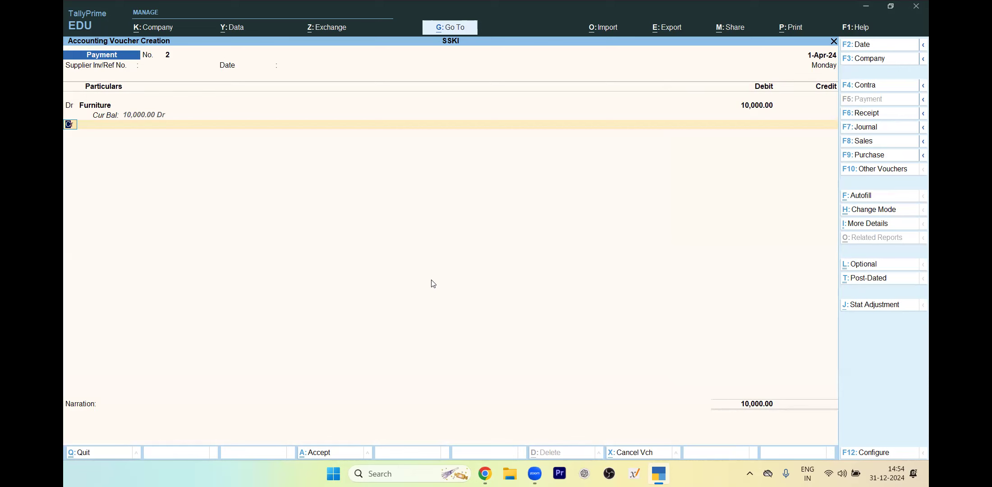
pyautogui.hotkey('alt', 'Tab')
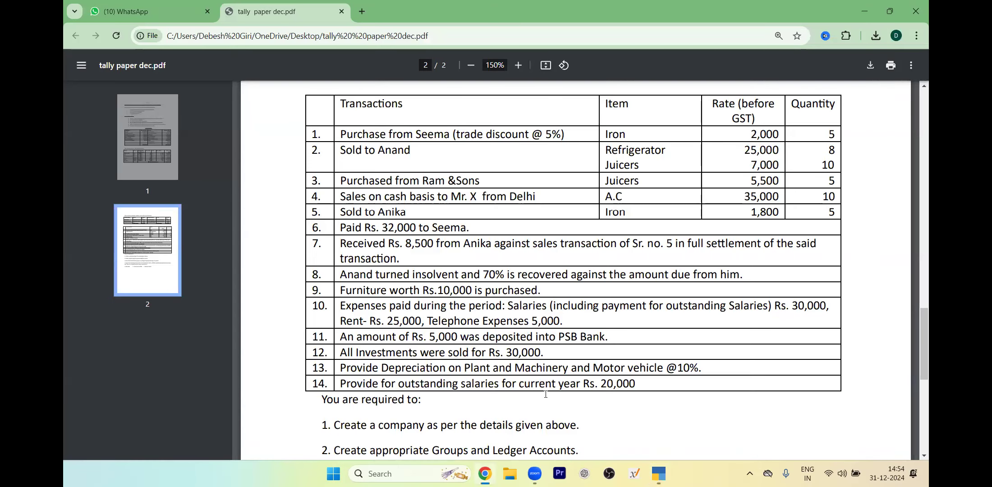
pyautogui.hotkey('alt', 'Tab')
pyautogui.write('dr')
pyautogui.press('Return')
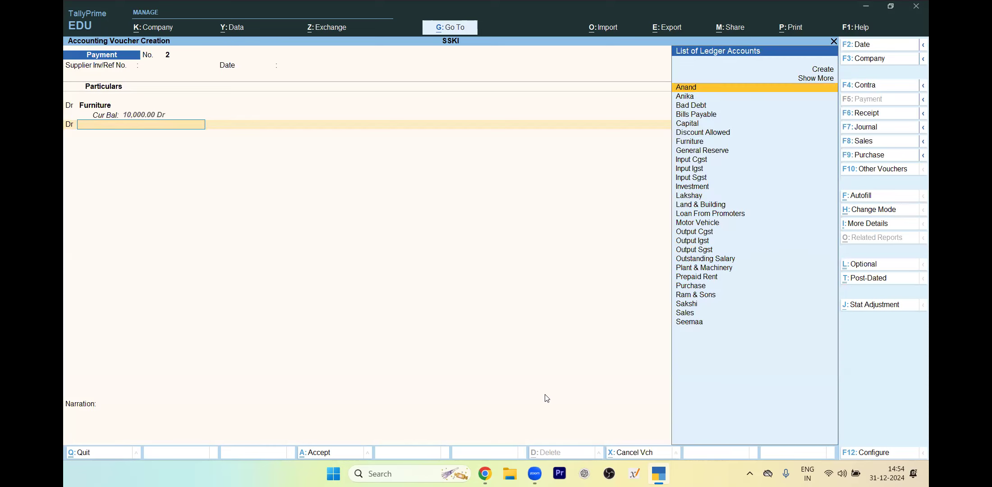
pyautogui.write('I')
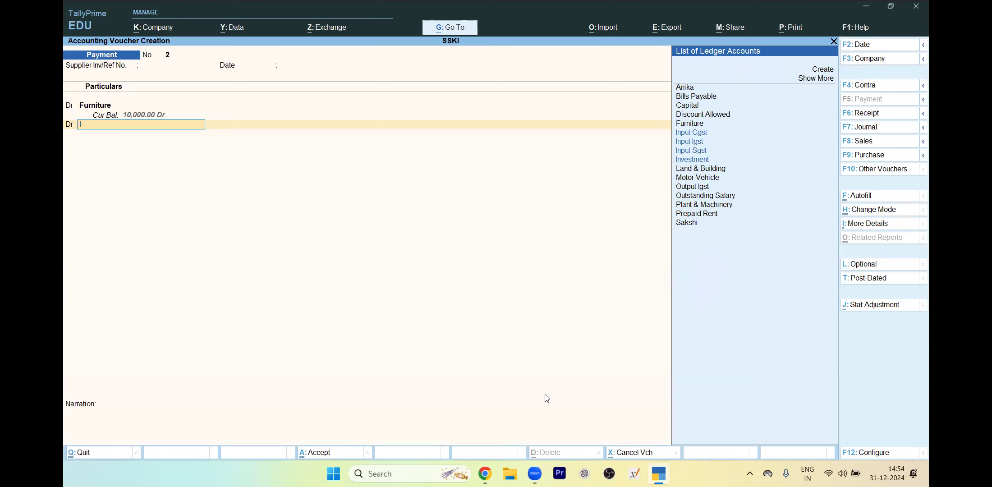
pyautogui.press('Return')
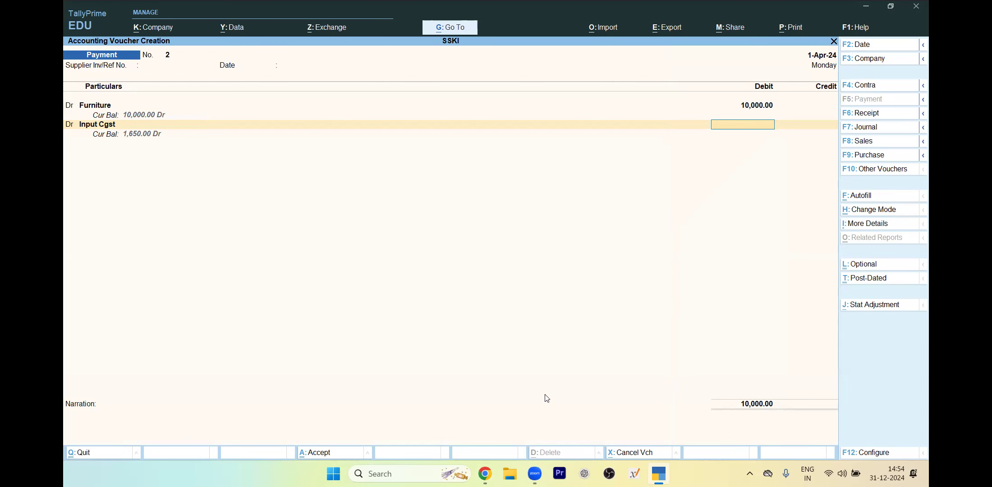
pyautogui.hotkey('alt', 'Tab')
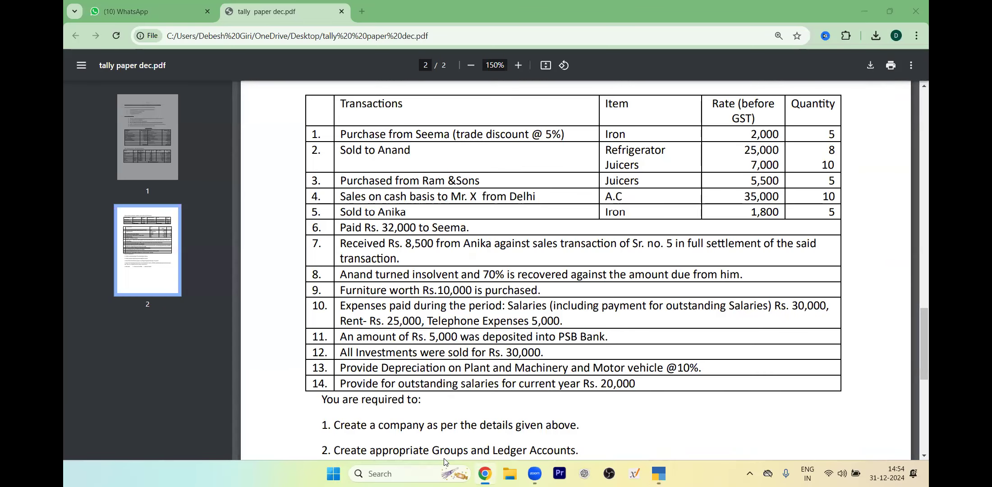
pyautogui.hotkey('alt', 'Tab')
# - Replace the payment's second line with Cash for 10,000.00 as a credit entry and save the voucher
pyautogui.press('BackSpace')
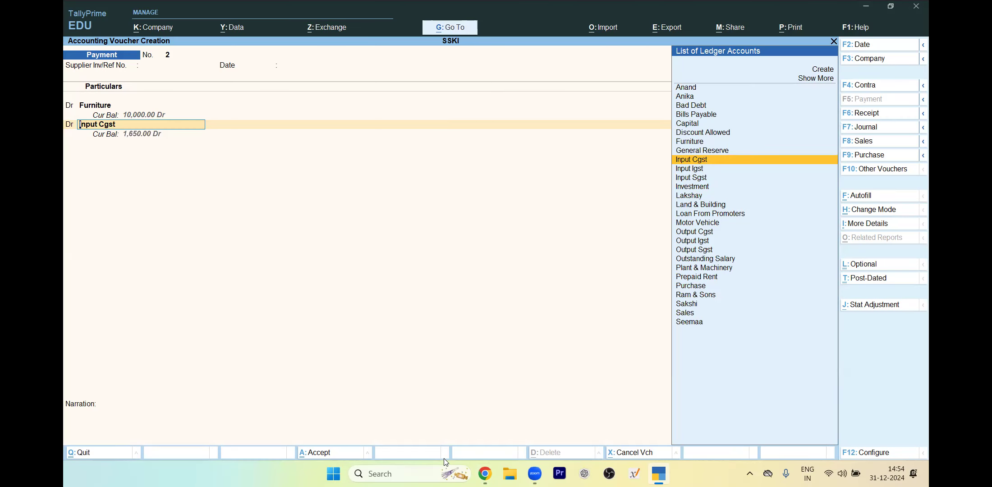
pyautogui.write('cash')
pyautogui.press('Return')
pyautogui.write('10,000')
pyautogui.press('Return')
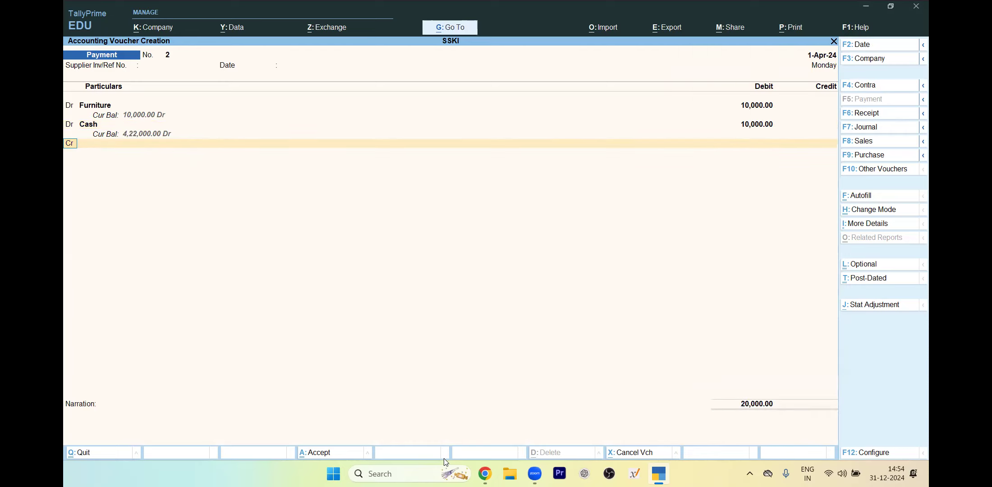
pyautogui.press('Up')
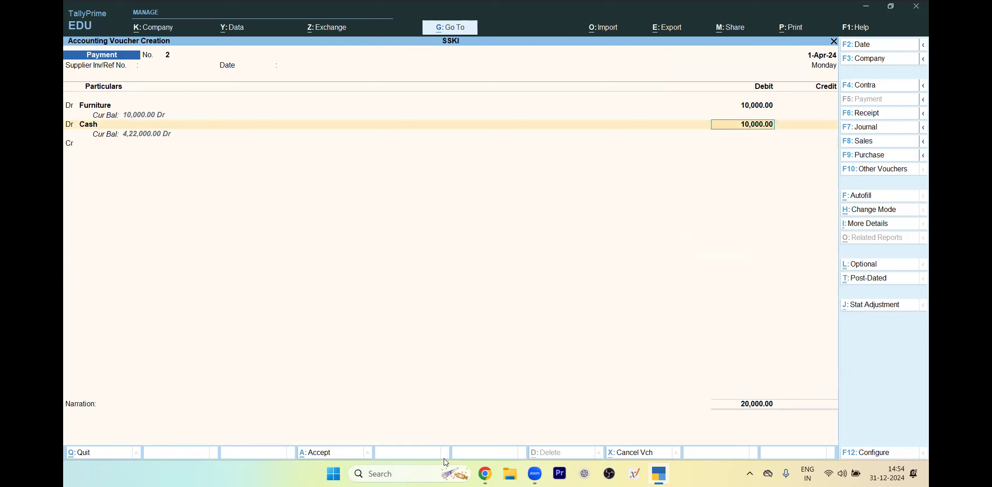
pyautogui.write('c')
pyautogui.press('Return')
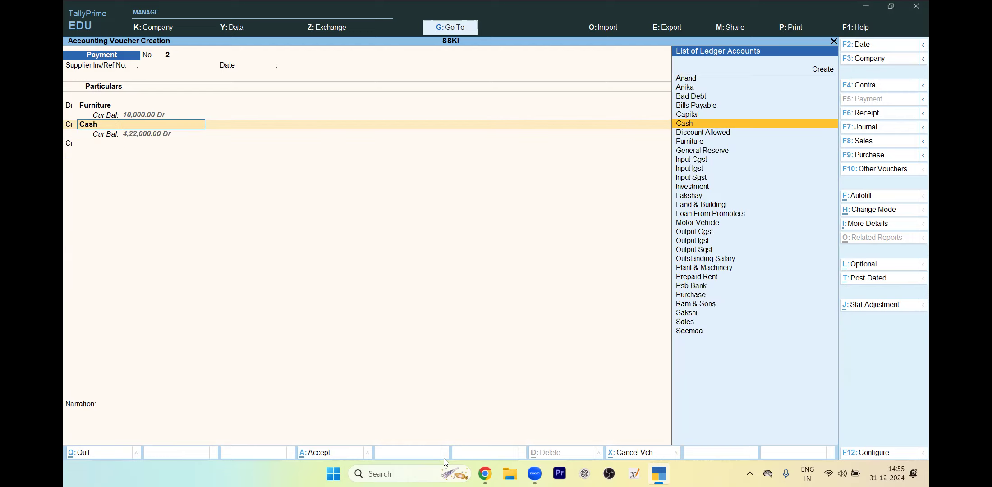
pyautogui.press('Return')
pyautogui.press('Return')
pyautogui.press('Return')
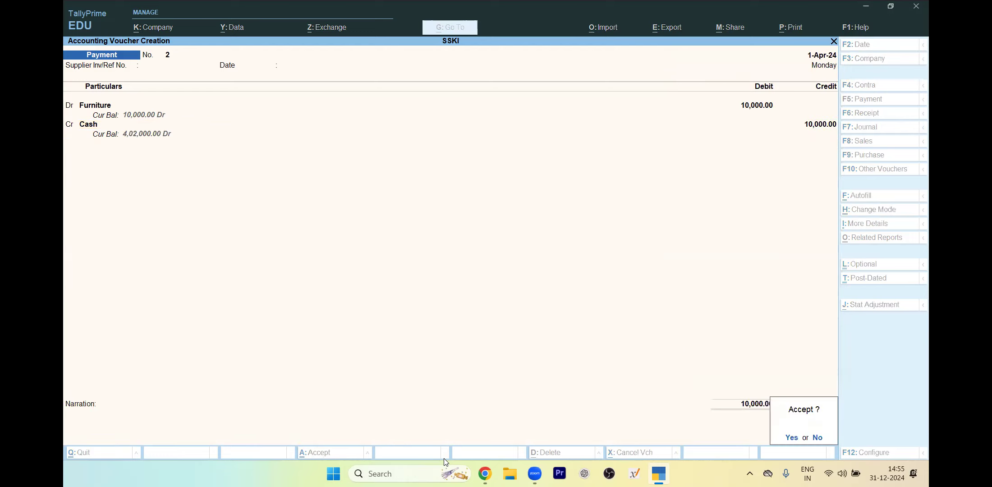
pyautogui.press('Return')
# - Check the expenses transaction in the practice paper and go to the first debit line of the new payment voucher
pyautogui.hotkey('alt', 'Tab')
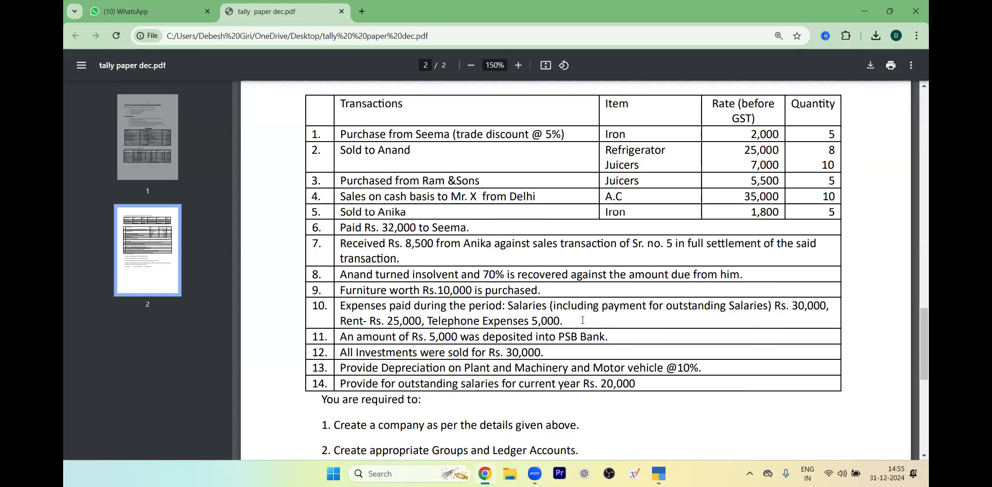
pyautogui.hotkey('alt', 'Tab')
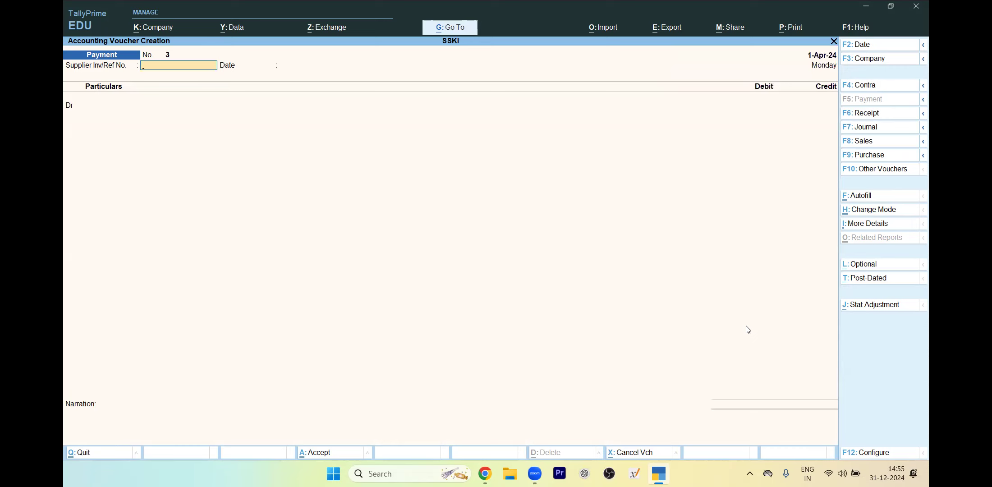
pyautogui.press('Return')
pyautogui.press('Return')
pyautogui.hotkey('alt', 'Tab')
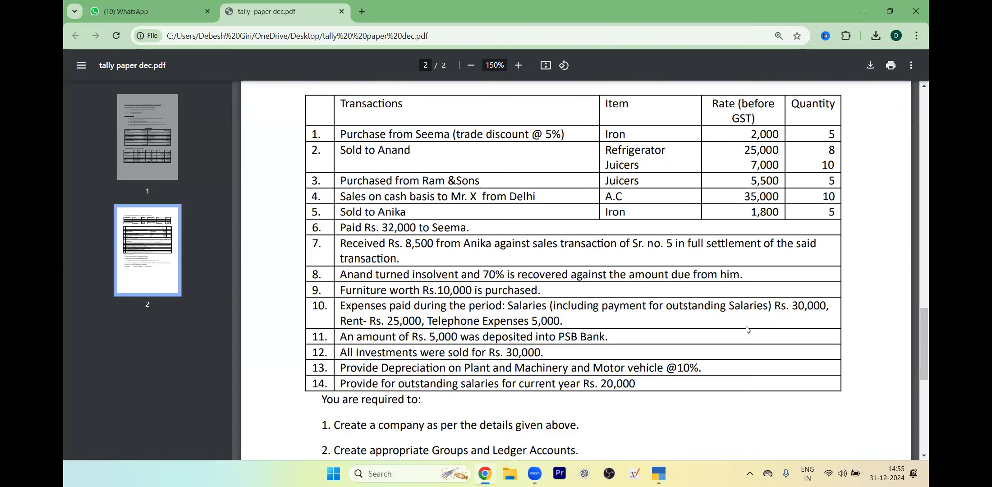
pyautogui.hotkey('alt', 'Tab')
# - Start a Salary ledger under Indirect Expenses from the payment's first debit line
pyautogui.write('Sa')
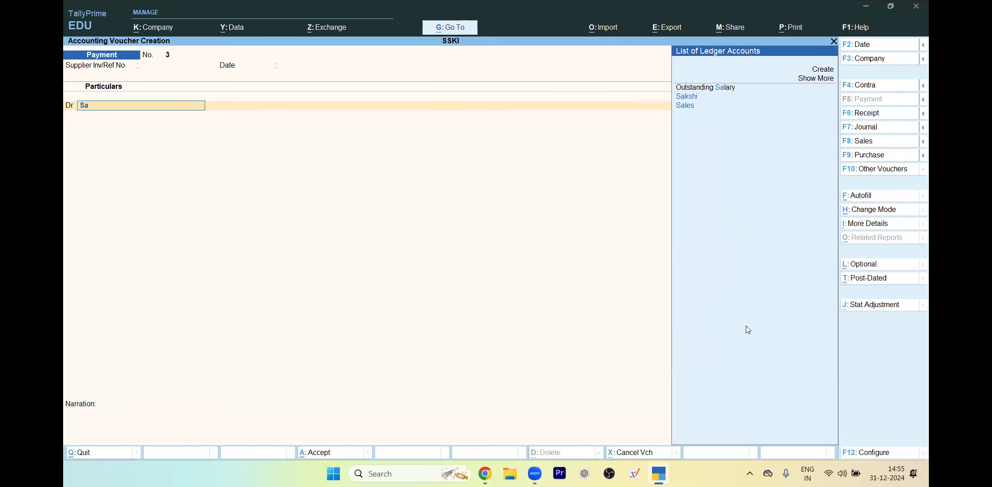
pyautogui.write('l')
pyautogui.hotkey('alt', 'c')
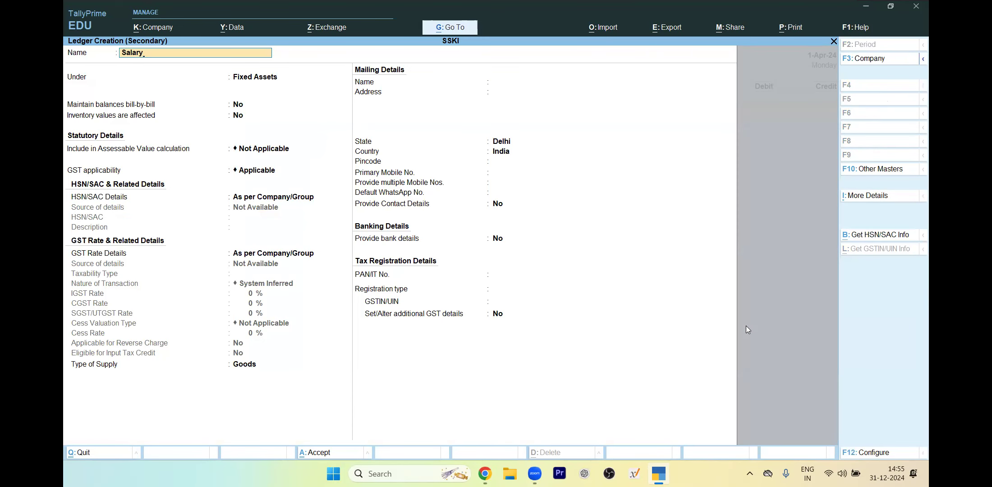
pyautogui.press('Return')
pyautogui.press('Down')
pyautogui.press('Down')
pyautogui.press('Down')
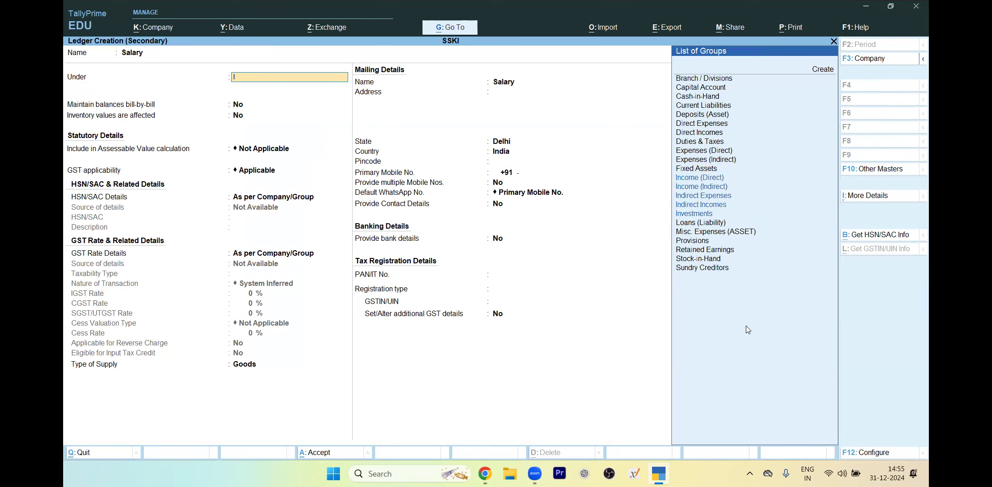
pyautogui.press('Return')
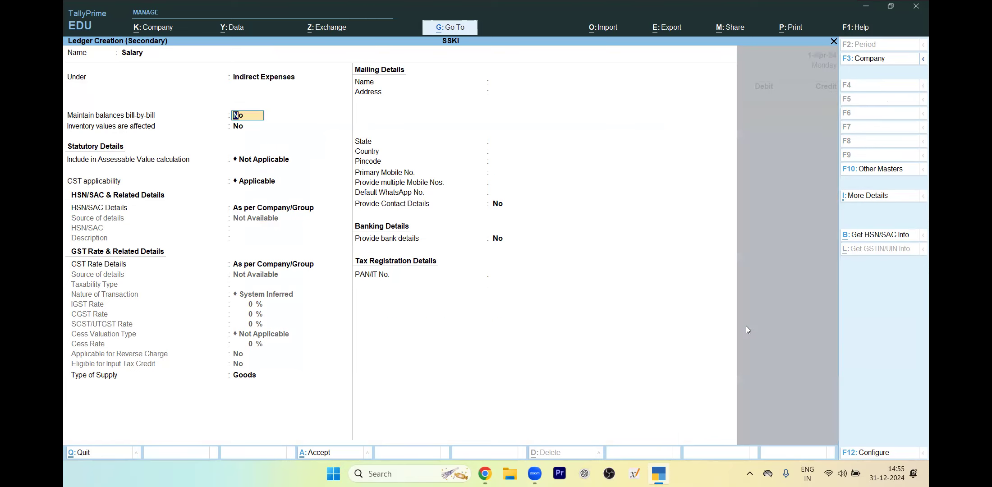
# - Set the Salary ledger's GST applicability to Not Applicable and save the ledger
pyautogui.press('Return')
pyautogui.press('Return')
pyautogui.press('Return')
pyautogui.press('Return')
pyautogui.press('Return')
pyautogui.press('Return')
pyautogui.press('Return')
pyautogui.press('BackSpace')
pyautogui.press('BackSpace')
pyautogui.press('BackSpace')
pyautogui.press('BackSpace')
pyautogui.press('Down')
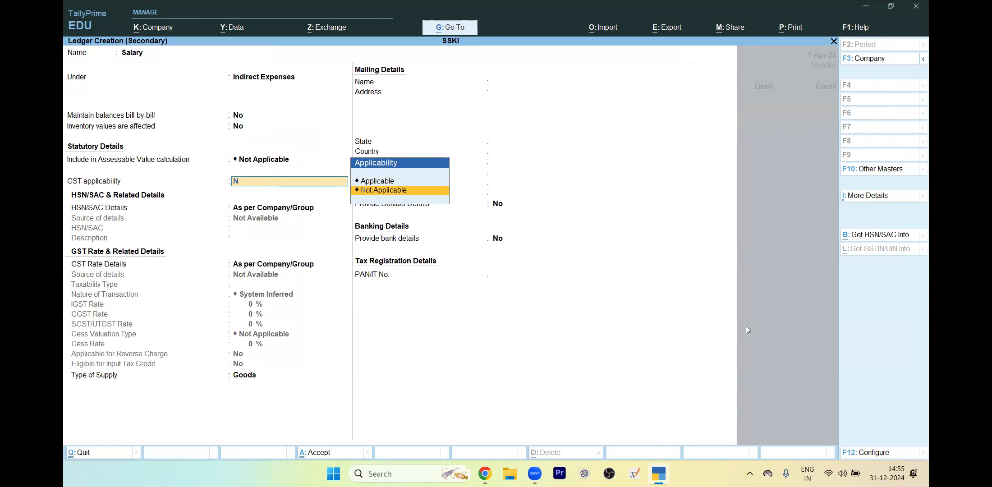
pyautogui.press('Return')
pyautogui.hotkey('ctrl', 'a')
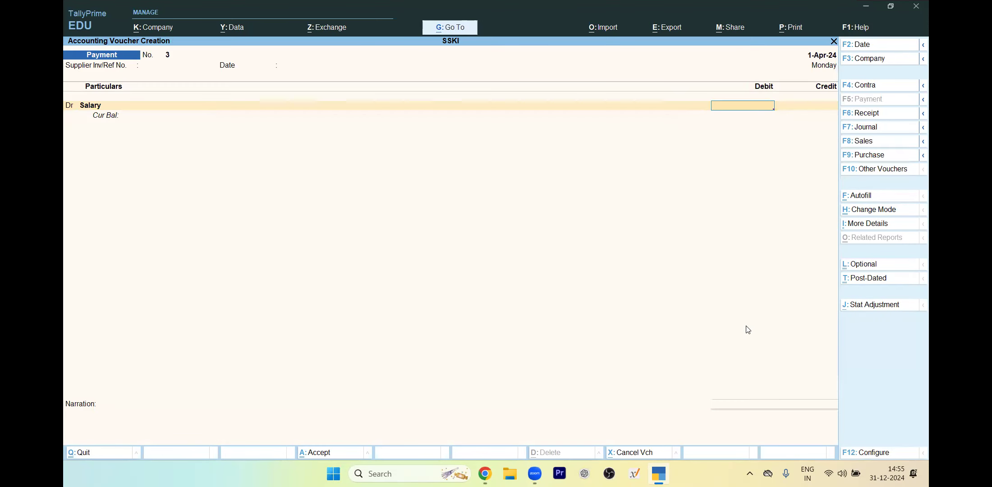
# - Check the outstanding salaries in the practice paper's balance sheet and debit Salary with 10,000.00 in the payment voucher
pyautogui.hotkey('alt', 'Tab')
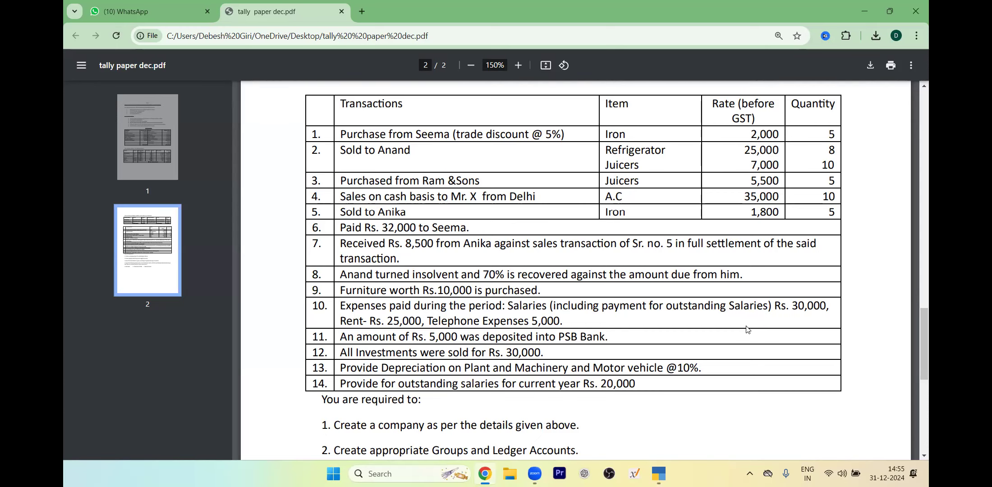
pyautogui.moveTo(922, 365); pyautogui.dragTo(910, 174)
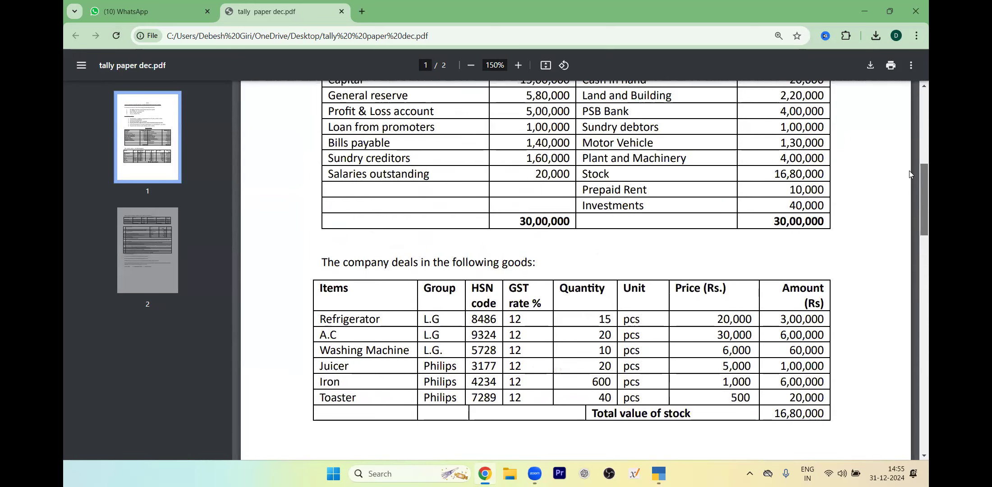
pyautogui.scroll(4, 911, 194)
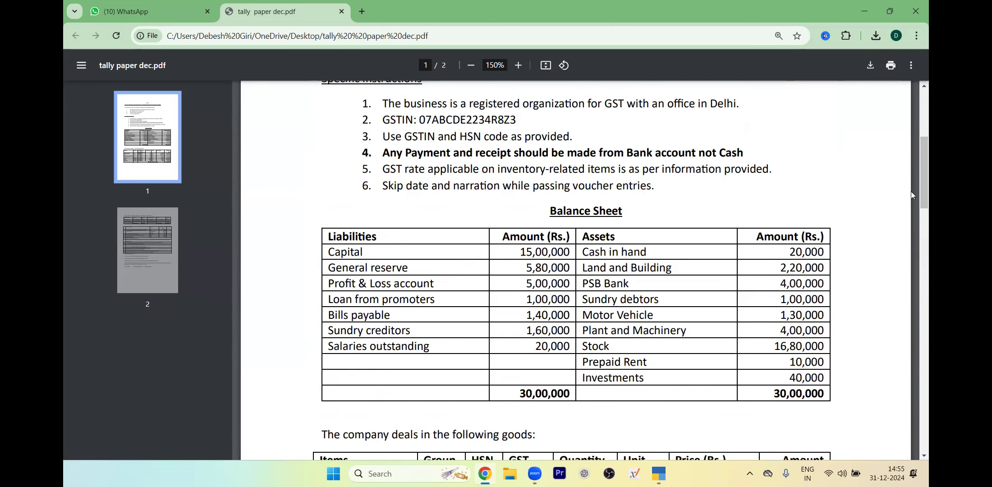
pyautogui.hotkey('alt', 'Tab')
pyautogui.write('30')
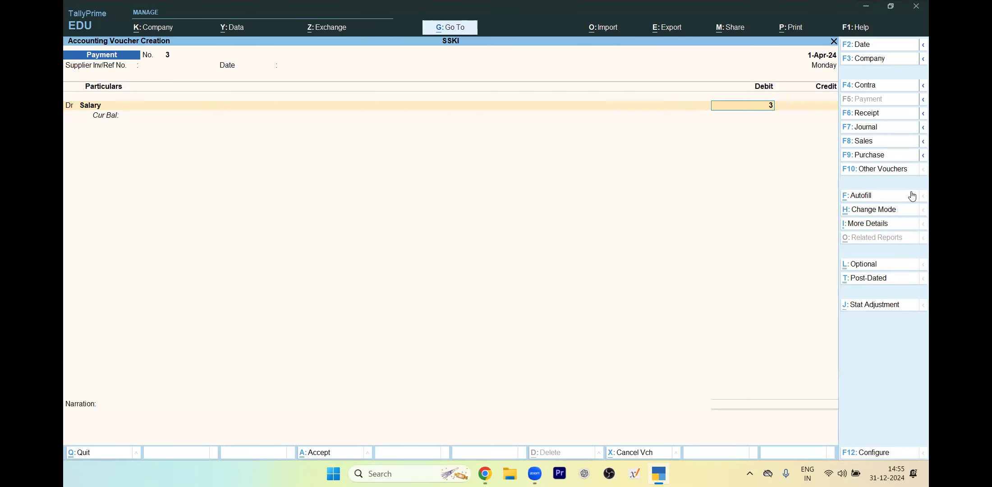
pyautogui.press('BackSpace')
pyautogui.press('BackSpace')
pyautogui.write('10000')
pyautogui.press('Return')
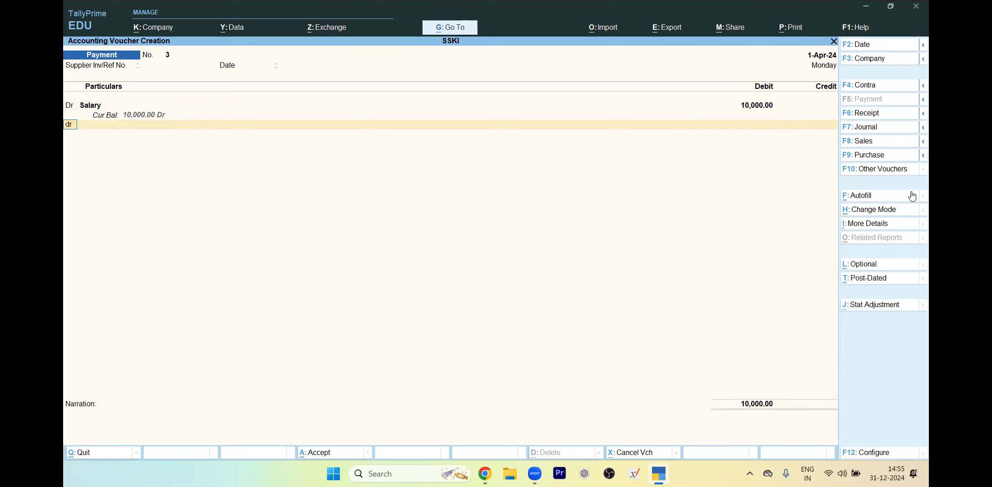
# - Add Outstanding Salary as the second debit line of the payment with an amount of 20,000.00
pyautogui.press('Return')
pyautogui.write('O')
pyautogui.press('Down')
pyautogui.press('Down')
pyautogui.press('Down')
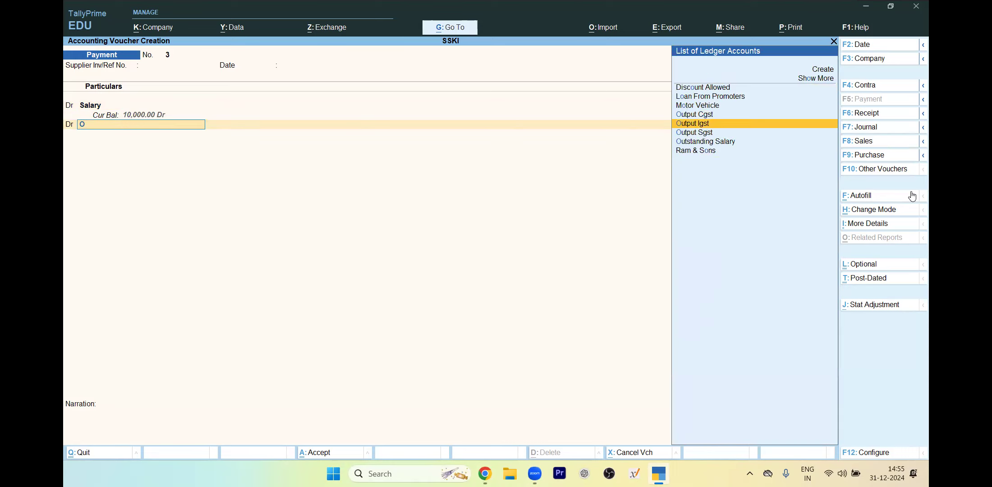
pyautogui.press('Return')
pyautogui.write('2000')
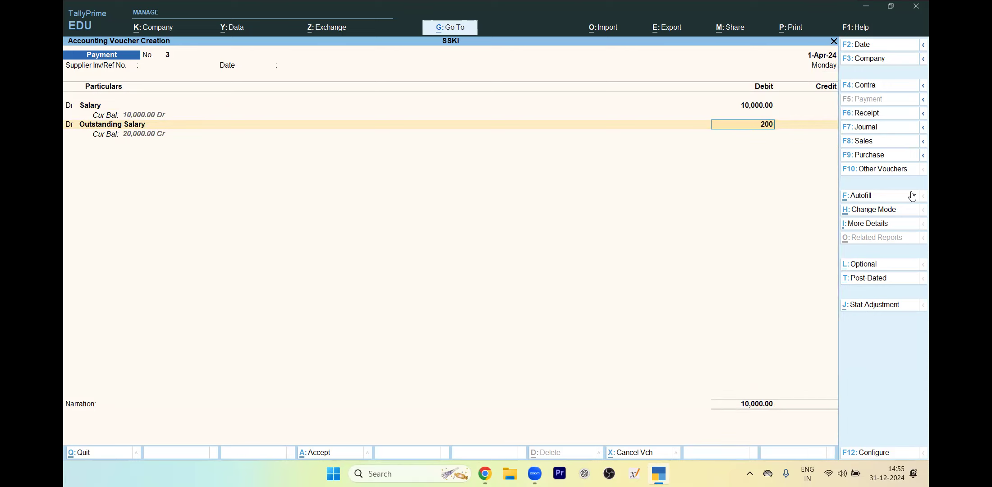
pyautogui.press('Return')
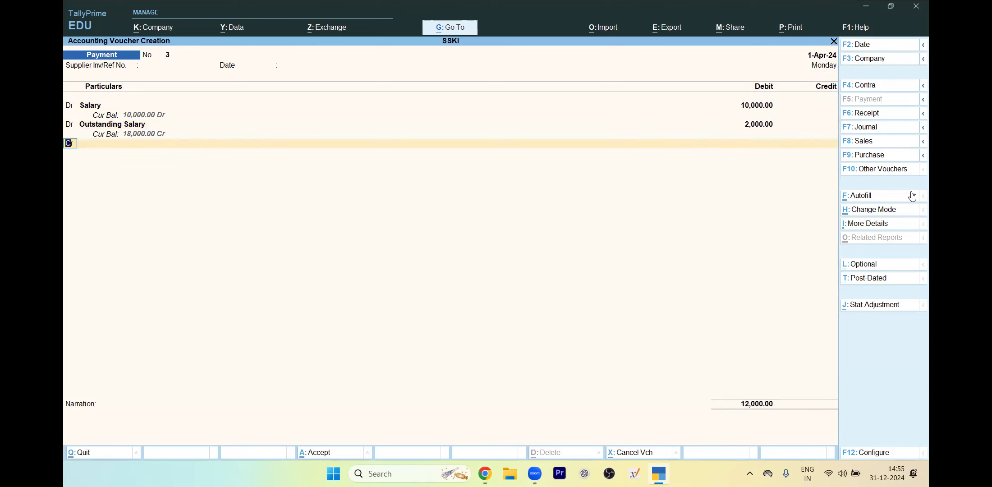
pyautogui.press('BackSpace')
pyautogui.write('20,000')
pyautogui.press('Return')
# - Check the rent expense in the practice paper and create a Rent ledger under Indirect Expenses from the third debit line
pyautogui.write('dr')
pyautogui.press('Return')
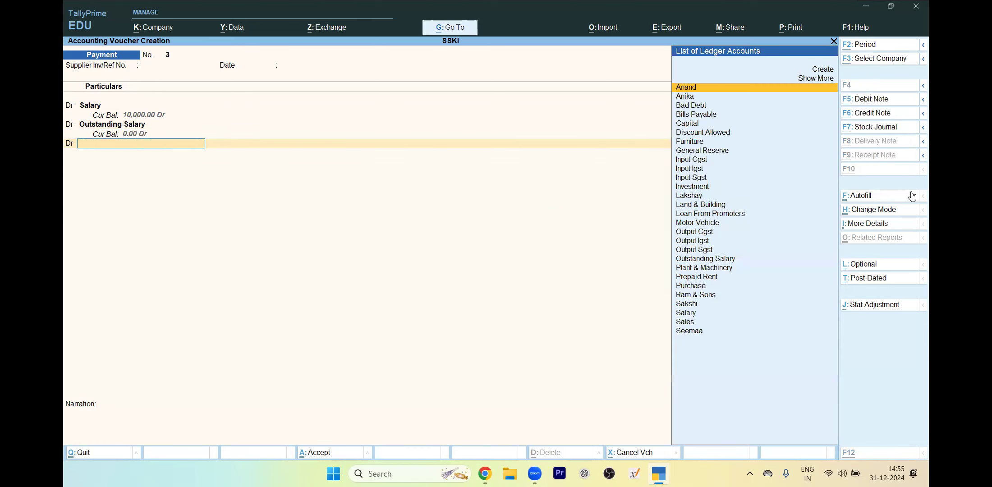
pyautogui.hotkey('alt', 'Tab')
pyautogui.moveTo(927, 154); pyautogui.dragTo(928, 342)
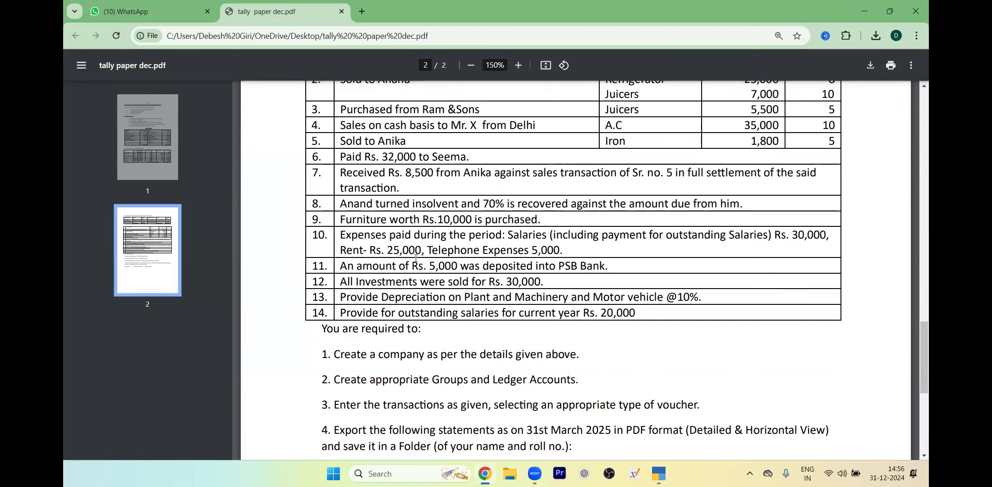
pyautogui.hotkey('alt', 'Tab')
pyautogui.write('Re')
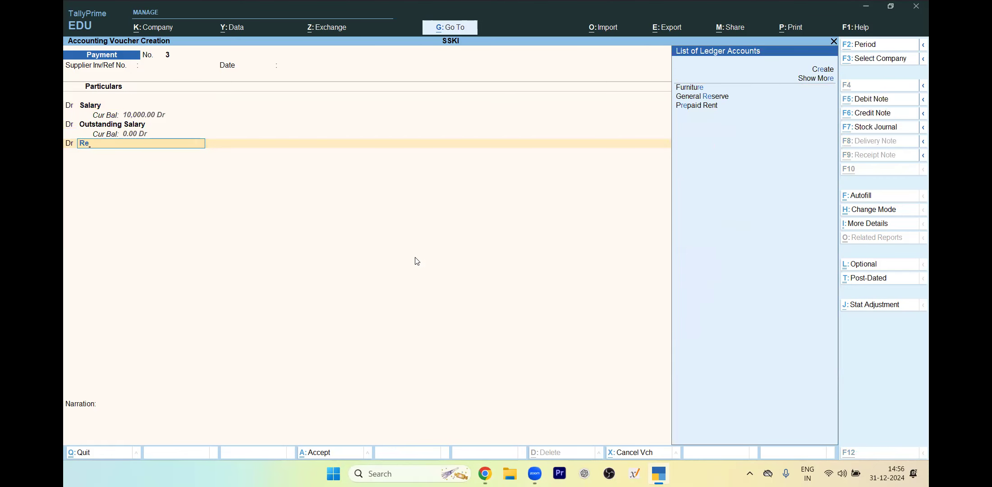
pyautogui.hotkey('alt', 'c')
pyautogui.write('nt')
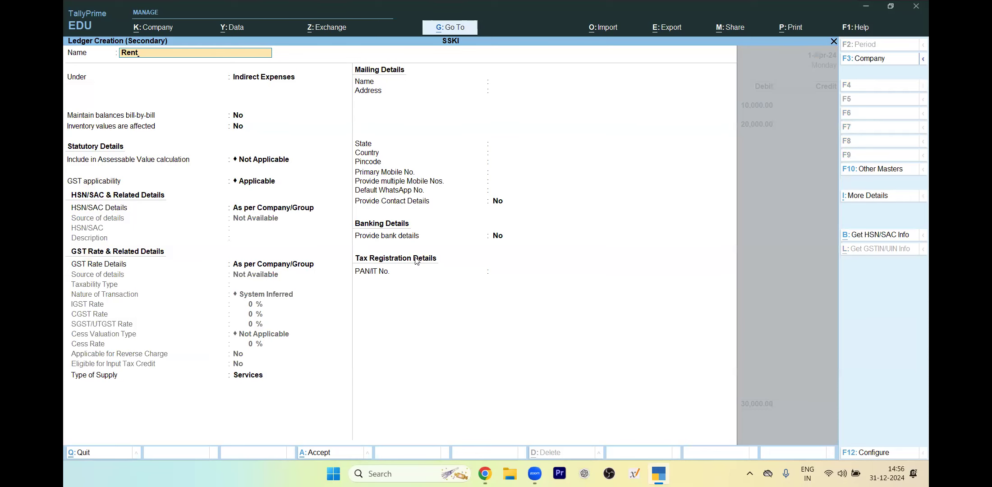
pyautogui.press('Return')
pyautogui.hotkey('ctrl', 'a')
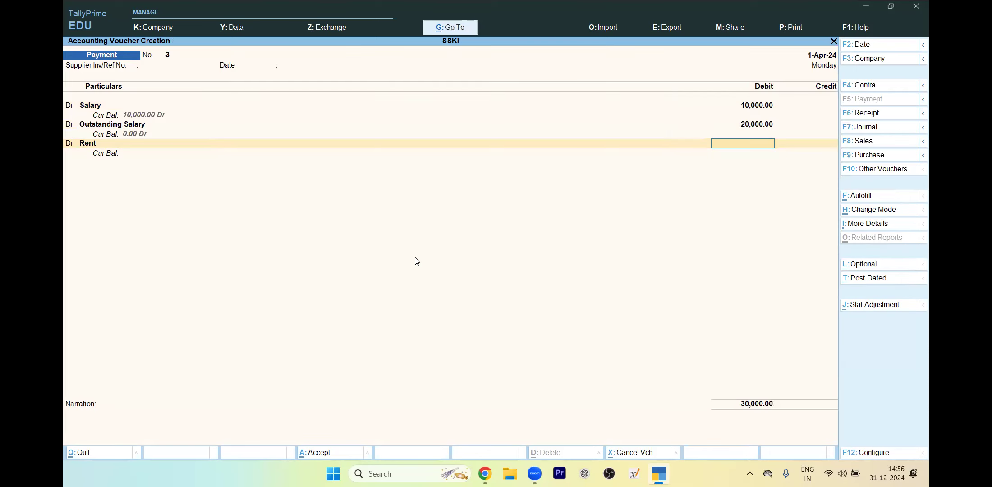
# - Debit Rent with 25,000.00 and accept the GST rate details as per Masters/Company
pyautogui.write('25000')
pyautogui.press('Return')
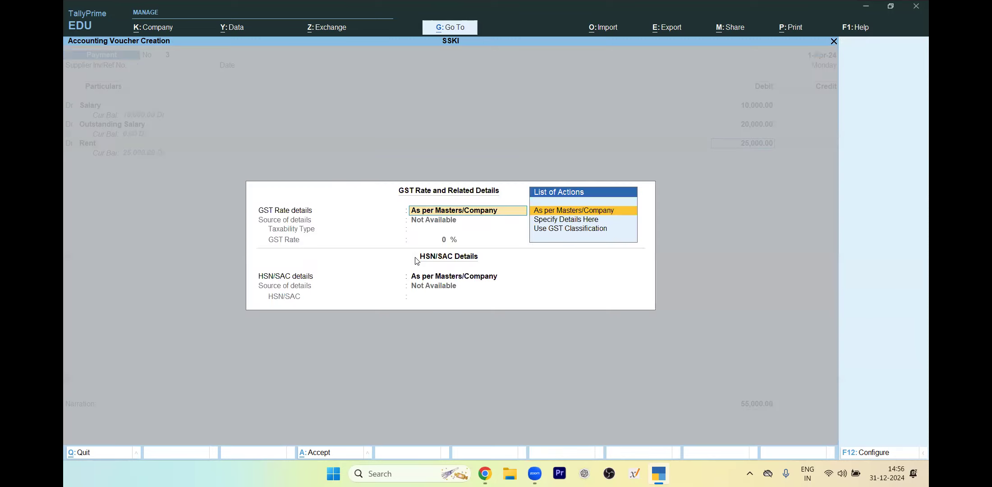
pyautogui.hotkey('ctrl', 'a')
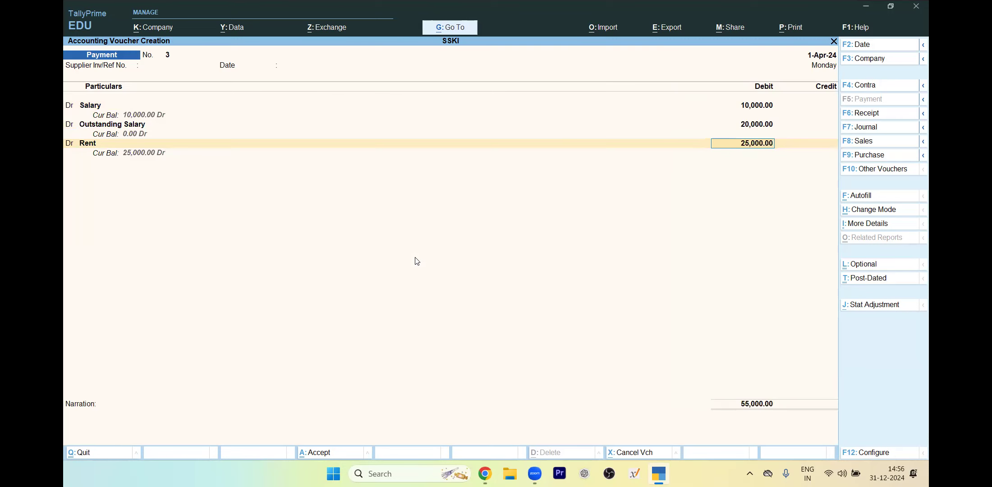
# - Alter the Rent ledger from the voucher so its GST applicability is Not Applicable, and go on to the next voucher line
pyautogui.hotkey('shift', 'Tab')
pyautogui.hotkey('ctrl', 'Return')
pyautogui.press('Return')
pyautogui.press('Return')
pyautogui.press('Return')
pyautogui.write('n')
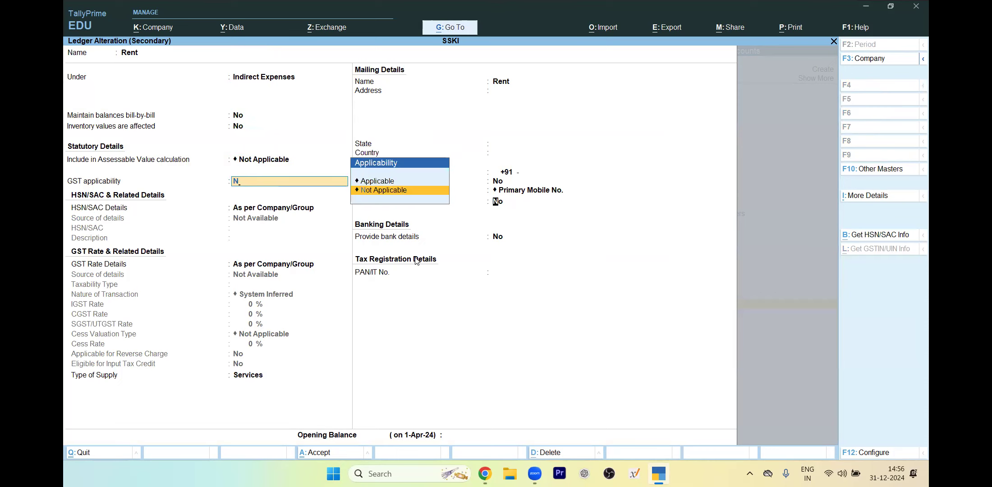
pyautogui.press('Return')
pyautogui.hotkey('ctrl', 'a')
pyautogui.press('Return')
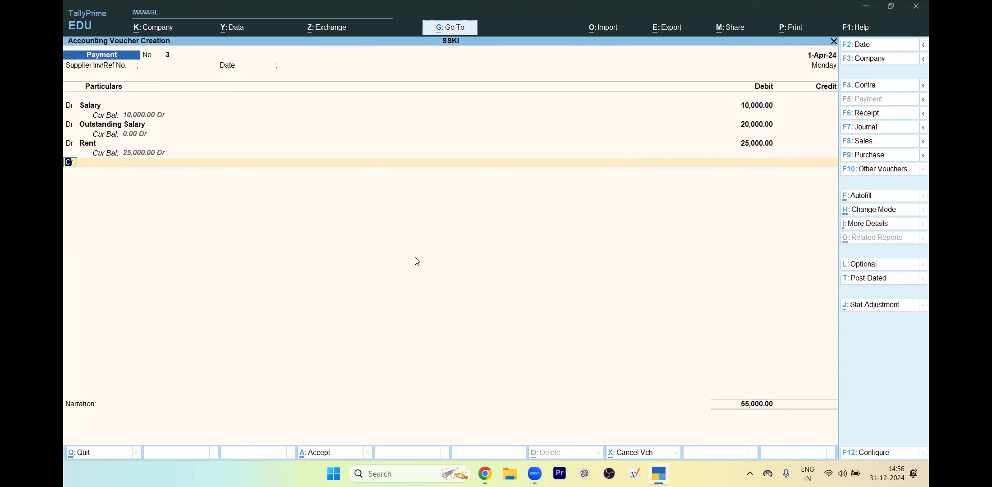
# - Start a new ledger named Telephone Exp from the fourth debit line of the payment
pyautogui.write('d')
pyautogui.press('Return')
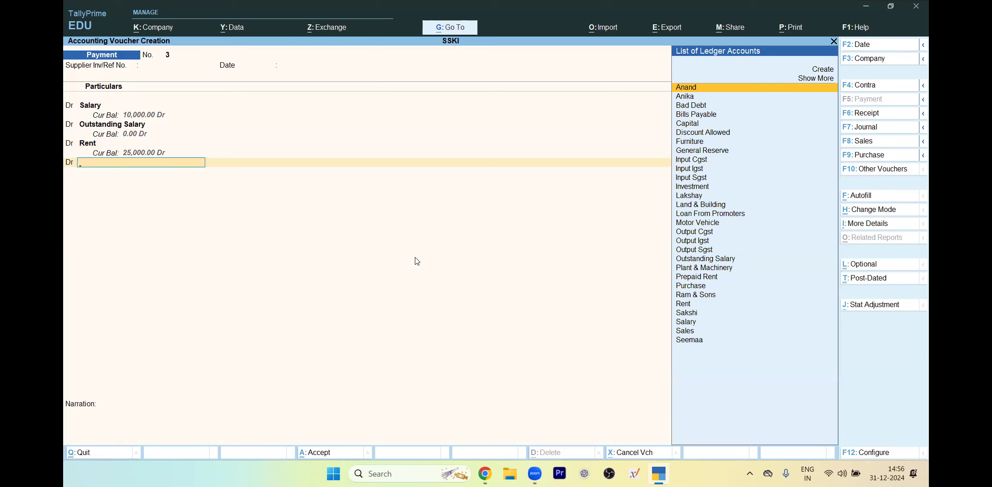
pyautogui.hotkey('alt', 'c')
pyautogui.write('Telephob')
pyautogui.press('BackSpace')
pyautogui.press('BackSpace')
pyautogui.write('ne e')
pyautogui.press('BackSpace')
pyautogui.write('Exp')
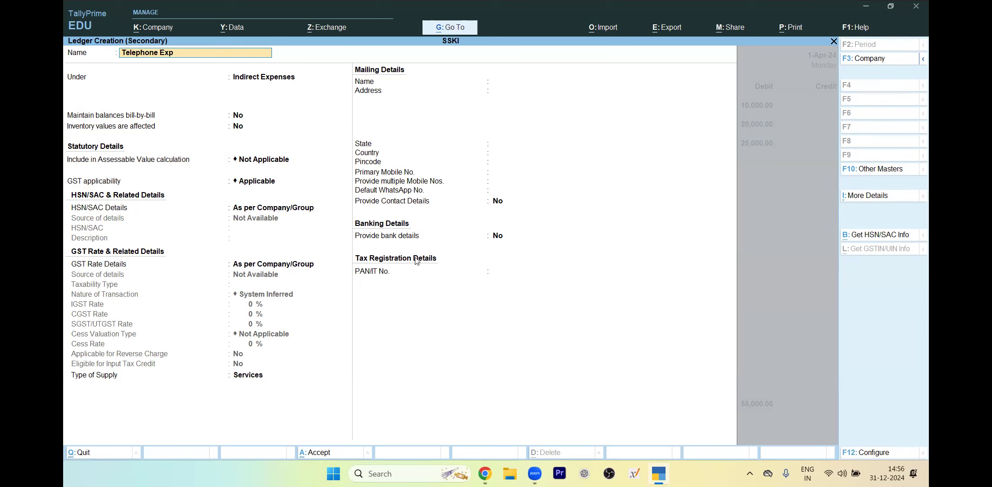
# - Keep Telephone Exp under Indirect Expenses, set its GST applicability to Not Applicable and save the ledger
pyautogui.press('Return')
pyautogui.press('Return')
pyautogui.press('Return')
pyautogui.press('Return')
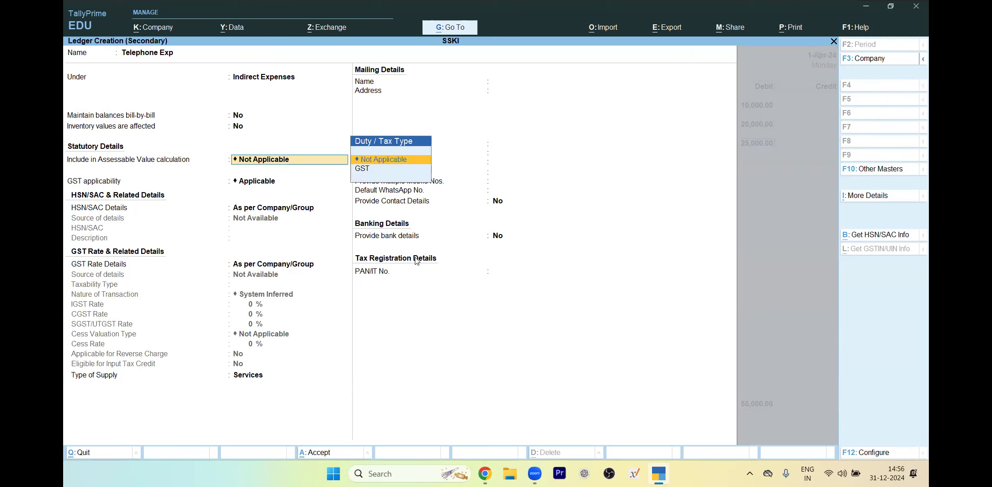
pyautogui.press('Return')
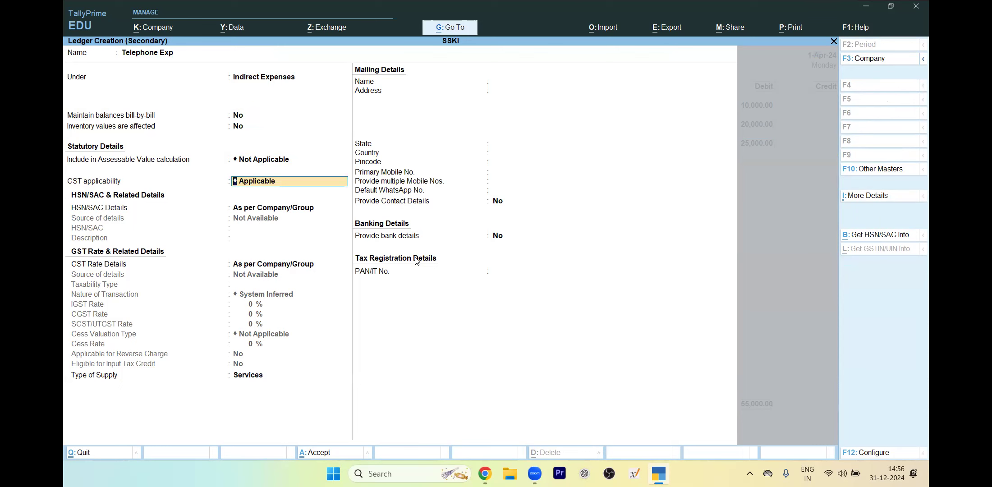
pyautogui.write('N')
pyautogui.press('Return')
pyautogui.hotkey('ctrl', 'a')
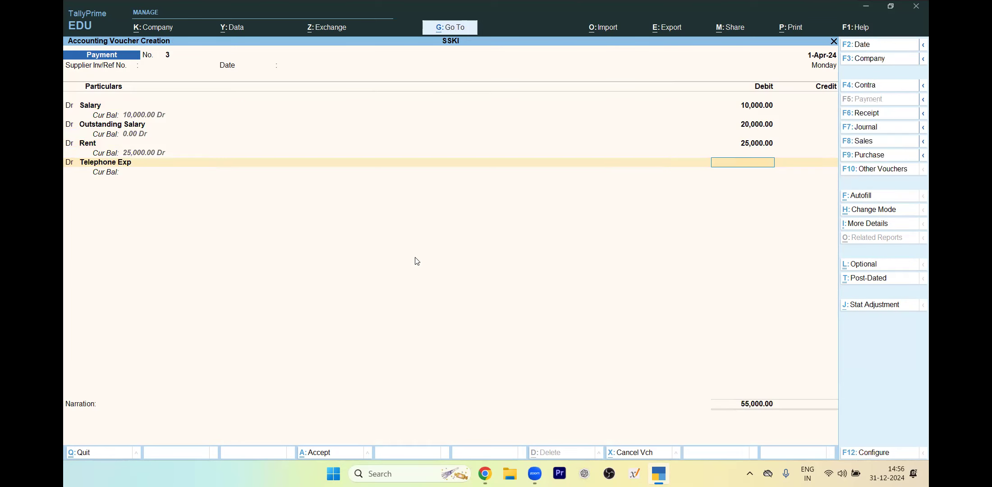
# - Check the telephone amount in the practice paper and debit Telephone Exp with 5,000.00
pyautogui.hotkey('alt', 'Tab')
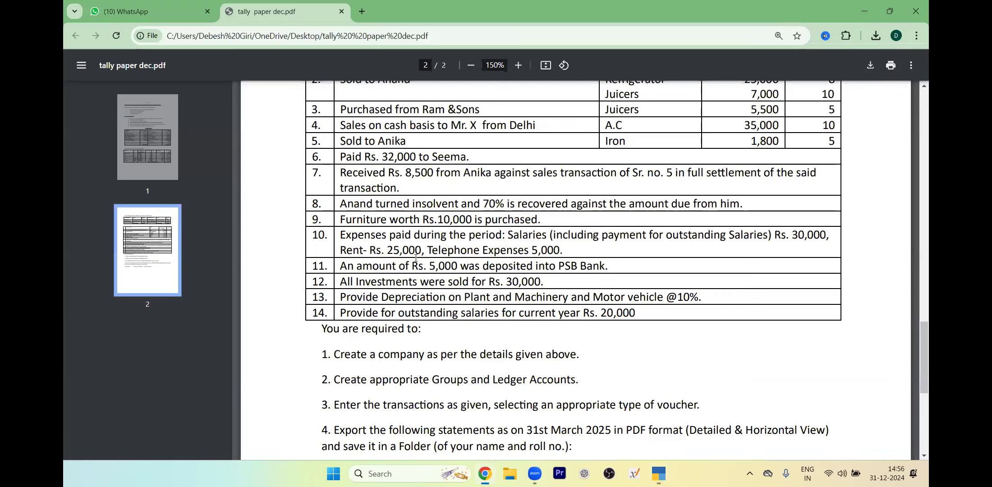
pyautogui.hotkey('alt', 'Tab')
pyautogui.write('5000')
pyautogui.press('Return')
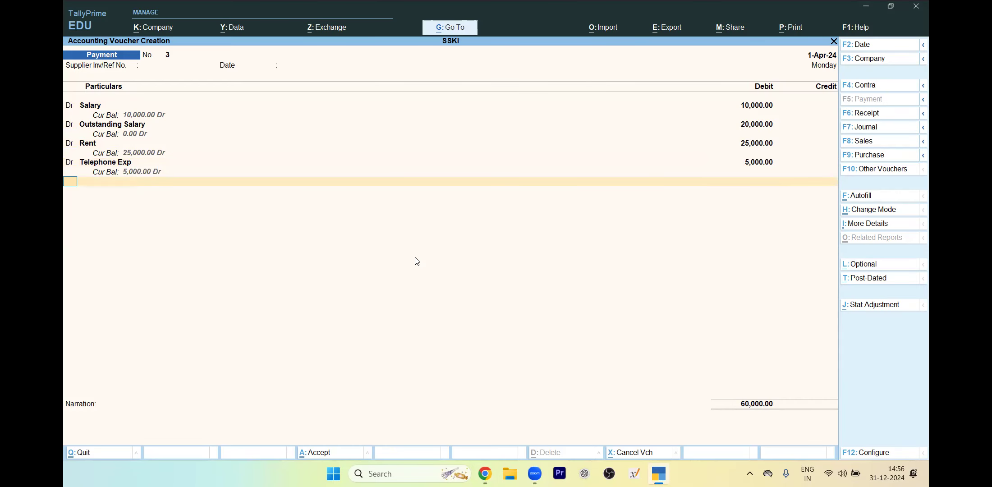
# - Credit Psb Bank with 60,000.00, accept the cheque allocation dated 1-Apr-24 and save the payment voucher
pyautogui.press('BackSpace')
pyautogui.press('Return')
pyautogui.press('Return')
pyautogui.write('Ps')
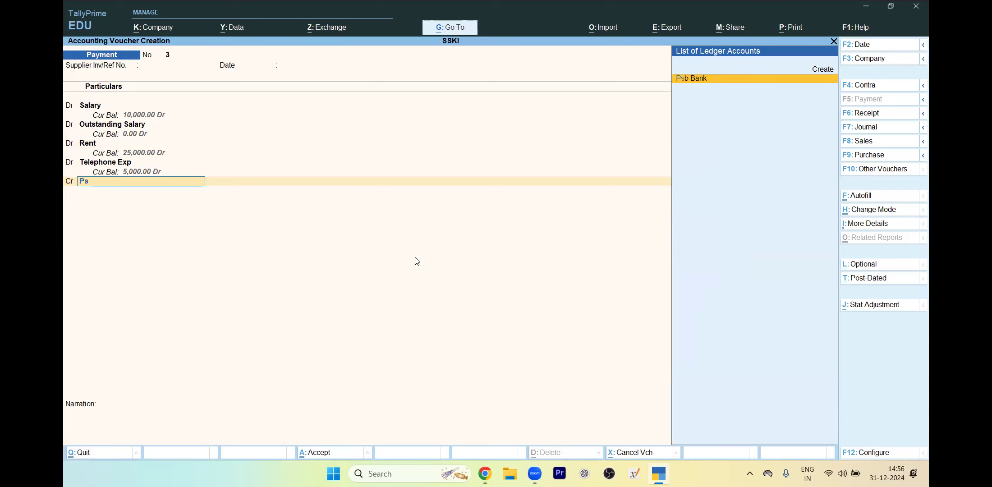
pyautogui.press('Return')
pyautogui.press('Return')
pyautogui.press('Return')
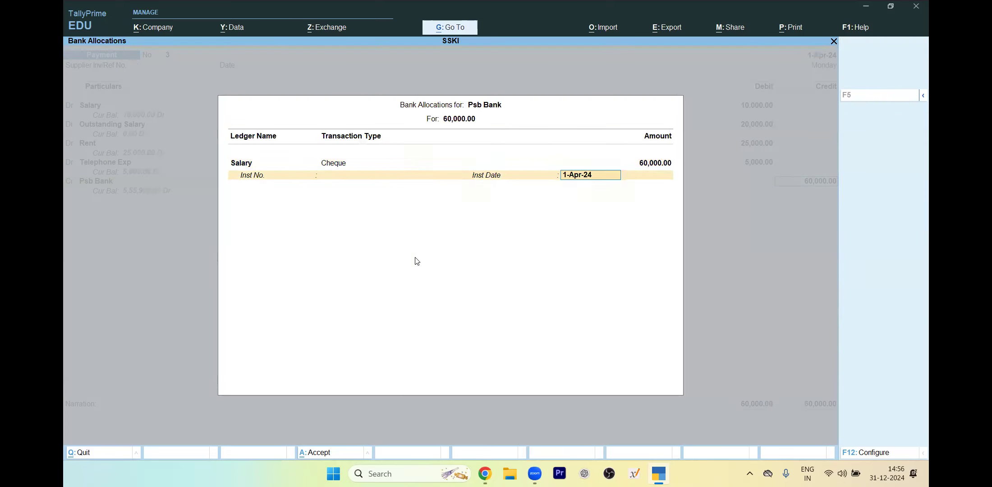
pyautogui.press('Return')
pyautogui.press('Return')
pyautogui.press('Return')
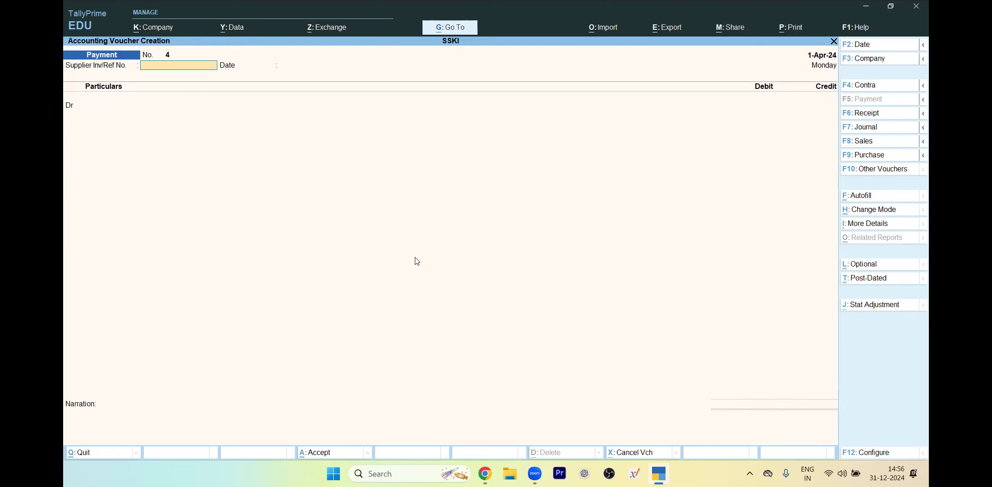
# - Check the bank deposit in the practice paper, then credit Cash and debit Psb Bank with 5,000.00 in a contra voucher
pyautogui.hotkey('alt', 'Tab')
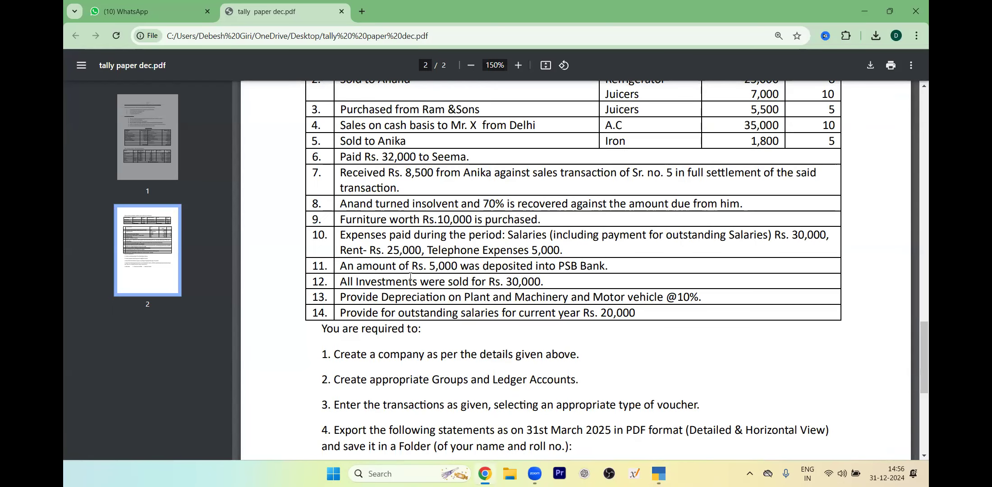
pyautogui.hotkey('alt', 'Tab')
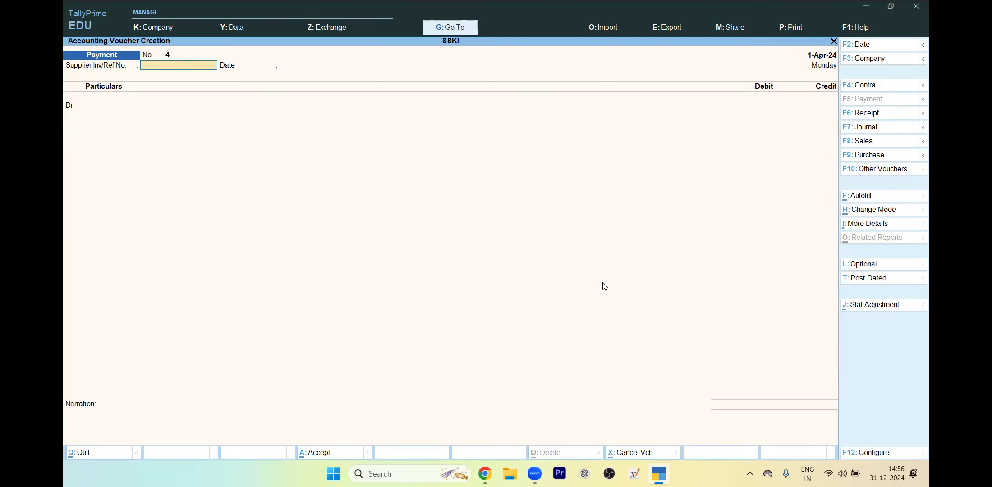
pyautogui.press('F4')
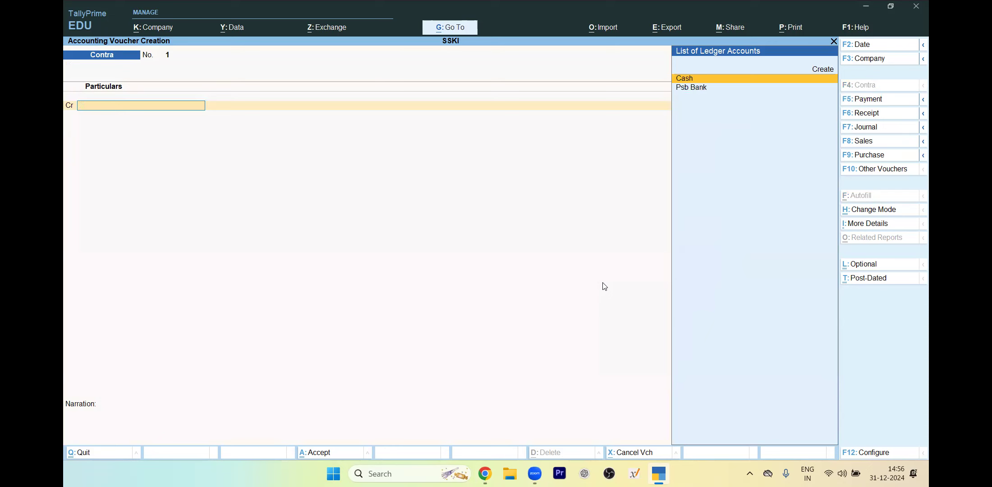
pyautogui.press('Return')
pyautogui.hotkey('alt', 'Tab')
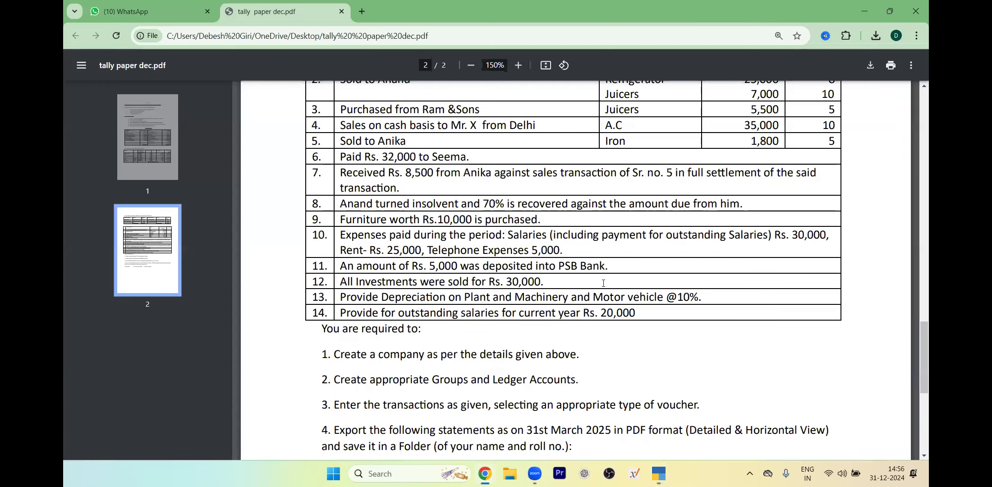
pyautogui.write('000')
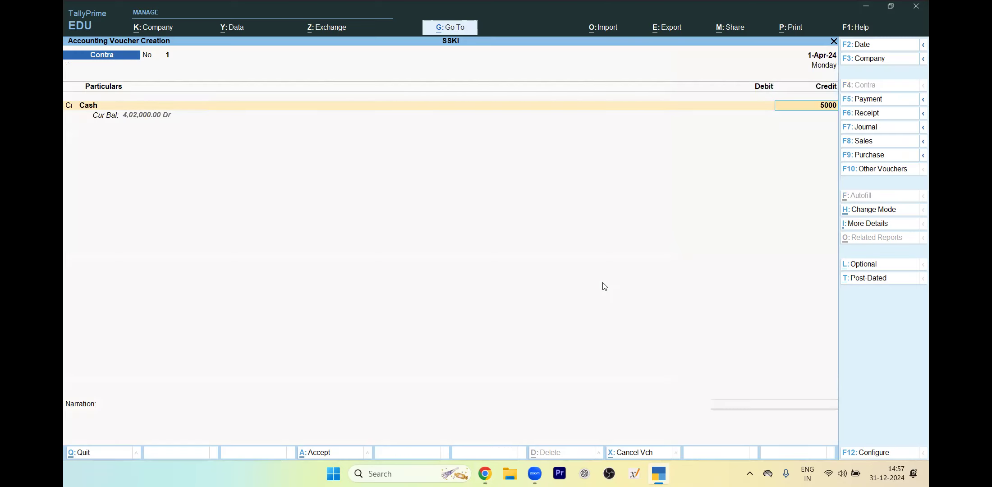
pyautogui.press('Return')
pyautogui.press('Down')
pyautogui.press('Return')
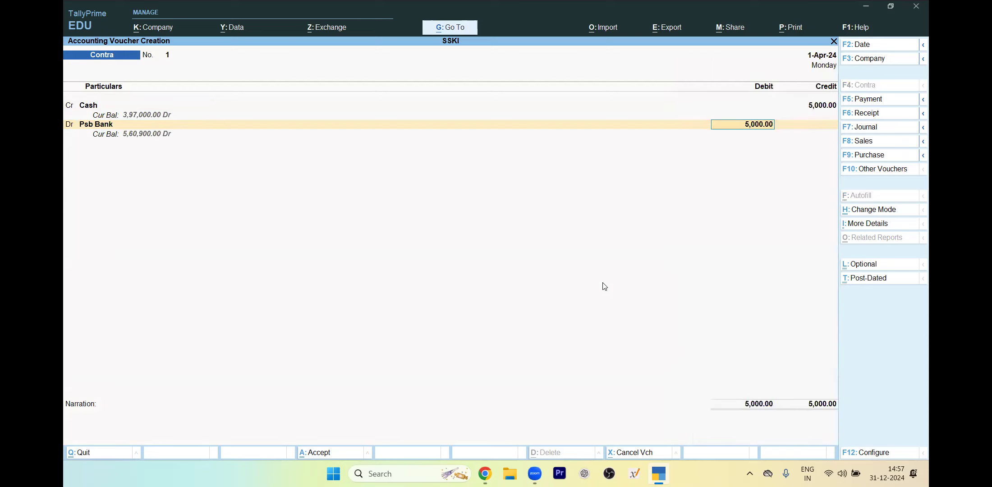
# - Accept the Psb Bank cash allocation with the denominations left blank and save the contra voucher
pyautogui.press('Return')
pyautogui.press('Return')
pyautogui.press('Return')
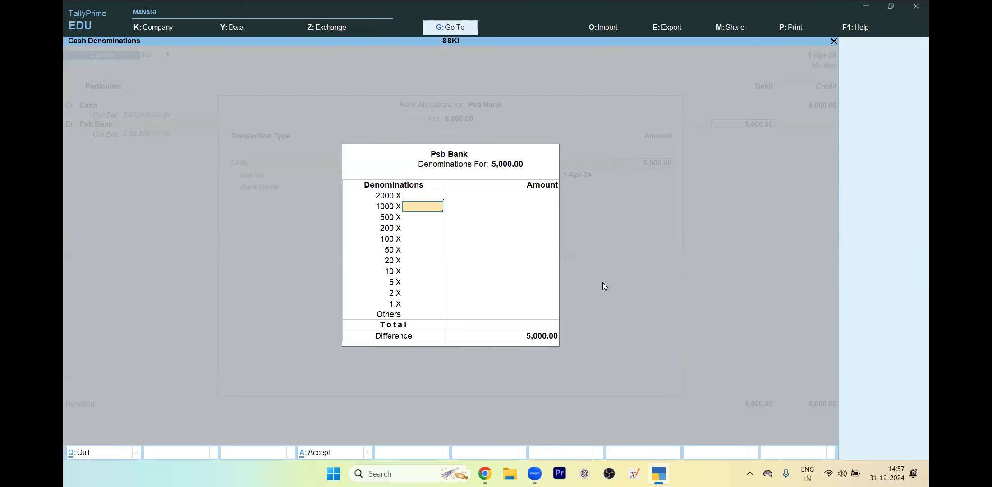
pyautogui.hotkey('ctrl', 'a')
pyautogui.press('Return')
pyautogui.press('Return')
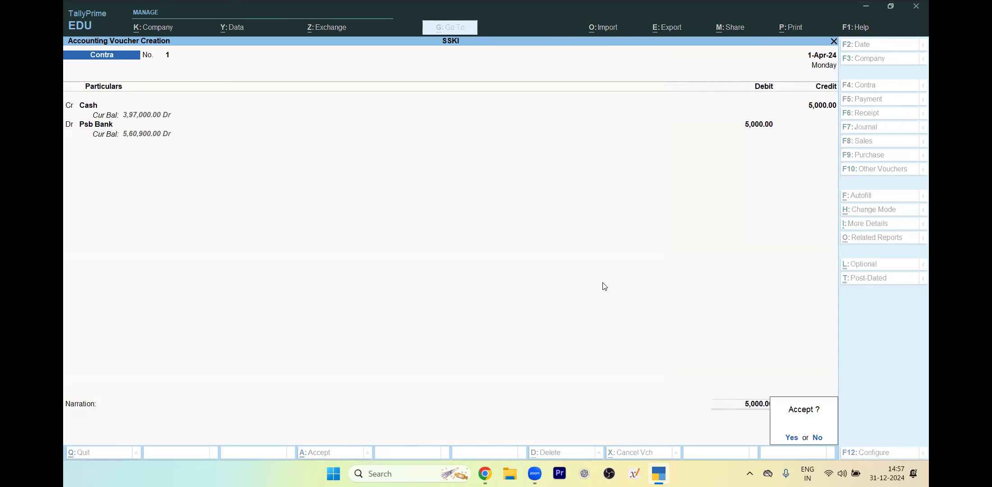
pyautogui.press('Return')
# - Check the investment sale in the practice paper and credit Investment with 40,000.00 in a new receipt voucher
pyautogui.hotkey('alt', 'Tab')
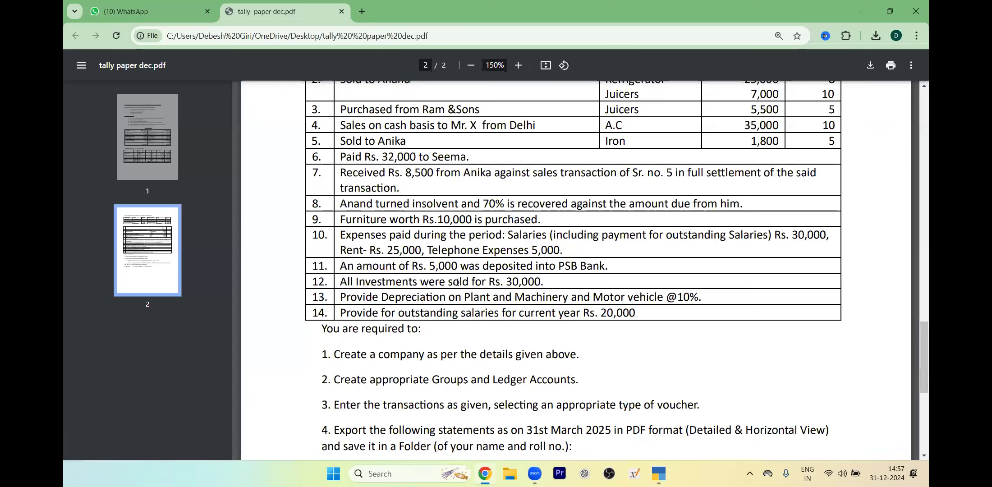
pyautogui.hotkey('alt', 'Tab')
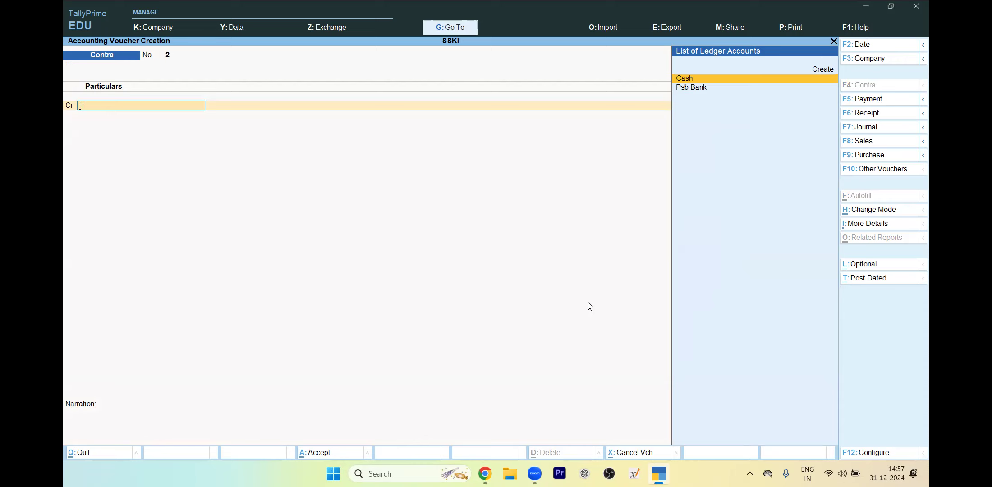
pyautogui.press('F6')
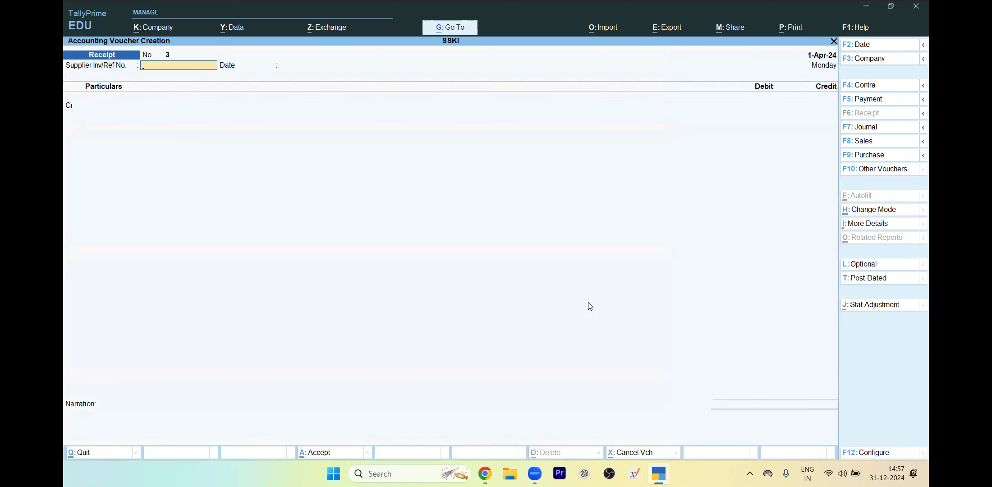
pyautogui.press('Return')
pyautogui.press('Return')
pyautogui.write('inv')
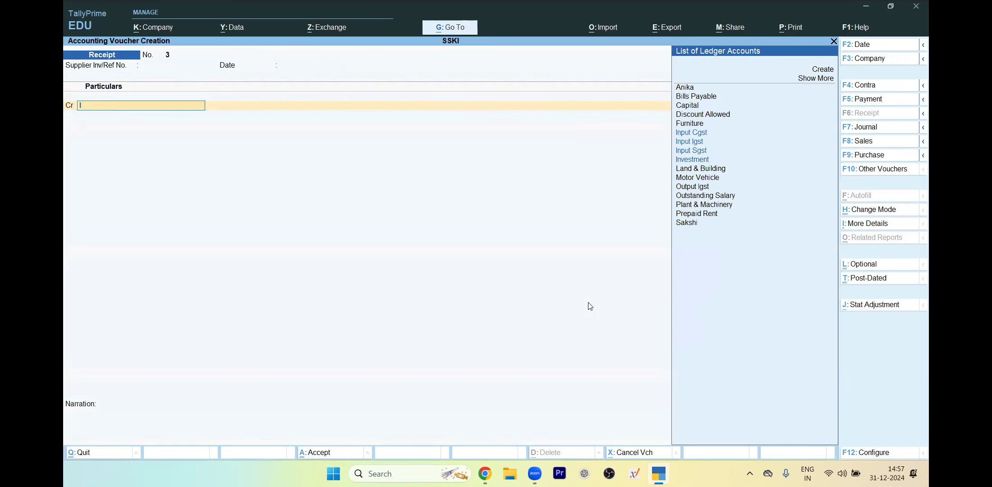
pyautogui.press('Return')
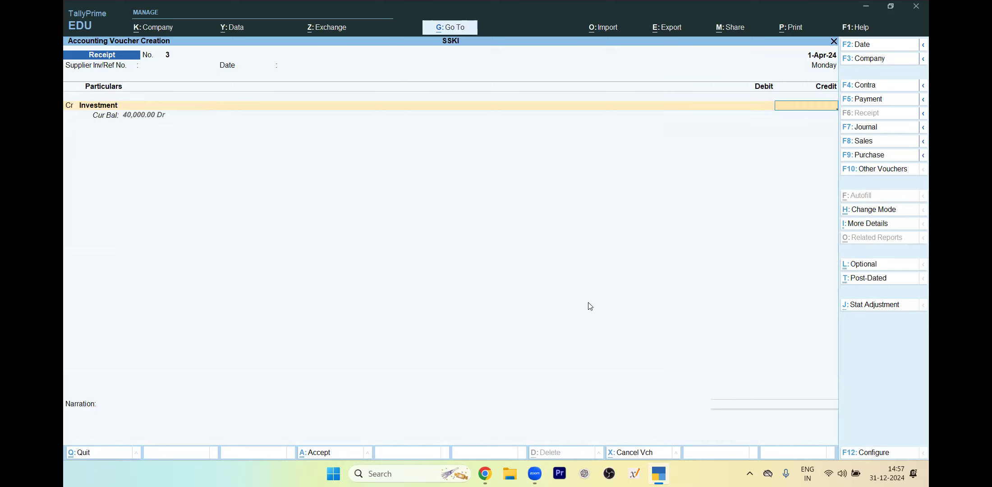
pyautogui.write('40000')
pyautogui.press('Return')
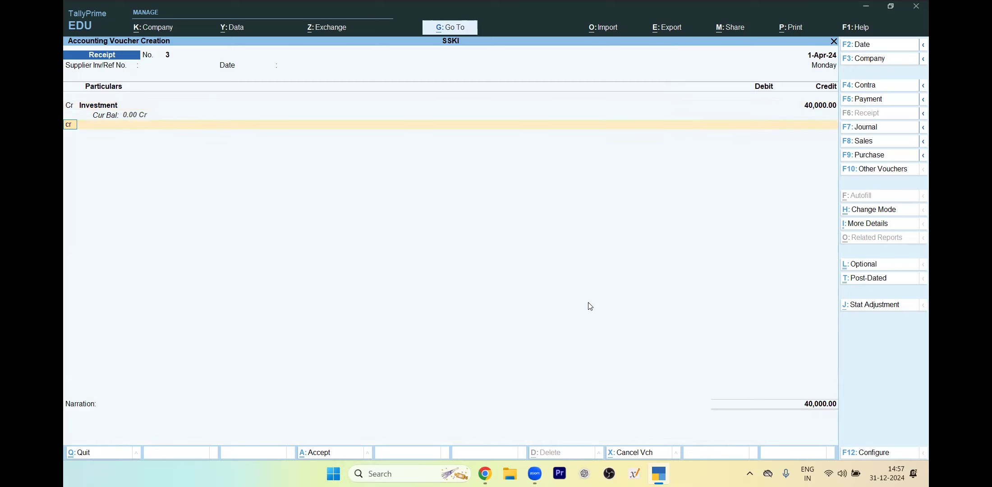
pyautogui.write('cr')
pyautogui.press('Return')
pyautogui.write('P')
pyautogui.press('Down')
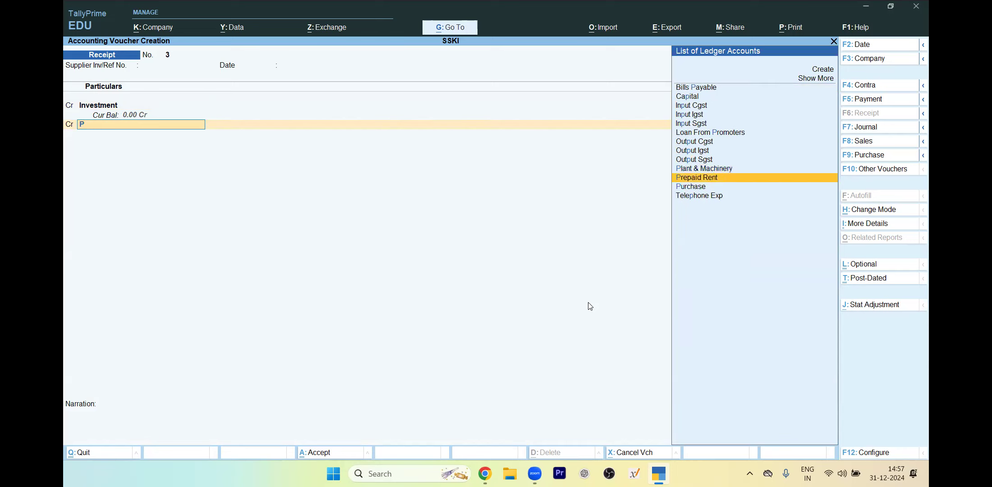
pyautogui.press('Up')
pyautogui.press('Up')
pyautogui.press('Up')
pyautogui.press('Up')
pyautogui.press('Up')
pyautogui.press('Down')
pyautogui.press('Down')
pyautogui.press('Down')
pyautogui.press('Down')
pyautogui.press('Down')
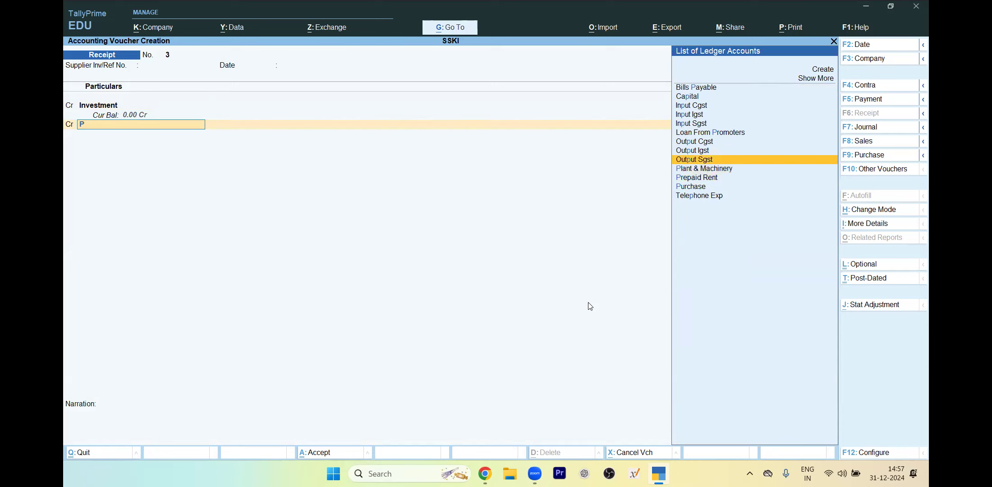
pyautogui.press('BackSpace')
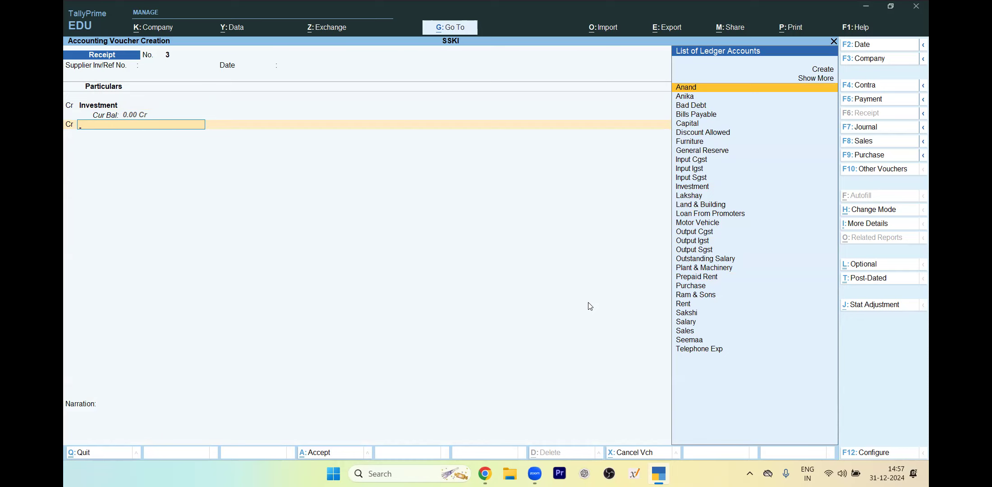
# - Switch the receipt's second line to a debit entry and choose Cash as its ledger
pyautogui.write('cash')
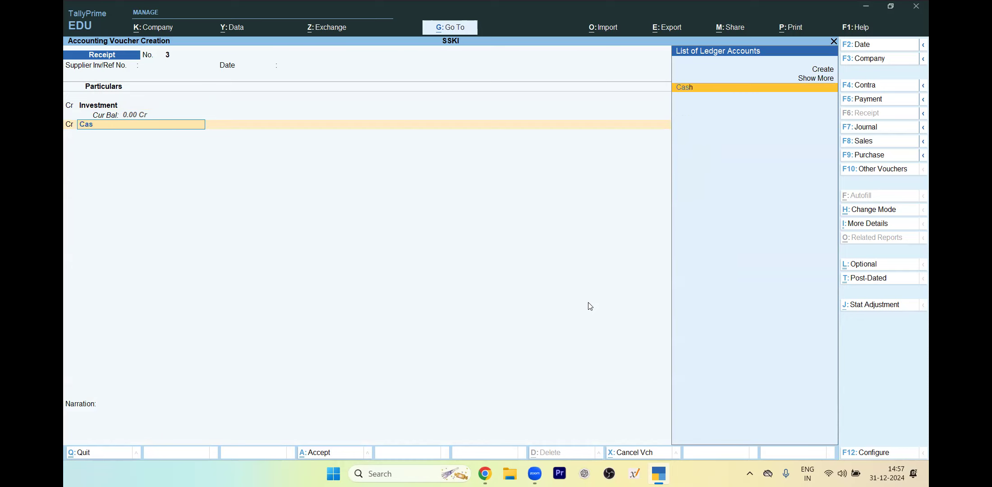
pyautogui.press('Return')
pyautogui.press('BackSpace')
pyautogui.press('BackSpace')
pyautogui.write('d')
pyautogui.press('Return')
pyautogui.press('Return')
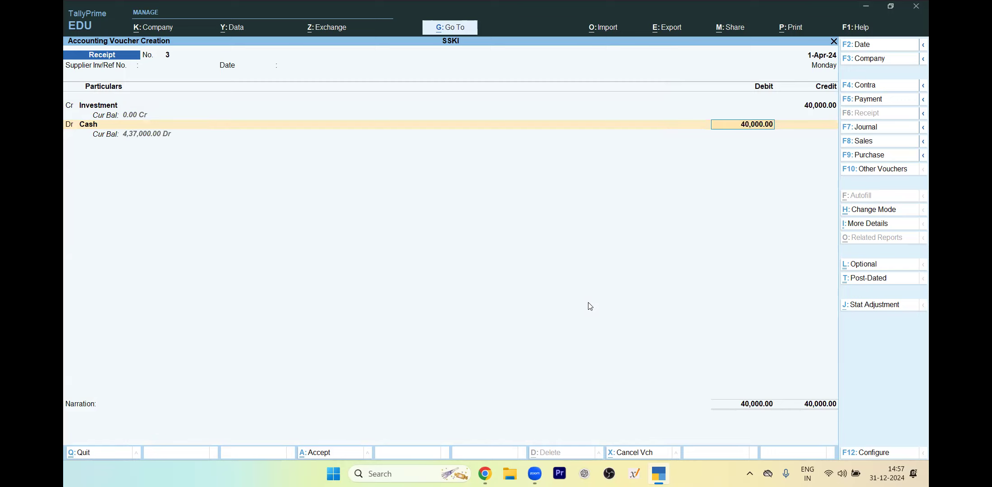
pyautogui.write('60,000')
pyautogui.press('Return')
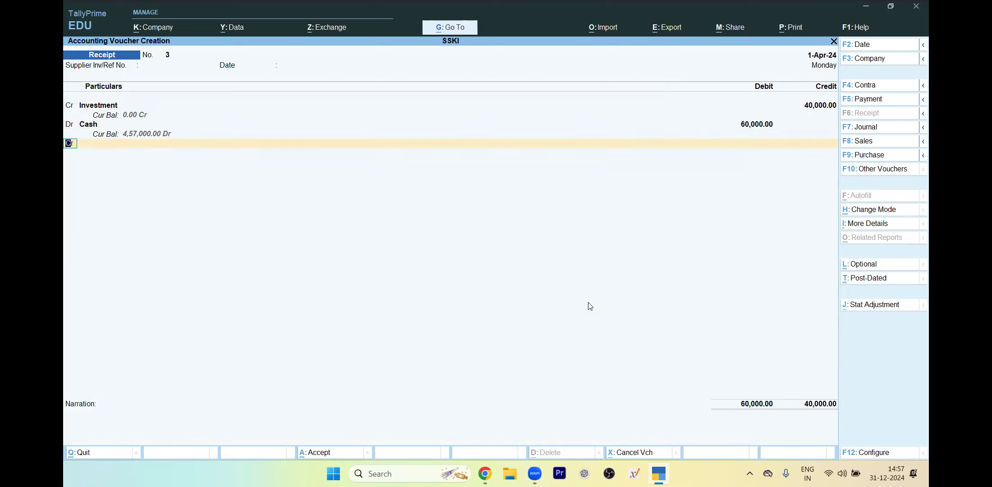
pyautogui.press('Return')
pyautogui.write('P')
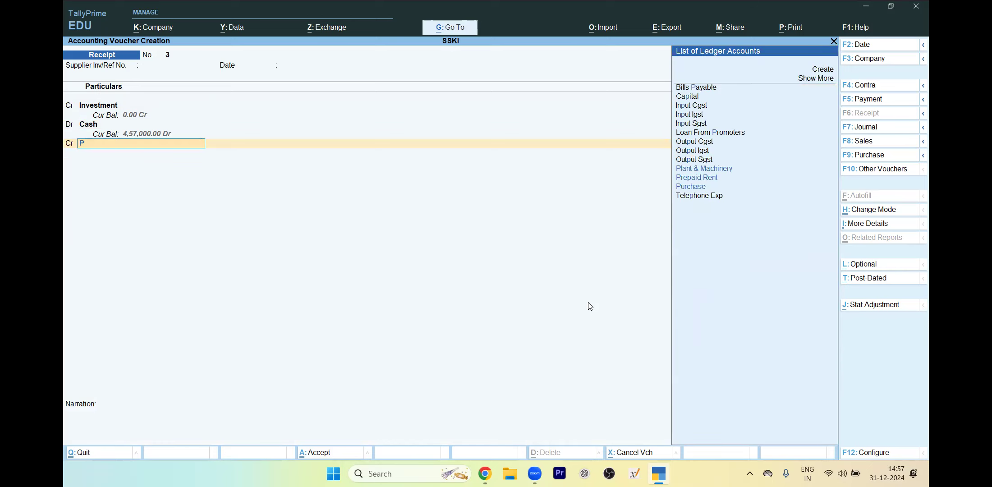
pyautogui.press('Down')
pyautogui.press('Down')
pyautogui.press('Up')
pyautogui.press('Up')
pyautogui.press('Up')
pyautogui.press('Up')
pyautogui.press('Up')
pyautogui.press('Up')
pyautogui.press('Up')
pyautogui.press('Up')
pyautogui.press('Up')
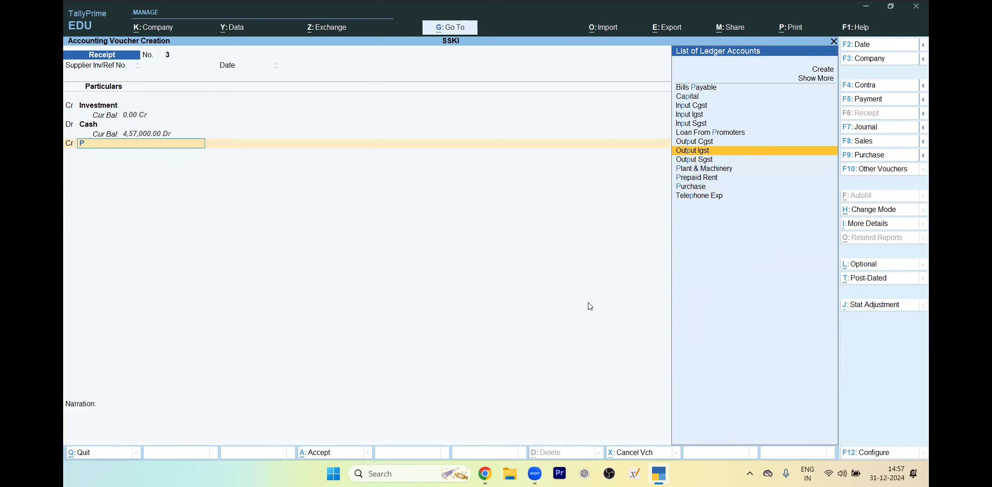
pyautogui.press('Up')
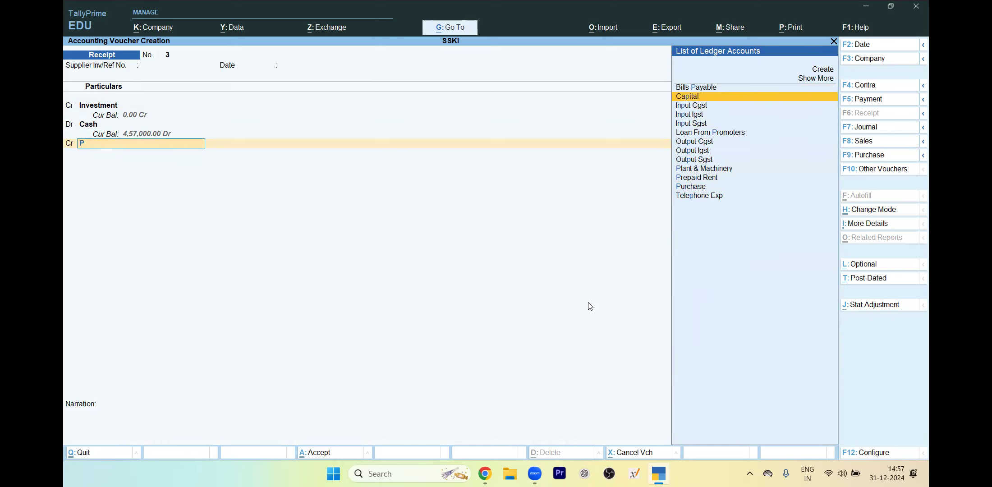
# - Drop the third line, set the Cash debit to 40,000.00 and save the receipt voucher
pyautogui.press('Escape')
pyautogui.press('BackSpace')
pyautogui.write('40000')
pyautogui.press('Return')
pyautogui.press('Return')
pyautogui.press('Return')
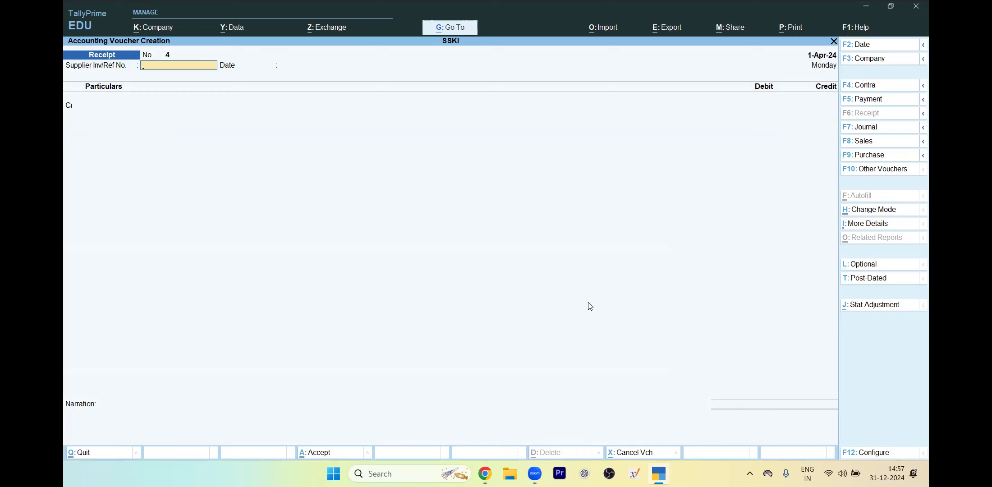
# - Start a journal voucher dated 1-Apr-24 and debit Cash with 20,000.00
pyautogui.press('F7')
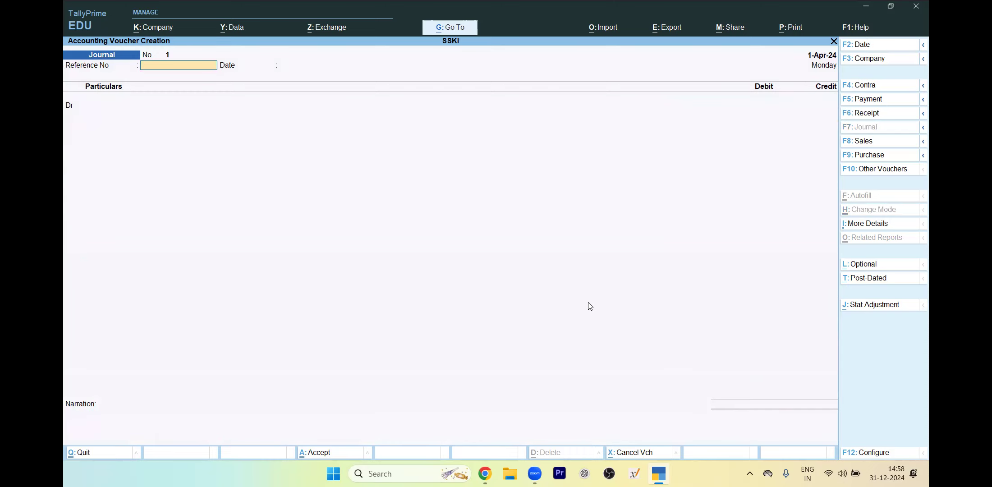
pyautogui.press('Return')
pyautogui.press('Return')
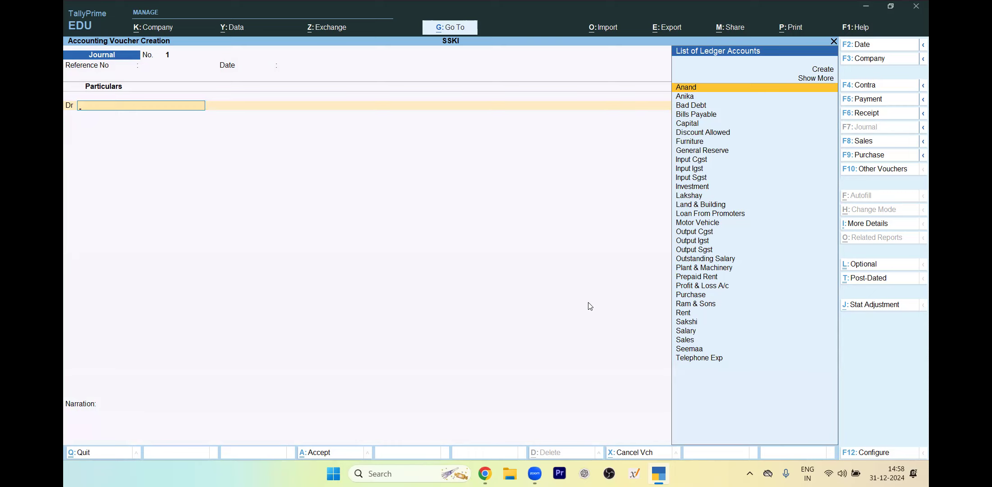
pyautogui.write('cas')
pyautogui.press('Return')
pyautogui.write('20000')
pyautogui.press('Return')
# - Credit Profit & Loss A/c with 20,000.00, keep the GST details as per masters and save the journal voucher
pyautogui.write('P')
pyautogui.press('Down')
pyautogui.press('Down')
pyautogui.press('Down')
pyautogui.press('Up')
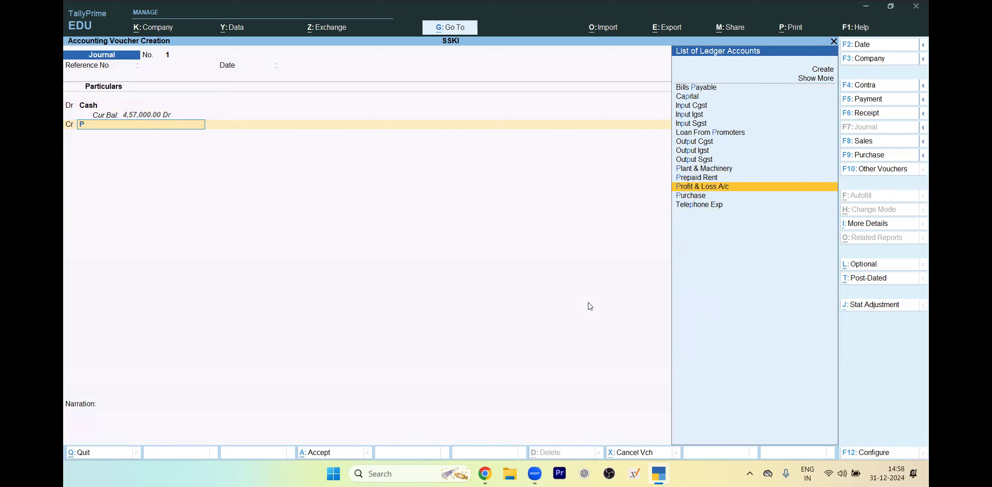
pyautogui.press('Return')
pyautogui.press('Return')
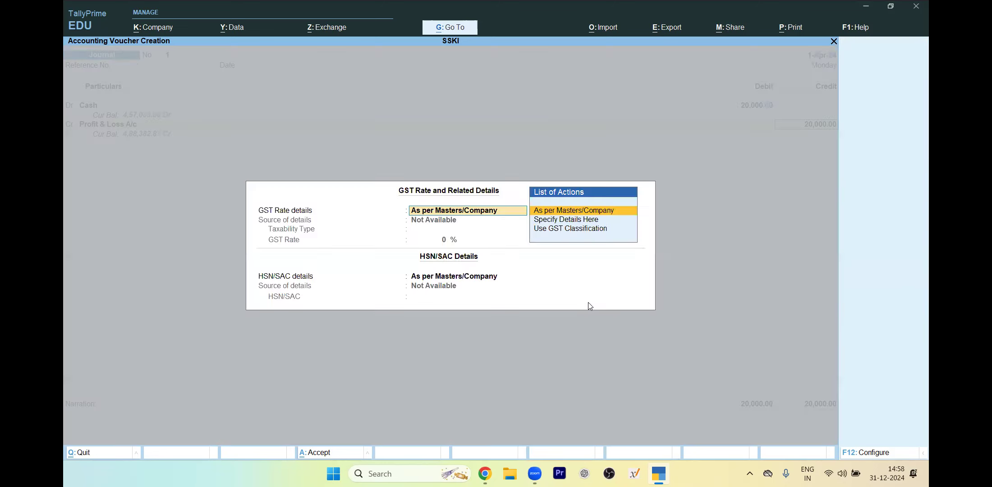
pyautogui.press('Return')
pyautogui.press('Return')
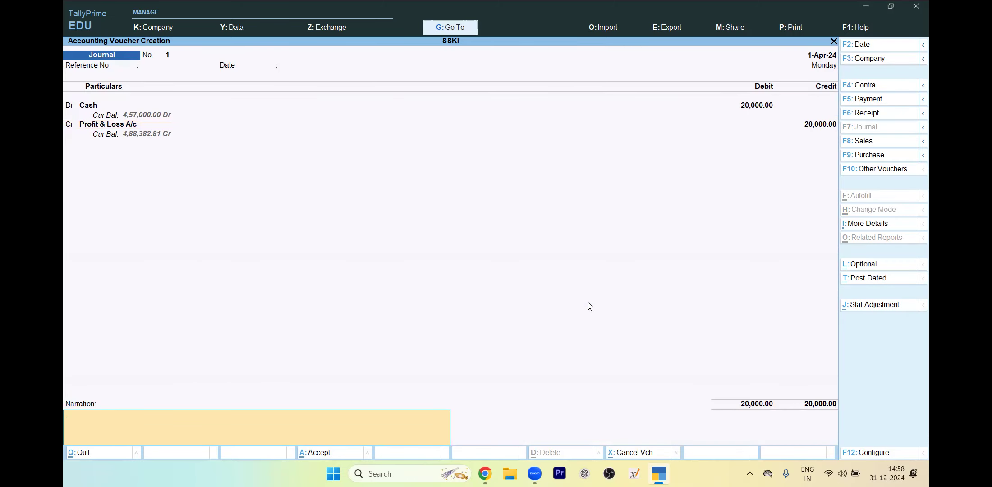
pyautogui.press('Return')
pyautogui.press('Return')
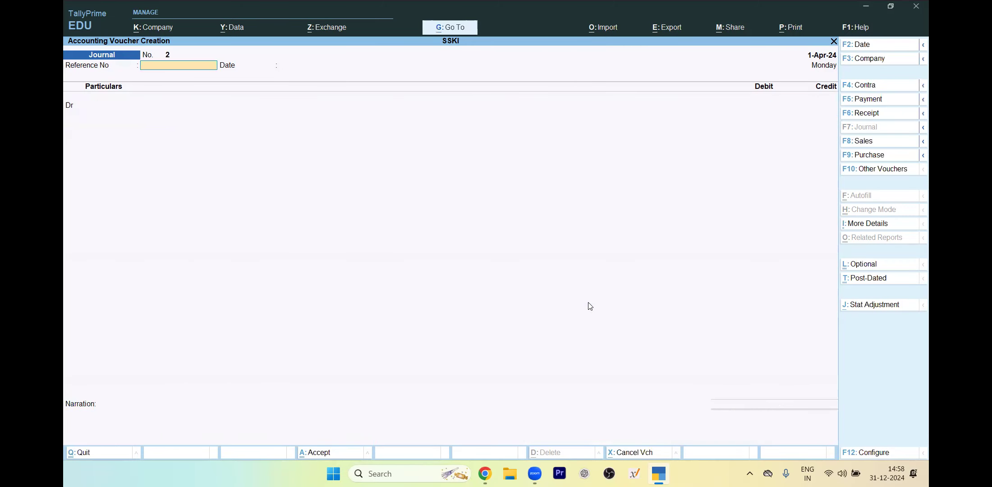
# - Check the depreciation entry in the practice paper and start a new ledger named Depreciation from the next journal voucher
pyautogui.hotkey('alt', 'Tab')
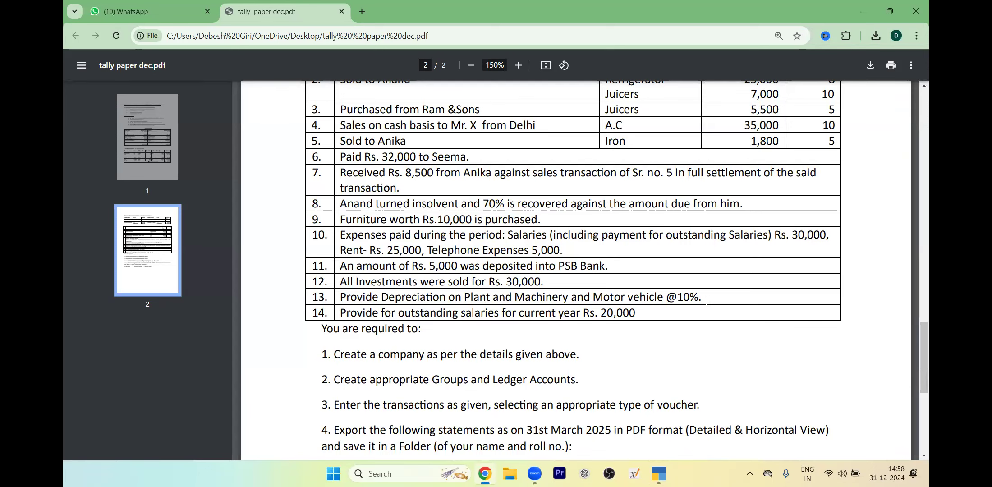
pyautogui.hotkey('alt', 'Tab')
pyautogui.press('Return')
pyautogui.press('Return')
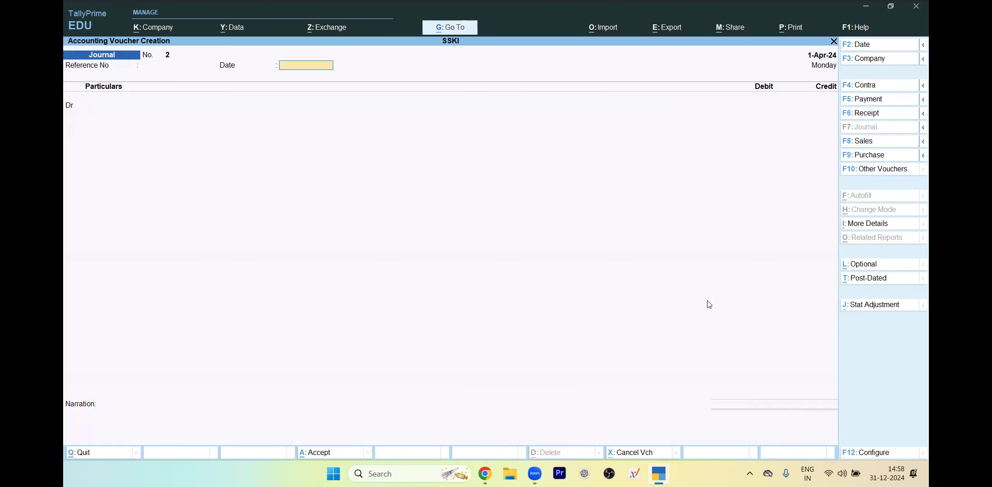
pyautogui.write('Dep')
pyautogui.hotkey('alt', 'c')
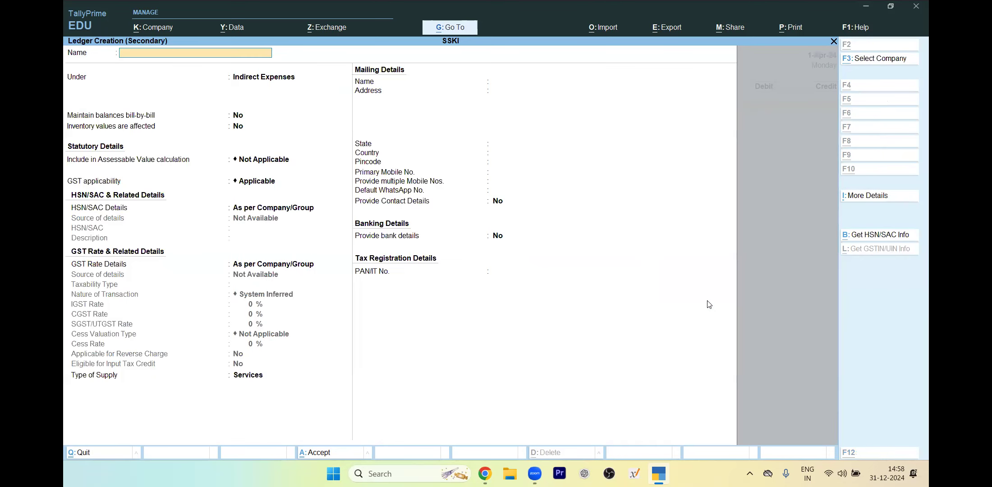
pyautogui.write('reciaation')
pyautogui.press('BackSpace')
pyautogui.press('BackSpace')
pyautogui.press('BackSpace')
pyautogui.press('BackSpace')
pyautogui.press('BackSpace')
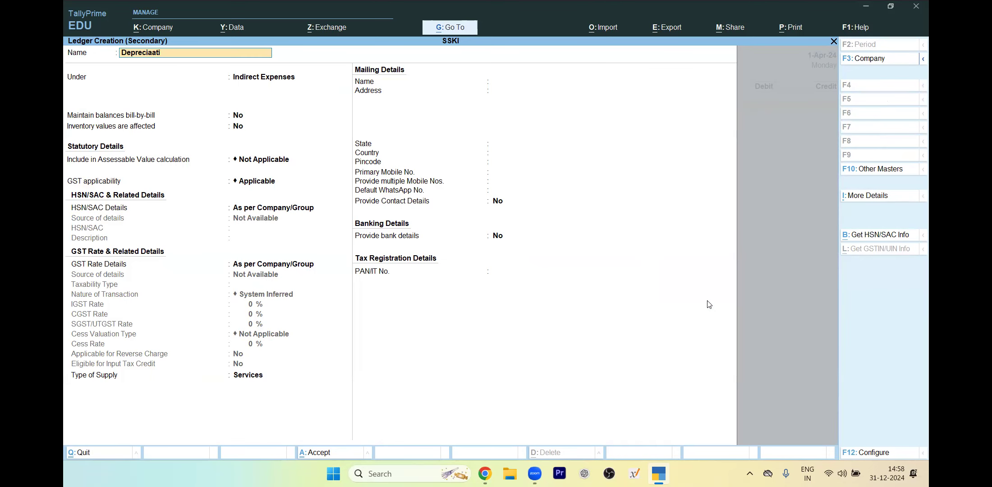
pyautogui.write('tion')
# - Complete the Depreciation ledger under Indirect Expenses with GST applicability Not Applicable and save it
pyautogui.press('Return')
pyautogui.press('Return')
pyautogui.press('Return')
pyautogui.press('Return')
pyautogui.press('Return')
pyautogui.press('Down')
pyautogui.press('Return')
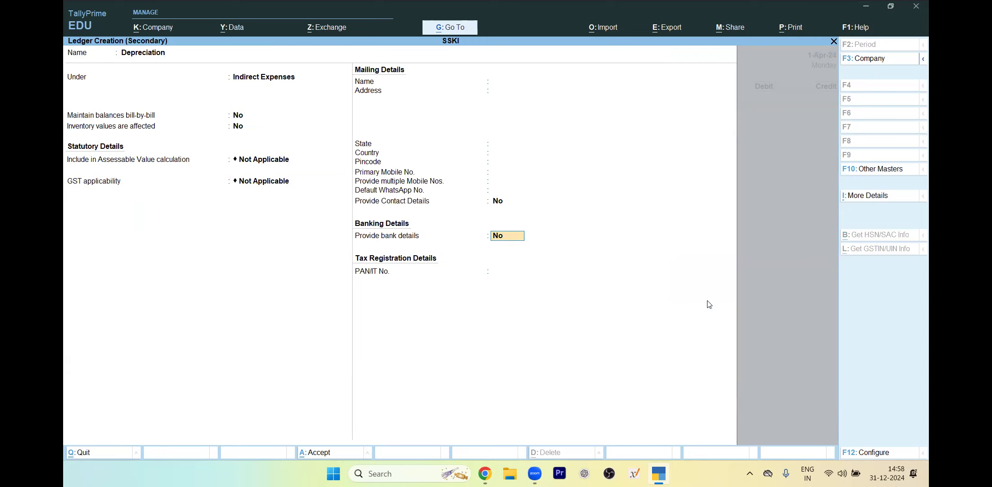
pyautogui.hotkey('ctrl', 'a')
# - Check the opening asset balances in the practice paper and debit Depreciation with 53,000.00 in the journal voucher
pyautogui.hotkey('alt', 'Tab')
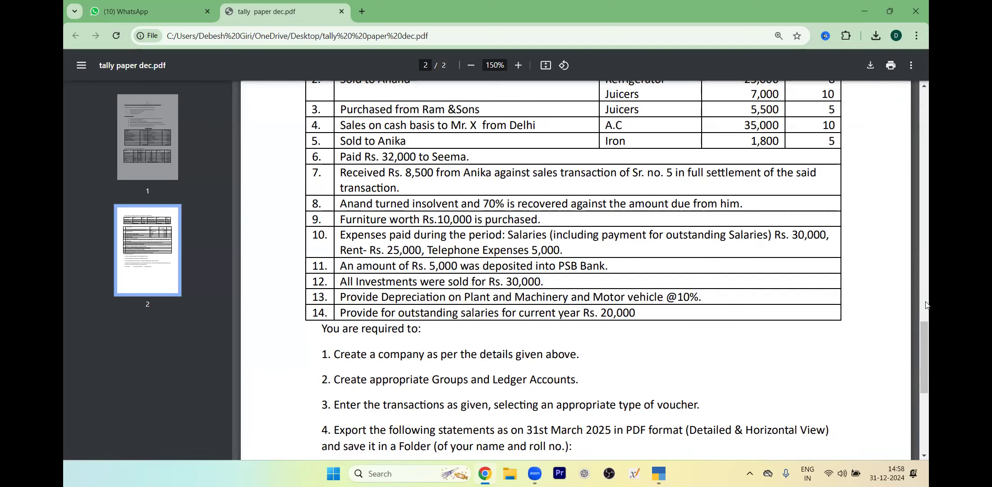
pyautogui.moveTo(924, 340); pyautogui.dragTo(902, 177)
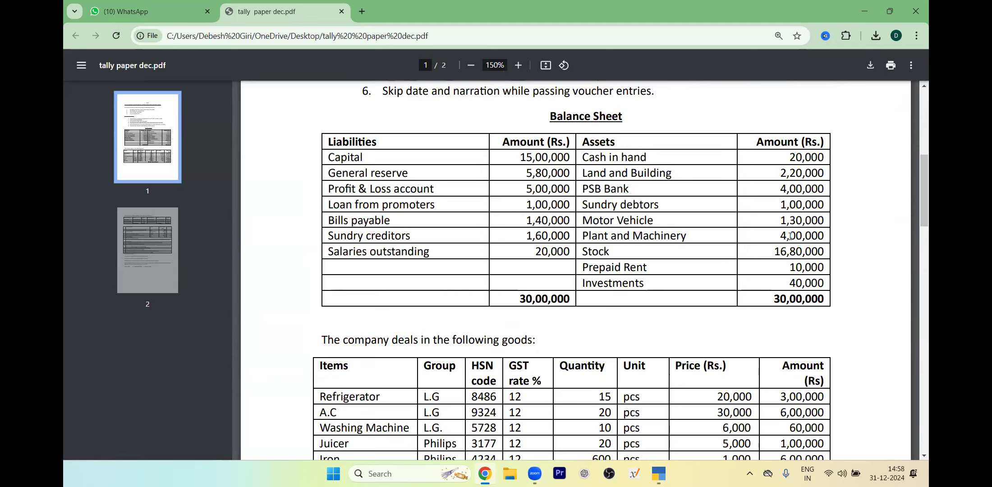
pyautogui.hotkey('alt', 'Tab')
pyautogui.write('000')
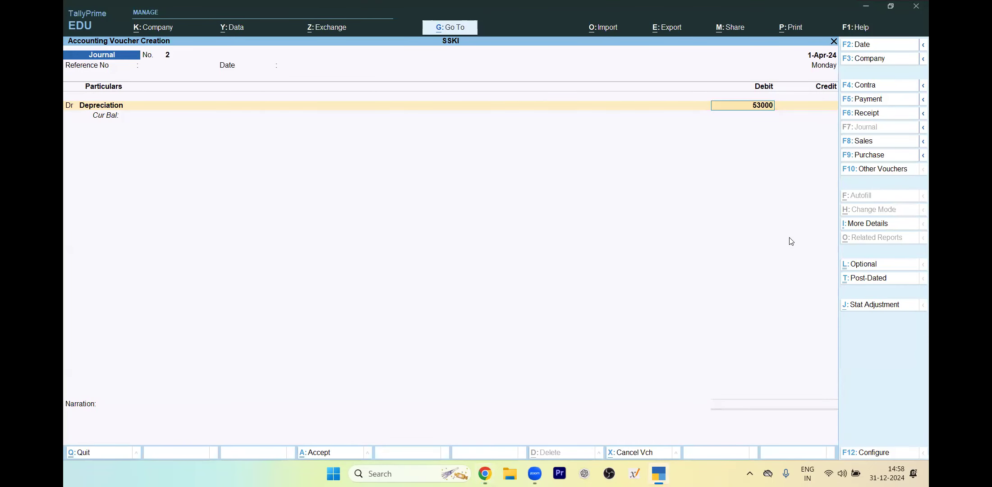
pyautogui.press('Return')
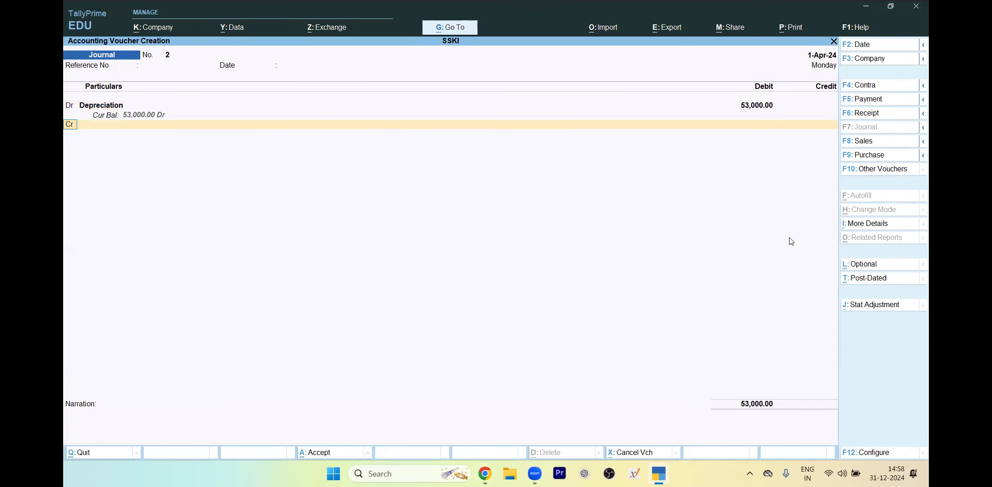
# - Credit Plant & Machinery with 40,000.00 in the depreciation journal, checking its balance in the practice paper
pyautogui.press('Return')
pyautogui.write('P')
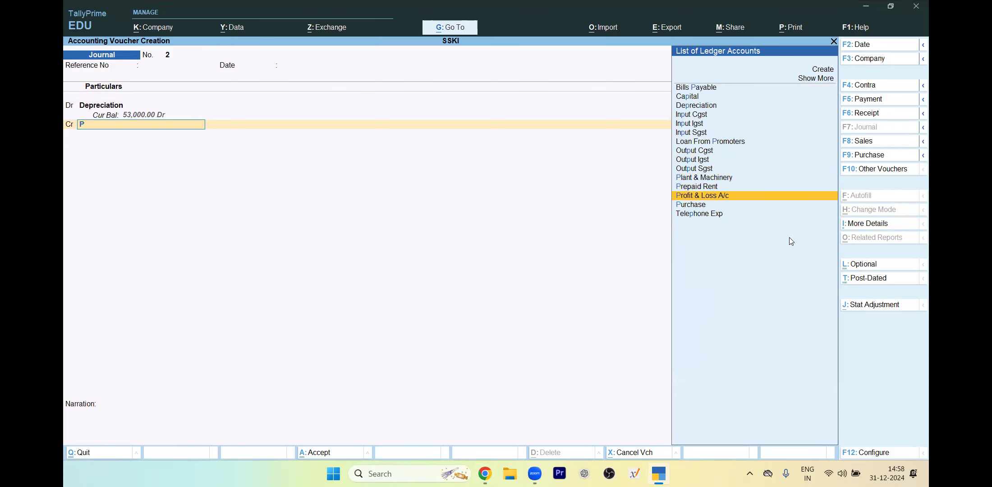
pyautogui.press('Return')
pyautogui.hotkey('alt', 'Tab')
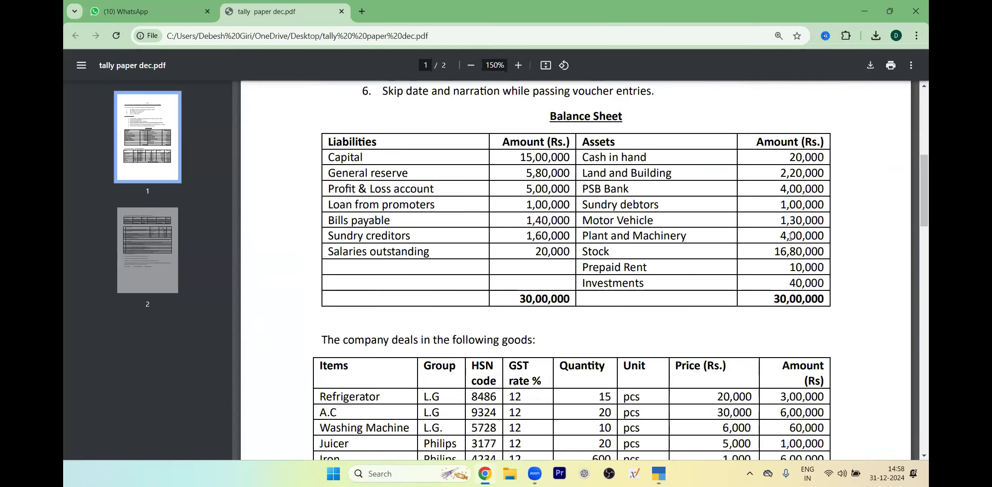
pyautogui.hotkey('alt', 'Tab')
pyautogui.write('40000')
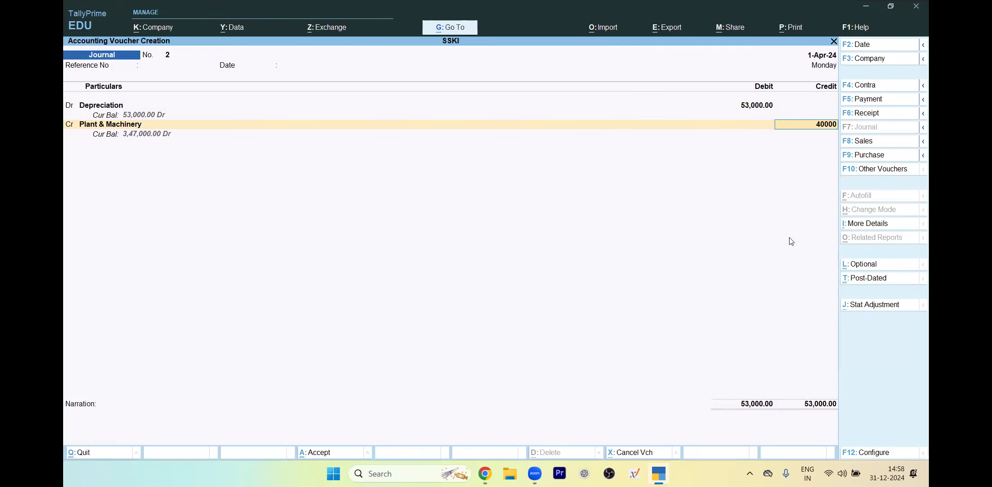
pyautogui.press('Return')
pyautogui.press('Return')
# - Credit Motor Vehicle with 13,000.00 and save the depreciation journal voucher
pyautogui.hotkey('alt', 'Tab')
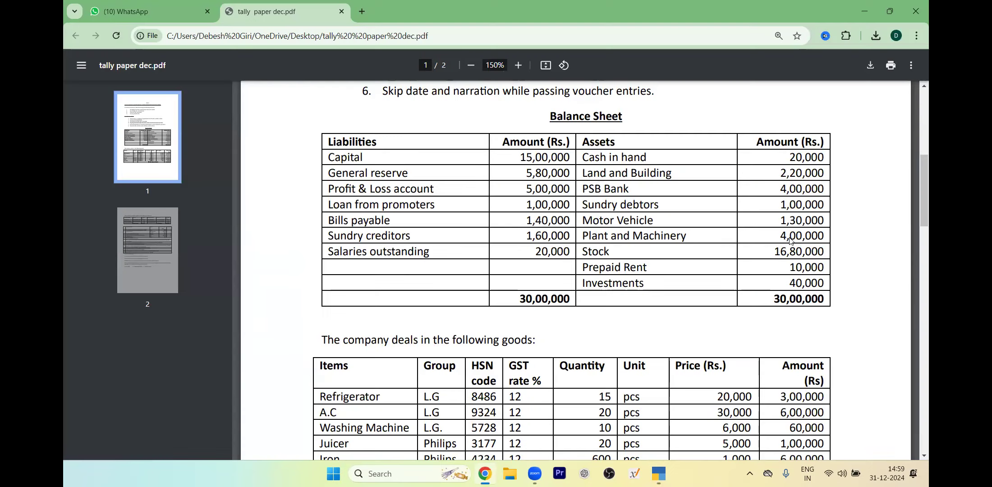
pyautogui.hotkey('alt', 'Tab')
pyautogui.write('mo')
pyautogui.press('Return')
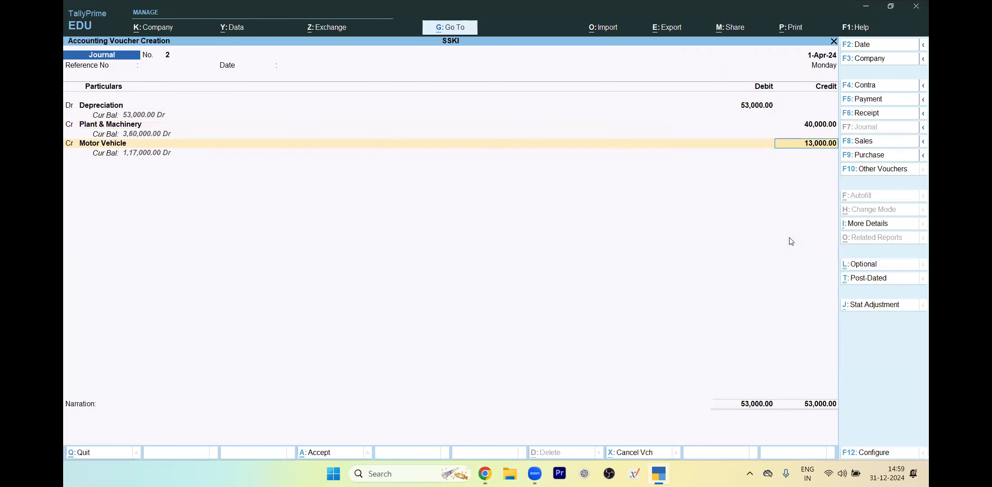
pyautogui.press('Return')
pyautogui.press('Return')
pyautogui.press('Return')
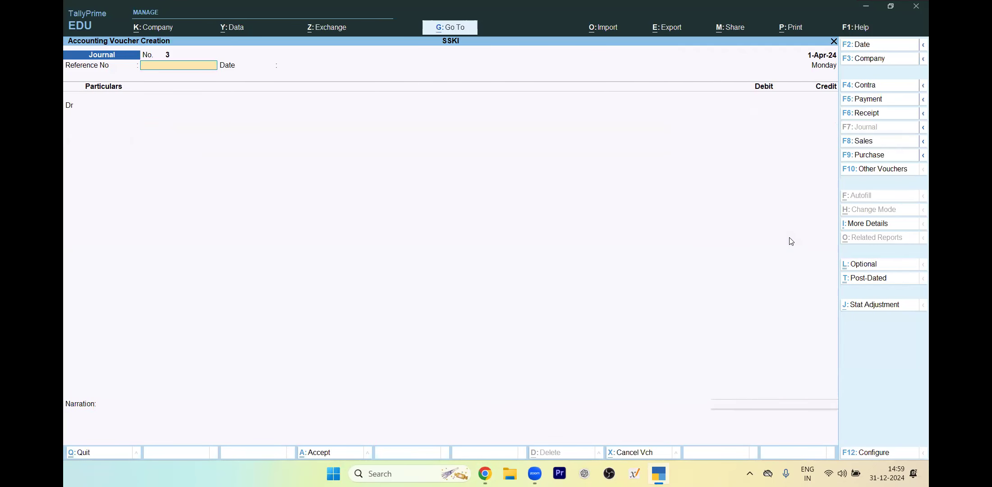
# - Check the outstanding salaries transaction in the practice paper and debit Salary with 20,000.00 in a new journal voucher
pyautogui.hotkey('alt', 'Tab')
pyautogui.hotkey('alt', 'Tab')
pyautogui.hotkey('alt', 'Tab')
pyautogui.moveTo(927, 197); pyautogui.dragTo(926, 370)
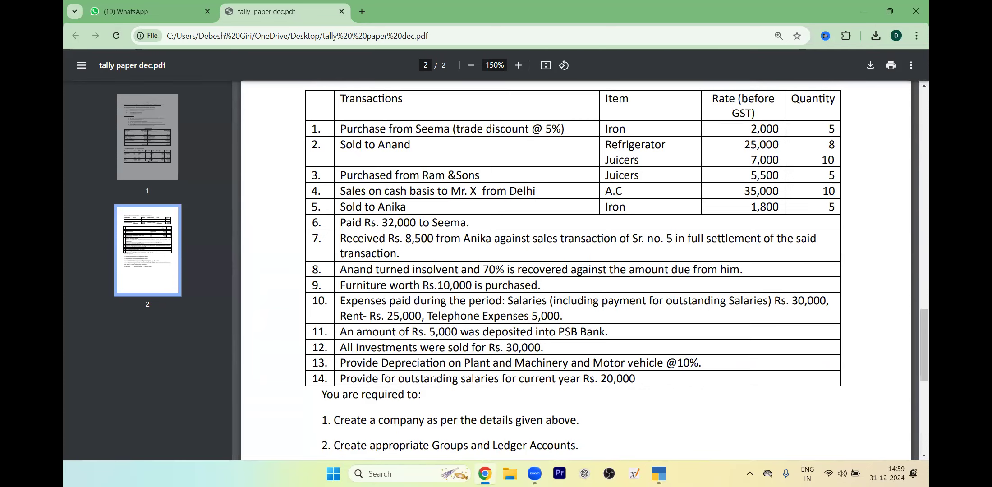
pyautogui.hotkey('alt', 'Tab')
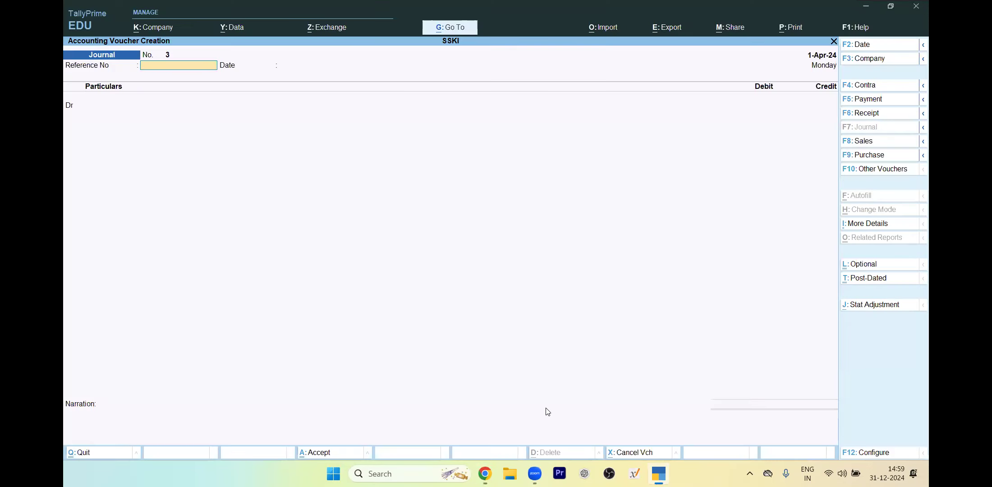
pyautogui.press('Return')
pyautogui.press('Return')
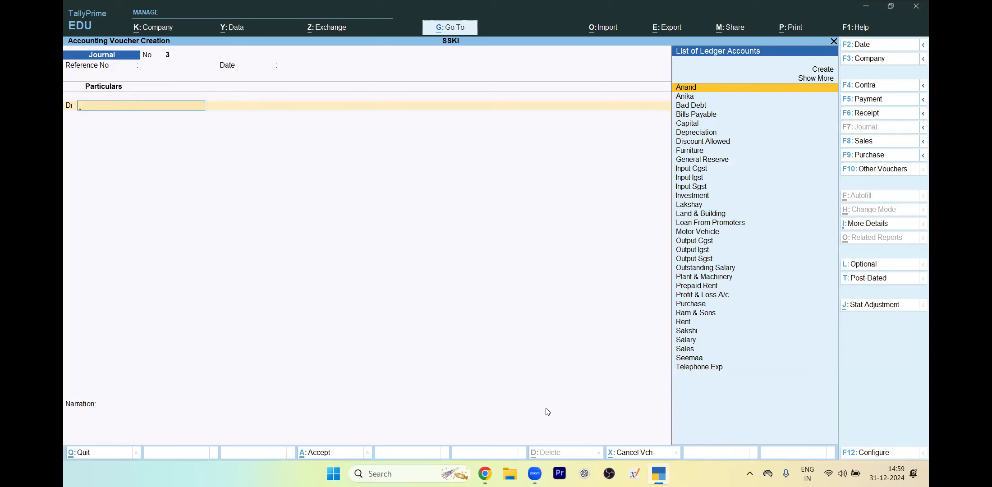
pyautogui.write('S')
pyautogui.press('Down')
pyautogui.press('Down')
pyautogui.press('Return')
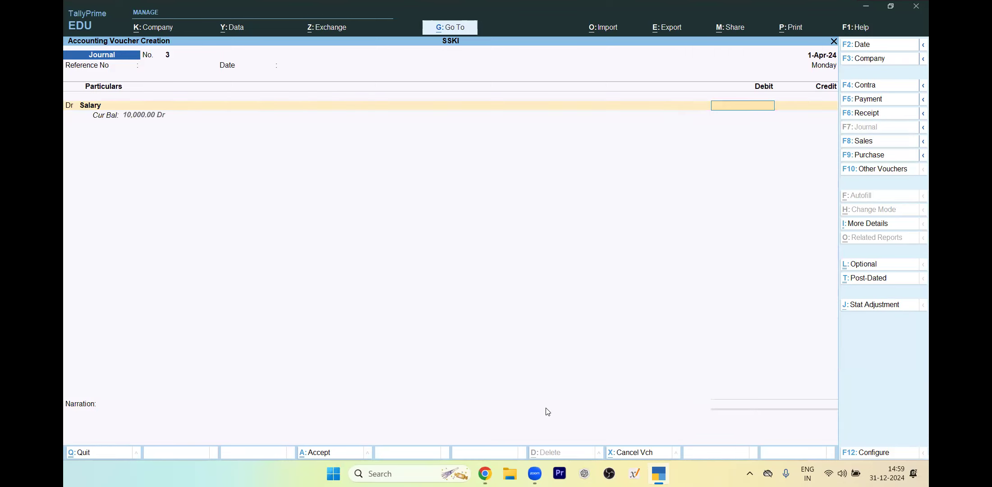
pyautogui.write('20000')
pyautogui.press('Return')
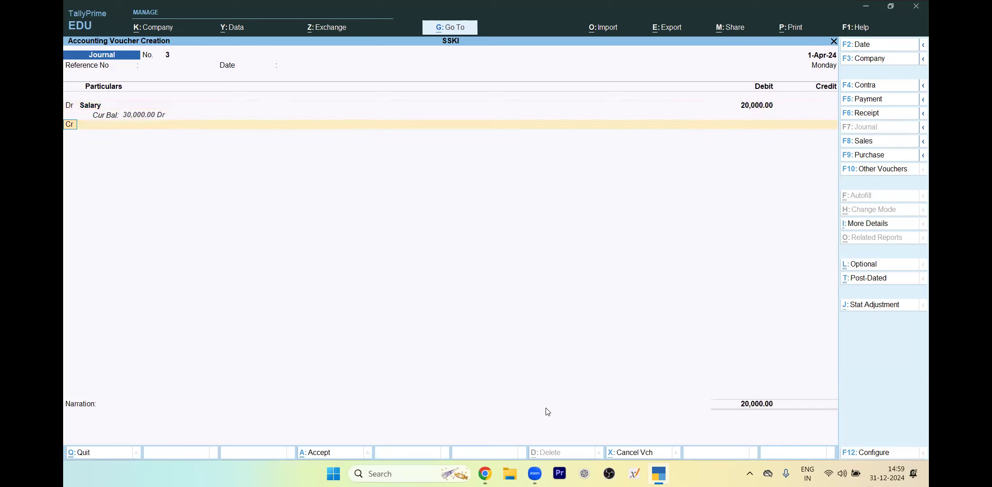
# - Credit Outstanding Salary with 20,000.00, leave the narration empty and save the journal voucher
pyautogui.press('Return')
pyautogui.write('O')
pyautogui.press('Down')
pyautogui.press('Down')
pyautogui.press('Down')
pyautogui.press('Down')
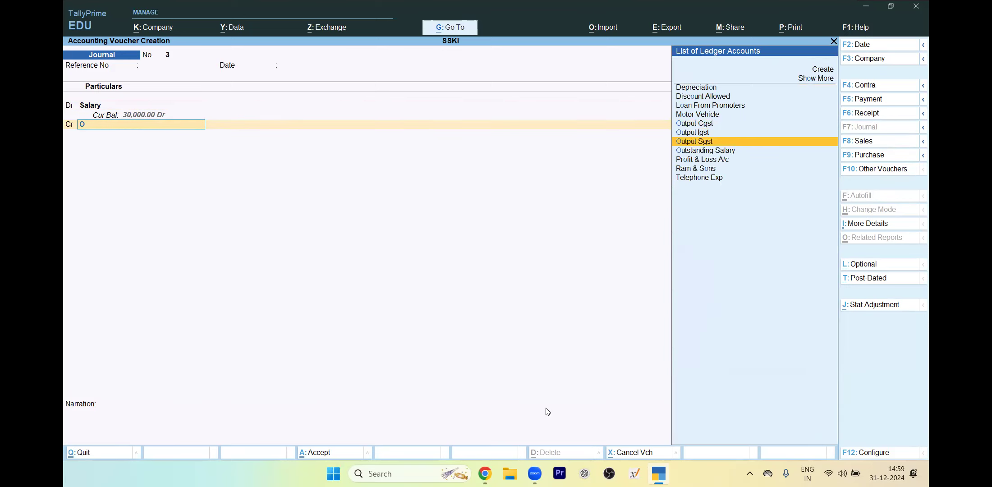
pyautogui.press('Return')
pyautogui.press('Return')
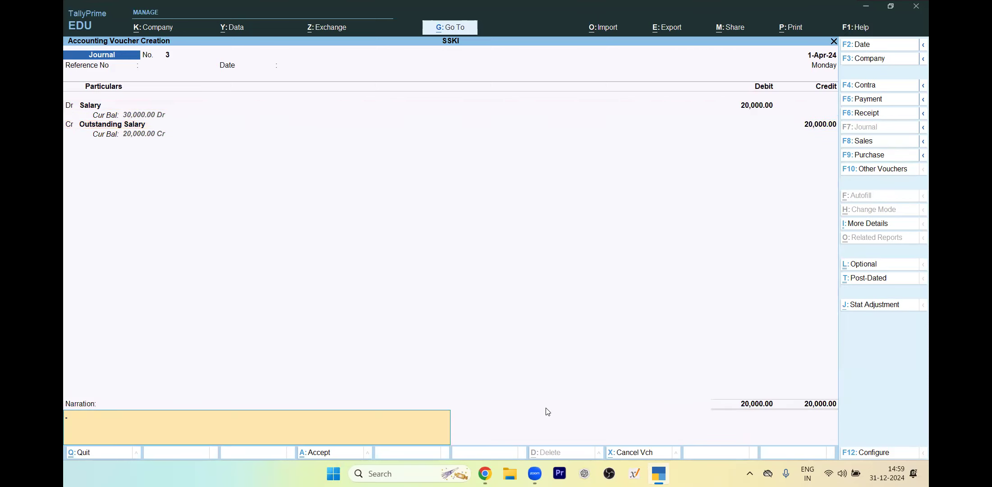
pyautogui.press('Return')
pyautogui.press('Return')
# - Review the practice paper's export requirements and its specific instruction on which account payments and receipts must use
pyautogui.hotkey('alt', 'Tab')
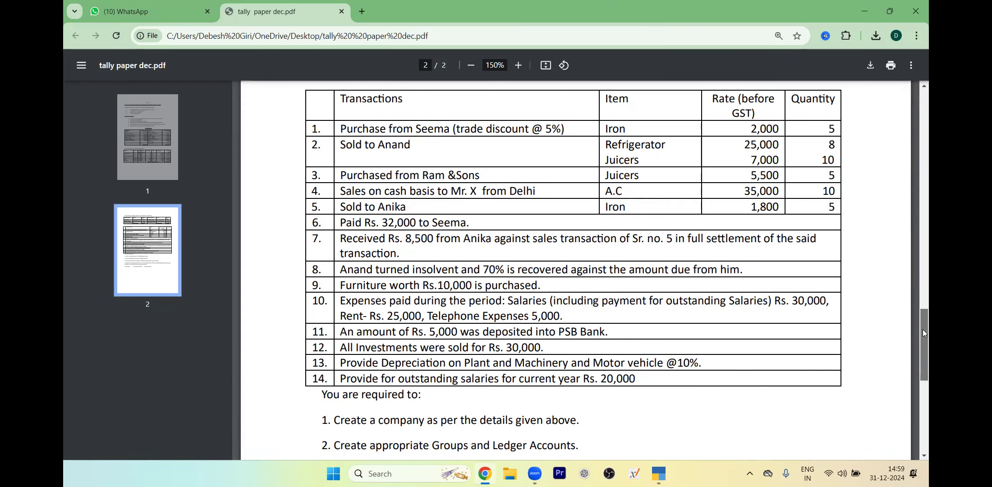
pyautogui.scroll(-3, 923, 336)
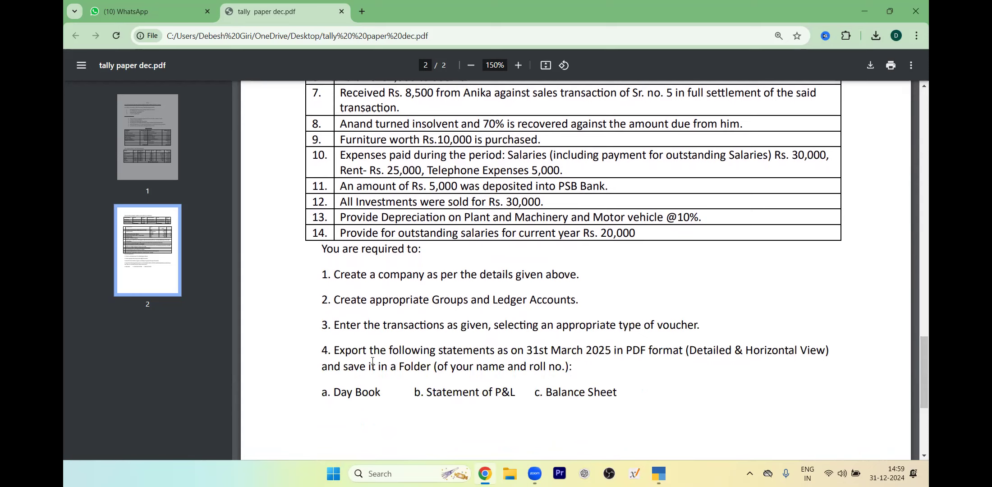
pyautogui.moveTo(922, 363); pyautogui.dragTo(875, 155)
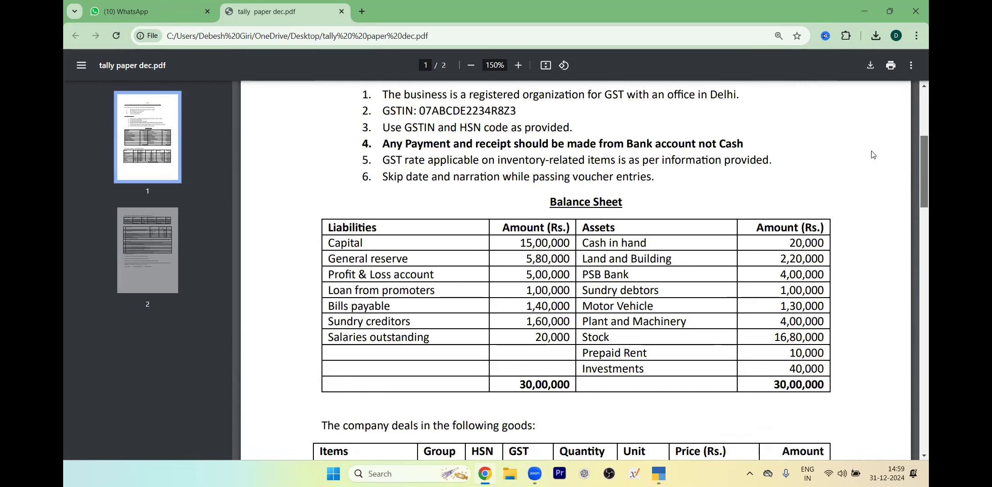
pyautogui.scroll(2, 404, 216)
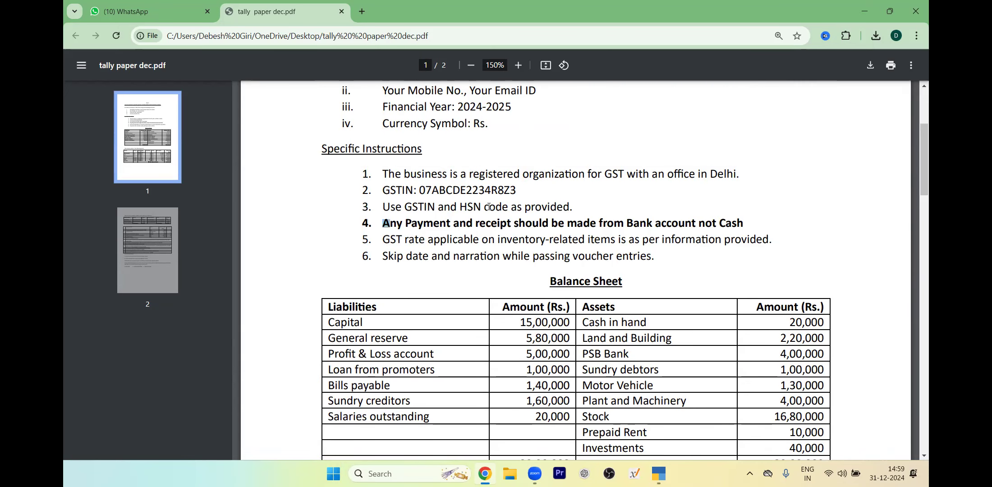
pyautogui.moveTo(366, 224); pyautogui.dragTo(749, 215)
pyautogui.click(749, 214)
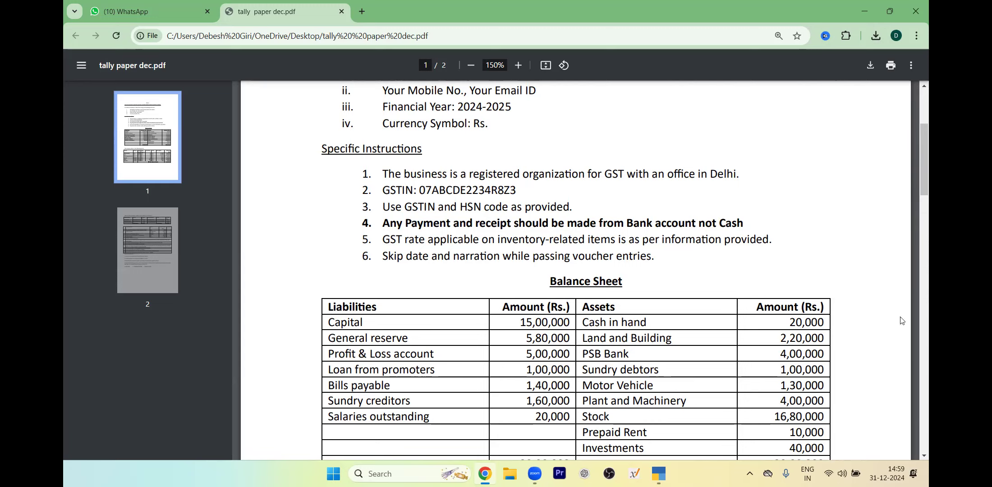
pyautogui.hotkey('alt', 'Tab')
pyautogui.hotkey('alt', 'Tab')
# - Leave voucher entry, open the Day Book and check payment voucher 1
pyautogui.press('Escape')
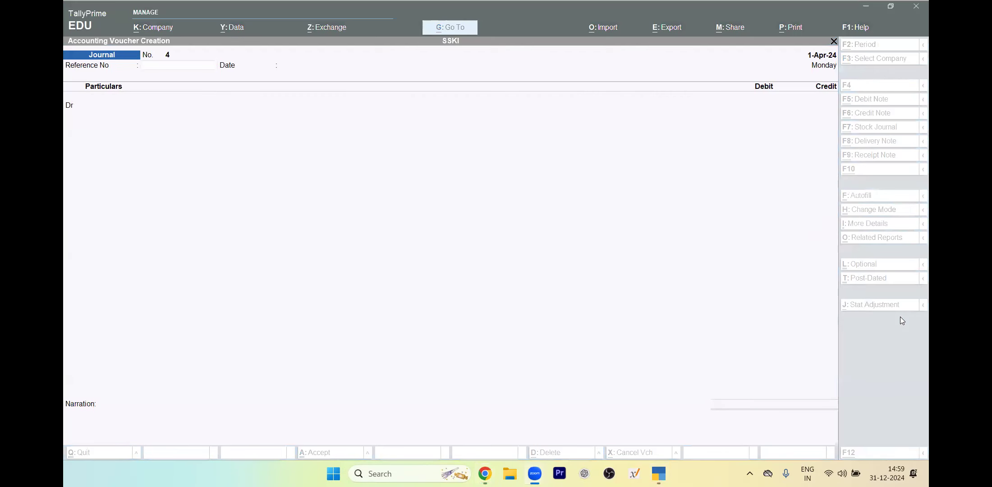
pyautogui.click(731, 364)
pyautogui.press('Escape')
pyautogui.press('Escape')
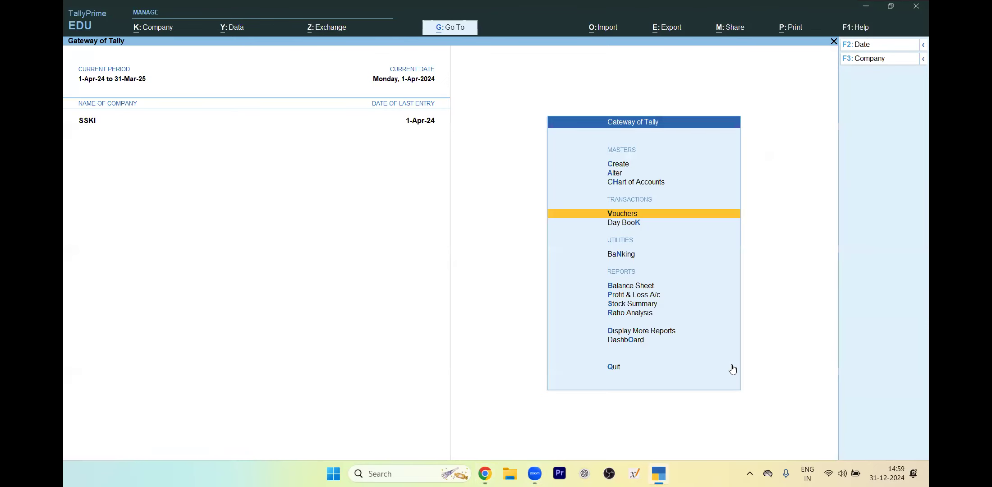
pyautogui.press('Down')
pyautogui.press('Return')
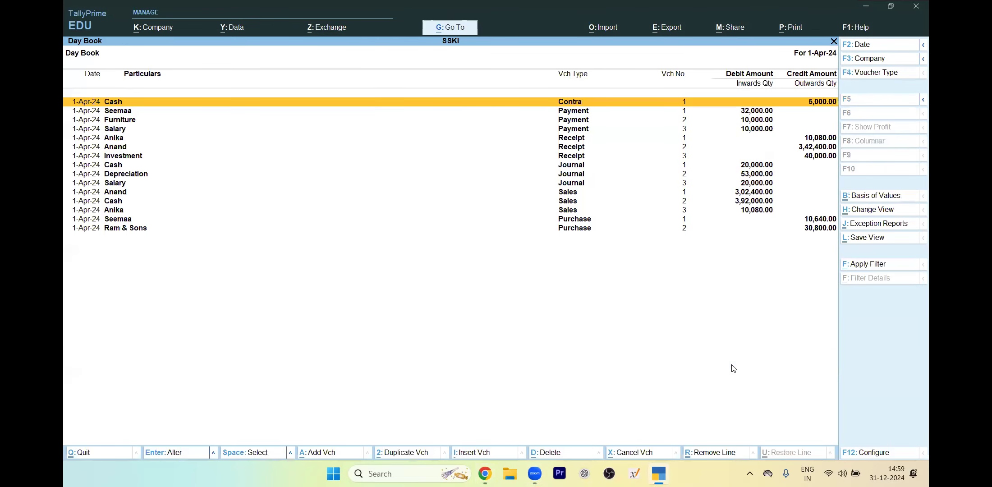
pyautogui.press('Down')
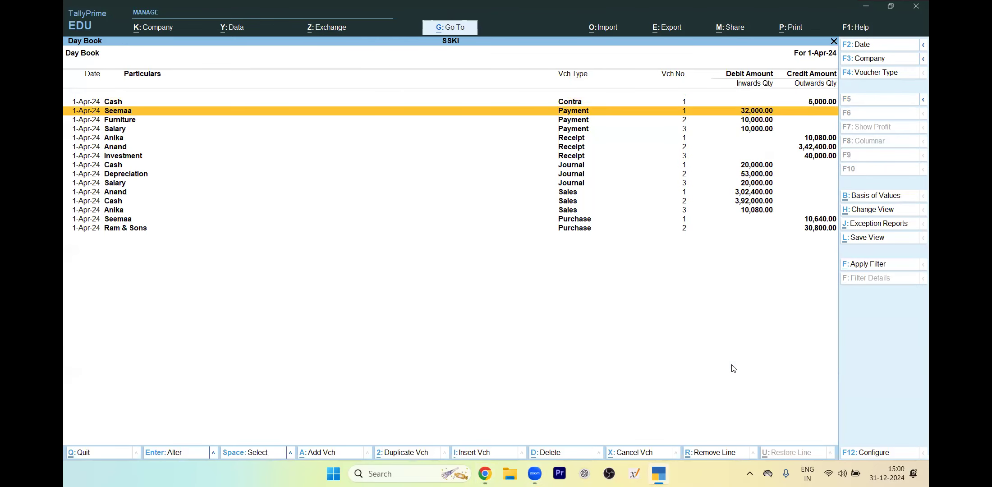
pyautogui.press('Return')
pyautogui.press('Escape')
# - Change the credited ledger in the Furniture payment voucher to Psb Bank, keeping the GST details as per masters, and save it
pyautogui.press('Down')
pyautogui.press('Return')
pyautogui.press('Return')
pyautogui.press('Return')
pyautogui.press('Return')
pyautogui.press('Return')
pyautogui.press('Return')
pyautogui.press('Return')
pyautogui.press('Return')
pyautogui.press('Return')
pyautogui.press('Return')
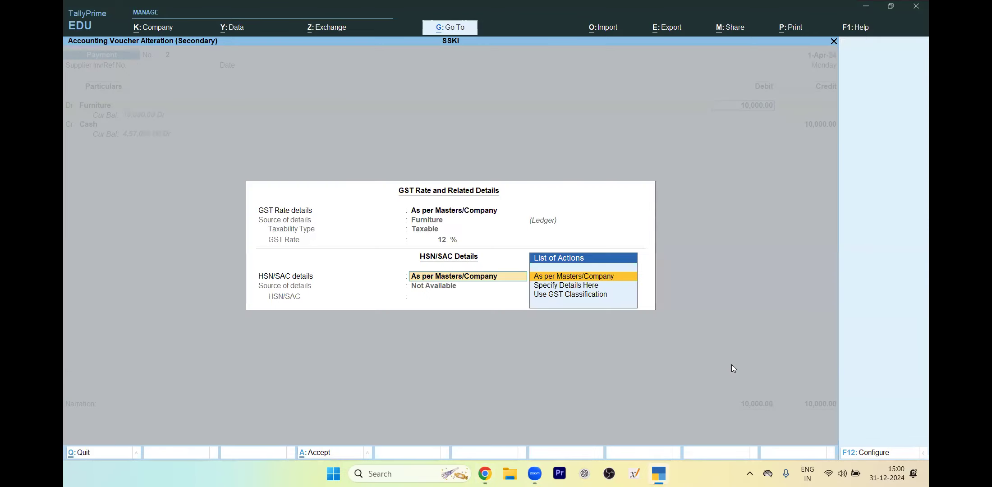
pyautogui.press('BackSpace')
pyautogui.write('Ps')
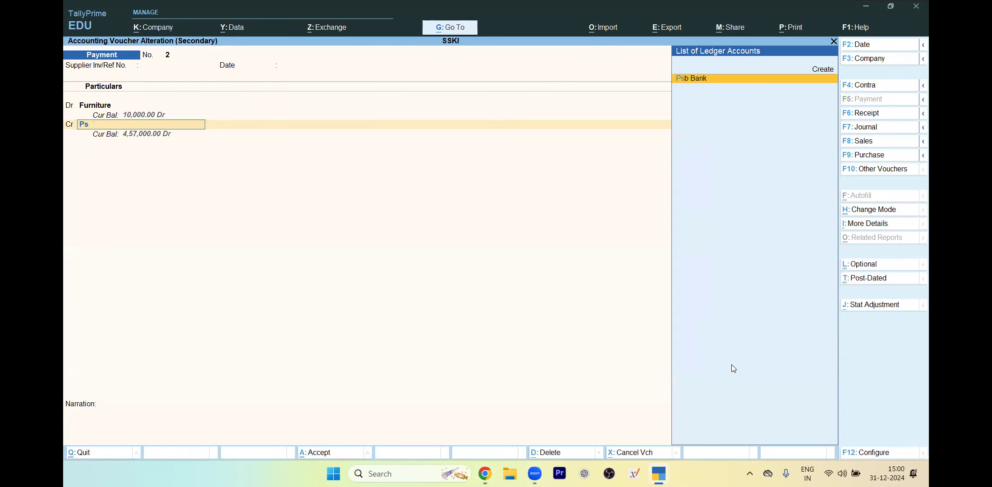
pyautogui.press('Return')
pyautogui.hotkey('ctrl', 'a')
# - Check the Salary payment voucher and receipt vouchers 1 and 2 from the Day Book, accepting each without edits
pyautogui.press('Down')
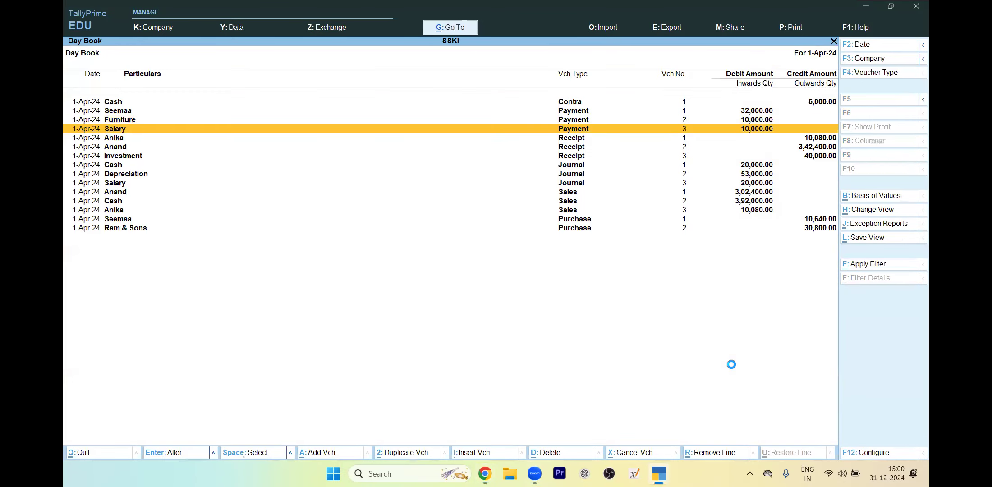
pyautogui.press('Return')
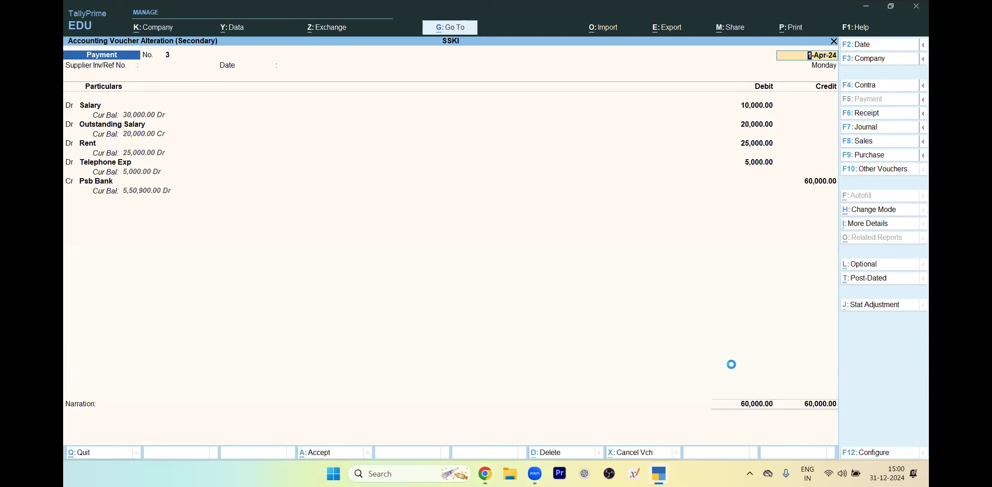
pyautogui.hotkey('ctrl', 'a')
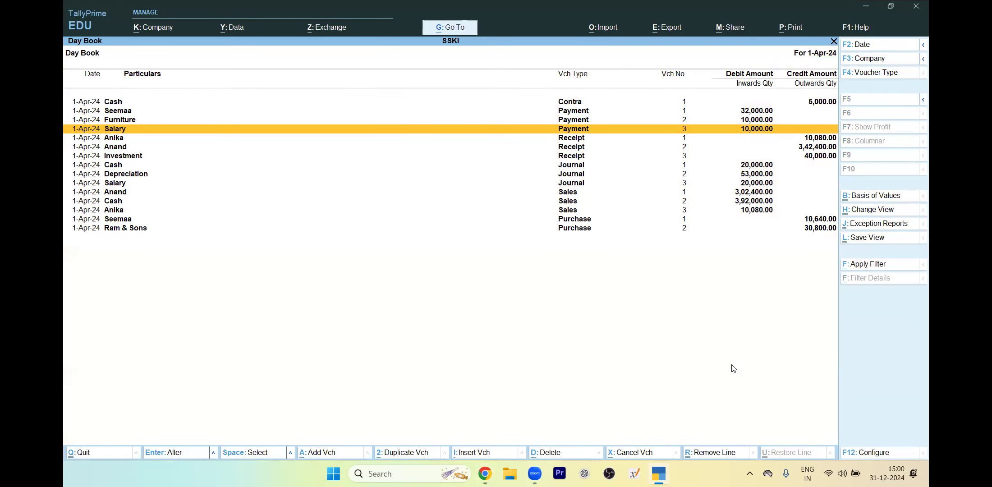
pyautogui.press('Down')
pyautogui.press('Return')
pyautogui.hotkey('ctrl', 'a')
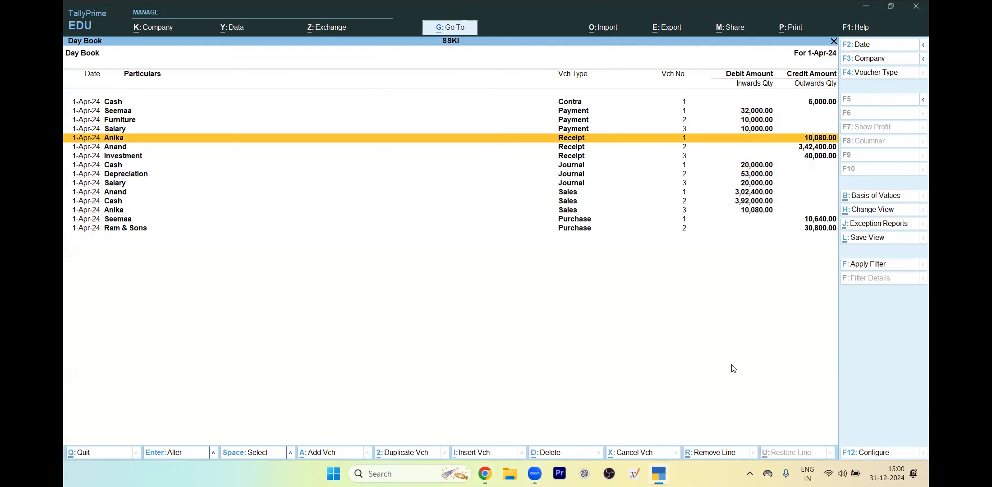
pyautogui.press('Down')
pyautogui.press('Return')
pyautogui.hotkey('ctrl', 'a')
# - Change the debited ledger in receipt voucher 3 for Investment to Psb Bank and save the voucher
pyautogui.press('Down')
pyautogui.press('Return')
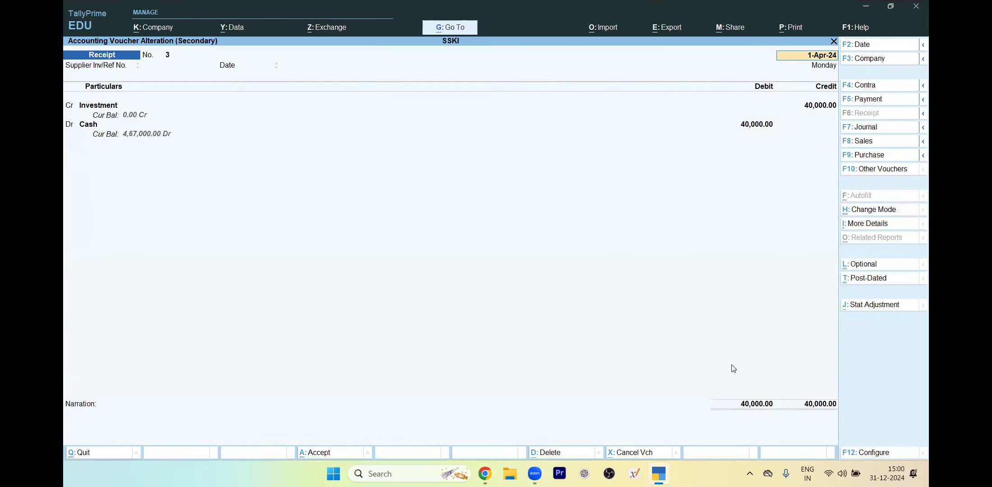
pyautogui.press('Return')
pyautogui.press('Return')
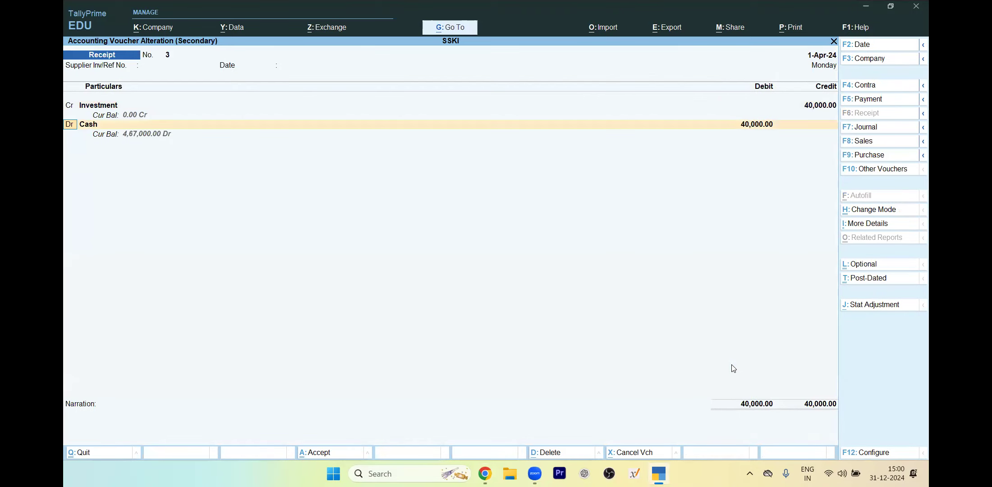
pyautogui.write('Ps')
pyautogui.press('Return')
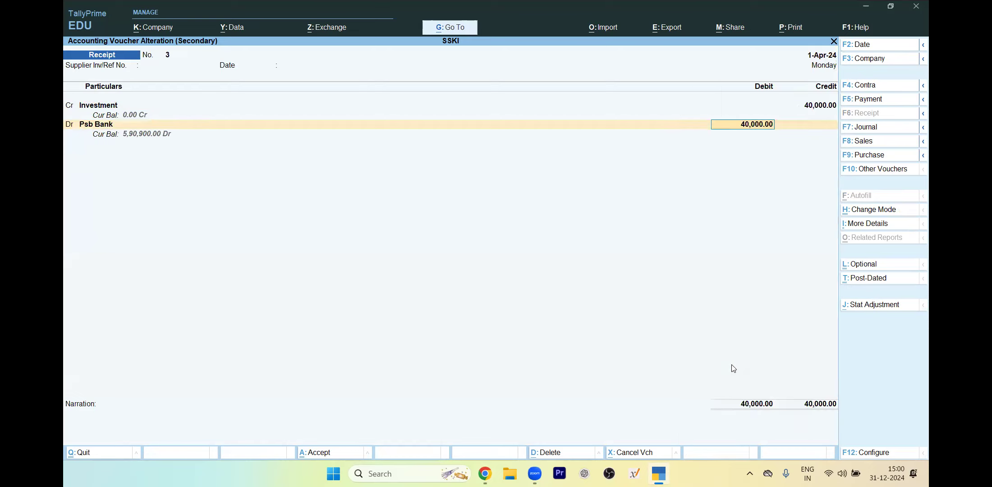
pyautogui.hotkey('ctrl', 'a')
# - Change the debited ledger in journal voucher 1 to Psb Bank and save the voucher
pyautogui.press('Down')
pyautogui.press('Return')
pyautogui.press('Return')
pyautogui.press('Return')
pyautogui.press('Return')
pyautogui.write('Pa')
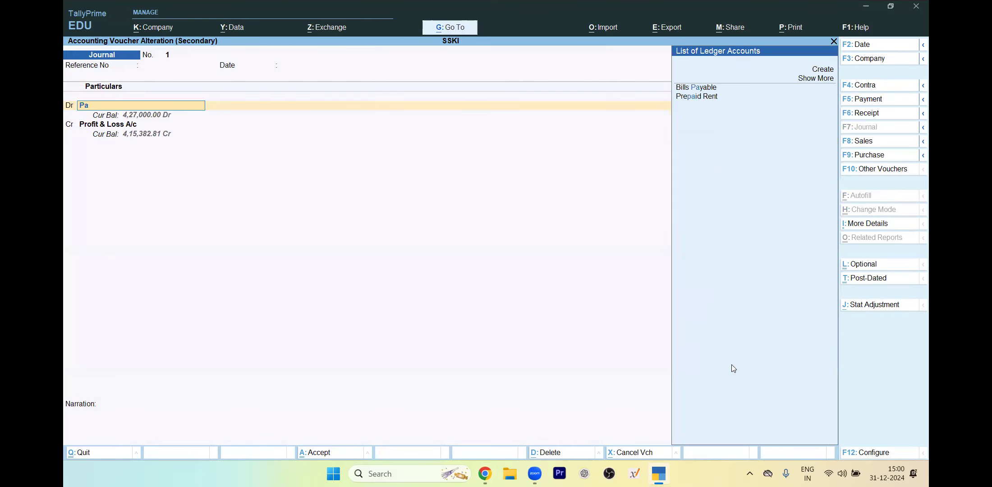
pyautogui.press('BackSpace')
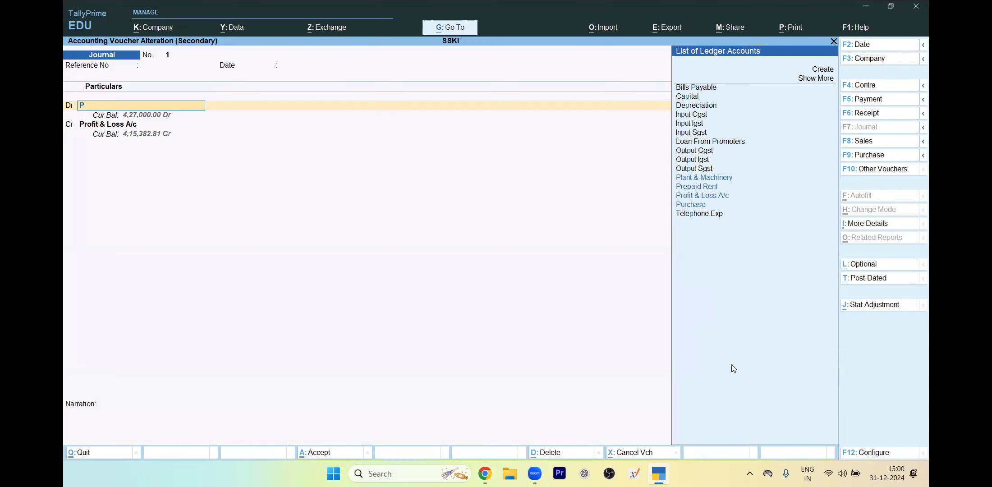
pyautogui.write('s')
pyautogui.press('Return')
pyautogui.hotkey('ctrl', 'a')
# - Check the Depreciation and Salary journals and sales voucher 1, accepting each without edits and declining e-Way Bill generation
pyautogui.press('Down')
pyautogui.press('Return')
pyautogui.hotkey('ctrl', 'a')
pyautogui.press('Down')
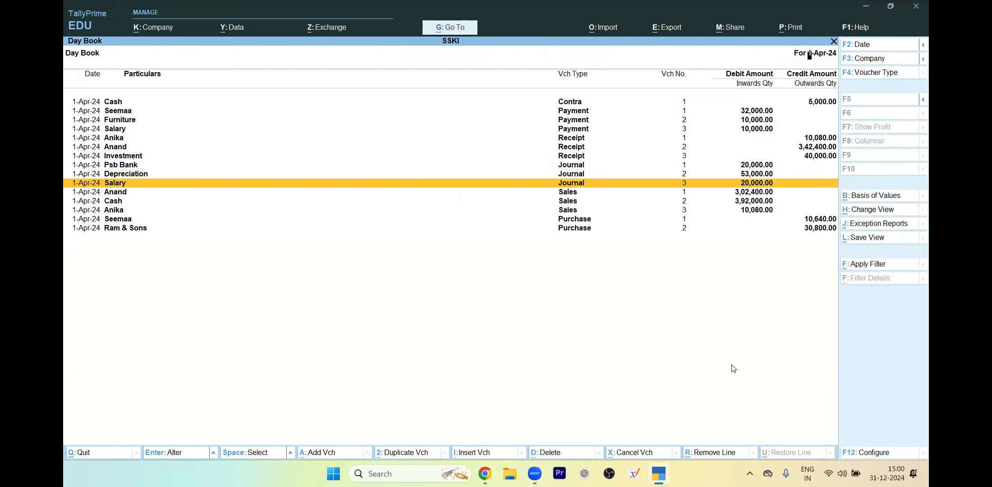
pyautogui.press('Return')
pyautogui.hotkey('ctrl', 'a')
pyautogui.press('Down')
pyautogui.press('Return')
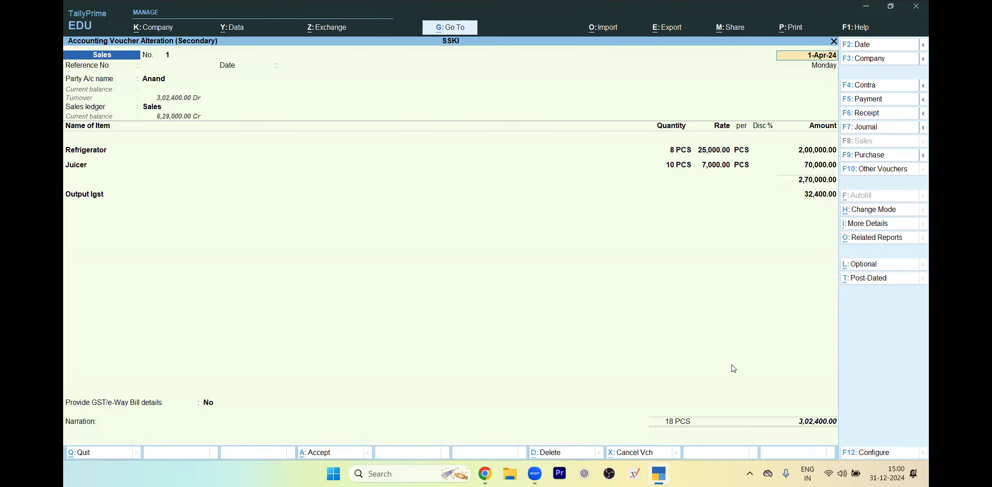
pyautogui.hotkey('ctrl', 'a')
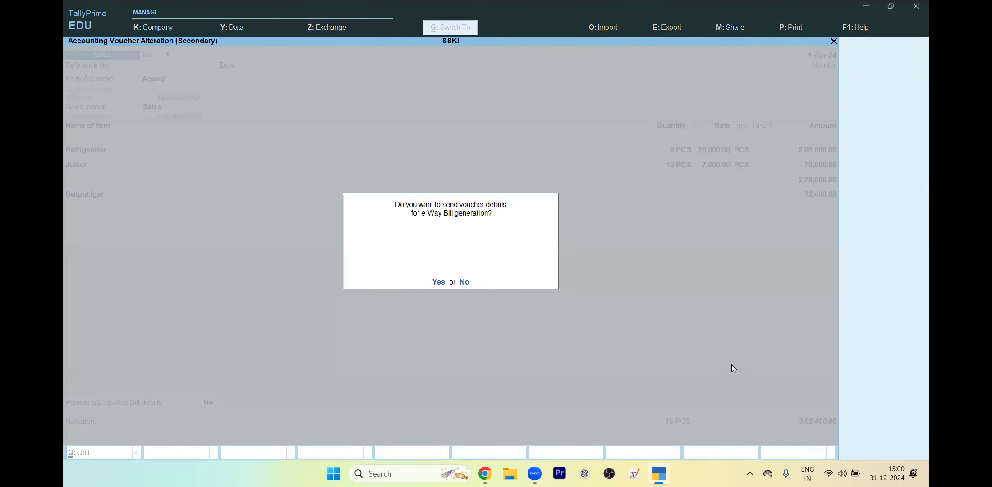
pyautogui.press('n')
# - Change the party account in sales voucher 2 to Psb Bank, accept the party details, and save it without sending e-Way Bill details
pyautogui.press('Down')
pyautogui.press('Return')
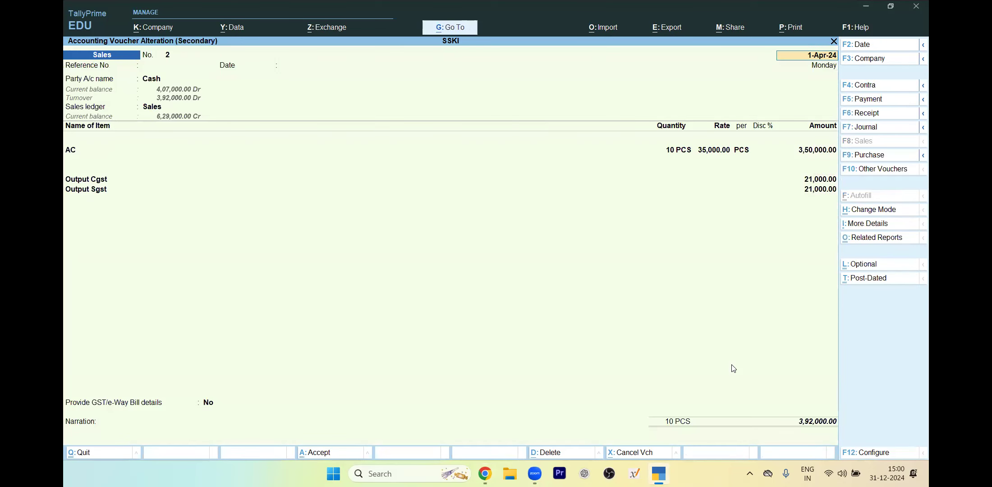
pyautogui.press('Return')
pyautogui.press('Return')
pyautogui.press('Return')
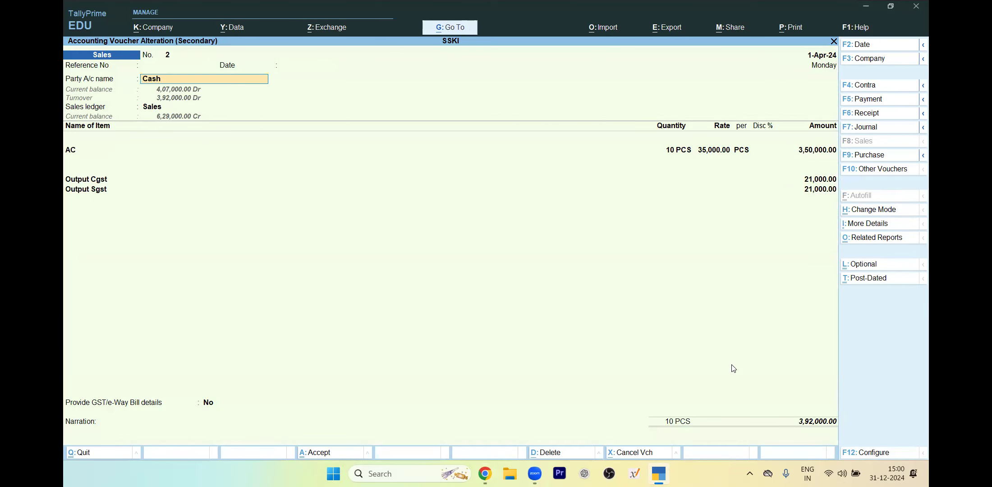
pyautogui.write('p')
pyautogui.press('Return')
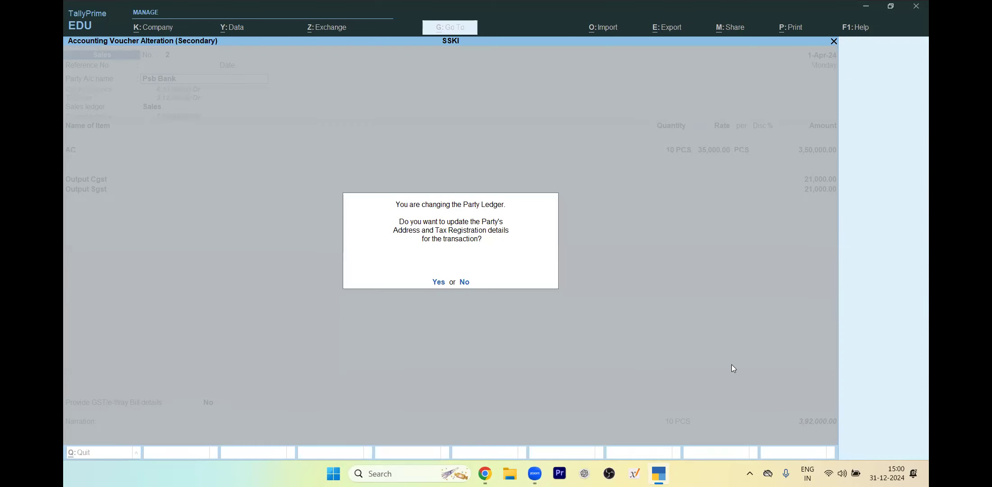
pyautogui.press('y')
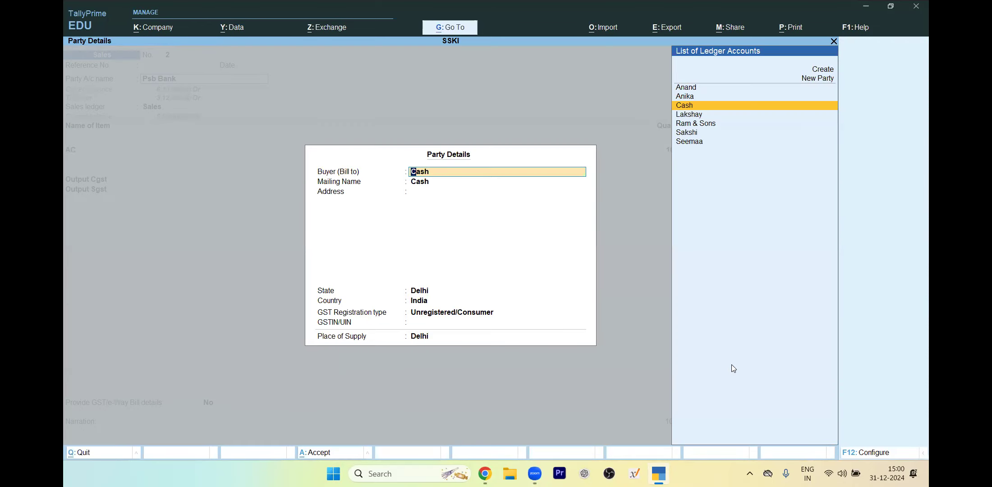
pyautogui.hotkey('ctrl', 'a')
pyautogui.hotkey('ctrl', 'a')
pyautogui.press('n')
# - Check sales voucher 3 and purchase vouchers 1 and 2 without changes, and return from the Day Book to the Gateway of Tally
pyautogui.press('Down')
pyautogui.press('Return')
pyautogui.press('Escape')
pyautogui.press('Down')
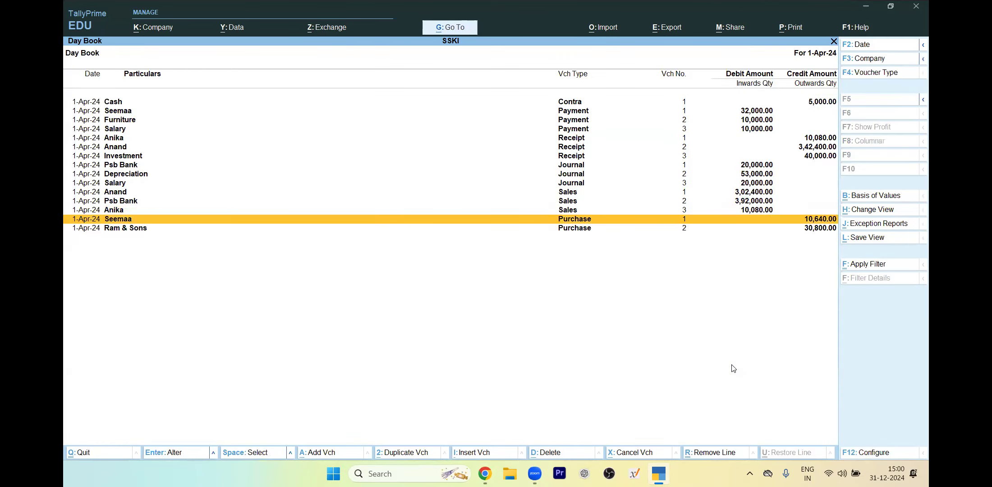
pyautogui.press('Return')
pyautogui.press('Escape')
pyautogui.press('Down')
pyautogui.press('Return')
pyautogui.press('Escape')
pyautogui.press('Escape')
pyautogui.press('Escape')
pyautogui.press('n')
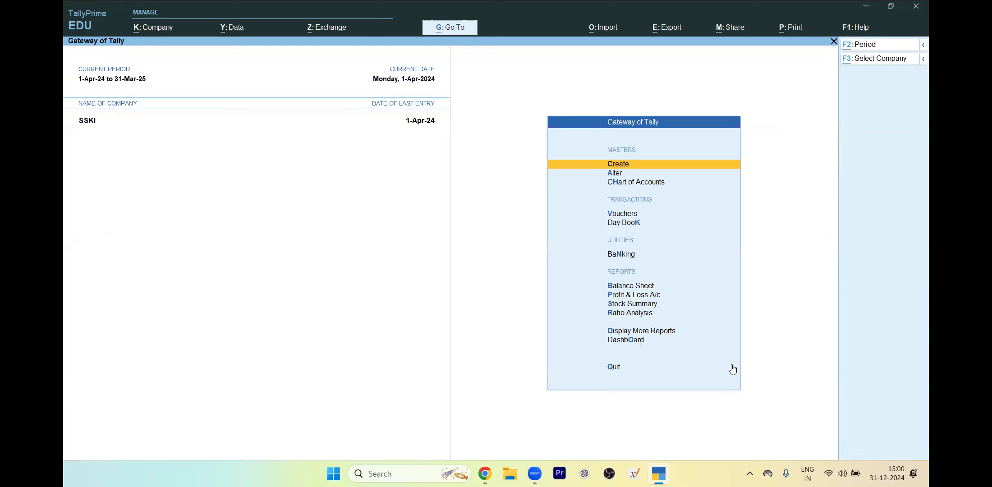
# - View the company's Trial Balance from the additional reports, and return to the Gateway of Tally
pyautogui.hotkey('alt', 'Tab')
pyautogui.hotkey('alt', 'Tab')
pyautogui.press('Down')
pyautogui.press('Down')
pyautogui.press('Down')
pyautogui.press('Down')
pyautogui.press('Down')
pyautogui.press('Down')
pyautogui.press('Down')
pyautogui.press('Down')
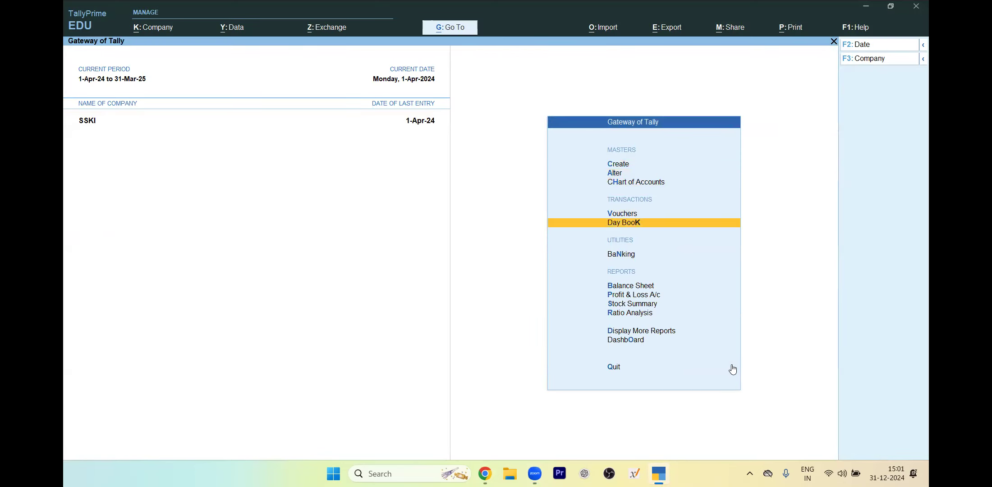
pyautogui.press('Down')
pyautogui.press('Down')
pyautogui.press('Return')
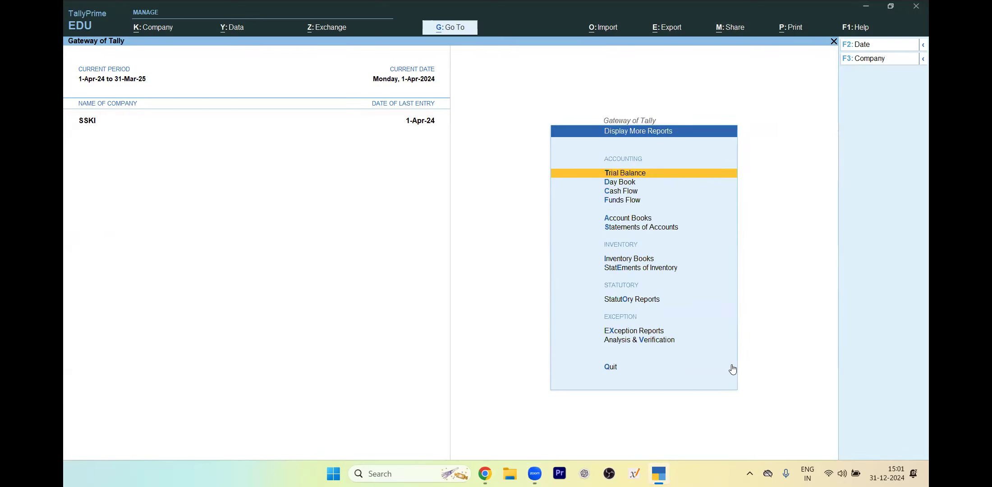
pyautogui.press('Down')
pyautogui.press('Up')
pyautogui.press('Return')
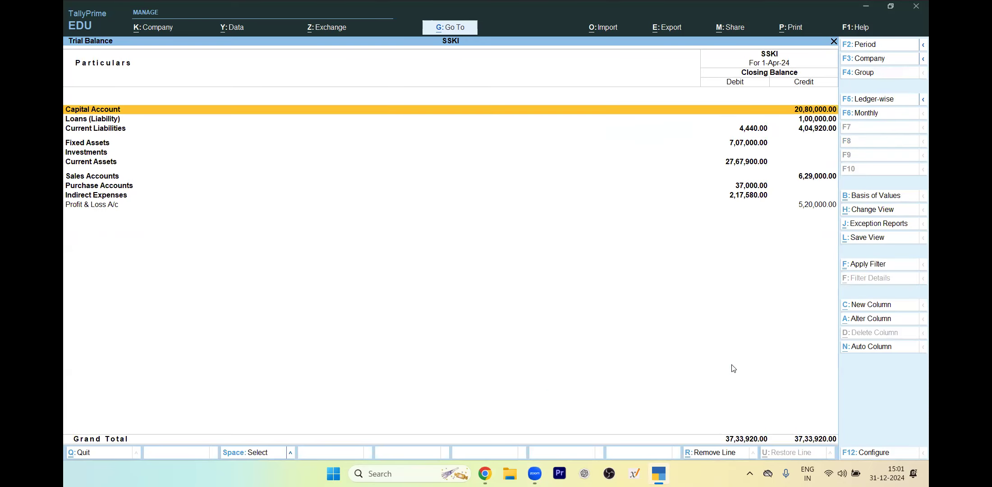
pyautogui.press('Escape')
pyautogui.press('Escape')
pyautogui.press('Escape')
pyautogui.press('Escape')
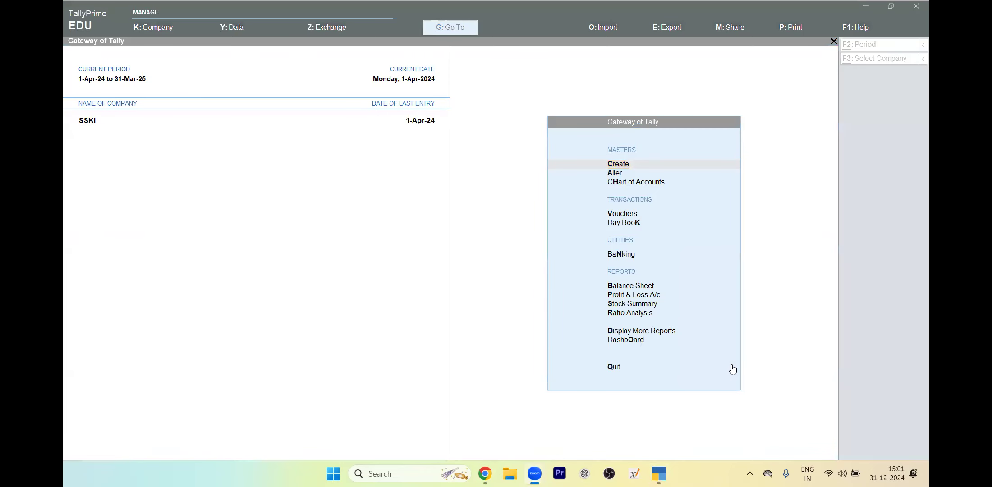
# - Switch to the practice paper in Chrome, review its remaining transactions and statement export requirements, and return to TallyPrime
pyautogui.hotkey('alt', 'Tab')
pyautogui.hotkey('alt', 'Tab')
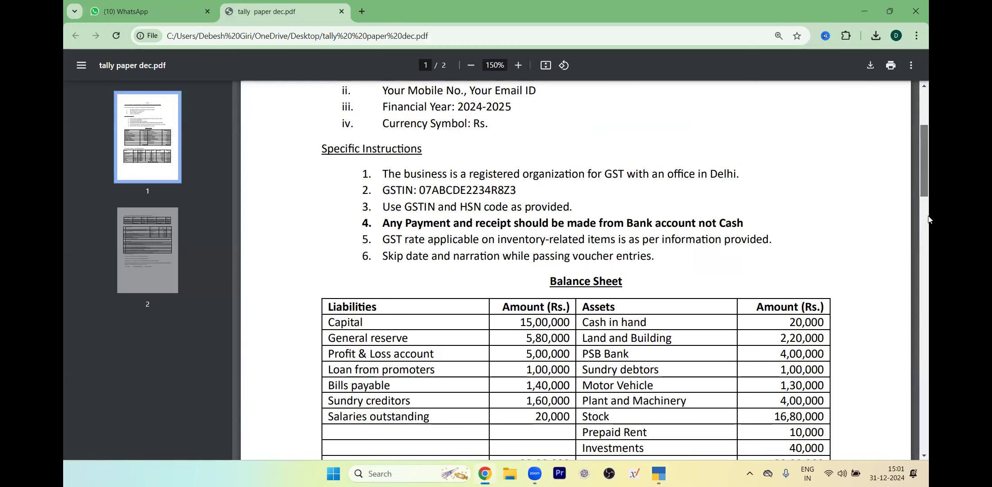
pyautogui.scroll(-20, 928, 220)
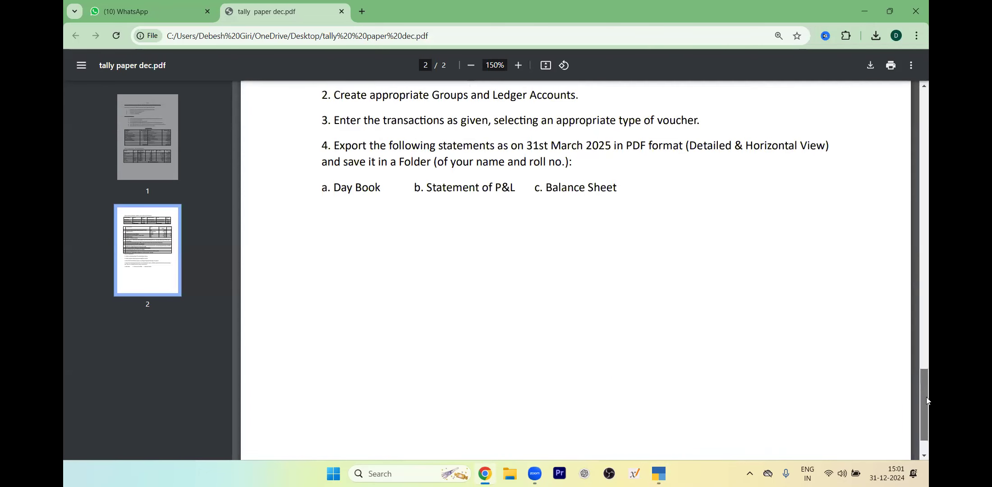
pyautogui.scroll(5, 926, 393)
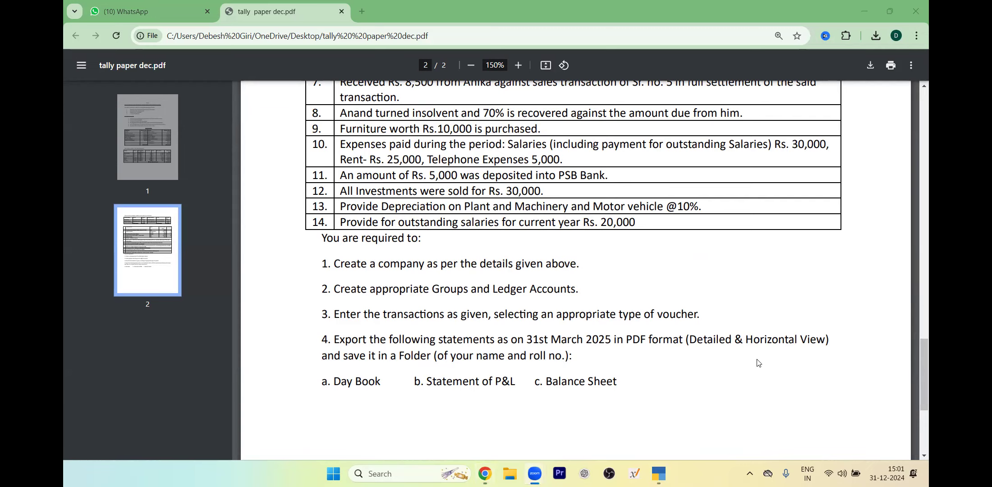
pyautogui.hotkey('alt', 'Tab')
pyautogui.hotkey('alt', 'Tab')
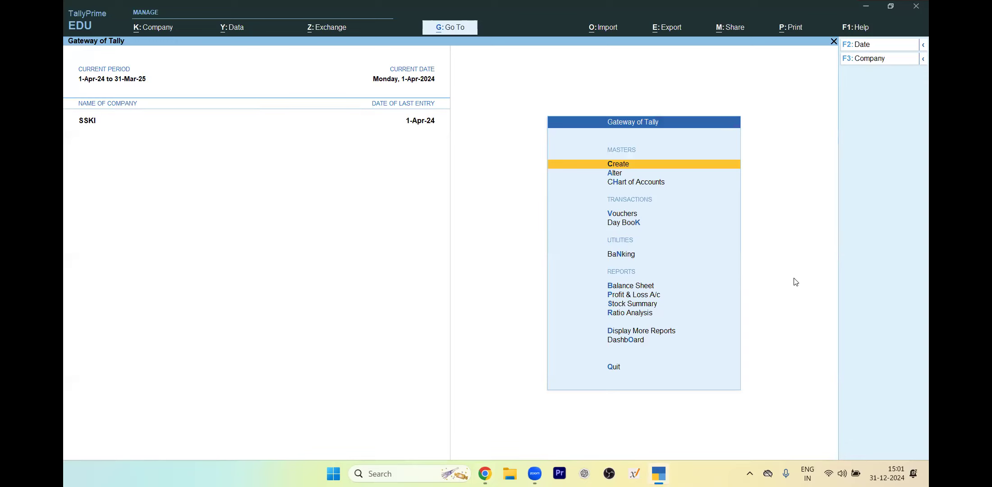
# - Reopen the Trial Balance from the additional reports
pyautogui.press('Down')
pyautogui.press('Down')
pyautogui.press('Down')
pyautogui.press('Down')
pyautogui.press('Down')
pyautogui.press('Down')
pyautogui.press('Down')
pyautogui.press('Down')
pyautogui.press('Down')
pyautogui.press('Down')
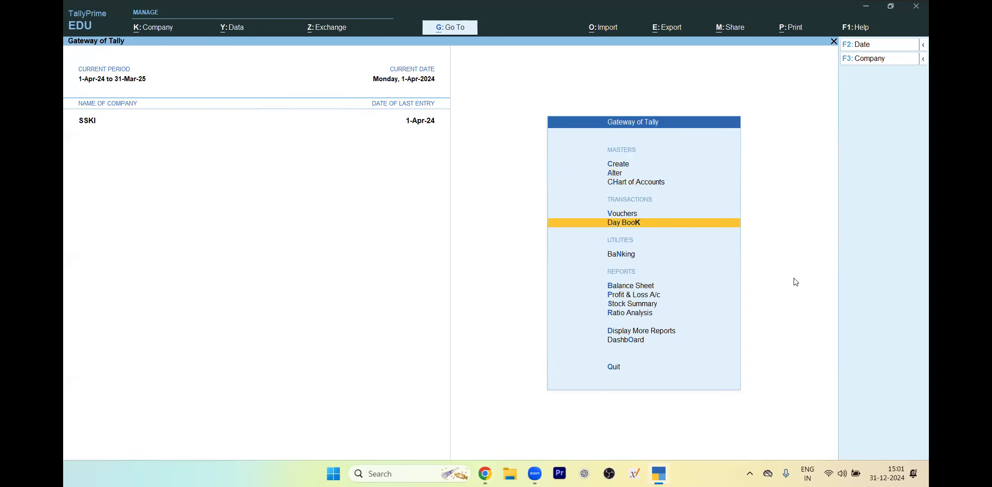
pyautogui.press('Return')
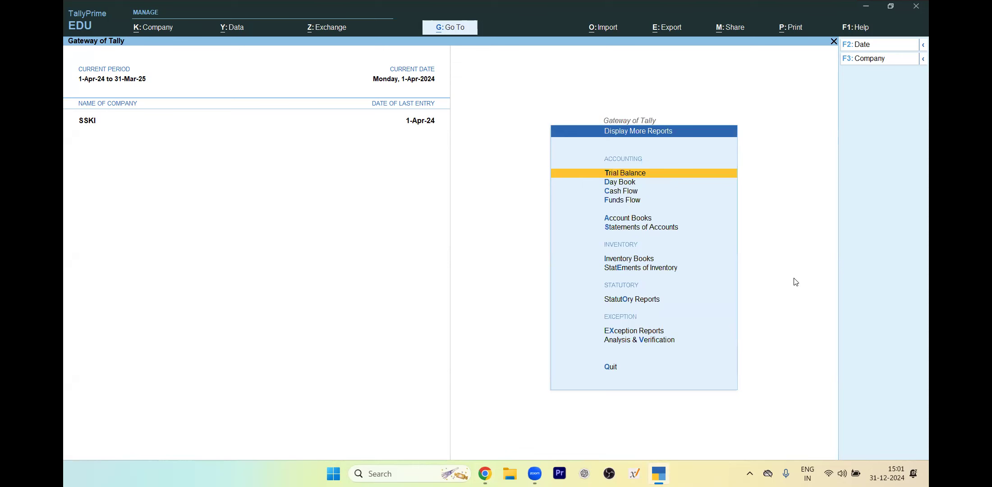
pyautogui.press('Return')
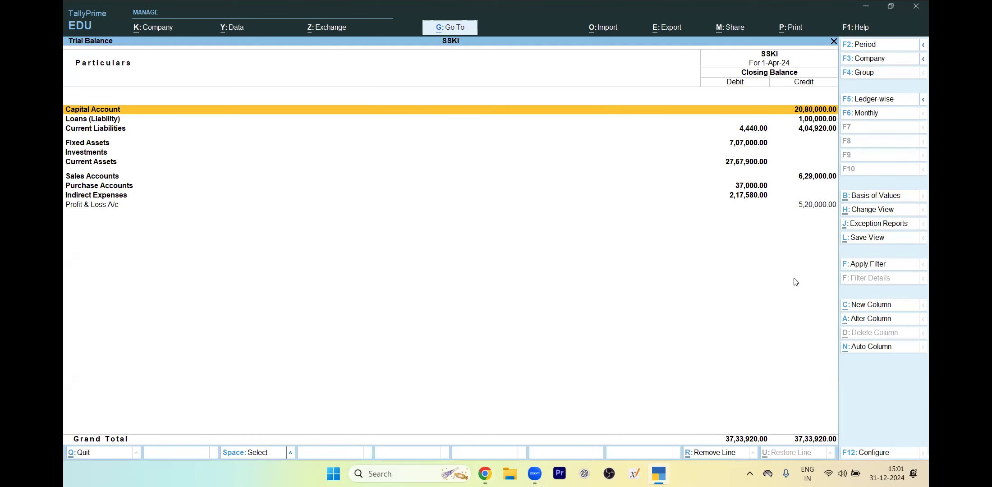